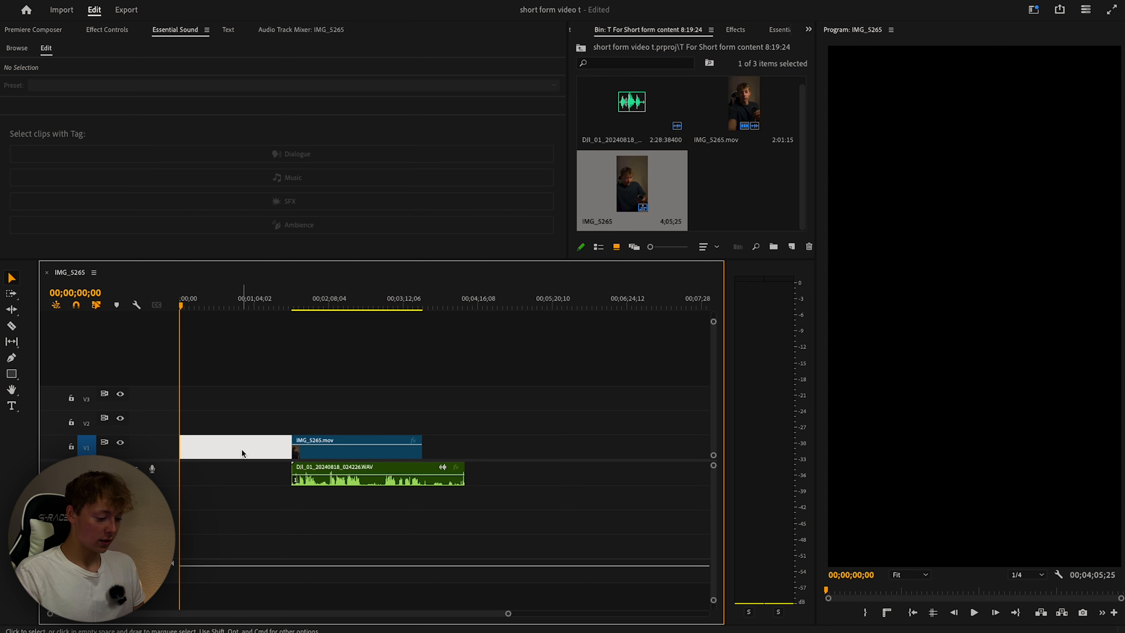
Delete the leading gap, razor-cut the audio and video clips at two points, and select the middle piece.
{"action": "key", "text": "Delete"}
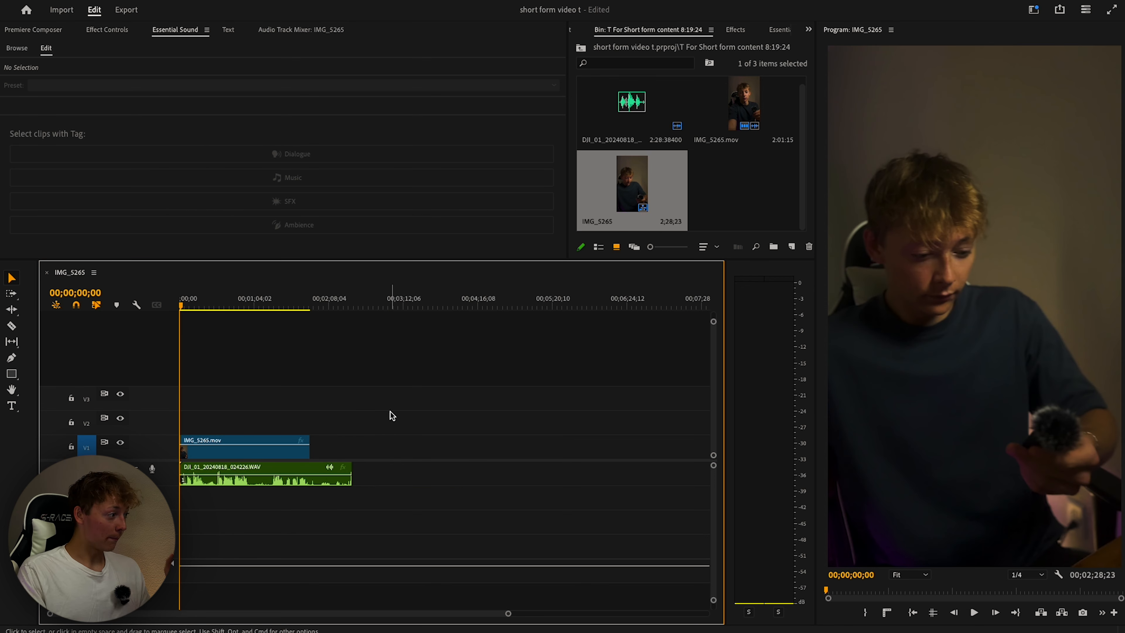
{"action": "key", "text": "c"}
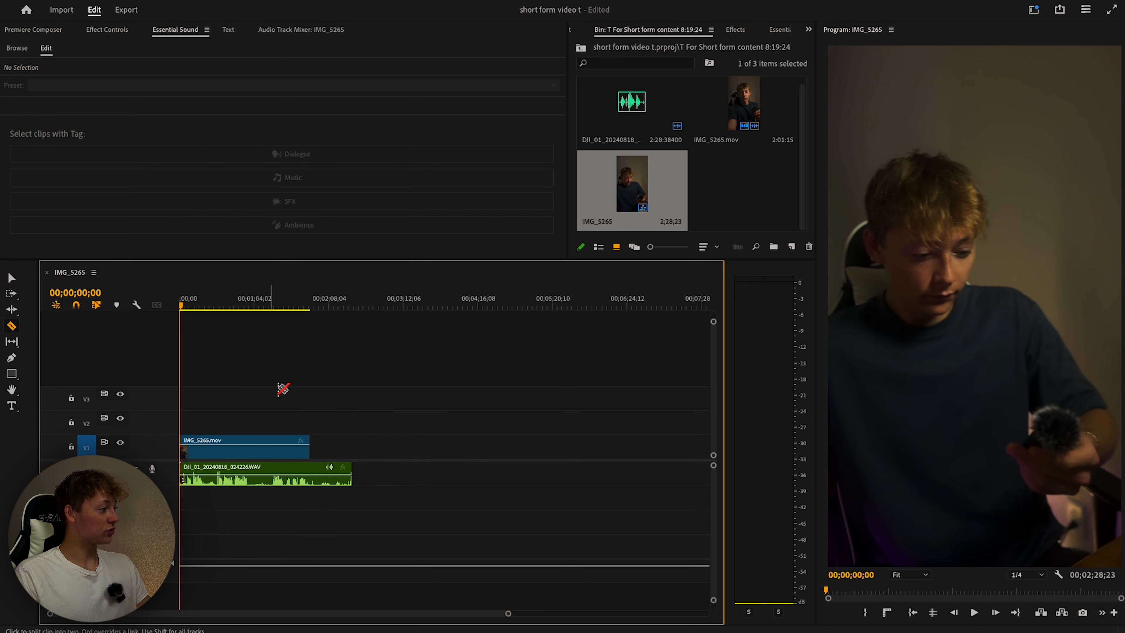
{"action": "left_click", "coordinate": [249, 470]}
{"action": "left_click", "coordinate": [275, 468]}
{"action": "left_click", "coordinate": [251, 448]}
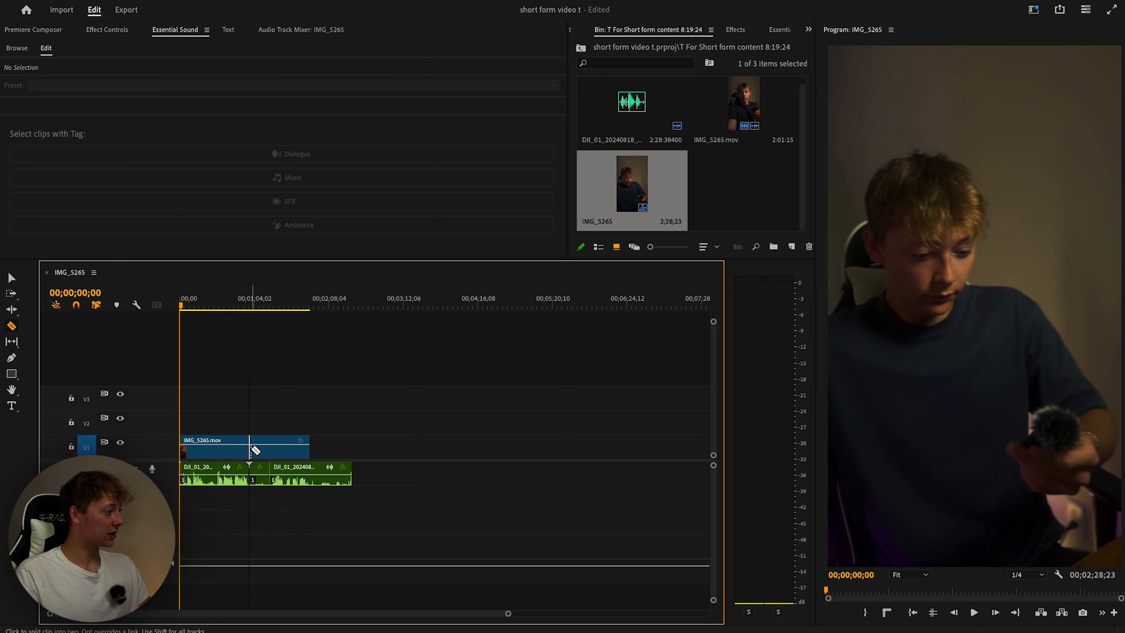
{"action": "left_click", "coordinate": [271, 448]}
{"action": "key", "text": "v"}
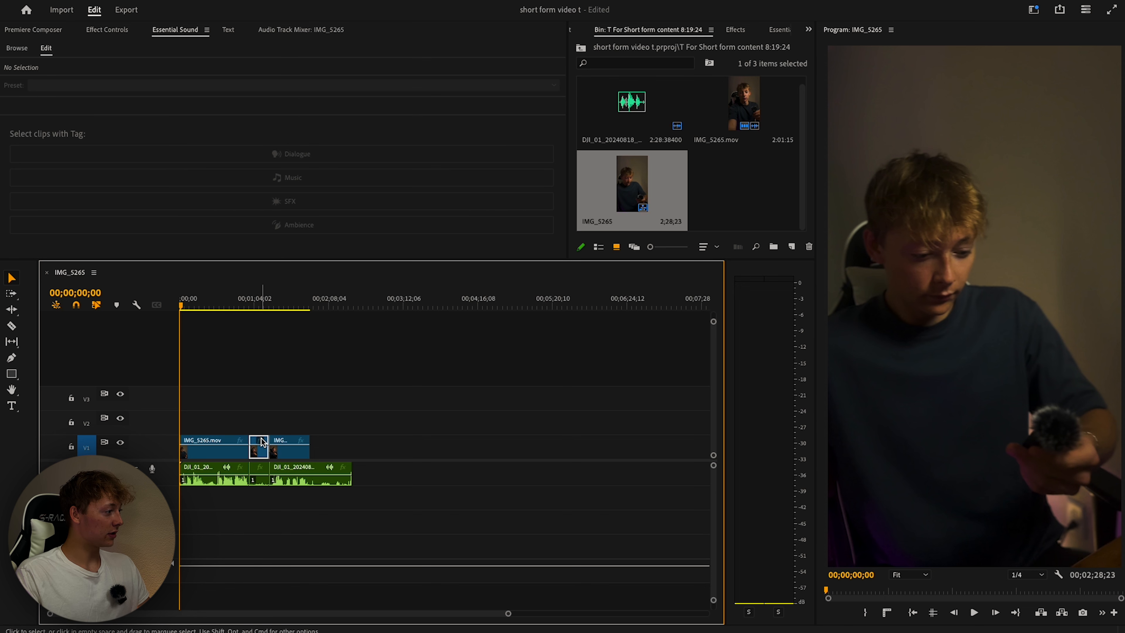
{"action": "left_click", "coordinate": [260, 473]}
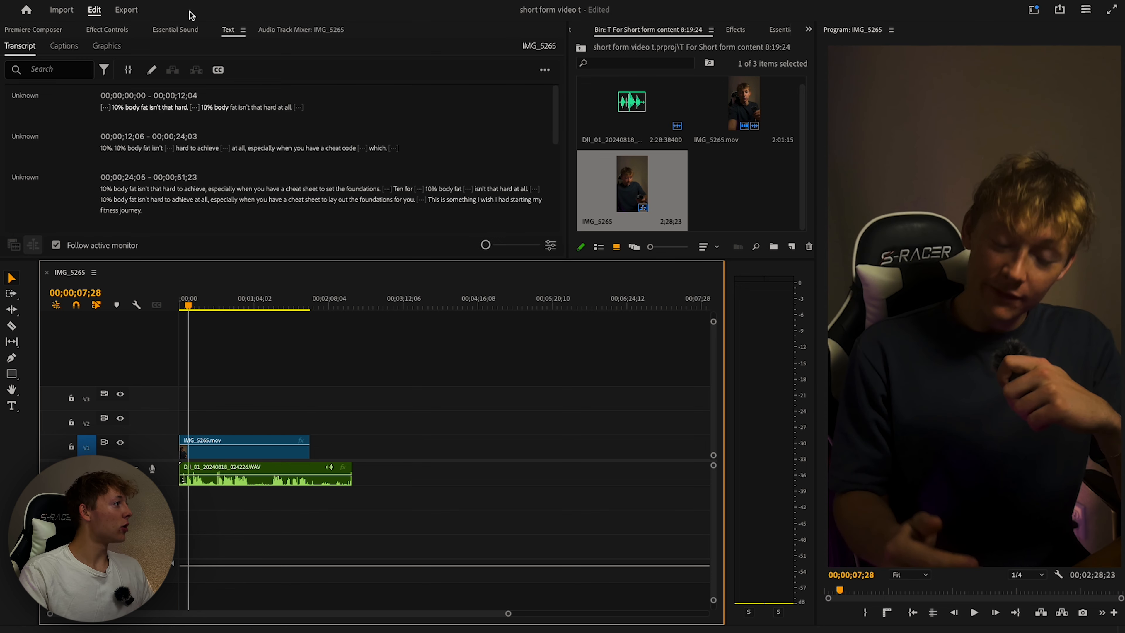
Filter the transcript to show only the pauses.
{"action": "left_click", "coordinate": [229, 32]}
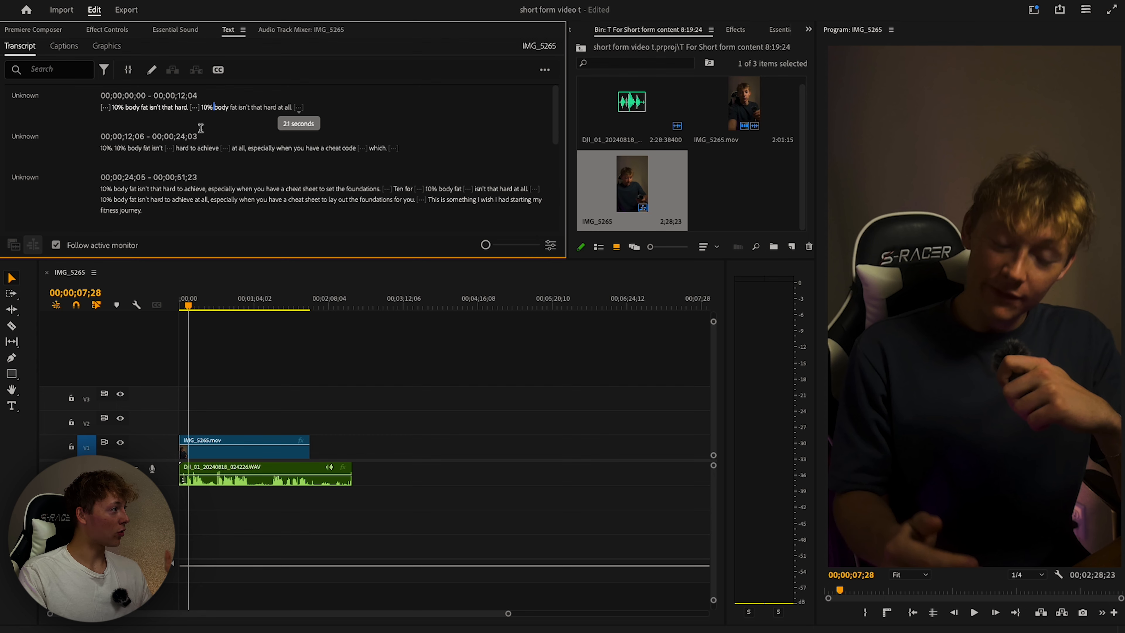
{"action": "left_click", "coordinate": [194, 108]}
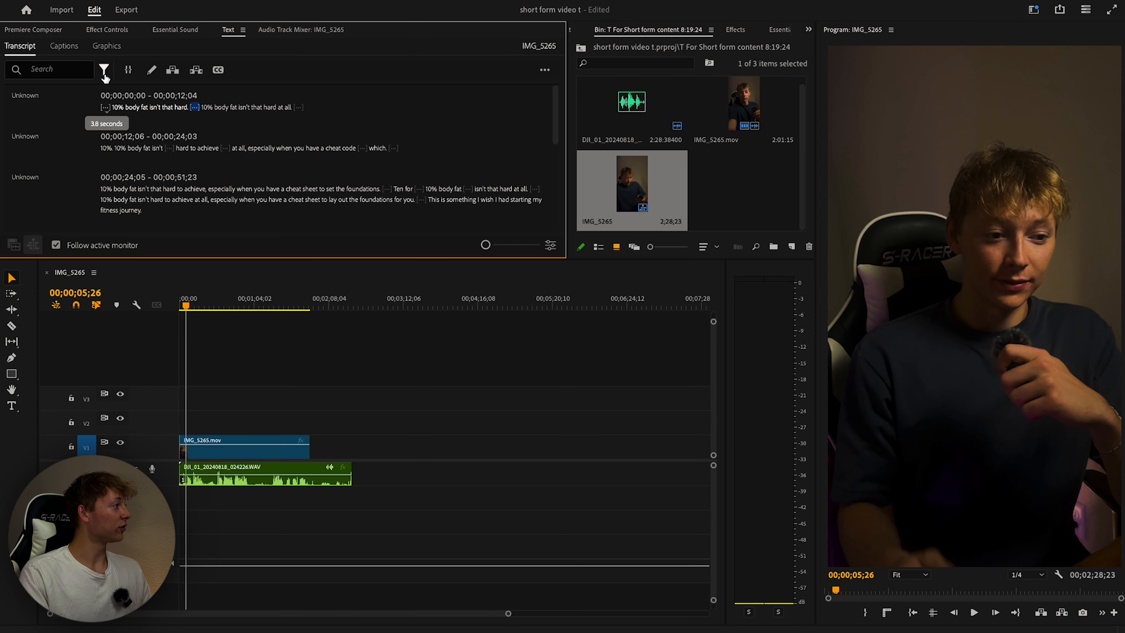
{"action": "left_click", "coordinate": [105, 71]}
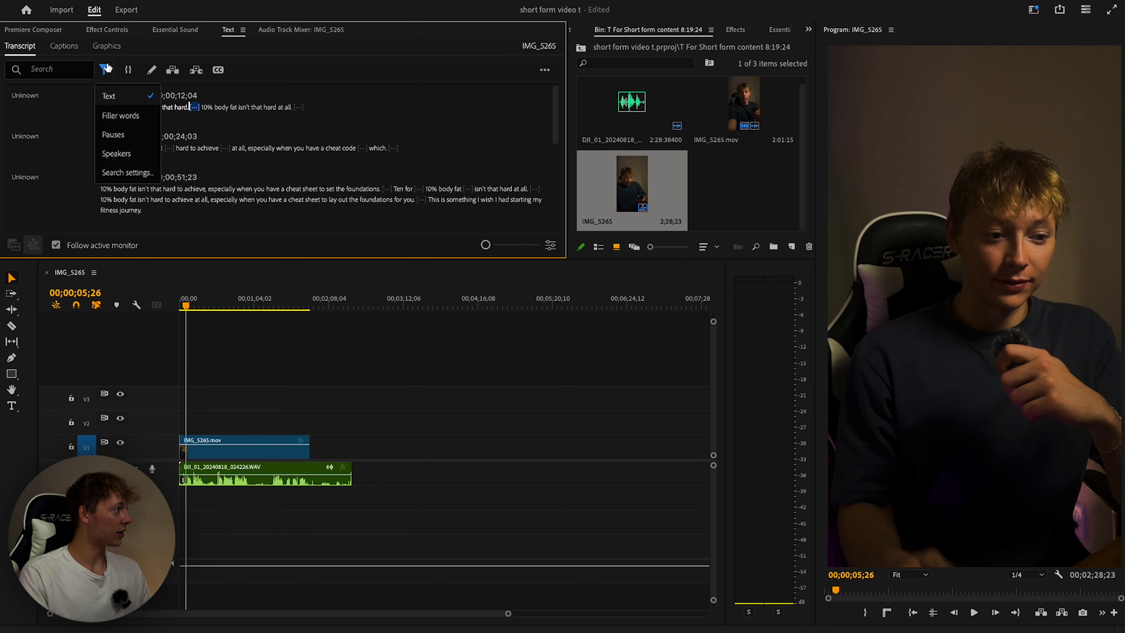
{"action": "left_click", "coordinate": [114, 135]}
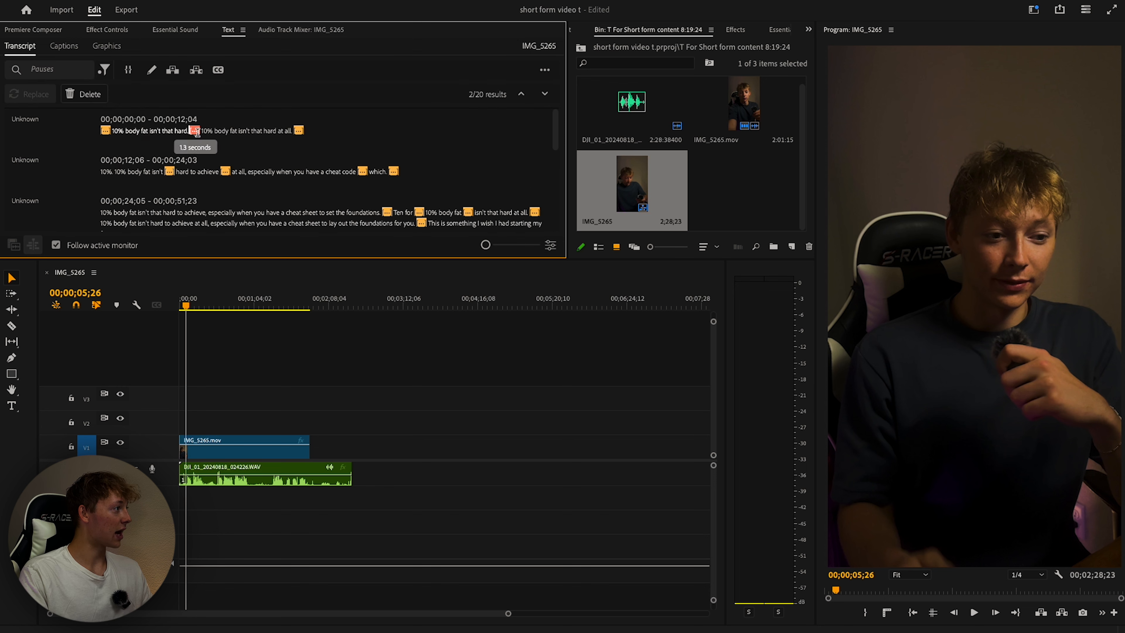
Set the minimum pause length to 0.10, save, and delete all found pauses from the sequence.
{"action": "left_click", "coordinate": [550, 248]}
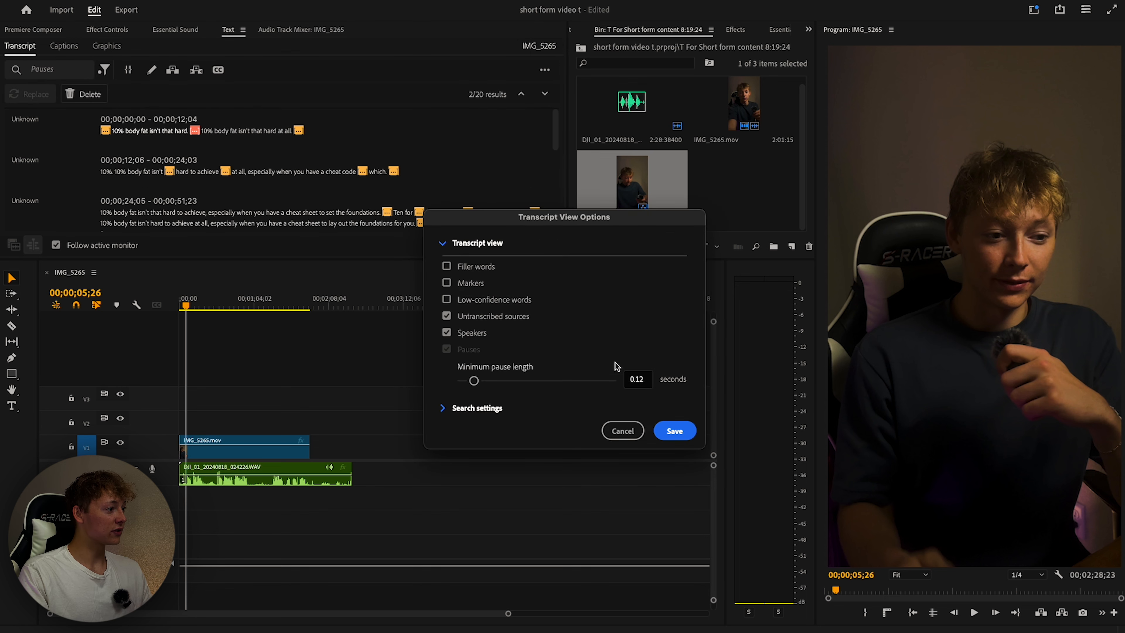
{"action": "left_click_drag", "start_coordinate": [476, 379], "coordinate": [356, 393]}
{"action": "left_click", "coordinate": [681, 435]}
{"action": "left_click", "coordinate": [90, 94]}
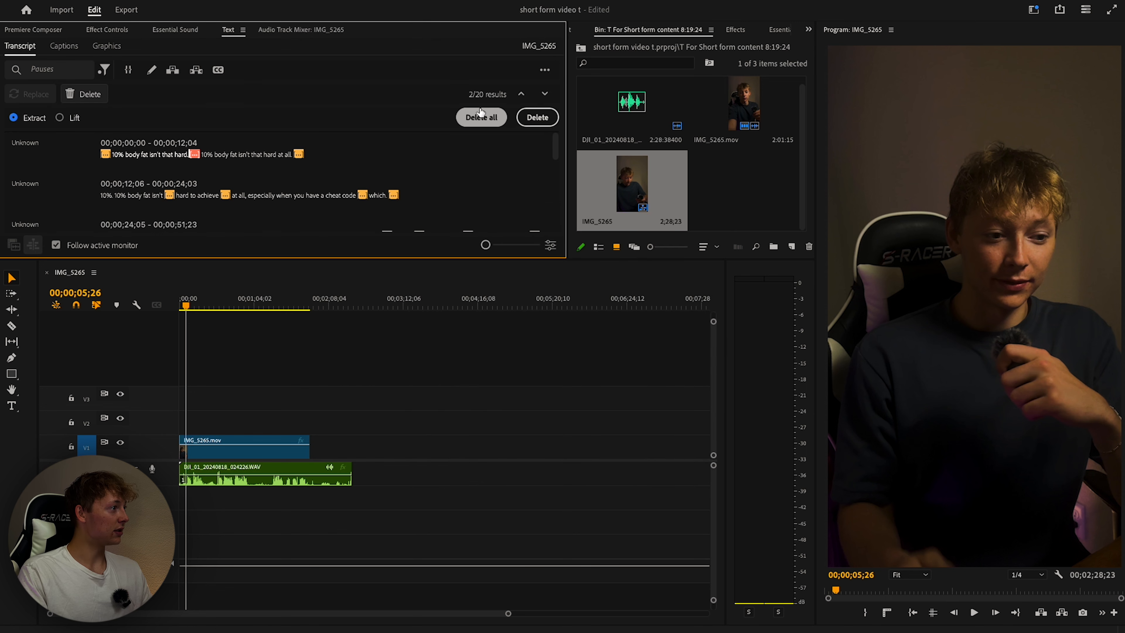
{"action": "left_click", "coordinate": [481, 116]}
{"action": "scroll", "coordinate": [231, 136], "scroll_direction": "down", "scroll_amount": 1}
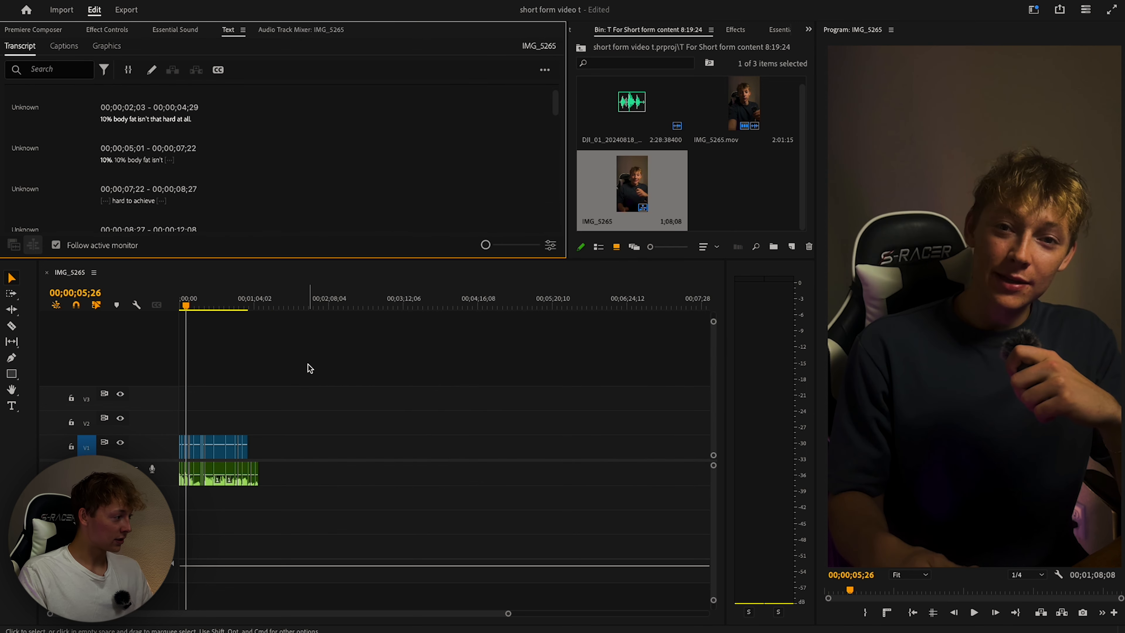
Fit the sequence, then delete the three trailing audio clips and the flubbed opening takes.
{"action": "scroll", "coordinate": [308, 365], "scroll_direction": "up", "scroll_amount": 3}
{"action": "scroll", "coordinate": [309, 388], "scroll_direction": "up", "scroll_amount": 1}
{"action": "key", "text": "backslash"}
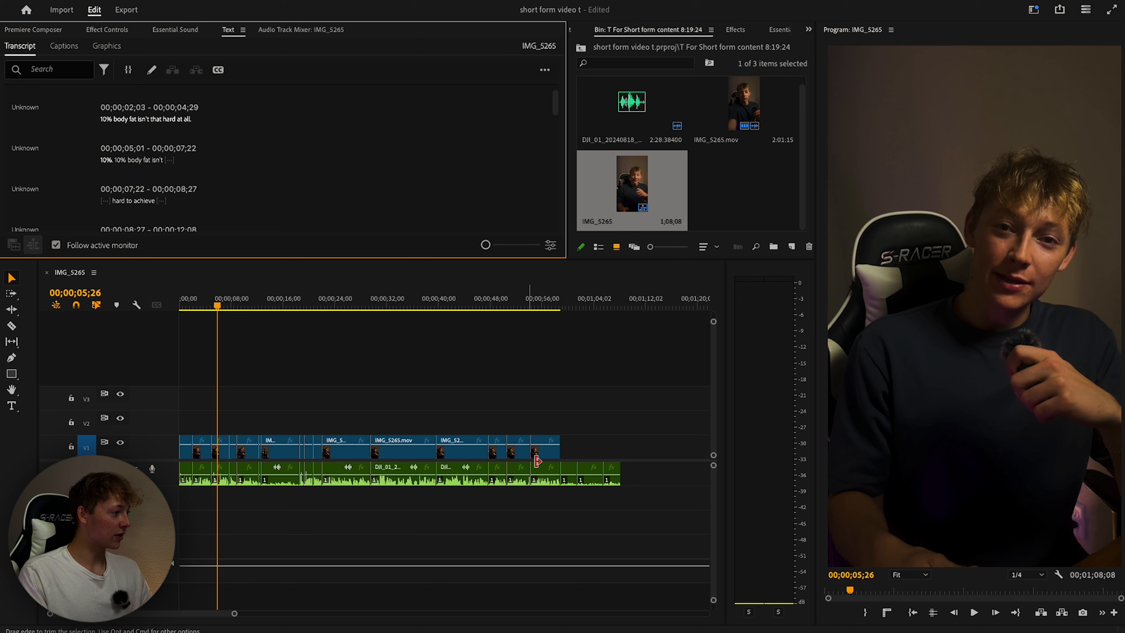
{"action": "left_click_drag", "start_coordinate": [677, 458], "coordinate": [567, 489]}
{"action": "key", "text": "Delete"}
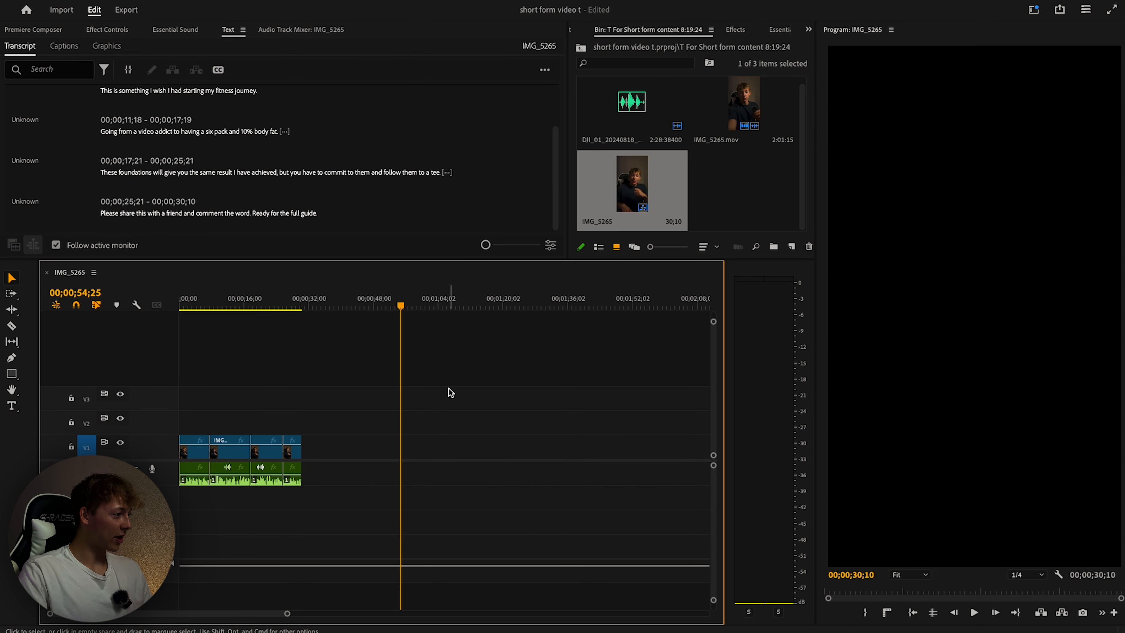
{"action": "key", "text": "minus"}
{"action": "key", "text": "equal"}
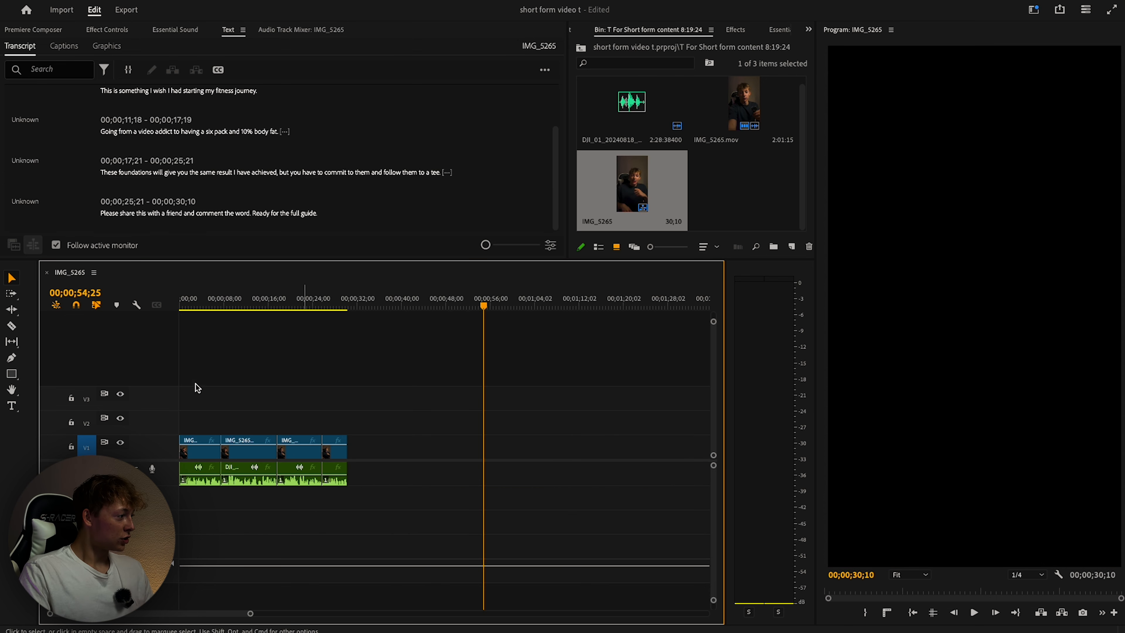
Zoom the timeline in around 6 seconds and play the sequence from there.
{"action": "left_click", "coordinate": [215, 309]}
{"action": "key", "text": "equal"}
{"action": "key", "text": "equal"}
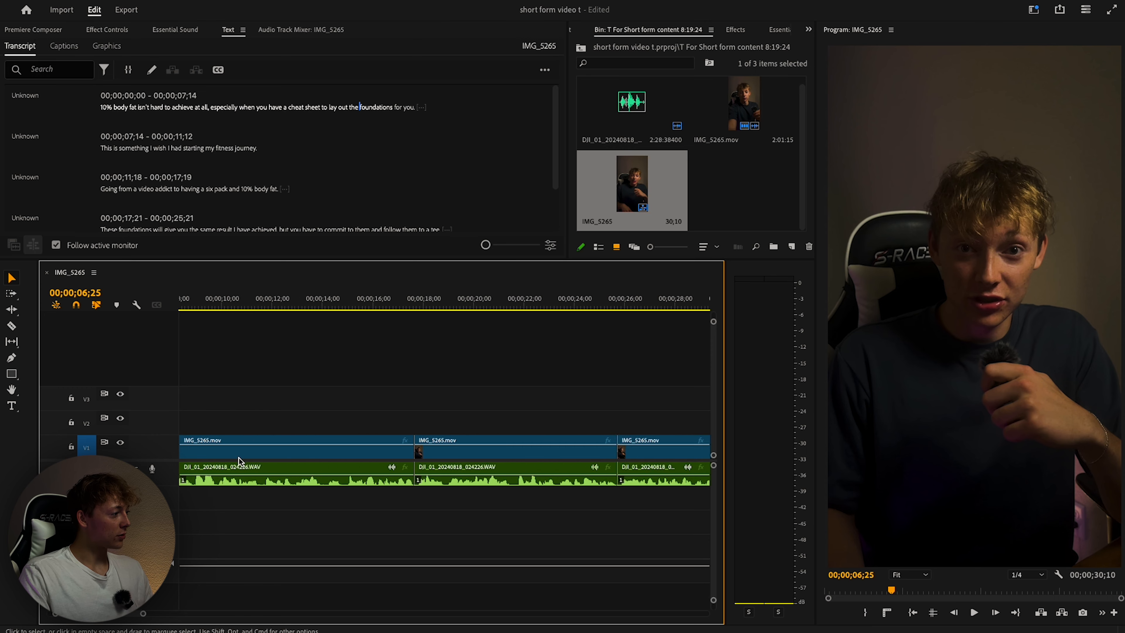
{"action": "scroll", "coordinate": [239, 457], "scroll_direction": "up", "scroll_amount": 1}
{"action": "scroll", "coordinate": [248, 460], "scroll_direction": "left", "scroll_amount": 6}
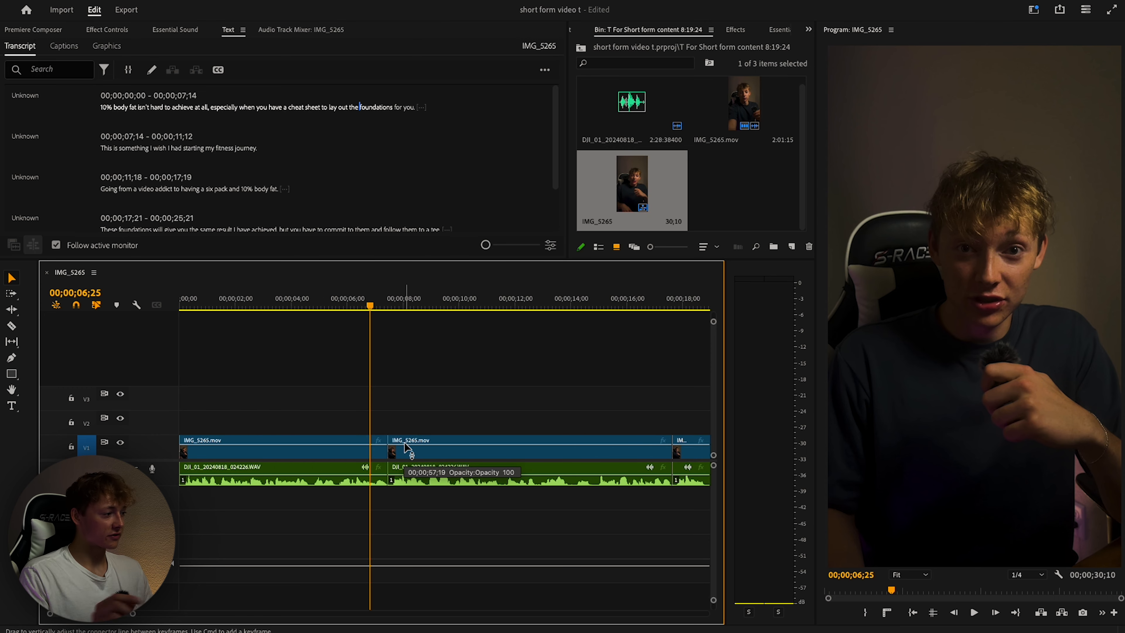
{"action": "key", "text": "space"}
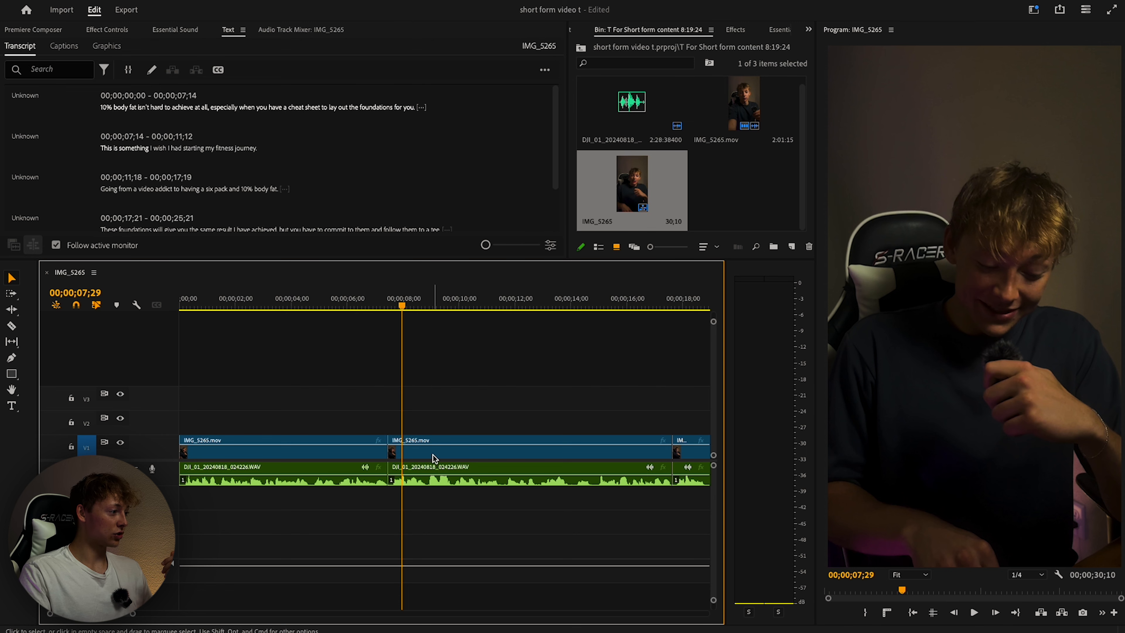
Move the second IMG_5265.mov clip up onto V2 and two seconds earlier.
{"action": "left_click_drag", "start_coordinate": [434, 455], "coordinate": [441, 497]}
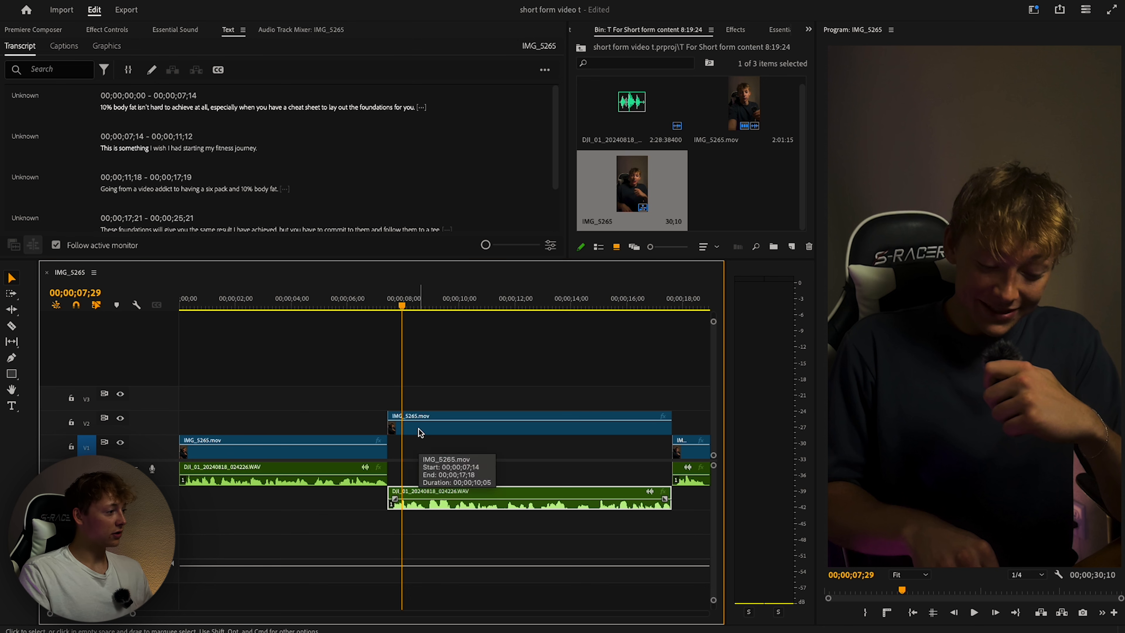
{"action": "mouse_move", "coordinate": [421, 432]}
{"action": "left_mouse_down"}
{"action": "mouse_move", "coordinate": [447, 432]}
{"action": "mouse_move", "coordinate": [413, 431]}
{"action": "left_mouse_up"}
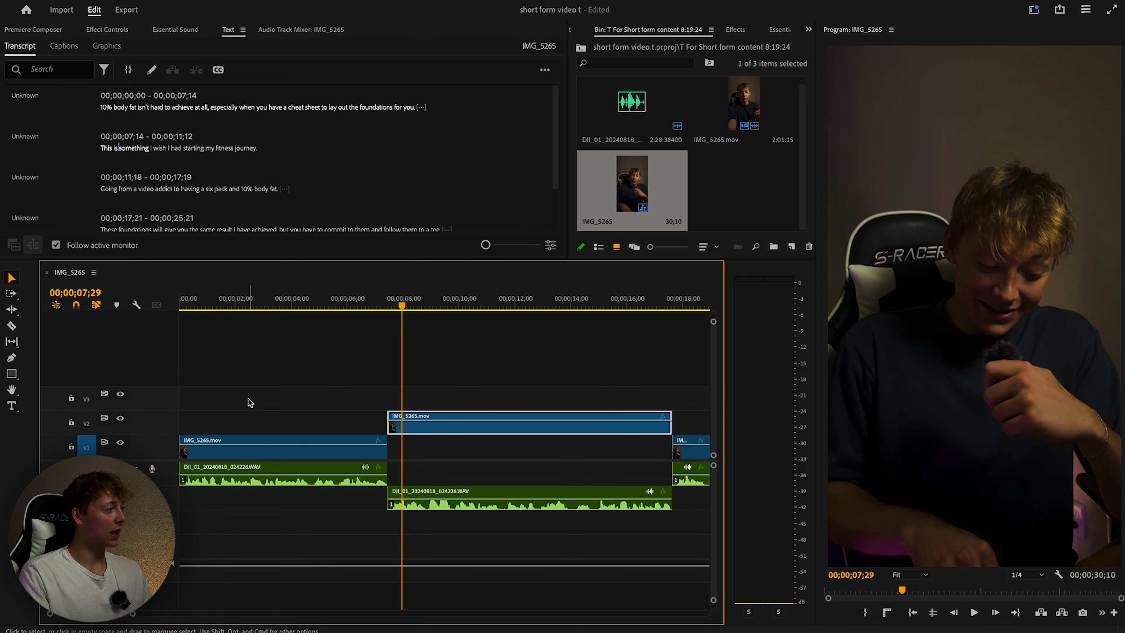
{"action": "mouse_move", "coordinate": [432, 430]}
{"action": "left_mouse_down"}
{"action": "mouse_move", "coordinate": [371, 437]}
{"action": "mouse_move", "coordinate": [427, 433]}
{"action": "left_mouse_up"}
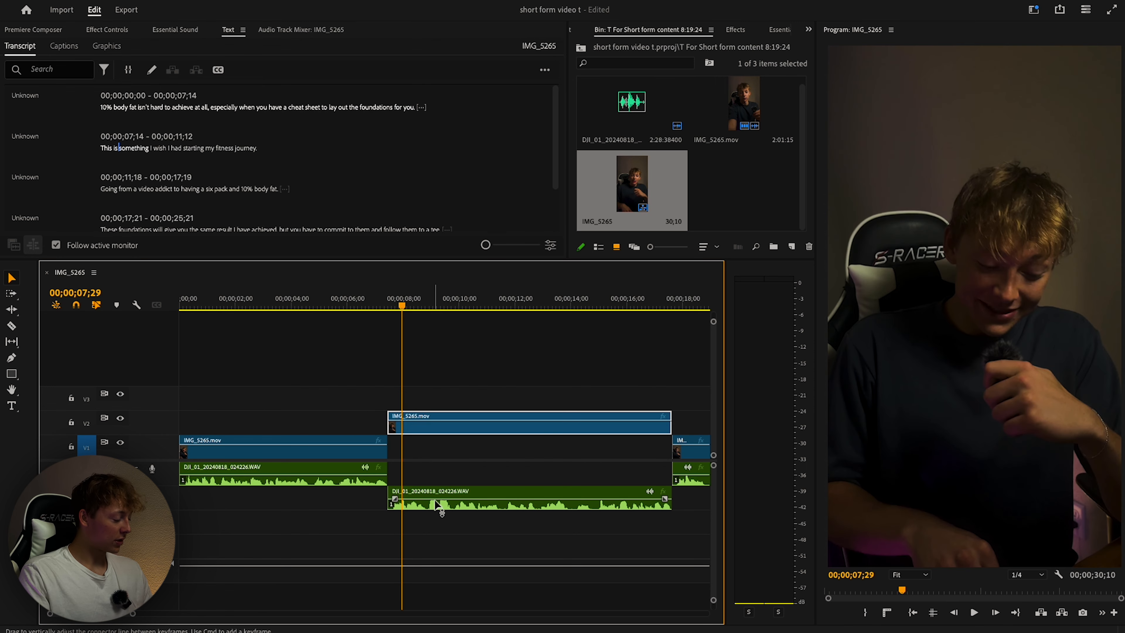
{"action": "key", "text": "minus"}
{"action": "key", "text": "minus"}
Link each V1 clip's video with its audio.
{"action": "left_click", "coordinate": [557, 463]}
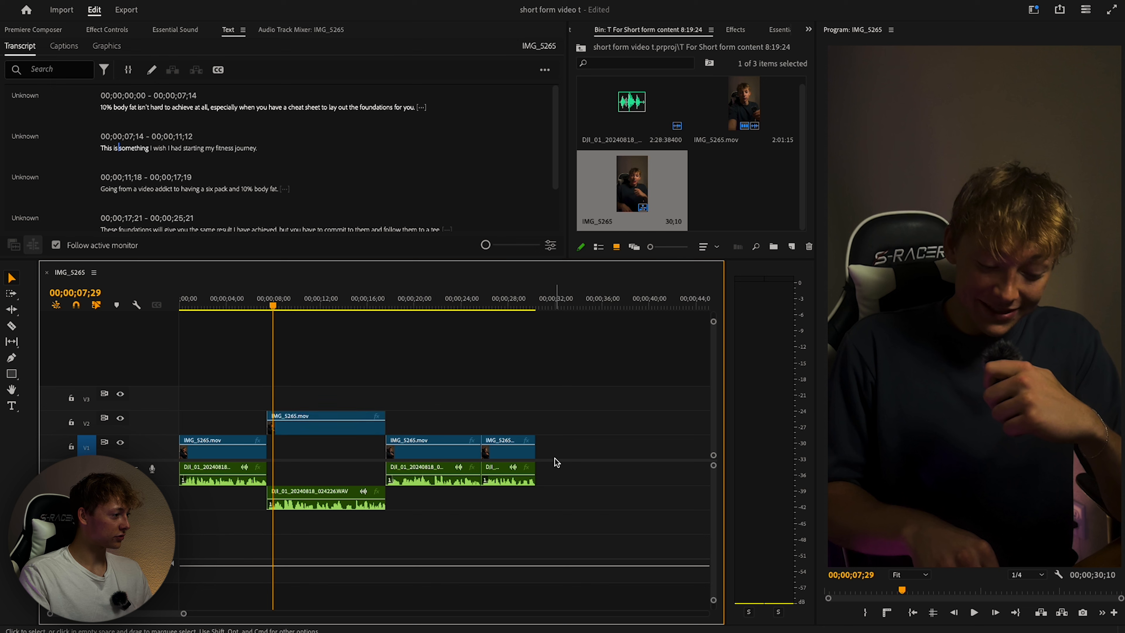
{"action": "left_click_drag", "start_coordinate": [593, 414], "coordinate": [510, 468]}
{"action": "right_click", "coordinate": [511, 468]}
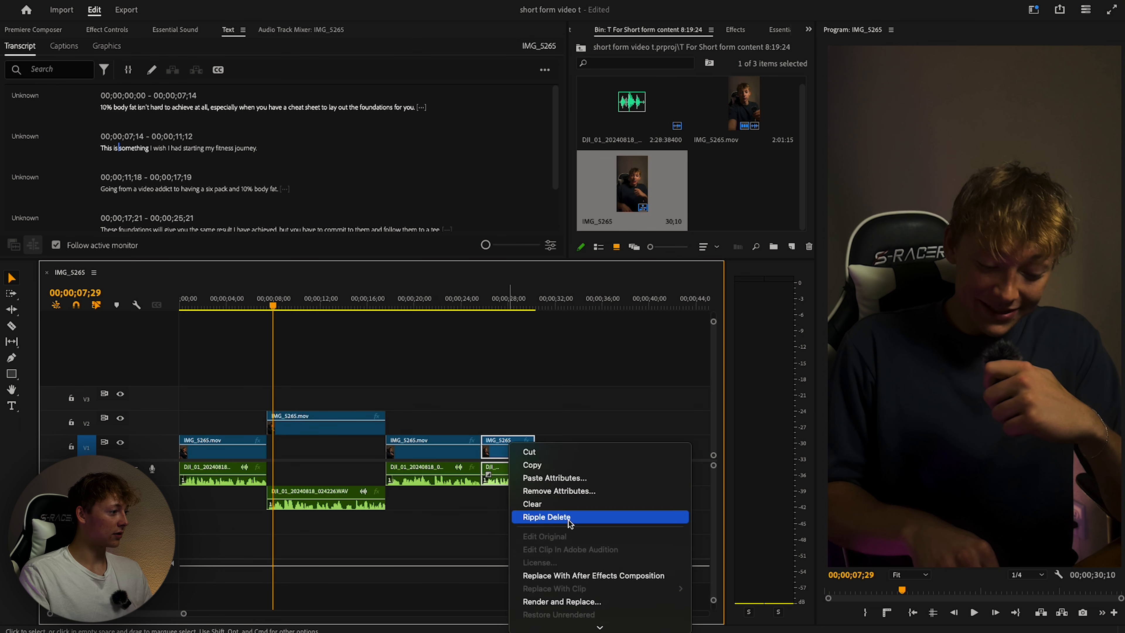
{"action": "scroll", "coordinate": [569, 520], "scroll_direction": "down", "scroll_amount": 5}
{"action": "left_click", "coordinate": [542, 518]}
{"action": "left_click_drag", "start_coordinate": [452, 392], "coordinate": [426, 468]}
{"action": "right_click", "coordinate": [426, 468]}
{"action": "scroll", "coordinate": [468, 502], "scroll_direction": "down", "scroll_amount": 10}
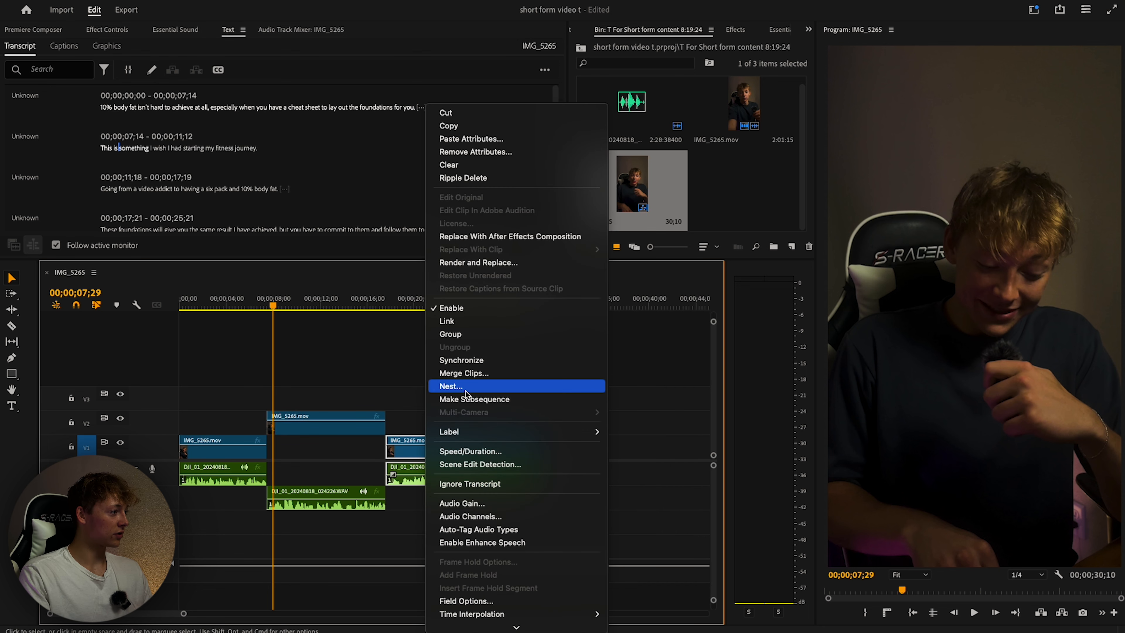
{"action": "left_click", "coordinate": [451, 323]}
Turn off snapping and slide the V2 clip left to overlap the first clip, two frames earlier.
{"action": "mouse_move", "coordinate": [273, 305]}
{"action": "left_mouse_down"}
{"action": "mouse_move", "coordinate": [248, 316]}
{"action": "mouse_move", "coordinate": [257, 315]}
{"action": "left_mouse_up"}
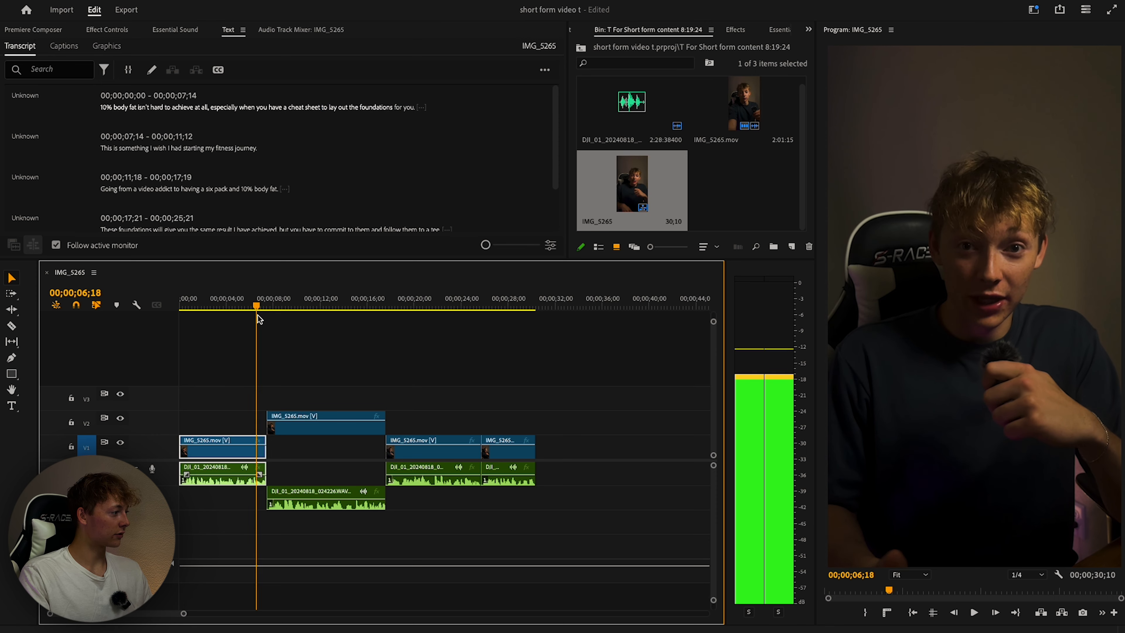
{"action": "scroll", "coordinate": [301, 459], "scroll_direction": "up", "scroll_amount": 5}
{"action": "scroll", "coordinate": [301, 459], "scroll_direction": "left", "scroll_amount": 7}
{"action": "left_click", "coordinate": [75, 309]}
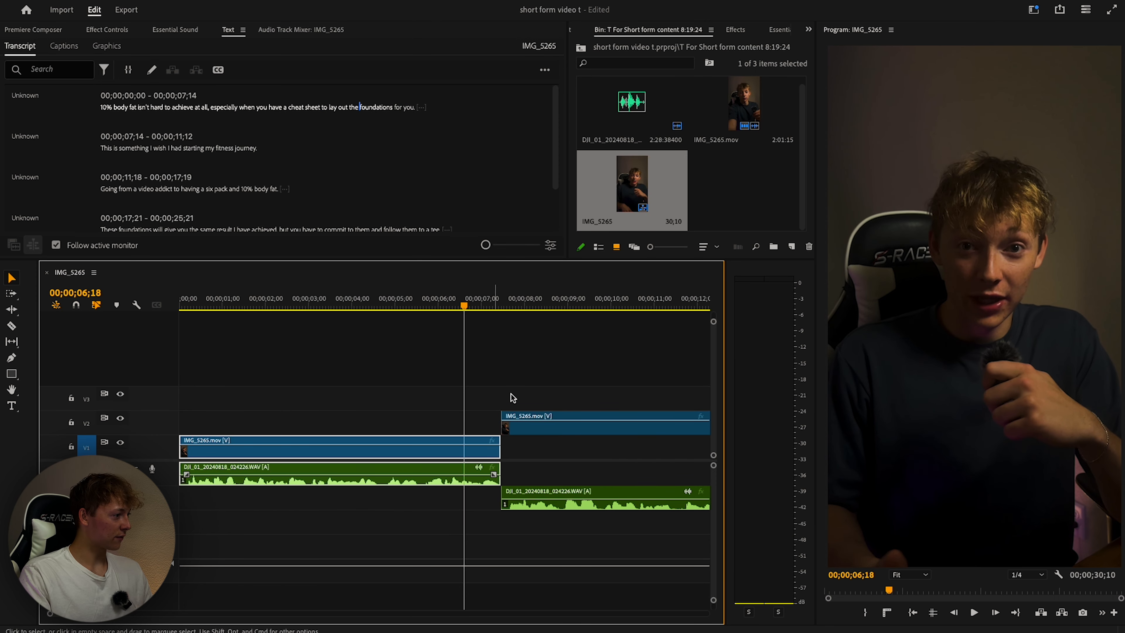
{"action": "left_click_drag", "start_coordinate": [534, 428], "coordinate": [473, 429]}
{"action": "scroll", "coordinate": [499, 442], "scroll_direction": "up", "scroll_amount": 2}
{"action": "scroll", "coordinate": [499, 442], "scroll_direction": "up", "scroll_amount": 3}
{"action": "key", "text": "alt+Left"}
{"action": "key", "text": "alt+Left"}
Play back the cut from just before it to check the overlap.
{"action": "scroll", "coordinate": [474, 429], "scroll_direction": "right", "scroll_amount": 3}
{"action": "left_click", "coordinate": [284, 305]}
{"action": "key", "text": "space"}
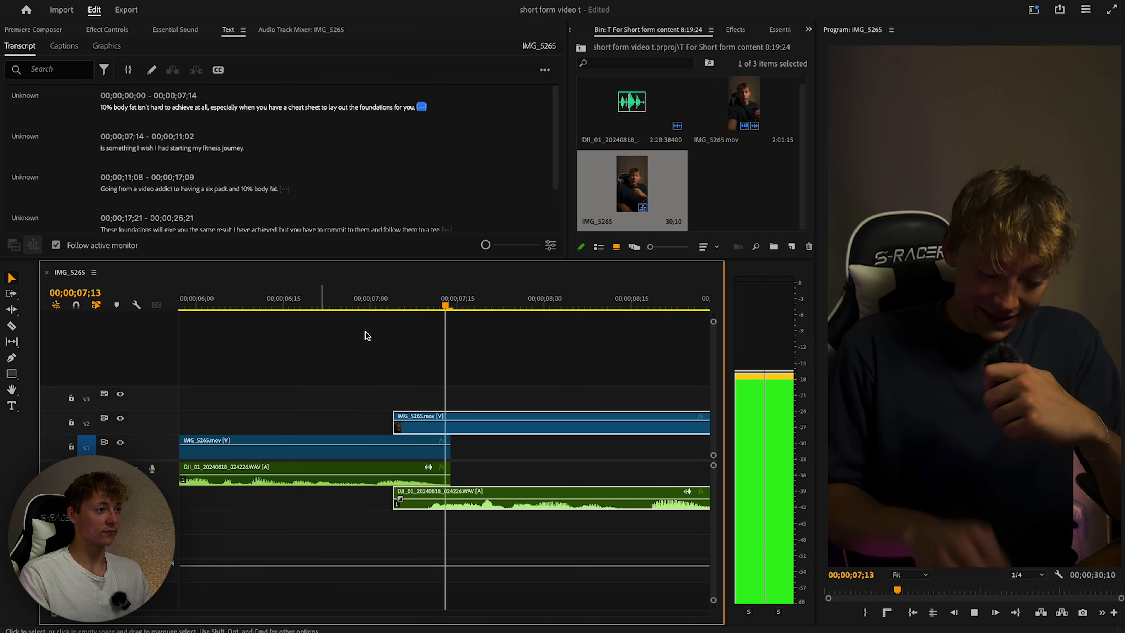
{"action": "scroll", "coordinate": [519, 384], "scroll_direction": "down", "scroll_amount": 5}
{"action": "scroll", "coordinate": [520, 388], "scroll_direction": "down", "scroll_amount": 2}
{"action": "key", "text": "space"}
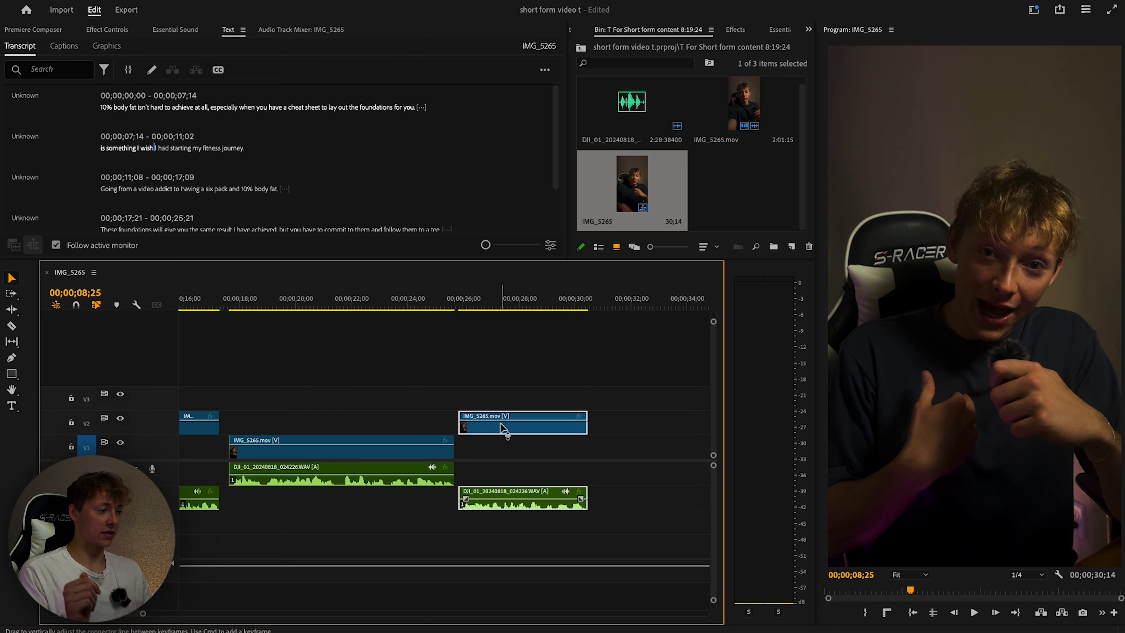
Undo moving the last clip onto V1, then shift the V1 clip slightly earlier.
{"action": "left_click_drag", "start_coordinate": [501, 428], "coordinate": [400, 449]}
{"action": "key", "text": "super+z"}
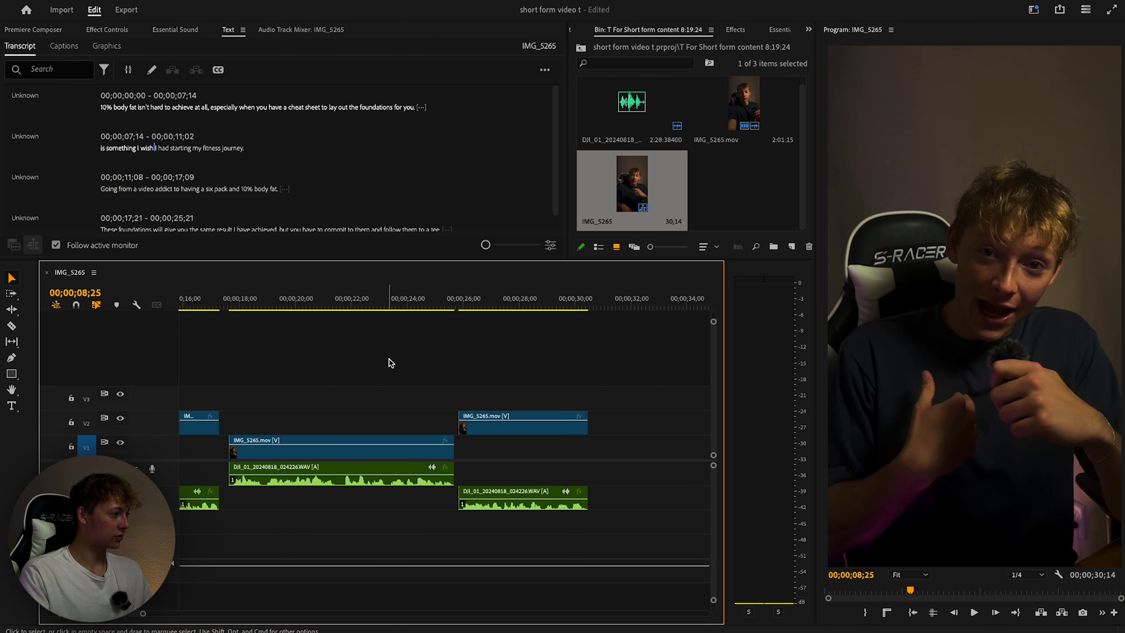
{"action": "left_click_drag", "start_coordinate": [265, 452], "coordinate": [258, 453]}
{"action": "left_click_drag", "start_coordinate": [258, 453], "coordinate": [255, 453]}
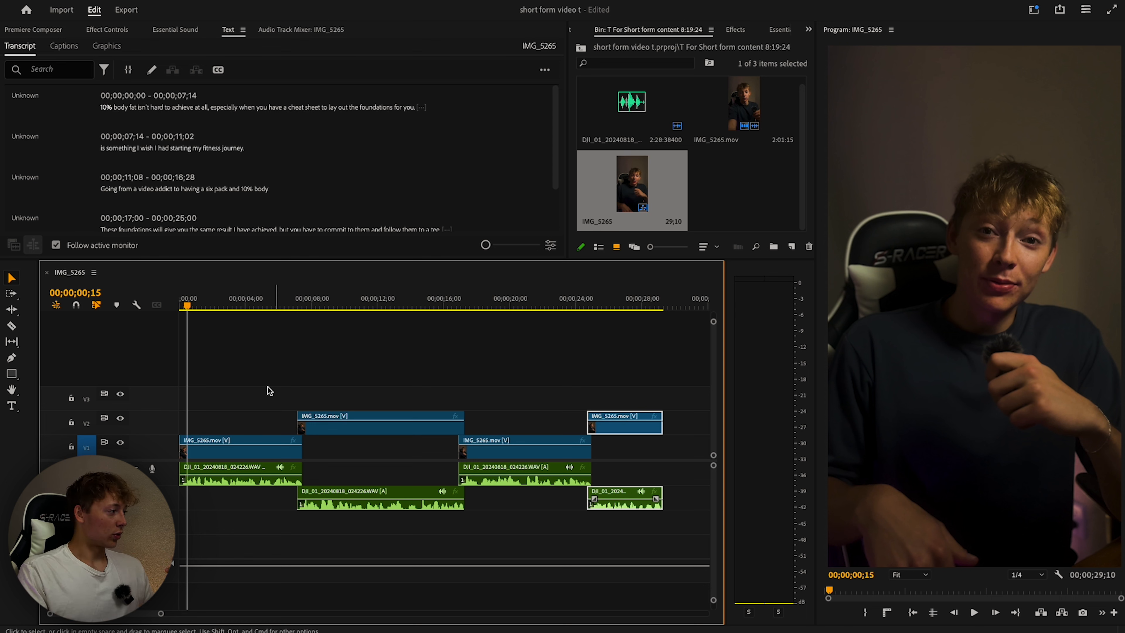
Add 12 video tracks after Video 3 and 19 audio tracks to the sequence.
{"action": "right_click", "coordinate": [158, 407]}
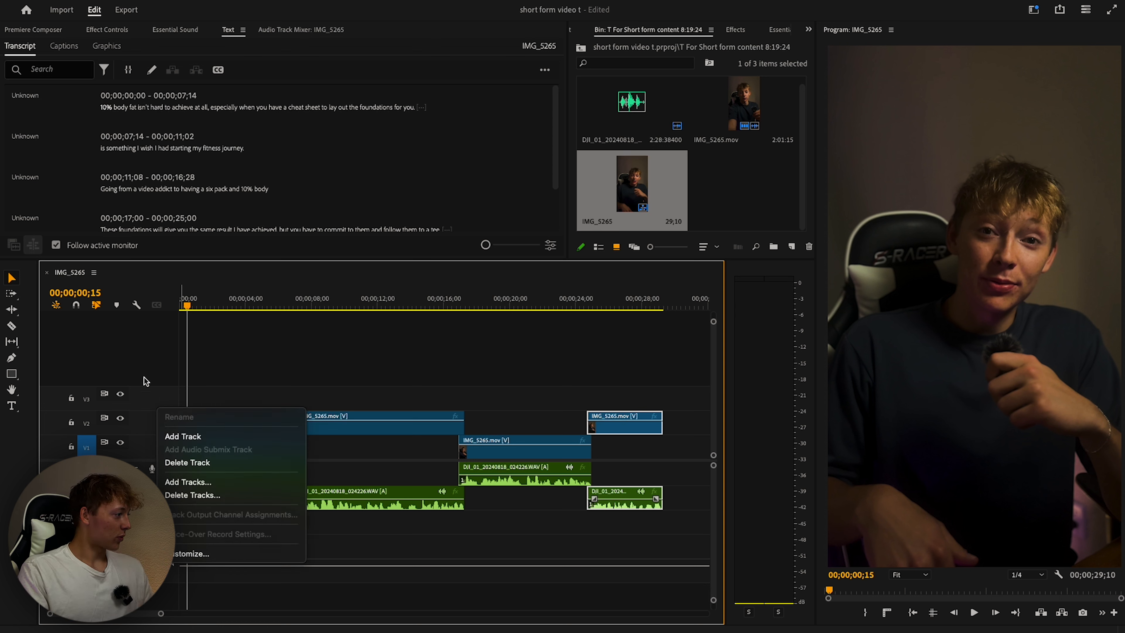
{"action": "left_click", "coordinate": [188, 481]}
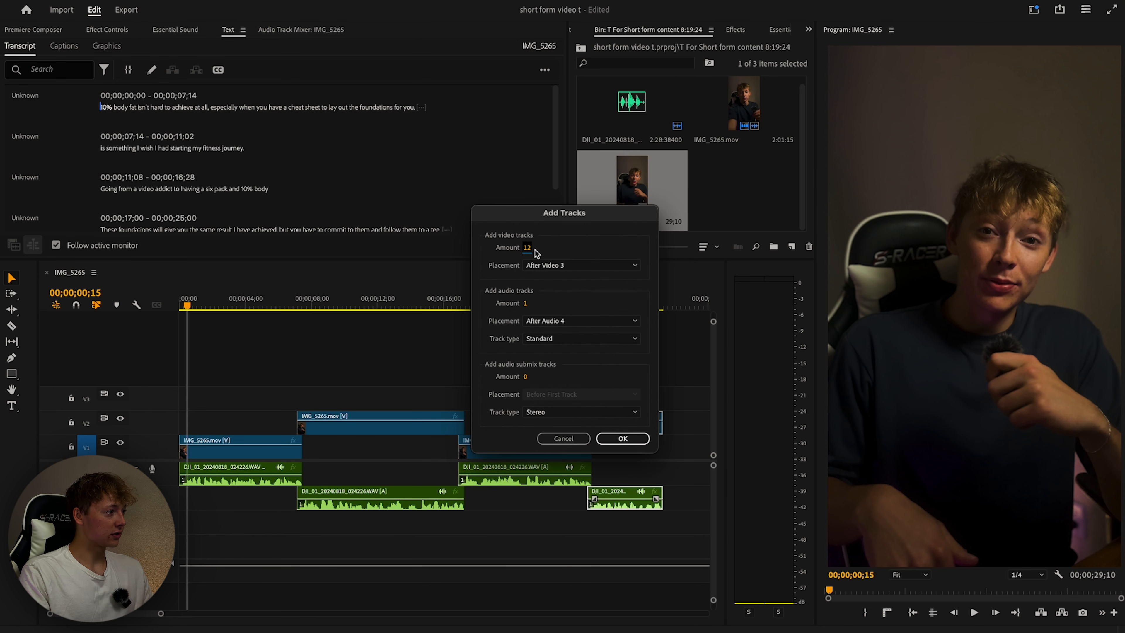
{"action": "left_click_drag", "start_coordinate": [526, 302], "coordinate": [538, 304]}
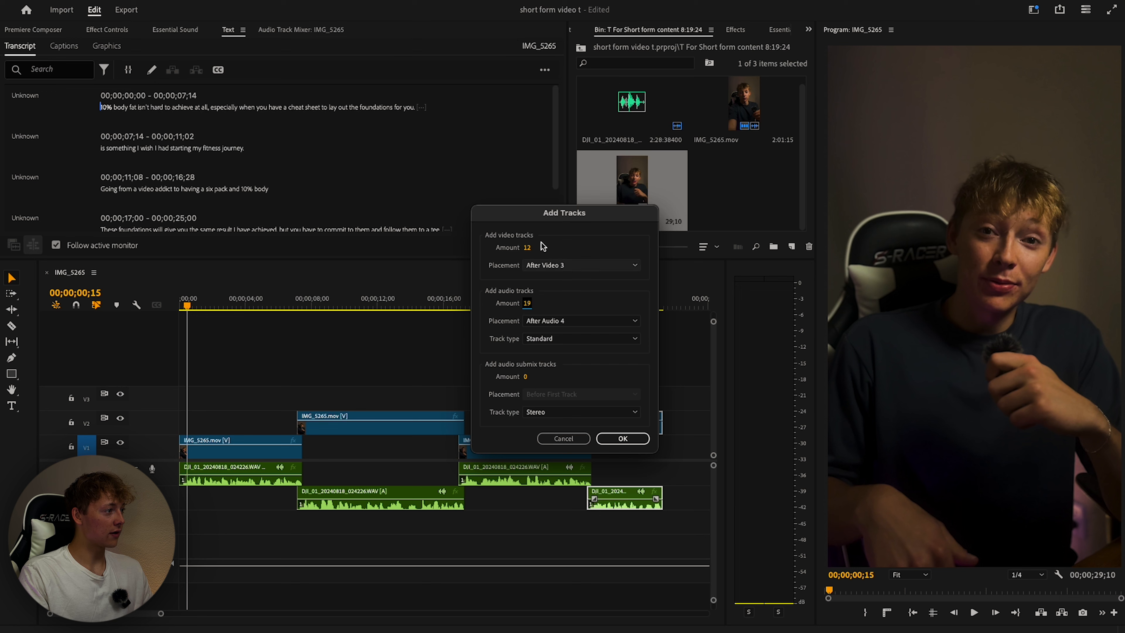
{"action": "left_click", "coordinate": [607, 443]}
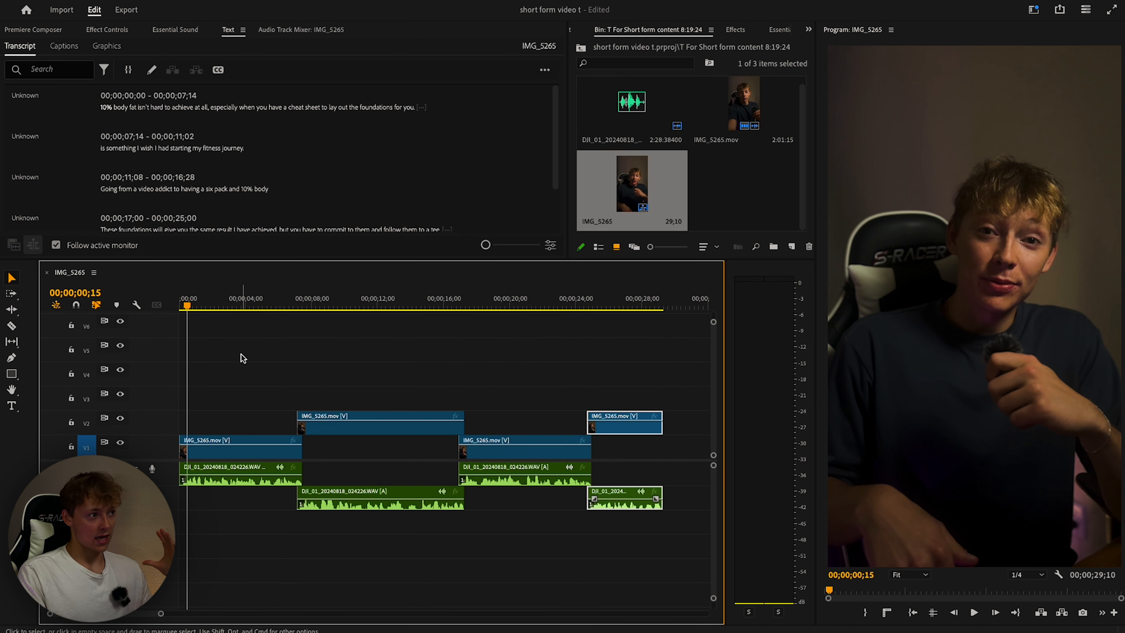
Create a new 2160×3840, 29.97 fps adjustment layer in the bin.
{"action": "left_click", "coordinate": [792, 251]}
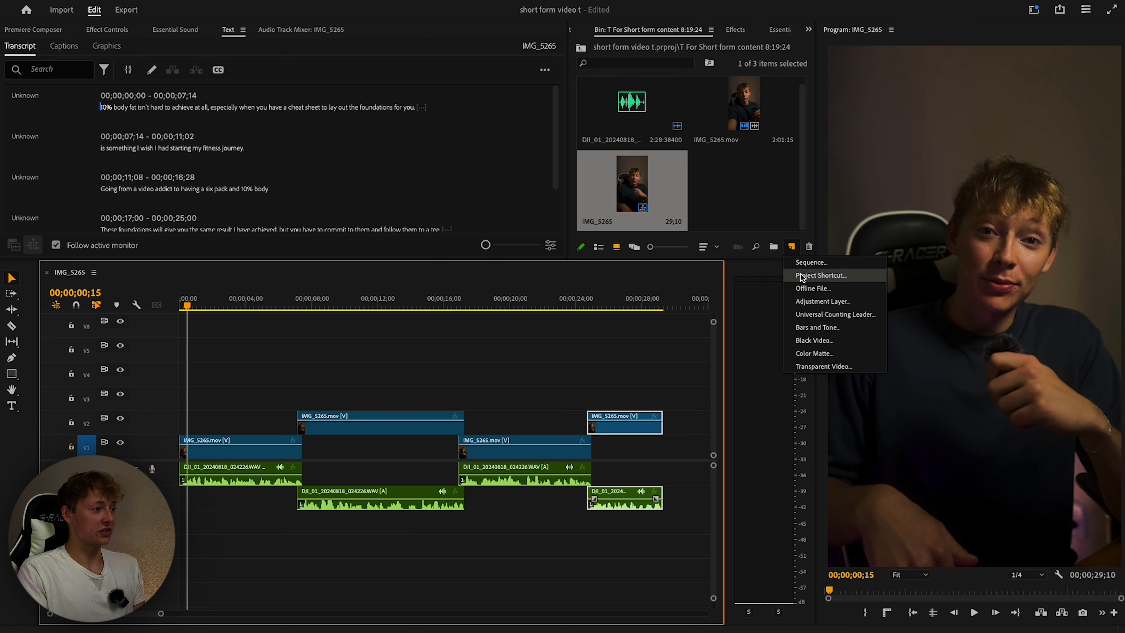
{"action": "left_click", "coordinate": [784, 220]}
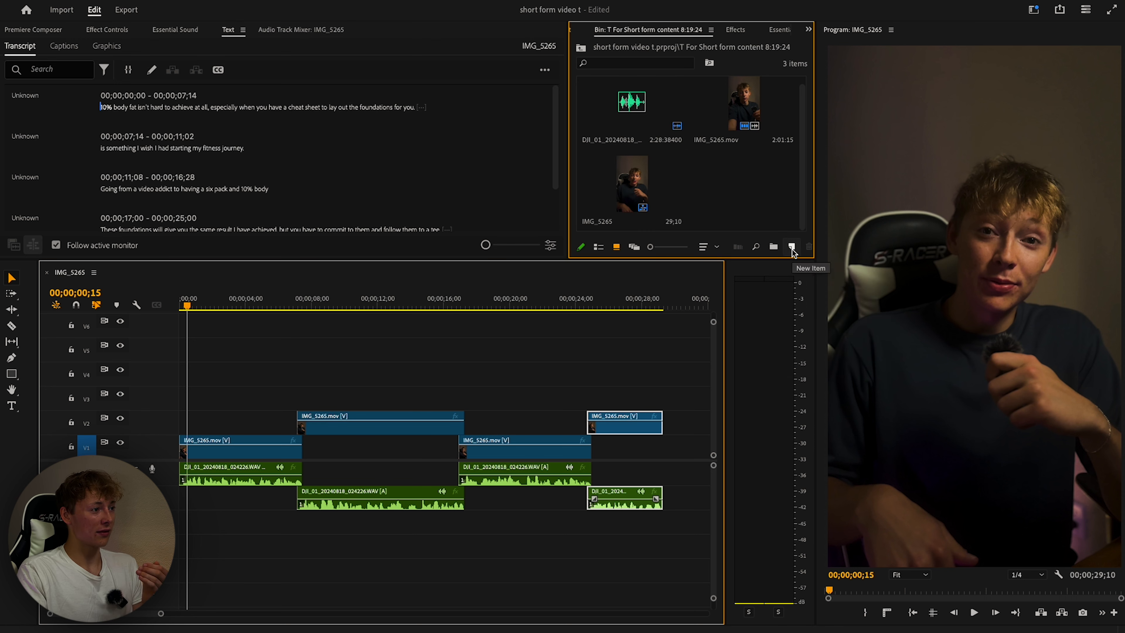
{"action": "left_click", "coordinate": [793, 250]}
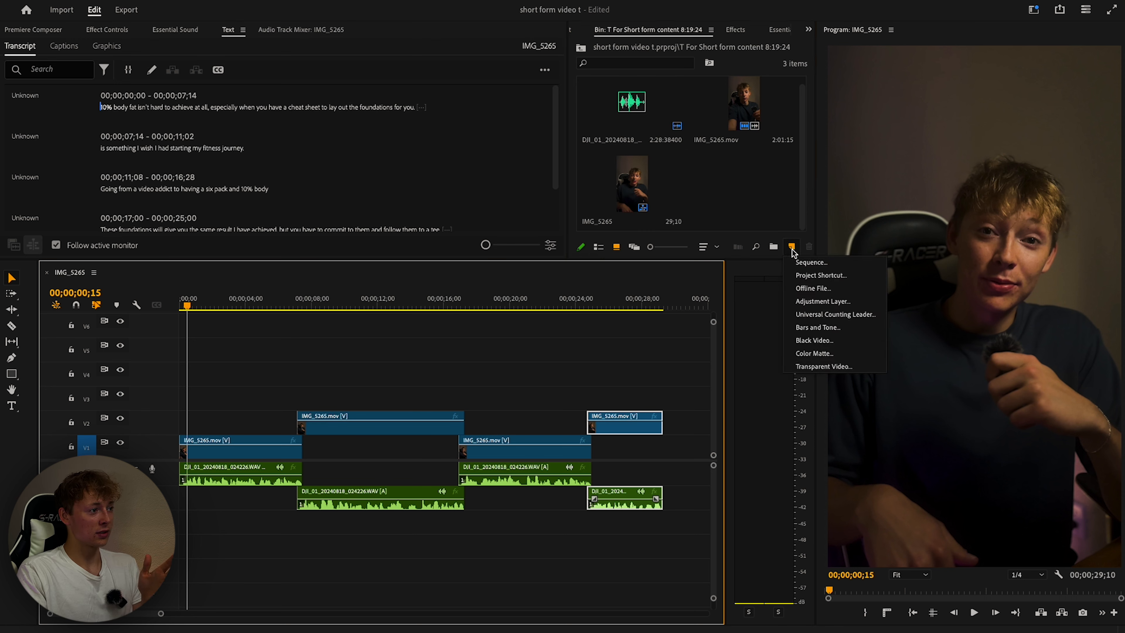
{"action": "left_click", "coordinate": [807, 308]}
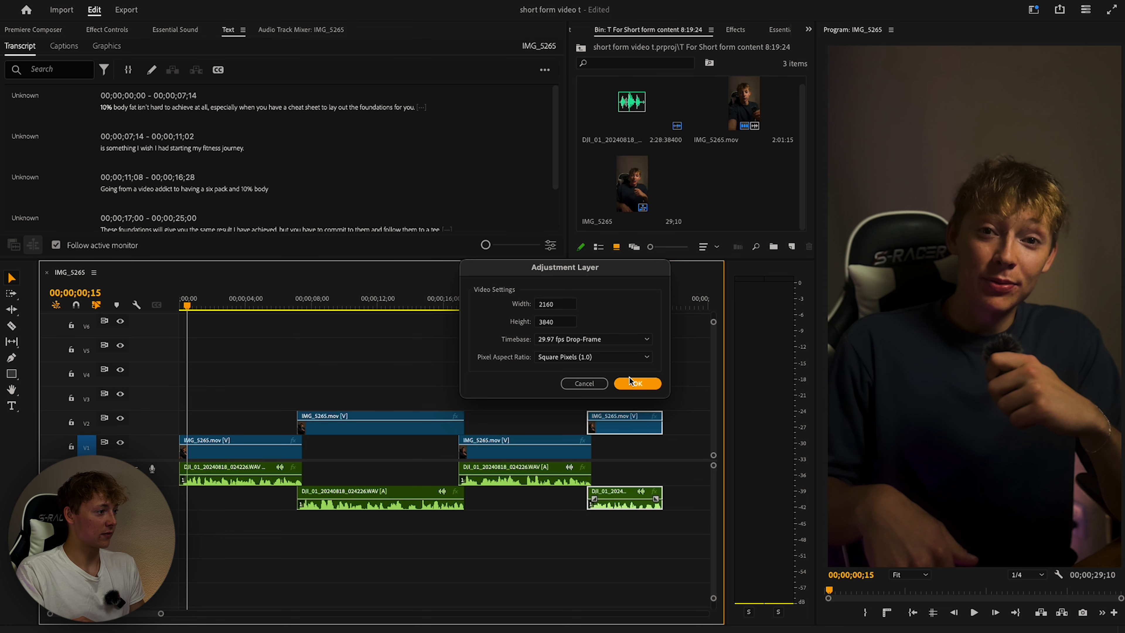
{"action": "left_click", "coordinate": [637, 383]}
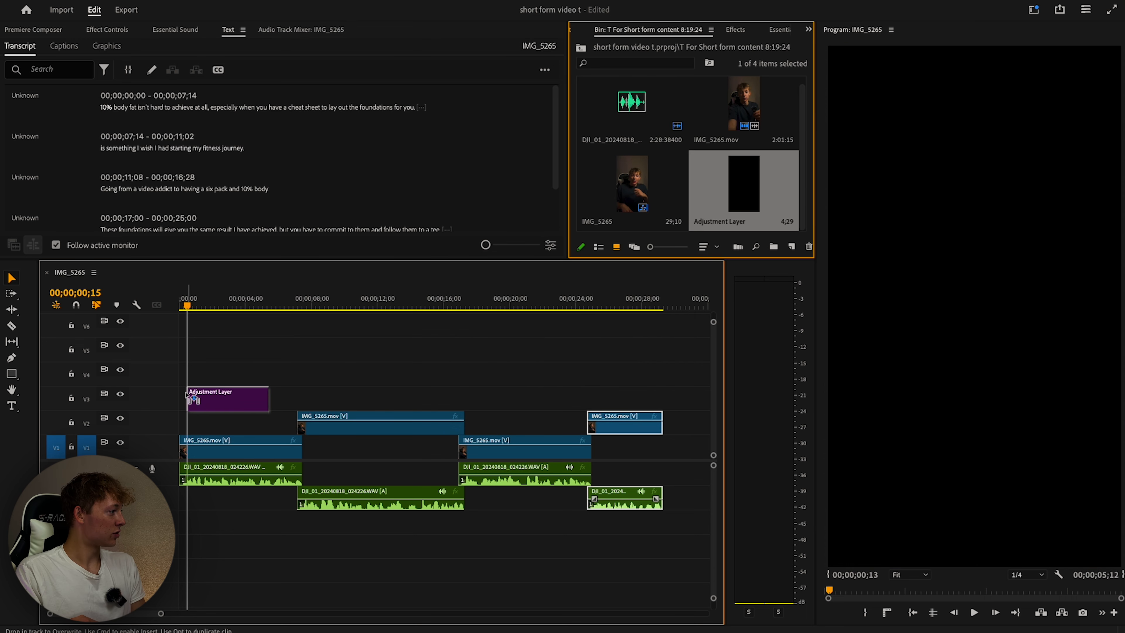
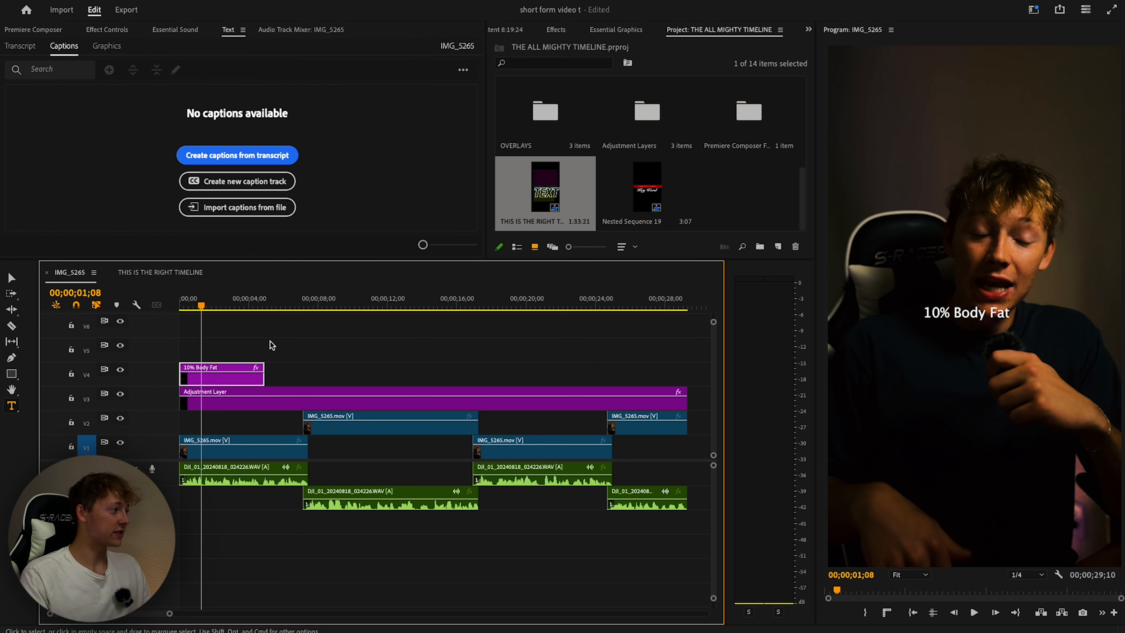
Trim the 10% Body Fat clip on V4 to end around 3 seconds, then select its text.
{"action": "left_click_drag", "start_coordinate": [212, 304], "coordinate": [239, 306]}
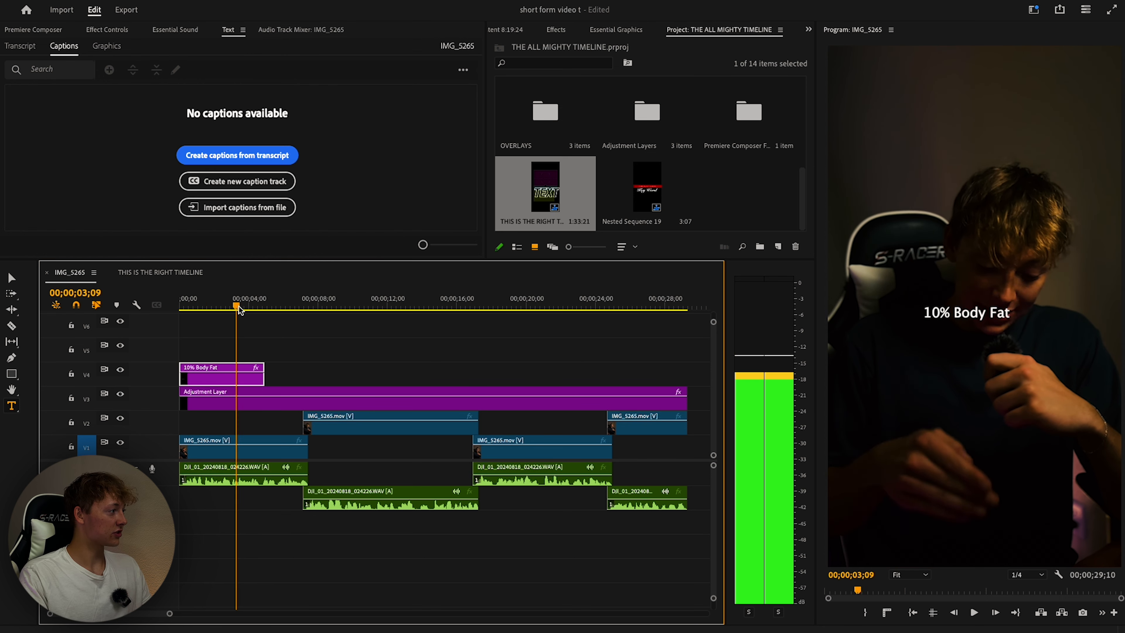
{"action": "left_click_drag", "start_coordinate": [263, 367], "coordinate": [237, 368]}
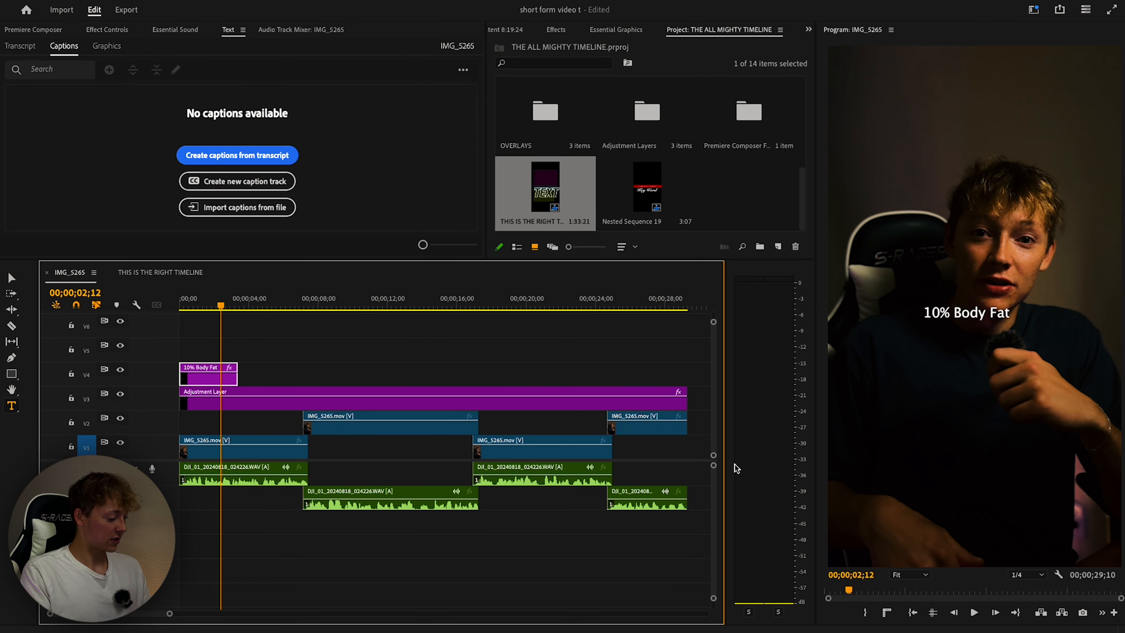
{"action": "key", "text": "v"}
{"action": "left_click", "coordinate": [942, 315]}
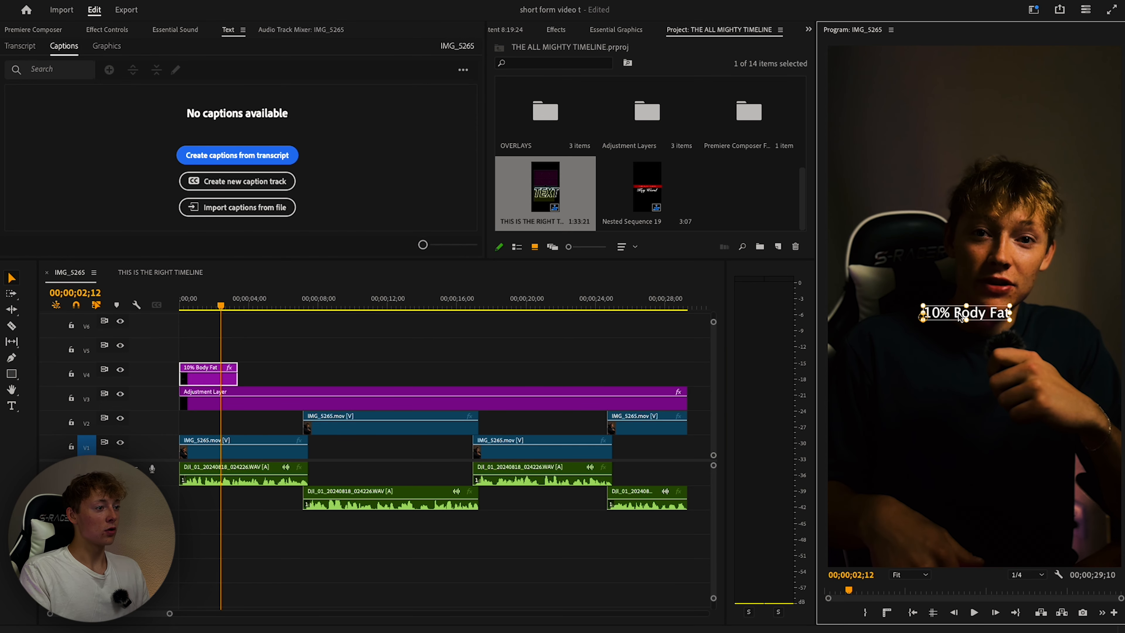
Bring up the caption's Essential Graphics properties and browse the saved text styles.
{"action": "left_click", "coordinate": [614, 31]}
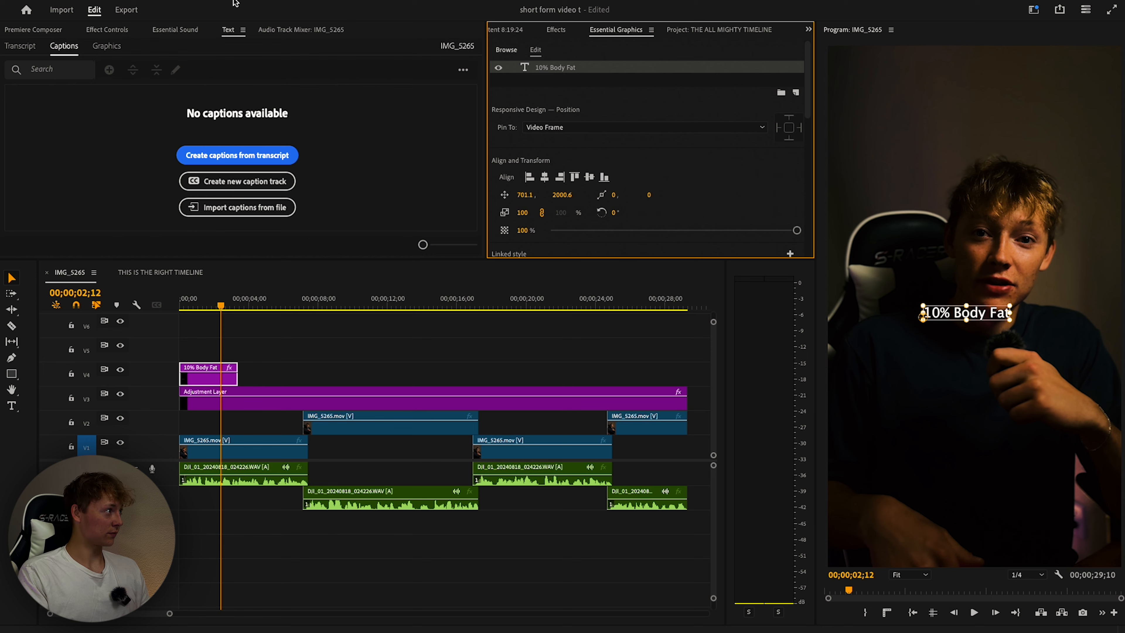
{"action": "mouse_move", "coordinate": [234, 4]}
{"action": "left_click", "coordinate": [380, 5]}
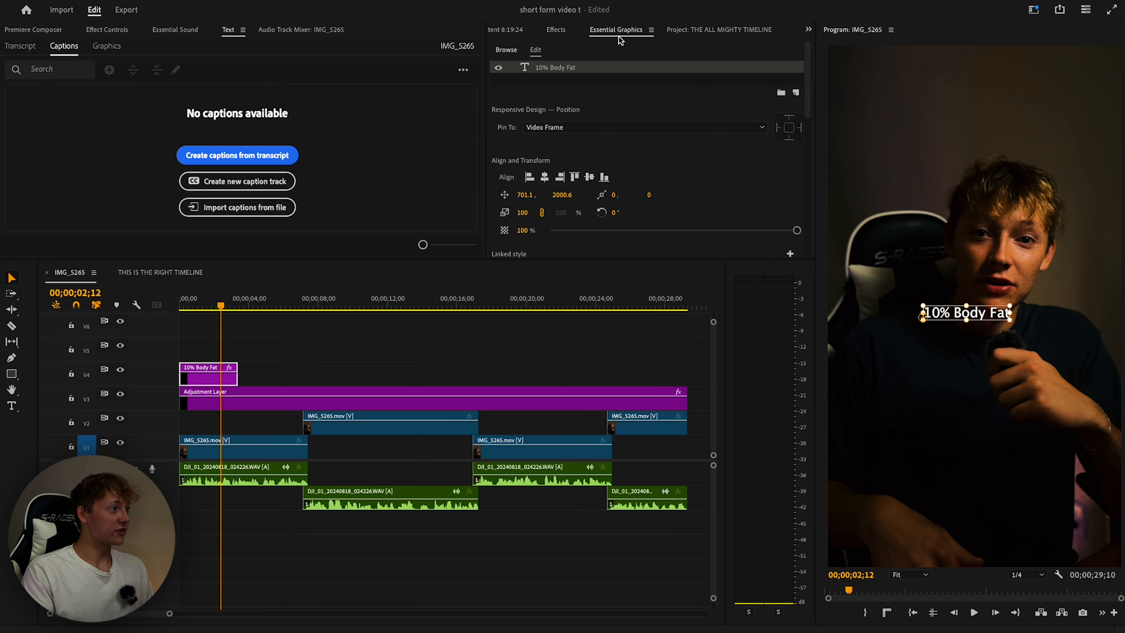
{"action": "scroll", "coordinate": [619, 75], "scroll_direction": "down", "scroll_amount": 5}
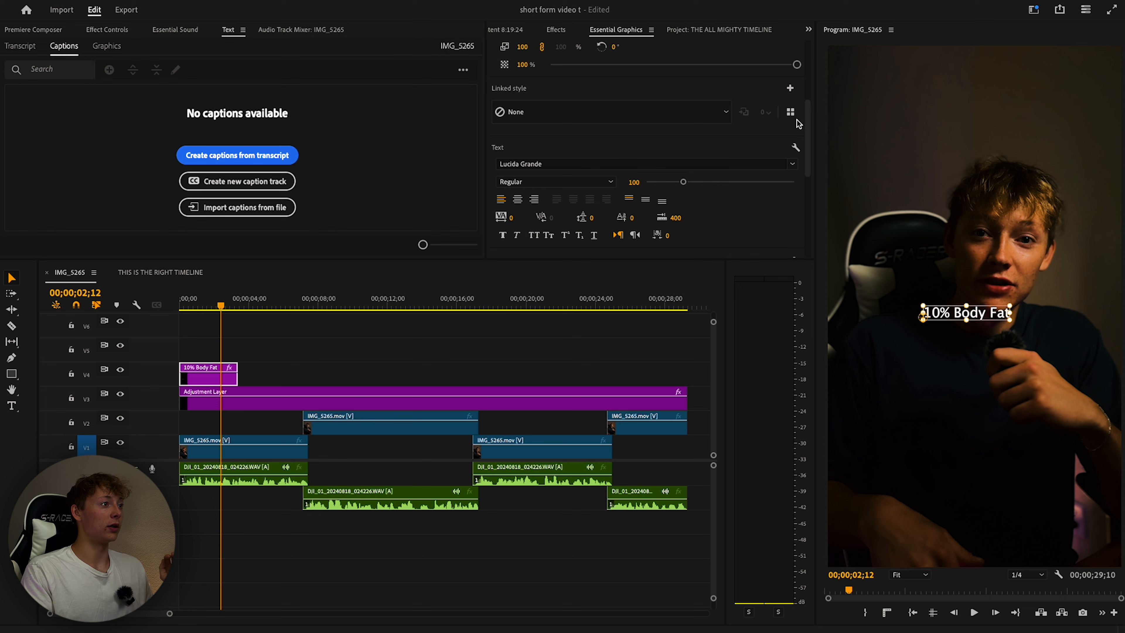
{"action": "left_click", "coordinate": [790, 111]}
{"action": "left_click", "coordinate": [512, 81]}
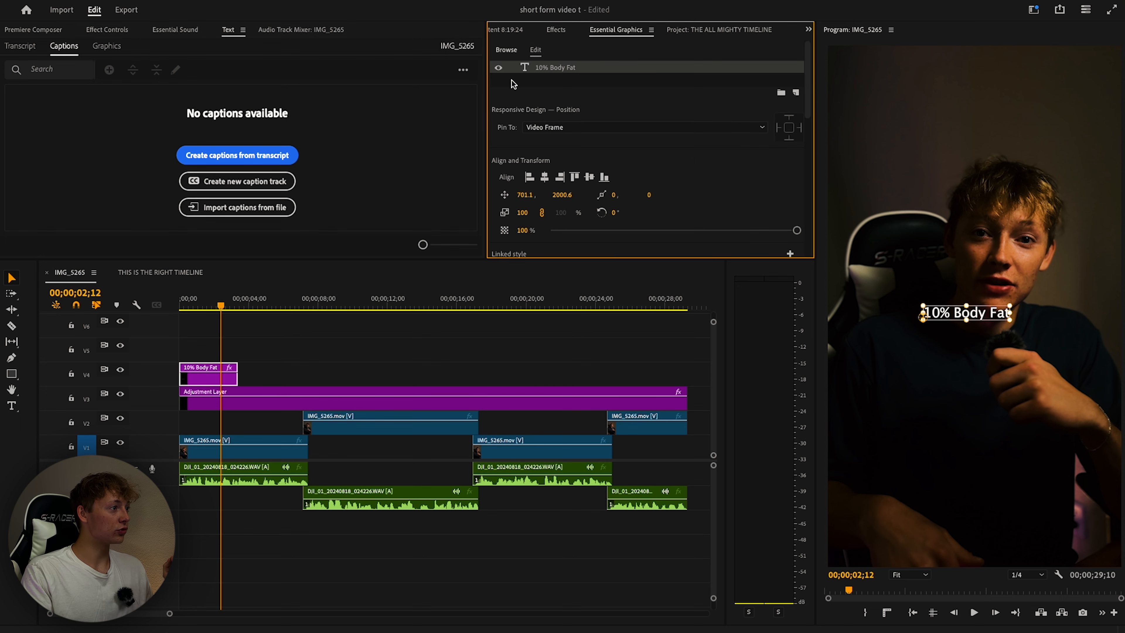
{"action": "scroll", "coordinate": [698, 173], "scroll_direction": "down", "scroll_amount": 6}
Set the caption to Helvetica Neue Condensed Bold, All Caps, with a larger font size.
{"action": "left_click", "coordinate": [575, 116]}
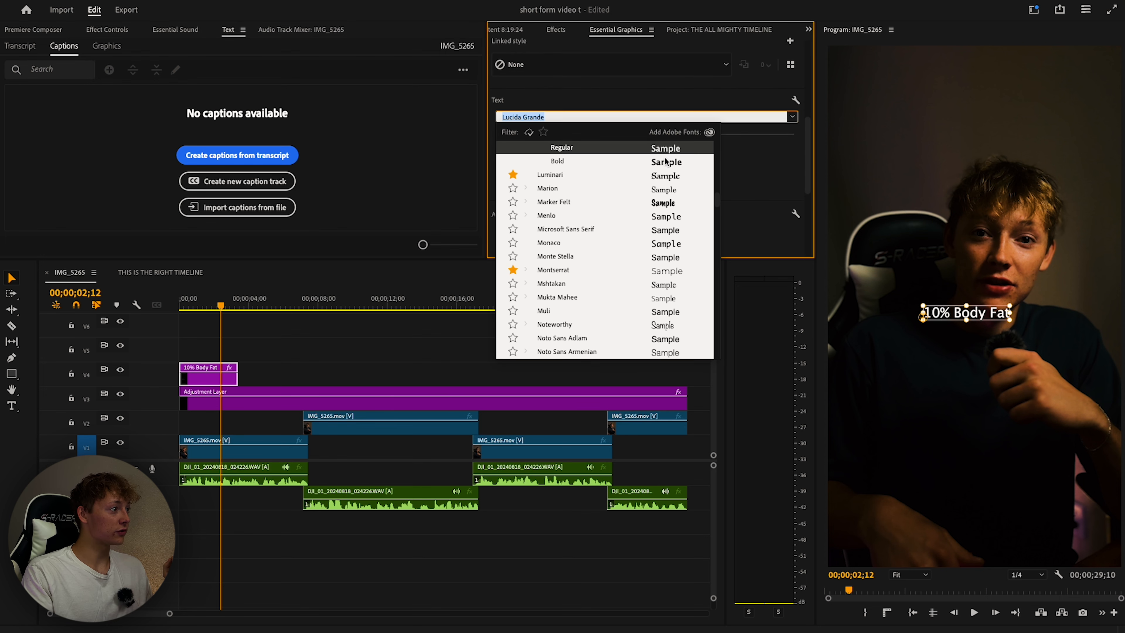
{"action": "left_click", "coordinate": [566, 202]}
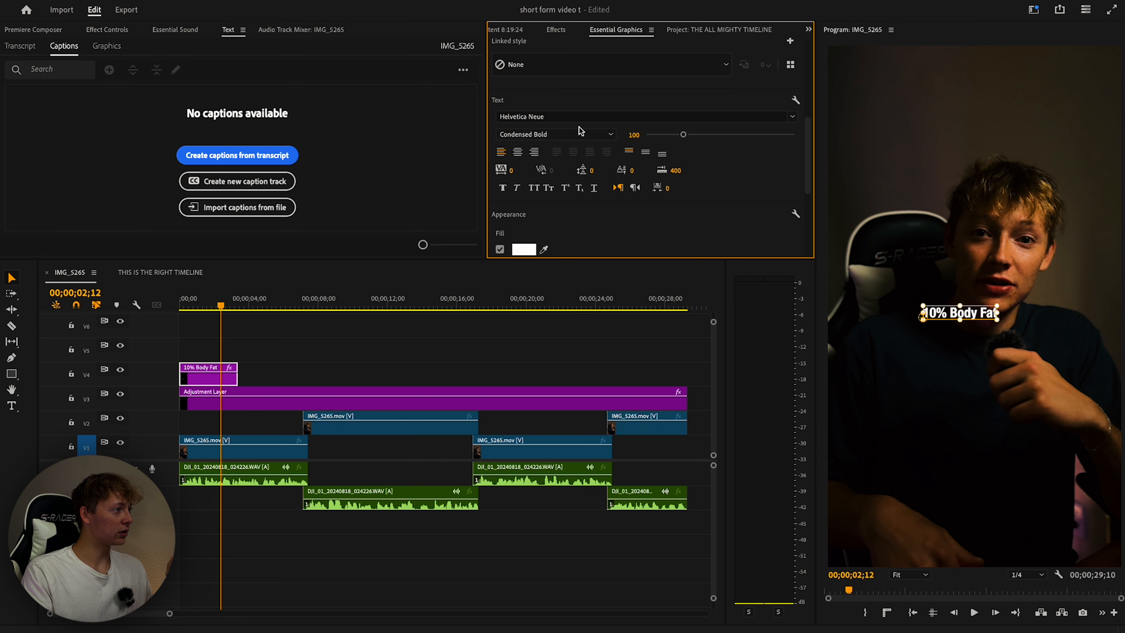
{"action": "left_click", "coordinate": [551, 136]}
{"action": "left_click", "coordinate": [699, 177]}
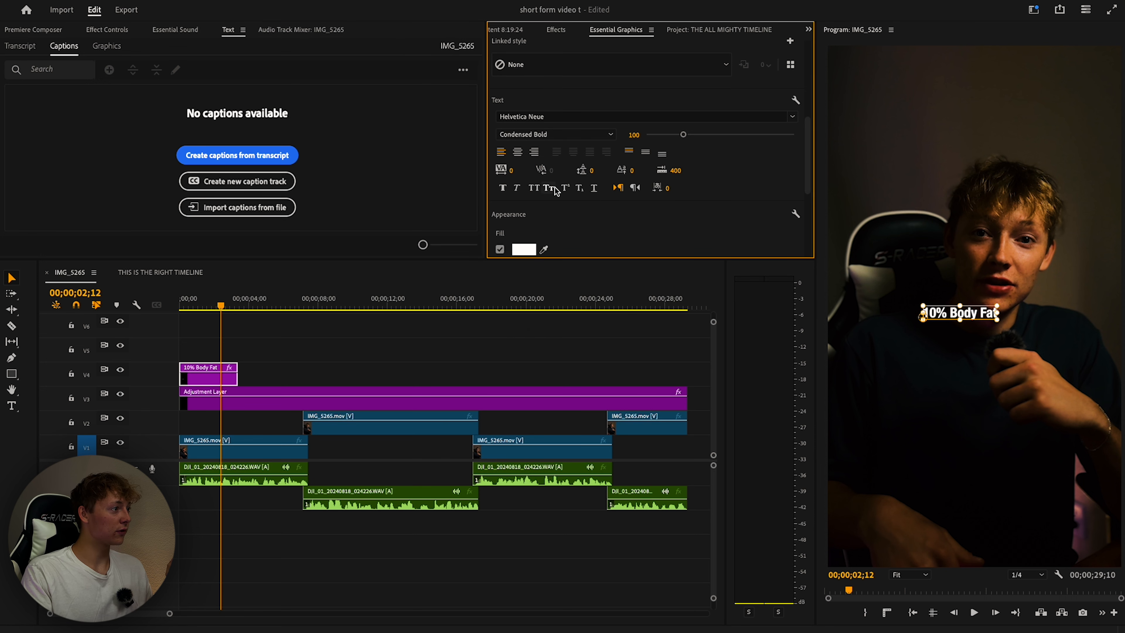
{"action": "left_click", "coordinate": [534, 189]}
{"action": "left_click_drag", "start_coordinate": [683, 134], "coordinate": [730, 134]}
{"action": "scroll", "coordinate": [702, 200], "scroll_direction": "up", "scroll_amount": 2}
{"action": "scroll", "coordinate": [702, 201], "scroll_direction": "up", "scroll_amount": 3}
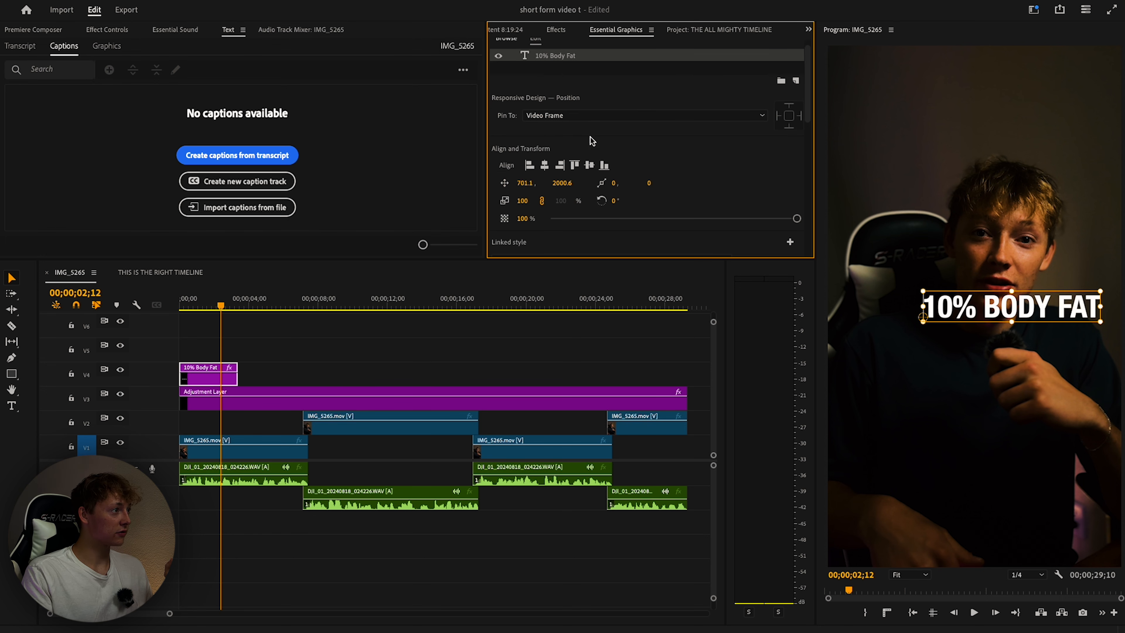
{"action": "left_click", "coordinate": [33, 30]}
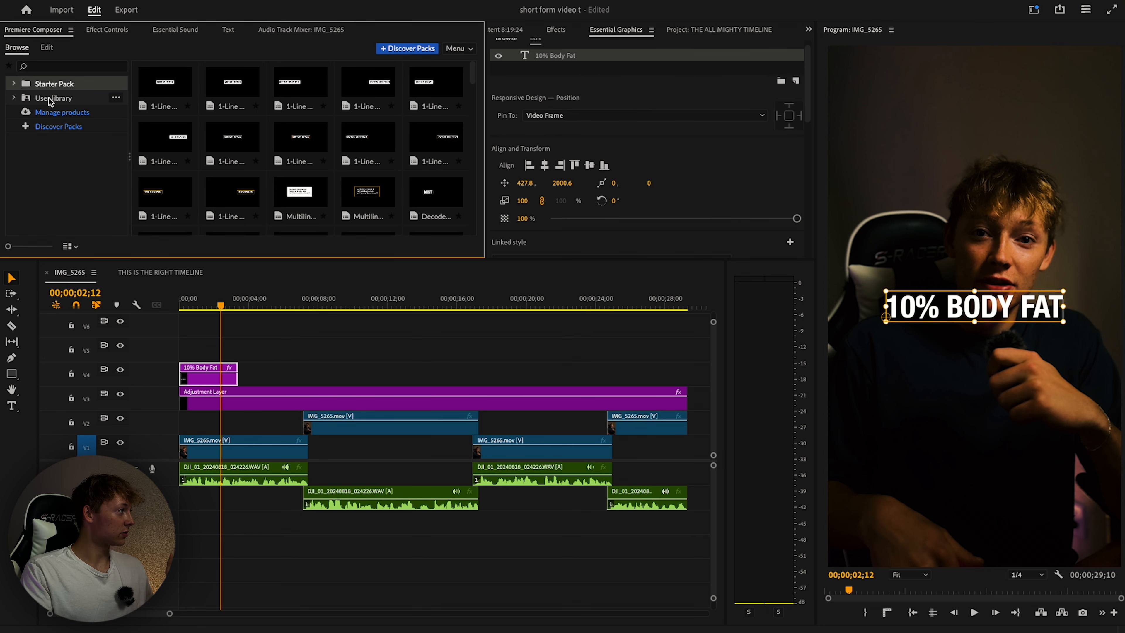
Place the safe-zone PNG from Premiere Composer's User library TR folder at the timeline start.
{"action": "left_click", "coordinate": [32, 97]}
{"action": "left_click", "coordinate": [14, 98]}
{"action": "left_click", "coordinate": [47, 116]}
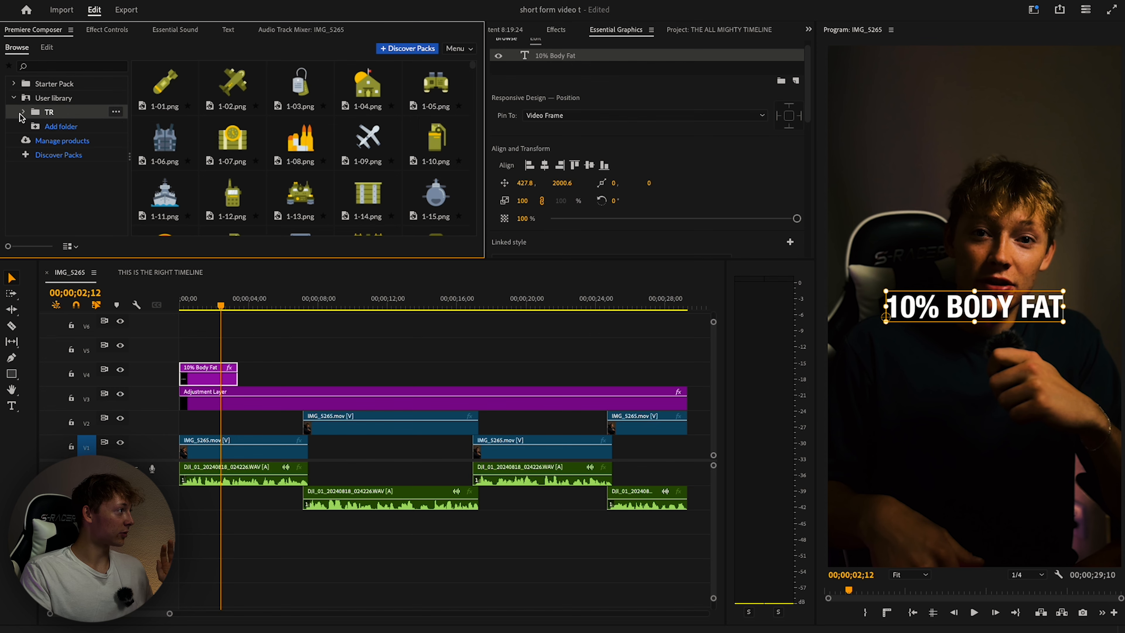
{"action": "left_click", "coordinate": [24, 112]}
{"action": "scroll", "coordinate": [45, 118], "scroll_direction": "down", "scroll_amount": 3}
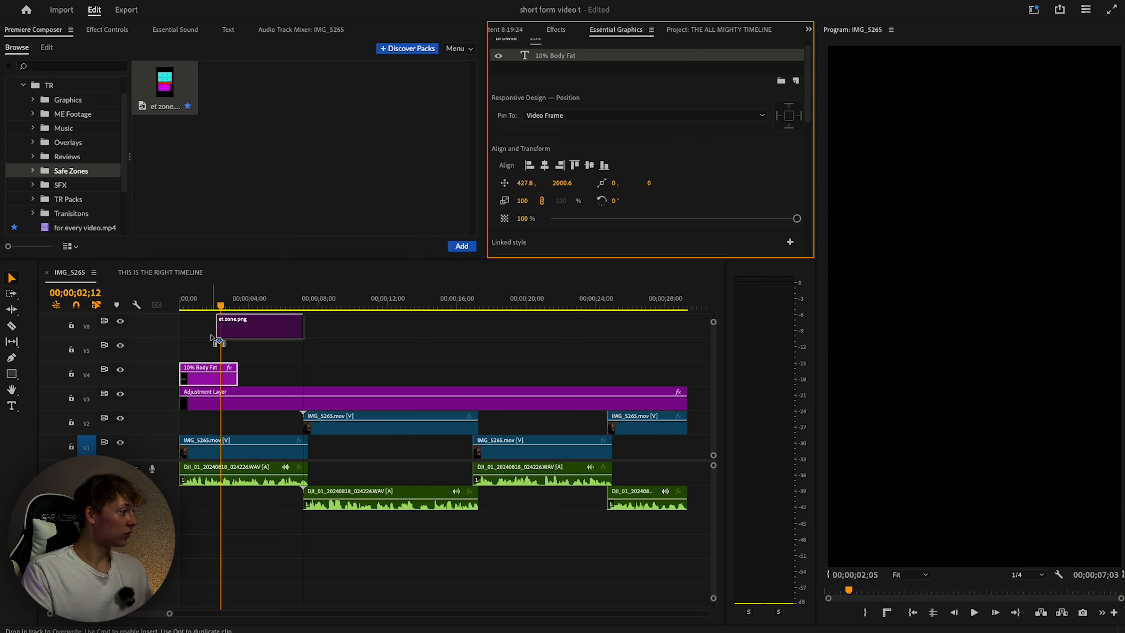
{"action": "left_click_drag", "start_coordinate": [269, 327], "coordinate": [235, 328]}
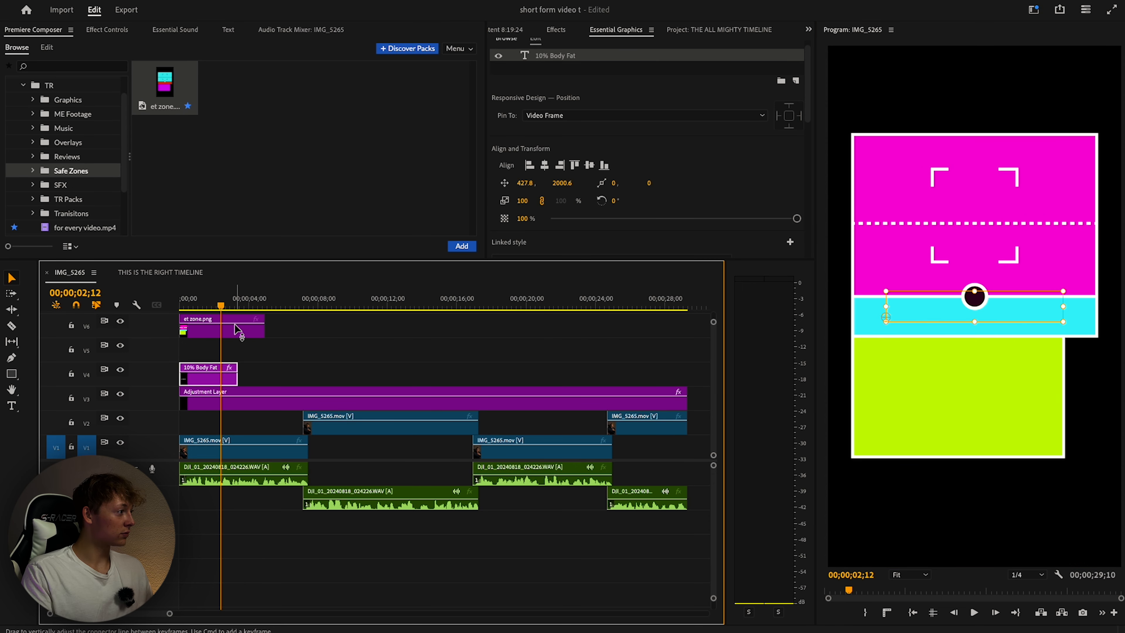
Set the safe-zone clip's blend mode to Screen and lower its opacity to make it faint.
{"action": "left_click", "coordinate": [234, 327]}
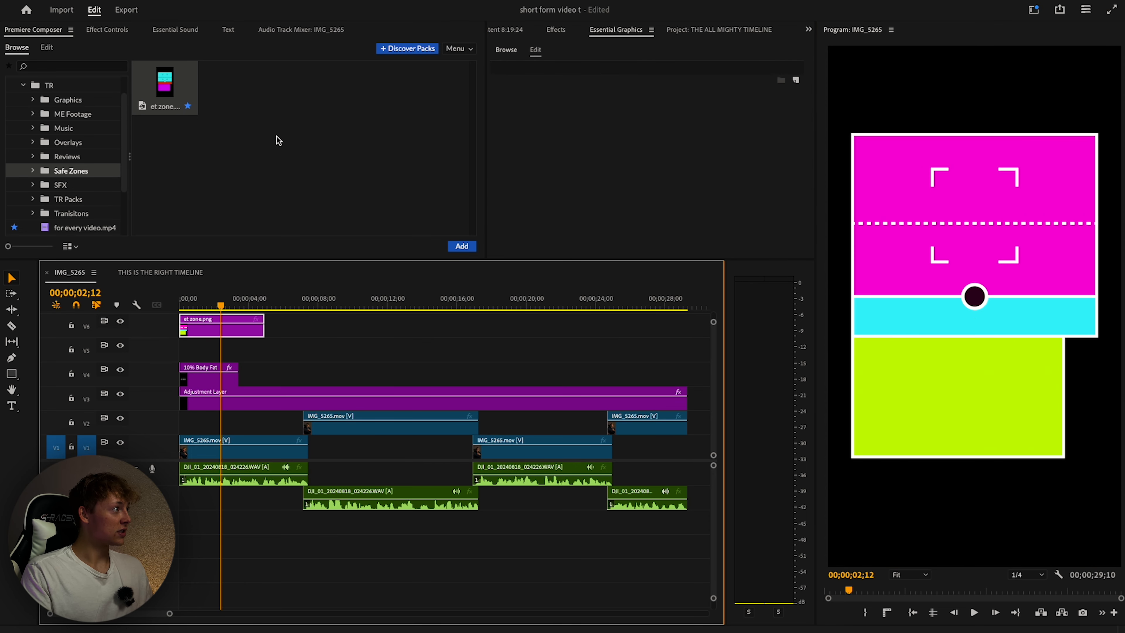
{"action": "left_click", "coordinate": [105, 29]}
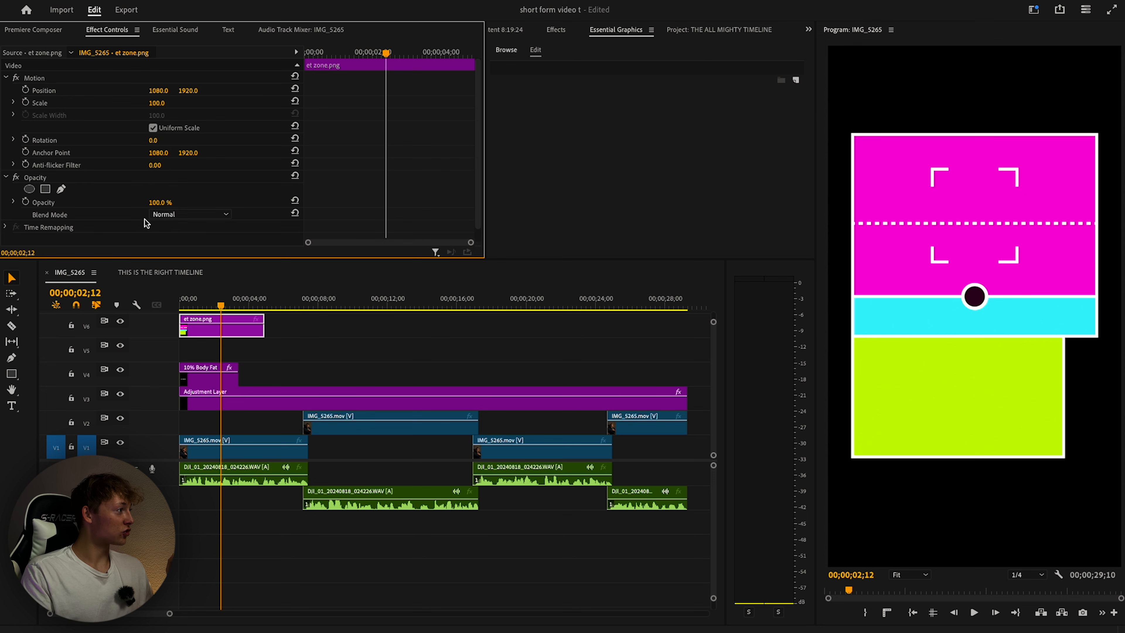
{"action": "left_click", "coordinate": [166, 214]}
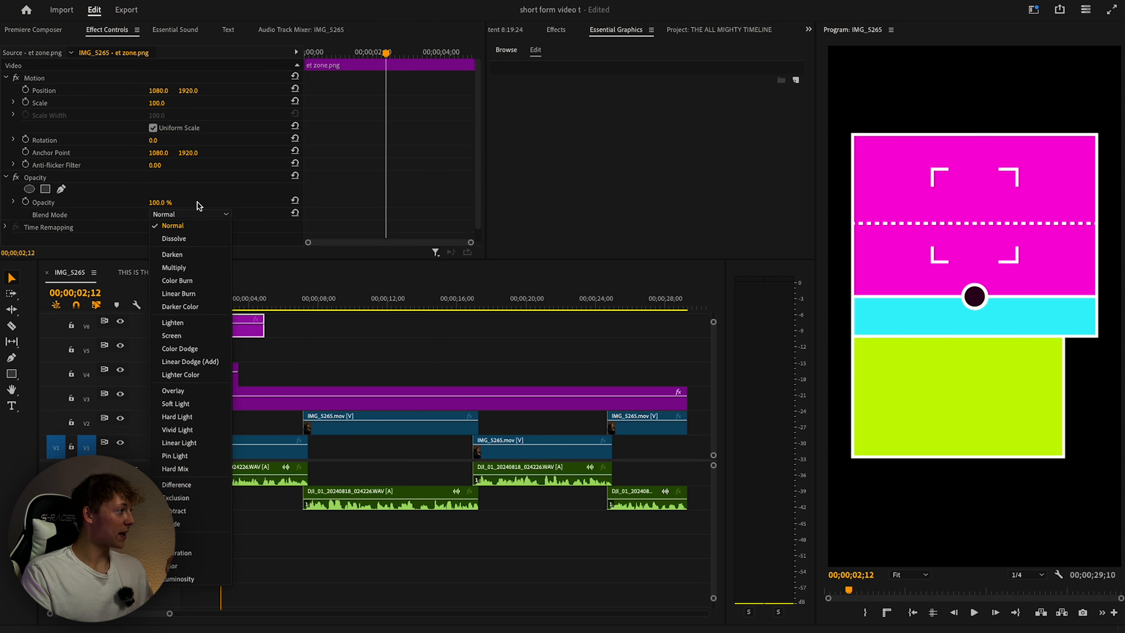
{"action": "left_click", "coordinate": [175, 336]}
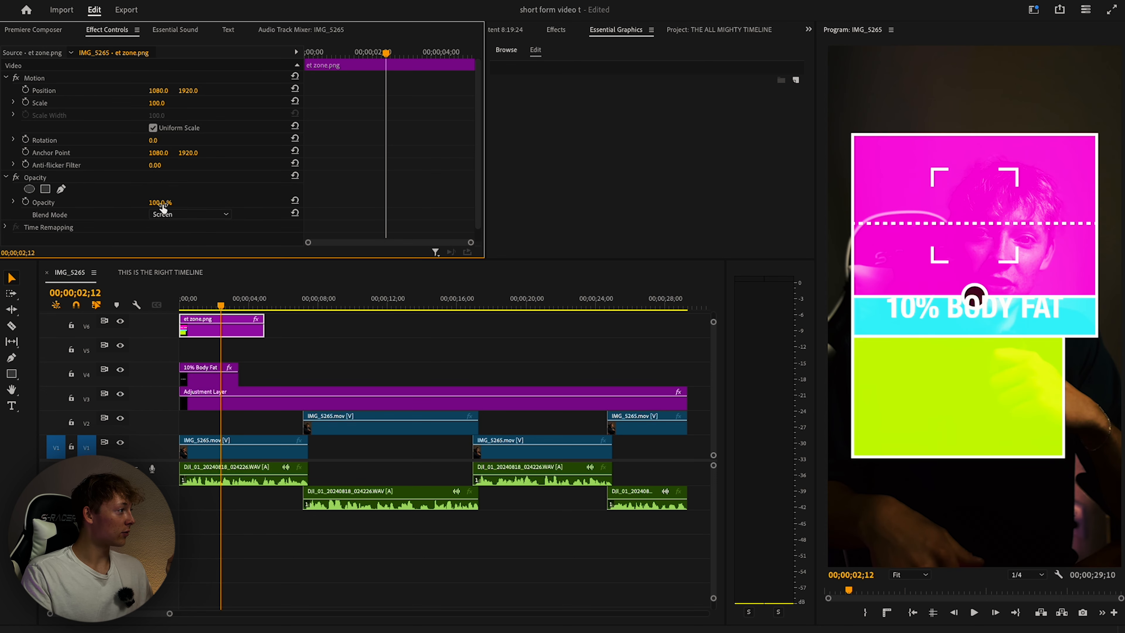
{"action": "mouse_move", "coordinate": [160, 203]}
{"action": "left_mouse_down"}
{"action": "mouse_move", "coordinate": [133, 203]}
{"action": "mouse_move", "coordinate": [146, 203]}
{"action": "left_mouse_up"}
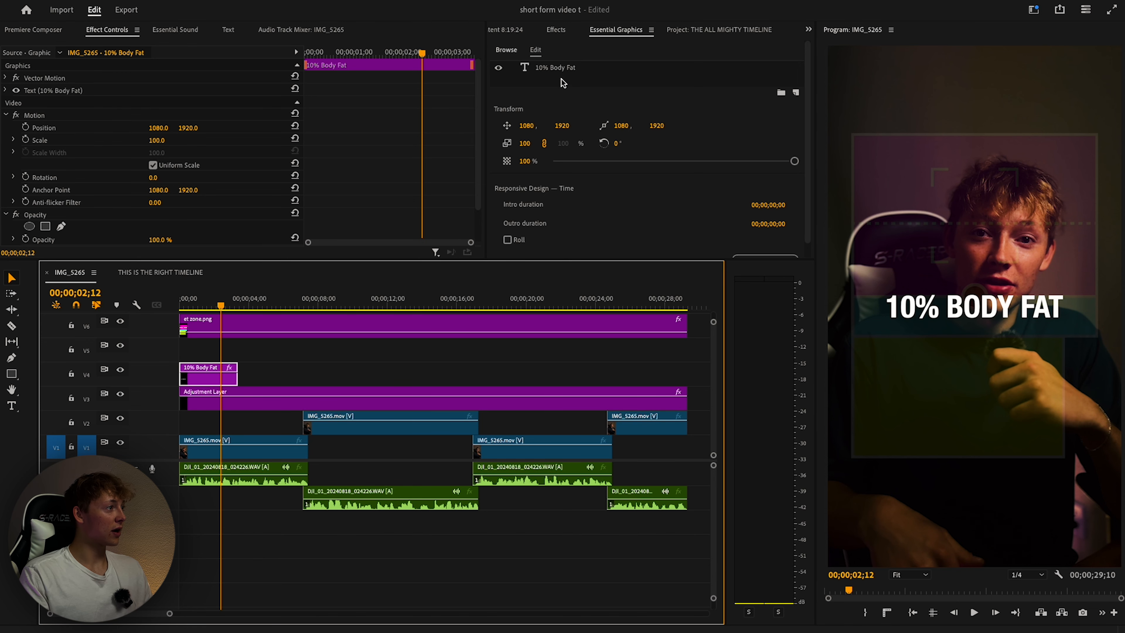
Move the 10% BODY FAT caption lower to position 427.8, 2148.3.
{"action": "left_click", "coordinate": [558, 68]}
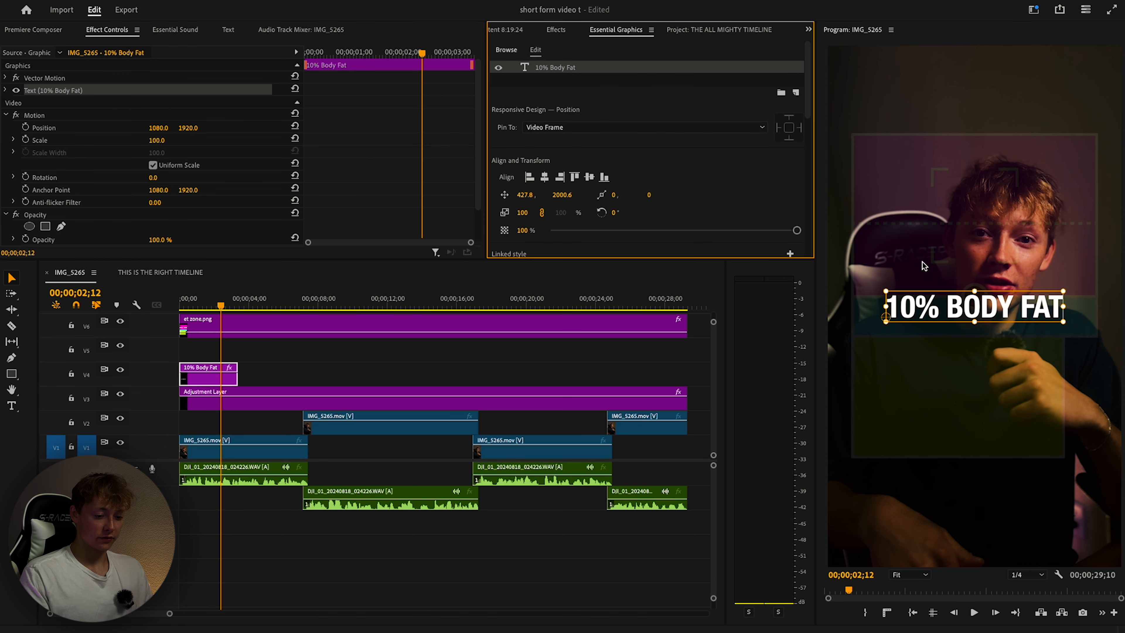
{"action": "left_click_drag", "start_coordinate": [979, 309], "coordinate": [977, 348]}
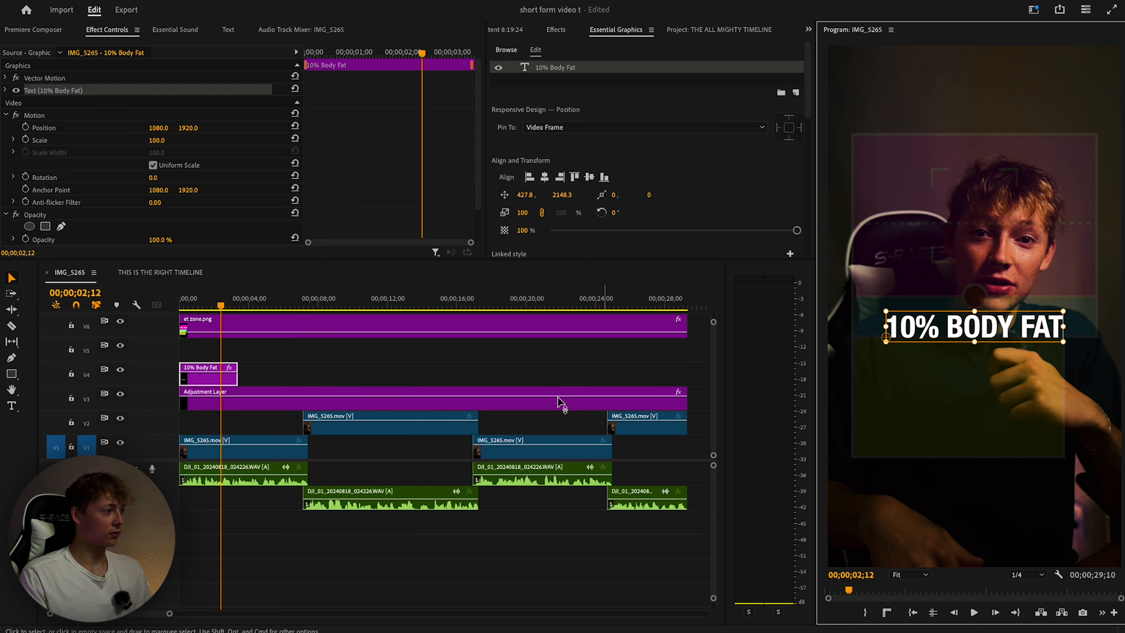
{"action": "left_click", "coordinate": [515, 354]}
{"action": "left_click", "coordinate": [208, 374]}
{"action": "left_click", "coordinate": [590, 158]}
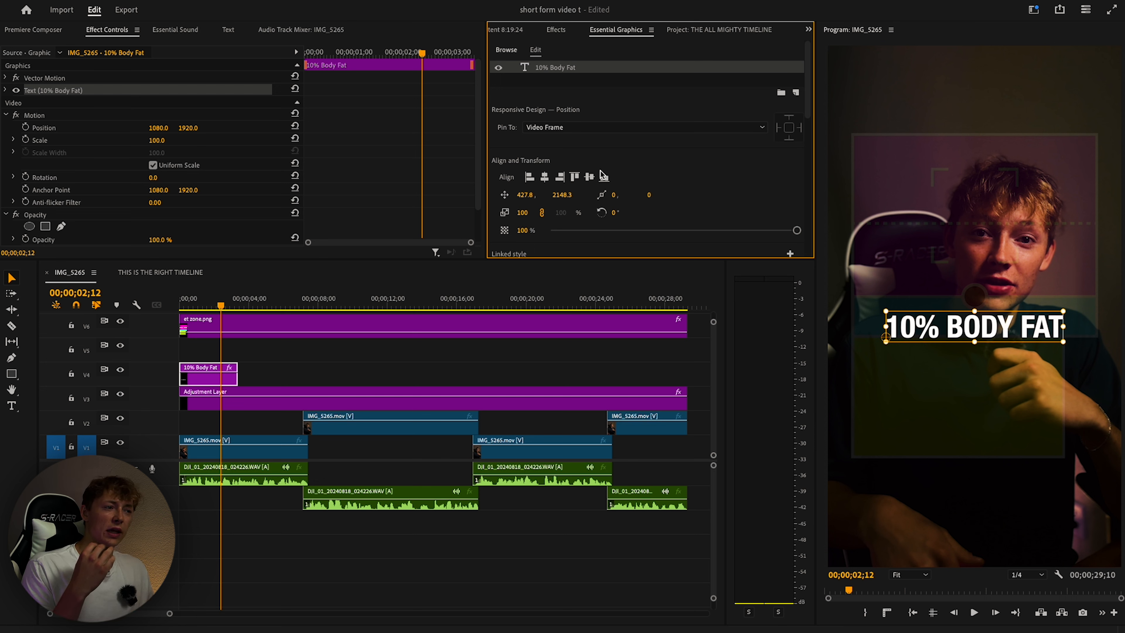
Search effects for 'blur', apply Gaussian Blur to the caption, and set Blurriness to 13.0.
{"action": "left_click", "coordinate": [556, 29]}
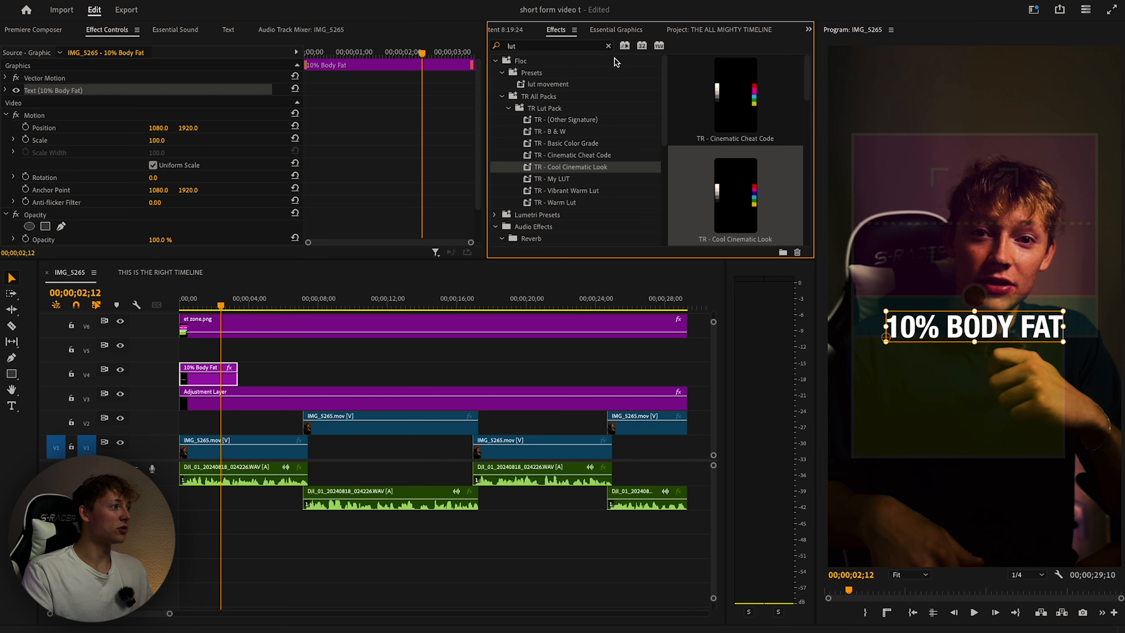
{"action": "left_click", "coordinate": [553, 45]}
{"action": "type", "text": "blur"}
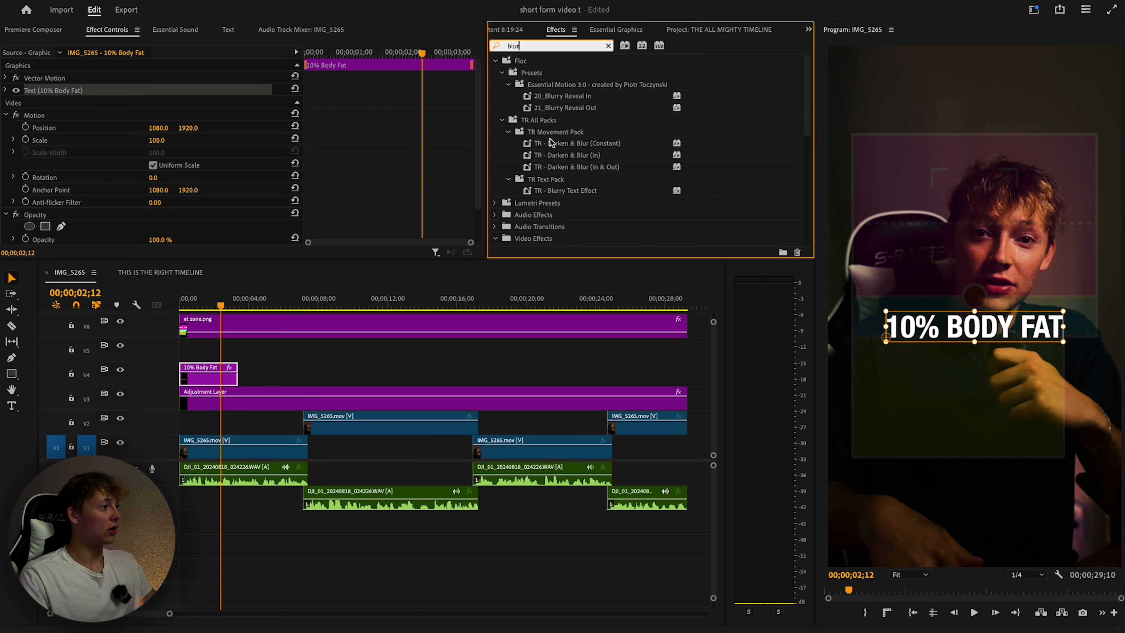
{"action": "scroll", "coordinate": [558, 142], "scroll_direction": "down", "scroll_amount": 1}
{"action": "left_click", "coordinate": [570, 121]}
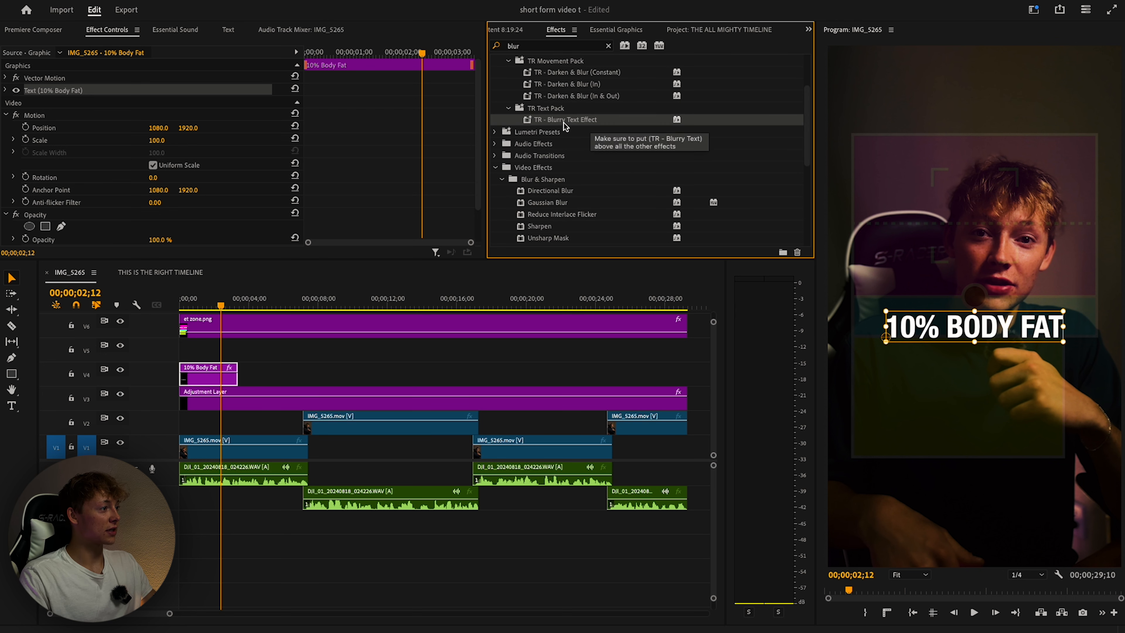
{"action": "scroll", "coordinate": [578, 126], "scroll_direction": "down", "scroll_amount": 2}
{"action": "left_click_drag", "start_coordinate": [529, 178], "coordinate": [220, 375]}
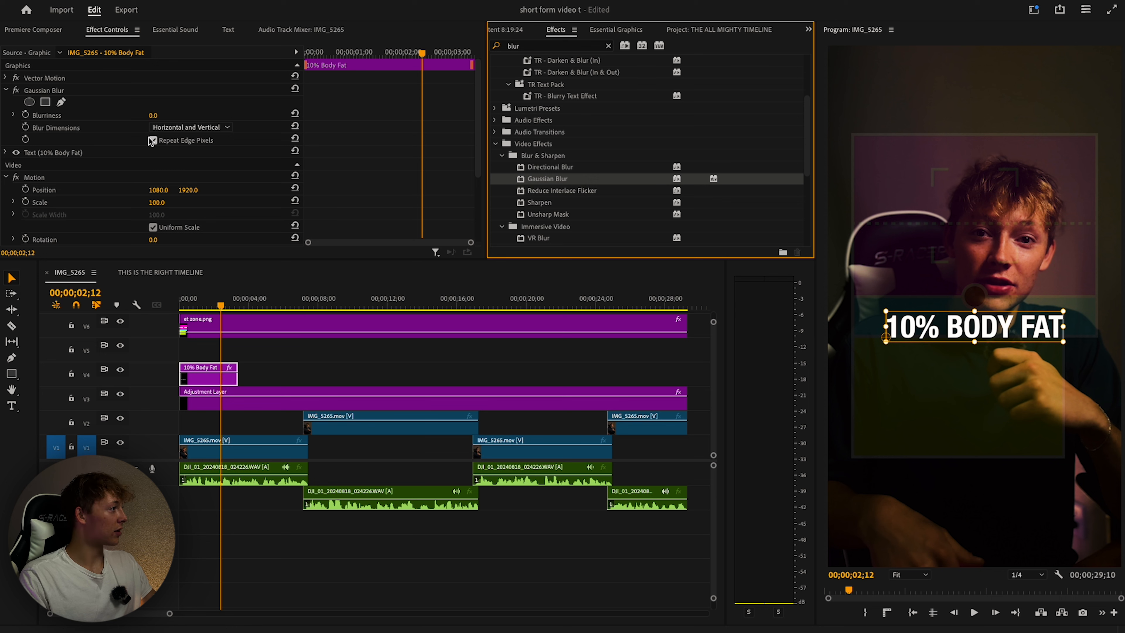
{"action": "left_click_drag", "start_coordinate": [152, 116], "coordinate": [157, 116]}
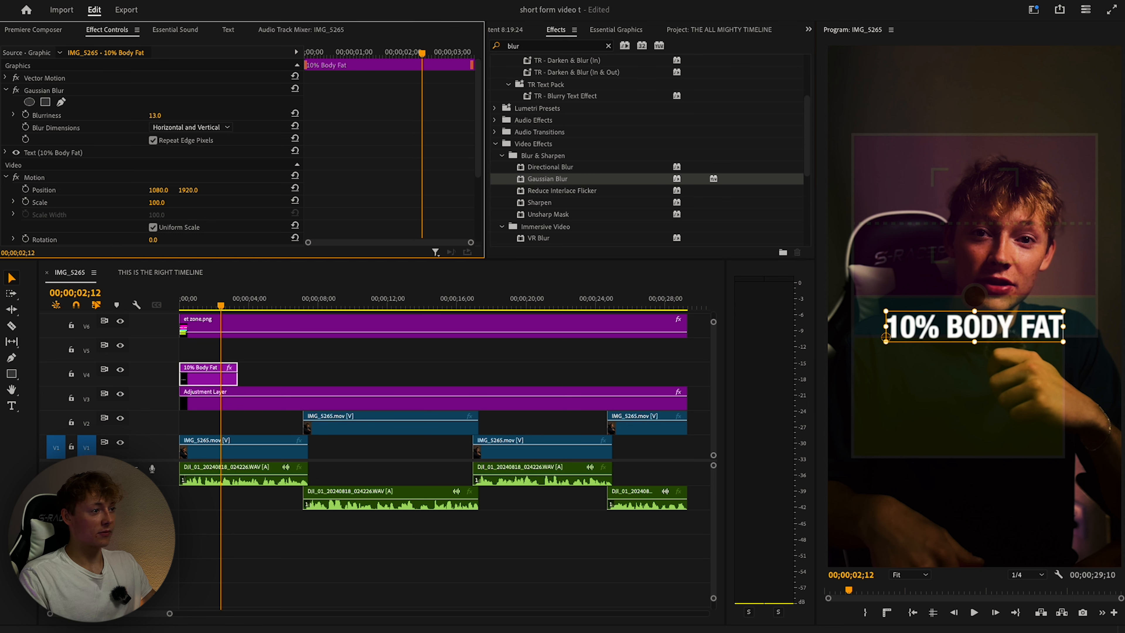
Deselect the clip and play the edit from the start.
{"action": "left_click", "coordinate": [292, 352]}
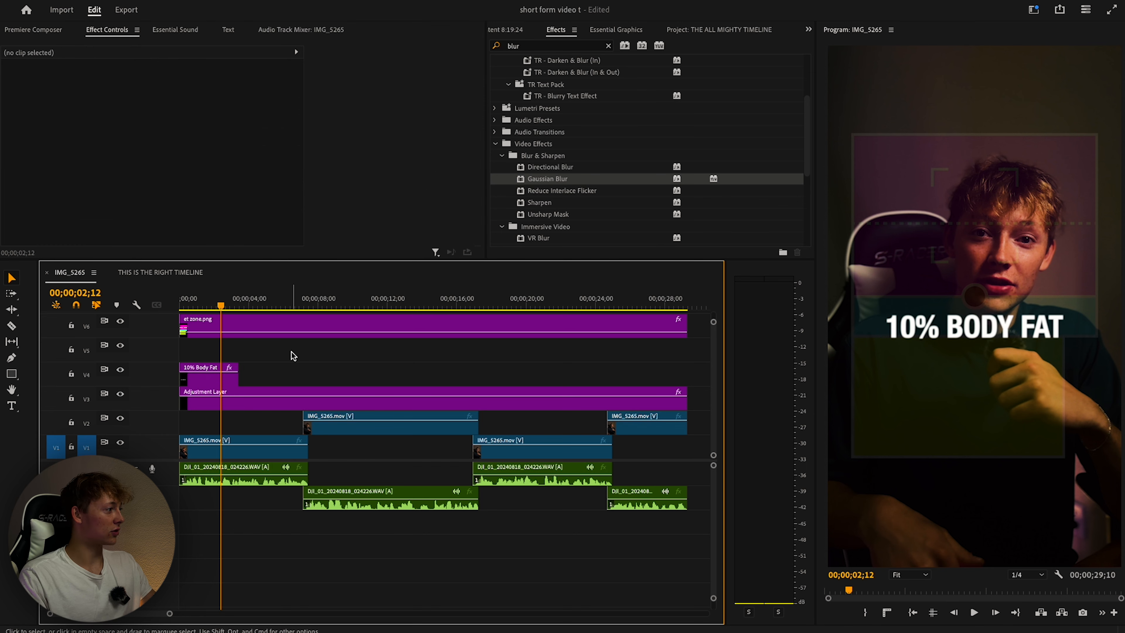
{"action": "left_click", "coordinate": [174, 307]}
{"action": "key", "text": "space"}
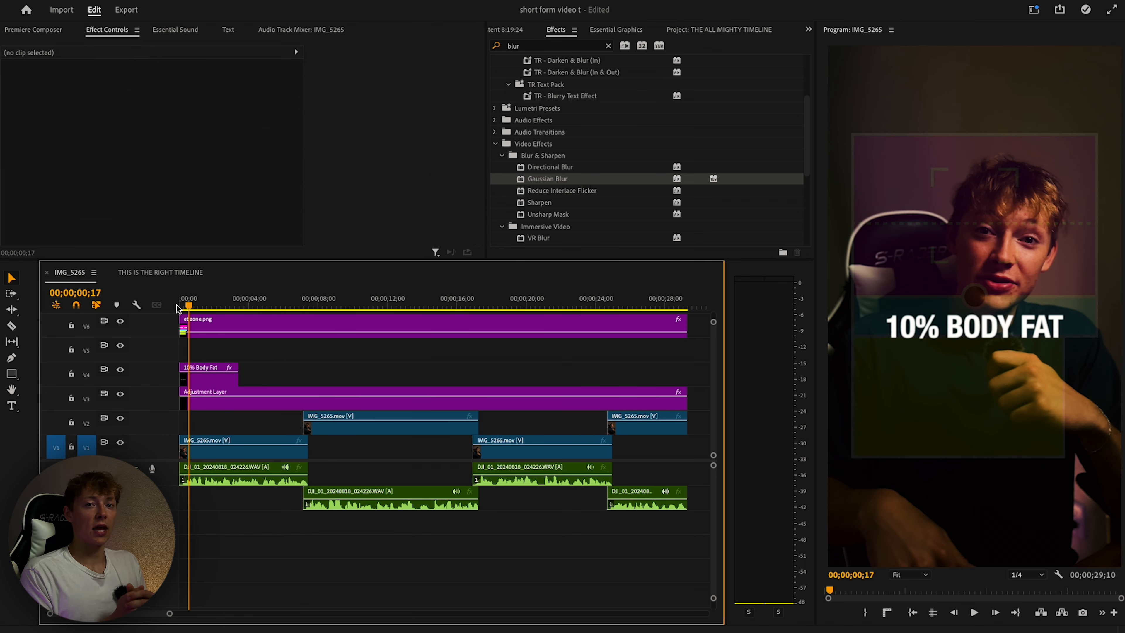
Search effects for 'dro' and apply Drop Shadow to the 10% Body Fat caption.
{"action": "left_click", "coordinate": [534, 47]}
{"action": "key", "text": "BackSpace"}
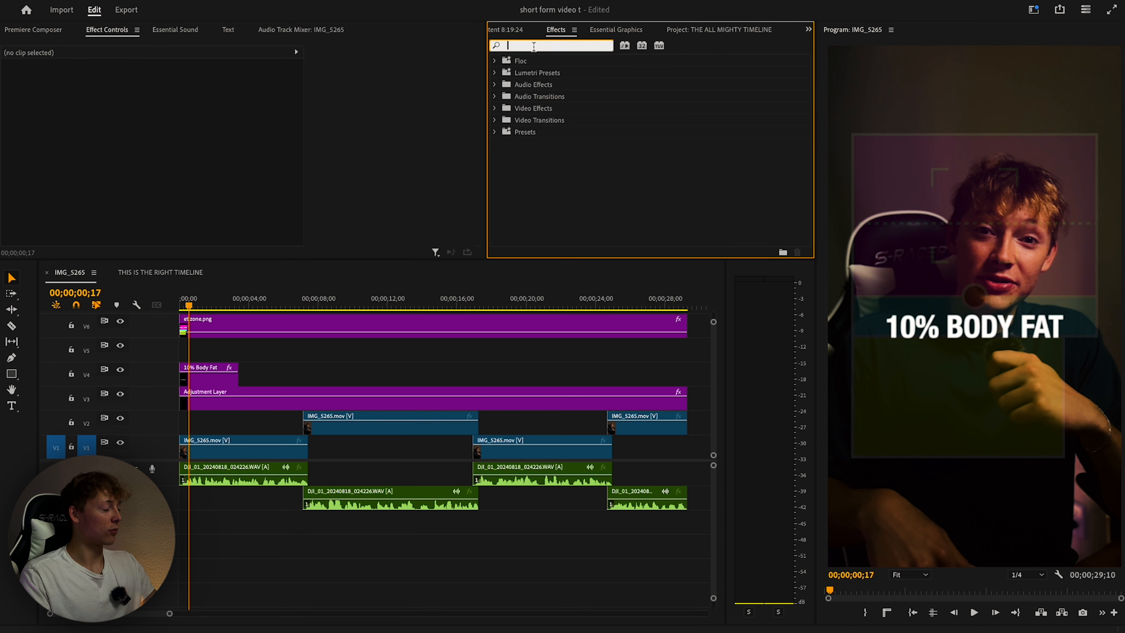
{"action": "type", "text": "drop"}
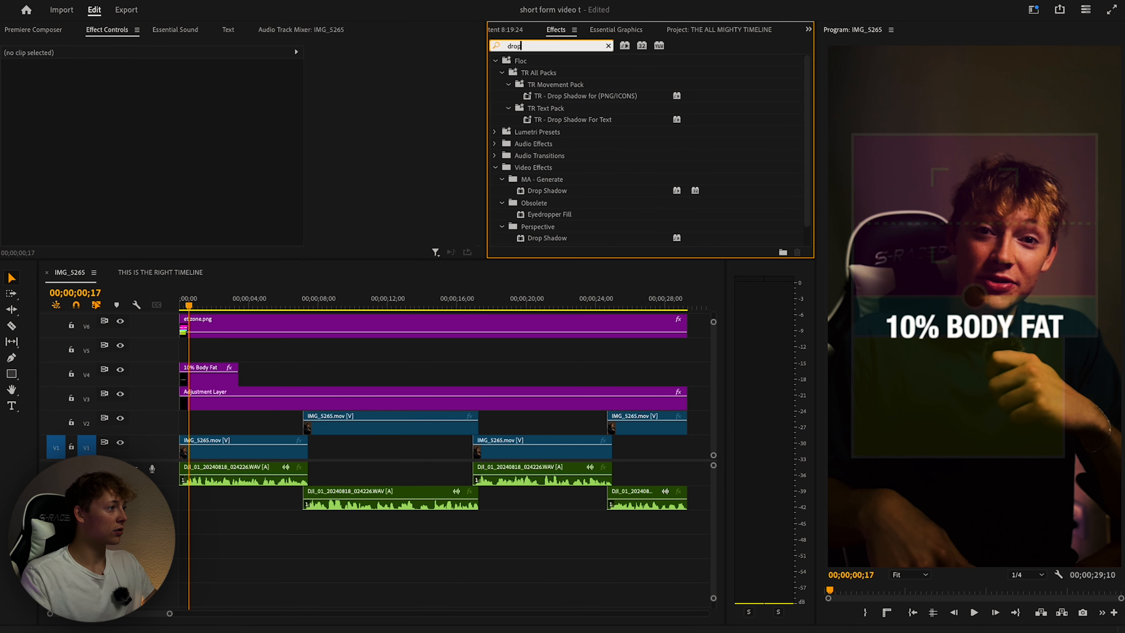
{"action": "left_click", "coordinate": [571, 120]}
{"action": "scroll", "coordinate": [583, 125], "scroll_direction": "down", "scroll_amount": 1}
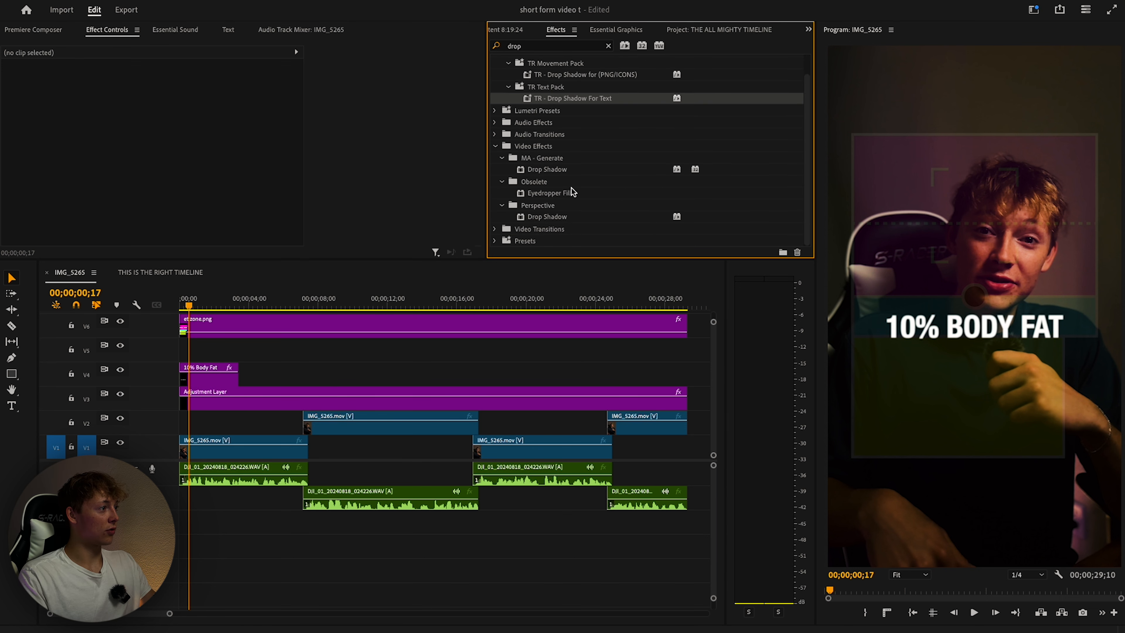
{"action": "left_click_drag", "start_coordinate": [540, 217], "coordinate": [219, 372]}
{"action": "left_click", "coordinate": [219, 374]}
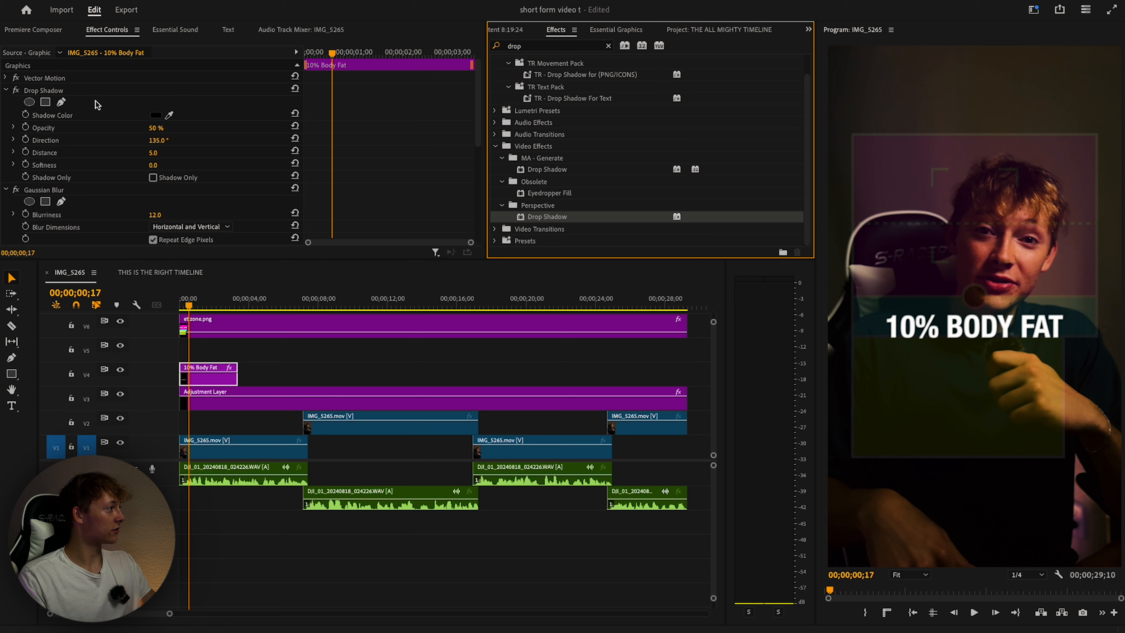
Raise the shadow opacity to 100% and softness to about 198 for a wide glow.
{"action": "left_click_drag", "start_coordinate": [156, 128], "coordinate": [175, 130]}
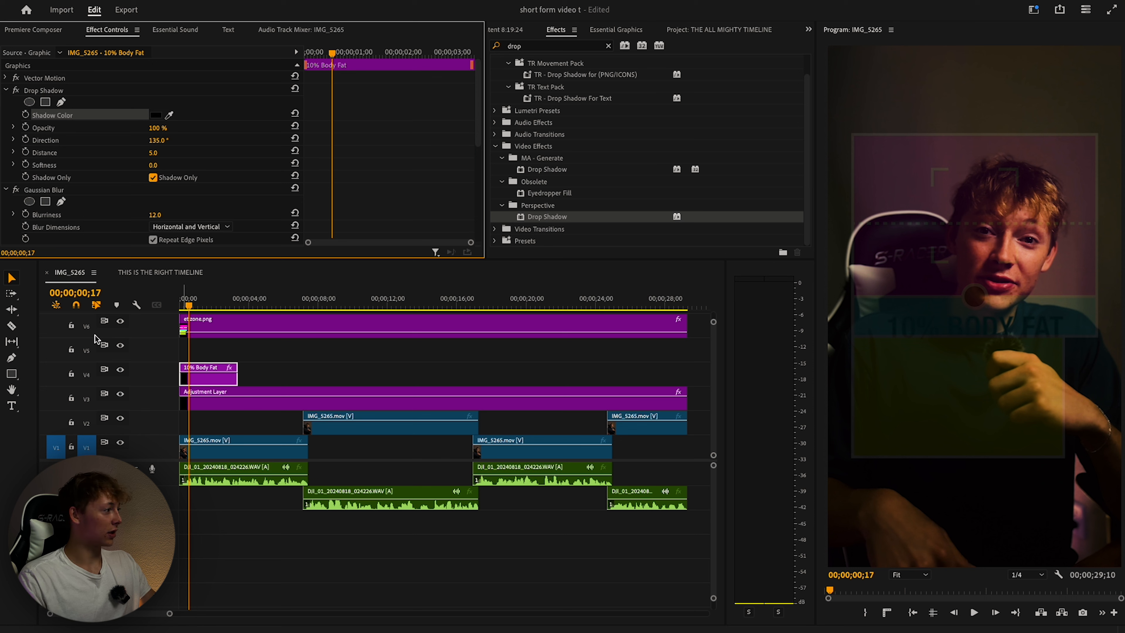
{"action": "left_click", "coordinate": [121, 323]}
{"action": "left_click", "coordinate": [121, 321]}
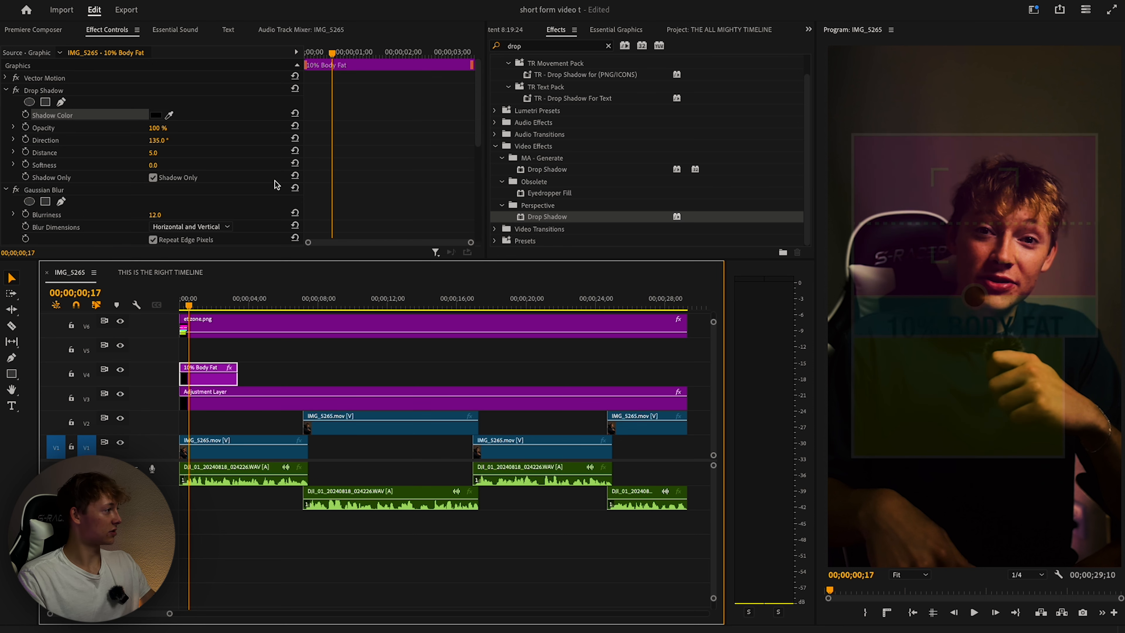
{"action": "left_click_drag", "start_coordinate": [155, 166], "coordinate": [243, 166]}
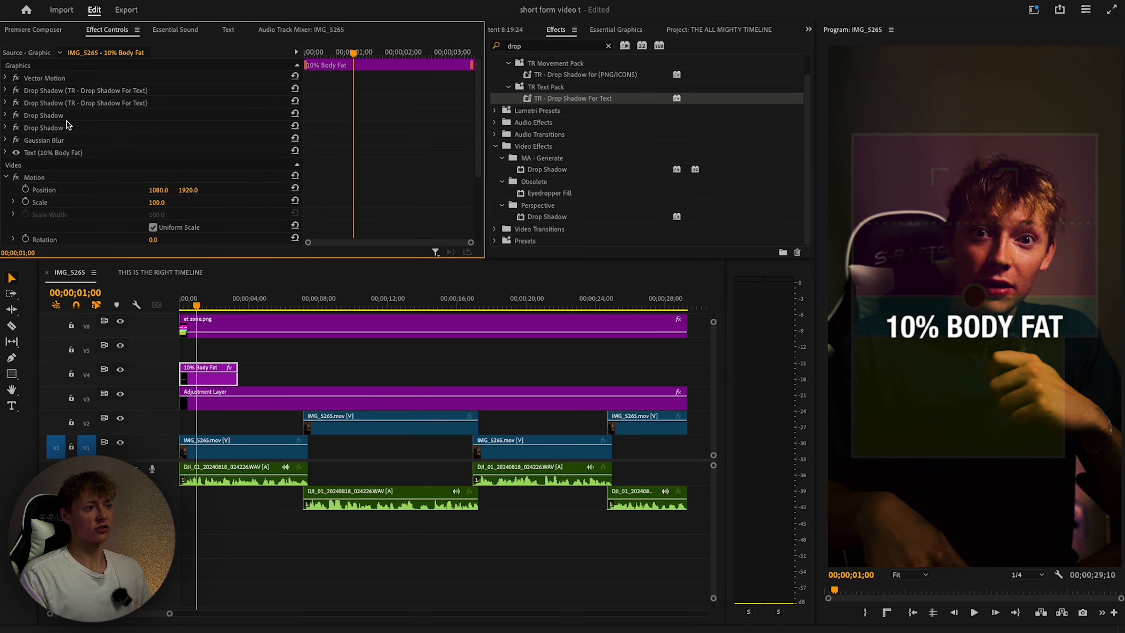
{"action": "left_click", "coordinate": [120, 322]}
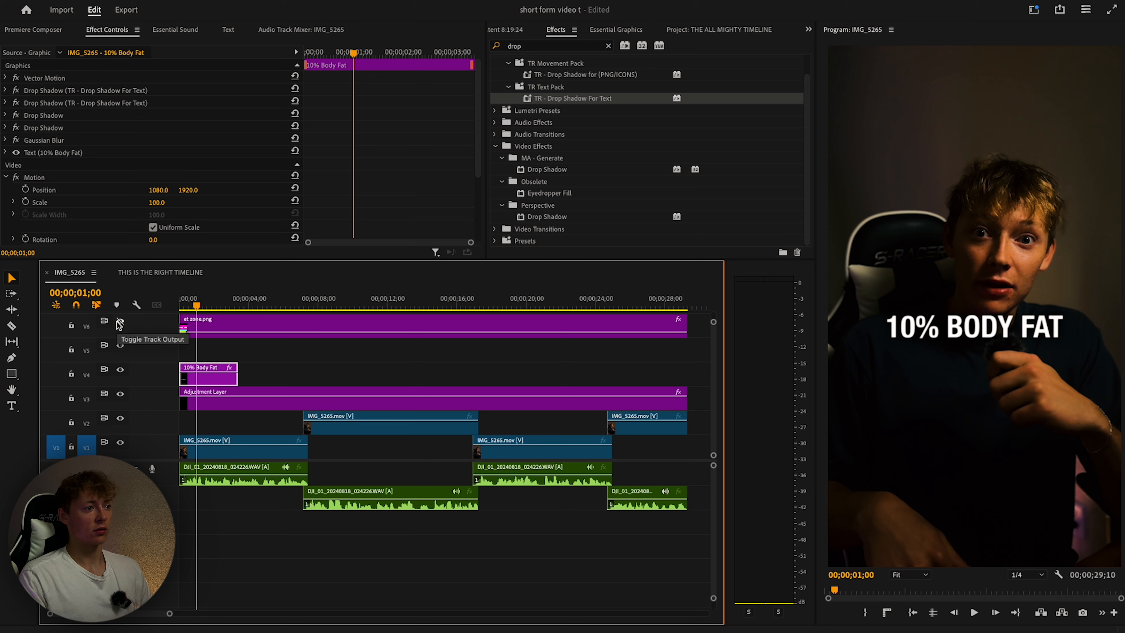
{"action": "left_click", "coordinate": [119, 322]}
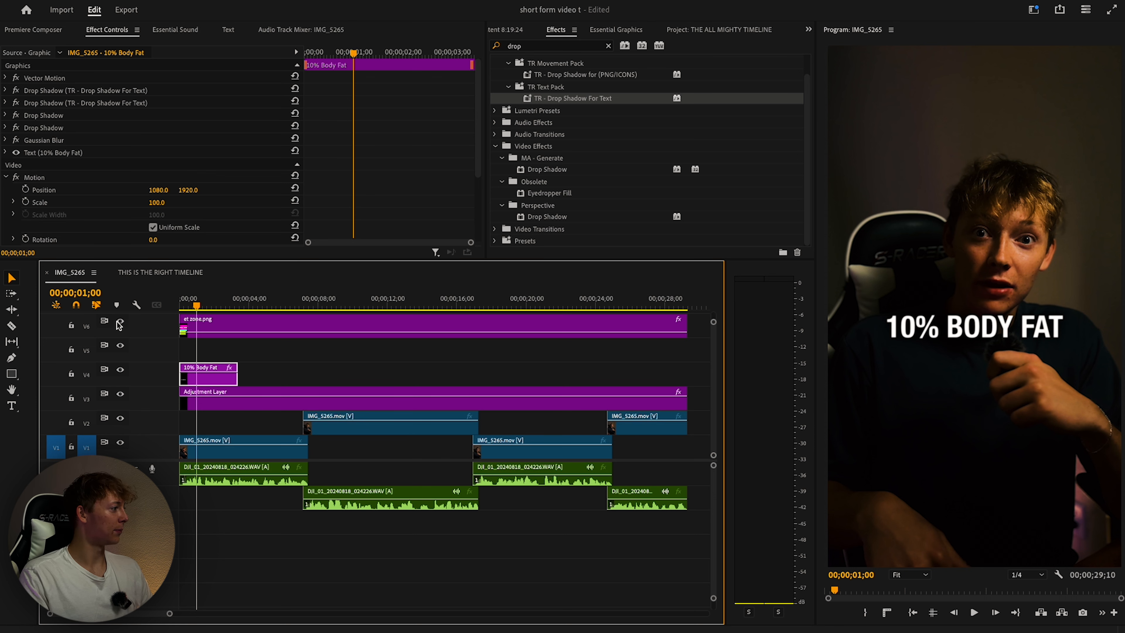
Search 'transf' and apply the Transform effect to the caption.
{"action": "left_click", "coordinate": [608, 45]}
{"action": "left_click", "coordinate": [555, 46]}
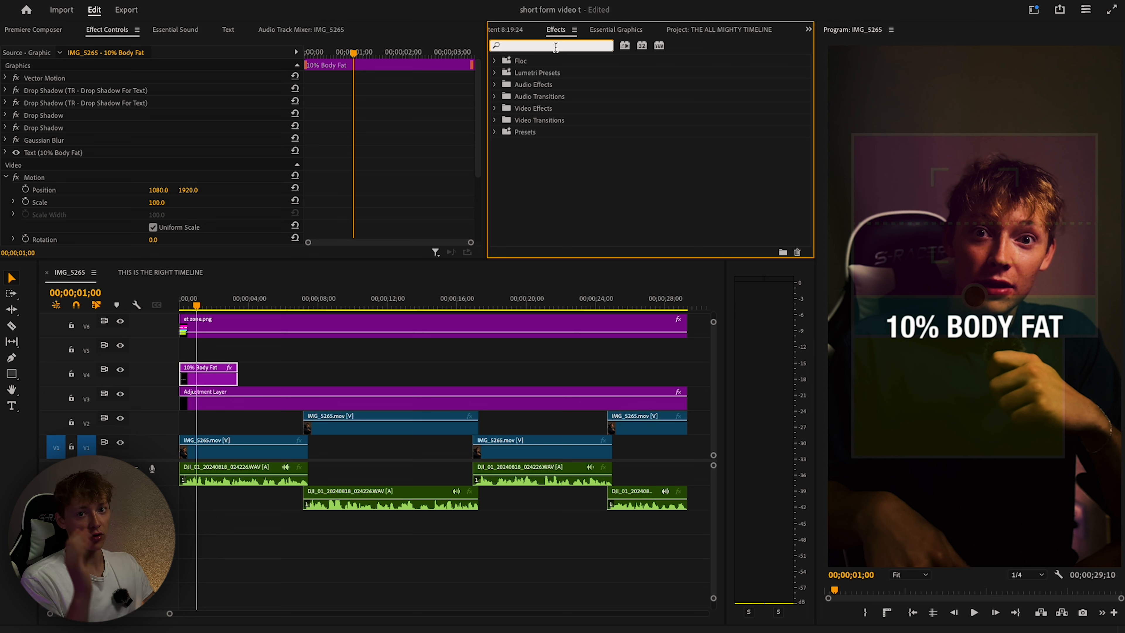
{"action": "type", "text": "t"}
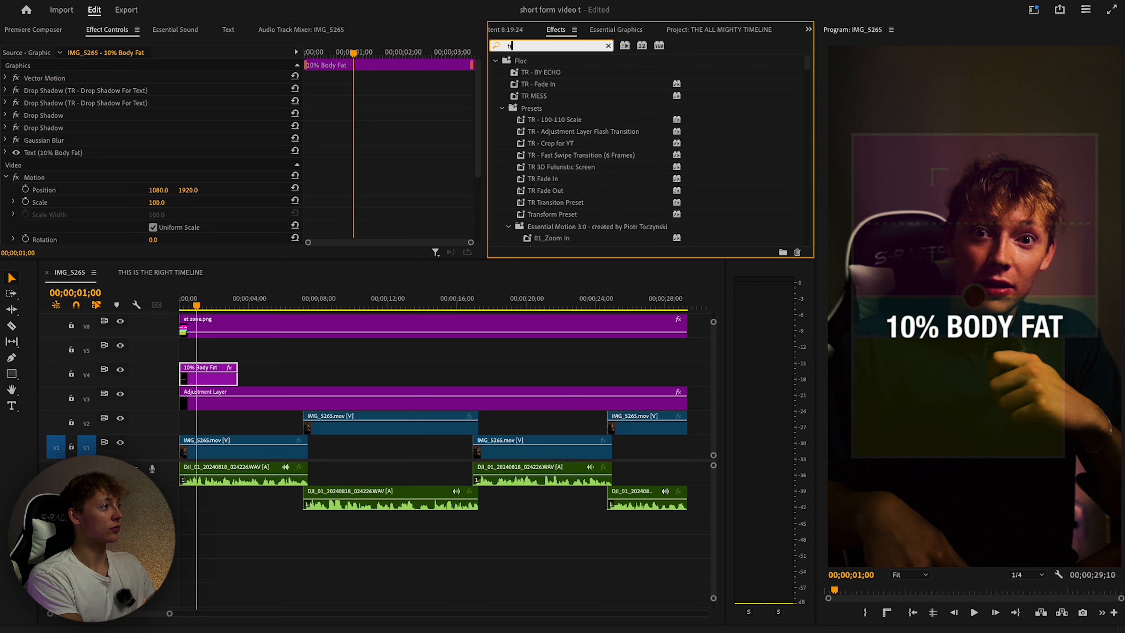
{"action": "type", "text": "ransf"}
{"action": "left_click_drag", "start_coordinate": [541, 155], "coordinate": [209, 374]}
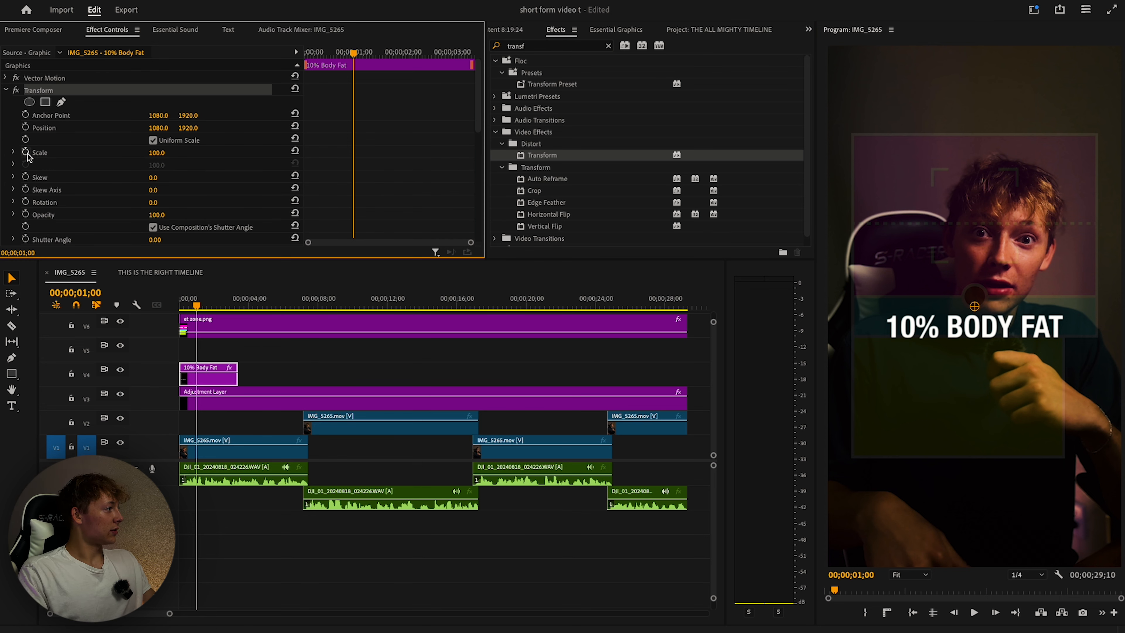
Enable Transform Position and Opacity keyframing and add an opacity keyframe at the caption start.
{"action": "left_click", "coordinate": [26, 214]}
{"action": "left_click", "coordinate": [26, 128]}
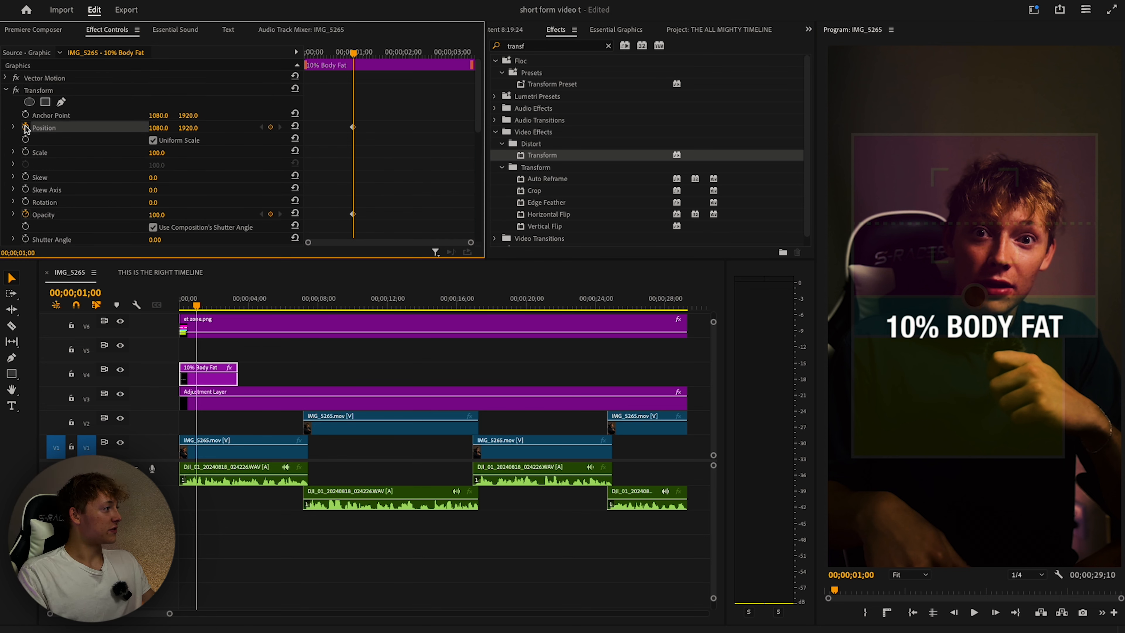
{"action": "scroll", "coordinate": [133, 146], "scroll_direction": "down", "scroll_amount": 2}
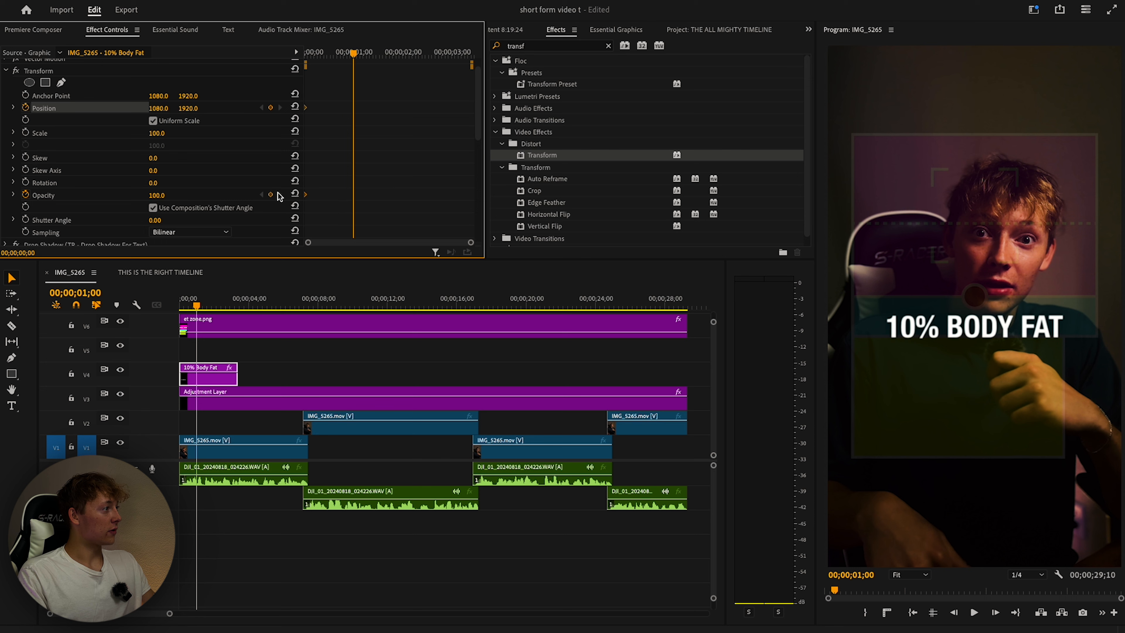
{"action": "left_click_drag", "start_coordinate": [353, 54], "coordinate": [339, 57]}
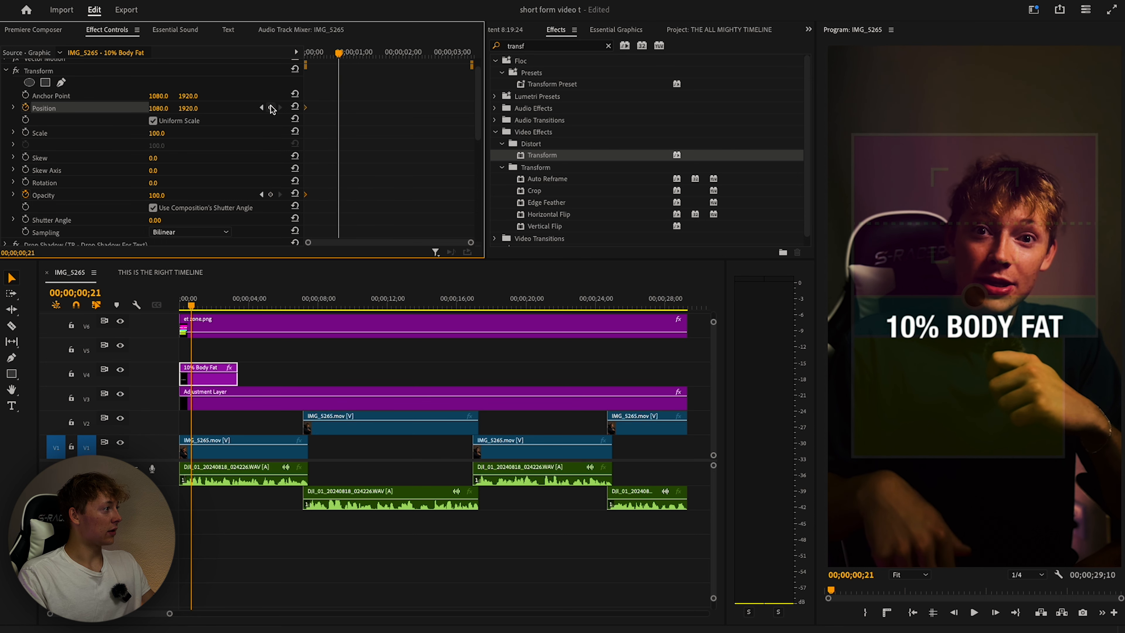
{"action": "left_click", "coordinate": [271, 195]}
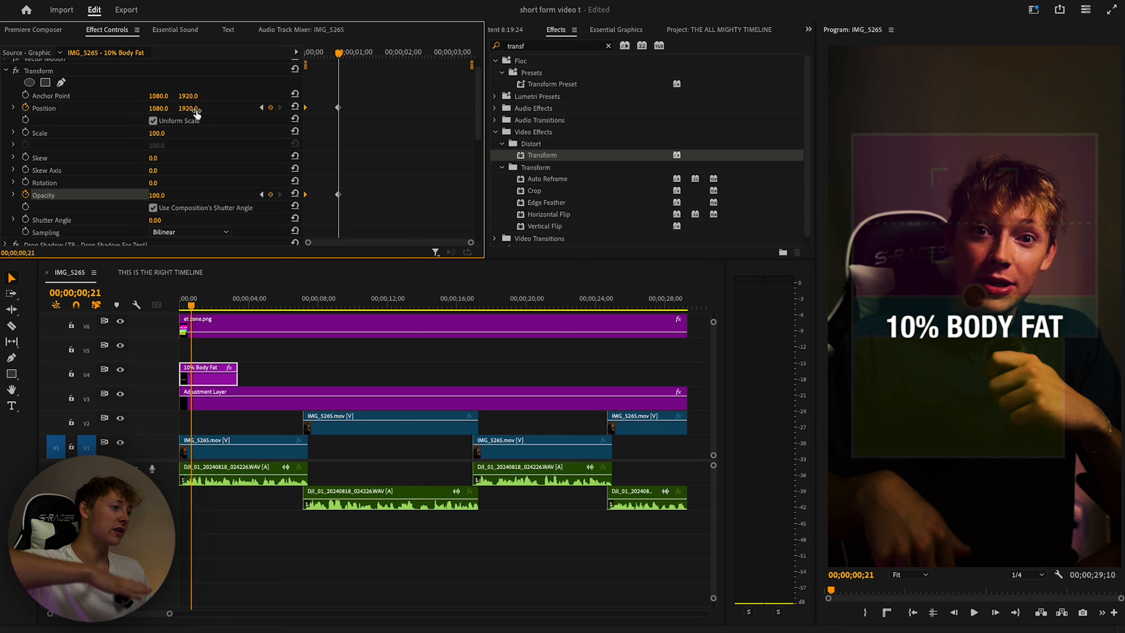
Keyframe Position Y from 1920 to 1666 and play back the slide-up.
{"action": "scroll", "coordinate": [200, 113], "scroll_direction": "up", "scroll_amount": 1}
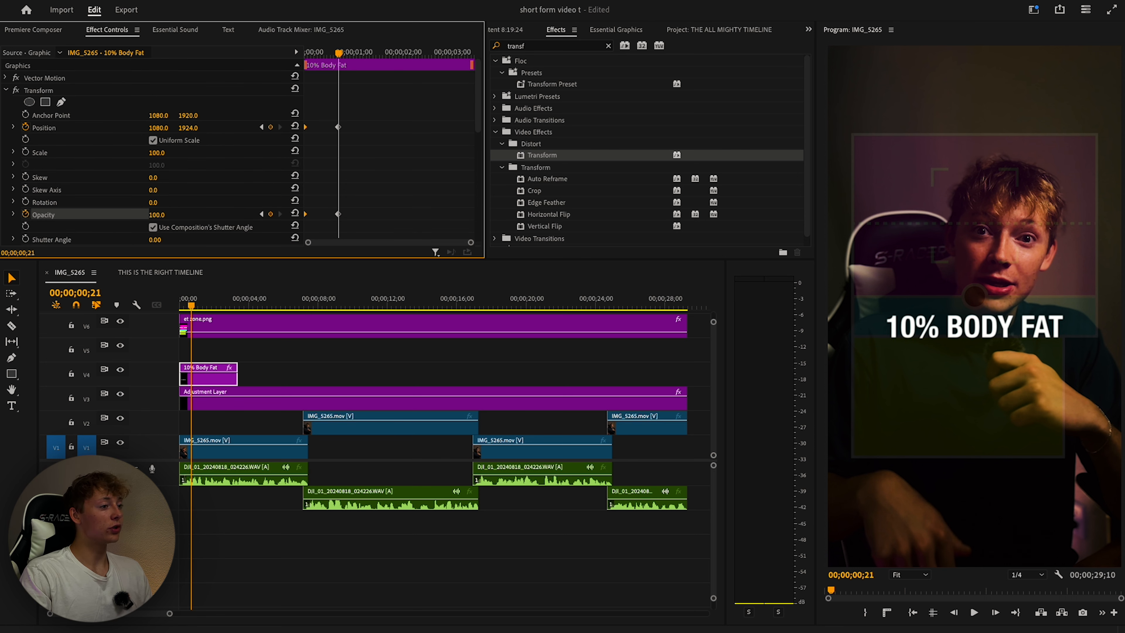
{"action": "left_click_drag", "start_coordinate": [188, 128], "coordinate": [74, 128]}
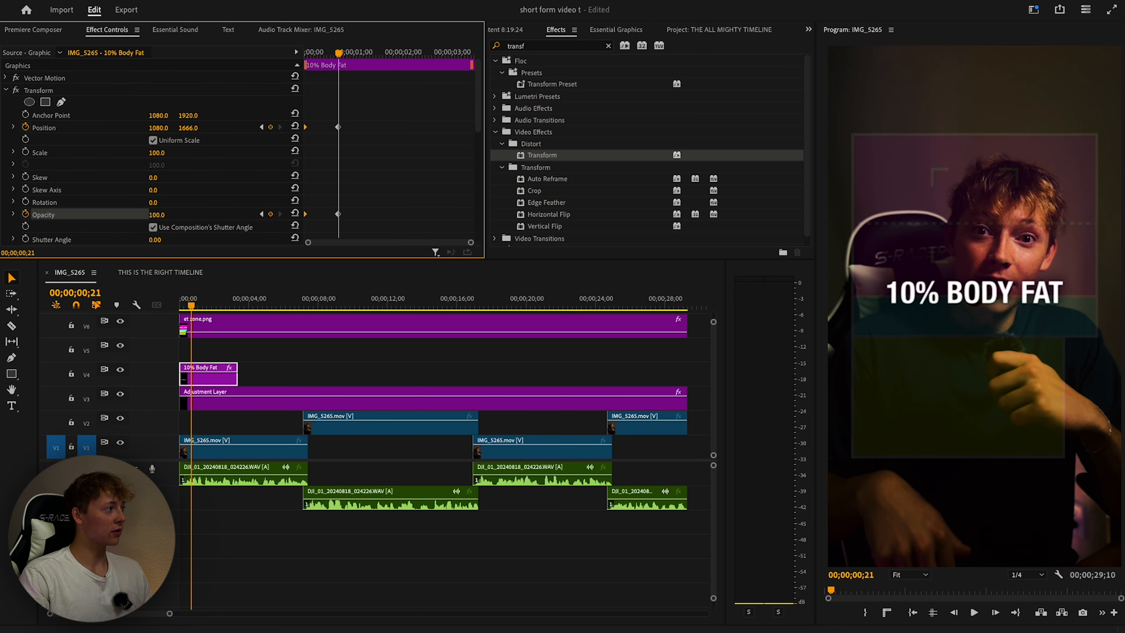
{"action": "left_click_drag", "start_coordinate": [341, 53], "coordinate": [306, 54]}
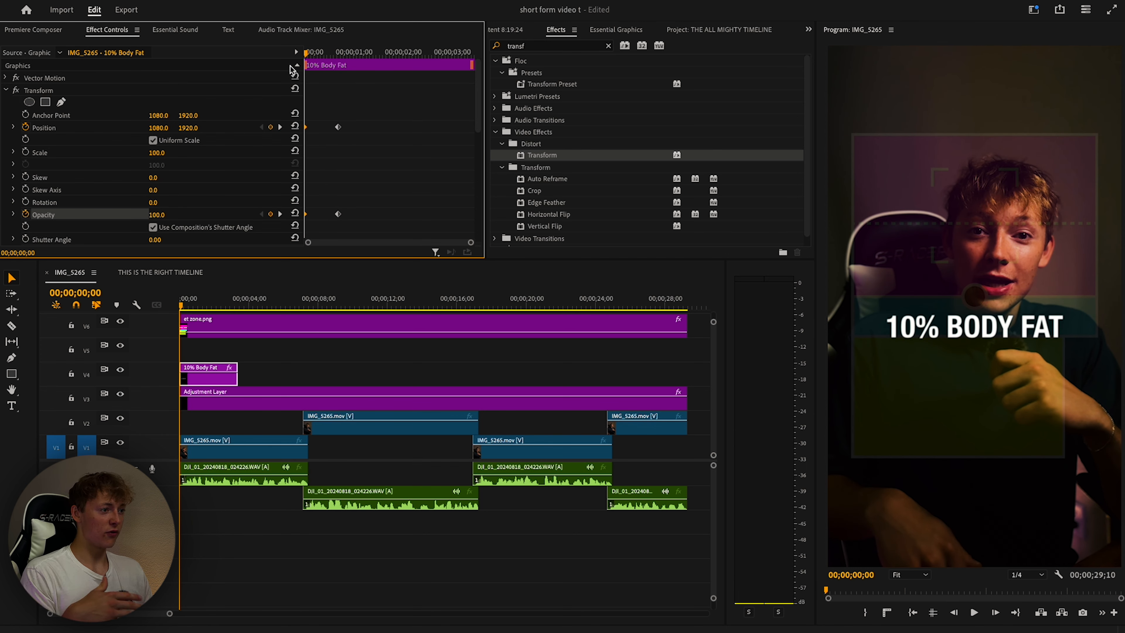
{"action": "key", "text": "space"}
{"action": "key", "text": "space"}
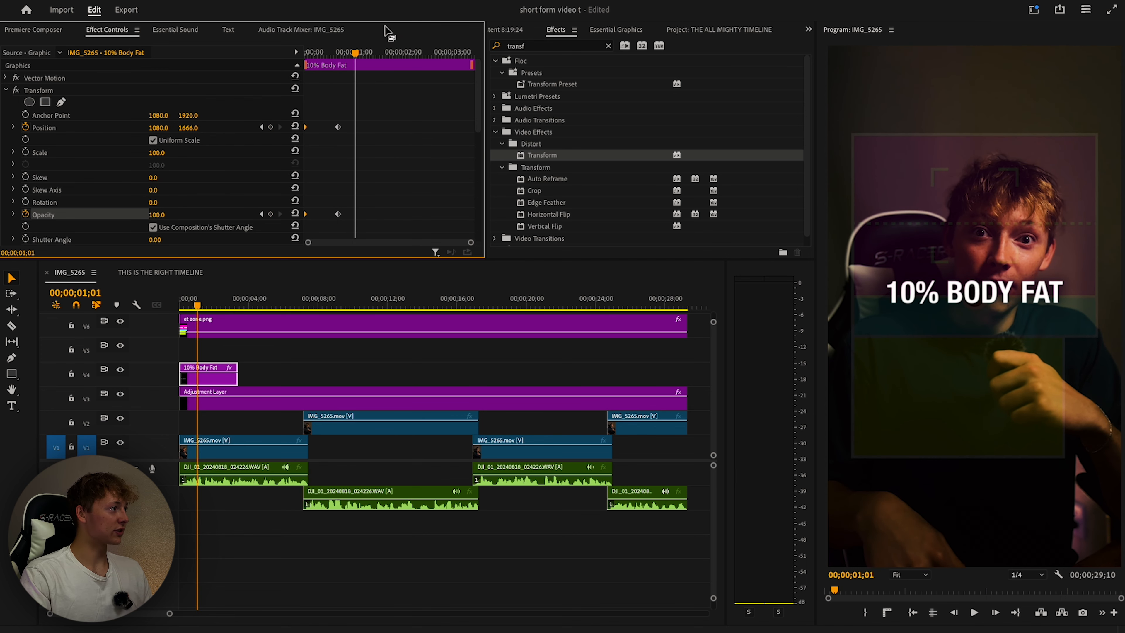
{"action": "left_click_drag", "start_coordinate": [358, 53], "coordinate": [331, 56]}
Make the 0→100 opacity fade-in finish at frame 15 and preview it.
{"action": "left_click_drag", "start_coordinate": [338, 214], "coordinate": [328, 214]}
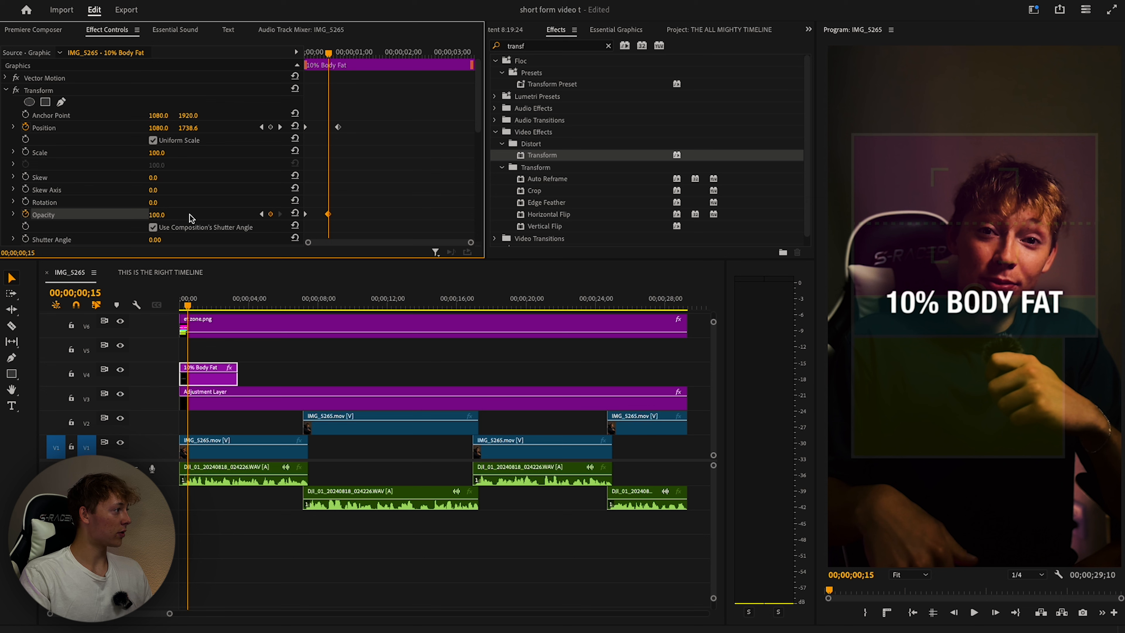
{"action": "left_click", "coordinate": [261, 214]}
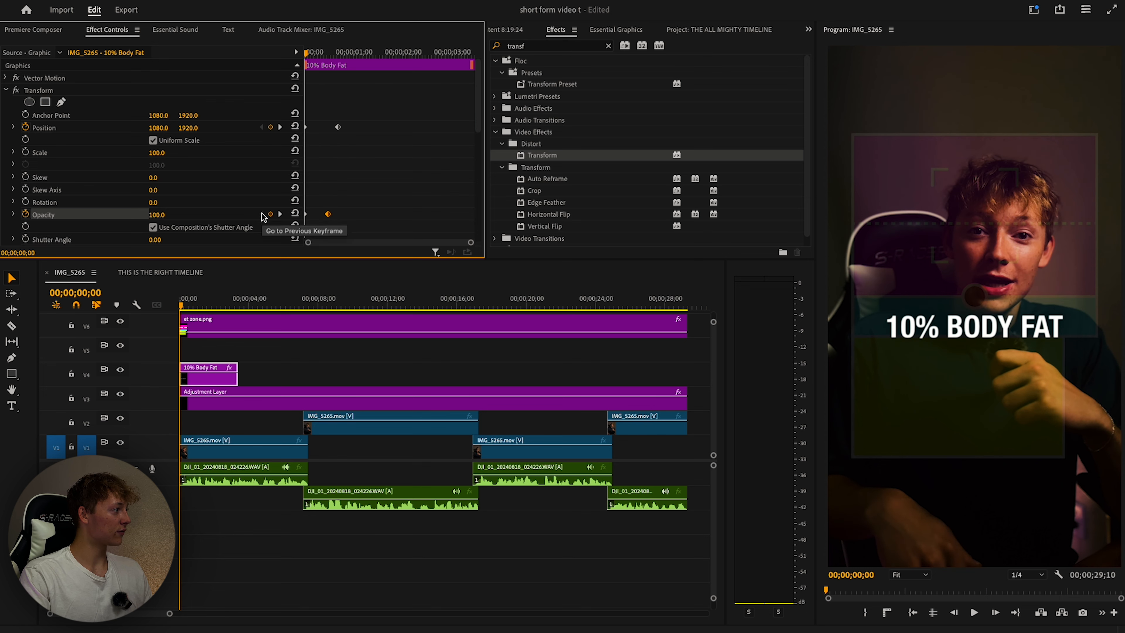
{"action": "key", "text": "space"}
{"action": "left_click", "coordinate": [305, 58]}
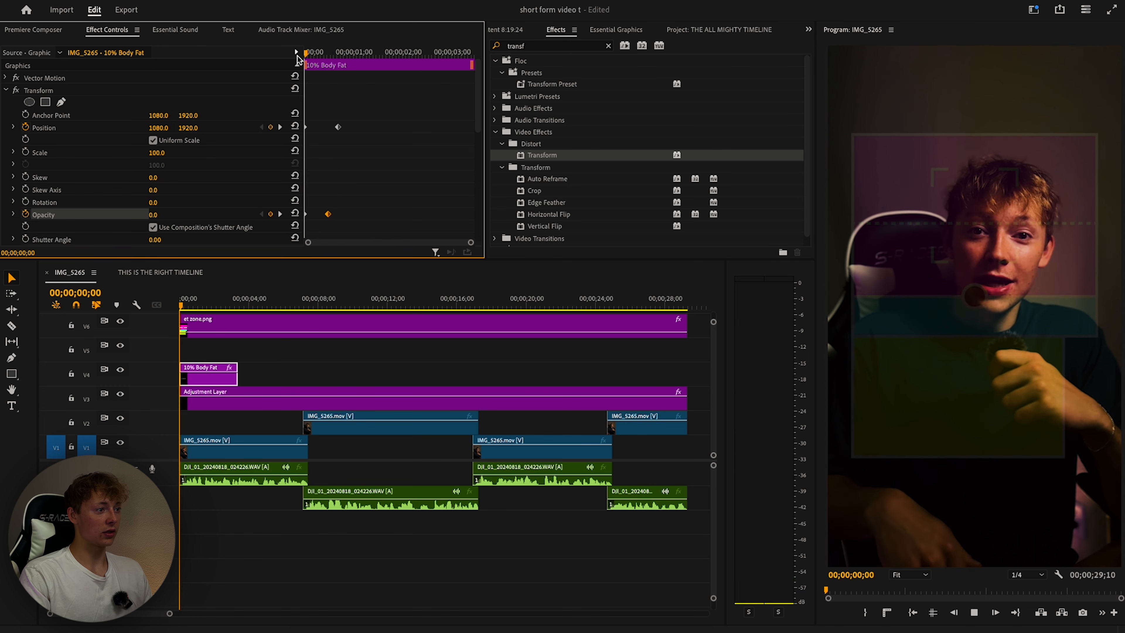
{"action": "key", "text": "space"}
{"action": "key", "text": "space"}
{"action": "scroll", "coordinate": [156, 150], "scroll_direction": "down", "scroll_amount": 3}
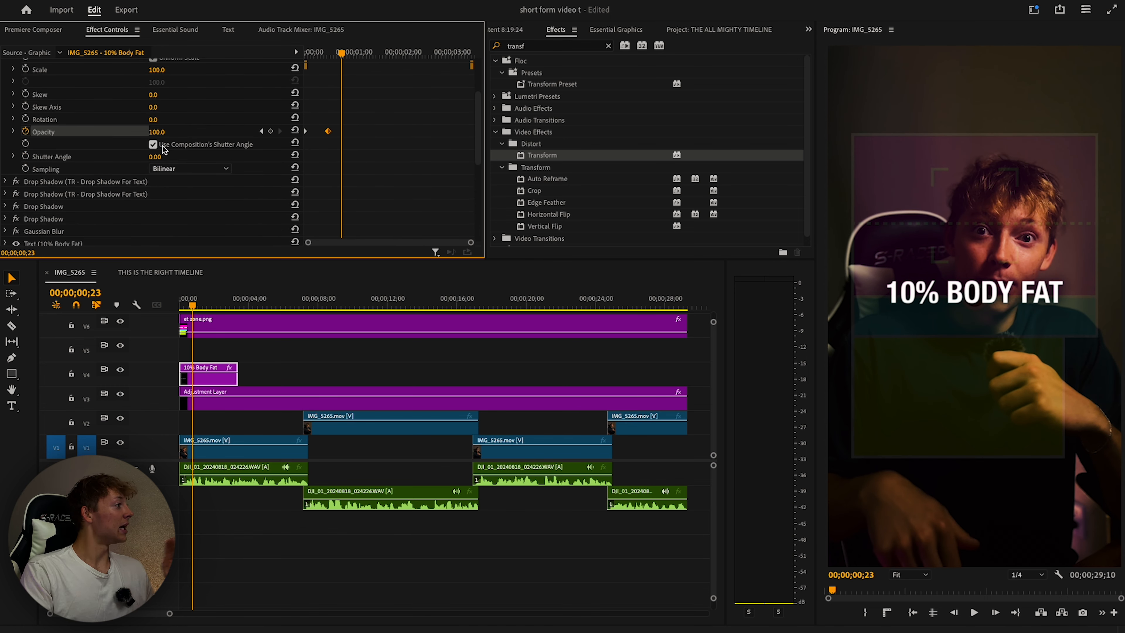
Uncheck 'Use Composition's Shutter Angle' so Transform uses a 360 shutter angle.
{"action": "left_click", "coordinate": [160, 147]}
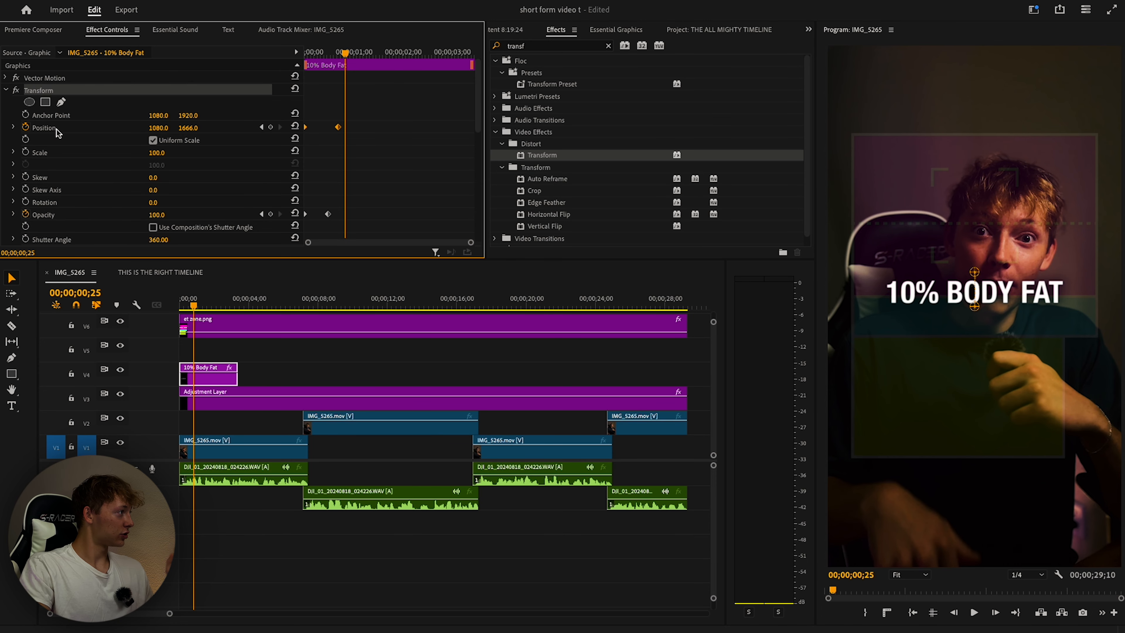
{"action": "left_click", "coordinate": [57, 130]}
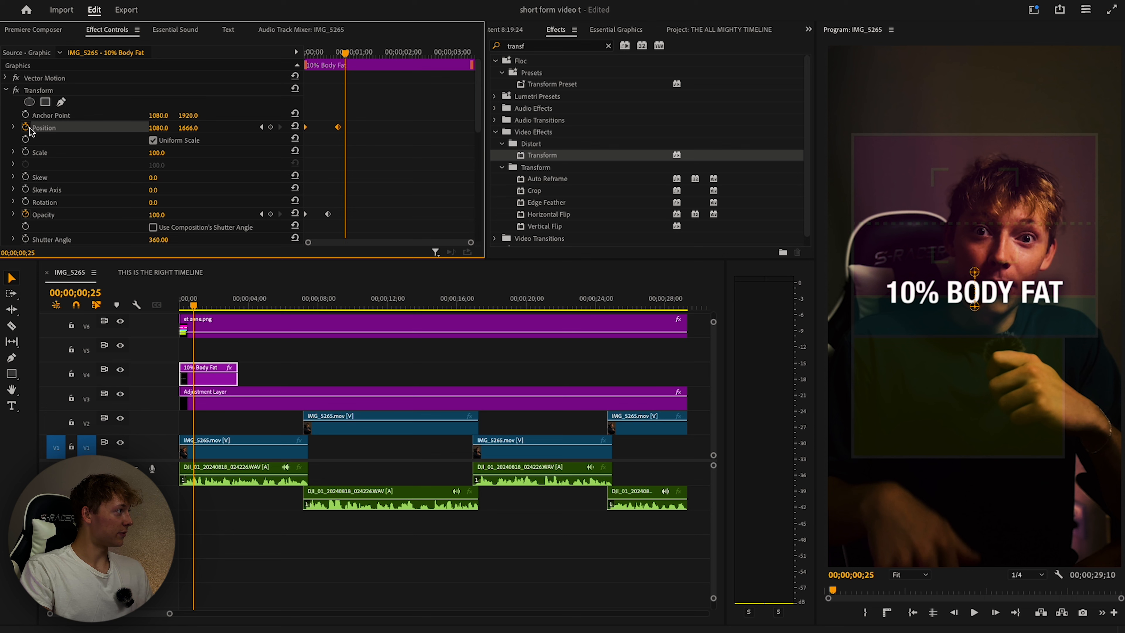
Set the end Position keyframe's temporal interpolation to Ease In.
{"action": "left_click", "coordinate": [13, 128]}
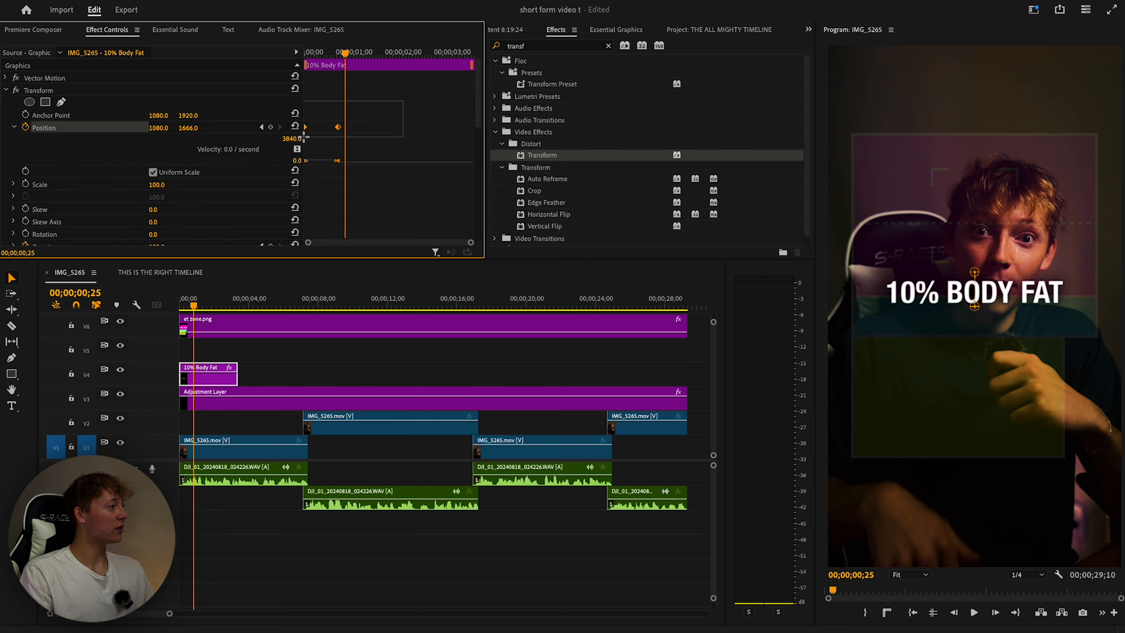
{"action": "right_click", "coordinate": [337, 127]}
{"action": "mouse_move", "coordinate": [392, 240]}
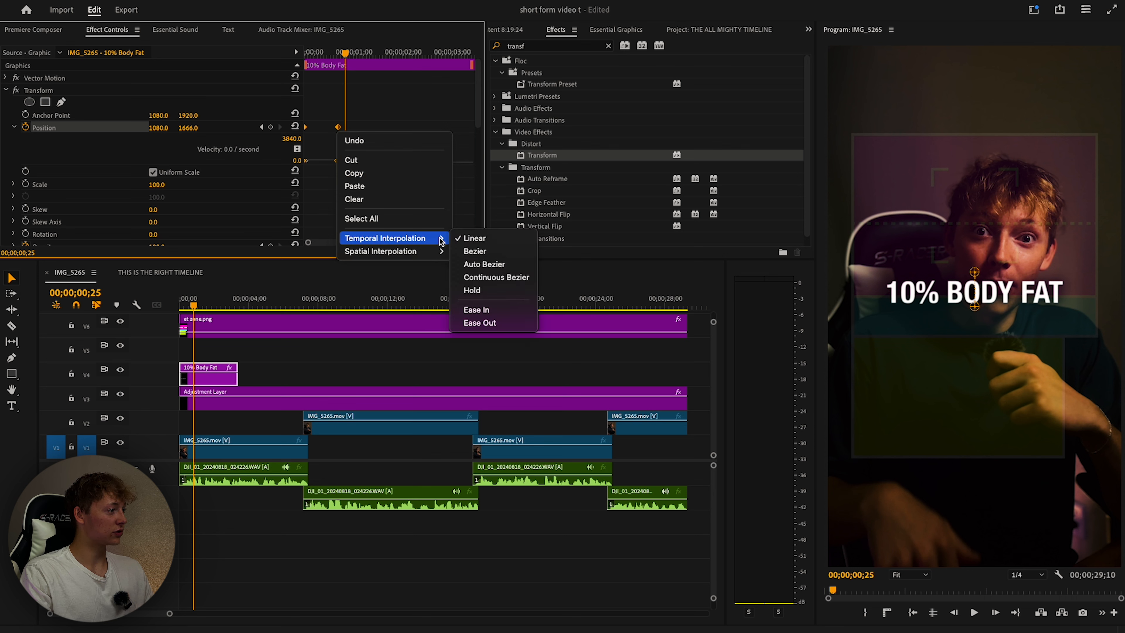
{"action": "left_click", "coordinate": [478, 309]}
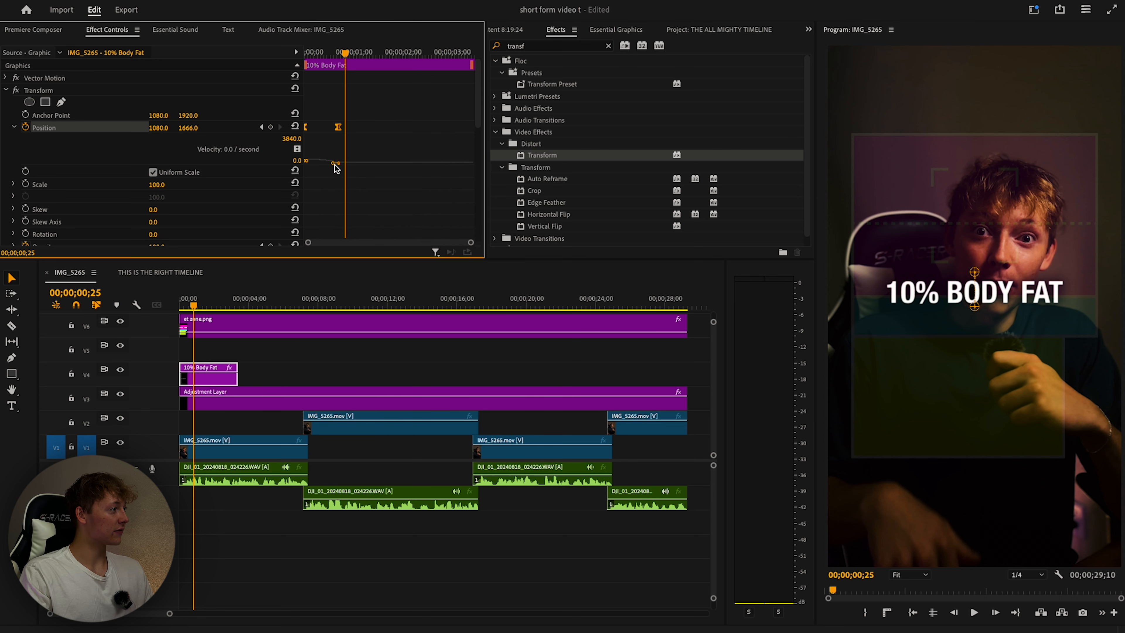
Shape the velocity curve to start fast at 3242.5 per second and settle smoothly, then preview.
{"action": "left_click_drag", "start_coordinate": [471, 243], "coordinate": [457, 244]}
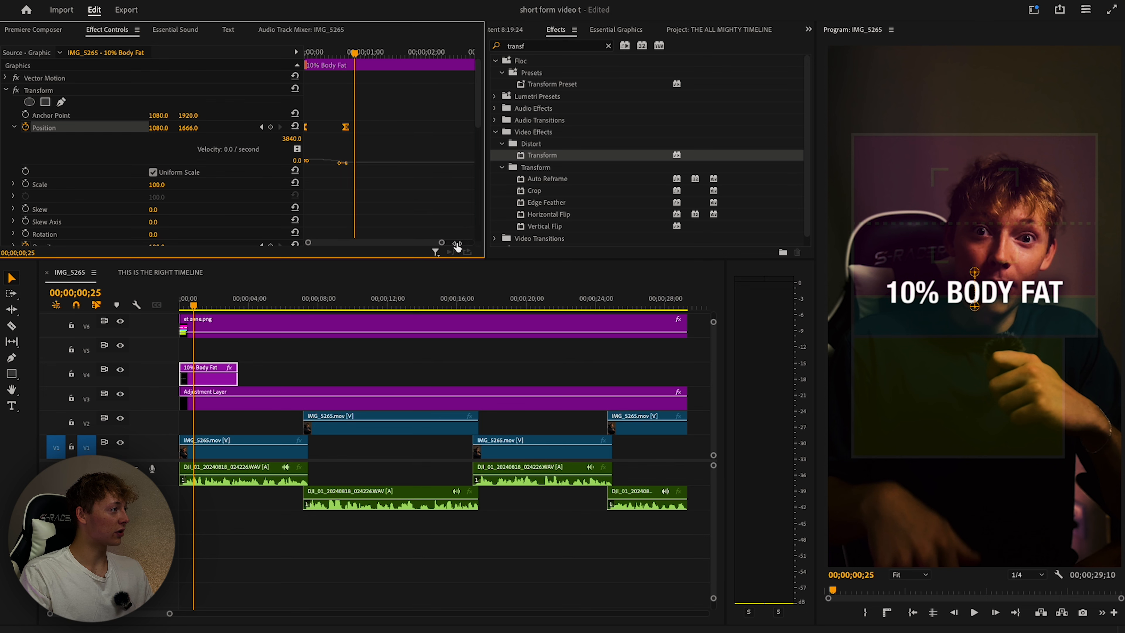
{"action": "left_click_drag", "start_coordinate": [456, 244], "coordinate": [422, 244]}
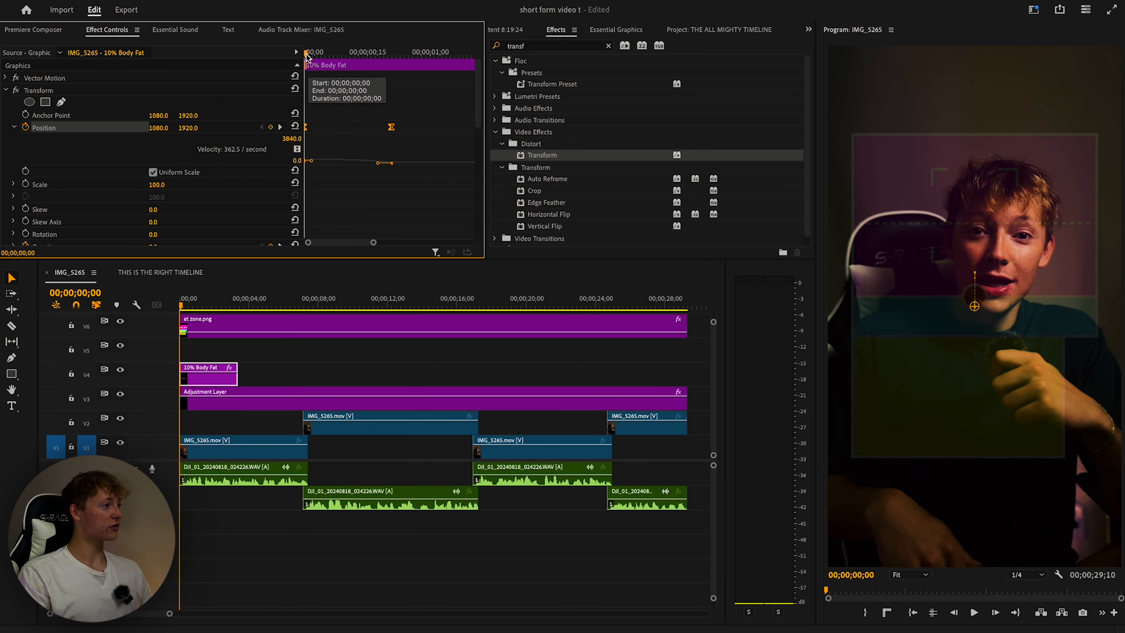
{"action": "mouse_move", "coordinate": [306, 54]}
{"action": "left_mouse_down"}
{"action": "mouse_move", "coordinate": [351, 56]}
{"action": "mouse_move", "coordinate": [305, 59]}
{"action": "left_mouse_up"}
{"action": "left_click_drag", "start_coordinate": [312, 161], "coordinate": [385, 164]}
{"action": "left_click_drag", "start_coordinate": [372, 54], "coordinate": [251, 58]}
{"action": "key", "text": "space"}
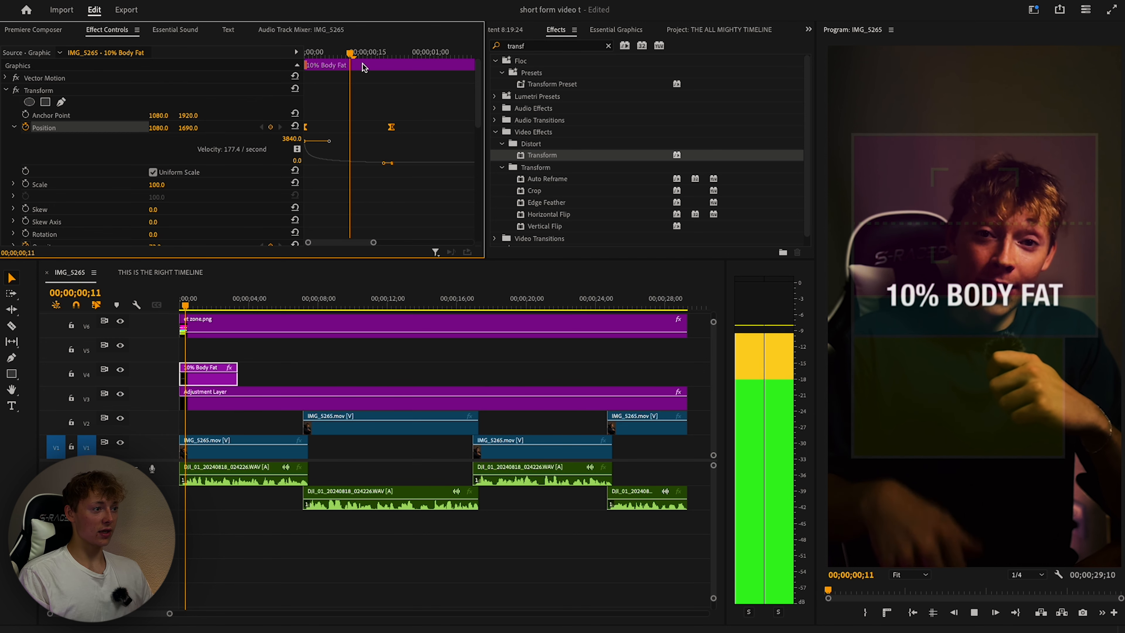
{"action": "left_click_drag", "start_coordinate": [387, 56], "coordinate": [187, 61]}
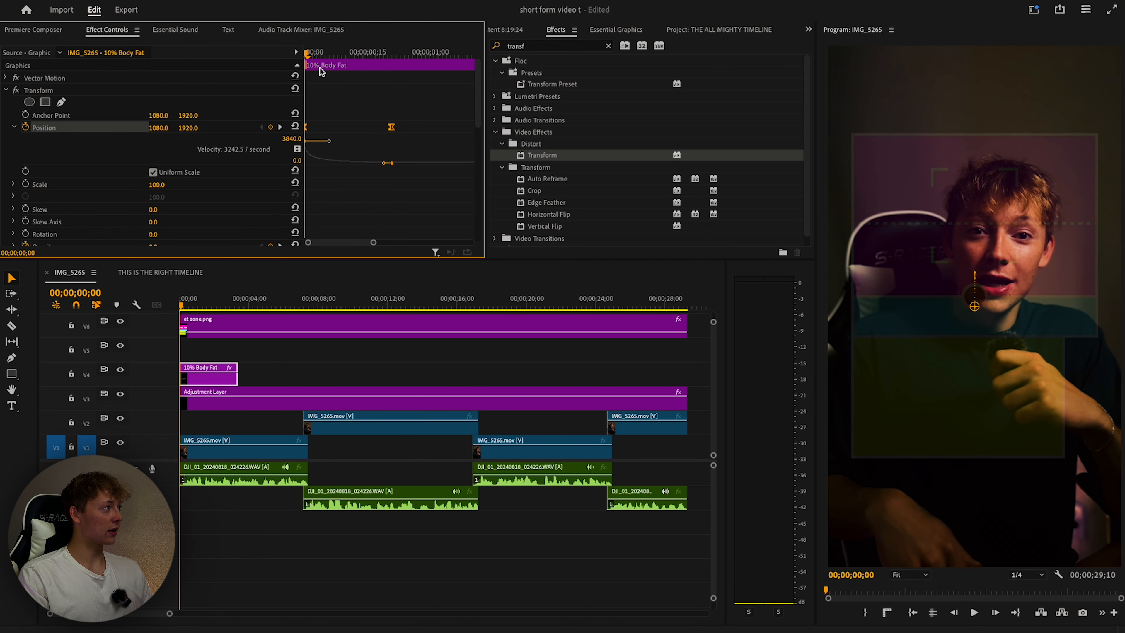
{"action": "key", "text": "space"}
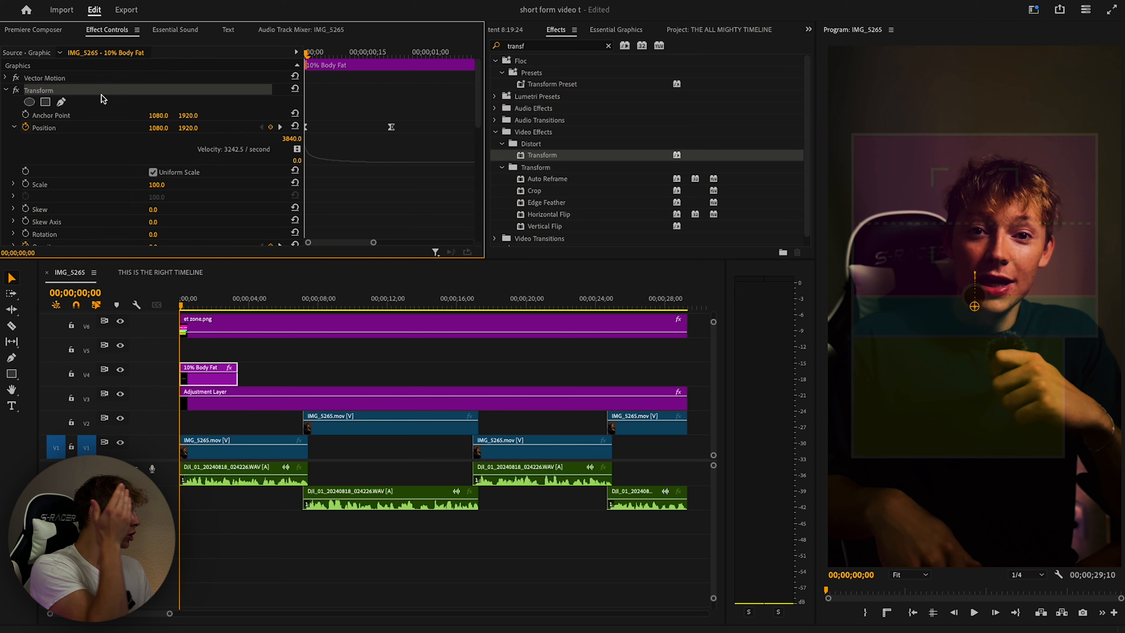
Save the caption's Transform settings as a preset, then delete the Transform effect.
{"action": "left_click", "coordinate": [6, 90]}
{"action": "right_click", "coordinate": [69, 90]}
{"action": "left_click", "coordinate": [102, 116]}
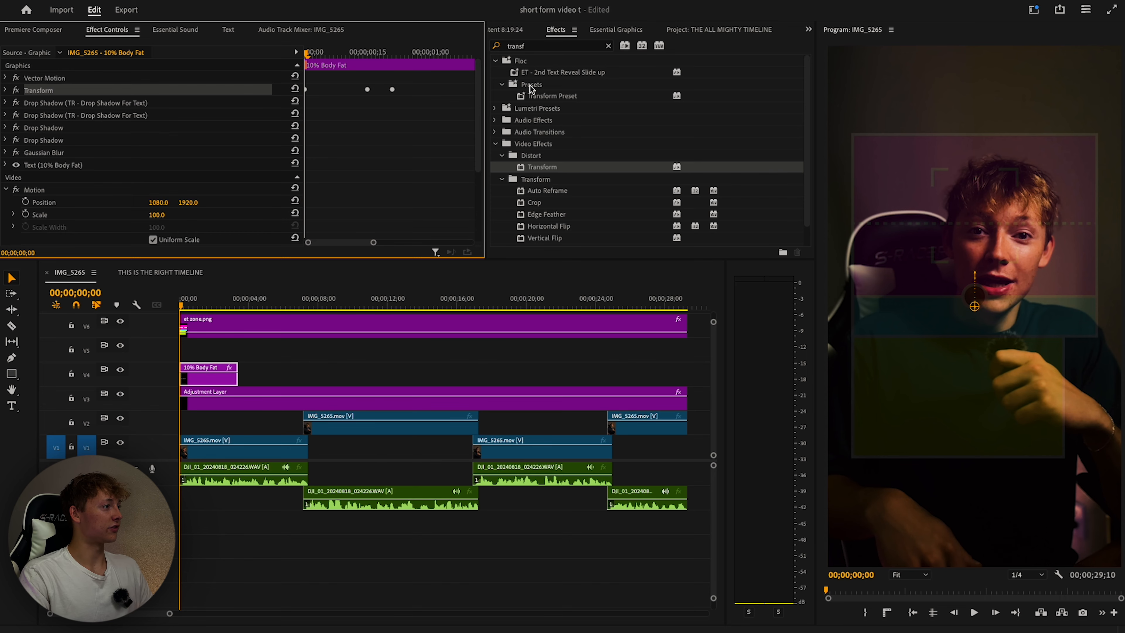
{"action": "left_click", "coordinate": [108, 85]}
{"action": "key", "text": "Delete"}
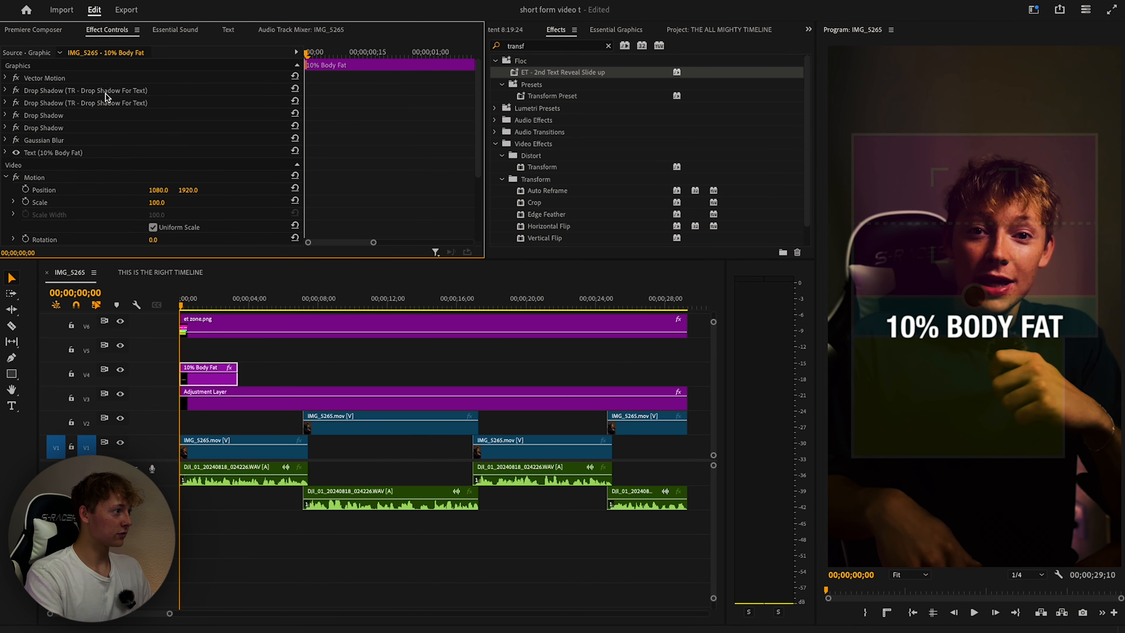
Apply the ET - 2nd Text Reveal Slide up preset and set Vector Motion Y to 2175.
{"action": "left_click_drag", "start_coordinate": [557, 76], "coordinate": [210, 374]}
{"action": "left_click", "coordinate": [392, 52]}
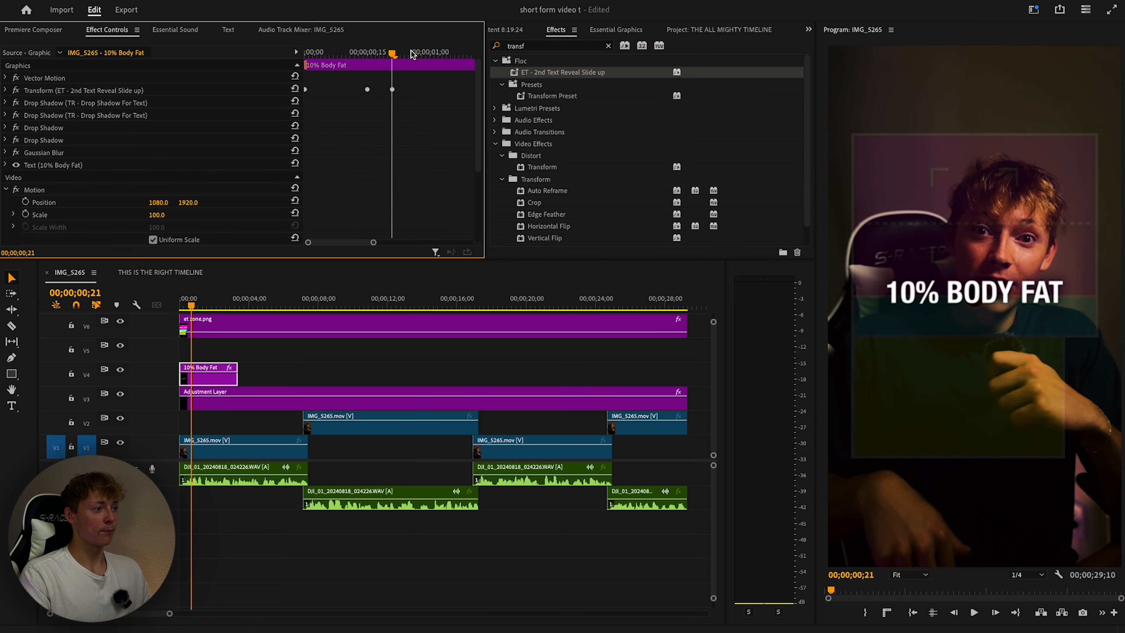
{"action": "left_click", "coordinate": [44, 78]}
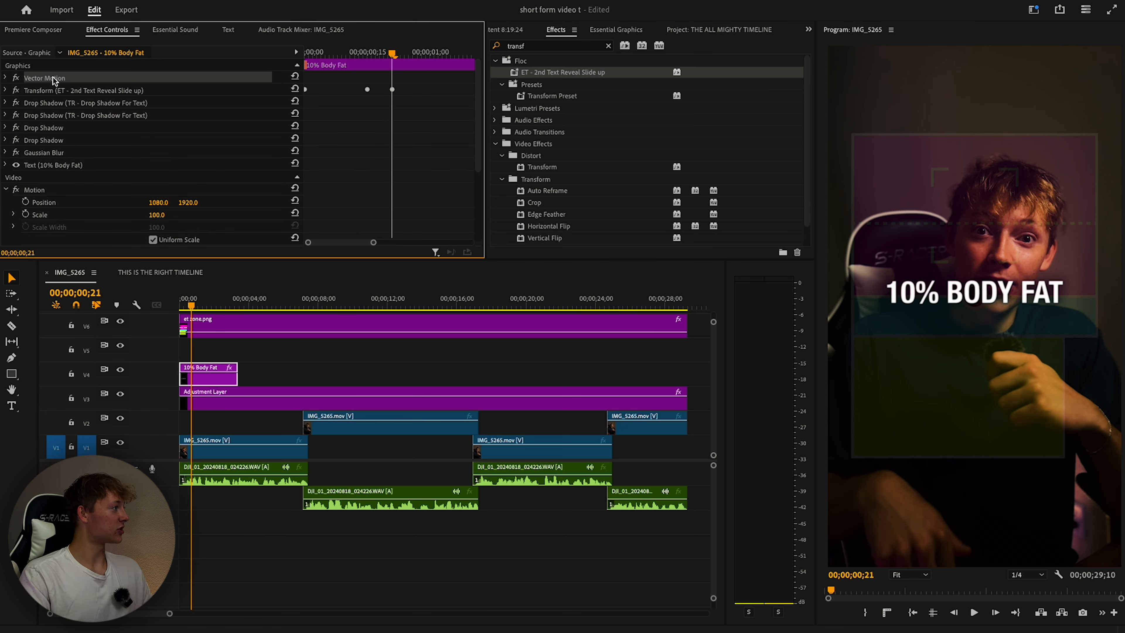
{"action": "left_click", "coordinate": [5, 77]}
{"action": "left_click_drag", "start_coordinate": [179, 91], "coordinate": [195, 91]}
Play the slide-up reveal from the start of the sequence.
{"action": "key", "text": "Home"}
{"action": "key", "text": "space"}
{"action": "key", "text": "space"}
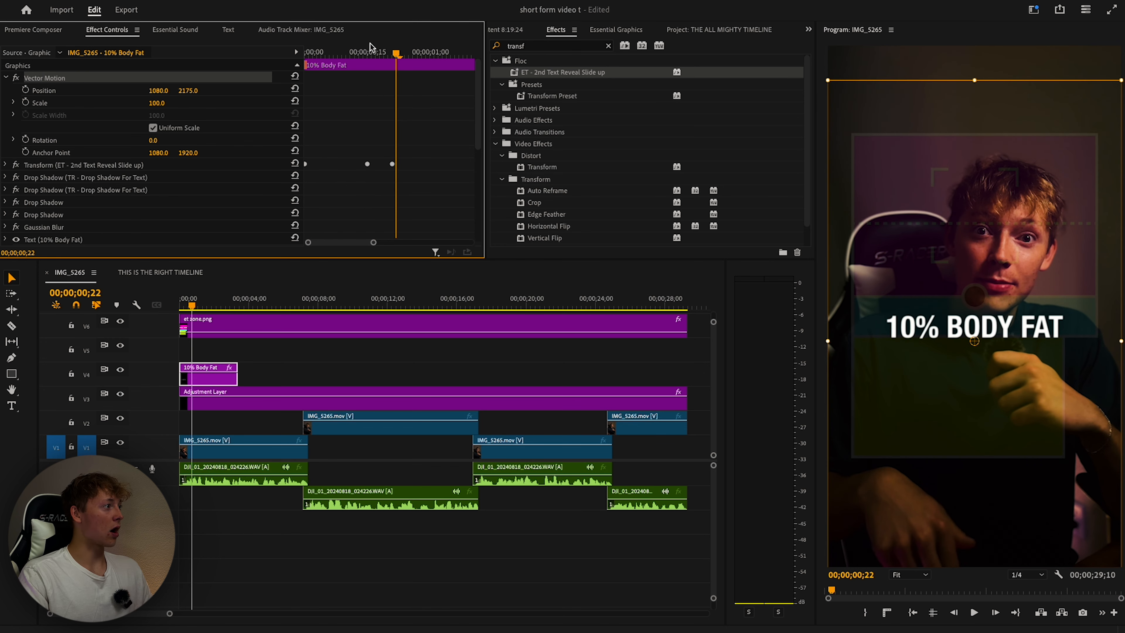
{"action": "key", "text": "Home"}
{"action": "key", "text": "space"}
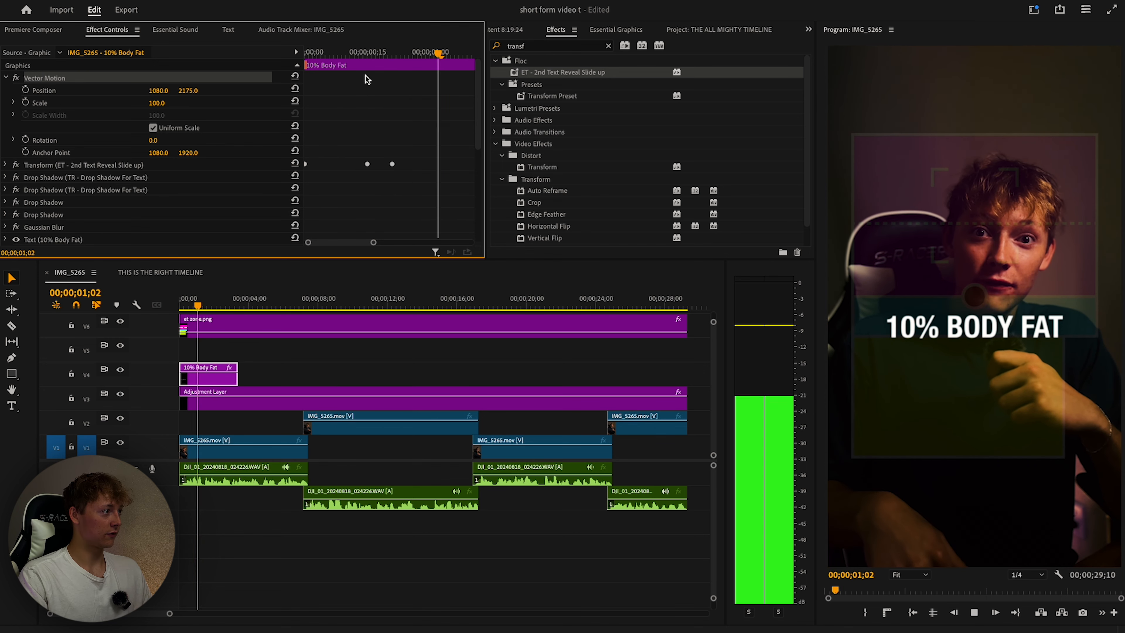
Create an 'ISNT HARD' text caption and move its clip up to track V5.
{"action": "left_click", "coordinate": [12, 406]}
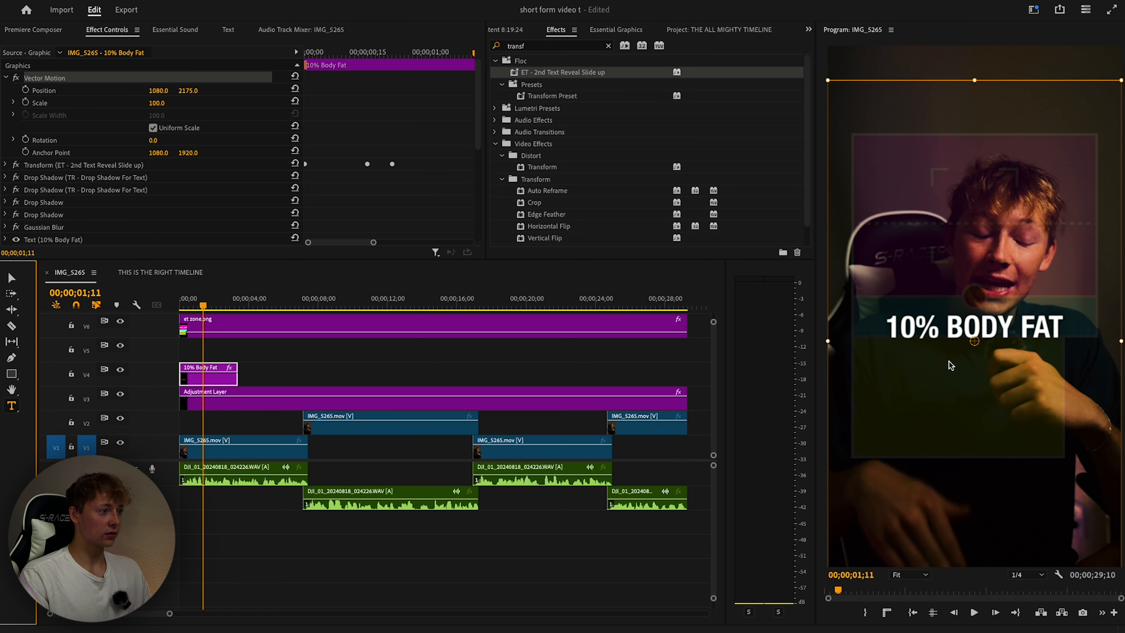
{"action": "left_click", "coordinate": [272, 547]}
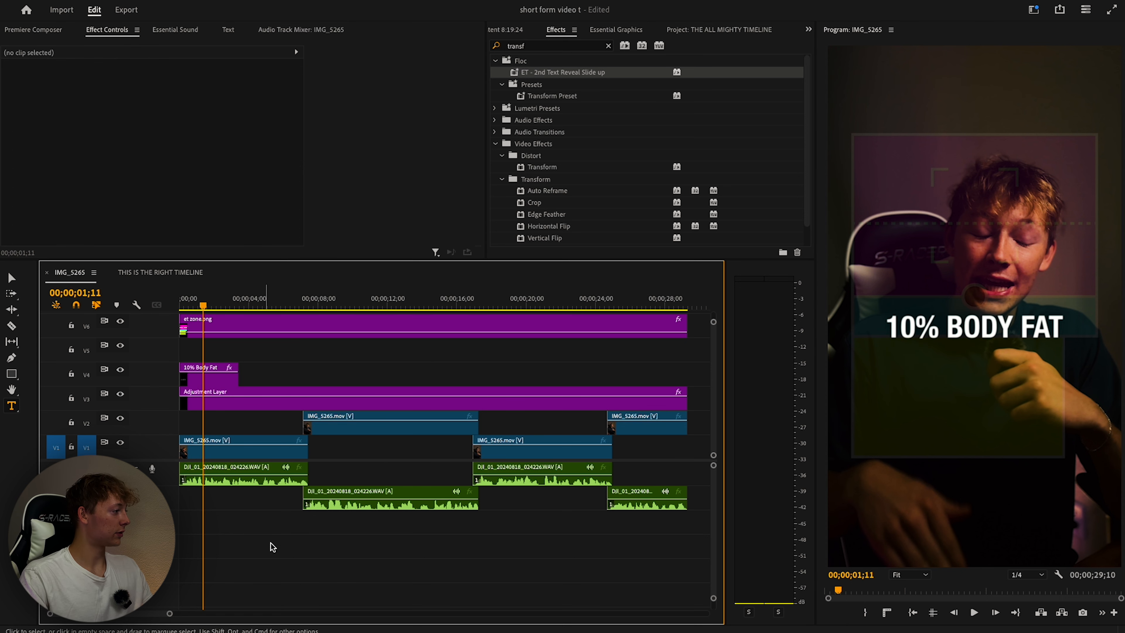
{"action": "type", "text": "ISNT HARD"}
{"action": "key", "text": "v"}
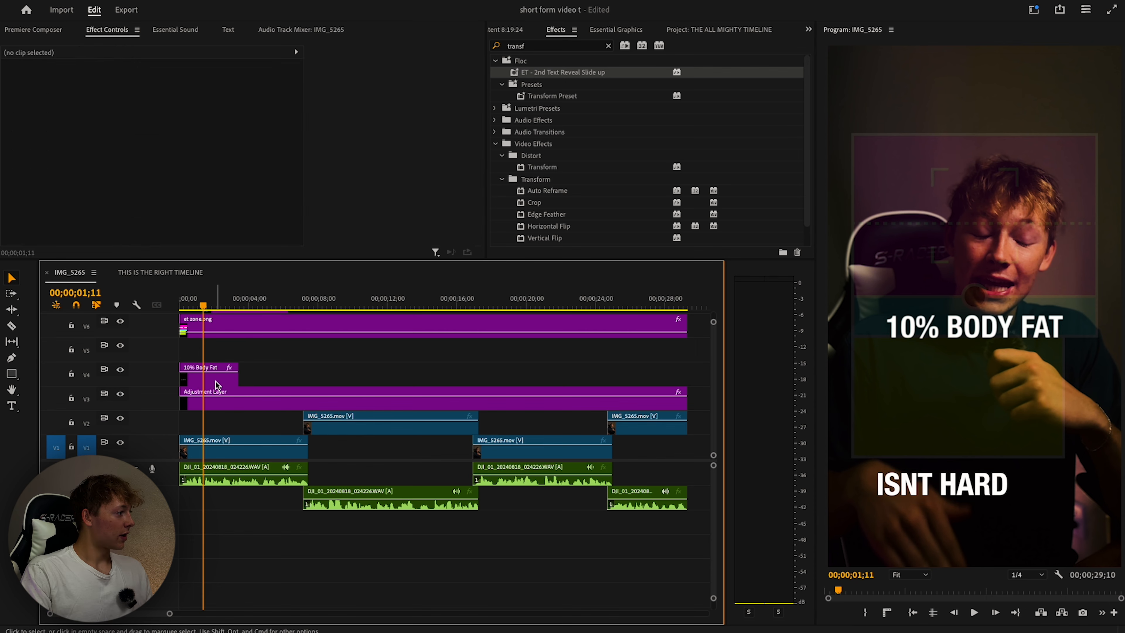
{"action": "left_click_drag", "start_coordinate": [217, 385], "coordinate": [214, 354]}
Scale ISNT HARD to 150 and place it at 409.9, 2388.4 under 10% BODY FAT.
{"action": "left_click", "coordinate": [615, 30]}
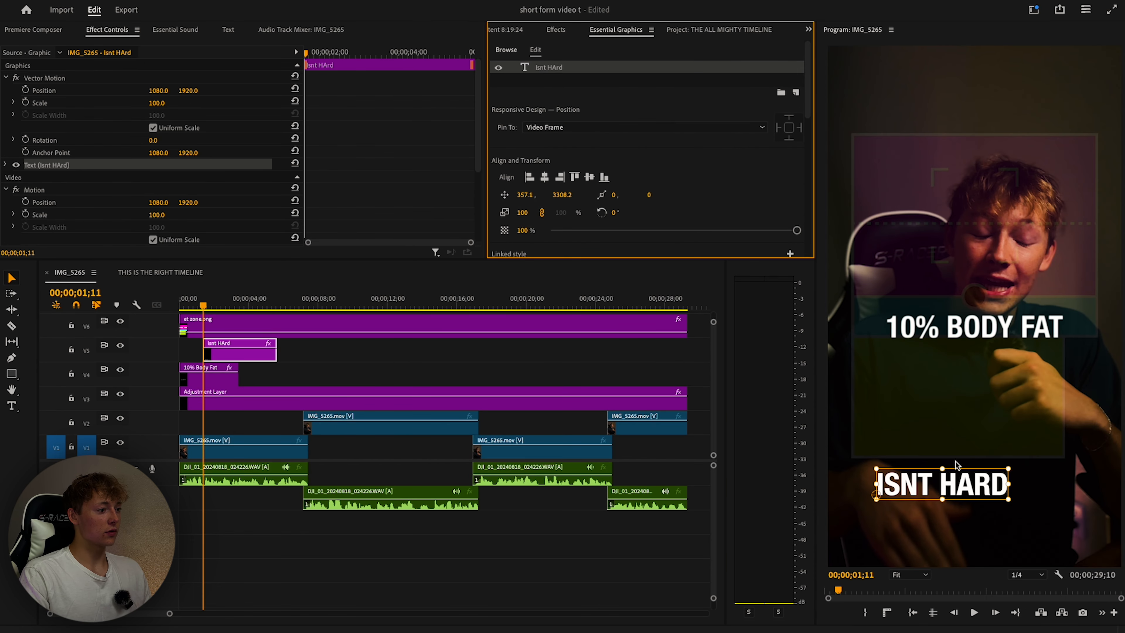
{"action": "left_click_drag", "start_coordinate": [955, 462], "coordinate": [1023, 336]}
{"action": "scroll", "coordinate": [697, 182], "scroll_direction": "down", "scroll_amount": 2}
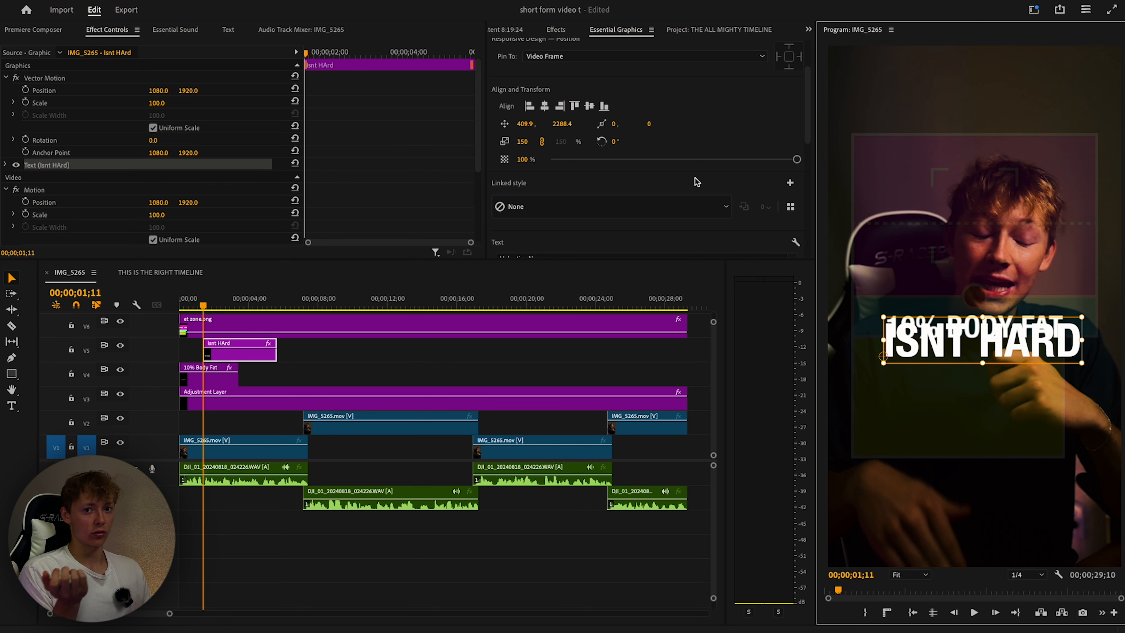
Set the ISNT HARD caption's font to Snell Roundhand Black.
{"action": "scroll", "coordinate": [697, 182], "scroll_direction": "down", "scroll_amount": 2}
{"action": "left_click", "coordinate": [792, 164]}
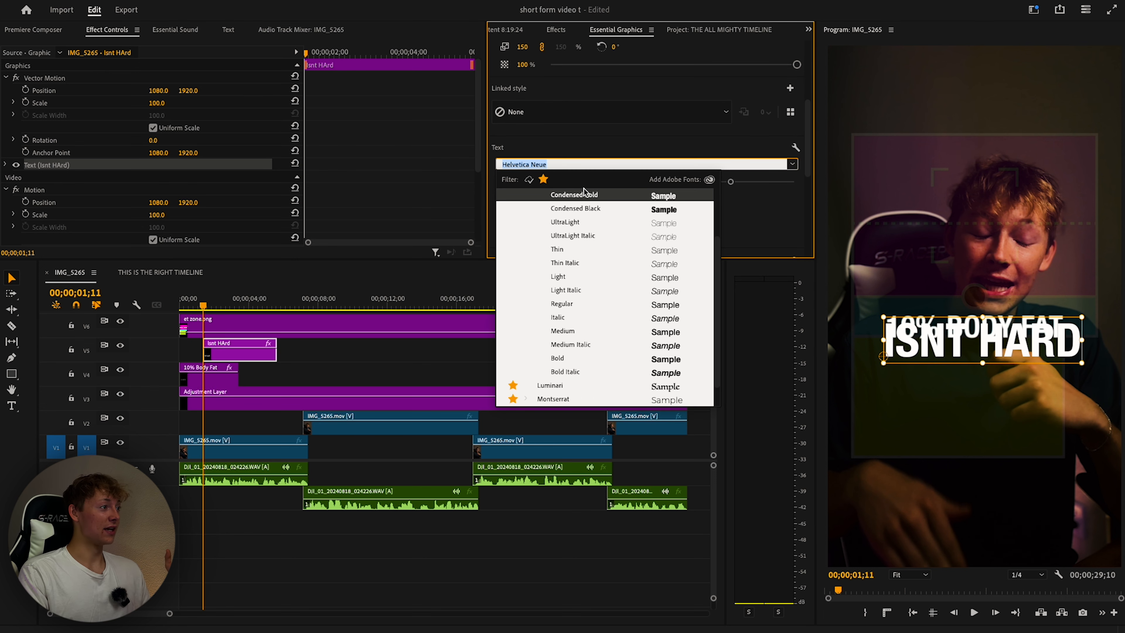
{"action": "scroll", "coordinate": [544, 200], "scroll_direction": "up", "scroll_amount": 1}
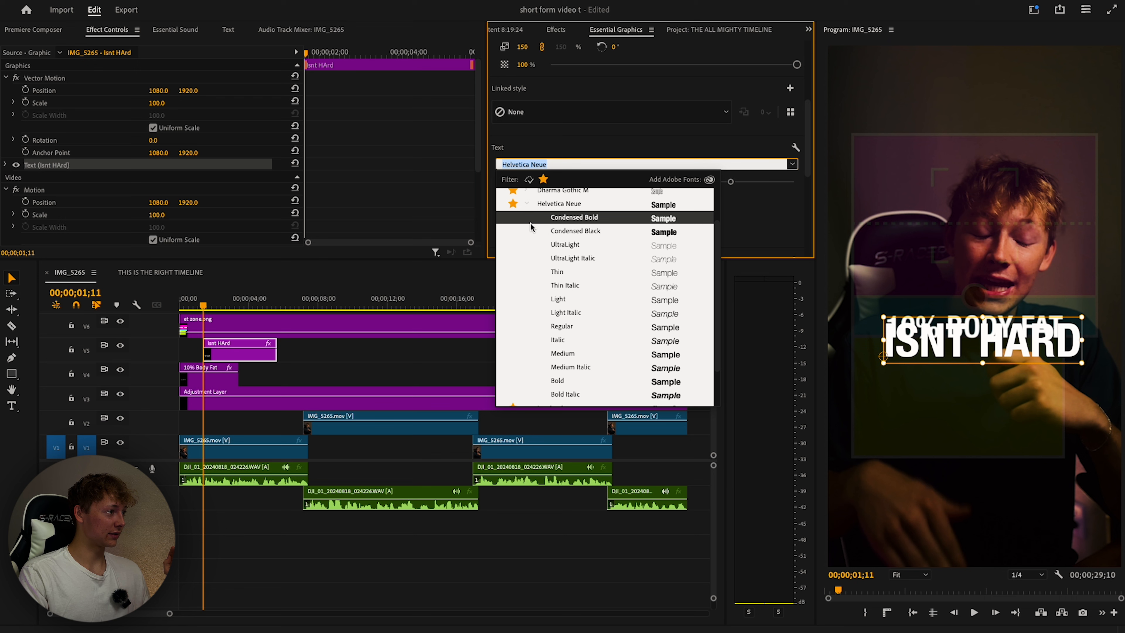
{"action": "left_click", "coordinate": [526, 202]}
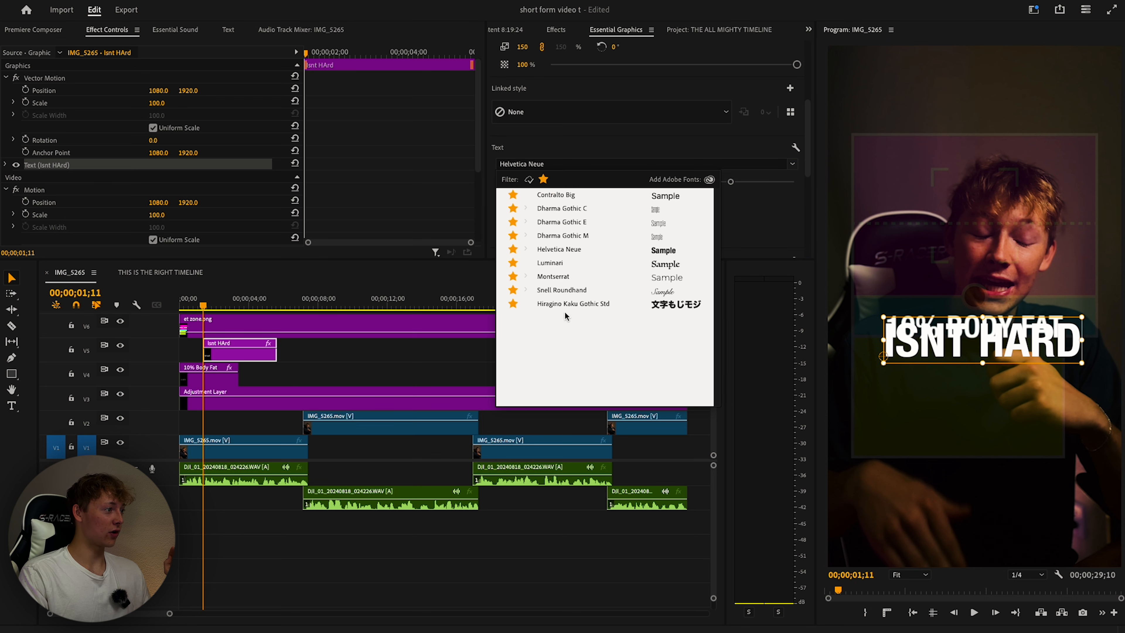
{"action": "left_click", "coordinate": [526, 290]}
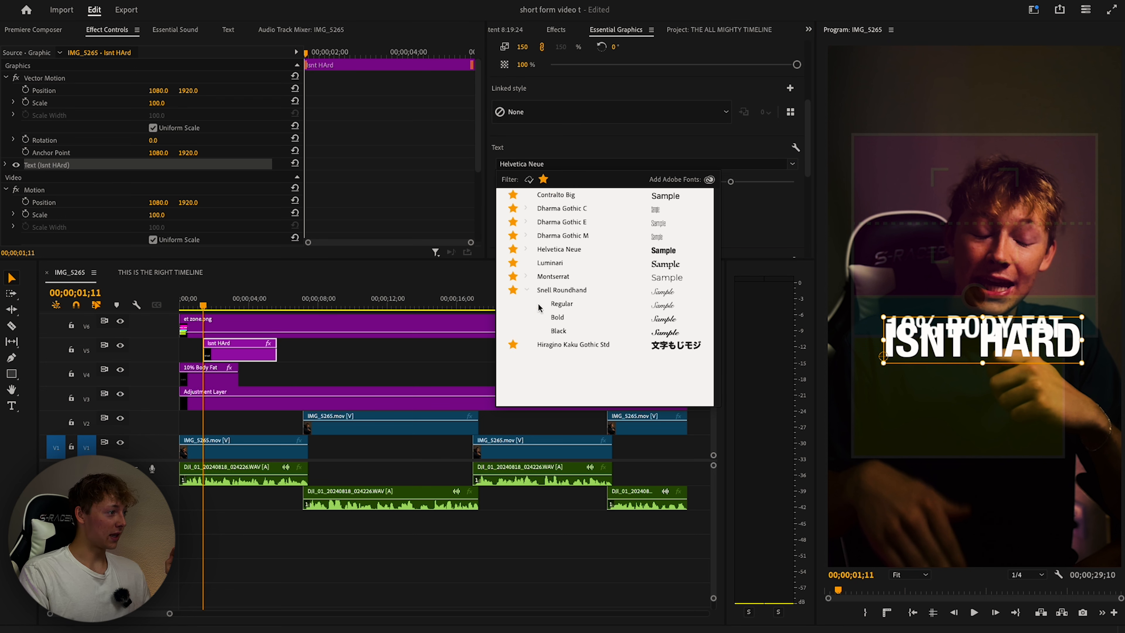
{"action": "left_click", "coordinate": [566, 335]}
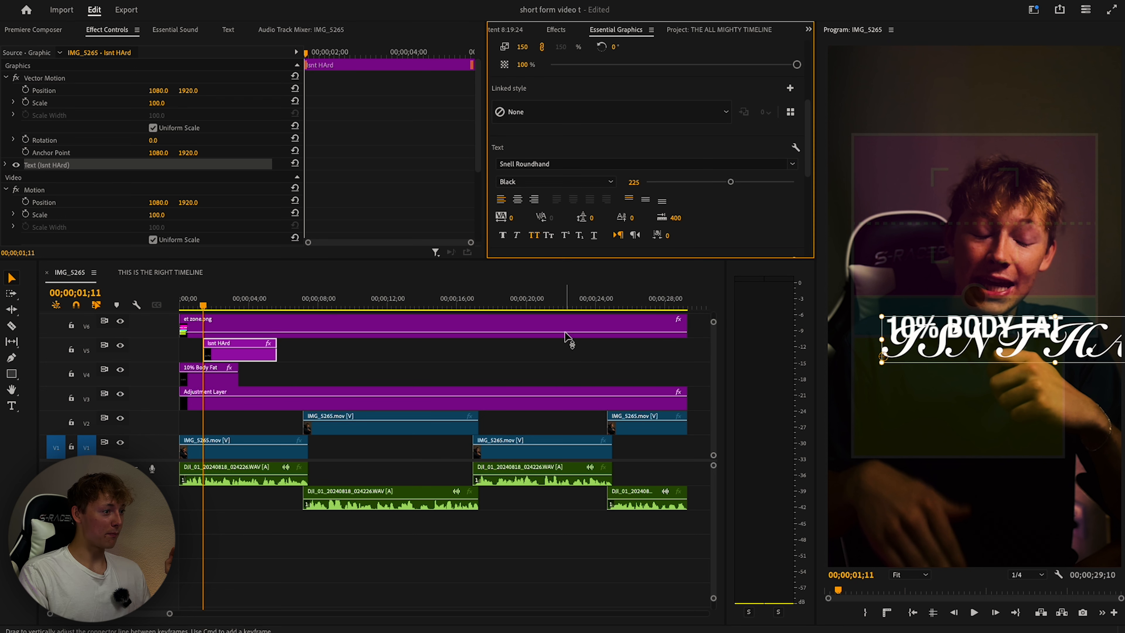
Centre the script caption horizontally and retype its text as 'Isnt Hard'.
{"action": "left_click", "coordinate": [1053, 315]}
{"action": "scroll", "coordinate": [620, 161], "scroll_direction": "up", "scroll_amount": 5}
{"action": "left_click", "coordinate": [545, 165]}
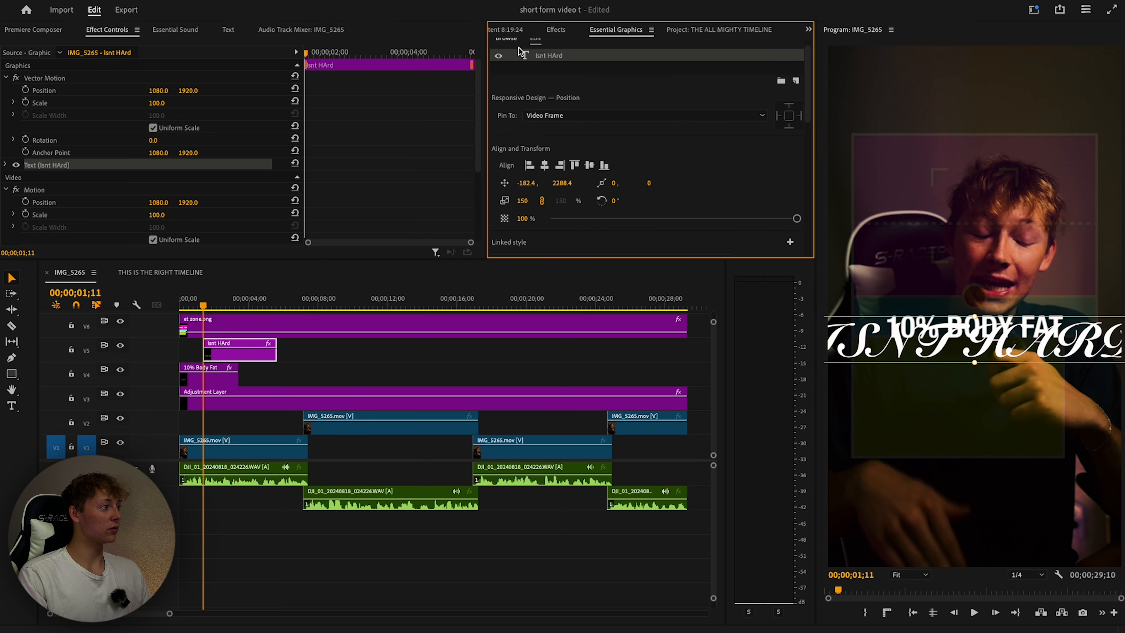
{"action": "double_click", "coordinate": [958, 355]}
{"action": "key", "text": "BackSpace"}
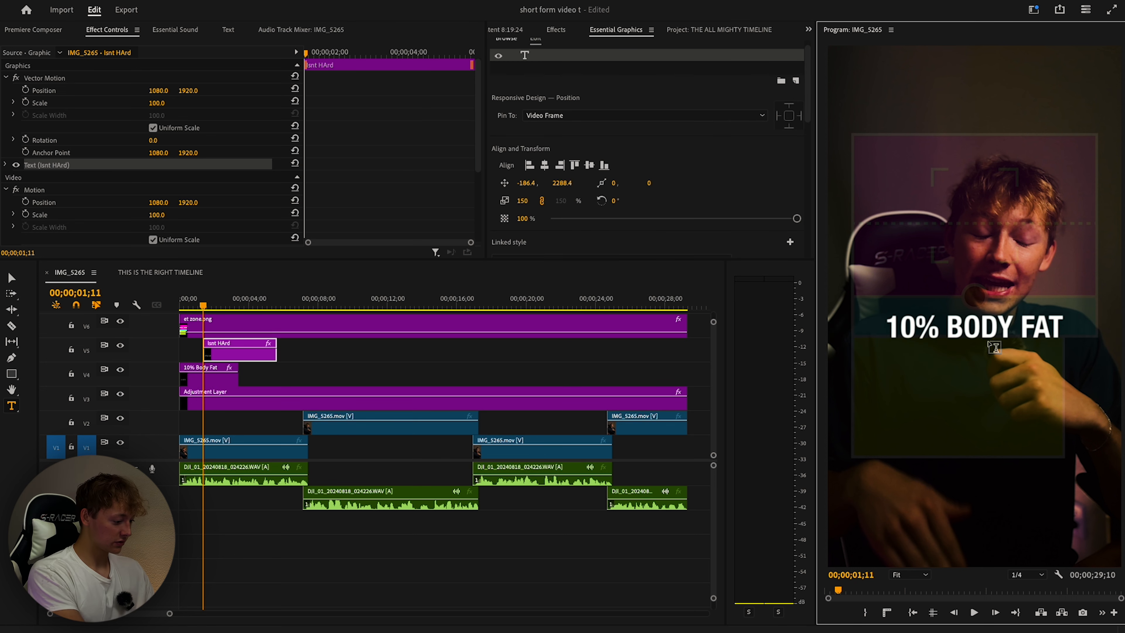
{"action": "type", "text": "Isnt Hard"}
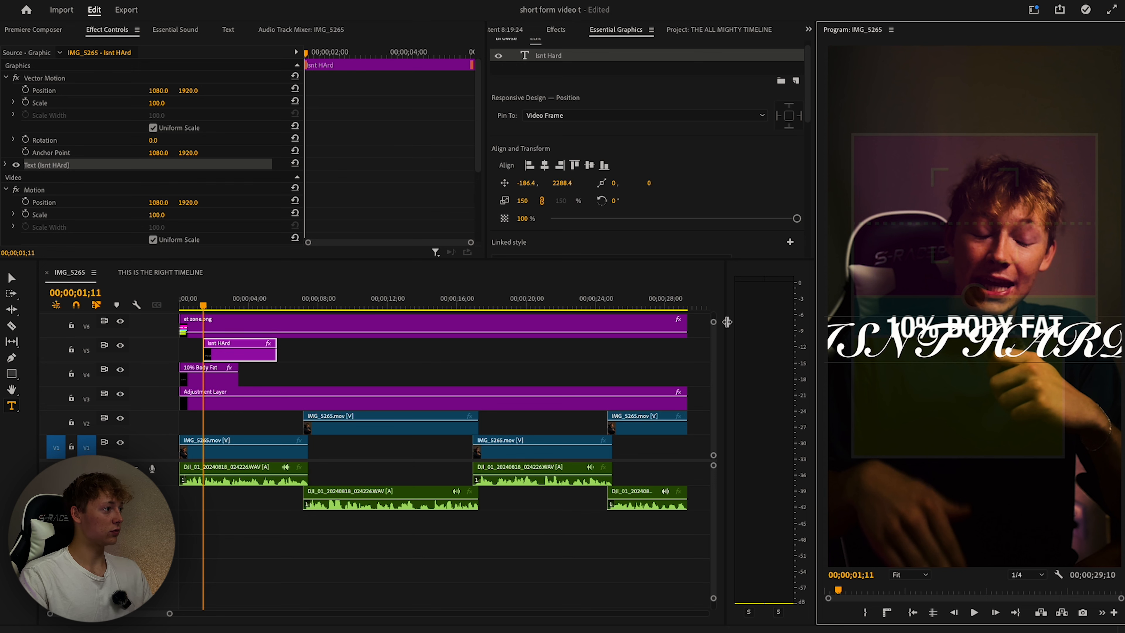
Switch the caption from All Caps to Small Caps and recentre the Isnt Hard layer.
{"action": "scroll", "coordinate": [572, 160], "scroll_direction": "down", "scroll_amount": 4}
{"action": "left_click", "coordinate": [537, 236]}
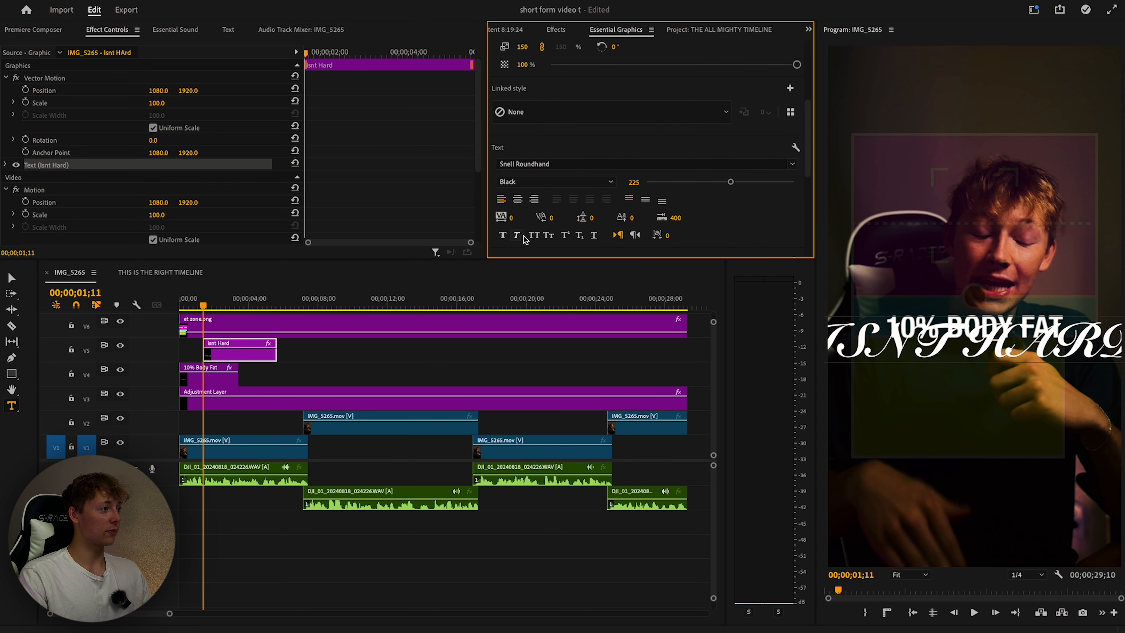
{"action": "left_click", "coordinate": [549, 235]}
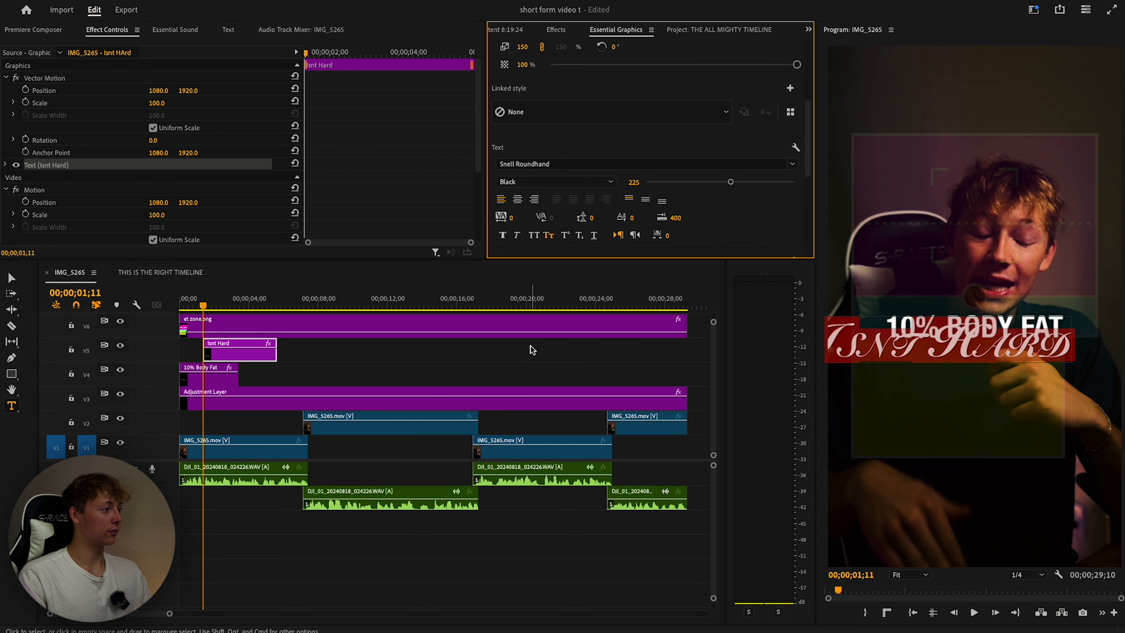
{"action": "left_click", "coordinate": [249, 343]}
{"action": "left_click", "coordinate": [548, 68]}
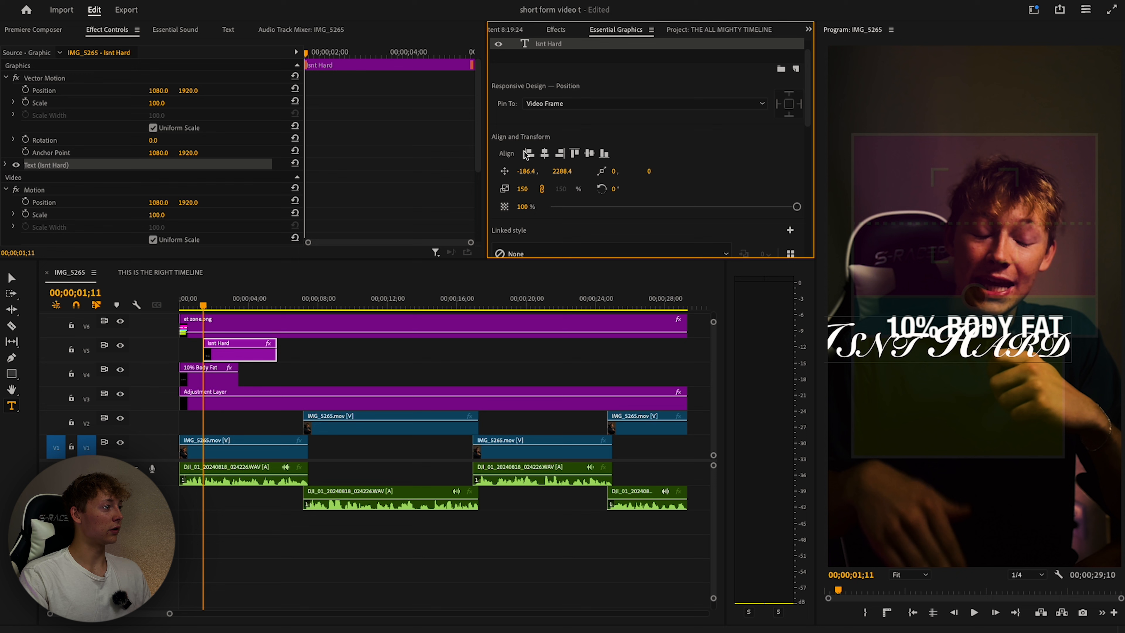
{"action": "left_click", "coordinate": [546, 154]}
Search effects for 'drop' and apply TR - Drop Shadow For Text to the Isnt Hard clip.
{"action": "left_click", "coordinate": [555, 29]}
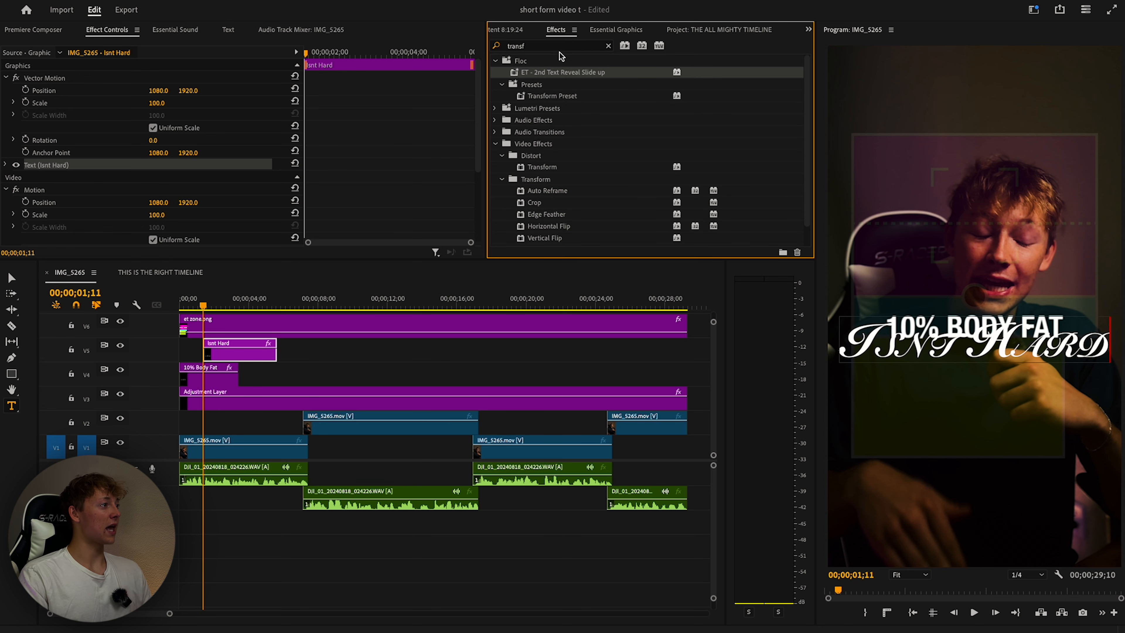
{"action": "type", "text": "drop"}
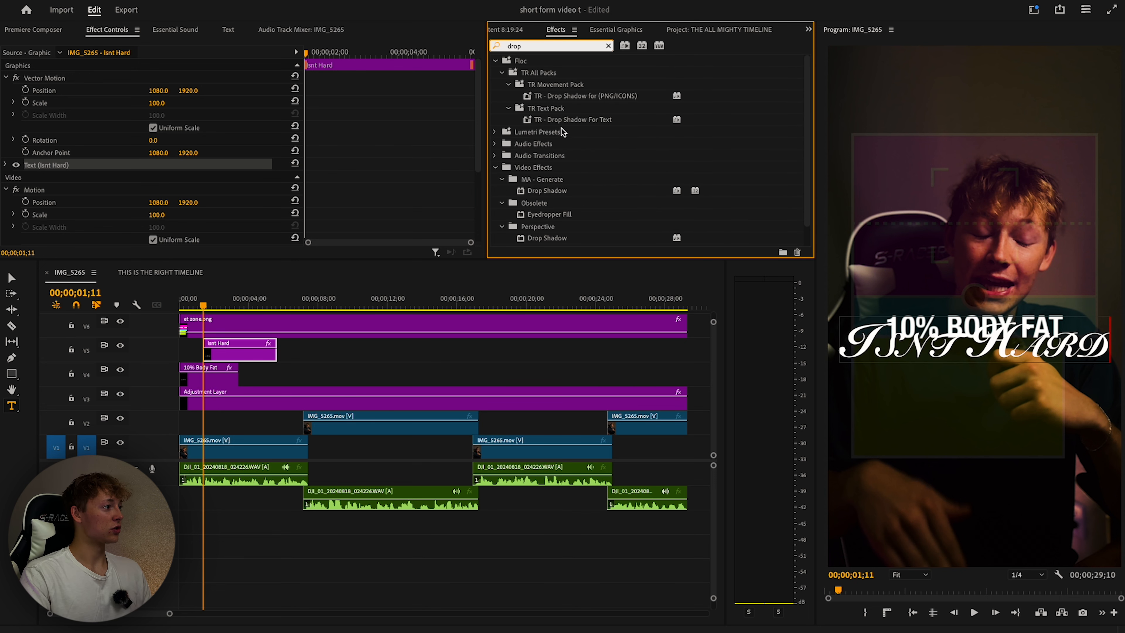
{"action": "scroll", "coordinate": [576, 199], "scroll_direction": "down", "scroll_amount": 1}
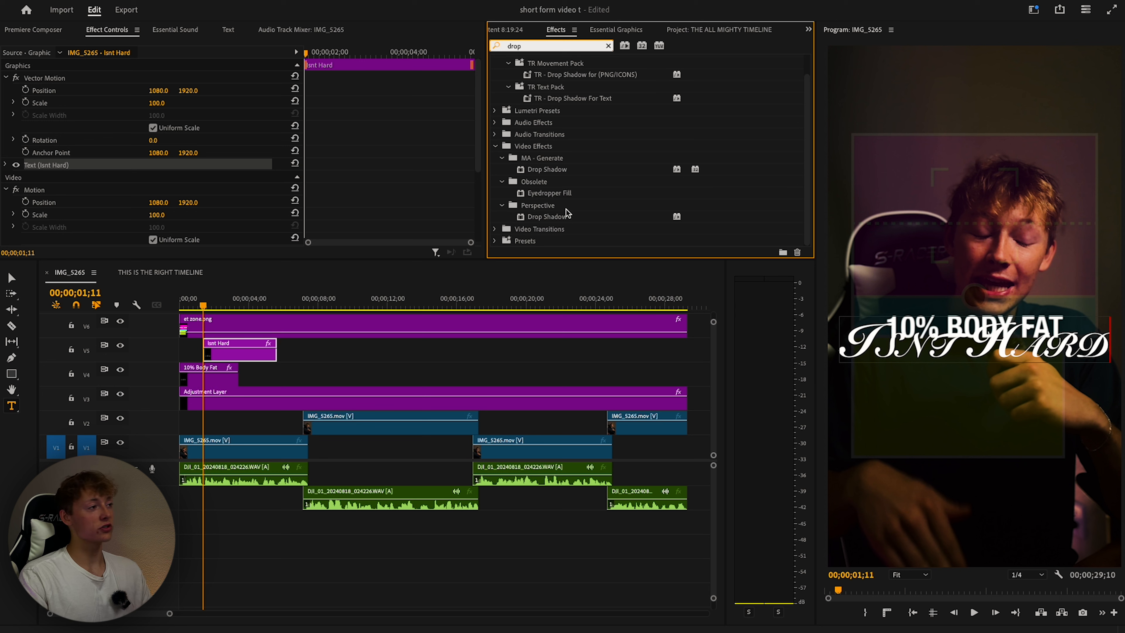
{"action": "type", "text": "p"}
{"action": "left_click_drag", "start_coordinate": [578, 103], "coordinate": [249, 358]}
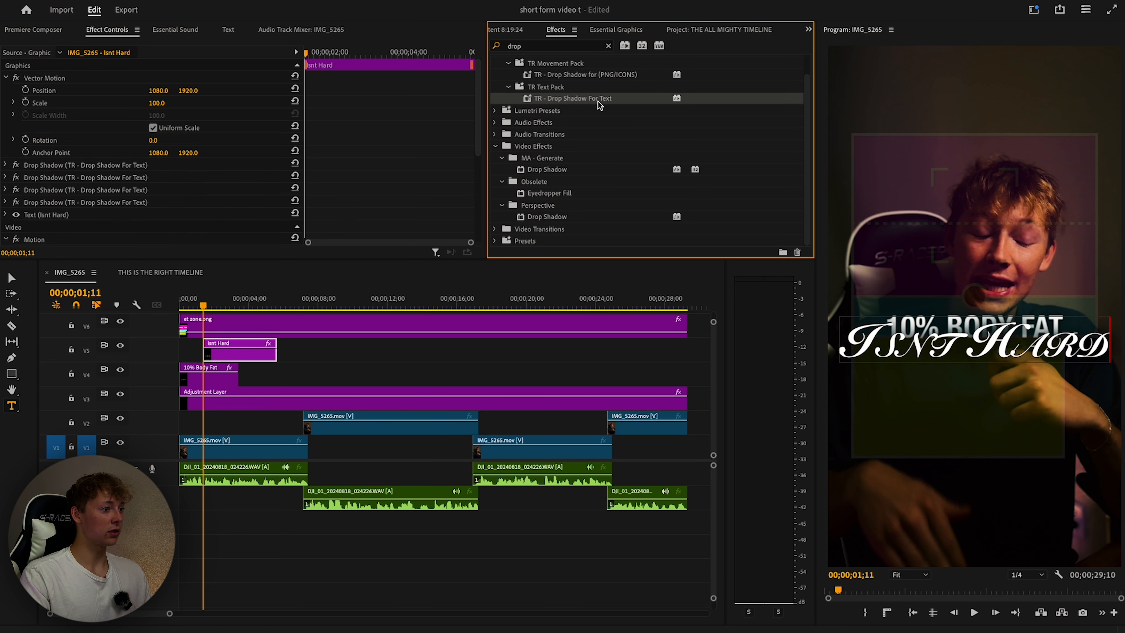
Reselect the Isnt Hard clip and view its graphic layers and stacked shadows.
{"action": "left_click", "coordinate": [353, 362]}
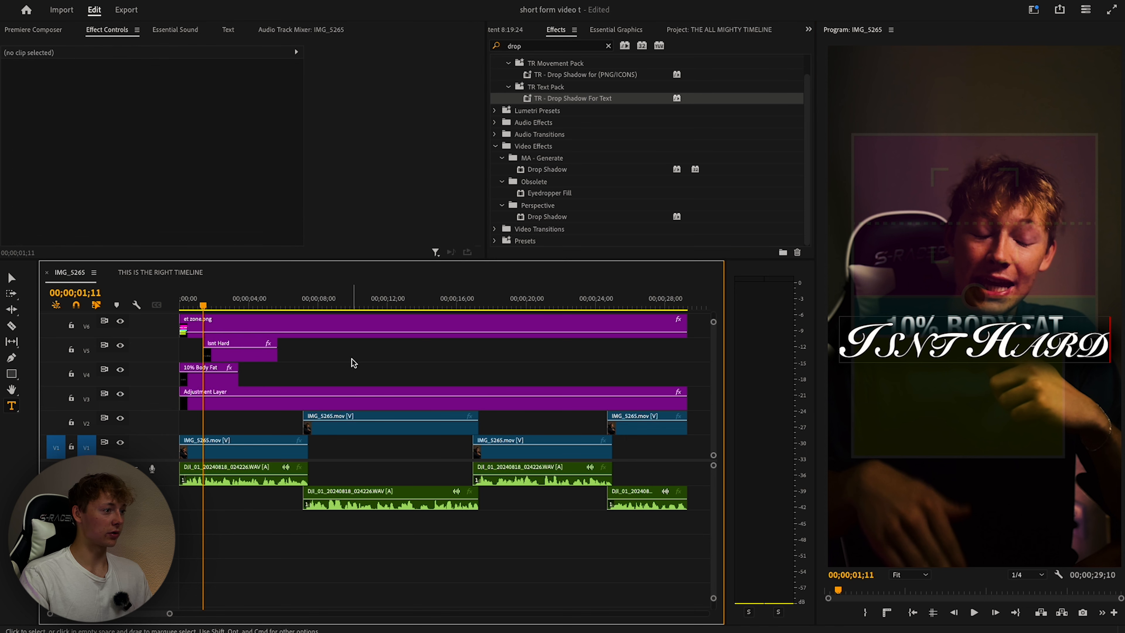
{"action": "left_click", "coordinate": [257, 352]}
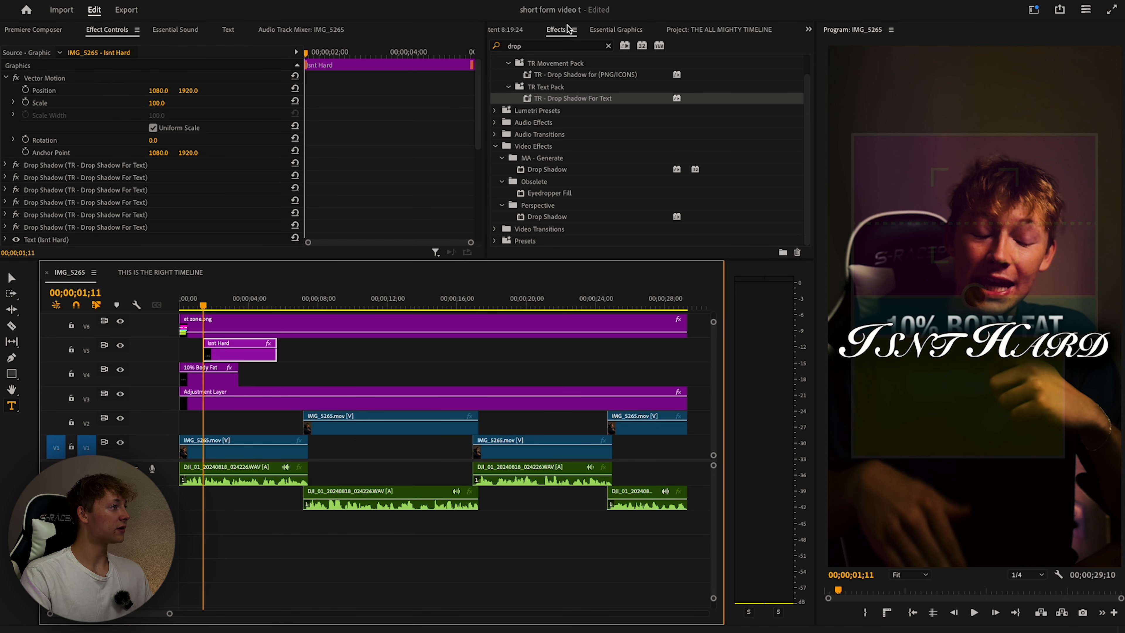
{"action": "left_click", "coordinate": [505, 29]}
{"action": "left_click", "coordinate": [707, 30]}
Shrink the Isnt Hard text to font size 173 and centre it horizontally.
{"action": "left_click", "coordinate": [565, 148]}
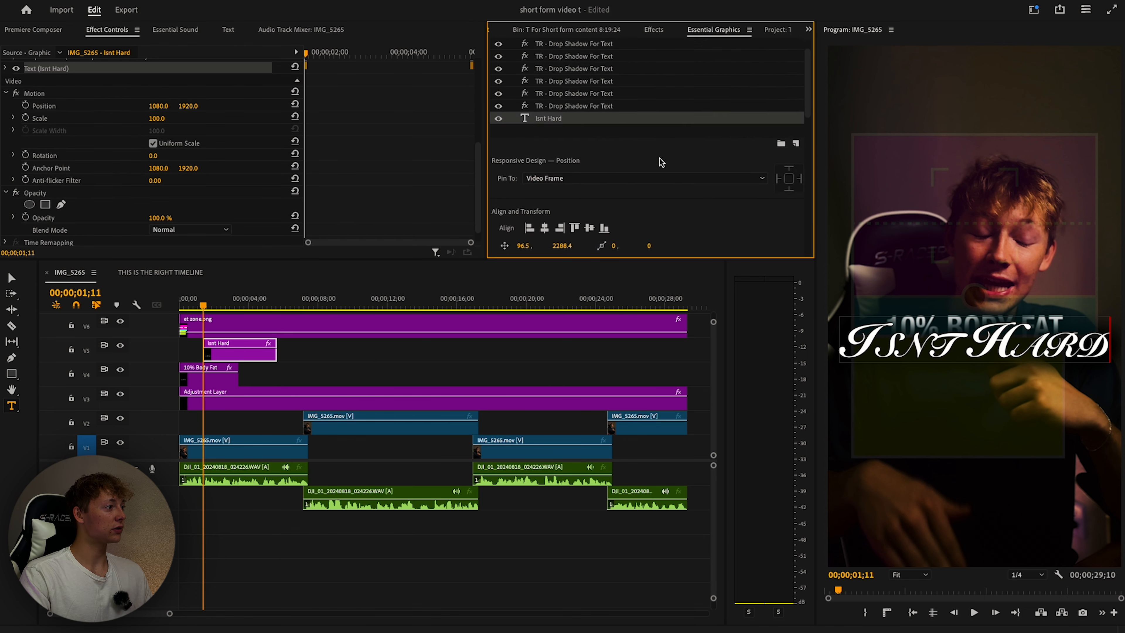
{"action": "scroll", "coordinate": [659, 161], "scroll_direction": "down", "scroll_amount": 3}
{"action": "left_click_drag", "start_coordinate": [730, 185], "coordinate": [710, 195]}
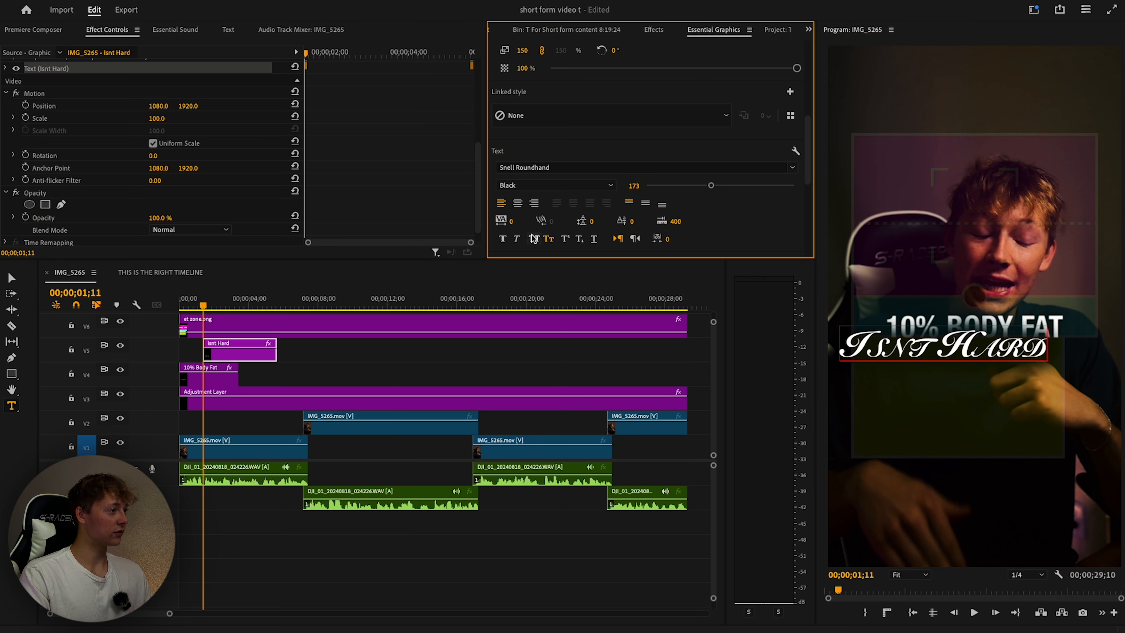
{"action": "scroll", "coordinate": [602, 167], "scroll_direction": "up", "scroll_amount": 5}
{"action": "scroll", "coordinate": [602, 166], "scroll_direction": "down", "scroll_amount": 5}
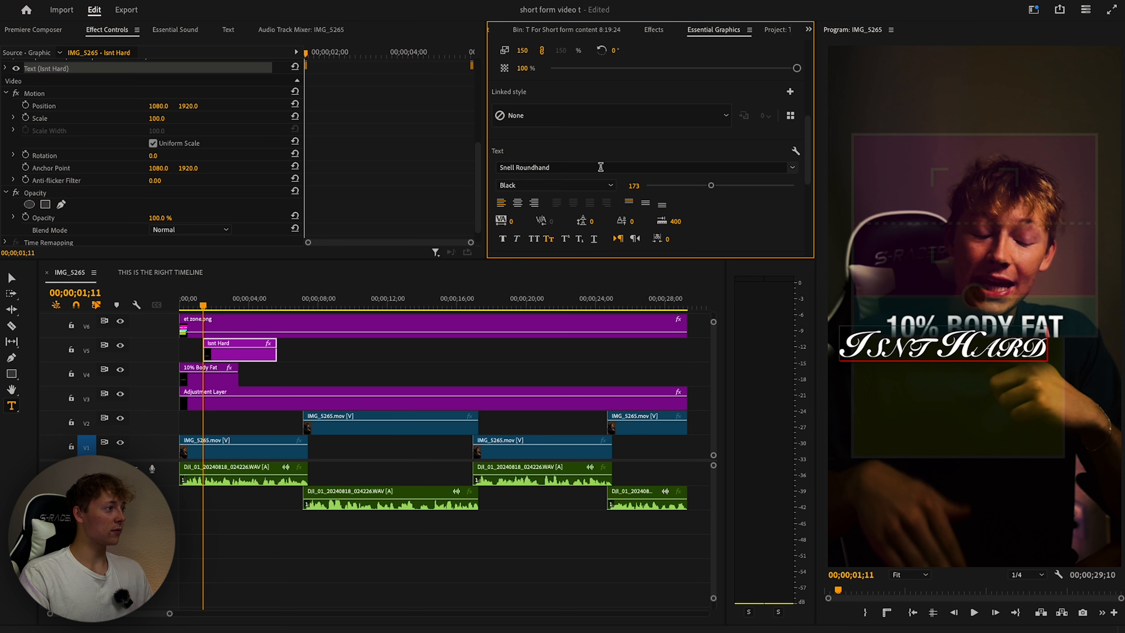
{"action": "scroll", "coordinate": [600, 166], "scroll_direction": "up", "scroll_amount": 1}
{"action": "scroll", "coordinate": [601, 167], "scroll_direction": "down", "scroll_amount": 1}
{"action": "scroll", "coordinate": [641, 153], "scroll_direction": "up", "scroll_amount": 3}
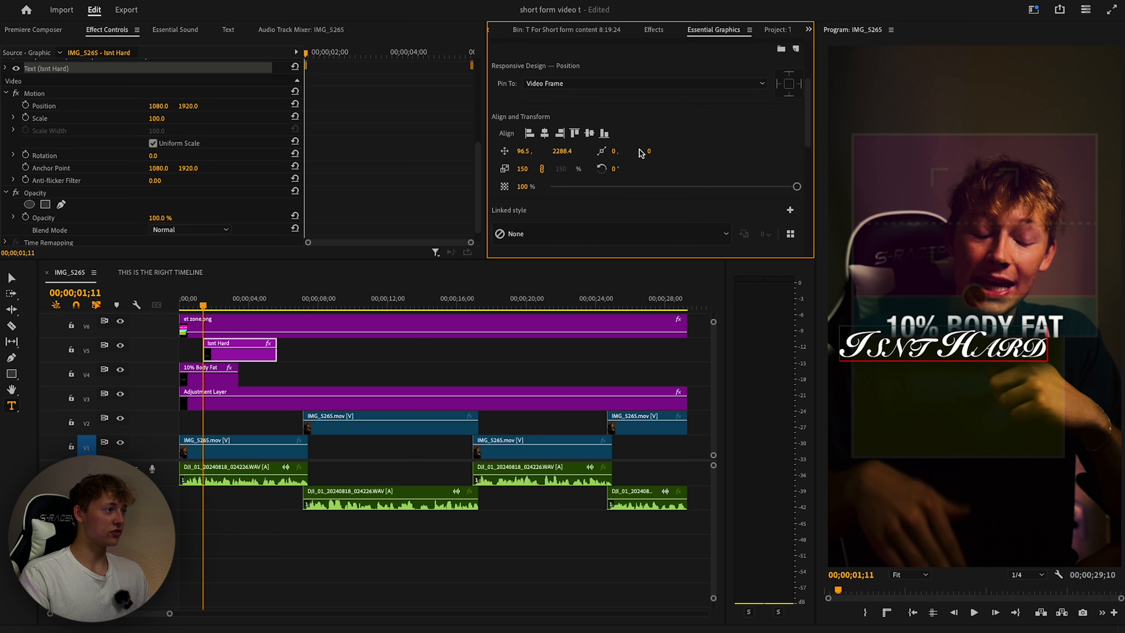
{"action": "left_click", "coordinate": [548, 136]}
Show the full Effects list with the previous 'drop' search cleared.
{"action": "scroll", "coordinate": [772, 164], "scroll_direction": "down", "scroll_amount": 2}
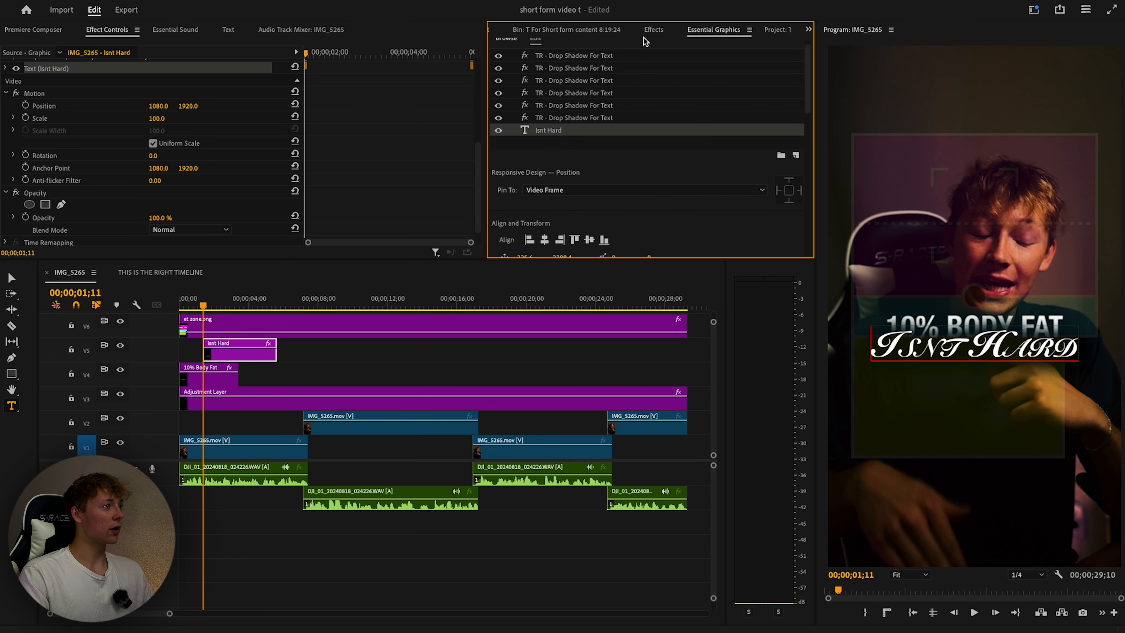
{"action": "left_click", "coordinate": [651, 31]}
{"action": "left_click", "coordinate": [608, 46]}
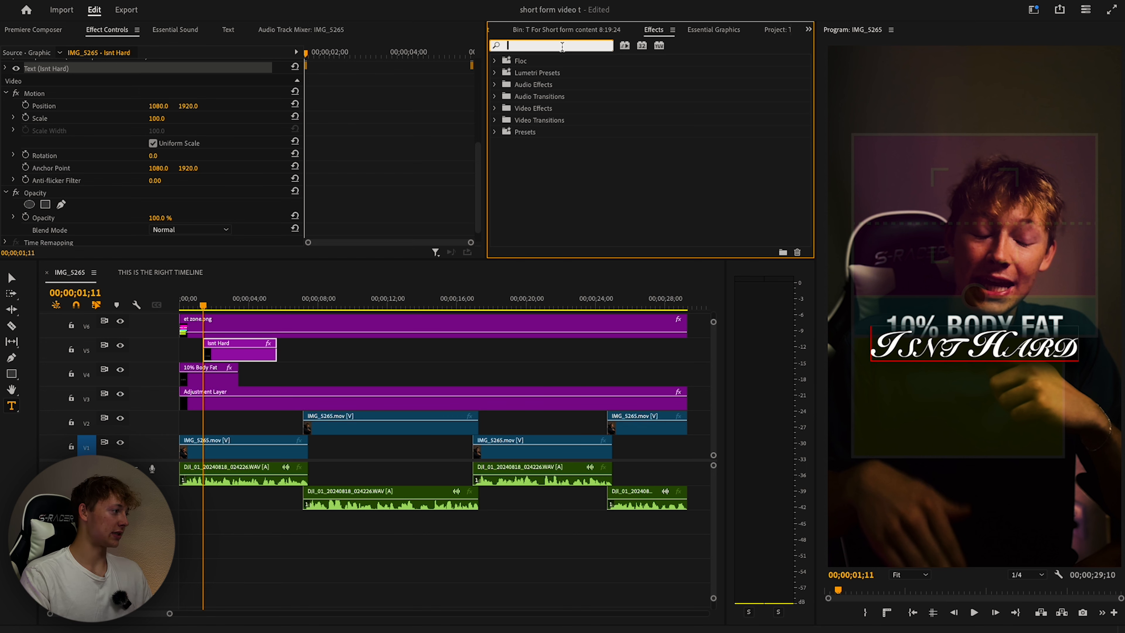
Apply VR Glow to Isnt Hard (radius 138, brightness 2.10, saturation 8.90) and move it to V5.
{"action": "scroll", "coordinate": [299, 366], "scroll_direction": "up", "scroll_amount": 2}
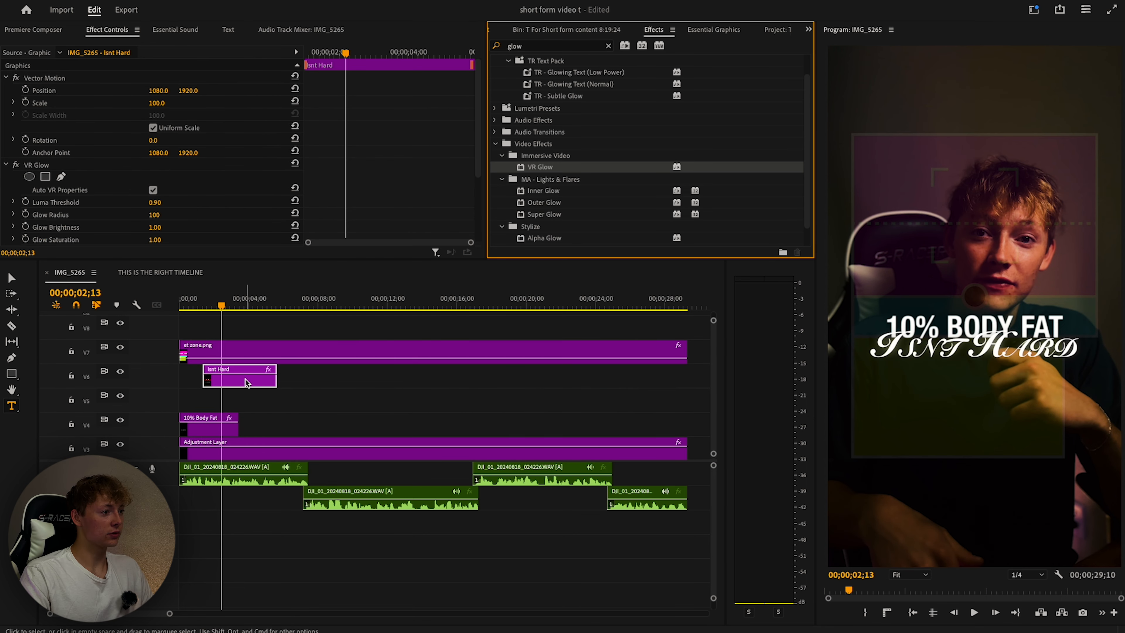
{"action": "left_click_drag", "start_coordinate": [539, 167], "coordinate": [133, 133]}
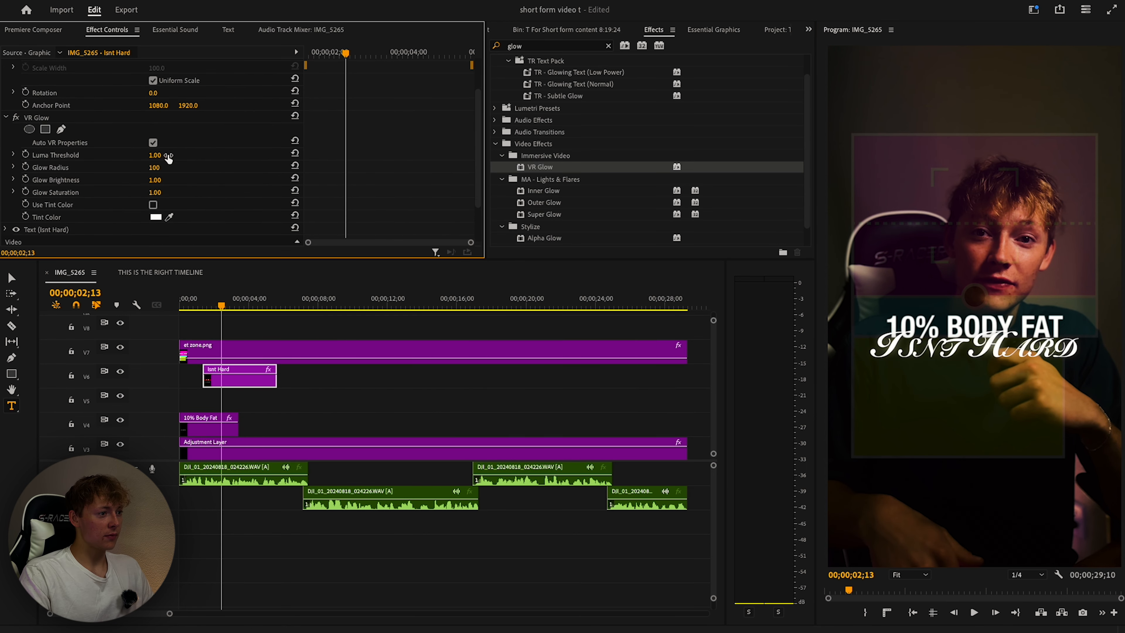
{"action": "left_click_drag", "start_coordinate": [158, 169], "coordinate": [147, 168]}
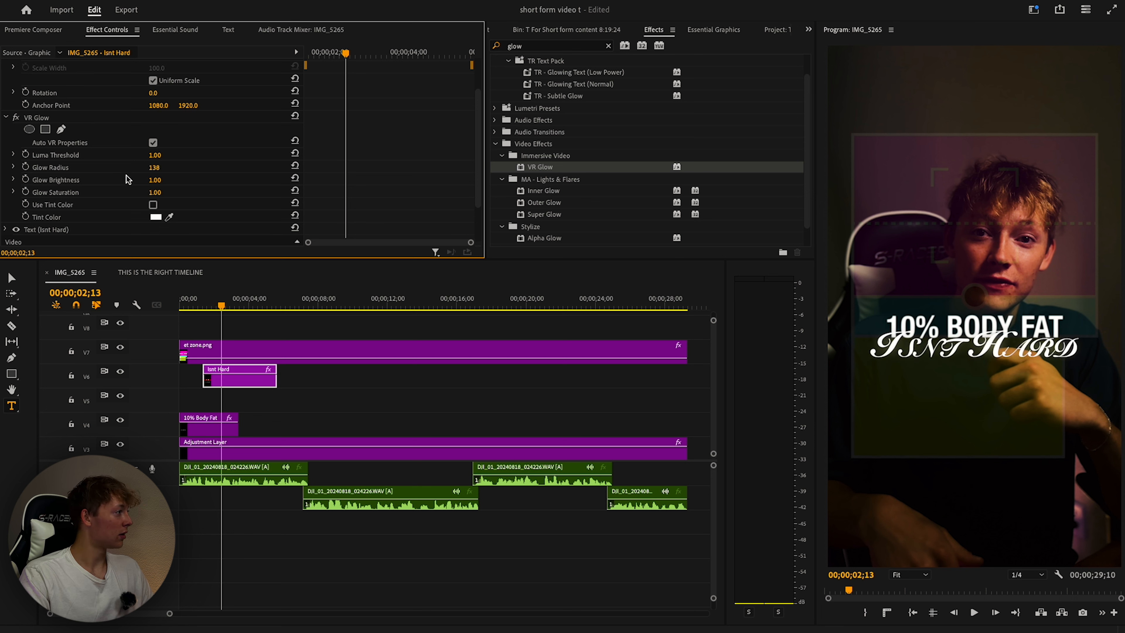
{"action": "left_click_drag", "start_coordinate": [156, 184], "coordinate": [171, 197]}
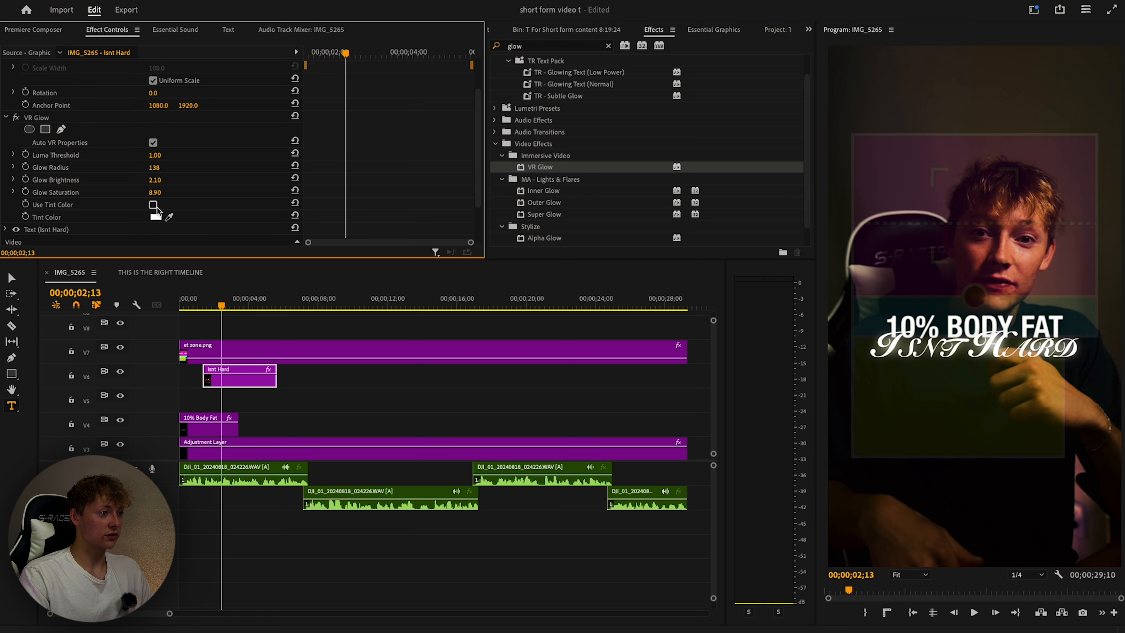
{"action": "left_click_drag", "start_coordinate": [243, 376], "coordinate": [243, 400]}
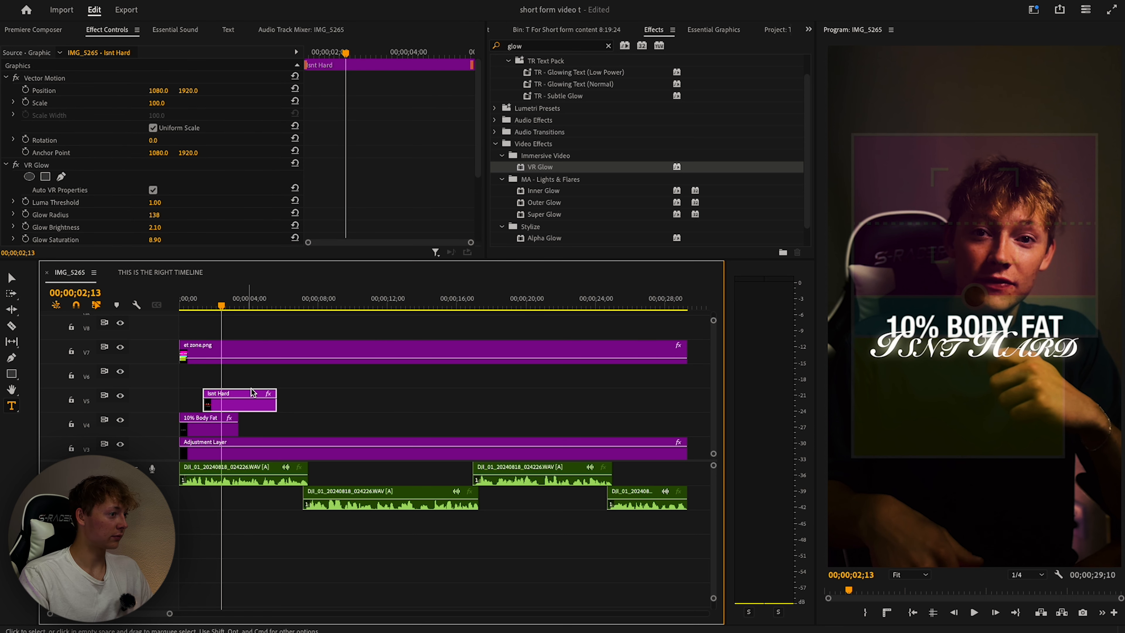
Give the Isnt Hard text a black shadow with blur 40 and maximum distance.
{"action": "left_click", "coordinate": [710, 31]}
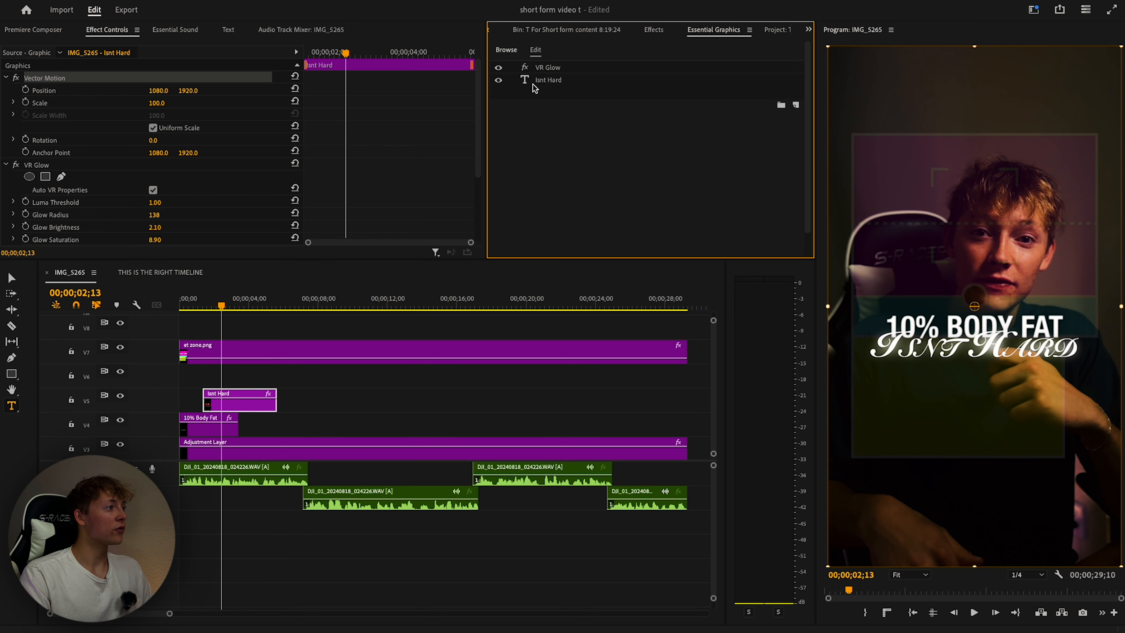
{"action": "left_click", "coordinate": [542, 84]}
{"action": "scroll", "coordinate": [615, 157], "scroll_direction": "down", "scroll_amount": 5}
{"action": "scroll", "coordinate": [686, 181], "scroll_direction": "down", "scroll_amount": 4}
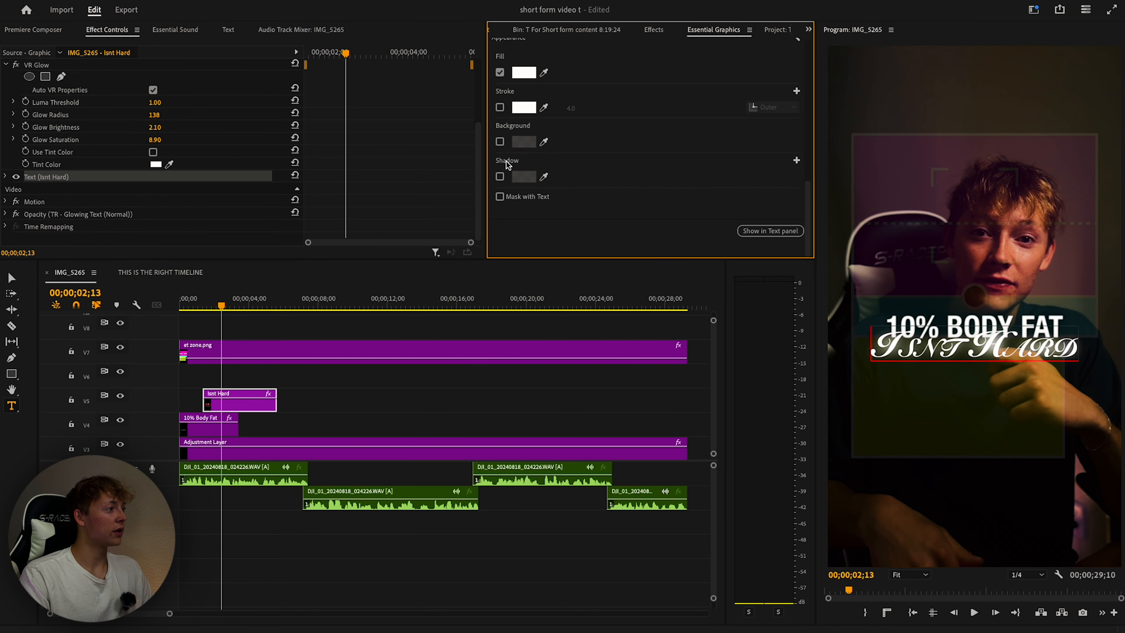
{"action": "left_click", "coordinate": [500, 177]}
{"action": "left_click", "coordinate": [523, 176]}
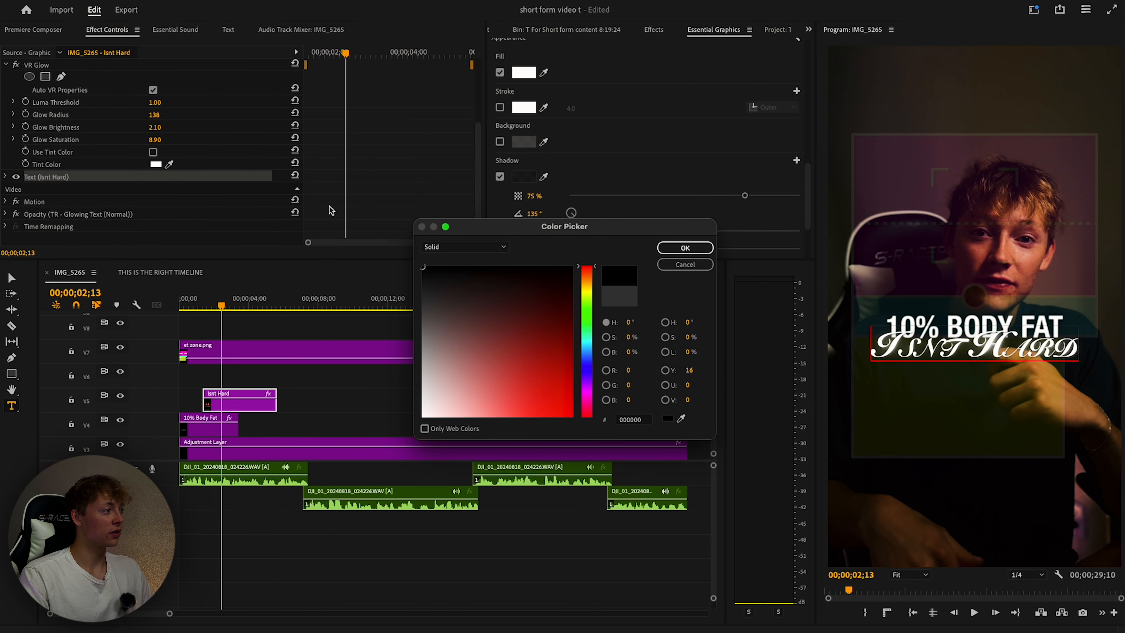
{"action": "left_click", "coordinate": [684, 247]}
{"action": "scroll", "coordinate": [615, 224], "scroll_direction": "down", "scroll_amount": 2}
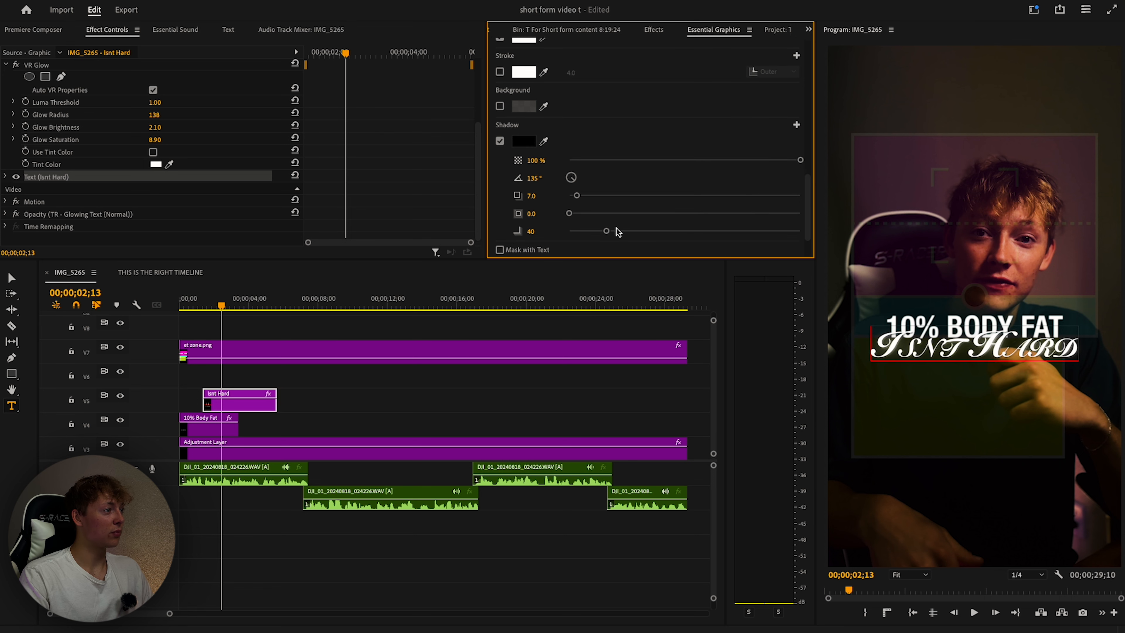
{"action": "left_click_drag", "start_coordinate": [573, 207], "coordinate": [781, 207]}
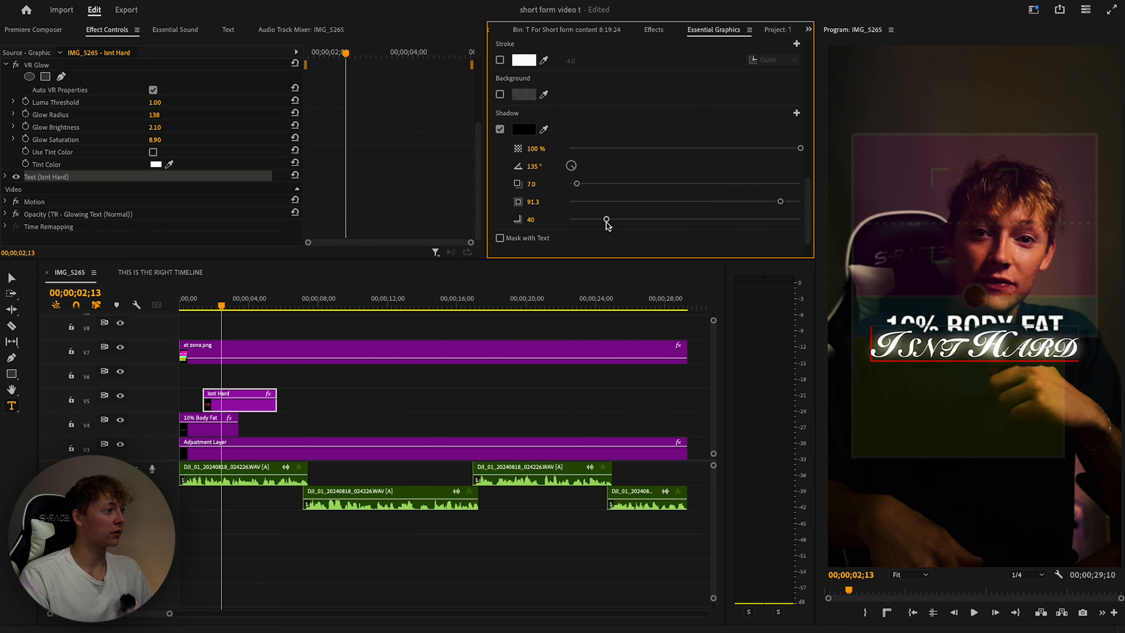
{"action": "left_click_drag", "start_coordinate": [607, 219], "coordinate": [906, 223]}
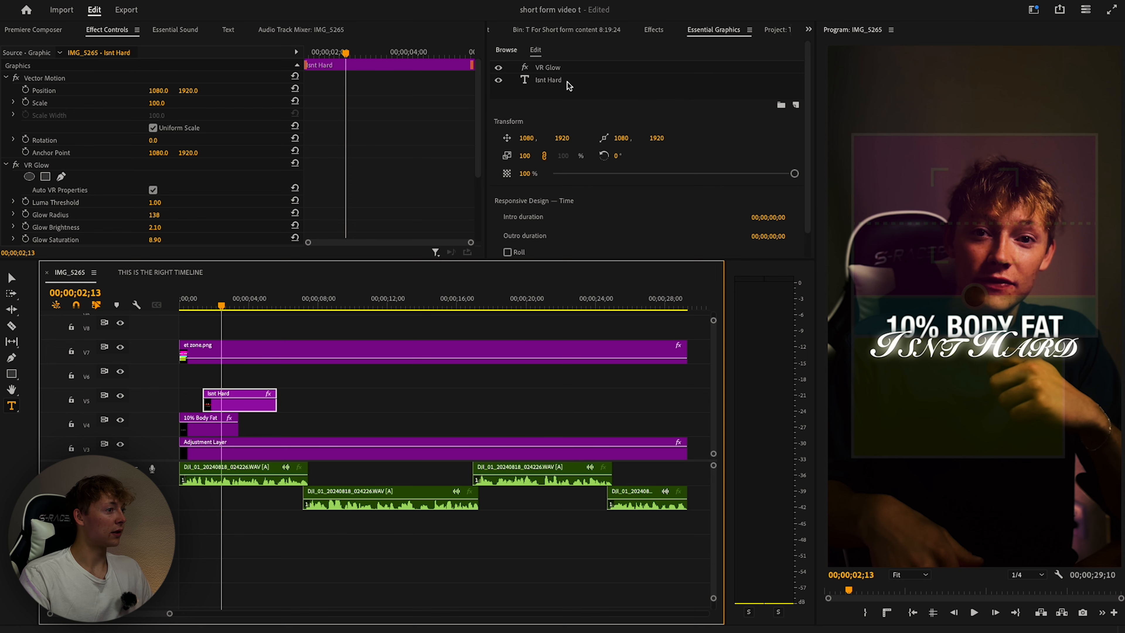
Raise the Isnt Hard title so it overlaps 10% BODY FAT.
{"action": "left_click", "coordinate": [569, 86]}
{"action": "scroll", "coordinate": [622, 170], "scroll_direction": "down", "scroll_amount": 1}
{"action": "mouse_move", "coordinate": [513, 185]}
{"action": "left_mouse_down"}
{"action": "mouse_move", "coordinate": [492, 188]}
{"action": "mouse_move", "coordinate": [514, 186]}
{"action": "left_mouse_up"}
{"action": "left_click", "coordinate": [425, 394]}
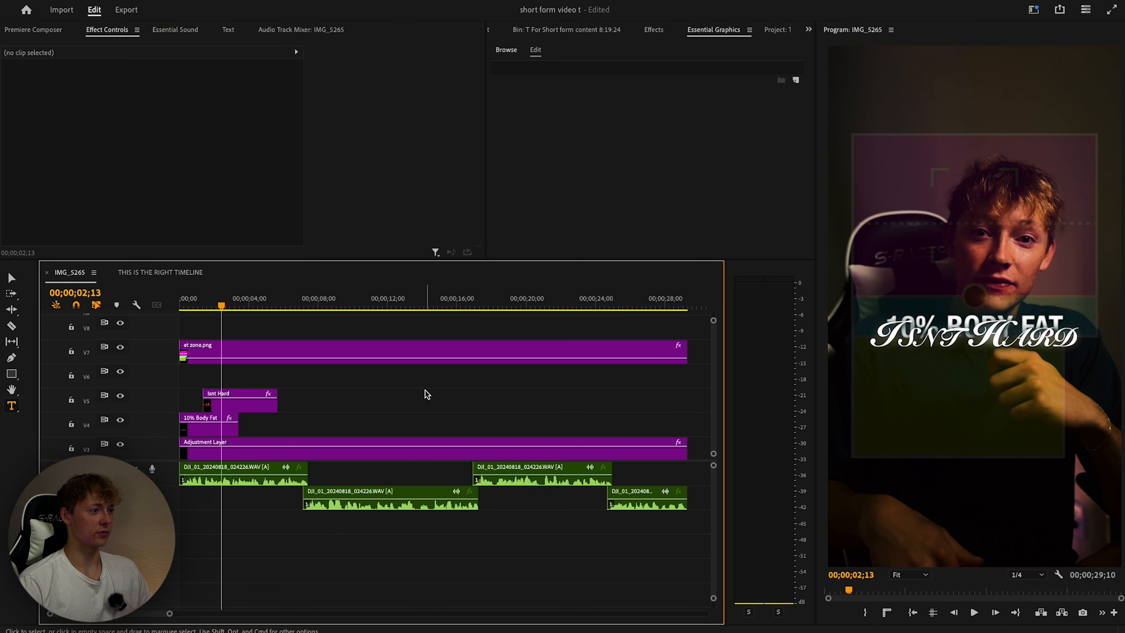
Apply the Transform effect to the Isnt Hard clip.
{"action": "left_click", "coordinate": [225, 306]}
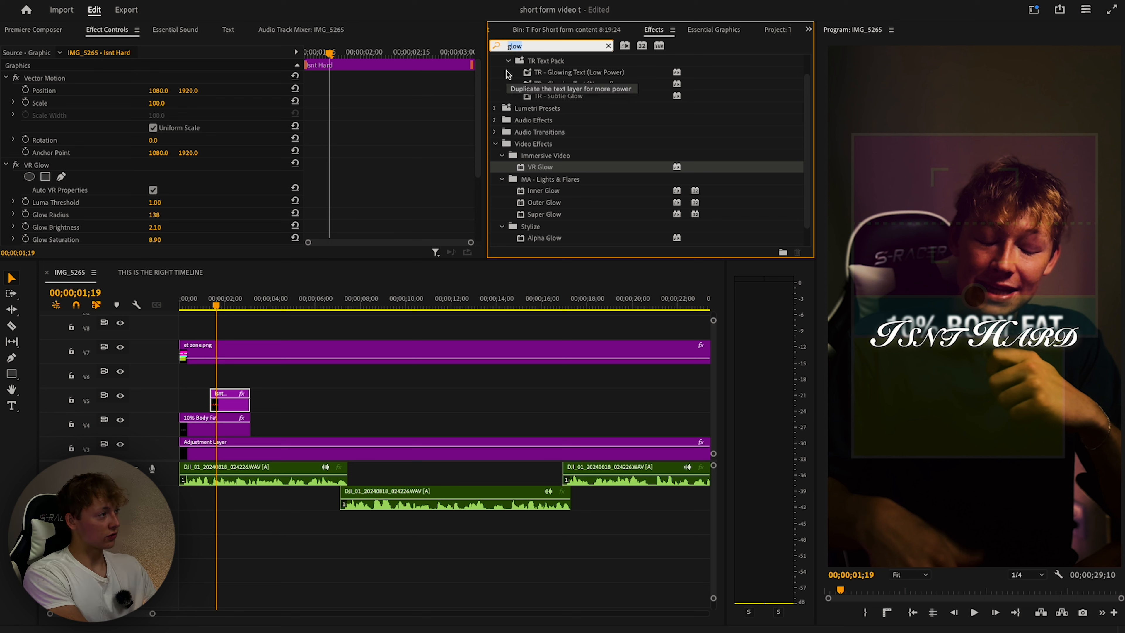
{"action": "type", "text": "trans"}
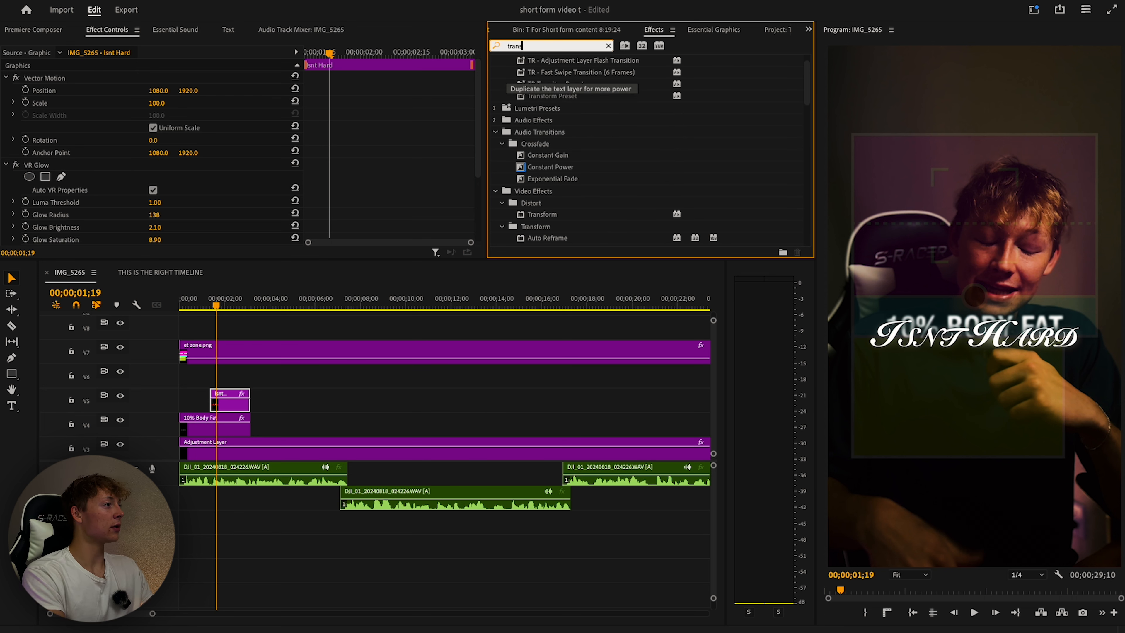
{"action": "type", "text": "f"}
{"action": "left_click_drag", "start_coordinate": [541, 155], "coordinate": [241, 394]}
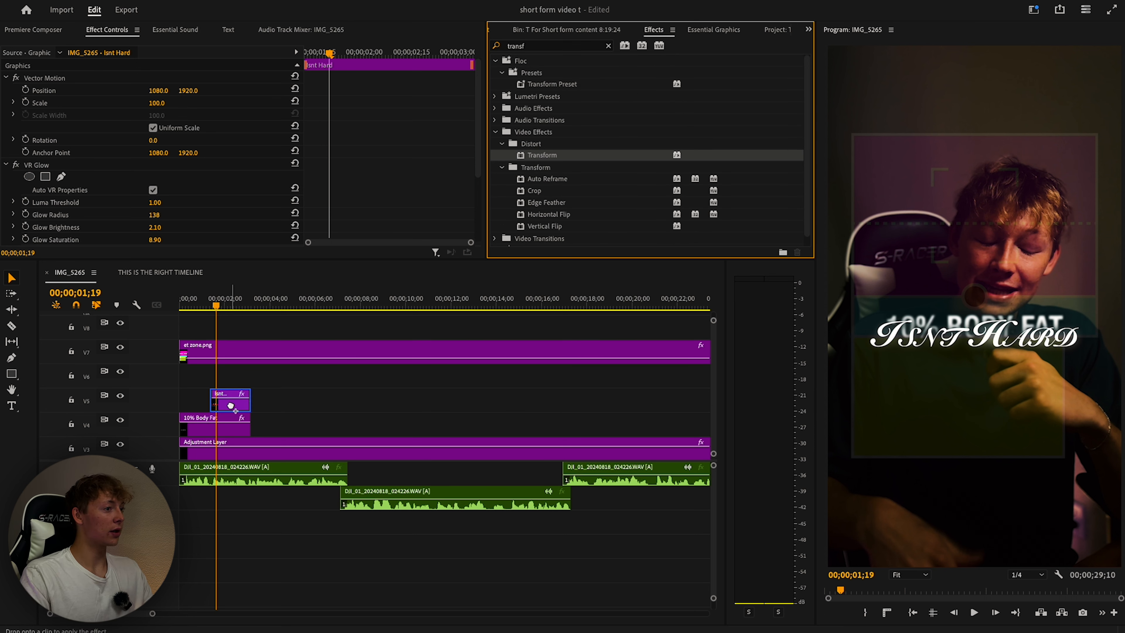
{"action": "left_click_drag", "start_coordinate": [230, 406], "coordinate": [230, 405]}
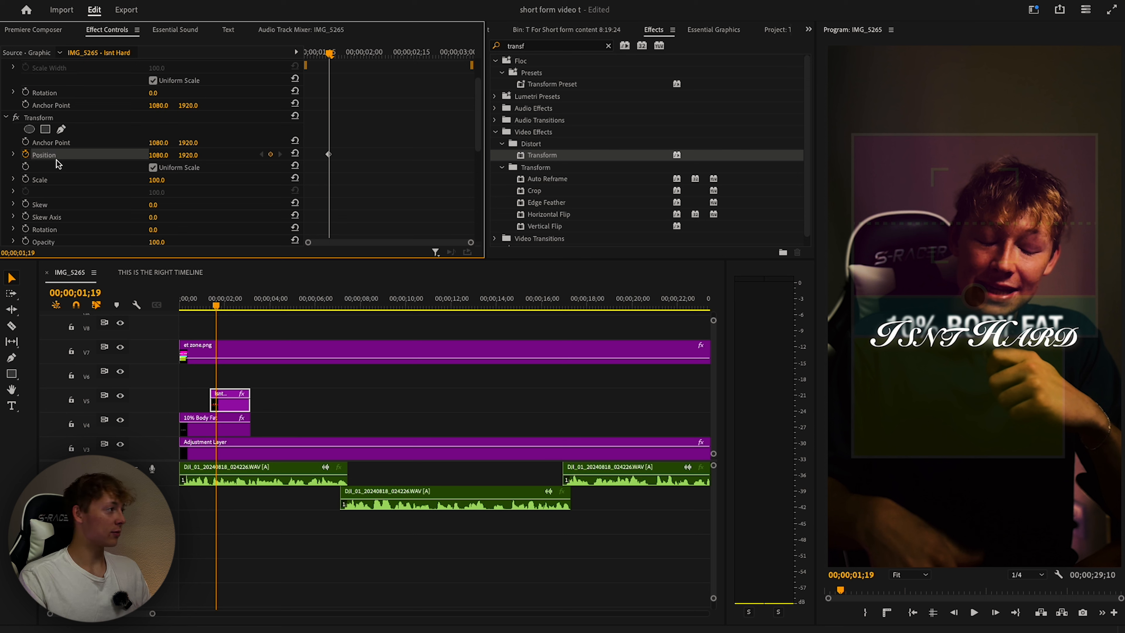
Keyframe Position so the title slides up from Y 3791 to its centred place.
{"action": "key", "text": "Up"}
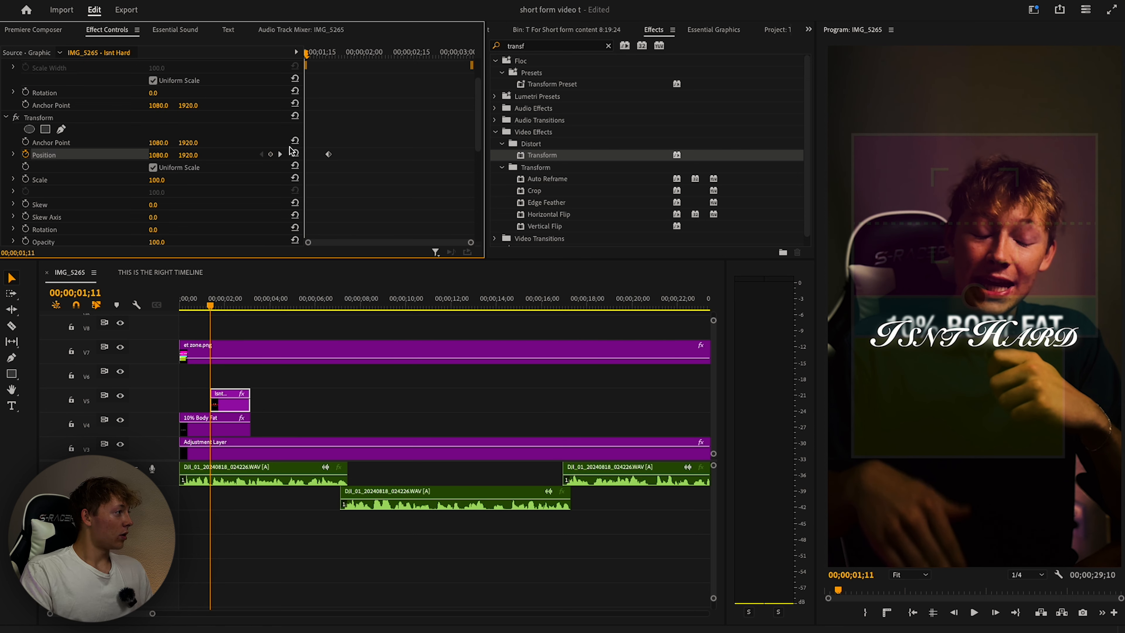
{"action": "left_click_drag", "start_coordinate": [306, 54], "coordinate": [358, 54]}
{"action": "left_click_drag", "start_coordinate": [328, 153], "coordinate": [459, 160]}
{"action": "key", "text": "Up"}
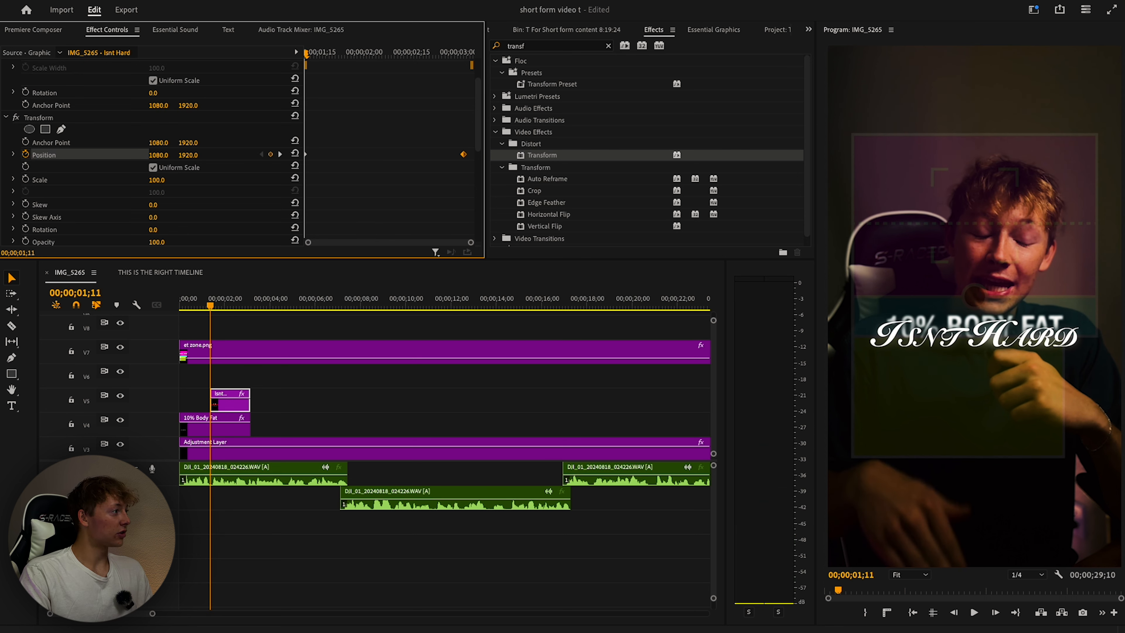
{"action": "left_click_drag", "start_coordinate": [188, 154], "coordinate": [266, 154]}
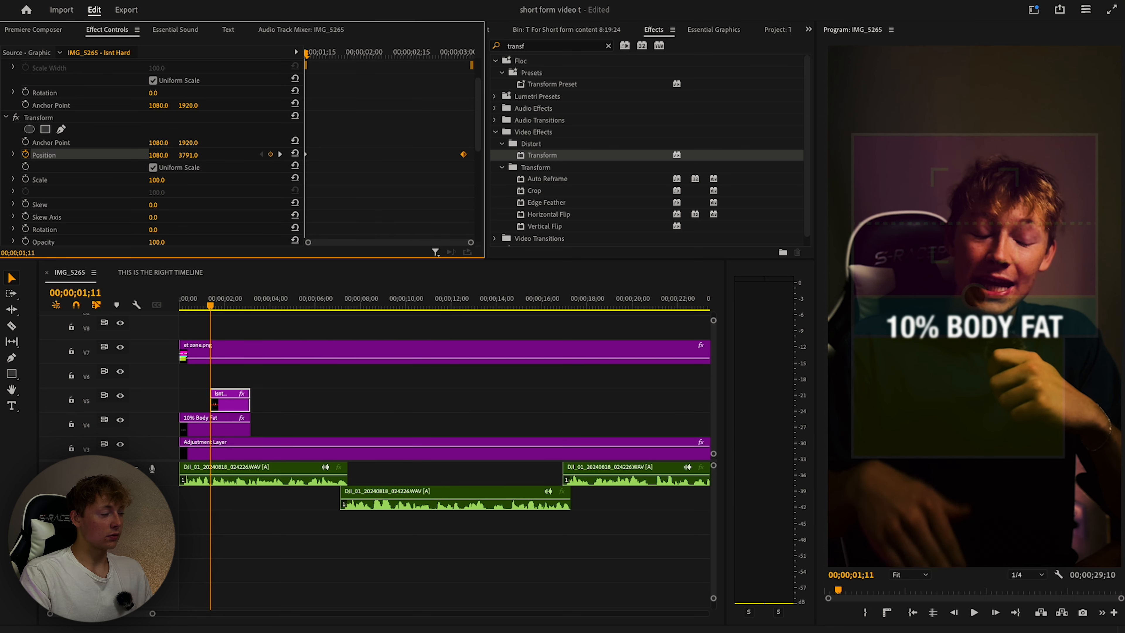
{"action": "left_click_drag", "start_coordinate": [309, 58], "coordinate": [389, 78]}
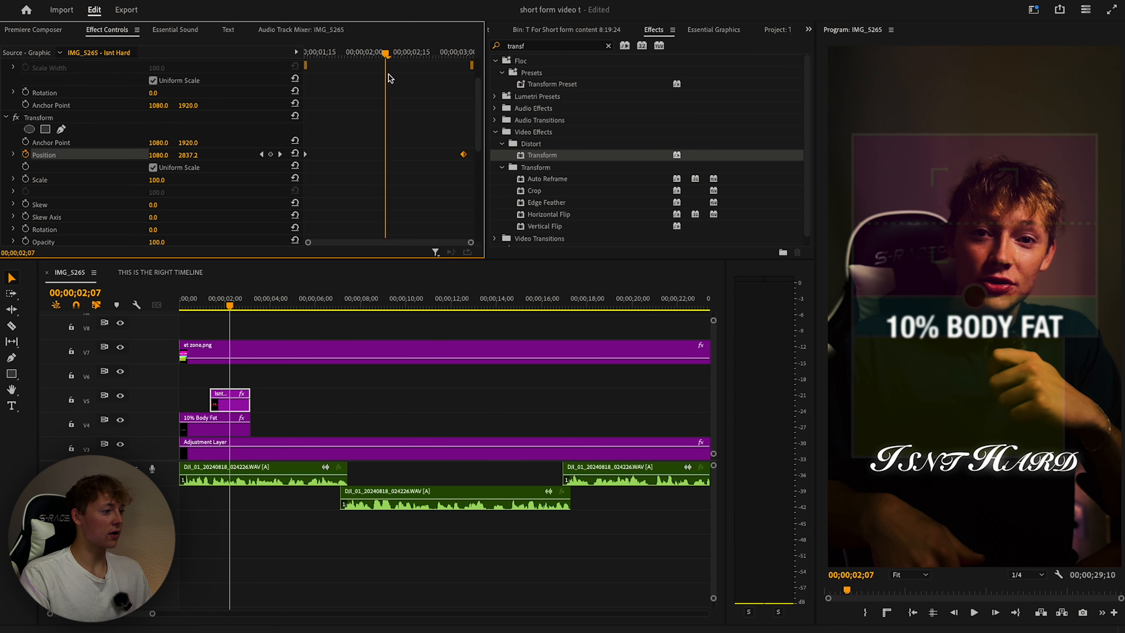
Ease the Position keyframes so the slide starts fast and settles gently.
{"action": "left_click", "coordinate": [13, 154]}
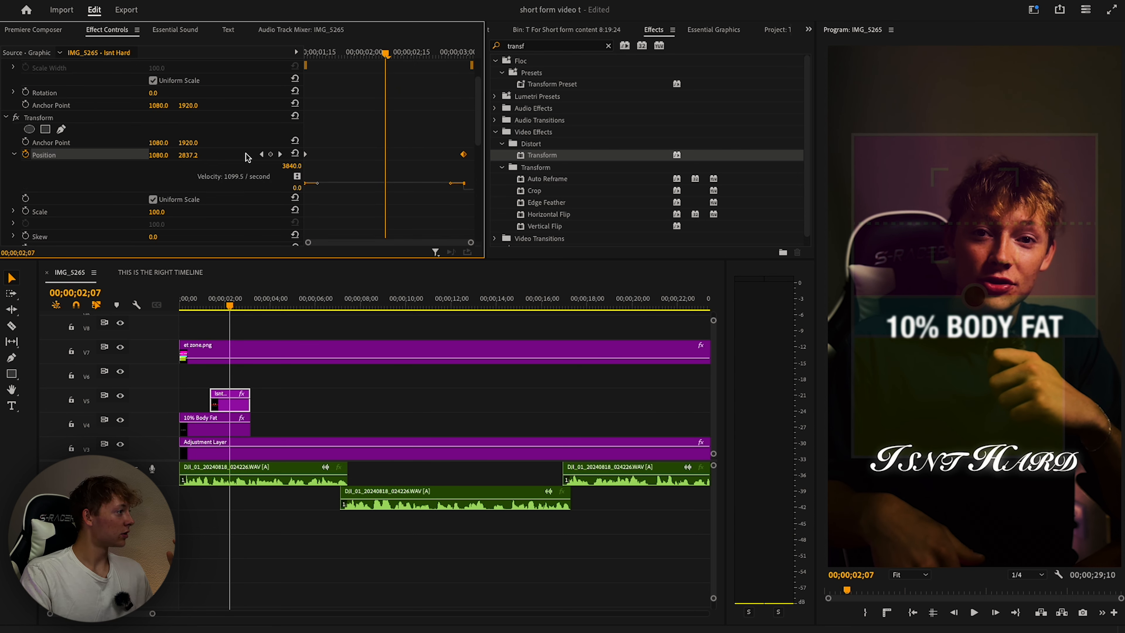
{"action": "scroll", "coordinate": [468, 123], "scroll_direction": "down", "scroll_amount": 2}
{"action": "scroll", "coordinate": [465, 120], "scroll_direction": "up", "scroll_amount": 1}
{"action": "left_click_drag", "start_coordinate": [461, 114], "coordinate": [305, 177]}
{"action": "right_click", "coordinate": [308, 146]}
{"action": "mouse_move", "coordinate": [362, 259]}
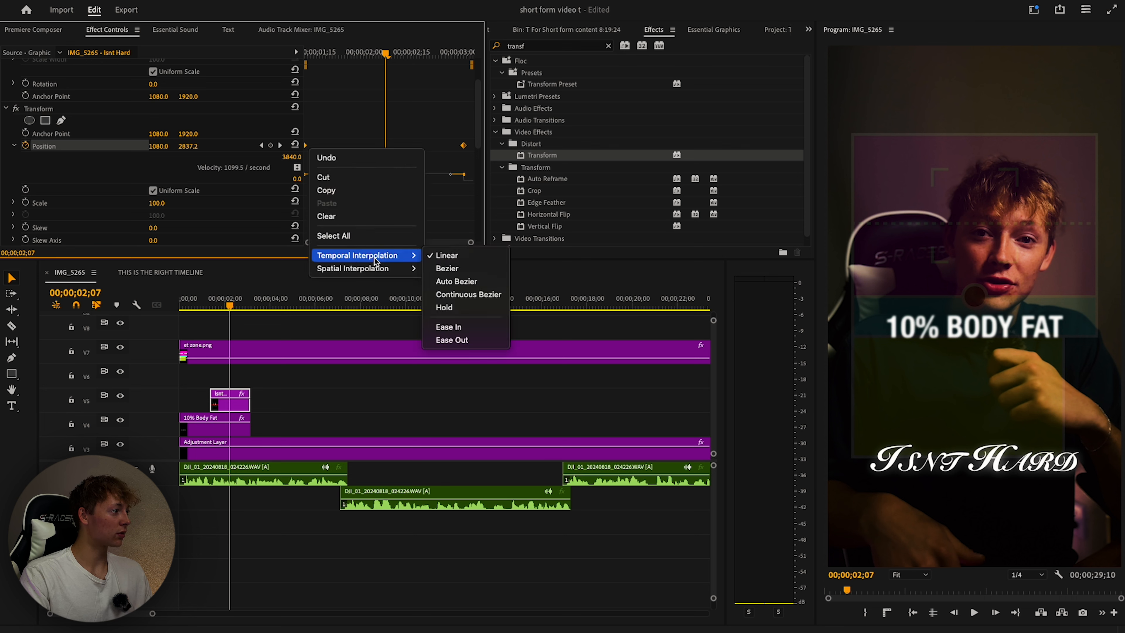
{"action": "left_click", "coordinate": [448, 327]}
{"action": "scroll", "coordinate": [316, 202], "scroll_direction": "up", "scroll_amount": 1}
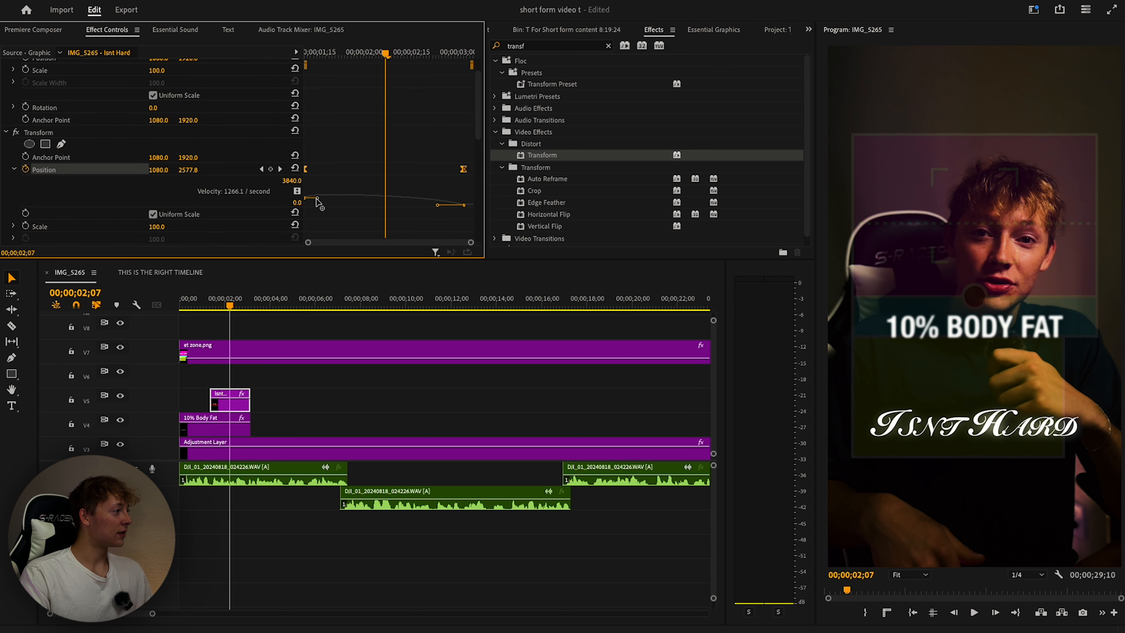
{"action": "left_click_drag", "start_coordinate": [317, 202], "coordinate": [313, 172]}
{"action": "left_click_drag", "start_coordinate": [390, 53], "coordinate": [255, 66]}
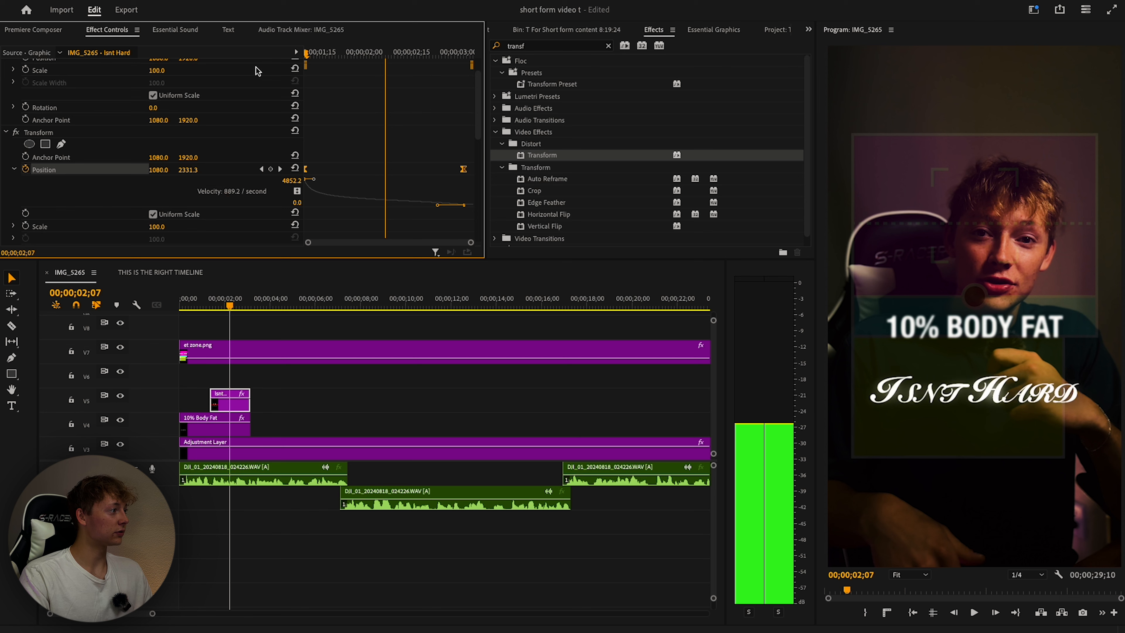
Preview the eased slide-up animation from the clip start.
{"action": "key", "text": "space"}
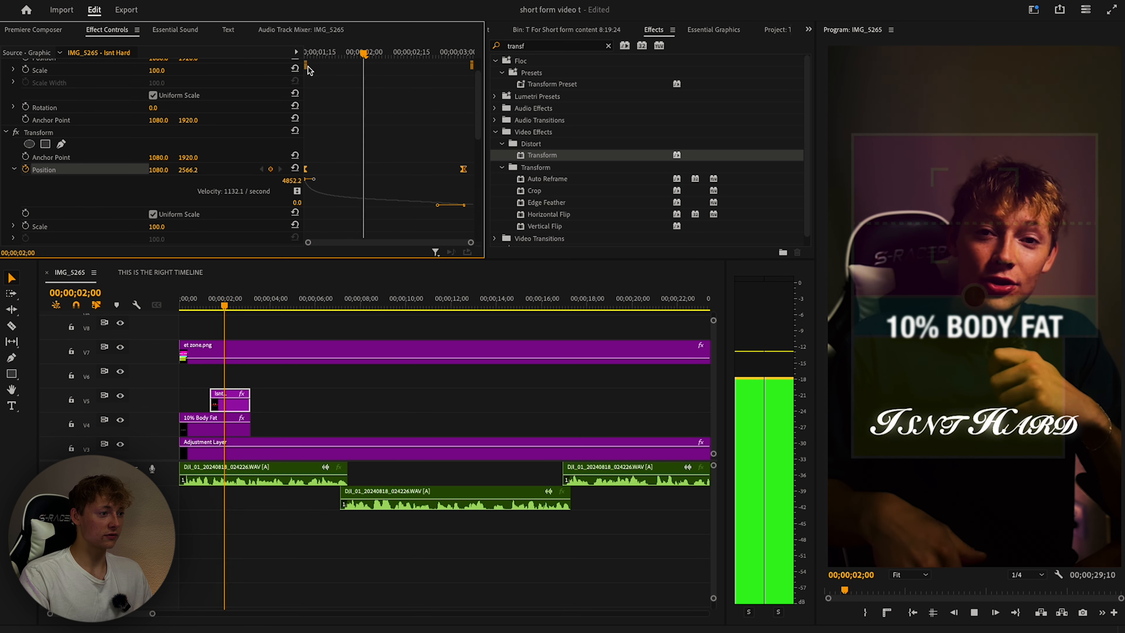
{"action": "key", "text": "space"}
{"action": "left_click_drag", "start_coordinate": [404, 52], "coordinate": [167, 69]}
{"action": "key", "text": "space"}
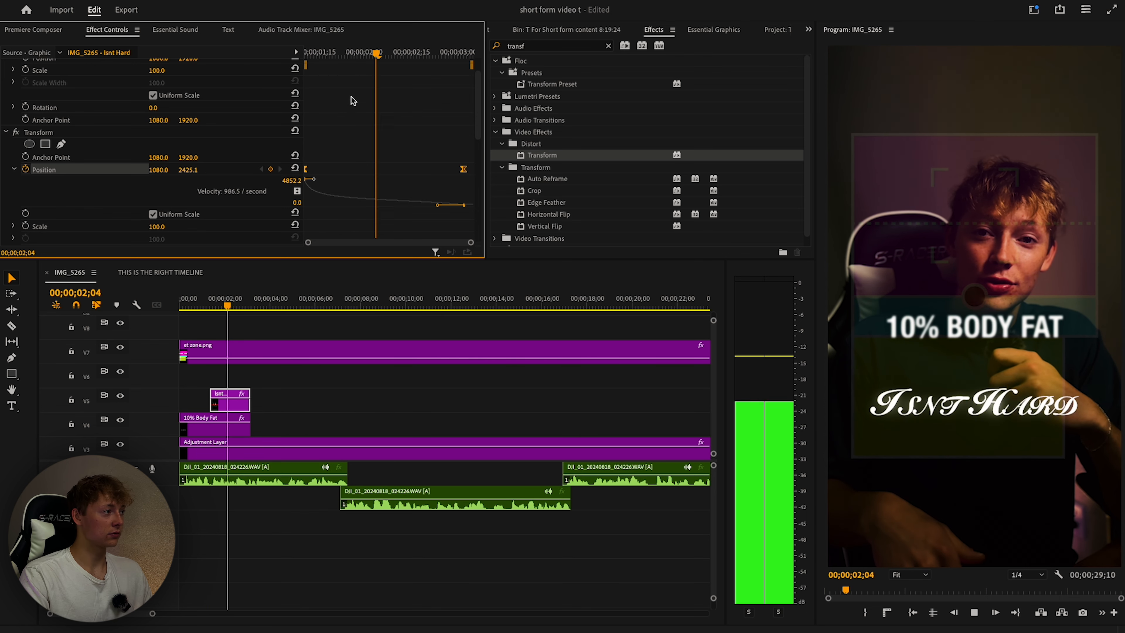
{"action": "key", "text": "space"}
{"action": "left_click_drag", "start_coordinate": [386, 53], "coordinate": [303, 62]}
{"action": "key", "text": "space"}
{"action": "key", "text": "space"}
Set a custom 360 shutter angle for motion blur and preview the result.
{"action": "key", "text": "space"}
{"action": "scroll", "coordinate": [174, 194], "scroll_direction": "down", "scroll_amount": 4}
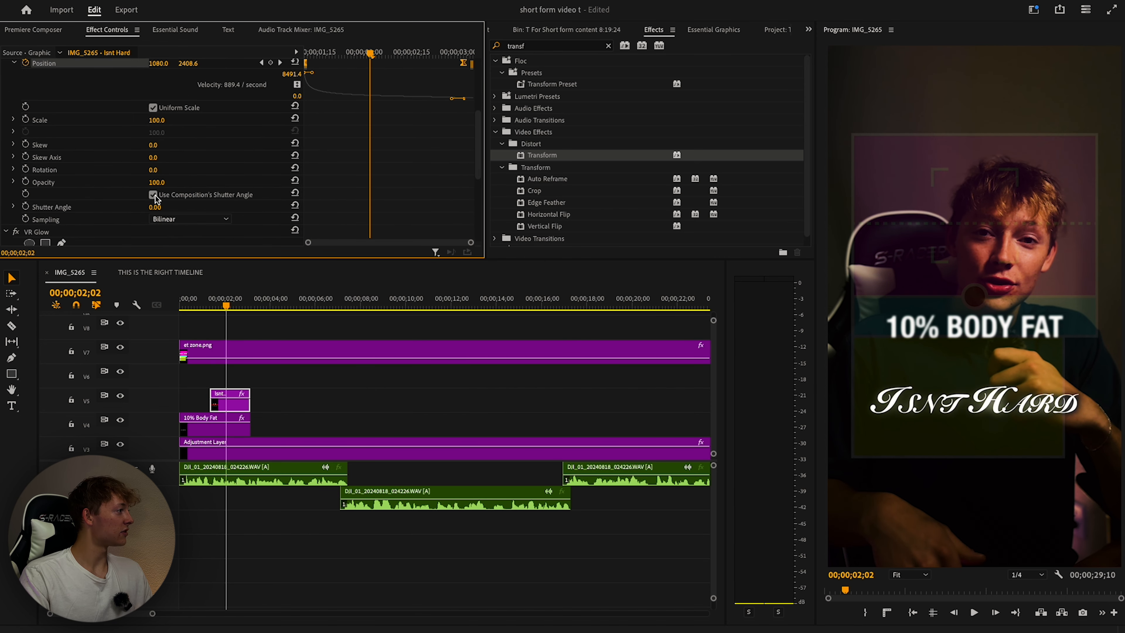
{"action": "left_click_drag", "start_coordinate": [155, 207], "coordinate": [314, 207]}
{"action": "left_click_drag", "start_coordinate": [369, 52], "coordinate": [304, 60]}
{"action": "key", "text": "space"}
{"action": "left_click", "coordinate": [182, 303]}
{"action": "key", "text": "space"}
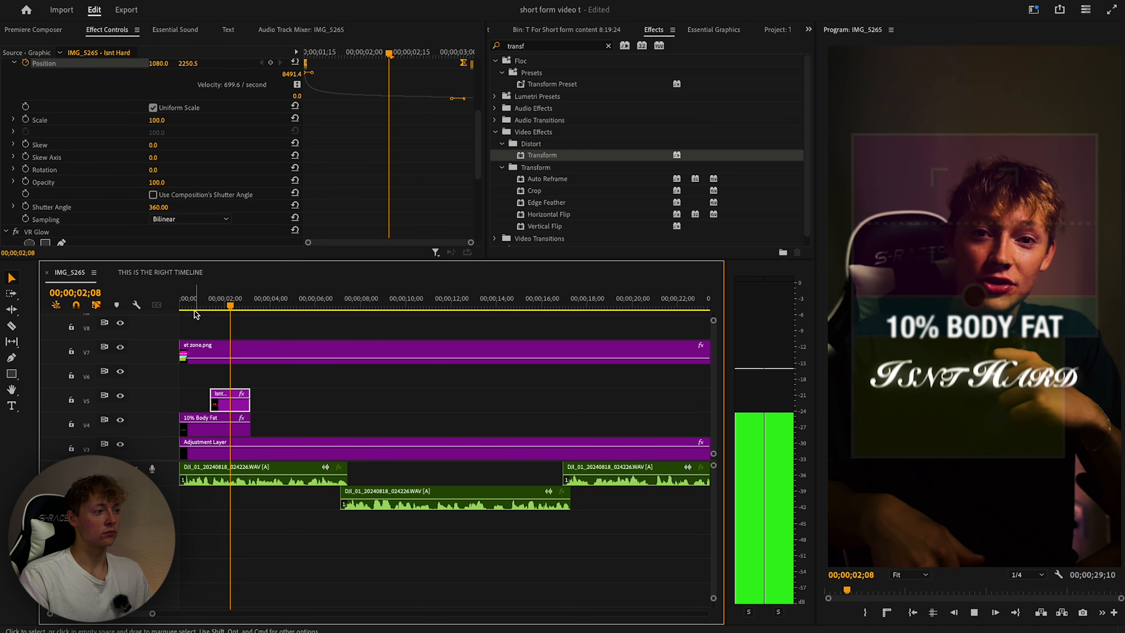
{"action": "left_click", "coordinate": [208, 306]}
Move the end Position keyframe earlier so the slide finishes sooner, then preview it.
{"action": "scroll", "coordinate": [314, 131], "scroll_direction": "up", "scroll_amount": 4}
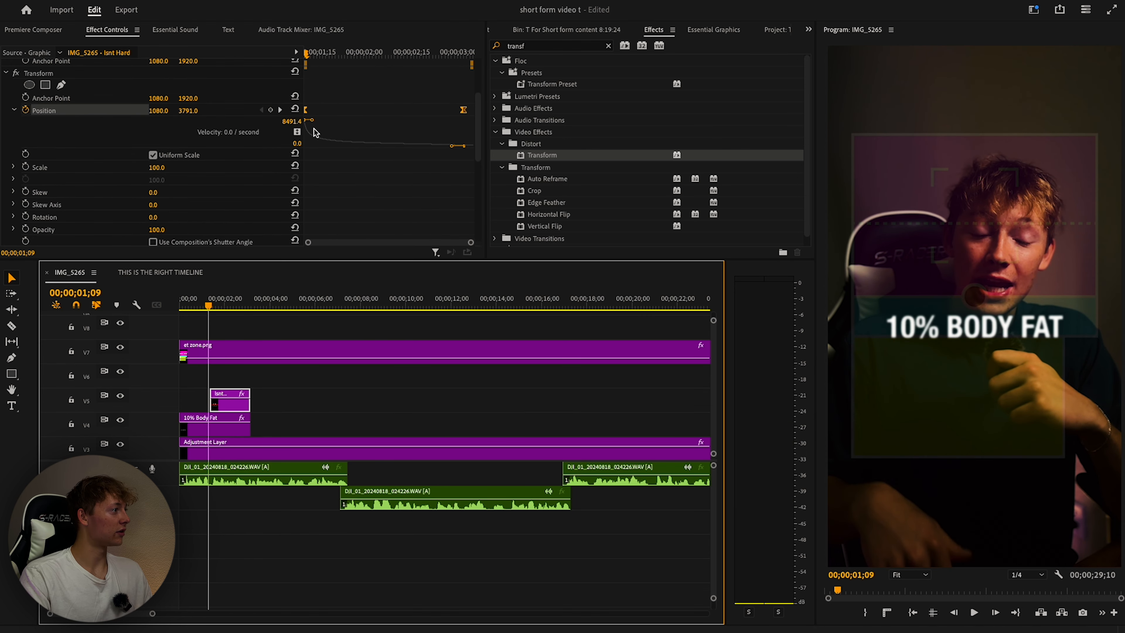
{"action": "left_click", "coordinate": [313, 158]}
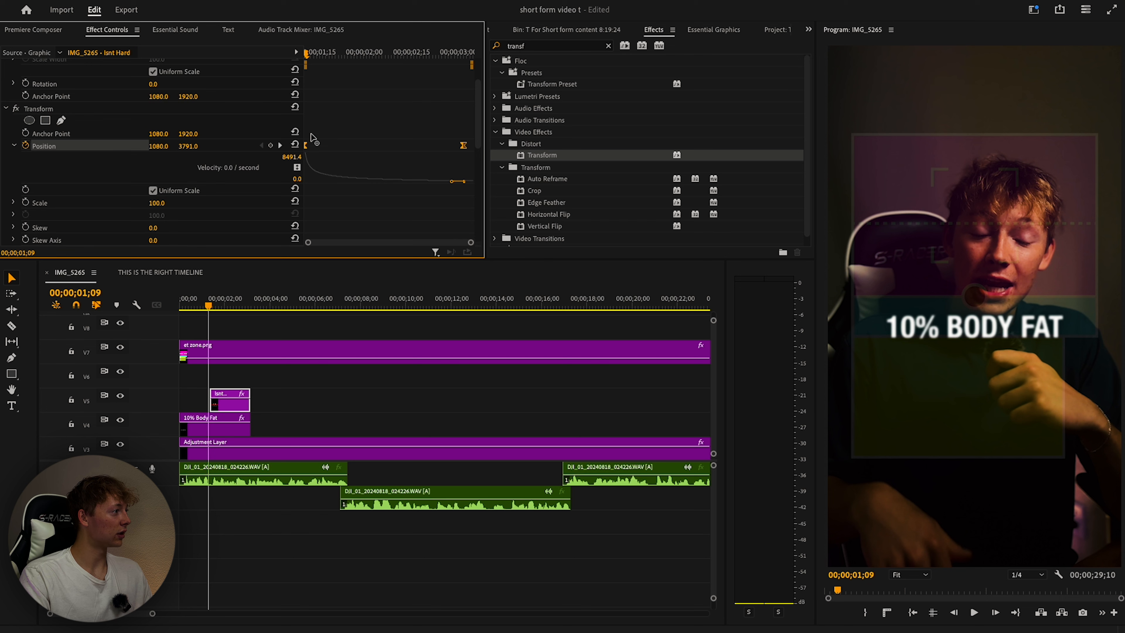
{"action": "left_click", "coordinate": [205, 306]}
{"action": "key", "text": "space"}
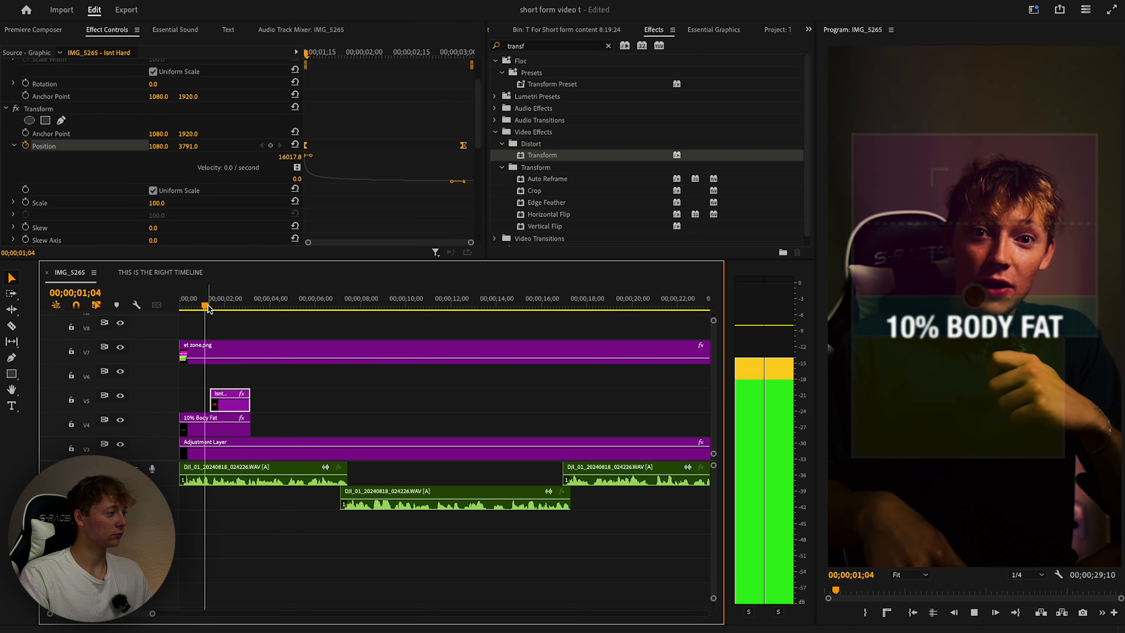
{"action": "key", "text": "space"}
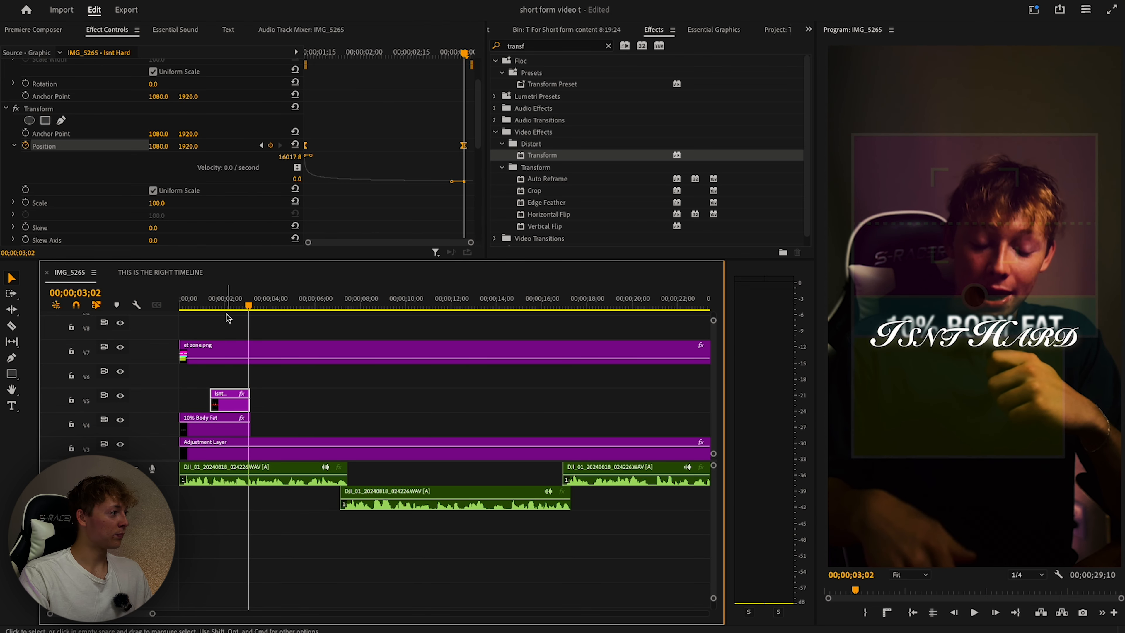
{"action": "left_click_drag", "start_coordinate": [249, 305], "coordinate": [227, 306]}
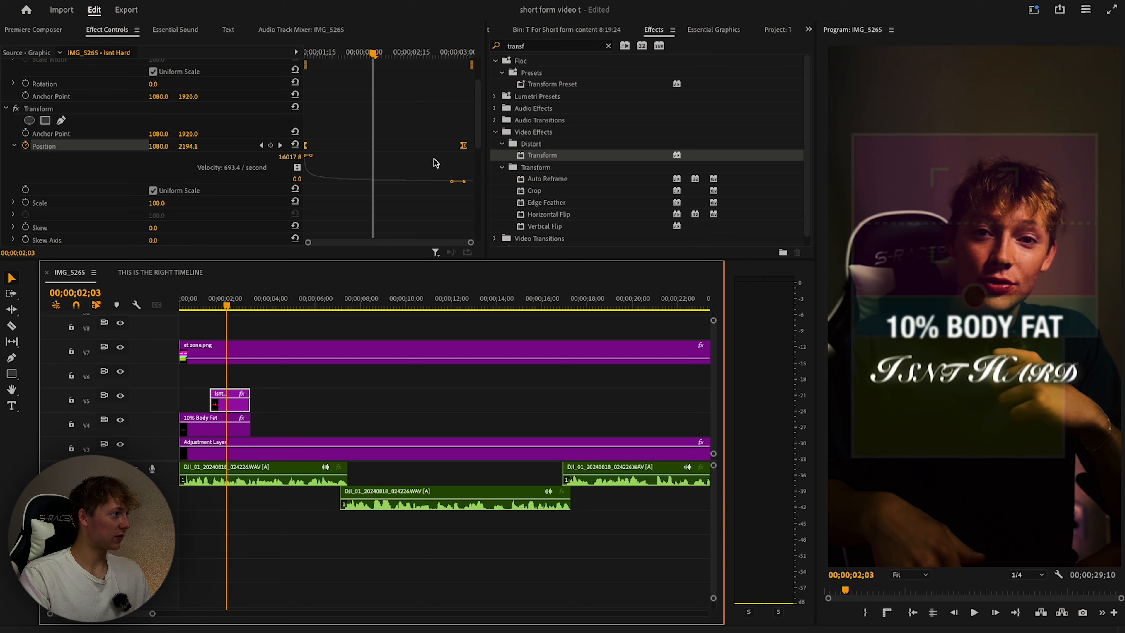
{"action": "left_click_drag", "start_coordinate": [464, 145], "coordinate": [432, 149]}
{"action": "left_click_drag", "start_coordinate": [373, 49], "coordinate": [216, 69]}
{"action": "key", "text": "space"}
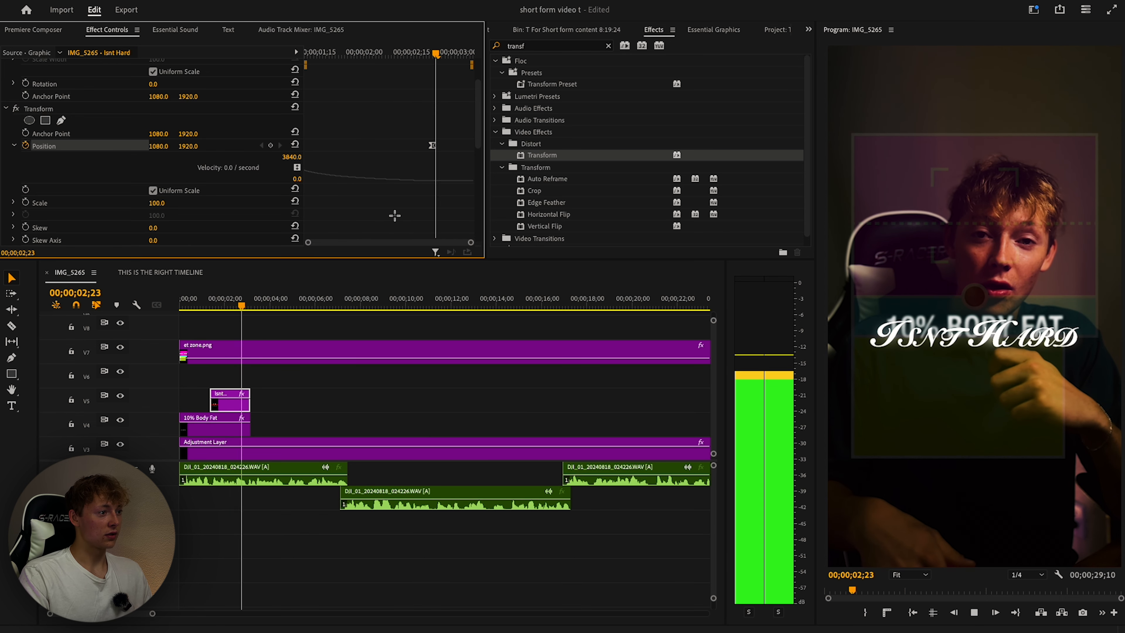
{"action": "key", "text": "space"}
Replay the caption animation, then reselect the Isnt Hard clip on V5 at 02;29.
{"action": "left_click", "coordinate": [449, 67]}
{"action": "left_click_drag", "start_coordinate": [472, 53], "coordinate": [304, 59]}
{"action": "key", "text": "space"}
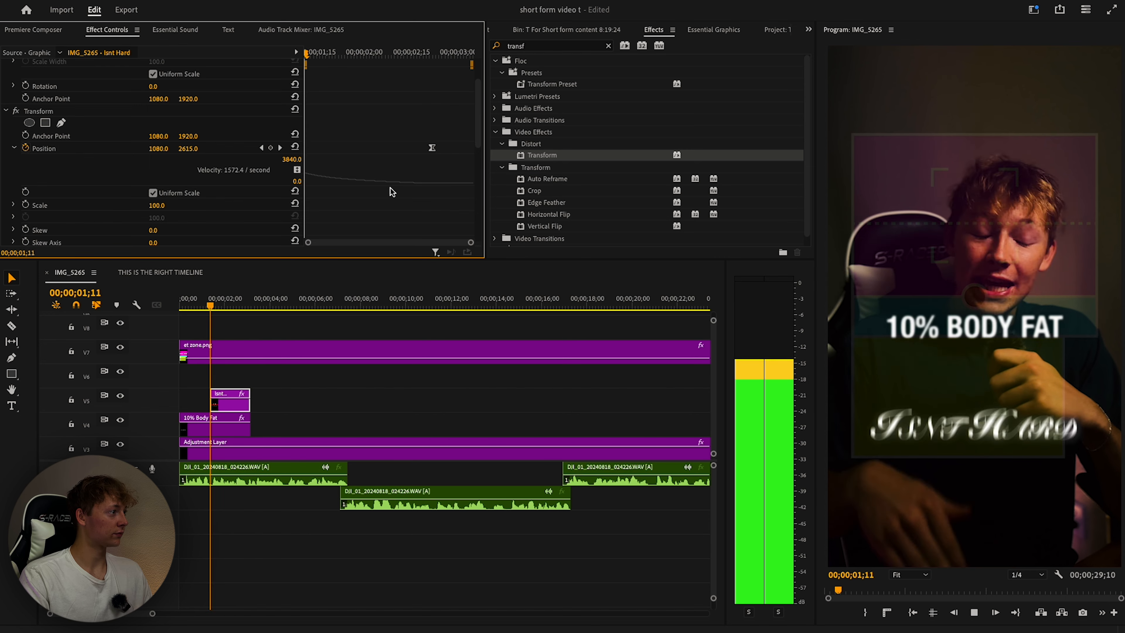
{"action": "left_click_drag", "start_coordinate": [416, 53], "coordinate": [305, 58]}
{"action": "key", "text": "space"}
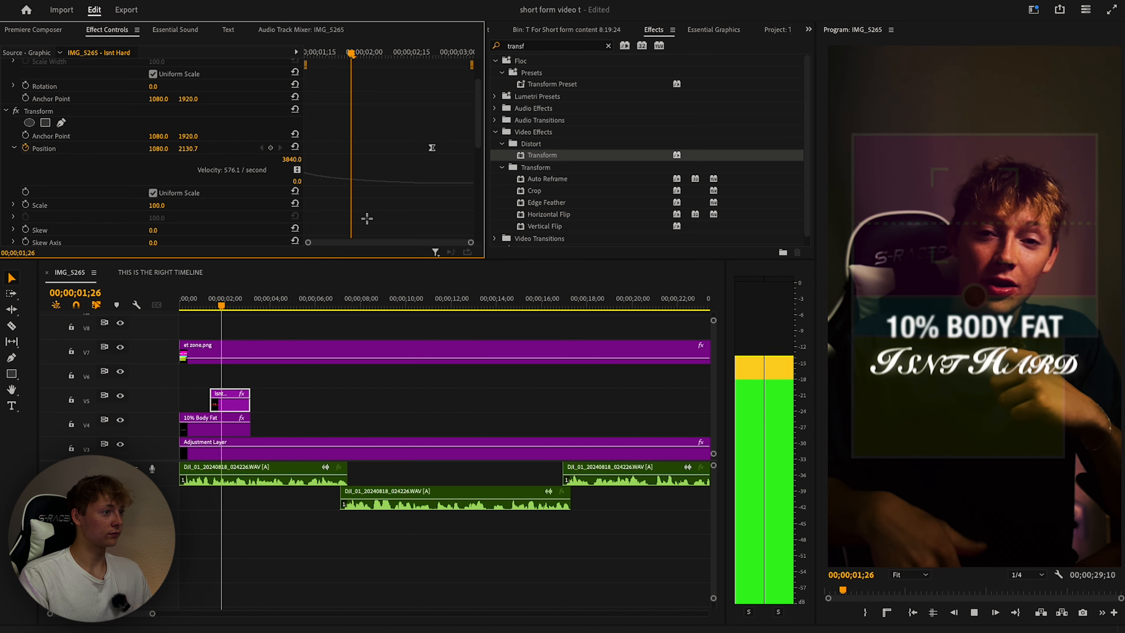
{"action": "left_click_drag", "start_coordinate": [387, 52], "coordinate": [304, 60]}
{"action": "key", "text": "space"}
{"action": "left_click", "coordinate": [319, 387]}
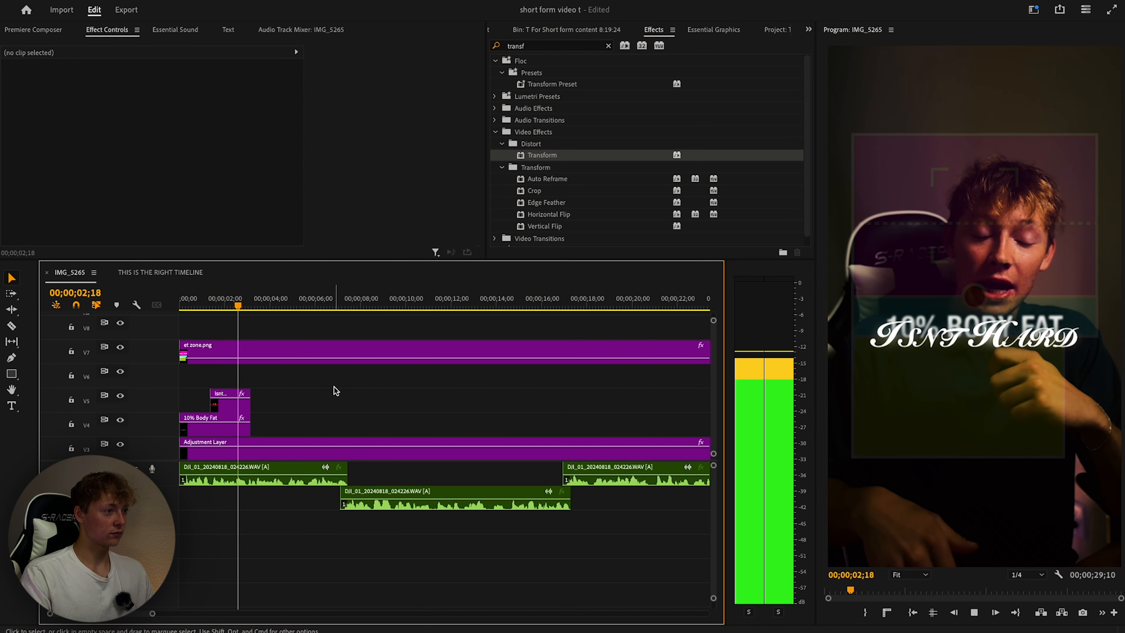
{"action": "left_click", "coordinate": [248, 311]}
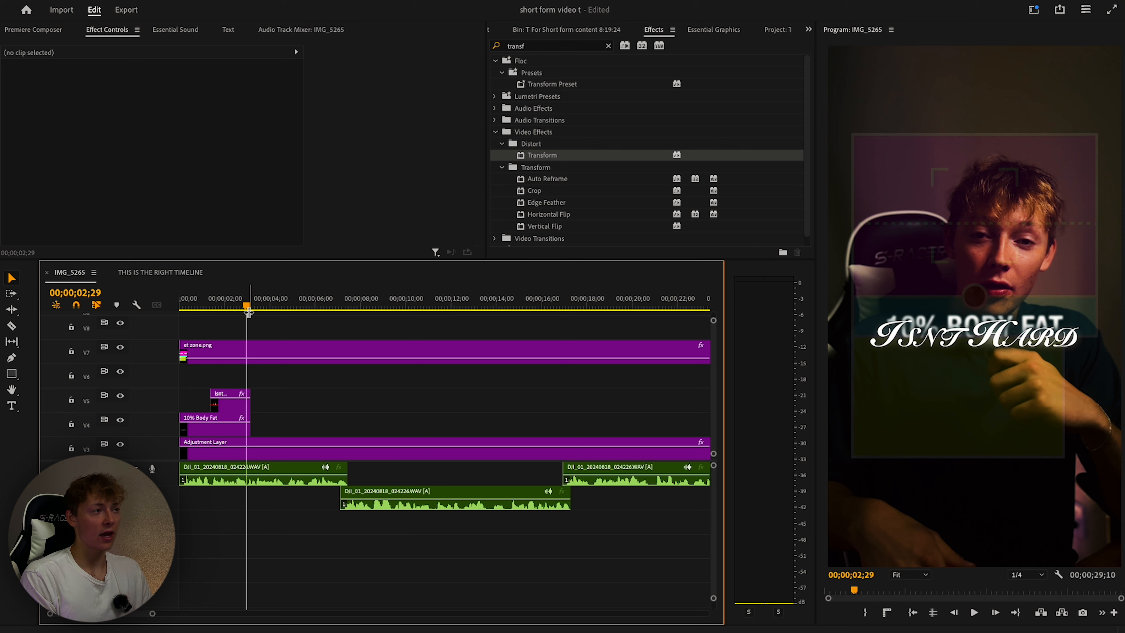
{"action": "left_click", "coordinate": [231, 401]}
Replace the Transform effect with the TR - Slide in Up & Down Out preset.
{"action": "scroll", "coordinate": [88, 133], "scroll_direction": "down", "scroll_amount": 3}
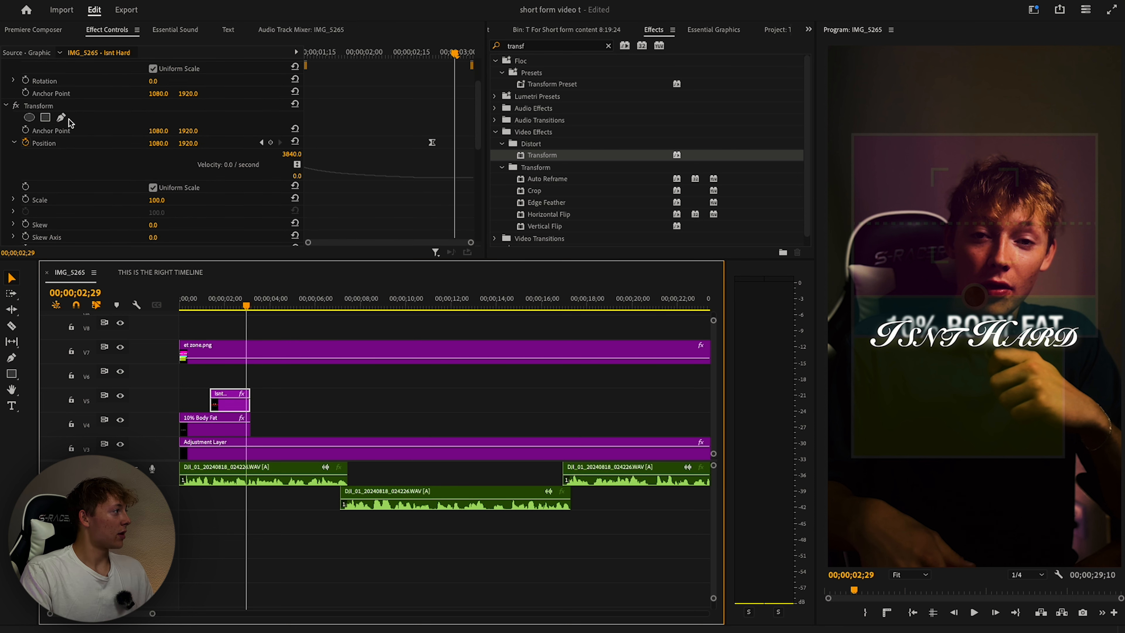
{"action": "left_click", "coordinate": [85, 106]}
{"action": "key", "text": "Delete"}
{"action": "key", "text": "shift+7"}
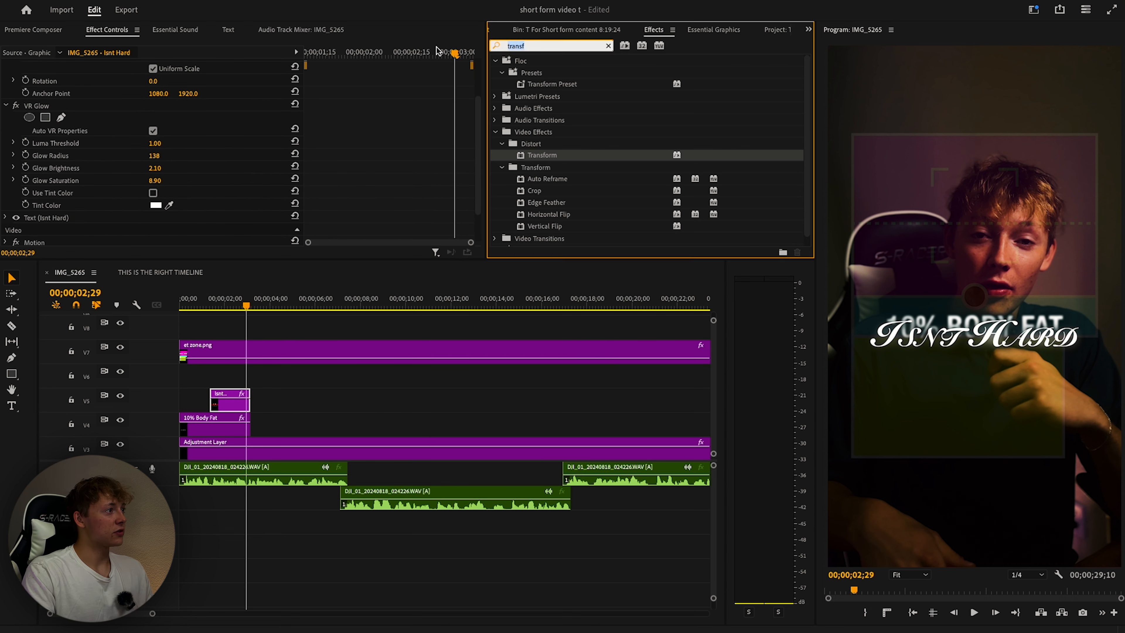
{"action": "type", "text": "slide"}
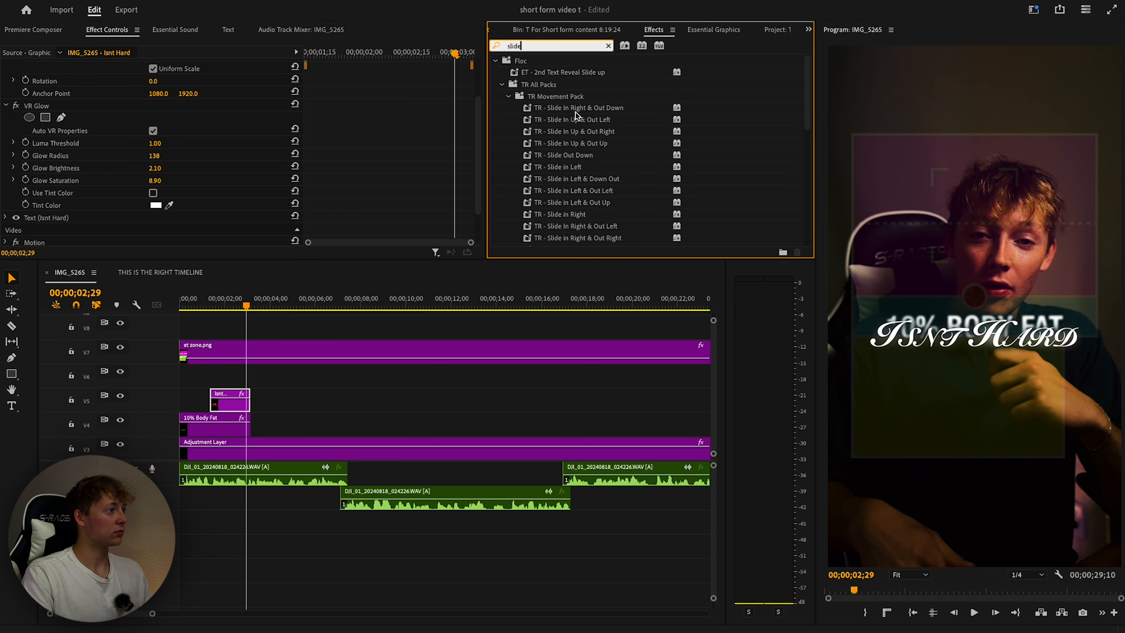
{"action": "type", "text": " in up"}
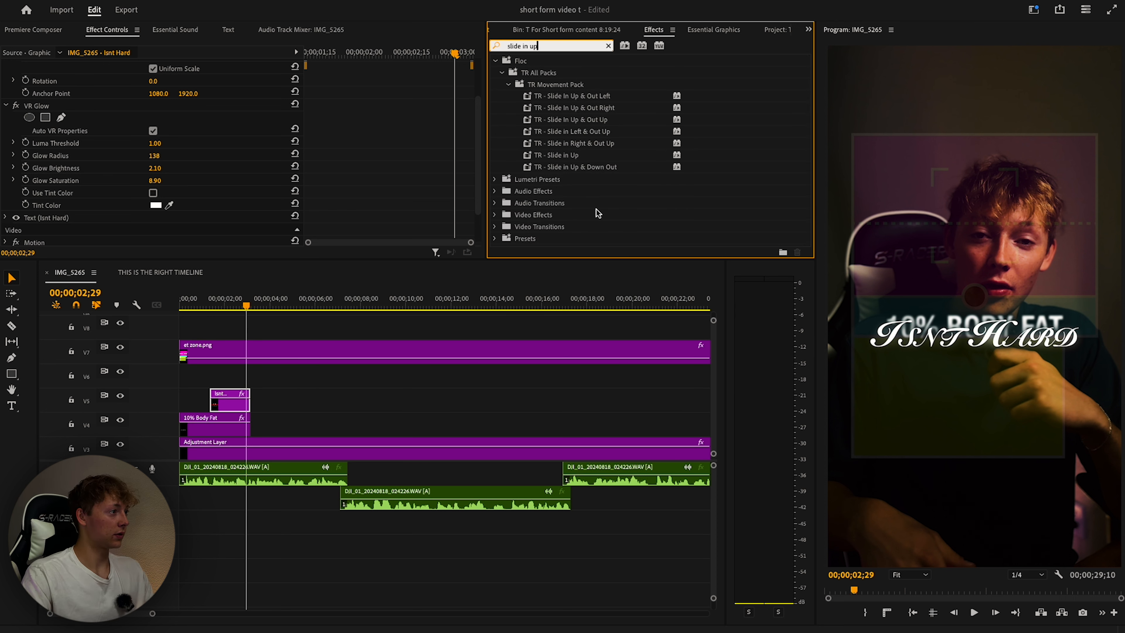
{"action": "left_click_drag", "start_coordinate": [602, 172], "coordinate": [230, 401]}
Preview the preset and delete its final Position keyframe.
{"action": "left_click_drag", "start_coordinate": [180, 306], "coordinate": [212, 305]}
{"action": "key", "text": "space"}
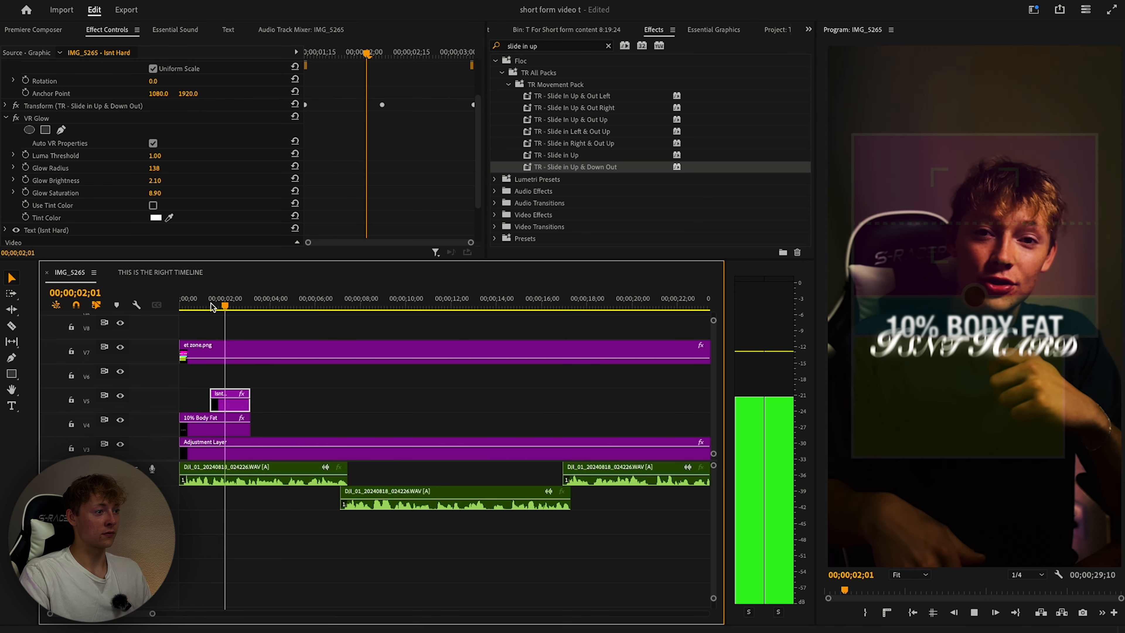
{"action": "key", "text": "space"}
{"action": "left_click", "coordinate": [5, 105]}
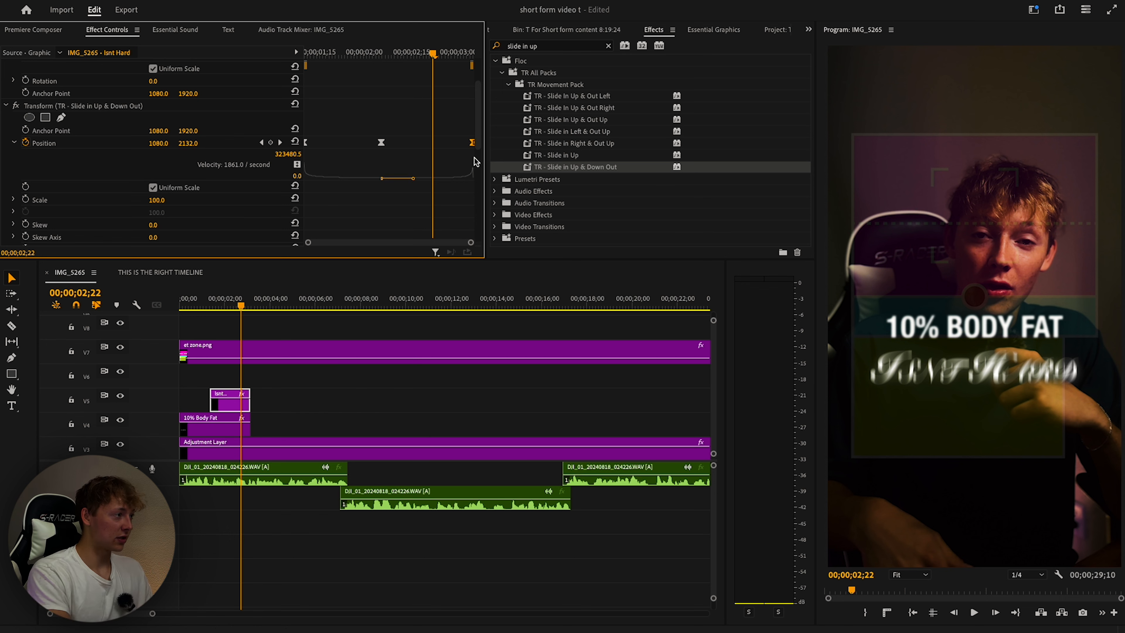
{"action": "key", "text": "Delete"}
Replay the captions to check Isnt Hard settles at 1080, 1920 over 10% BODY FAT.
{"action": "key", "text": "Up"}
{"action": "key", "text": "space"}
{"action": "left_click", "coordinate": [205, 309]}
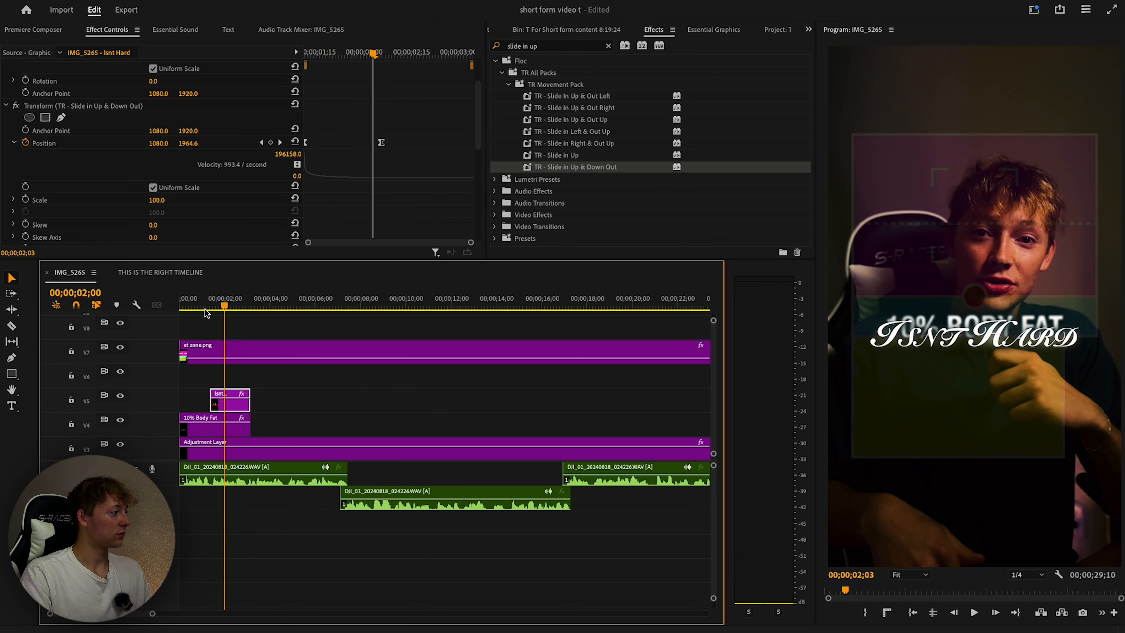
{"action": "key", "text": "Up"}
{"action": "key", "text": "space"}
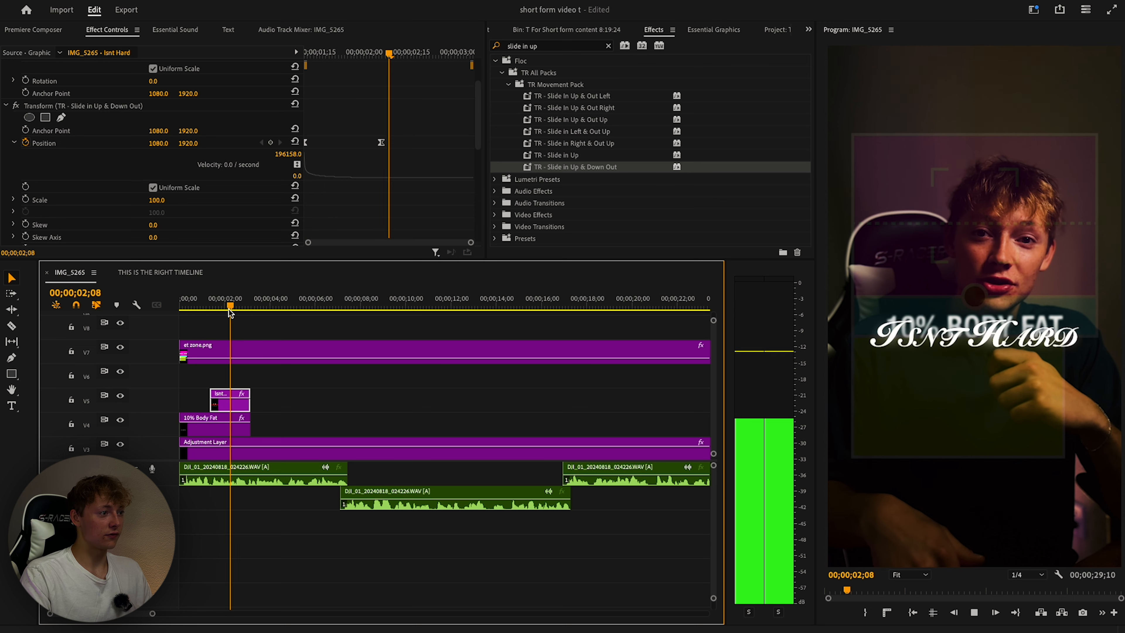
{"action": "key", "text": "space"}
{"action": "scroll", "coordinate": [221, 184], "scroll_direction": "up", "scroll_amount": 5}
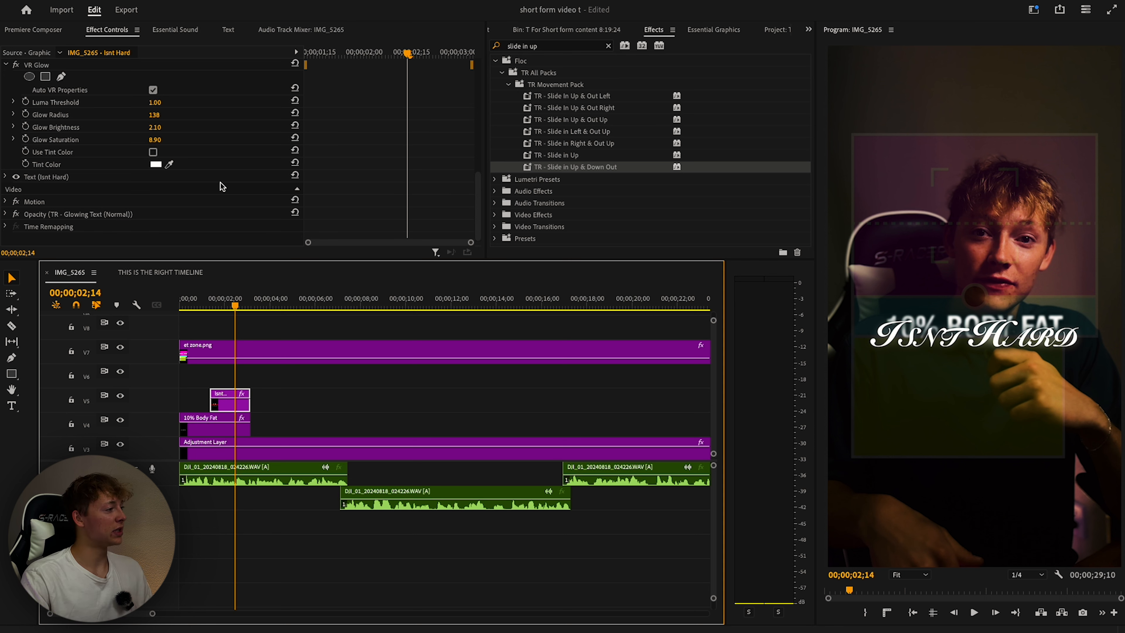
Place an Adjustment Layer from the short form content bin on V6 and trim it to 01;08.
{"action": "left_click", "coordinate": [609, 46]}
{"action": "left_click", "coordinate": [540, 31]}
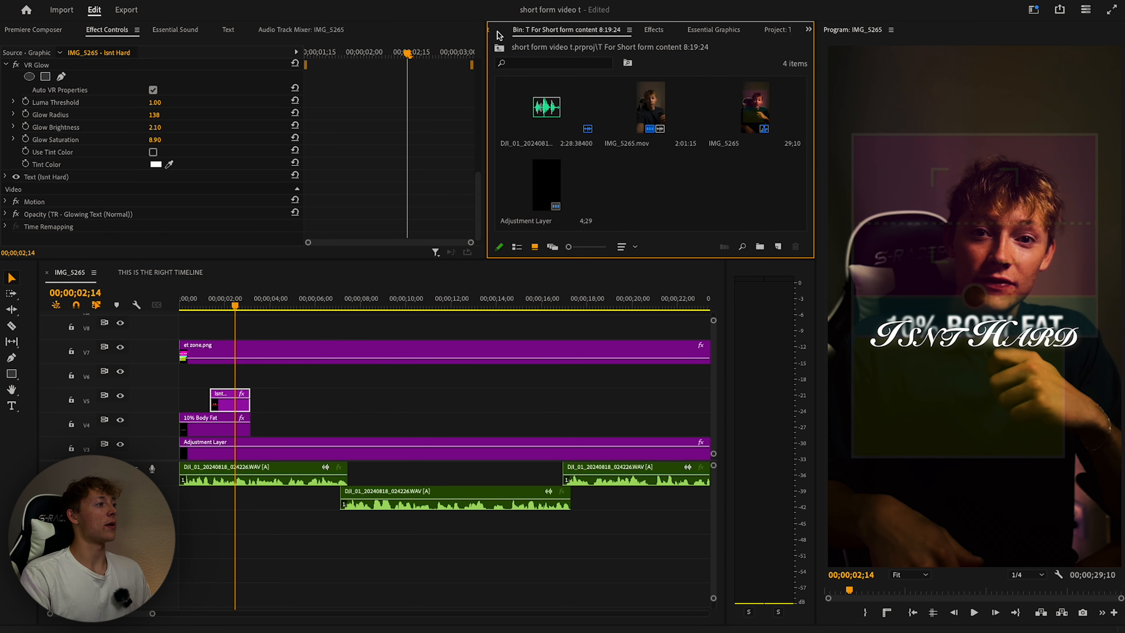
{"action": "left_click", "coordinate": [499, 47]}
{"action": "left_click", "coordinate": [622, 31]}
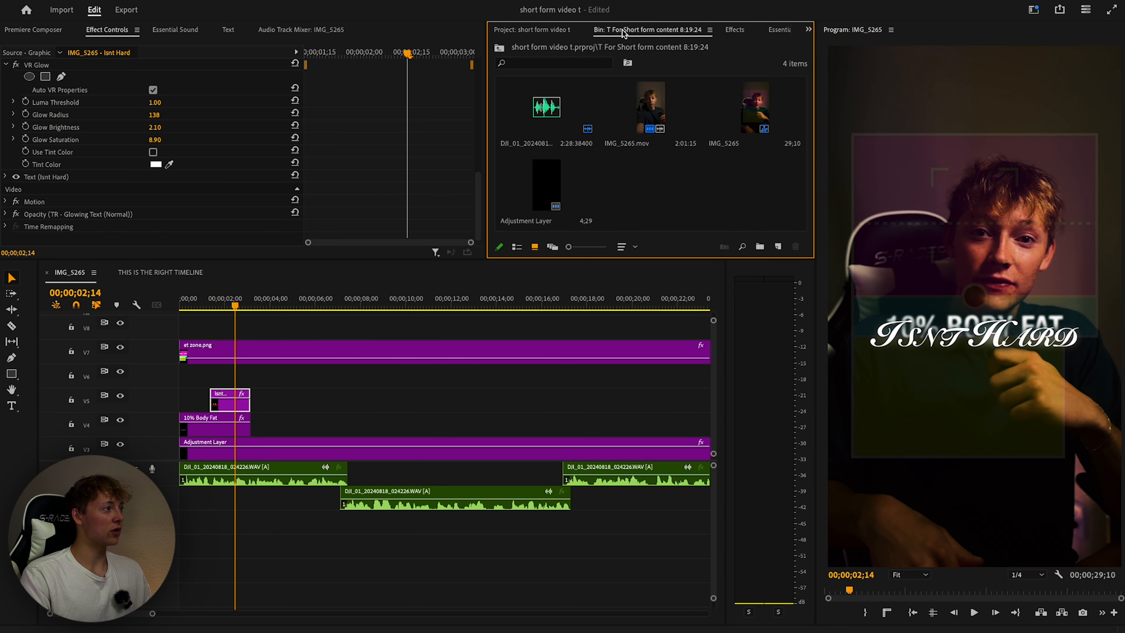
{"action": "left_click_drag", "start_coordinate": [546, 186], "coordinate": [249, 322]}
{"action": "scroll", "coordinate": [288, 388], "scroll_direction": "up", "scroll_amount": 2}
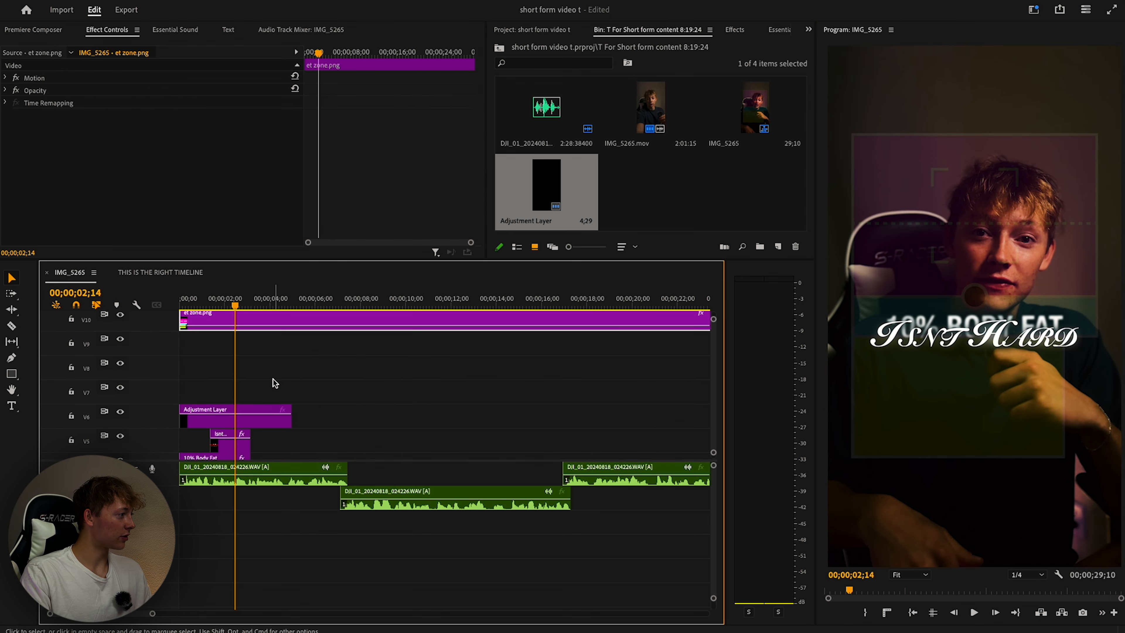
{"action": "scroll", "coordinate": [277, 386], "scroll_direction": "down", "scroll_amount": 3}
{"action": "left_click_drag", "start_coordinate": [178, 312], "coordinate": [208, 306]}
{"action": "key", "text": "w"}
Apply Transform to the adjustment layer and keyframe Scale from 100 at the start to 121 at 00;28.
{"action": "left_click", "coordinate": [734, 29]}
{"action": "left_click", "coordinate": [552, 46]}
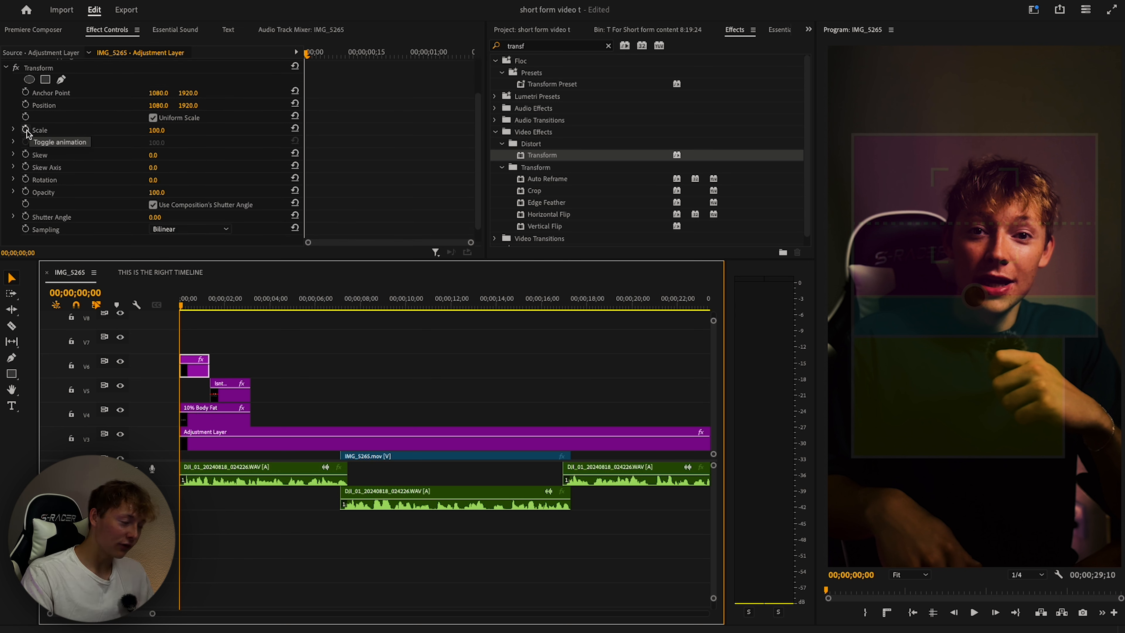
{"action": "left_click", "coordinate": [28, 131]}
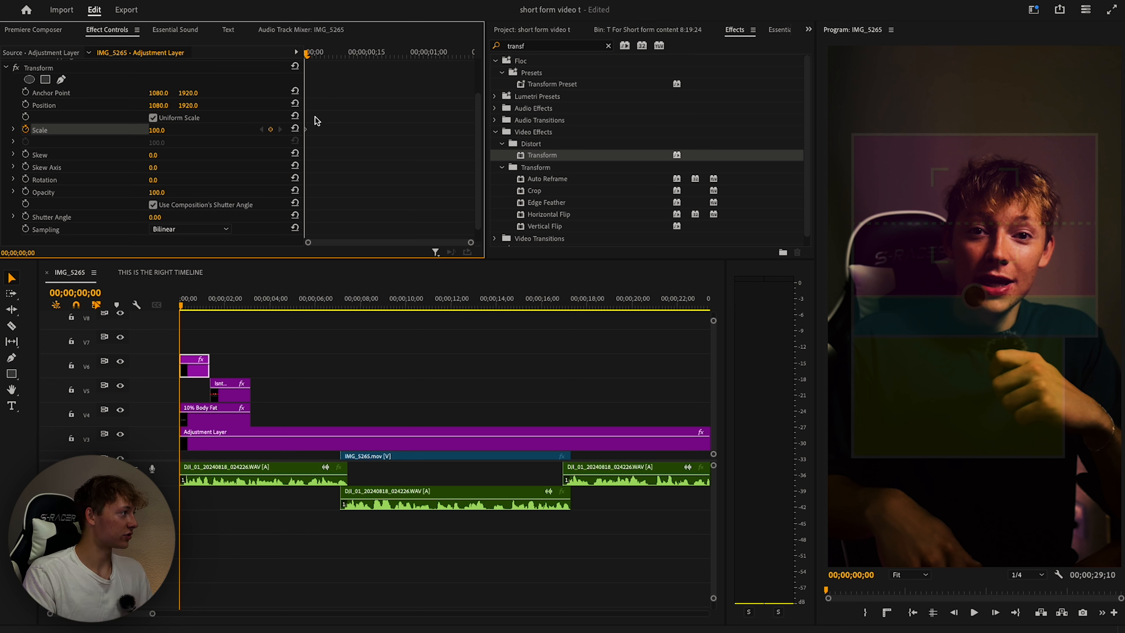
{"action": "key", "text": "space"}
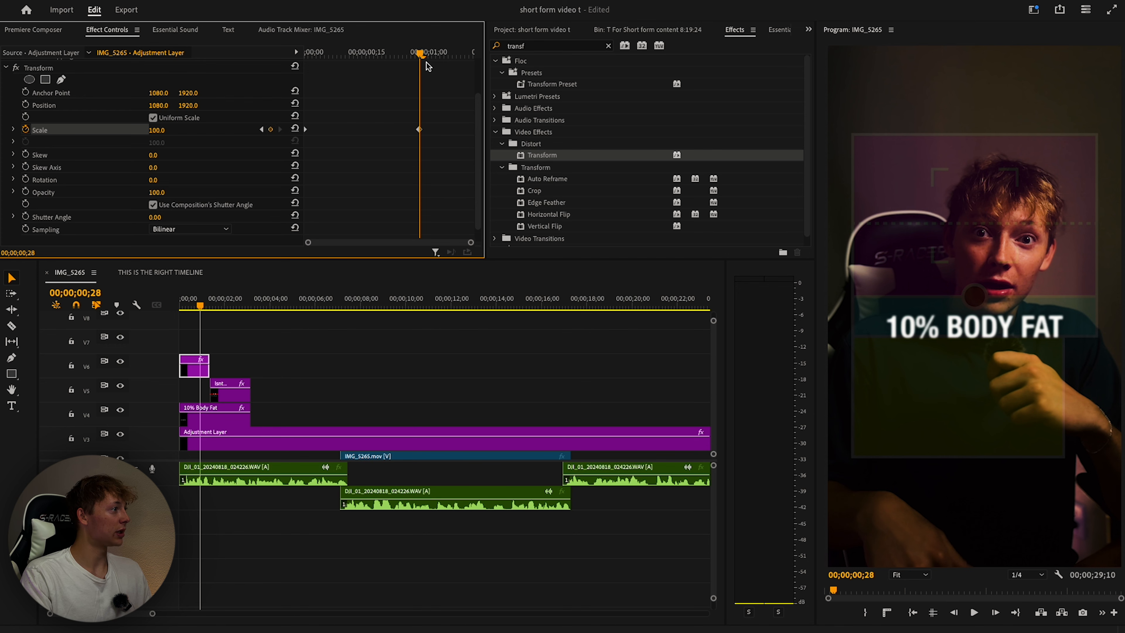
{"action": "key", "text": "space"}
{"action": "left_click", "coordinate": [280, 128]}
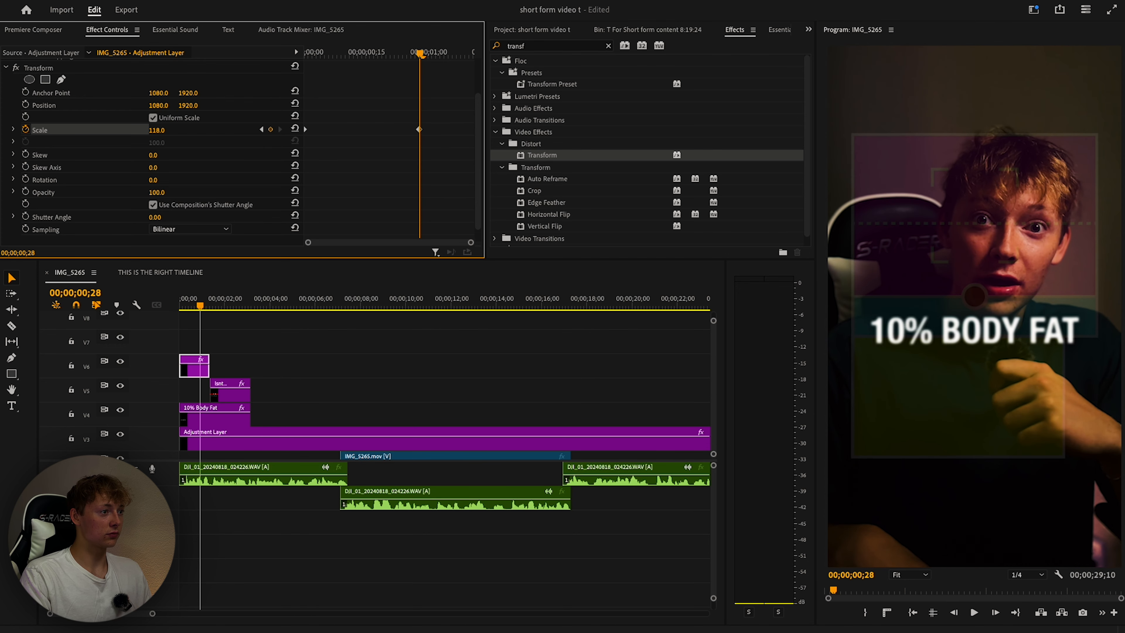
{"action": "left_click", "coordinate": [230, 306]}
{"action": "left_click_drag", "start_coordinate": [233, 305], "coordinate": [233, 306]}
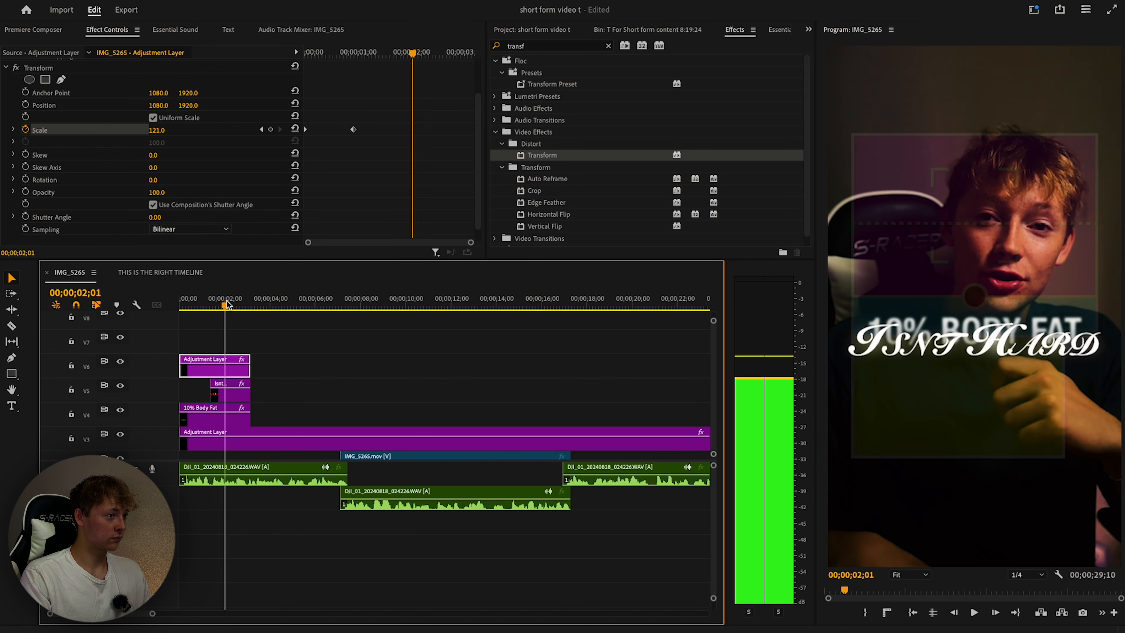
{"action": "key", "text": "space"}
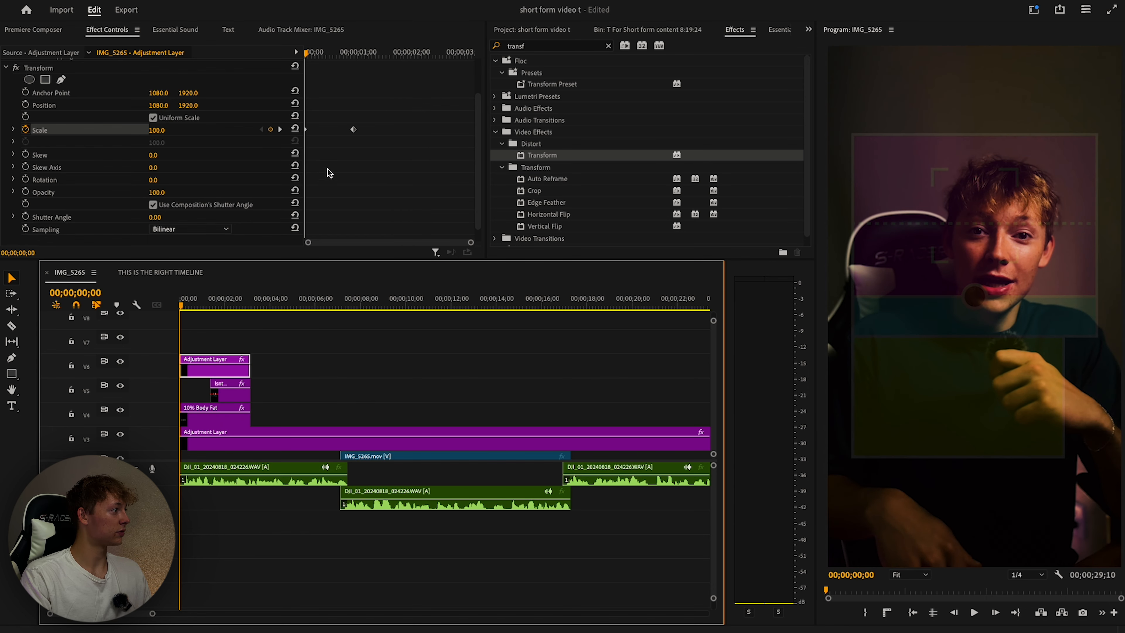
Ease the Scale keyframes in and out so the zoom starts and ends smoothly.
{"action": "left_click", "coordinate": [375, 116]}
{"action": "right_click", "coordinate": [354, 131]}
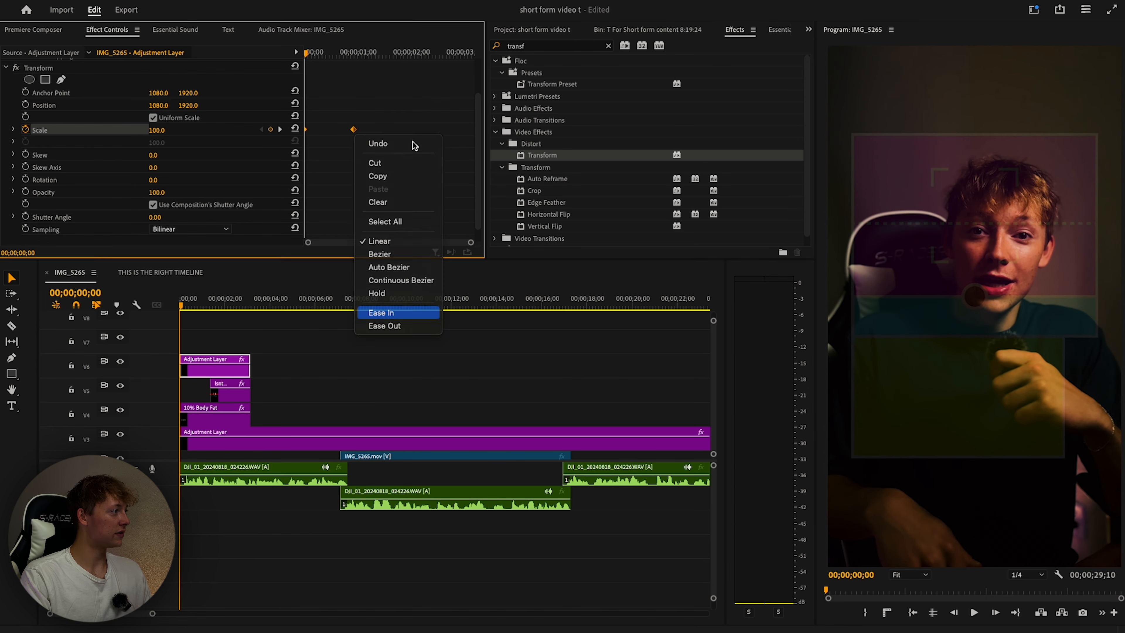
{"action": "left_click", "coordinate": [380, 314]}
{"action": "key", "text": "space"}
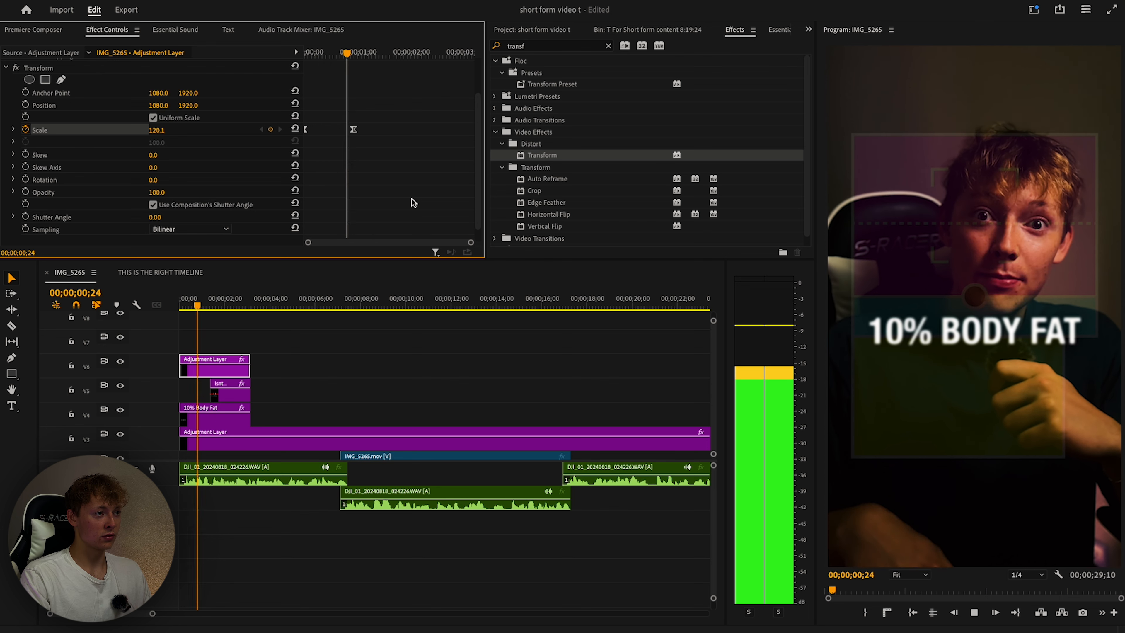
{"action": "left_click", "coordinate": [56, 135]}
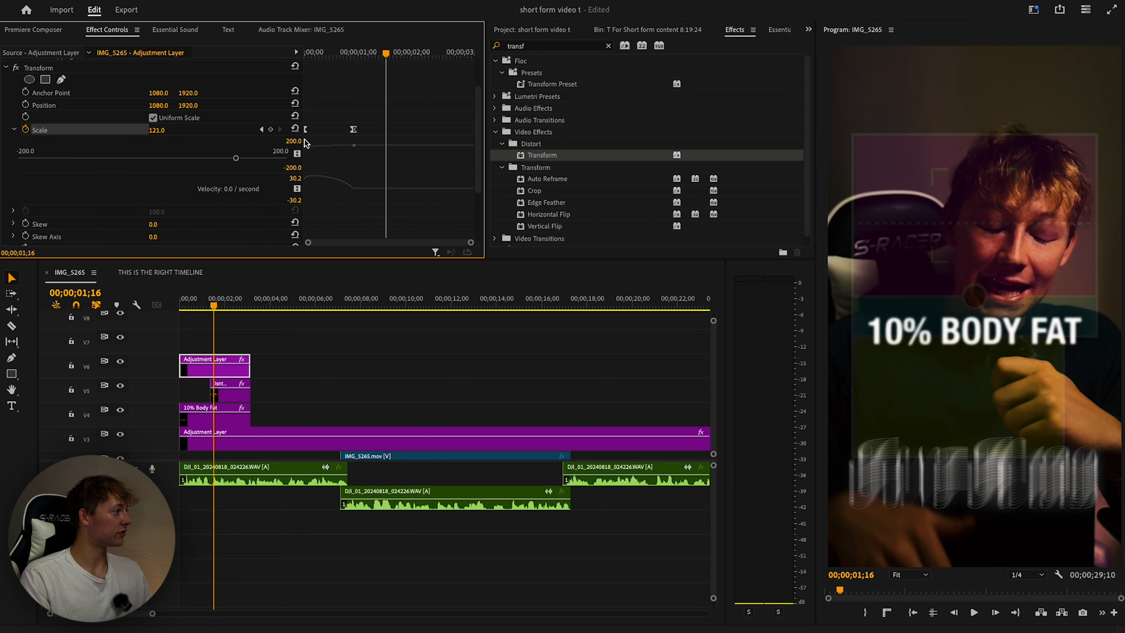
{"action": "left_click_drag", "start_coordinate": [308, 179], "coordinate": [327, 189]}
{"action": "left_click_drag", "start_coordinate": [386, 54], "coordinate": [247, 69]}
{"action": "key", "text": "space"}
{"action": "key", "text": "space"}
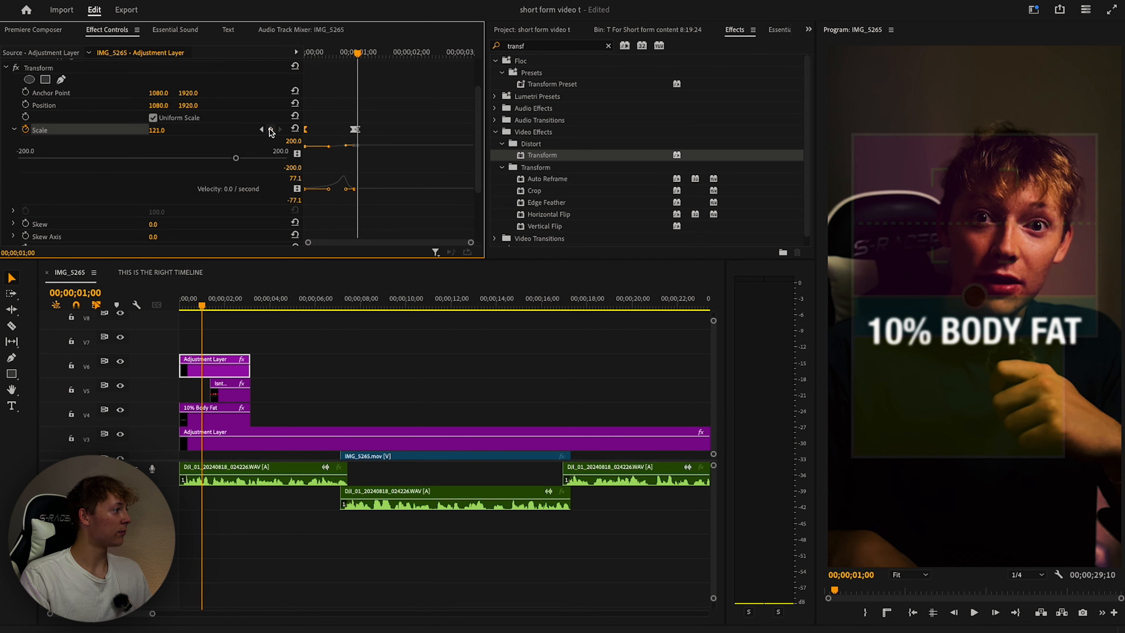
{"action": "left_click_drag", "start_coordinate": [355, 54], "coordinate": [297, 60]}
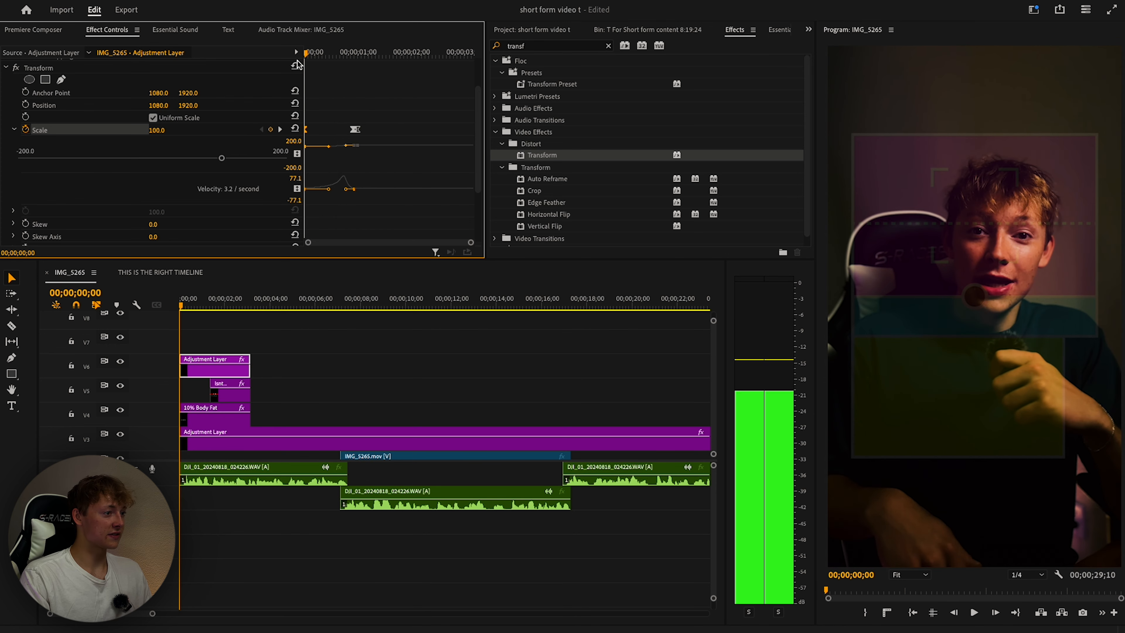
{"action": "key", "text": "space"}
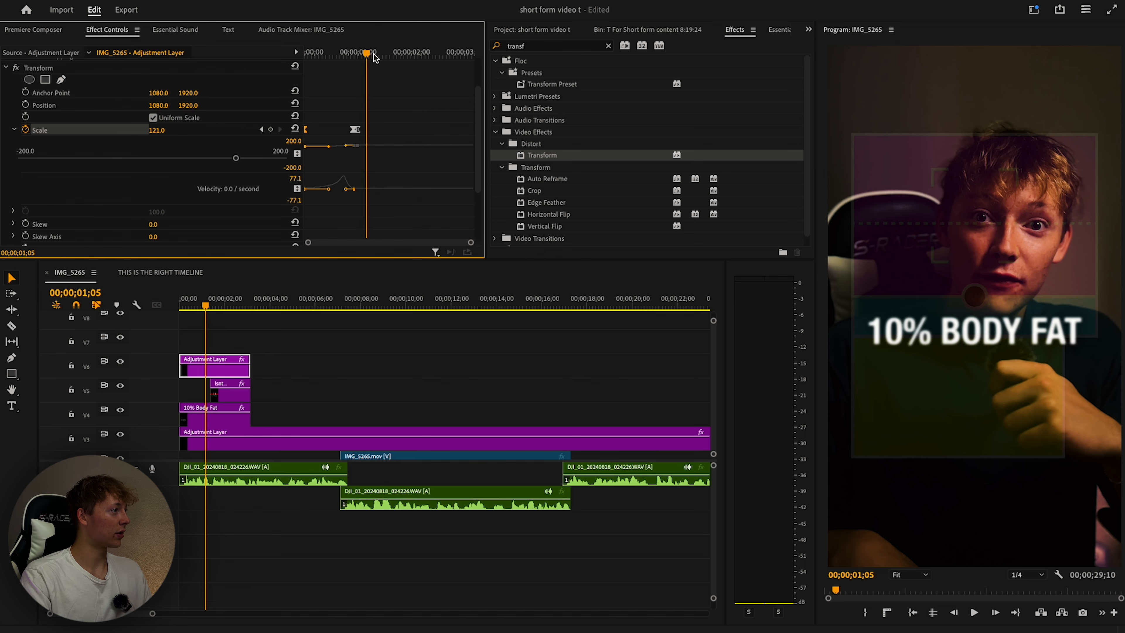
Raise the end Scale to 136 near two seconds, replay the zoom, and open Premiere Composer.
{"action": "left_click", "coordinate": [436, 56]}
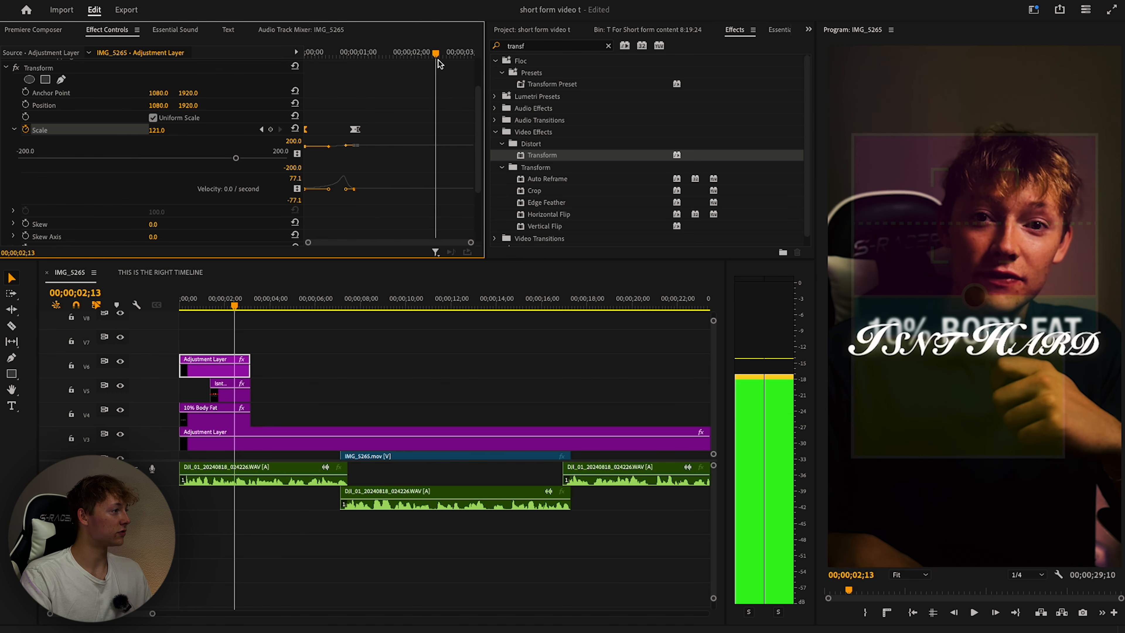
{"action": "left_click_drag", "start_coordinate": [163, 131], "coordinate": [169, 130]}
{"action": "key", "text": "Home"}
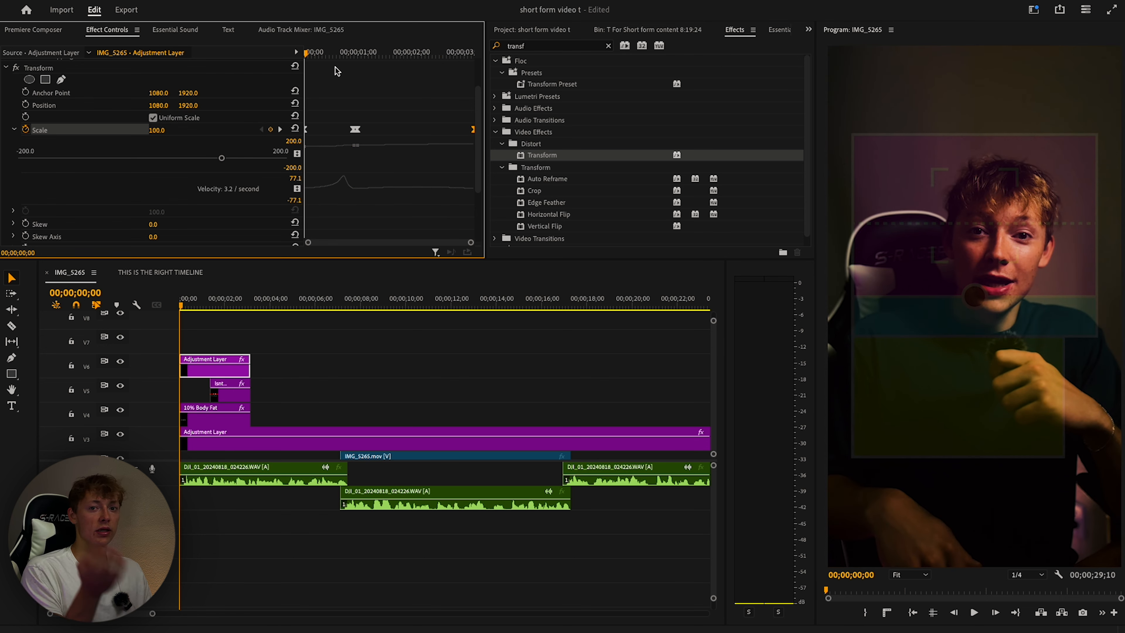
{"action": "key", "text": "space"}
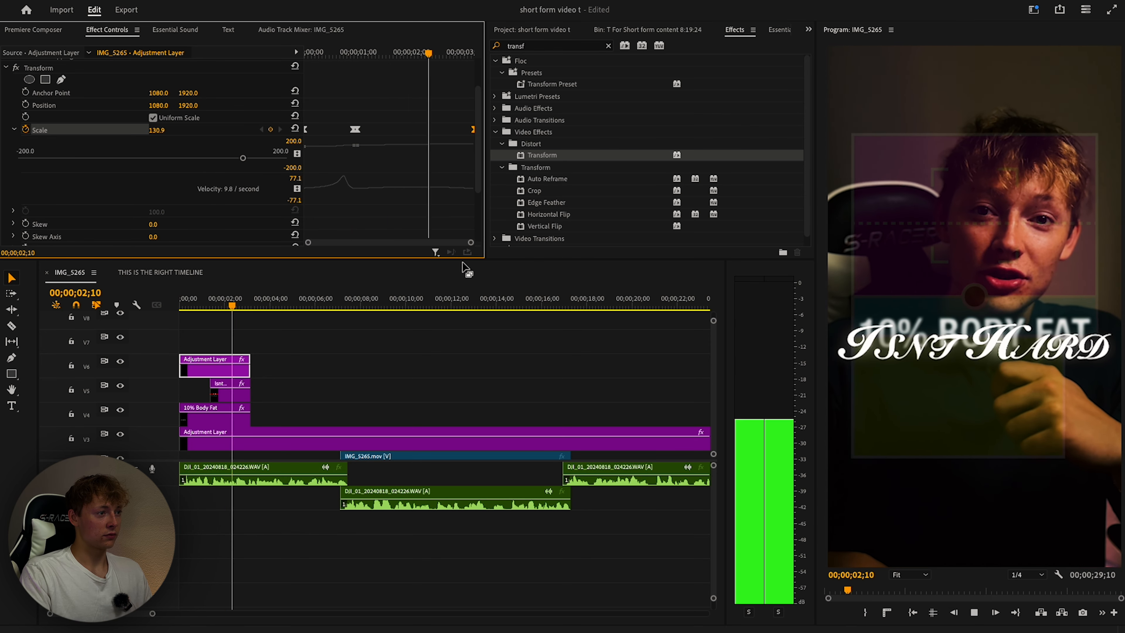
{"action": "left_click", "coordinate": [293, 311]}
{"action": "key", "text": "Home"}
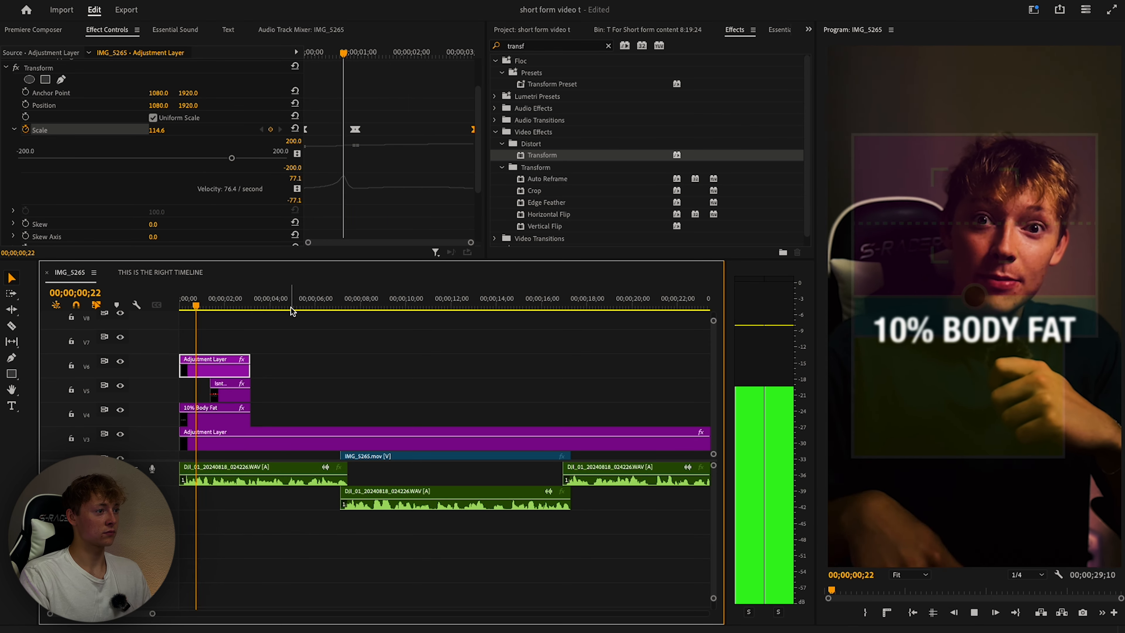
{"action": "key", "text": "Home"}
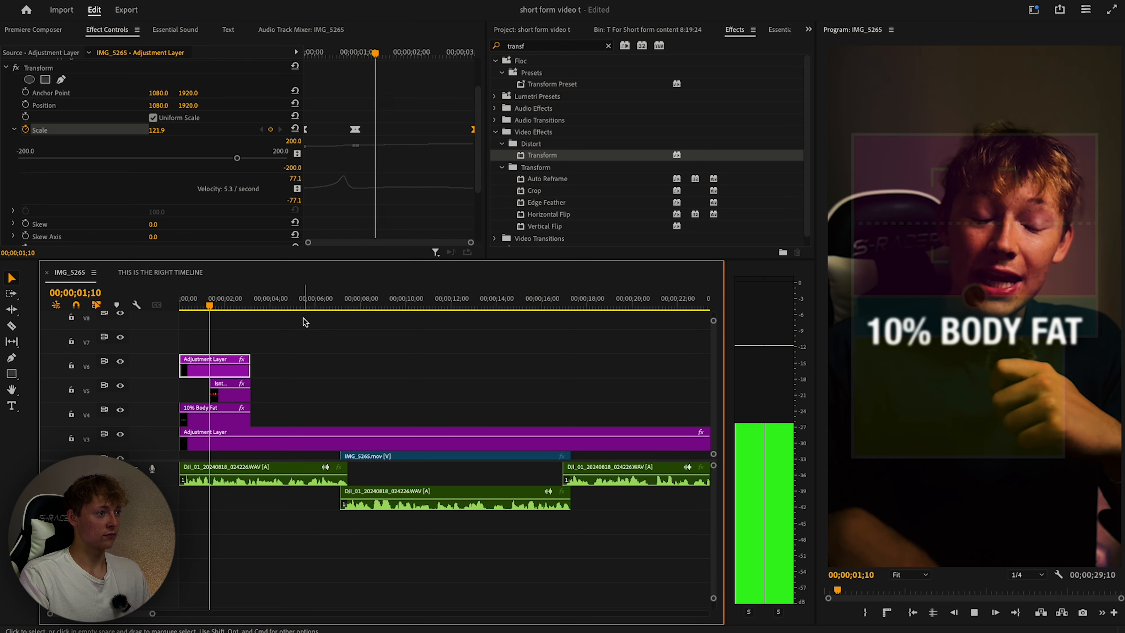
{"action": "key", "text": "space"}
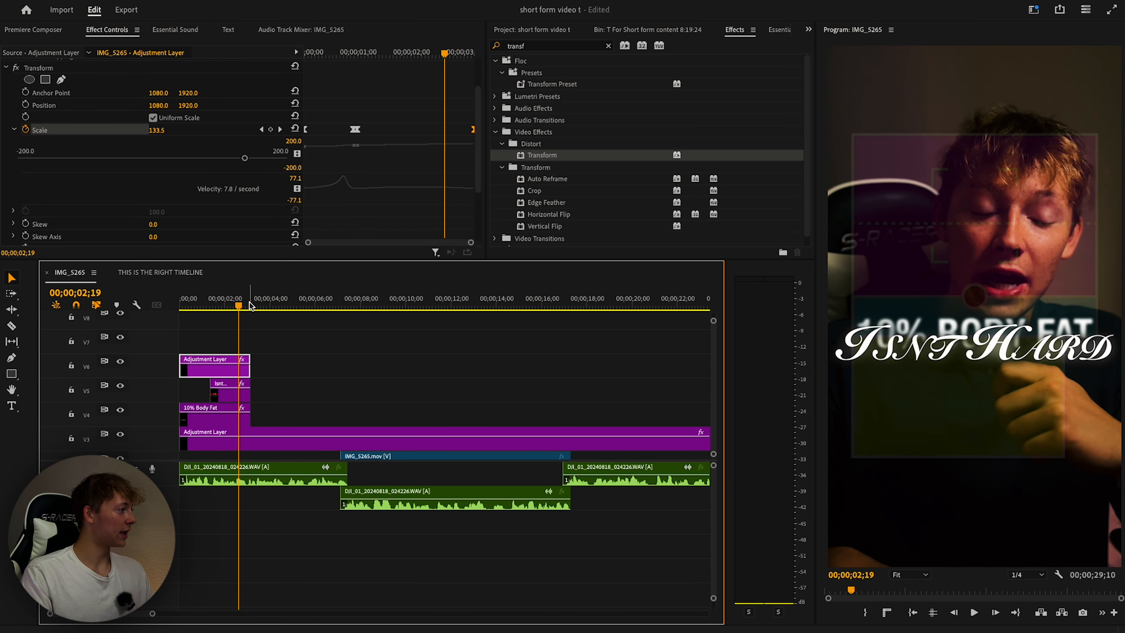
{"action": "key", "text": "Home"}
{"action": "left_click", "coordinate": [33, 29]}
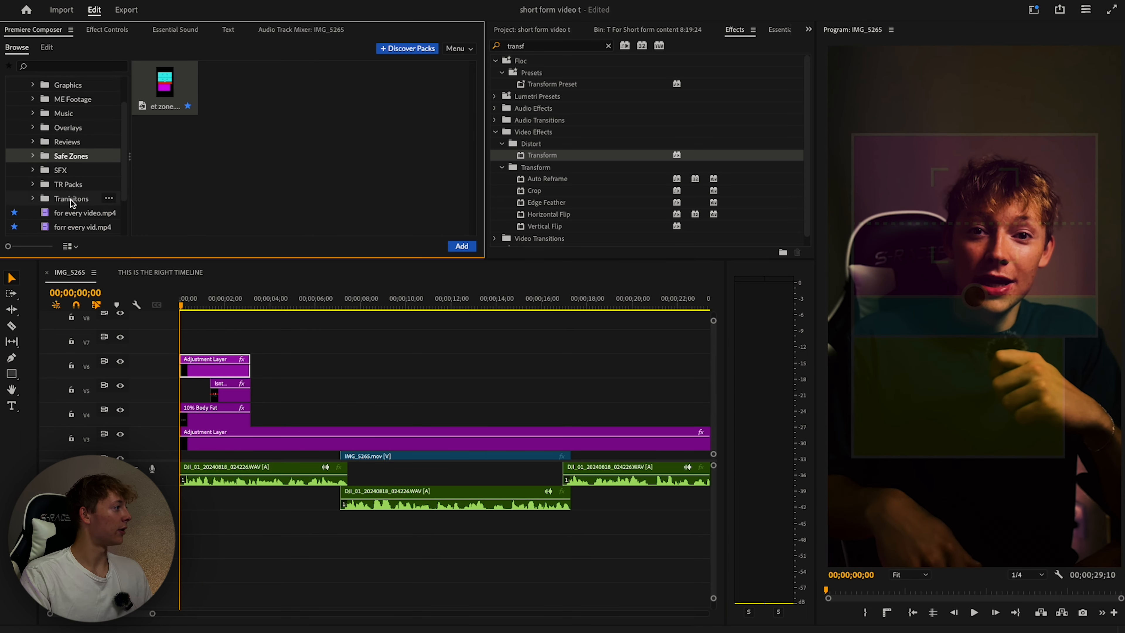
Place a Film burn transition from Premiere Composer at the sequence start on V7.
{"action": "left_click", "coordinate": [71, 212]}
{"action": "scroll", "coordinate": [78, 154], "scroll_direction": "down", "scroll_amount": 3}
{"action": "left_click", "coordinate": [83, 160]}
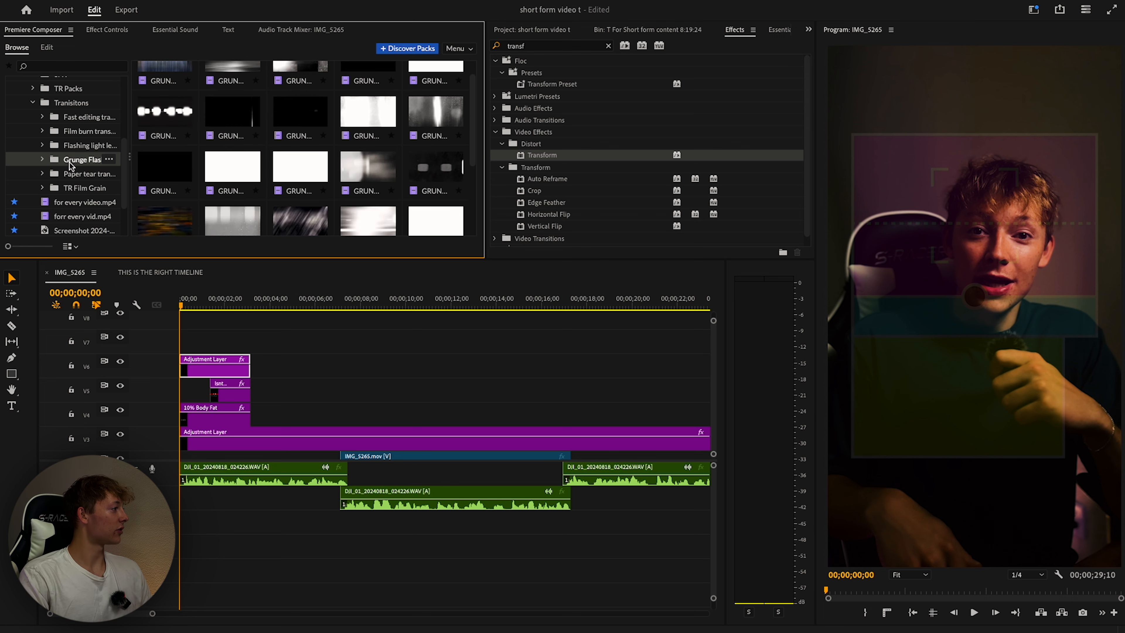
{"action": "left_click", "coordinate": [70, 174]}
{"action": "left_click", "coordinate": [75, 188]}
{"action": "left_click", "coordinate": [68, 145]}
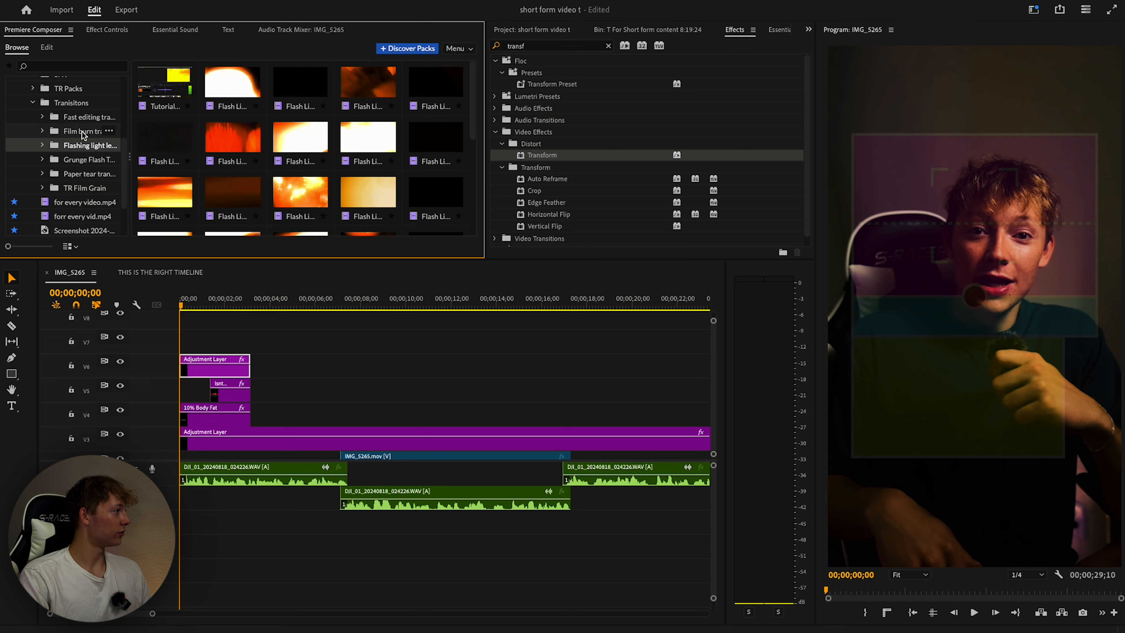
{"action": "left_click", "coordinate": [82, 132]}
{"action": "mouse_move", "coordinate": [230, 151]}
{"action": "left_mouse_down"}
{"action": "mouse_move", "coordinate": [200, 313]}
{"action": "mouse_move", "coordinate": [183, 341]}
{"action": "left_mouse_up"}
Set the transition's Blend Mode to Screen and its Rotation to 90°.
{"action": "left_click", "coordinate": [185, 345]}
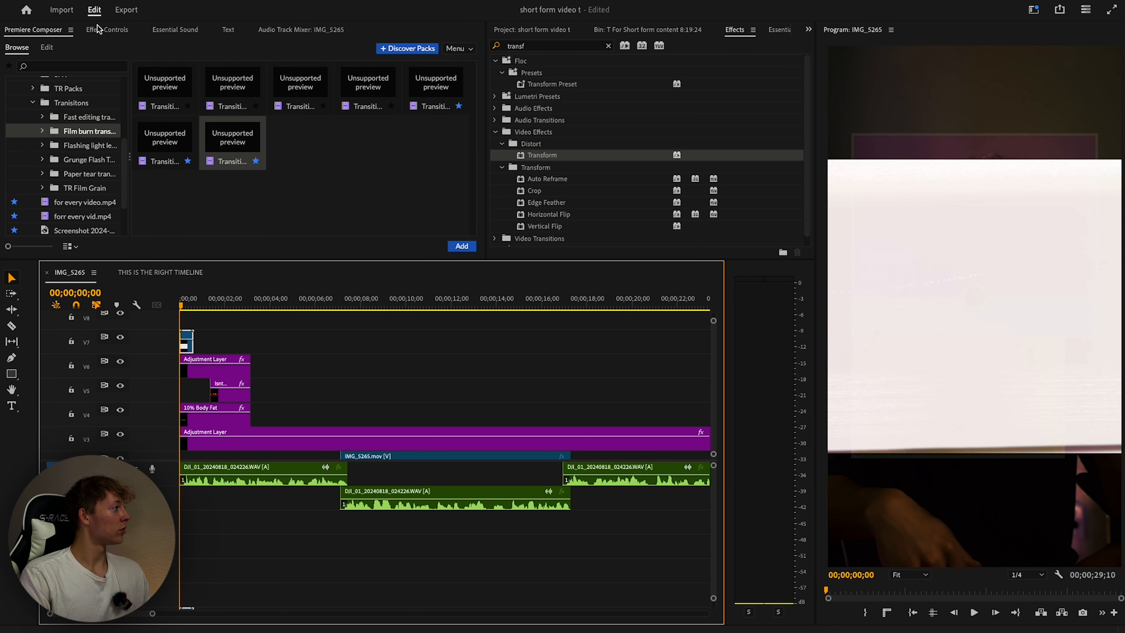
{"action": "left_click", "coordinate": [6, 90]}
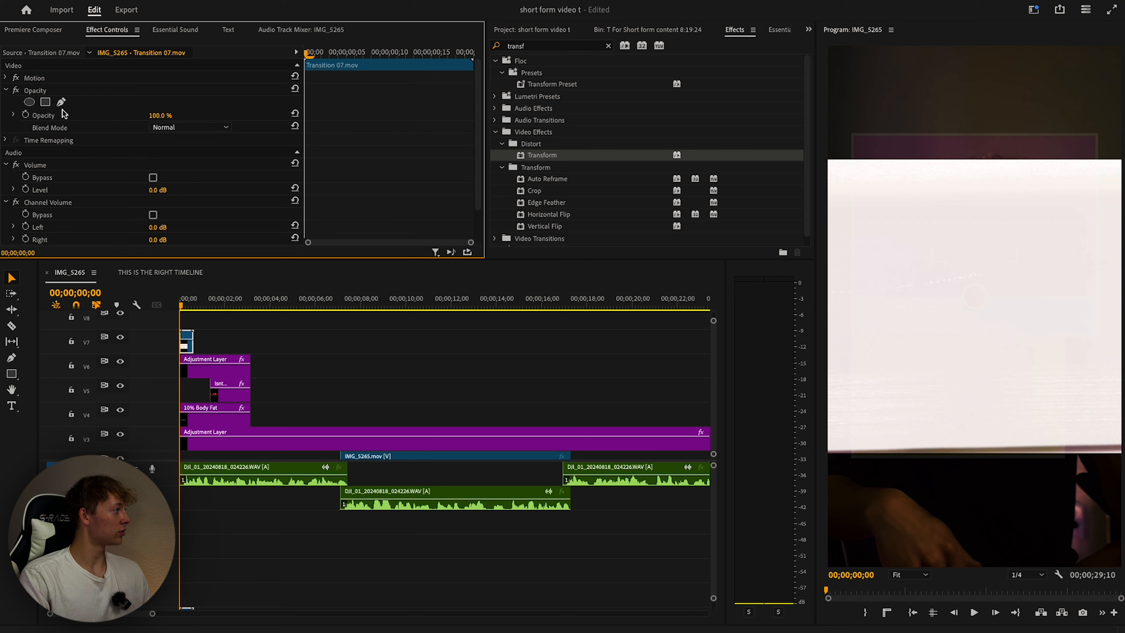
{"action": "left_click", "coordinate": [167, 128]}
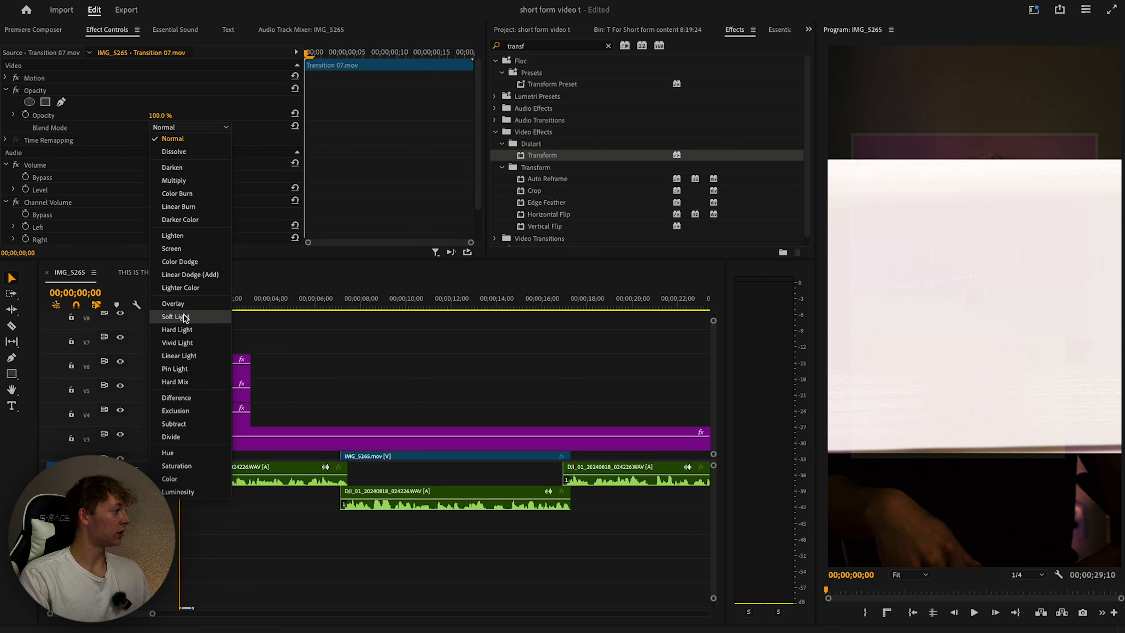
{"action": "left_click", "coordinate": [172, 249]}
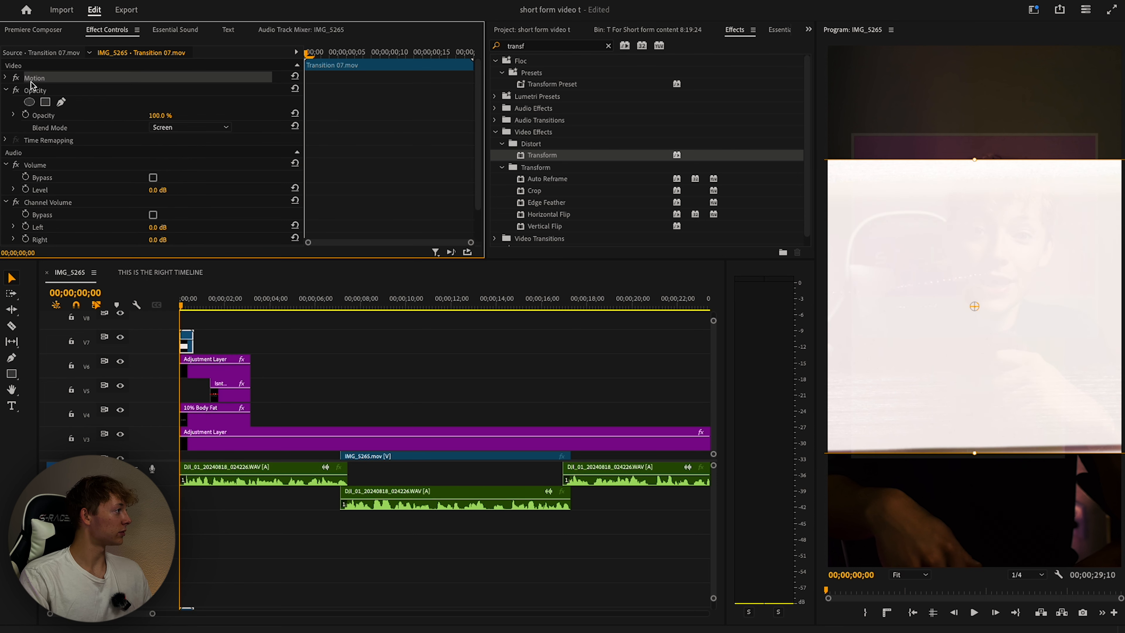
{"action": "left_click", "coordinate": [12, 78]}
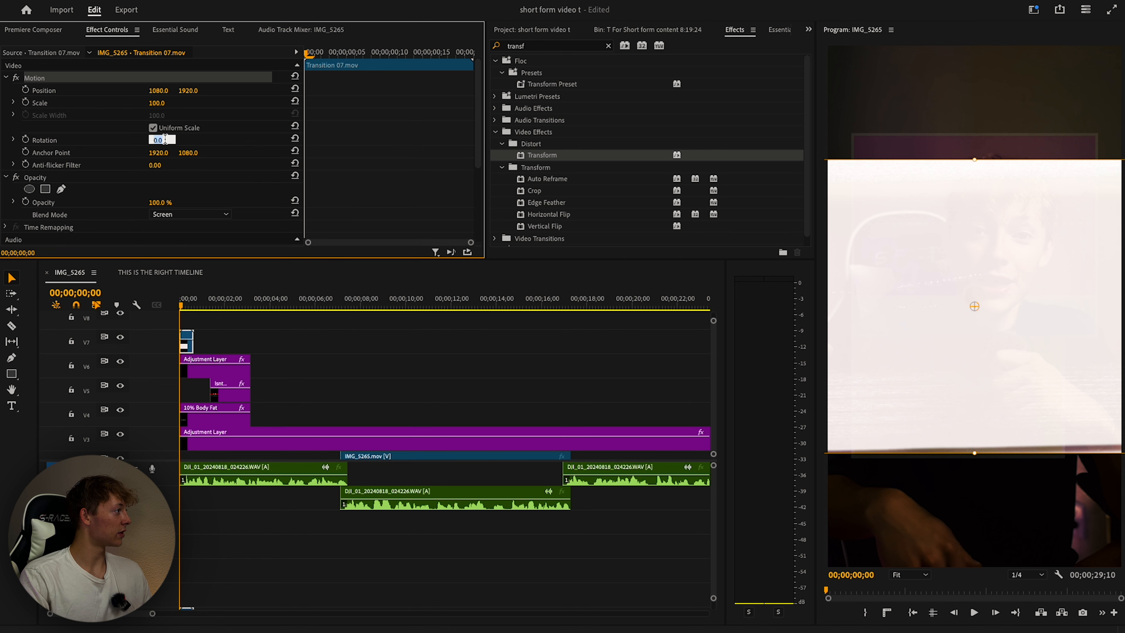
{"action": "type", "text": "90"}
{"action": "key", "text": "Return"}
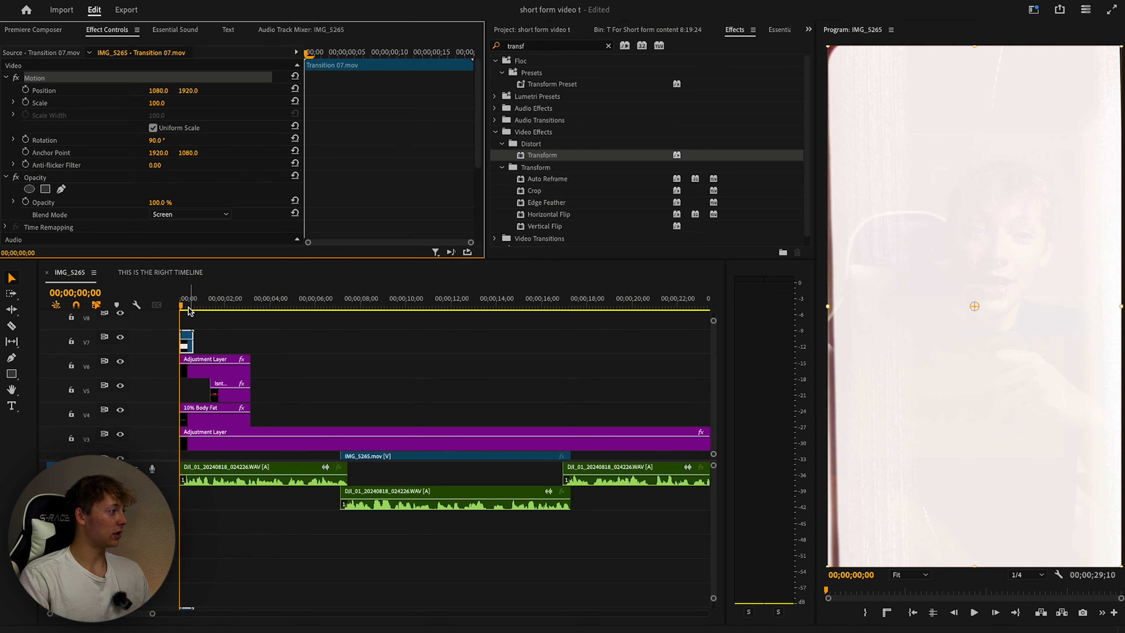
Preview the film-burn opening from the start of the sequence.
{"action": "key", "text": "space"}
{"action": "left_click", "coordinate": [338, 339]}
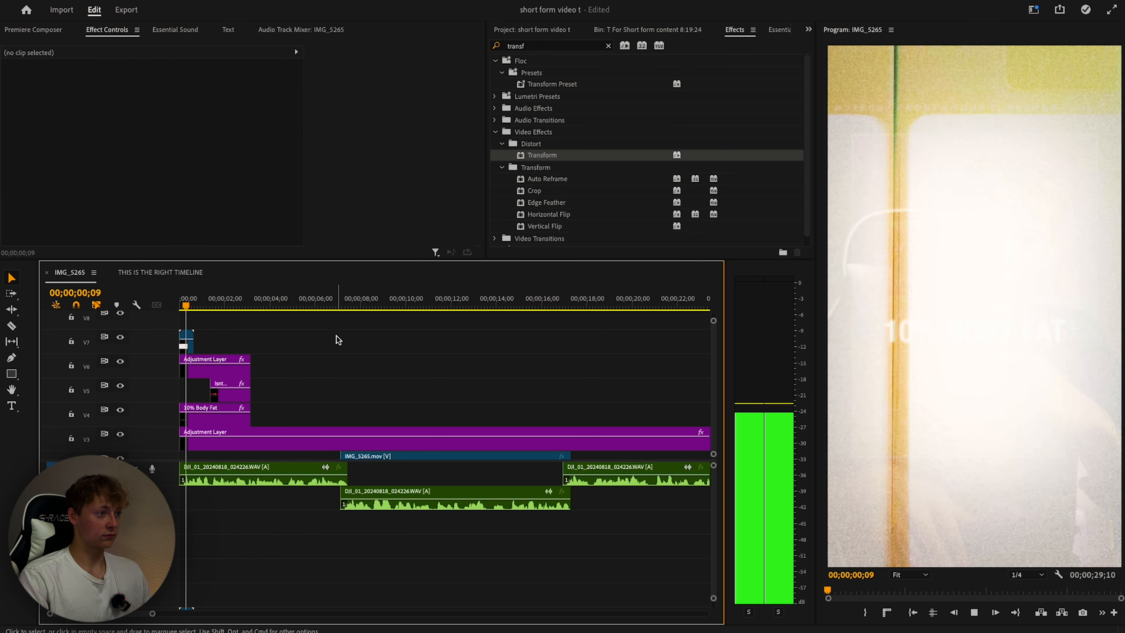
{"action": "left_click", "coordinate": [198, 309]}
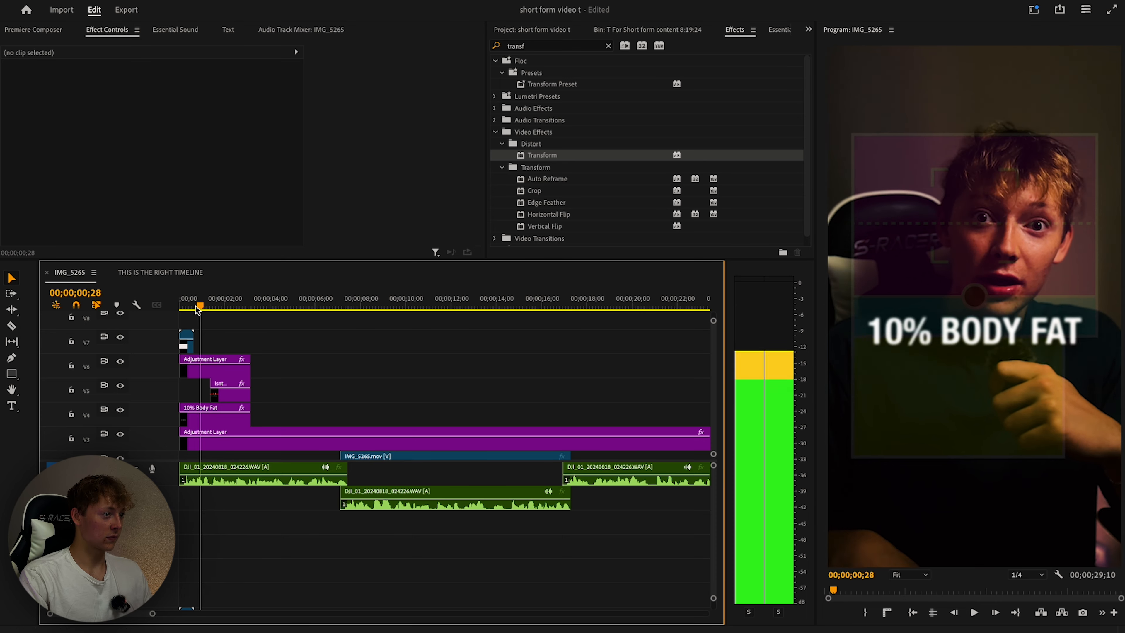
{"action": "key", "text": "space"}
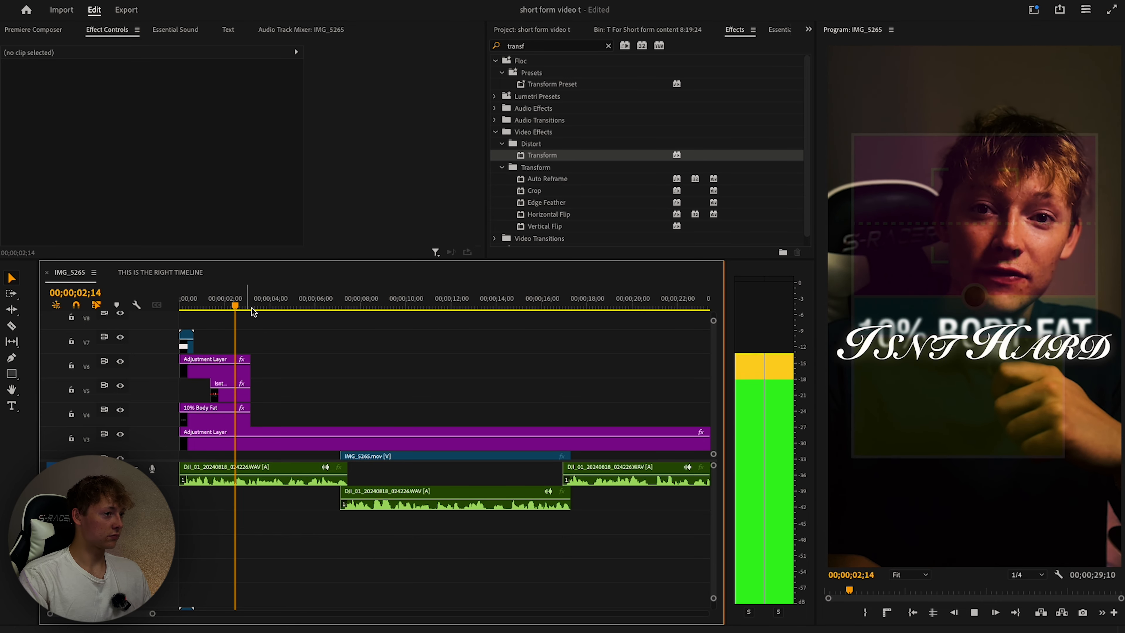
{"action": "left_click", "coordinate": [33, 29]}
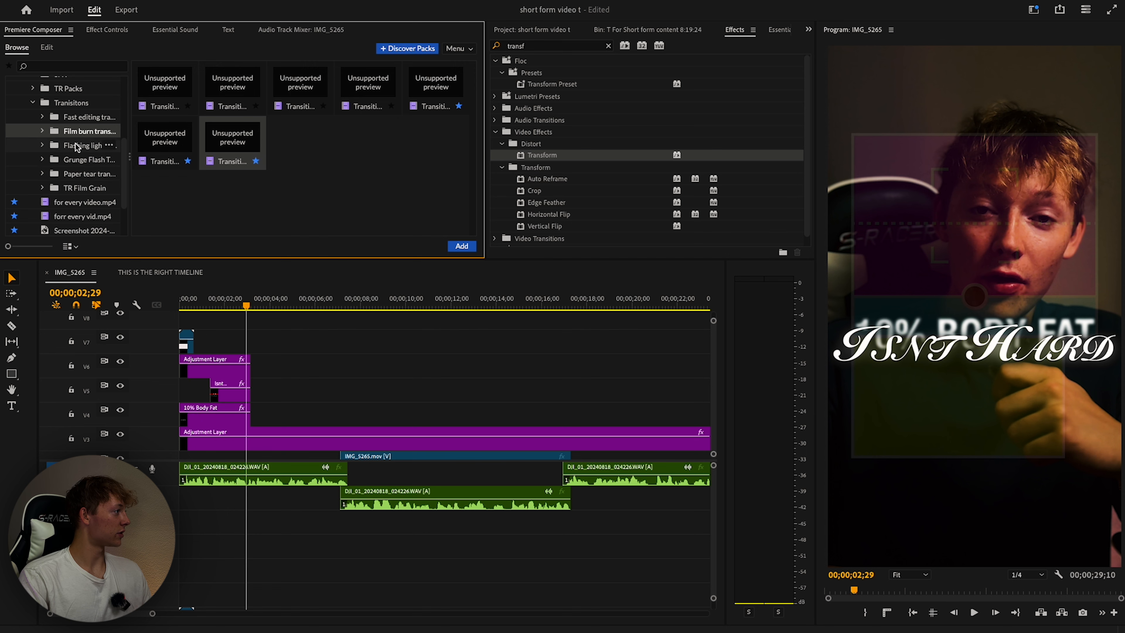
Add Transition 06.mov from the Film burn folder to V7 at about three seconds, rotated 90°.
{"action": "scroll", "coordinate": [84, 114], "scroll_direction": "up", "scroll_amount": 1}
{"action": "left_click", "coordinate": [84, 192]}
{"action": "left_click", "coordinate": [82, 150]}
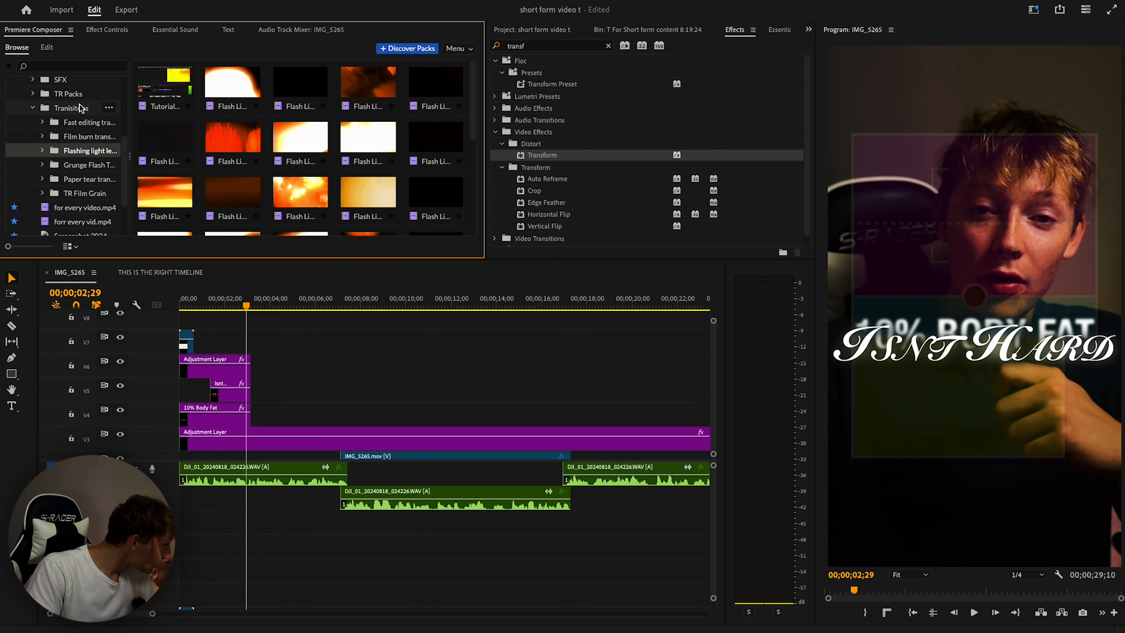
{"action": "left_click", "coordinate": [83, 140]}
{"action": "double_click", "coordinate": [164, 142]}
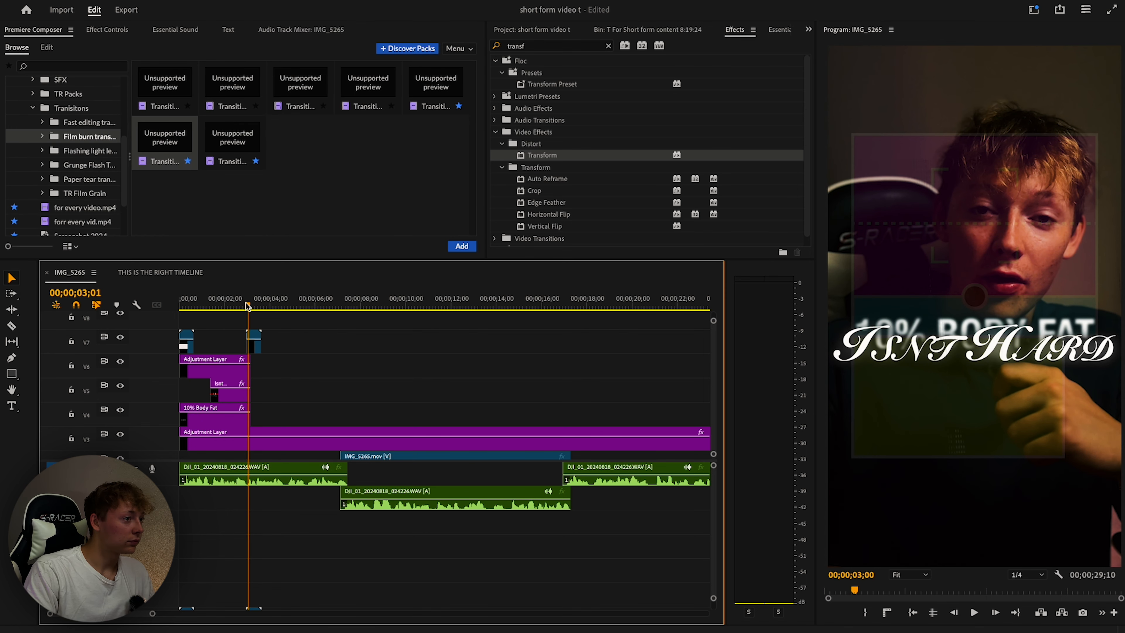
{"action": "left_click", "coordinate": [257, 305]}
{"action": "left_click_drag", "start_coordinate": [258, 305], "coordinate": [249, 305]}
{"action": "left_click", "coordinate": [109, 34]}
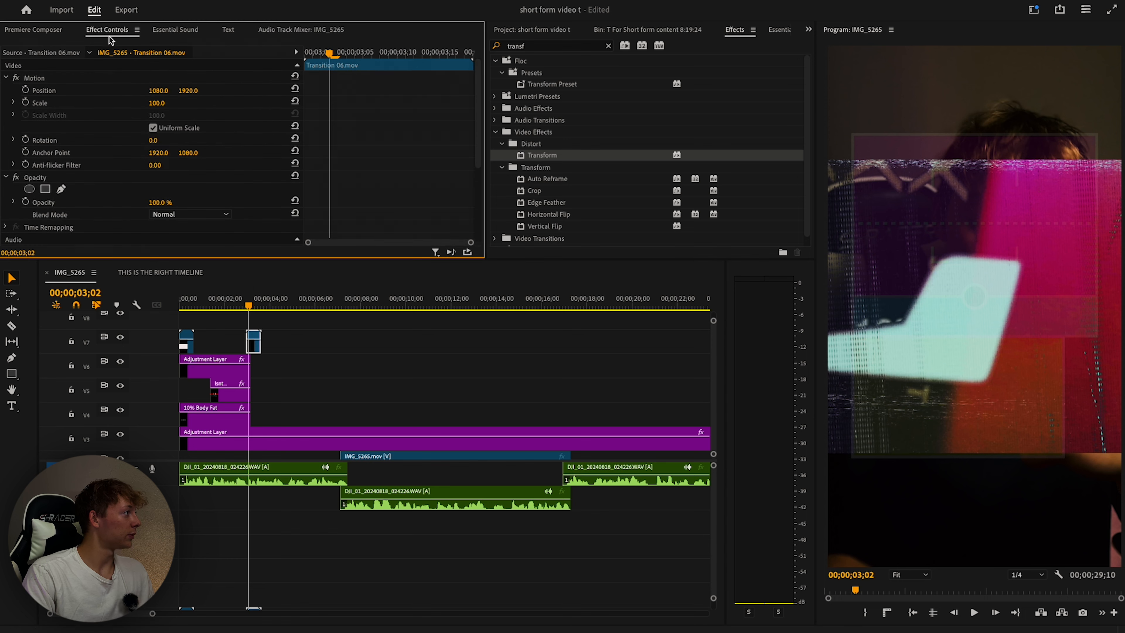
{"action": "key", "text": "space"}
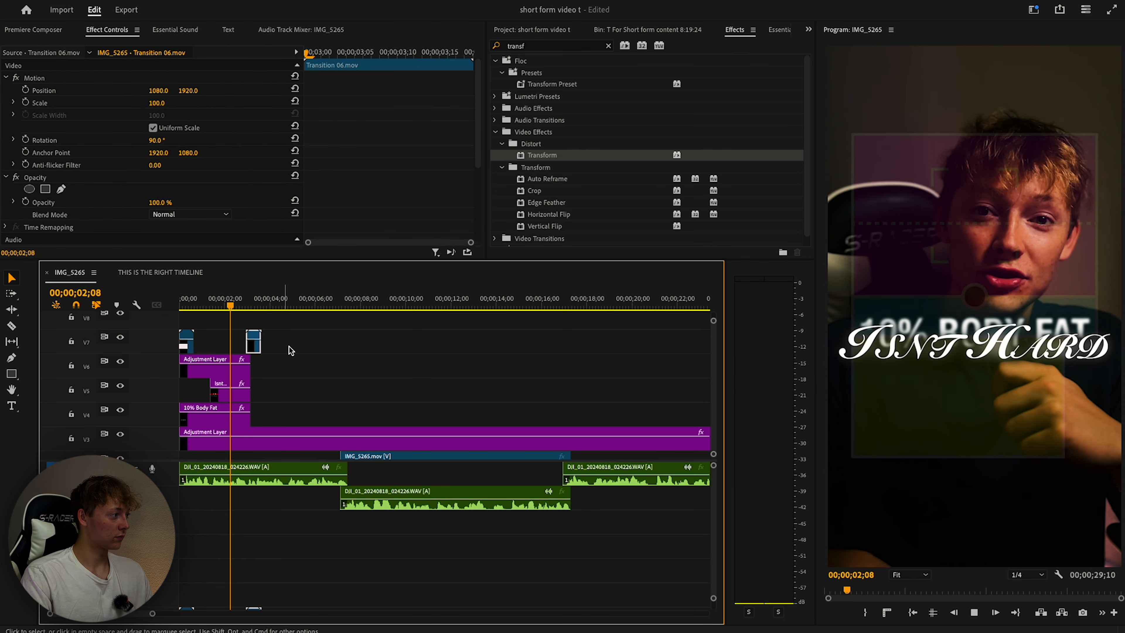
{"action": "left_click", "coordinate": [301, 354]}
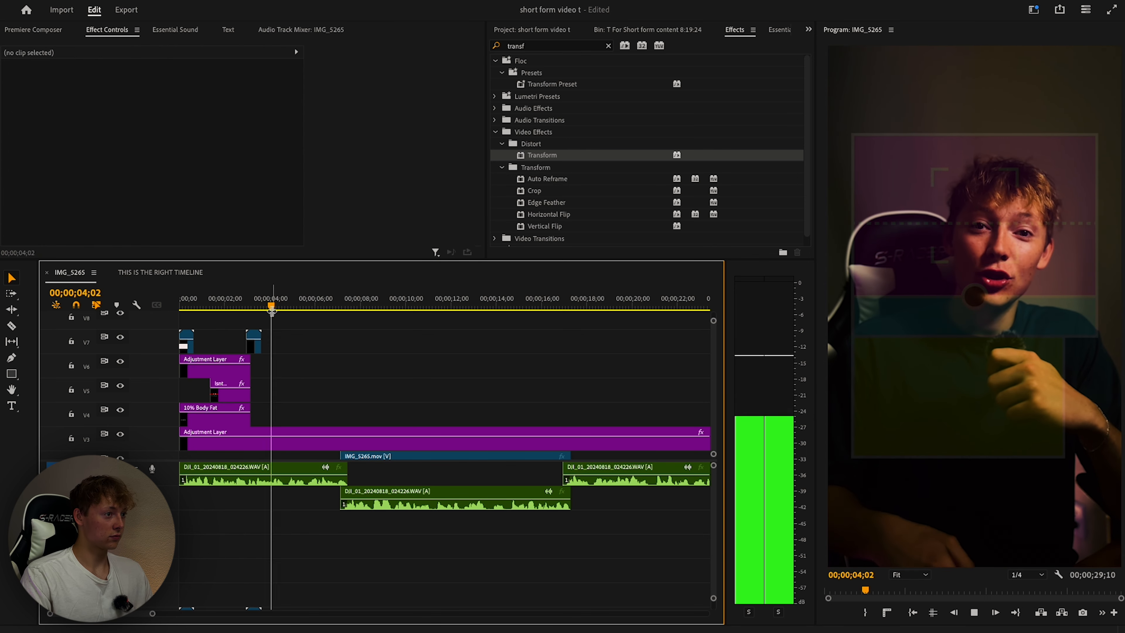
{"action": "key", "text": "Home"}
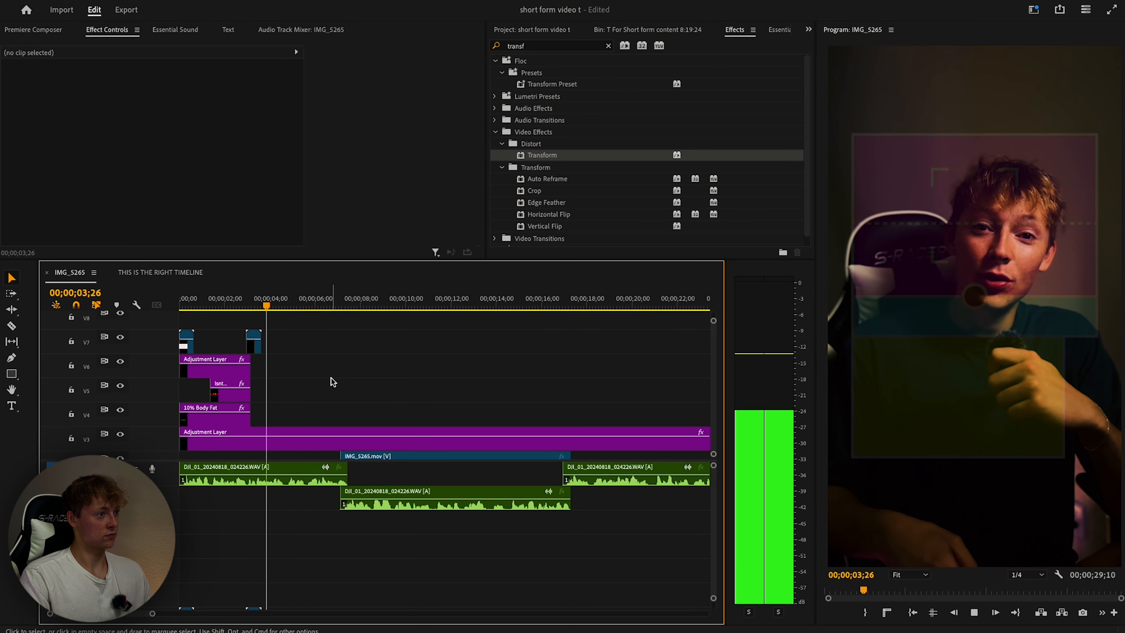
Add an ME Footage B-roll clip to V5 at about six seconds and delete its linked audio.
{"action": "key", "text": "minus"}
{"action": "key", "text": "minus"}
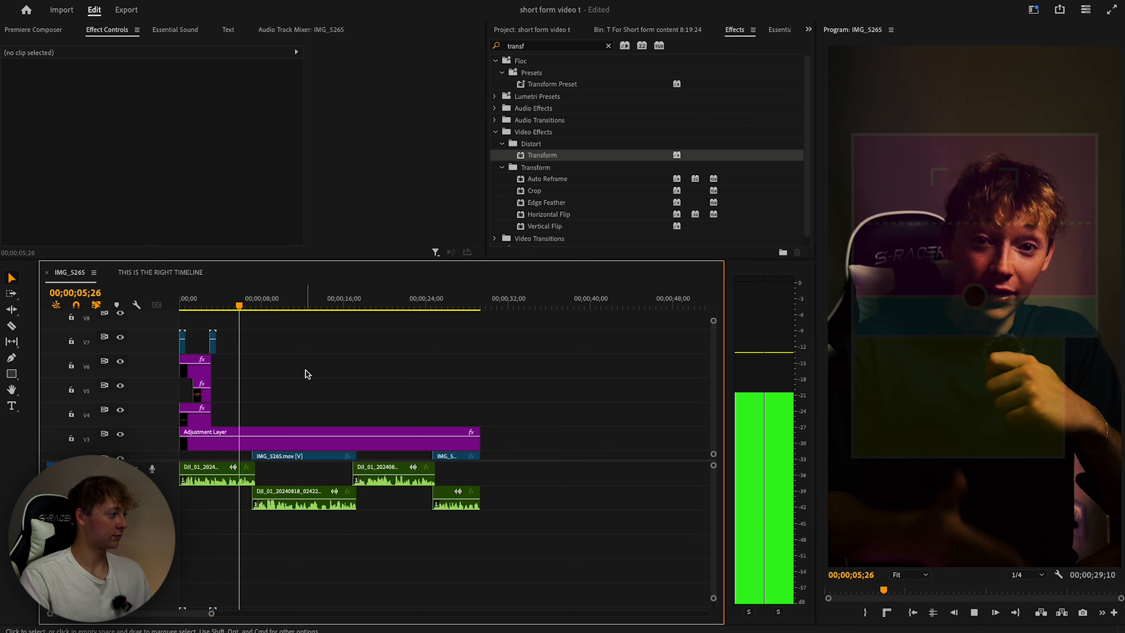
{"action": "scroll", "coordinate": [310, 372], "scroll_direction": "down", "scroll_amount": 2}
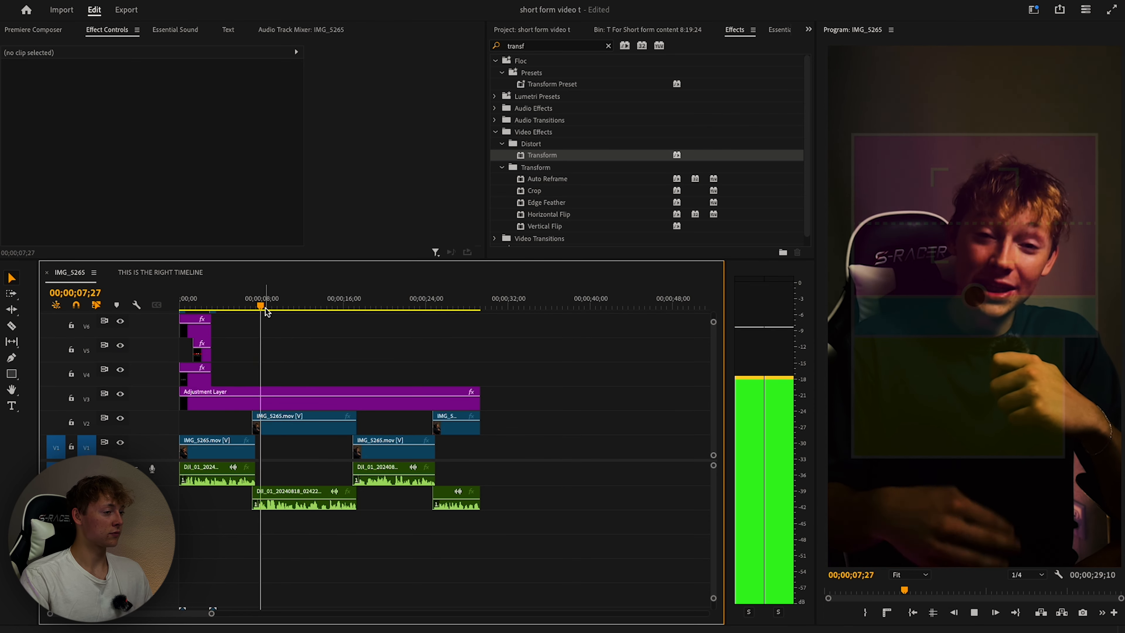
{"action": "key", "text": "Home"}
{"action": "scroll", "coordinate": [645, 97], "scroll_direction": "down", "scroll_amount": 1}
{"action": "left_click", "coordinate": [634, 30]}
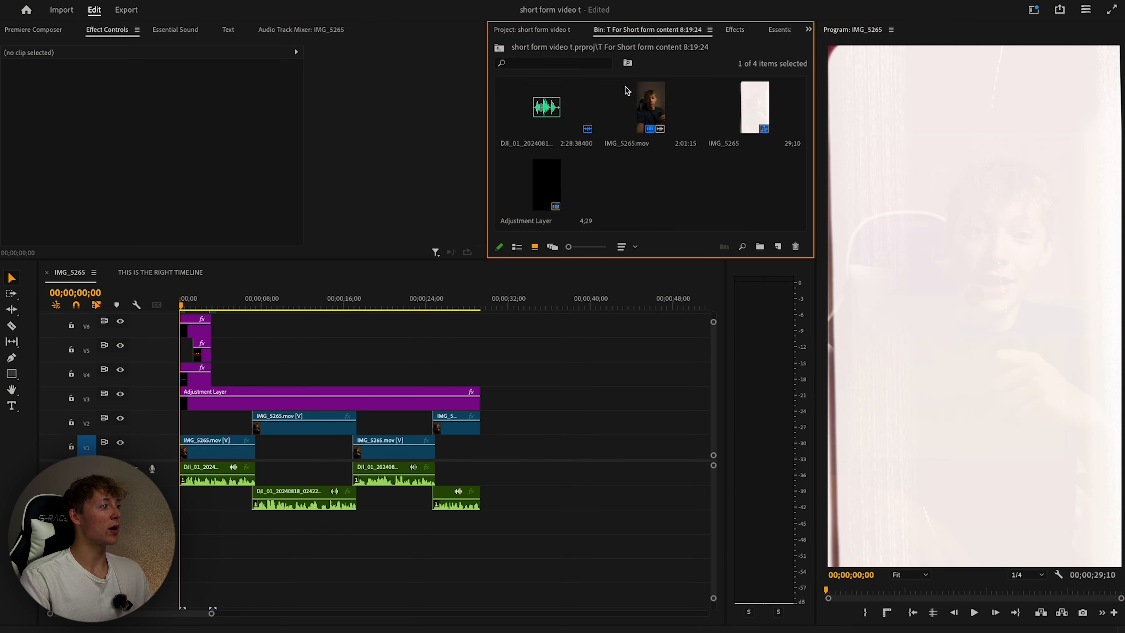
{"action": "left_click", "coordinate": [33, 29]}
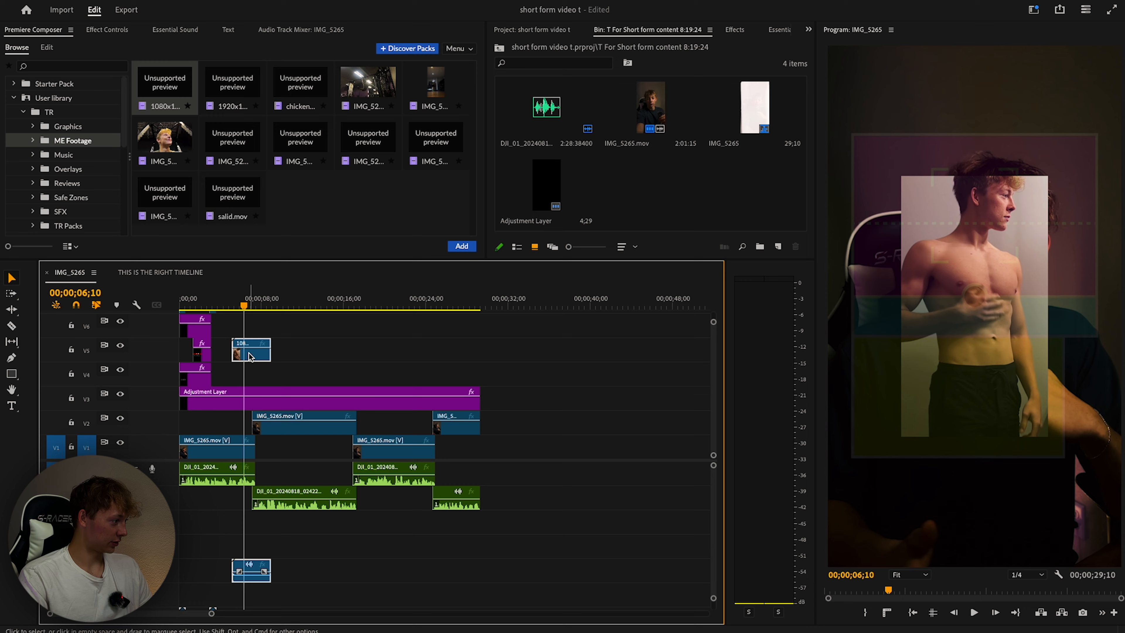
{"action": "key", "text": "Delete"}
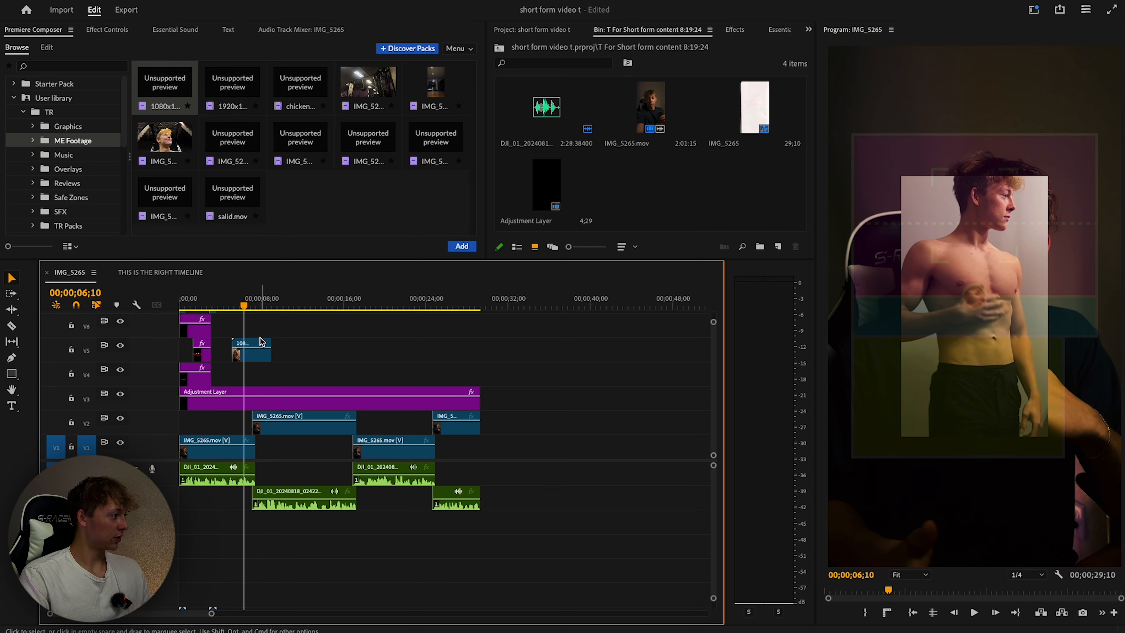
{"action": "scroll", "coordinate": [262, 343], "scroll_direction": "up", "scroll_amount": 2}
{"action": "key", "text": "Home"}
{"action": "key", "text": "space"}
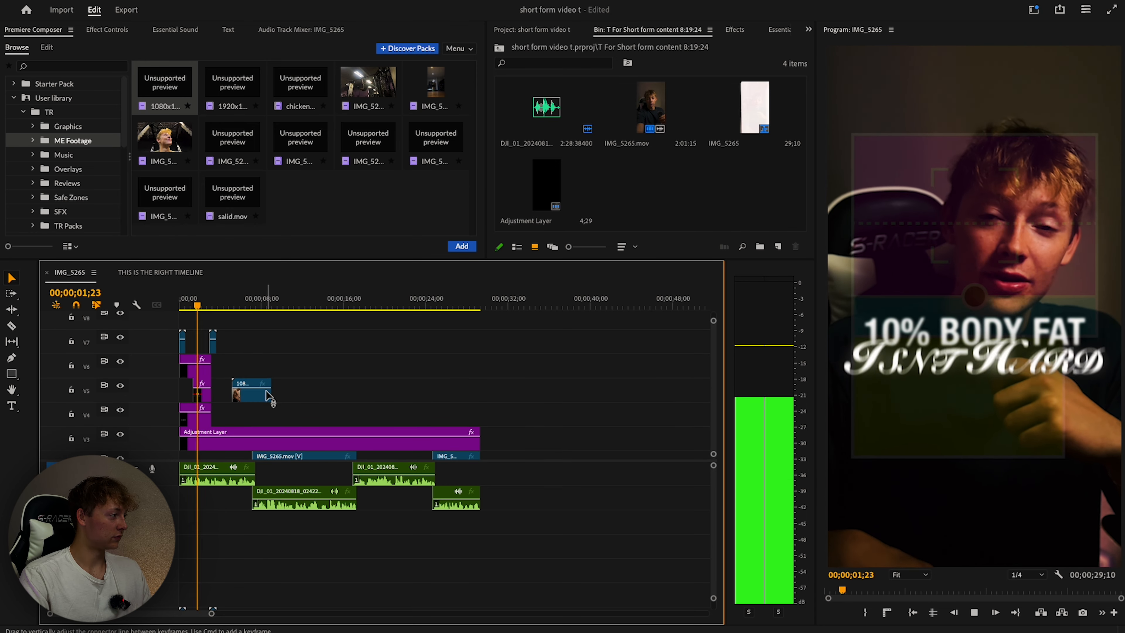
Move the my body.MOV B-roll up to V6 at three seconds and scale it to 200.
{"action": "left_click_drag", "start_coordinate": [267, 395], "coordinate": [248, 370]}
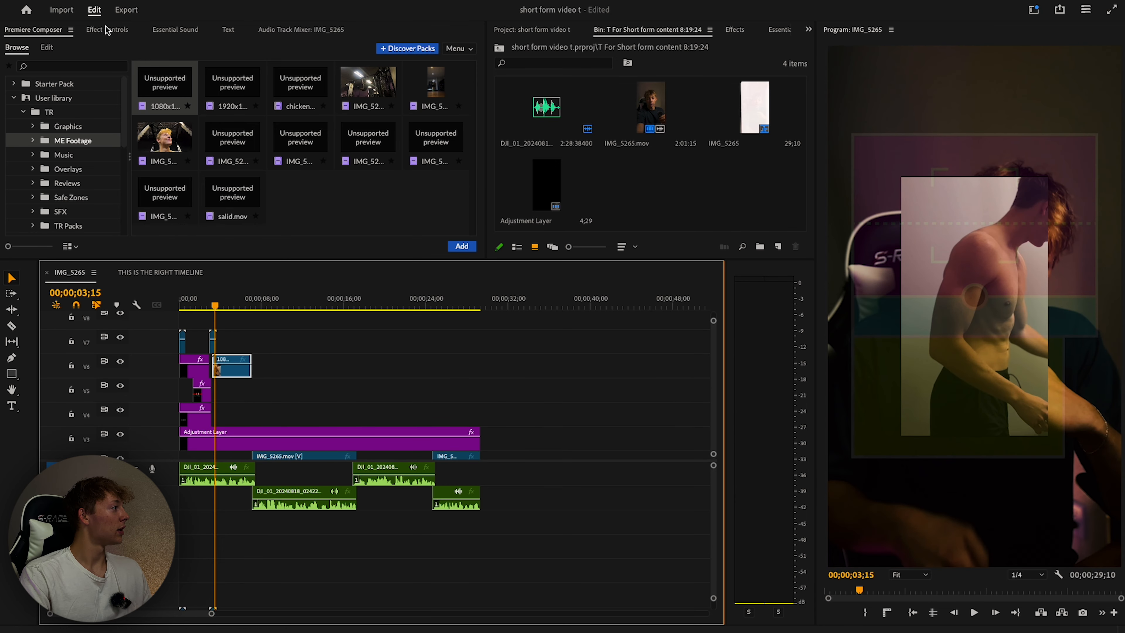
{"action": "left_click", "coordinate": [107, 29]}
{"action": "type", "text": "20"}
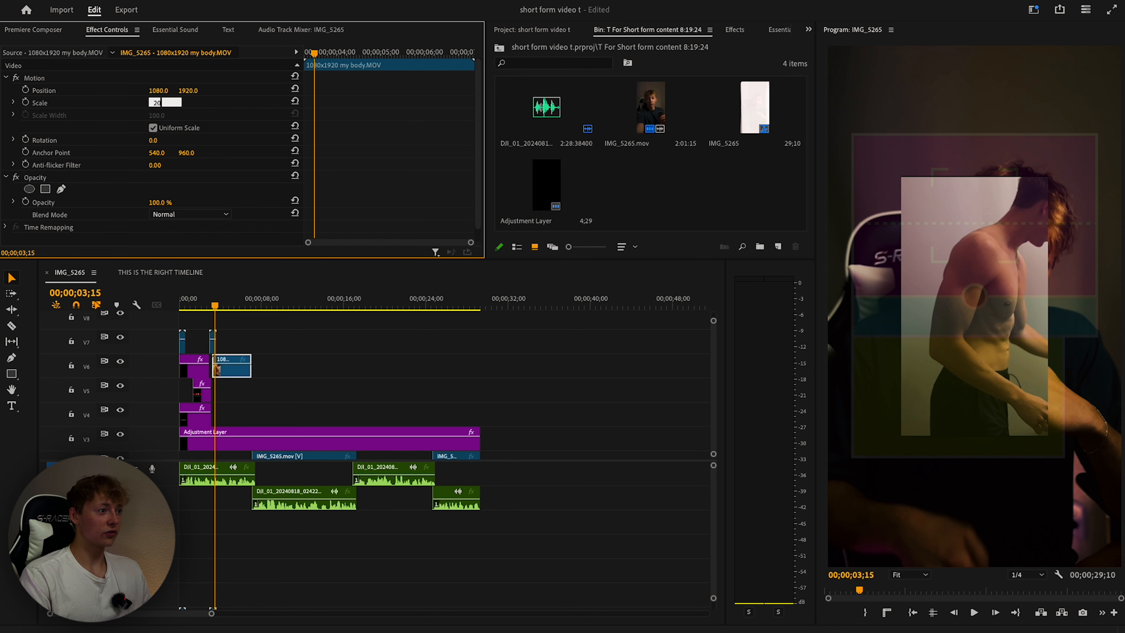
{"action": "type", "text": "0"}
{"action": "key", "text": "Return"}
Hide the V10 image overlay and play back the edit to review the enlarged B-roll.
{"action": "left_click_drag", "start_coordinate": [216, 305], "coordinate": [120, 306]}
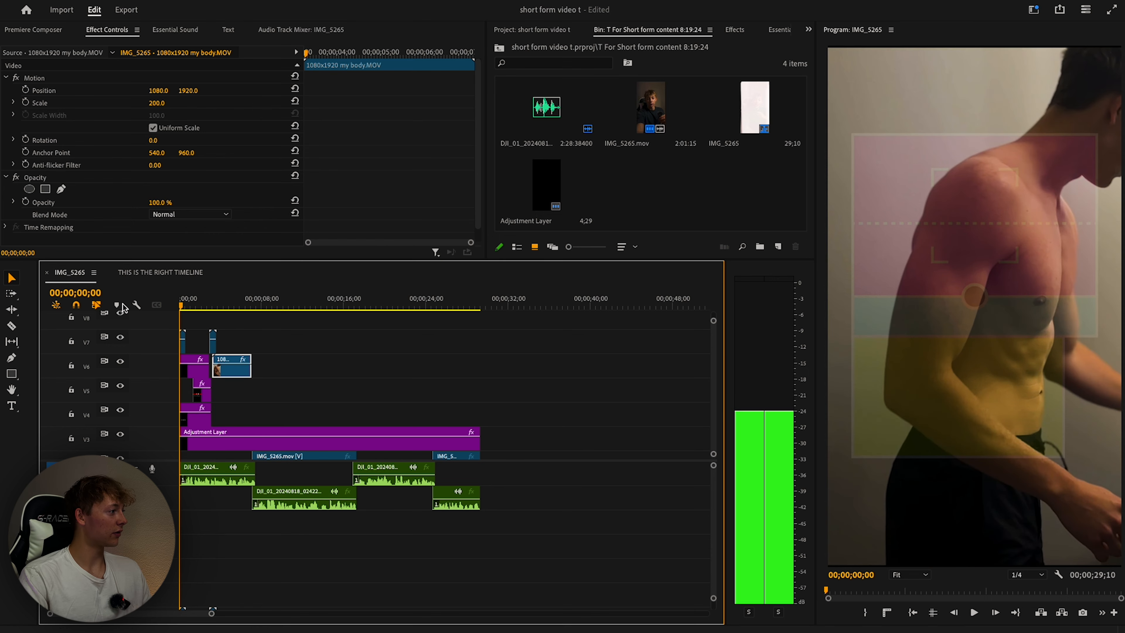
{"action": "key", "text": "space"}
{"action": "scroll", "coordinate": [247, 366], "scroll_direction": "up", "scroll_amount": 2}
{"action": "scroll", "coordinate": [133, 318], "scroll_direction": "up", "scroll_amount": 2}
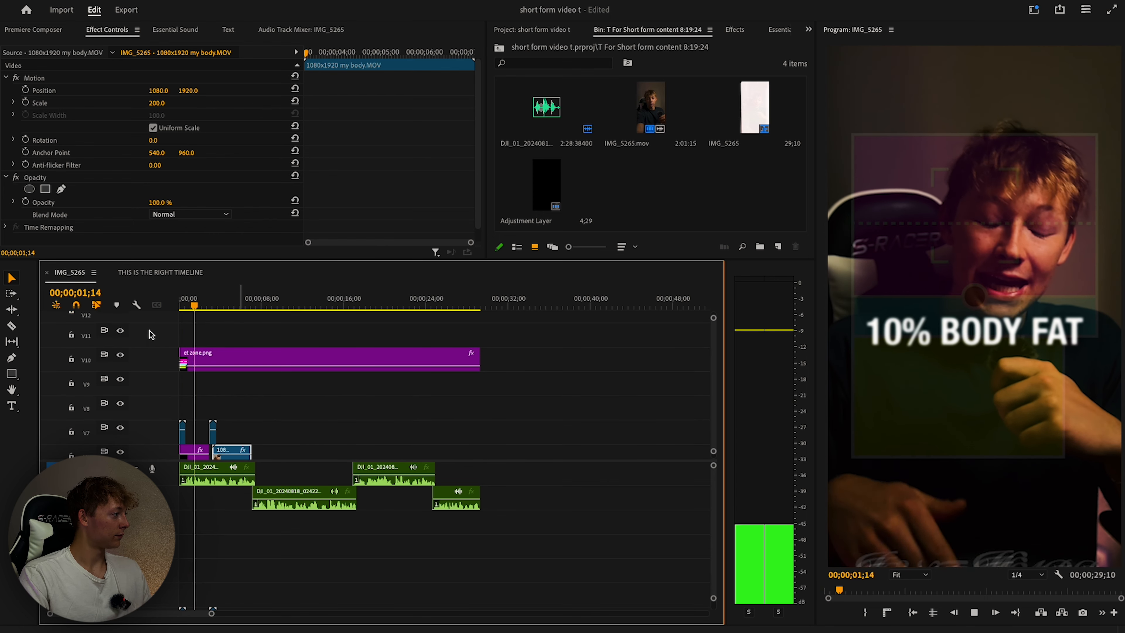
{"action": "left_click", "coordinate": [121, 354]}
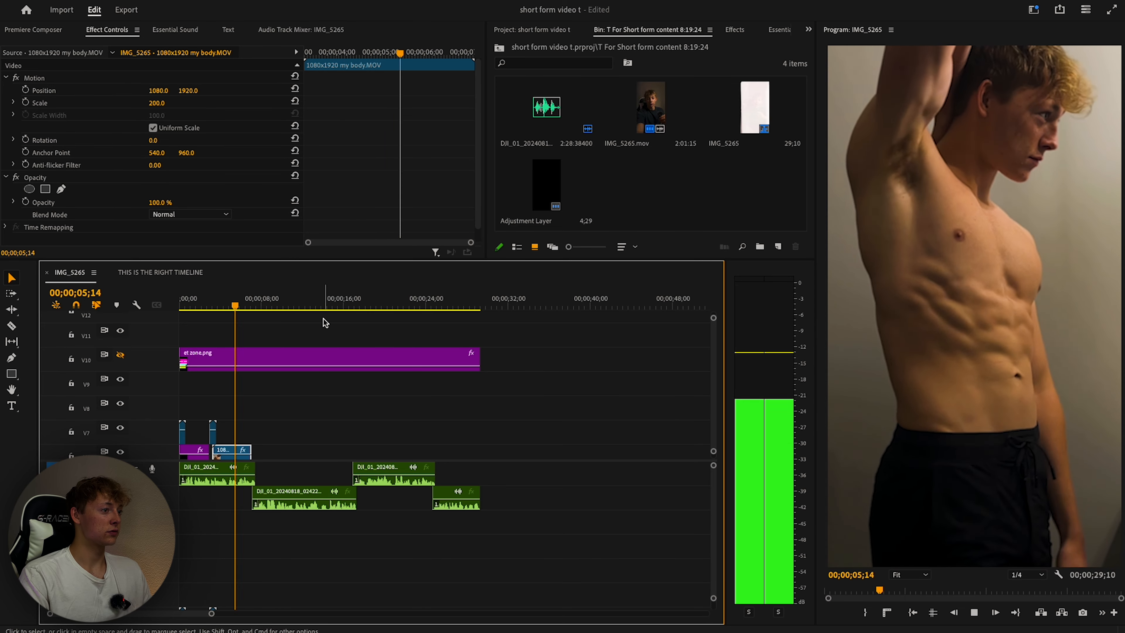
{"action": "scroll", "coordinate": [296, 348], "scroll_direction": "down", "scroll_amount": 2}
{"action": "key", "text": "space"}
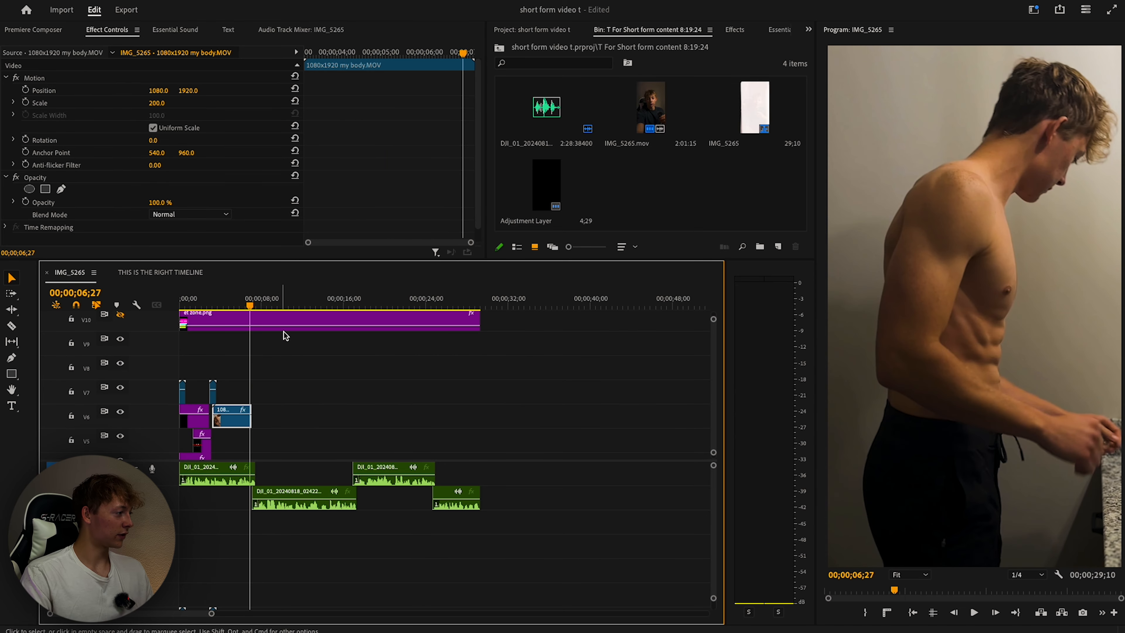
{"action": "scroll", "coordinate": [285, 336], "scroll_direction": "down", "scroll_amount": 1}
{"action": "key", "text": "space"}
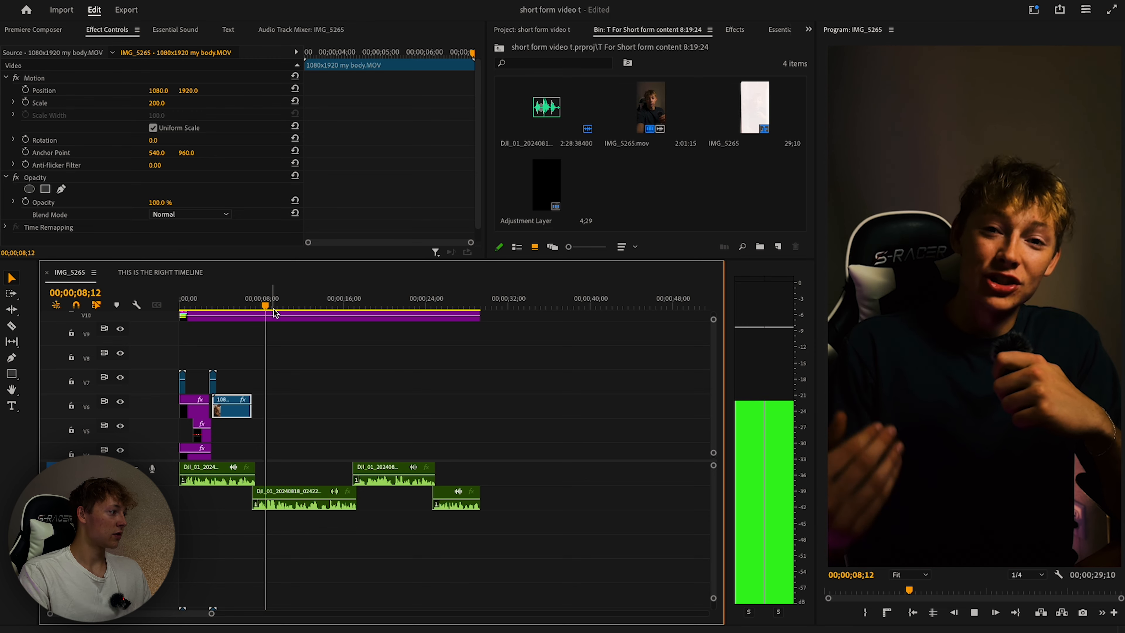
{"action": "scroll", "coordinate": [283, 346], "scroll_direction": "up", "scroll_amount": 2}
{"action": "left_click", "coordinate": [284, 346]}
Type THIS IS, SOMETHING and I WISH I HAD as stacked text captions in the Program monitor.
{"action": "left_click", "coordinate": [16, 408]}
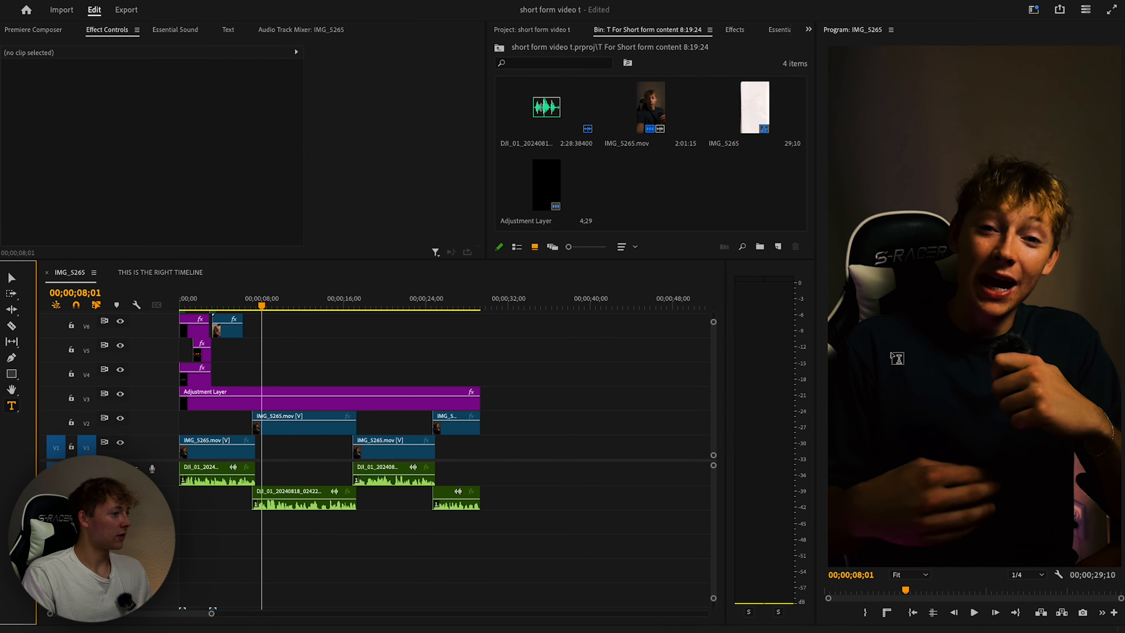
{"action": "left_click", "coordinate": [886, 309]}
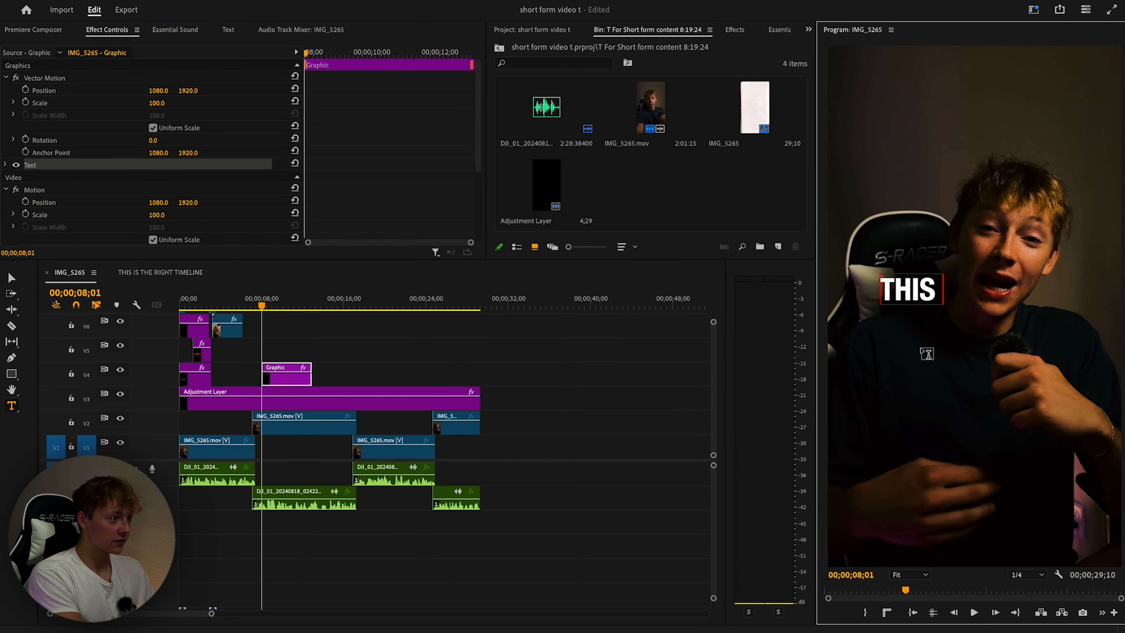
{"action": "left_click", "coordinate": [651, 367]}
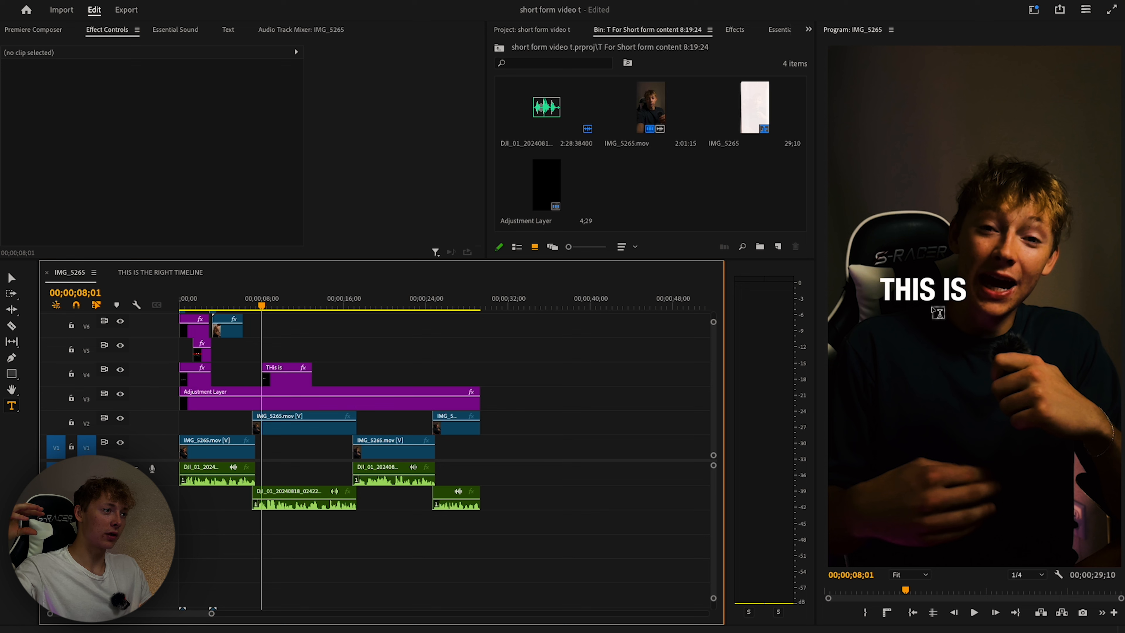
{"action": "left_click", "coordinate": [935, 316]}
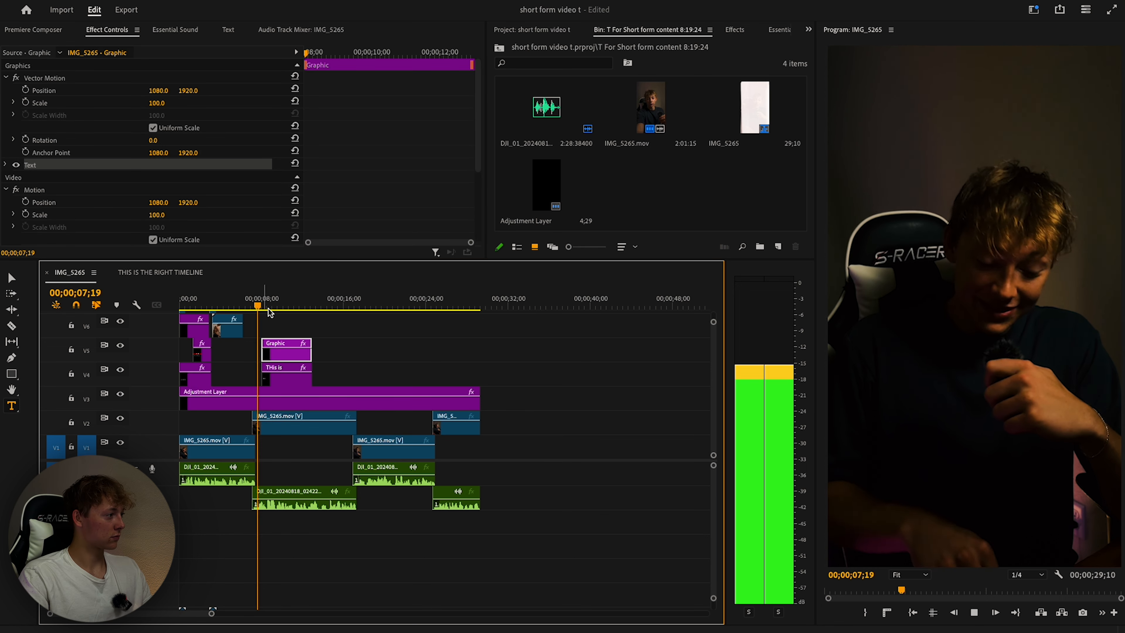
{"action": "key", "text": "space"}
{"action": "left_click", "coordinate": [921, 324]}
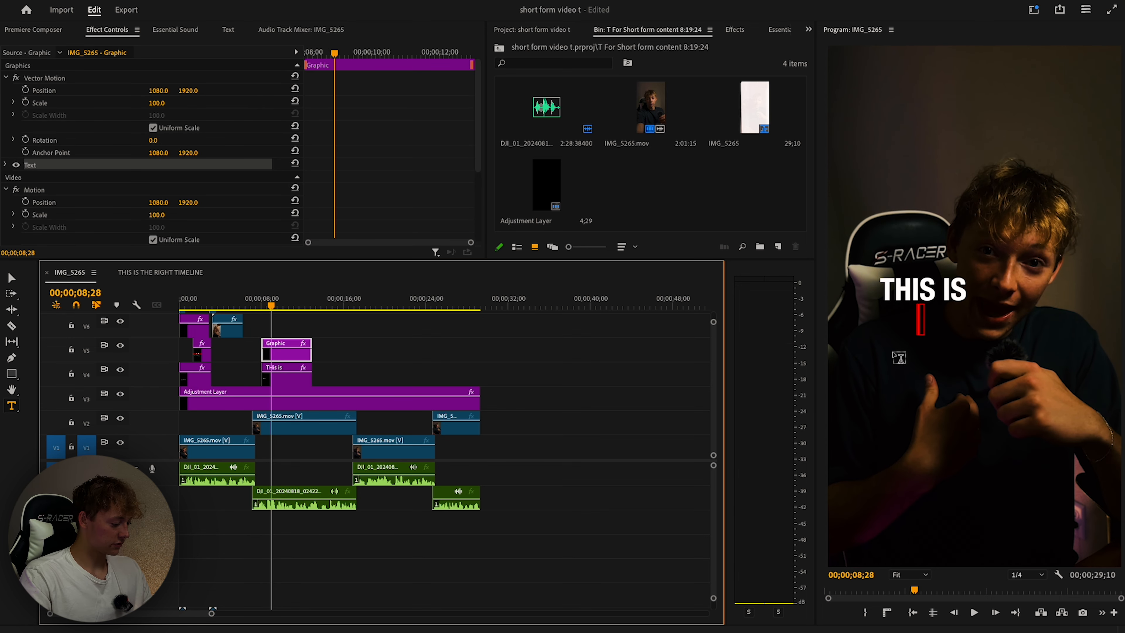
{"action": "type", "text": "something"}
{"action": "left_click", "coordinate": [293, 314]}
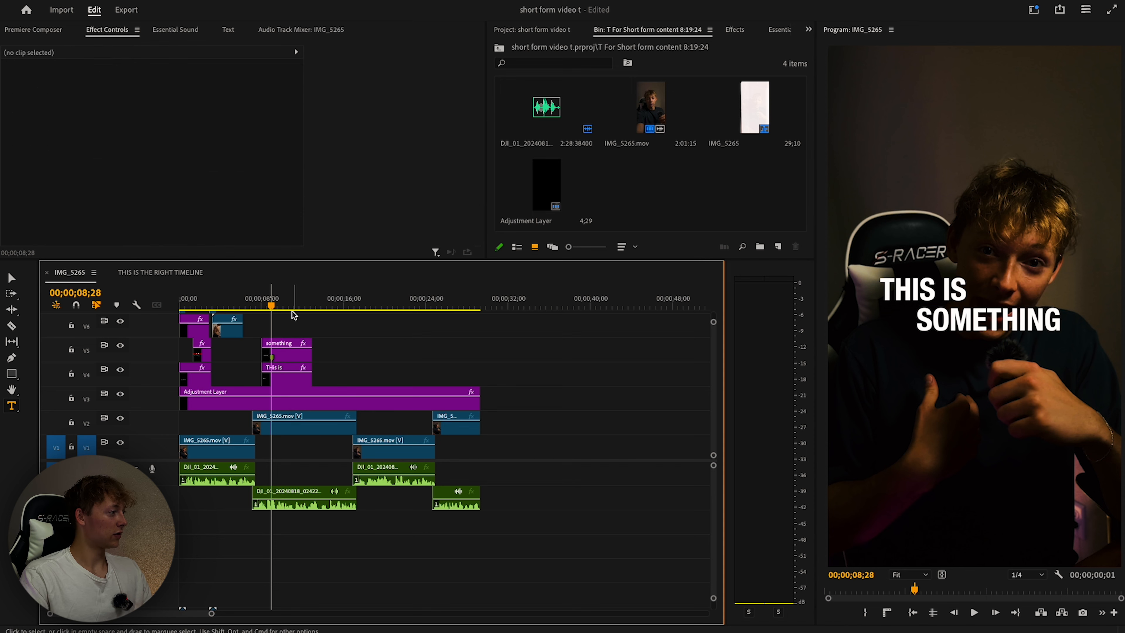
{"action": "left_click", "coordinate": [921, 350]}
{"action": "type", "text": "i wish i ha"}
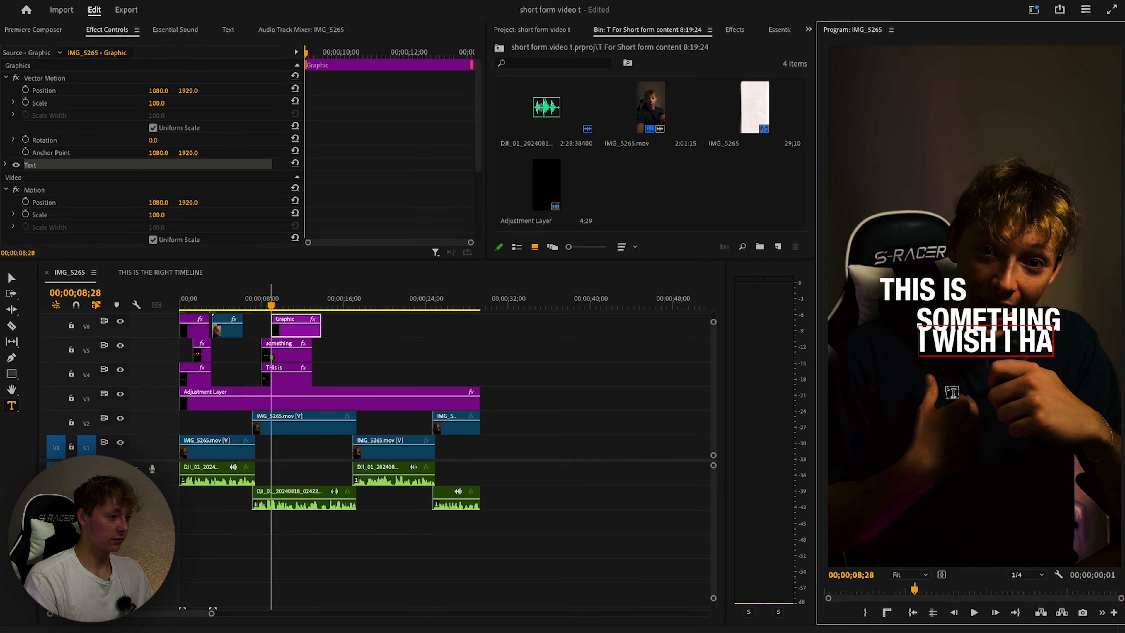
{"action": "type", "text": "d"}
{"action": "left_click", "coordinate": [396, 347]}
Add a 'starting' caption and move the two newest caption clips later, to about 22 s.
{"action": "left_click", "coordinate": [889, 430]}
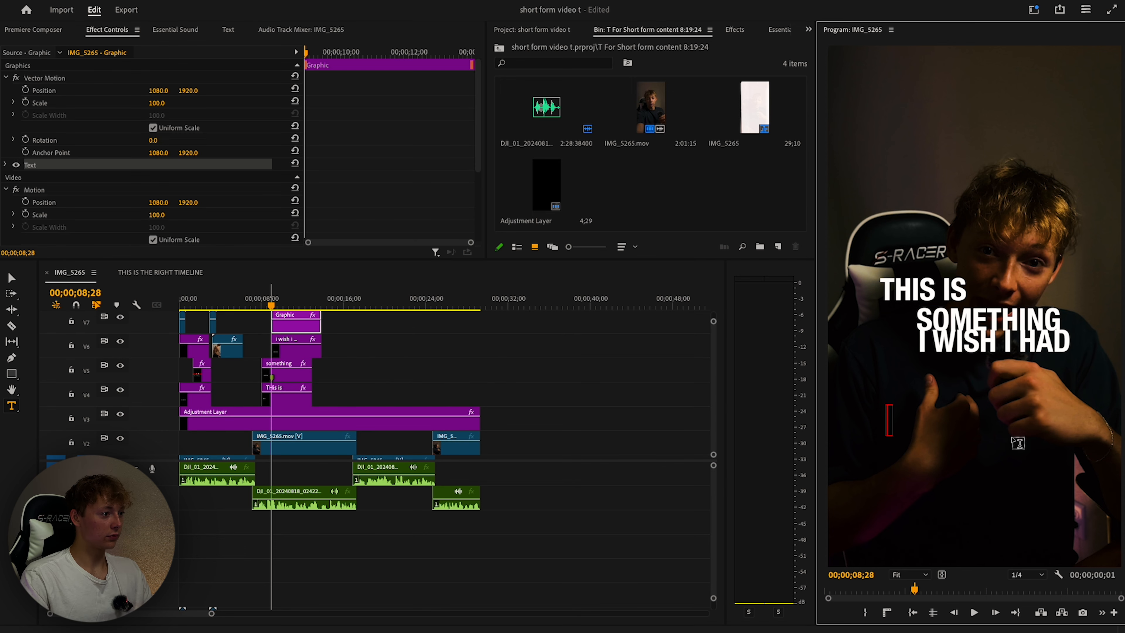
{"action": "type", "text": "starting"}
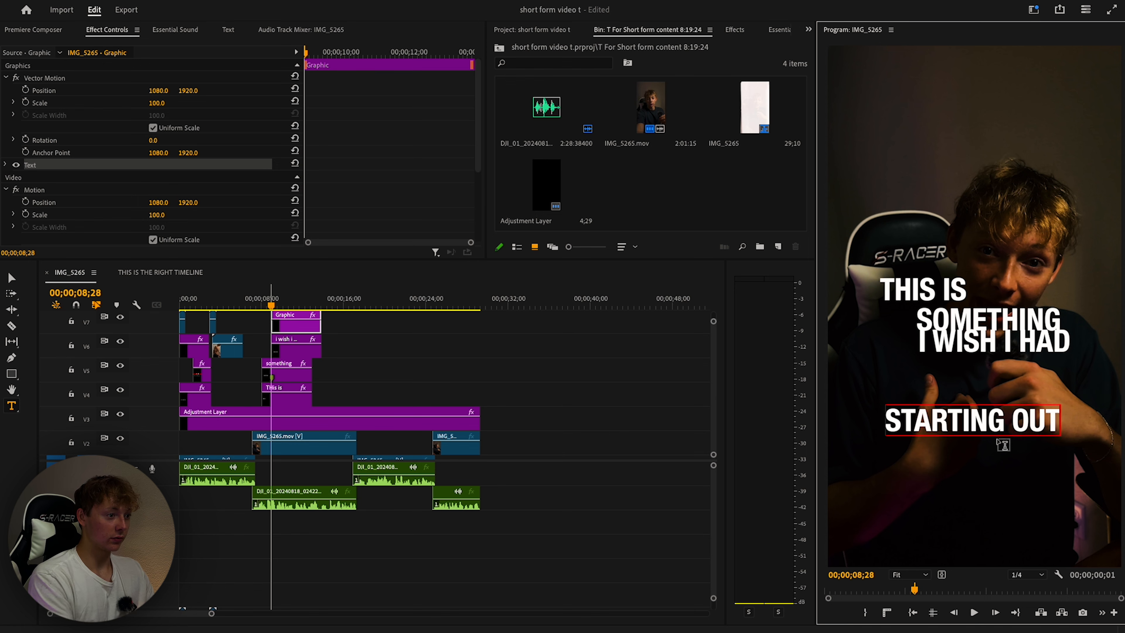
{"action": "left_click_drag", "start_coordinate": [376, 324], "coordinate": [299, 336]}
{"action": "left_click_drag", "start_coordinate": [292, 348], "coordinate": [420, 354]}
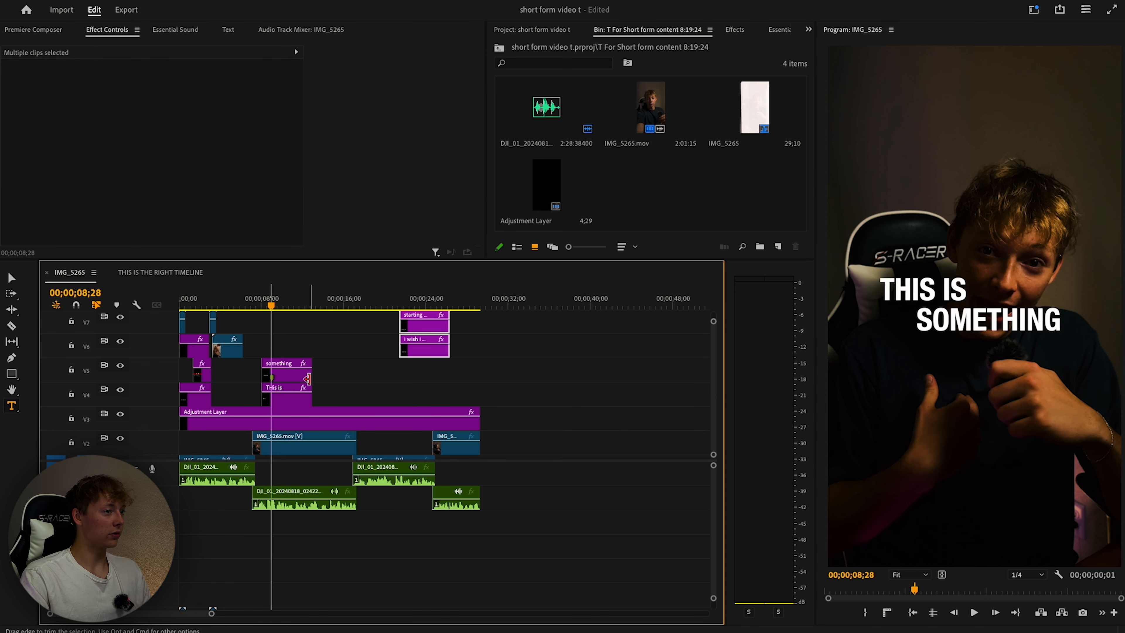
Reposition THIS IS and SOMETHING down-left so SOMETHING sits directly under THIS IS.
{"action": "left_click", "coordinate": [286, 376]}
{"action": "left_click", "coordinate": [734, 29]}
{"action": "left_click", "coordinate": [683, 30]}
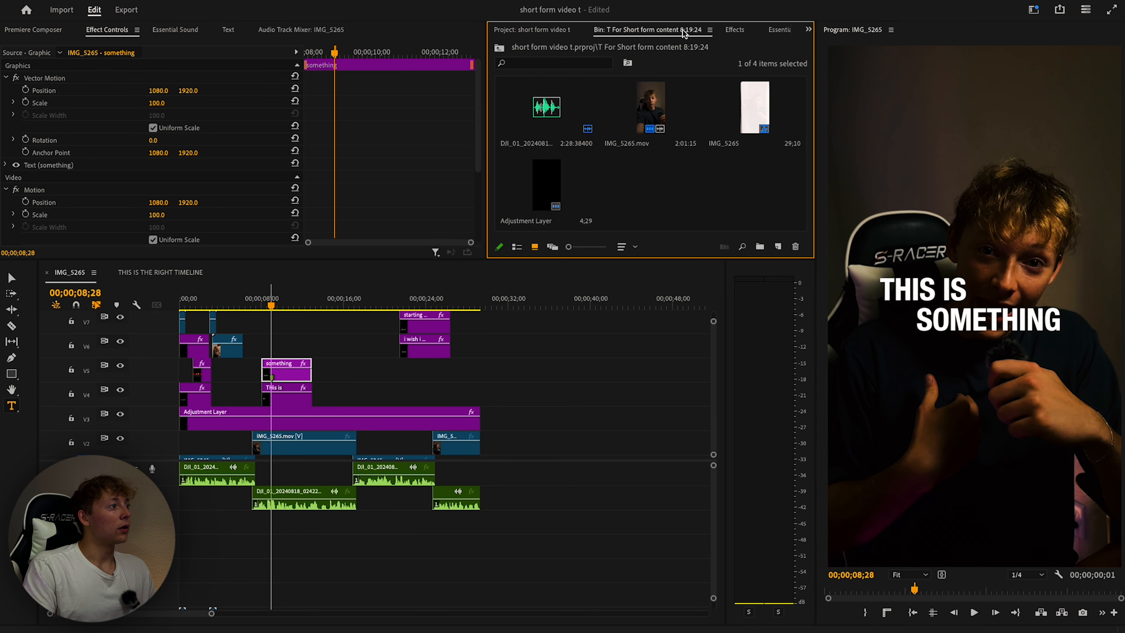
{"action": "left_click", "coordinate": [549, 30]}
{"action": "left_click", "coordinate": [778, 29]}
{"action": "key", "text": "v"}
{"action": "left_click_drag", "start_coordinate": [924, 293], "coordinate": [898, 335]}
{"action": "left_click_drag", "start_coordinate": [980, 323], "coordinate": [941, 353]}
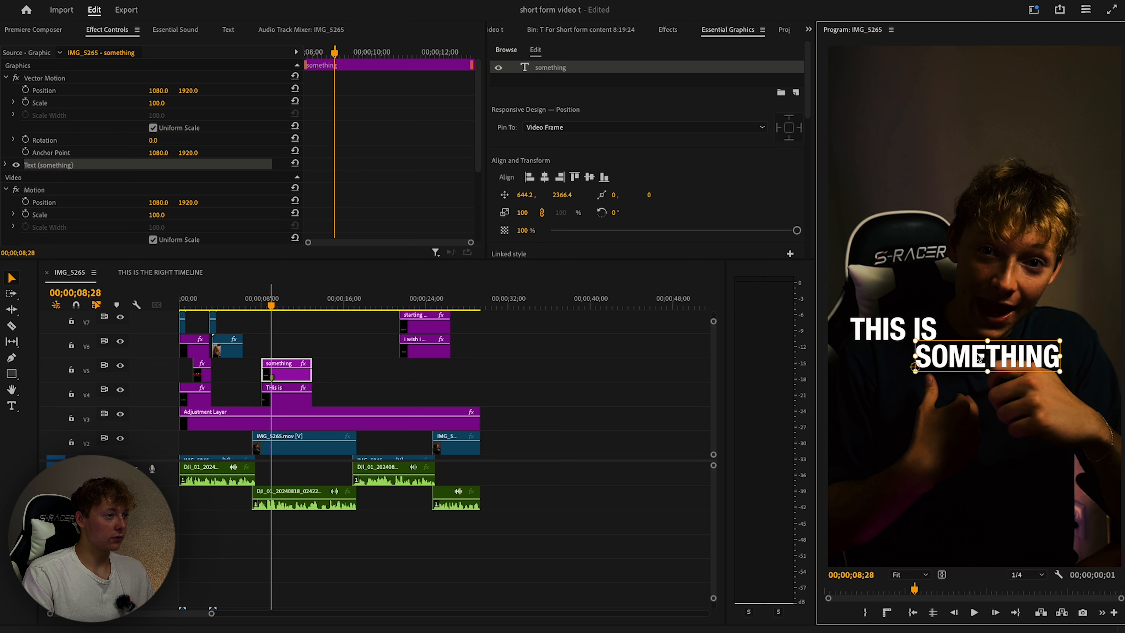
{"action": "left_click", "coordinate": [340, 362]}
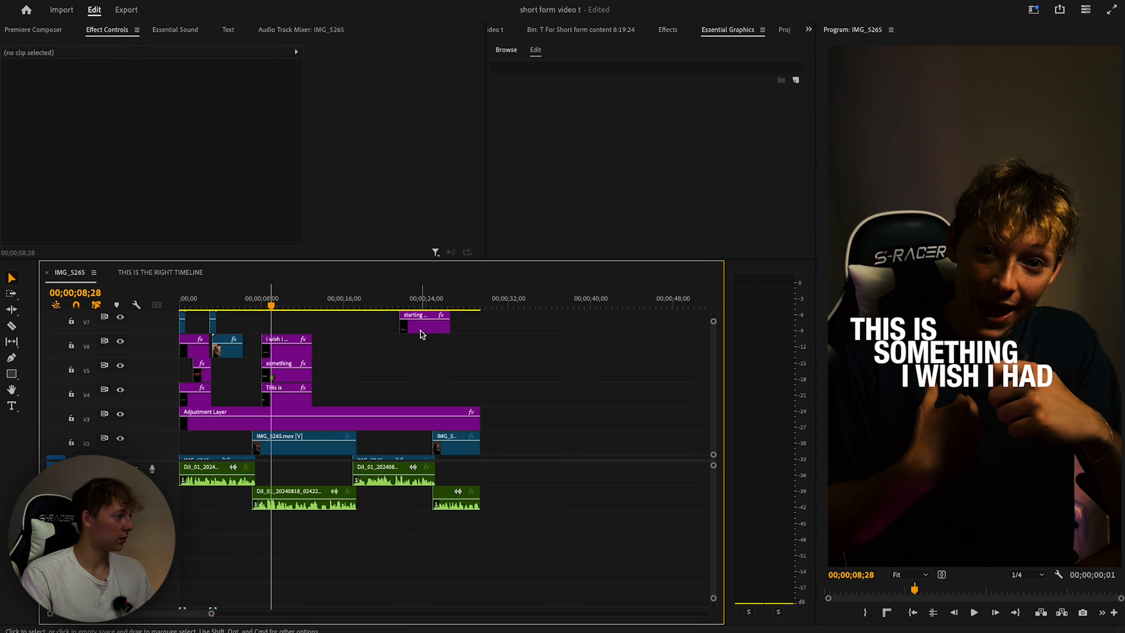
Move the Starting Out caption back to the playhead and give it a script font.
{"action": "left_click_drag", "start_coordinate": [421, 327], "coordinate": [283, 328]}
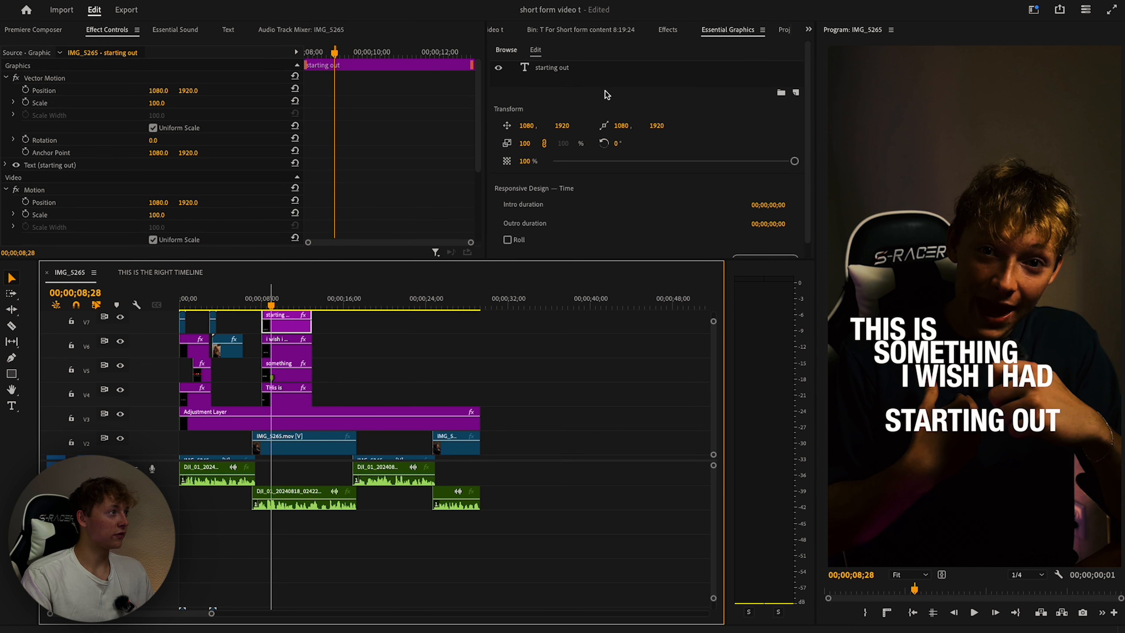
{"action": "left_click", "coordinate": [619, 31]}
{"action": "left_click", "coordinate": [726, 30]}
{"action": "left_click", "coordinate": [563, 69]}
{"action": "scroll", "coordinate": [656, 158], "scroll_direction": "down", "scroll_amount": 4}
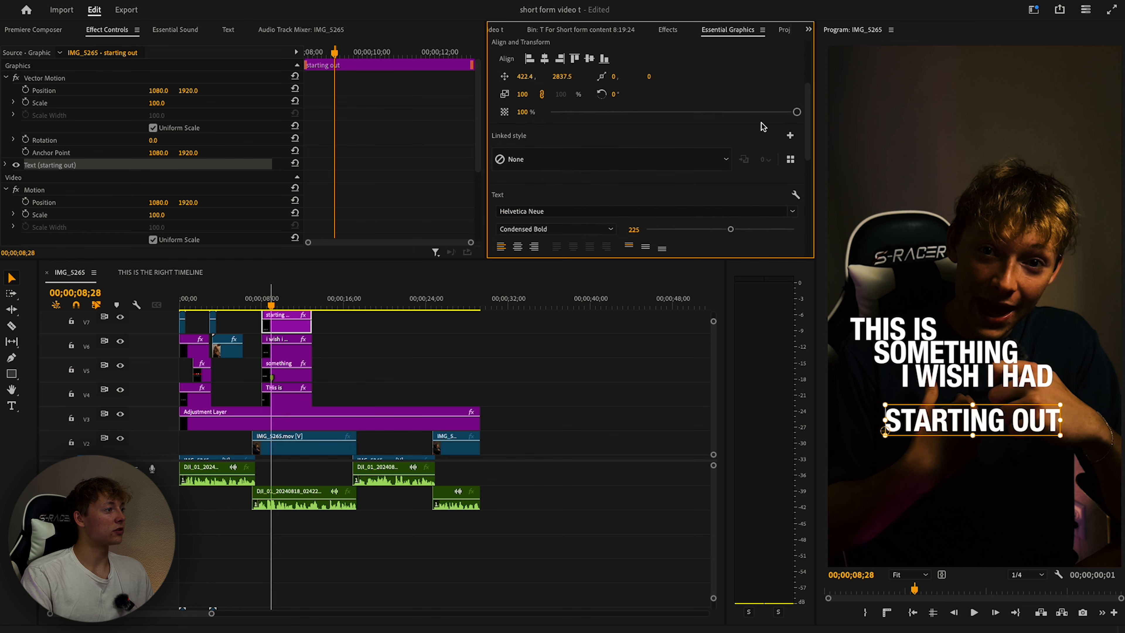
{"action": "scroll", "coordinate": [763, 127], "scroll_direction": "down", "scroll_amount": 3}
{"action": "left_click", "coordinate": [792, 177]}
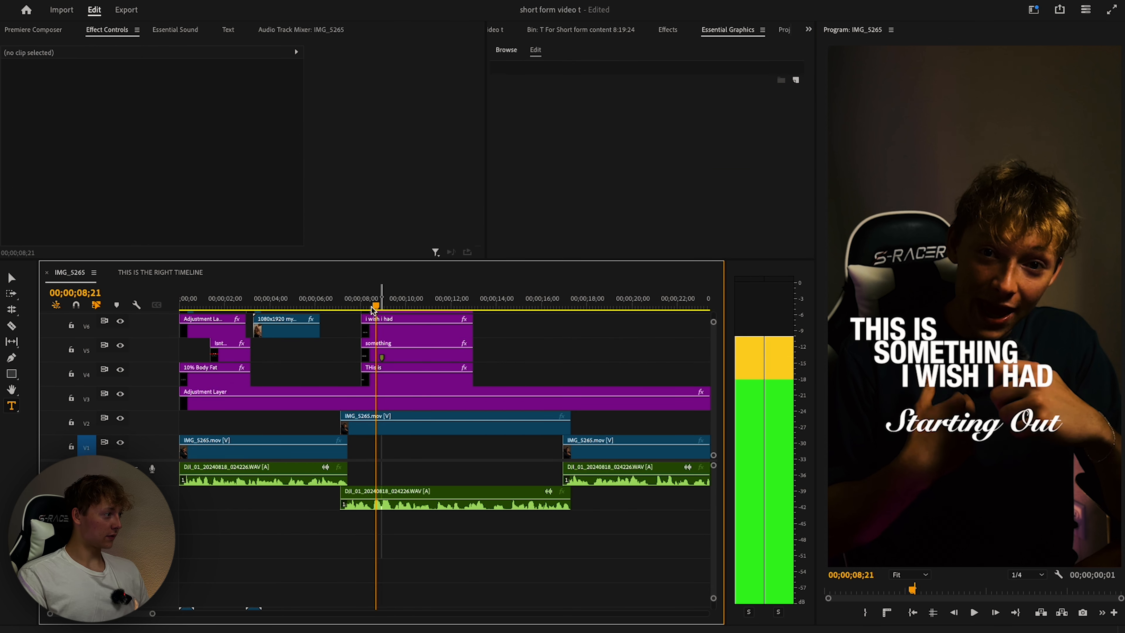
{"action": "left_click", "coordinate": [356, 306]}
Clear the timeline's in and out points and play back the captions building up.
{"action": "right_click", "coordinate": [382, 293]}
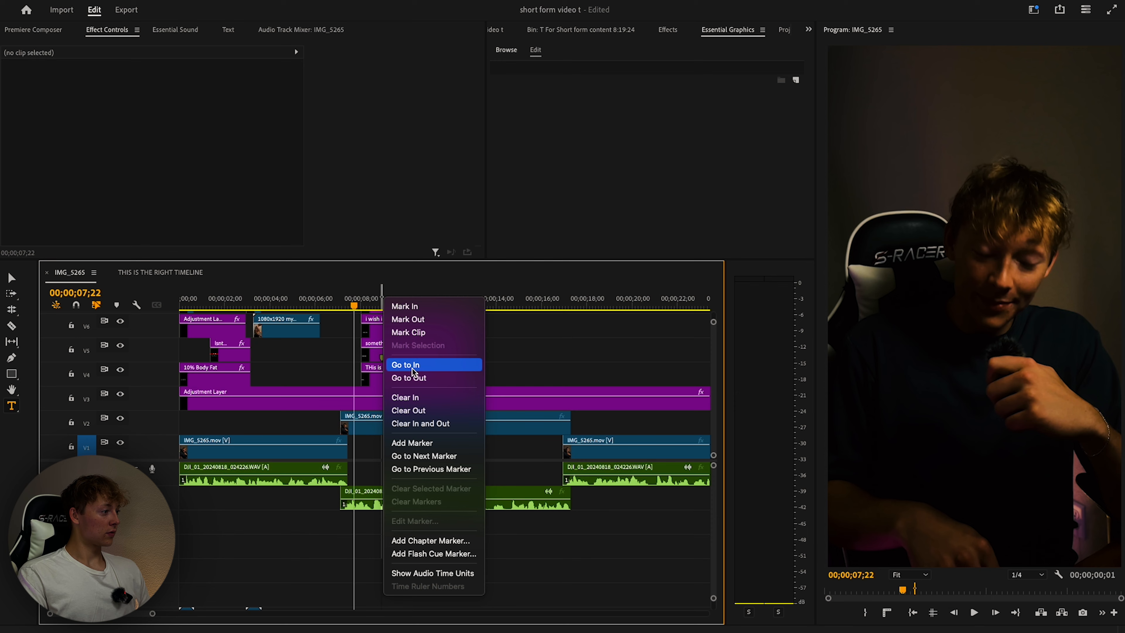
{"action": "left_click", "coordinate": [414, 423]}
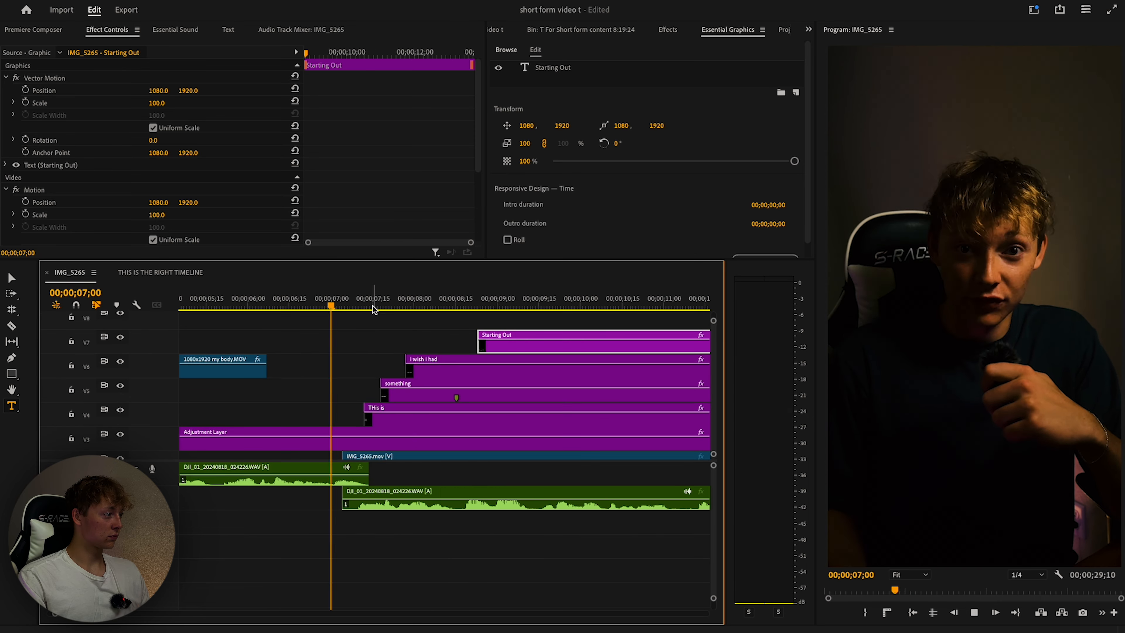
{"action": "key", "text": "space"}
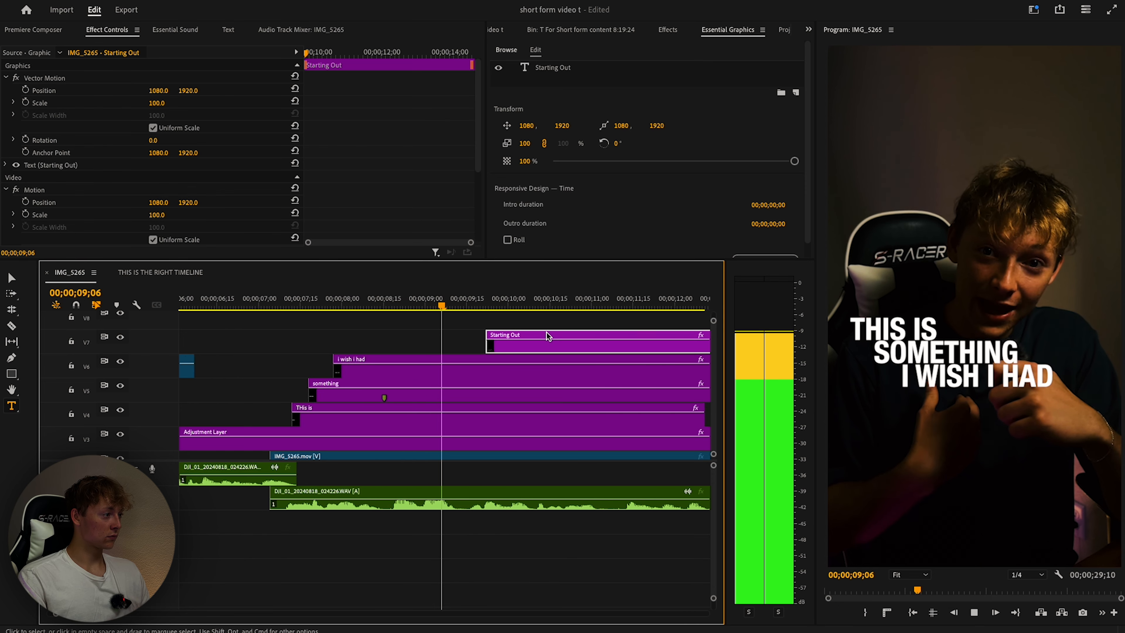
{"action": "double_click", "coordinate": [489, 348]}
{"action": "left_click", "coordinate": [334, 332]}
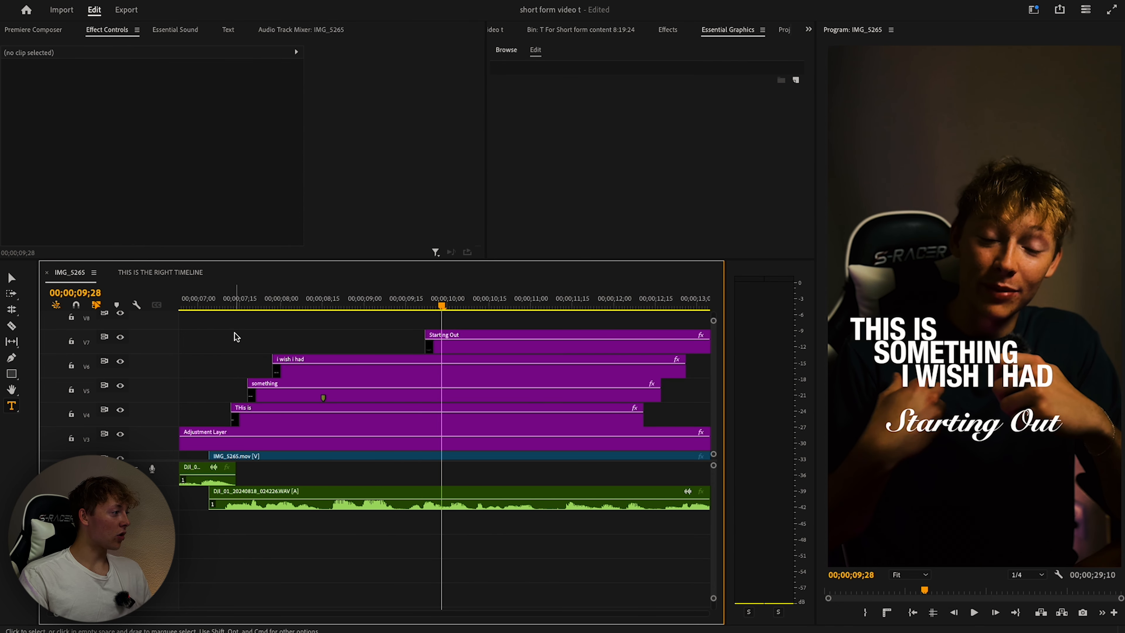
{"action": "left_click_drag", "start_coordinate": [236, 336], "coordinate": [329, 424]}
{"action": "left_click", "coordinate": [668, 29]}
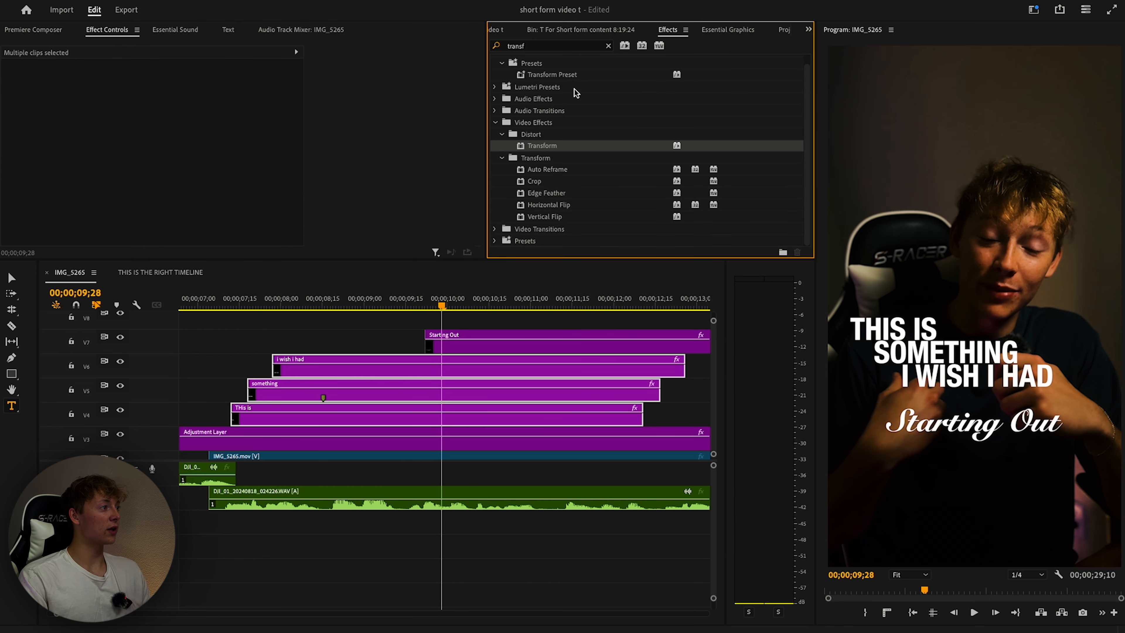
Apply the VR Glow effect to the Starting Out caption clip.
{"action": "left_click", "coordinate": [608, 46]}
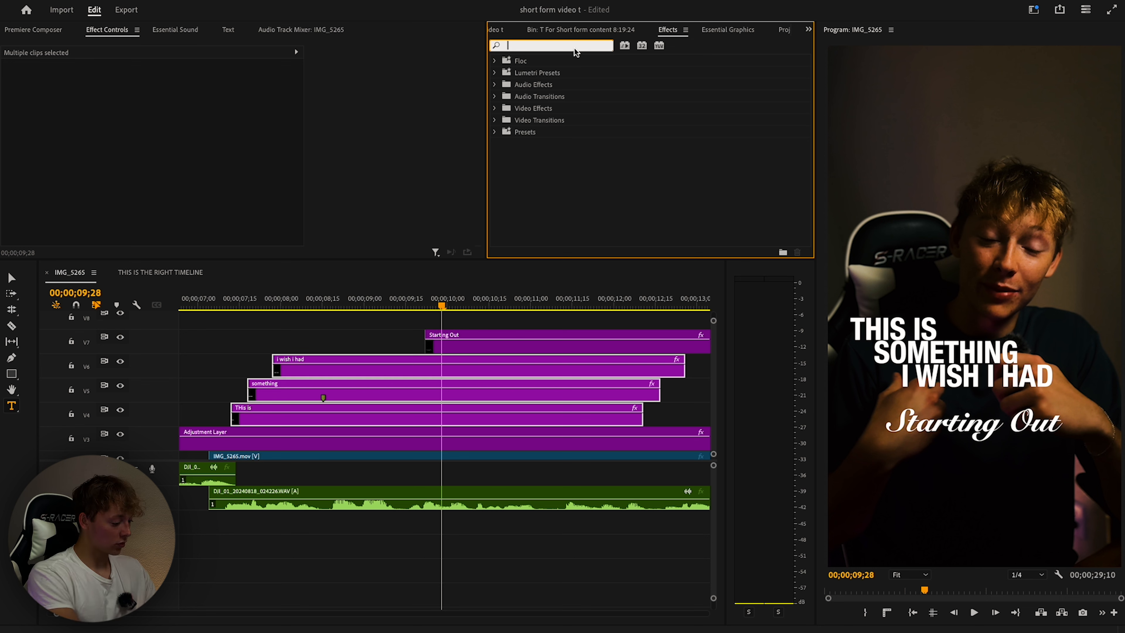
{"action": "type", "text": "drop"}
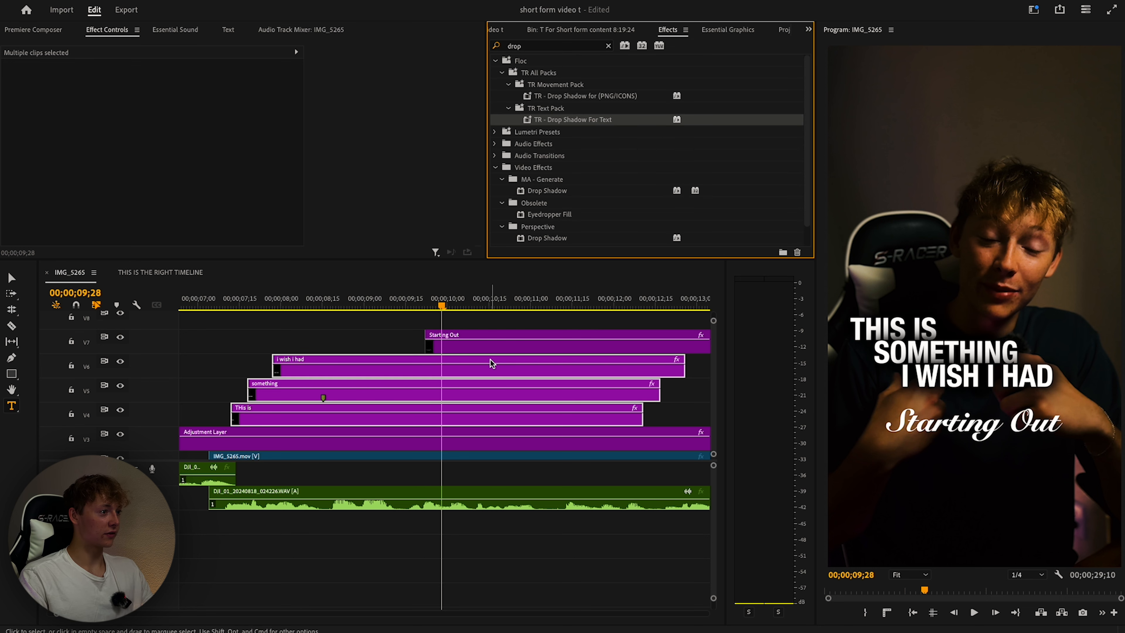
{"action": "left_click", "coordinate": [493, 343]}
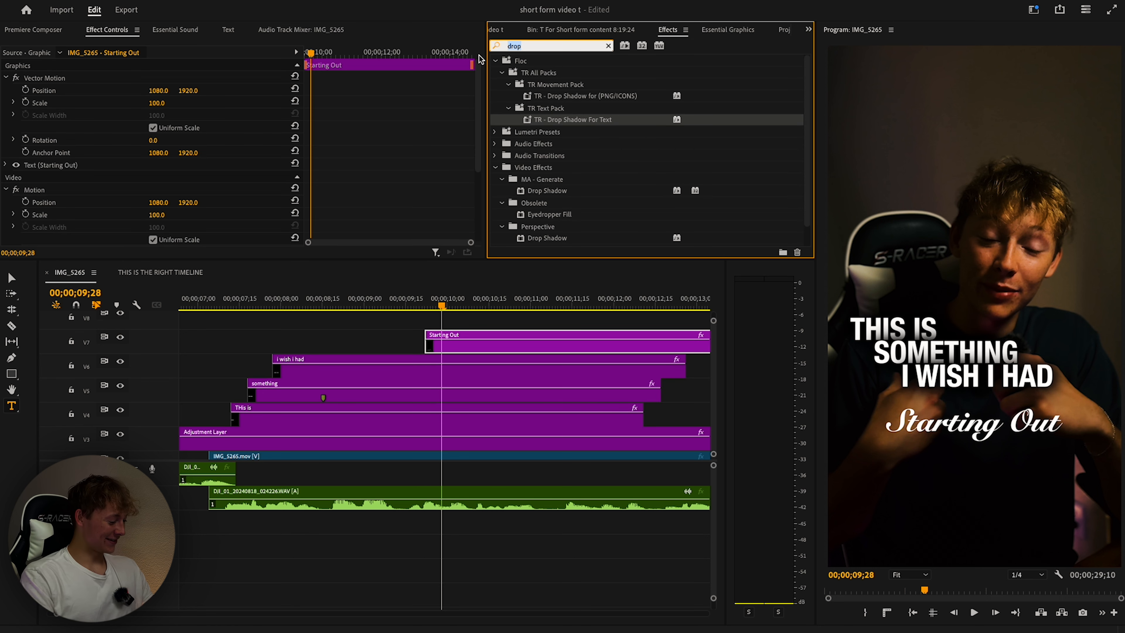
{"action": "left_click", "coordinate": [608, 46]}
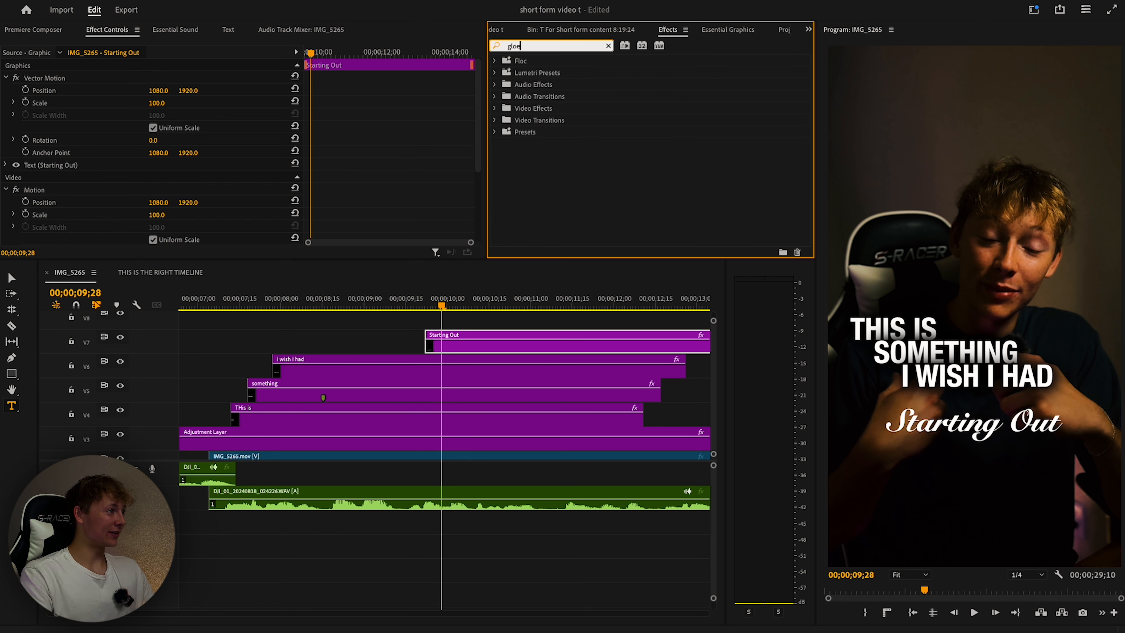
{"action": "type", "text": "glo"}
{"action": "left_click_drag", "start_coordinate": [540, 191], "coordinate": [448, 347]}
Preview the glowing caption from about 07;17, then switch to the Razor tool.
{"action": "left_click_drag", "start_coordinate": [436, 305], "coordinate": [244, 307]}
{"action": "key", "text": "space"}
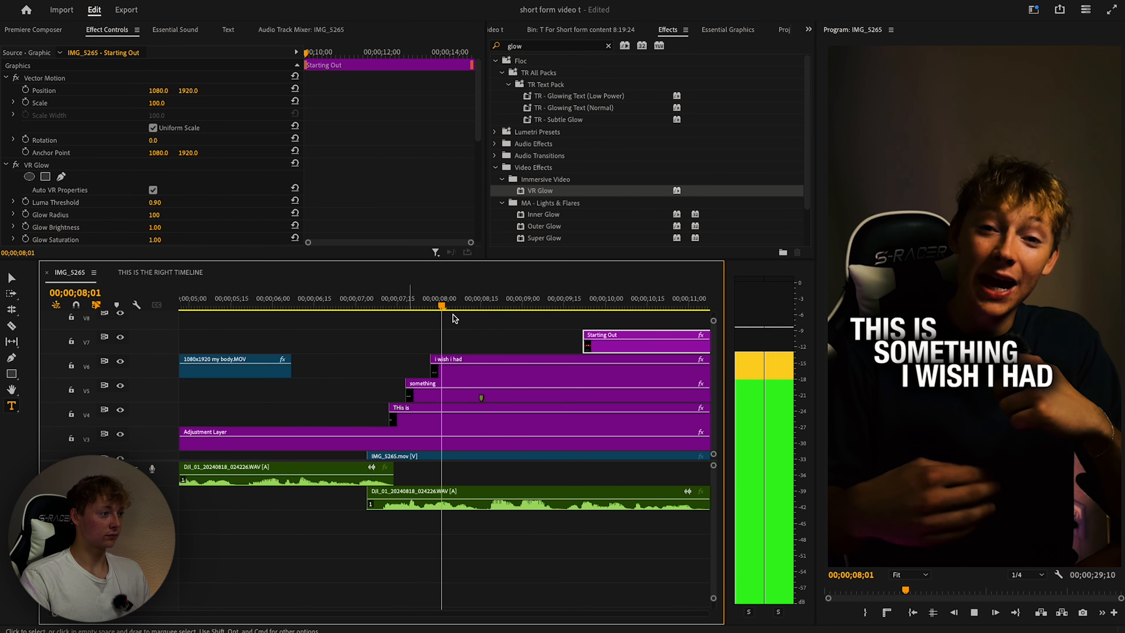
{"action": "key", "text": "space"}
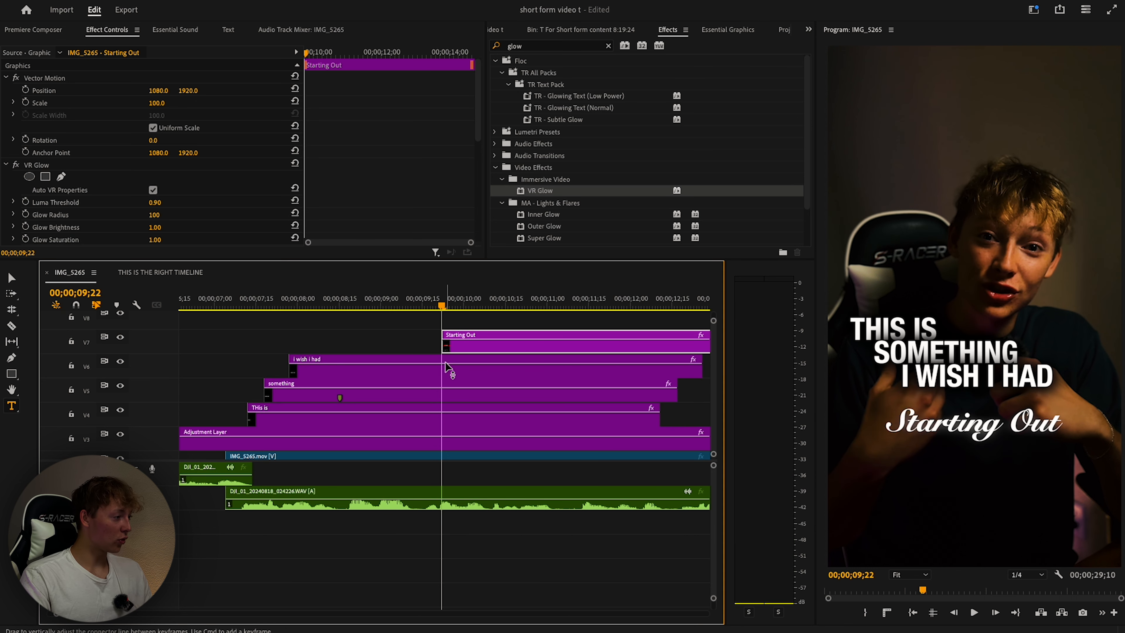
{"action": "key", "text": "c"}
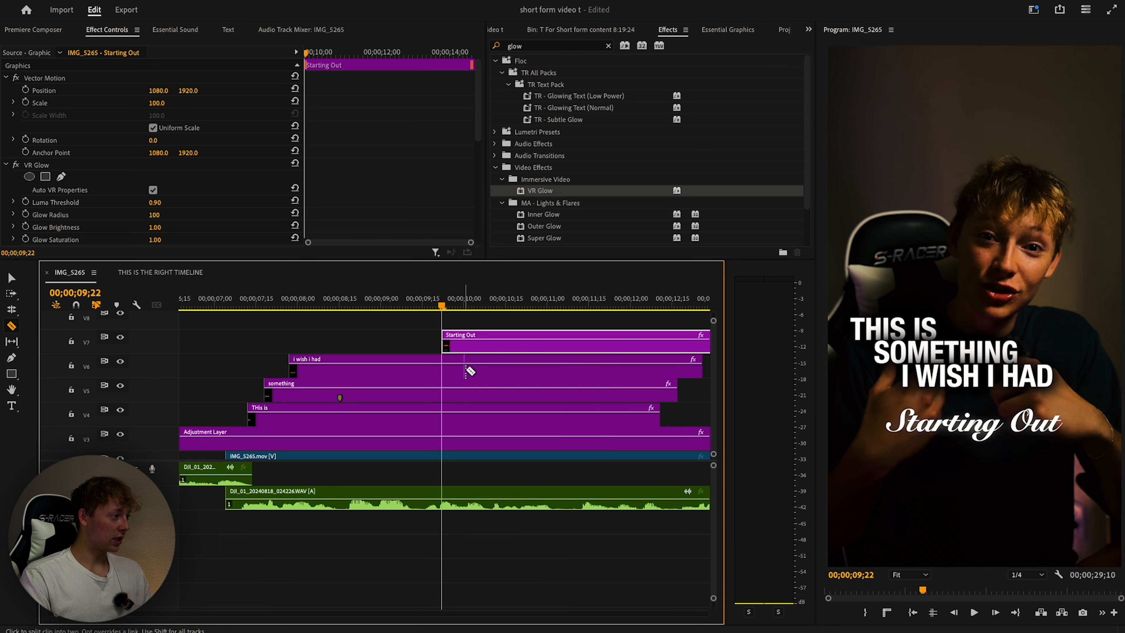
Cut all tracks at 09;22 and remove the right halves of the V4–V6 word captions.
{"action": "left_click", "coordinate": [442, 381], "text": "shift"}
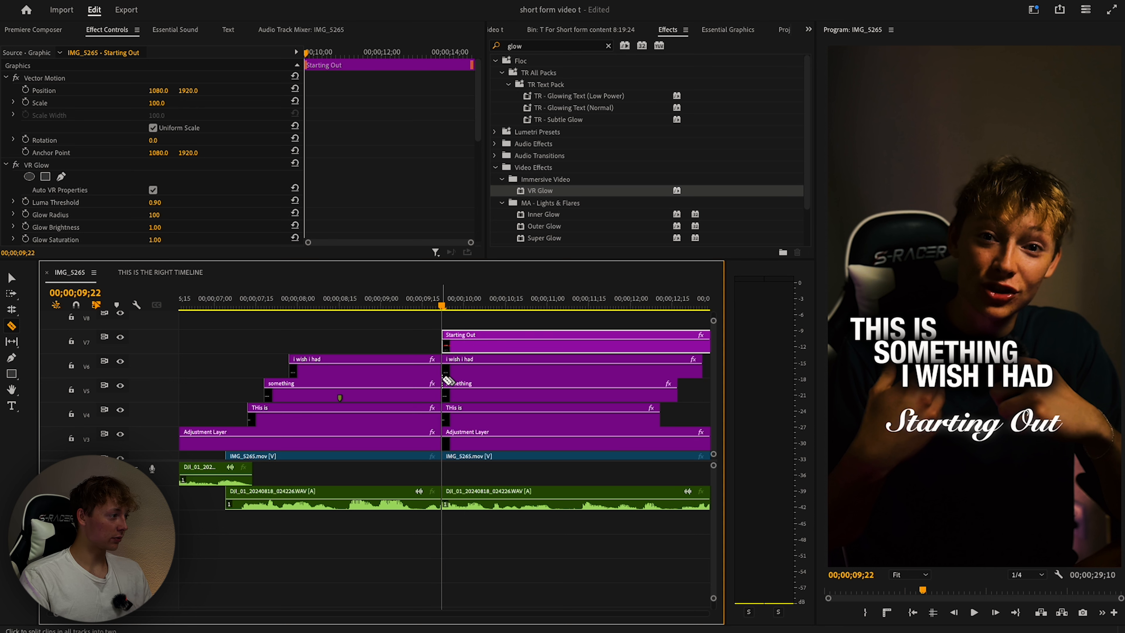
{"action": "scroll", "coordinate": [442, 443], "scroll_direction": "down", "scroll_amount": 2}
{"action": "scroll", "coordinate": [464, 410], "scroll_direction": "up", "scroll_amount": 2}
{"action": "left_click_drag", "start_coordinate": [363, 316], "coordinate": [381, 413]}
{"action": "key", "text": "Delete"}
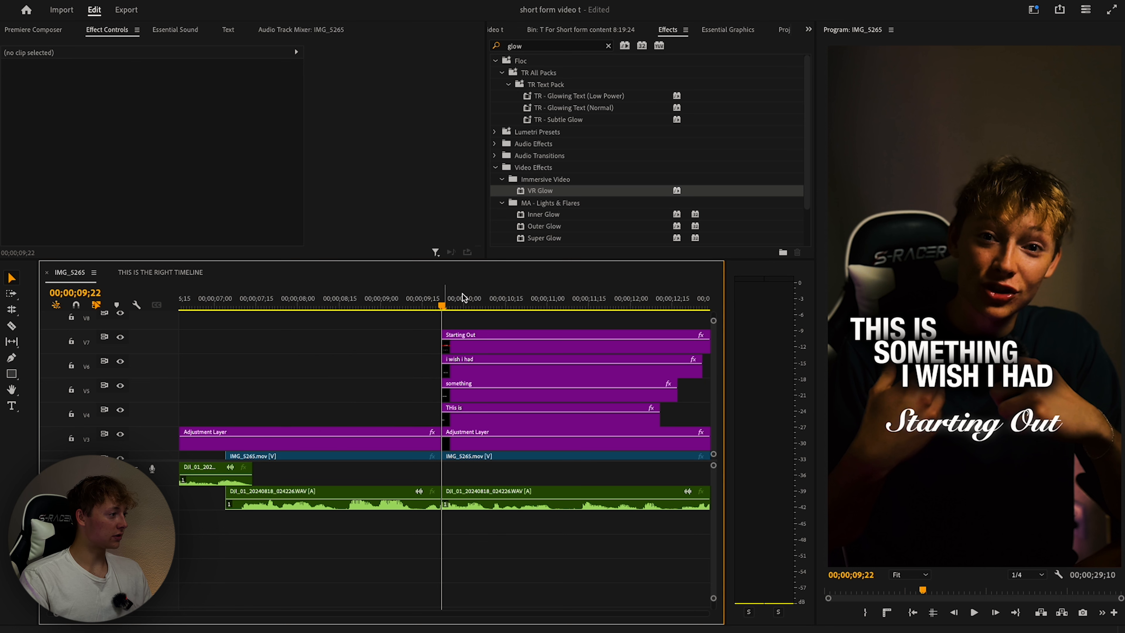
{"action": "key", "text": "super+z"}
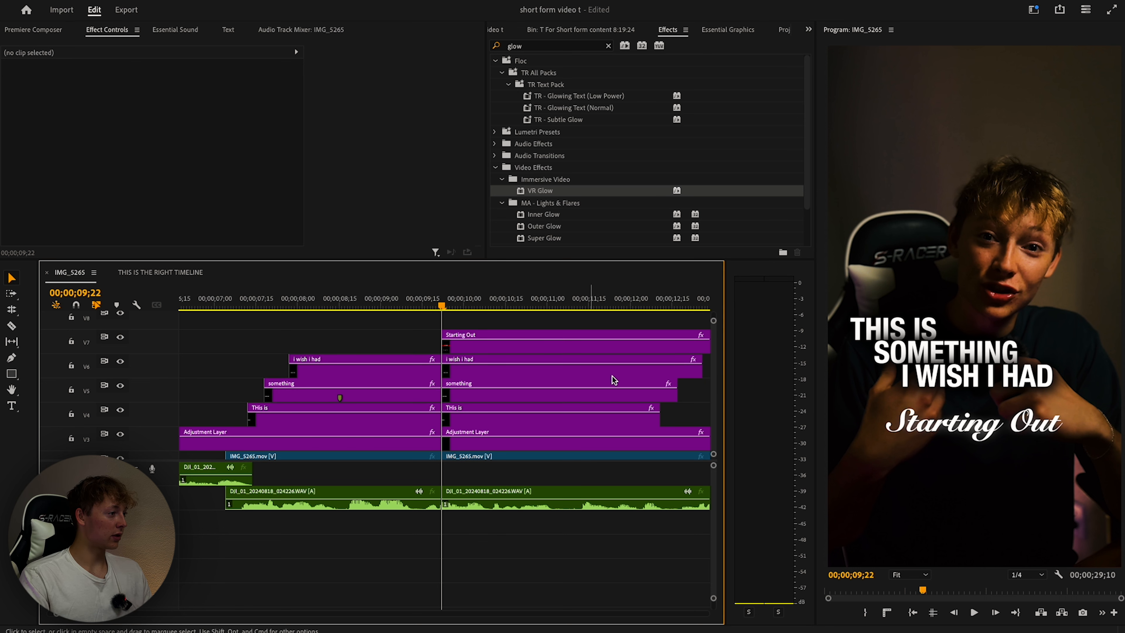
{"action": "left_click_drag", "start_coordinate": [696, 413], "coordinate": [634, 370]}
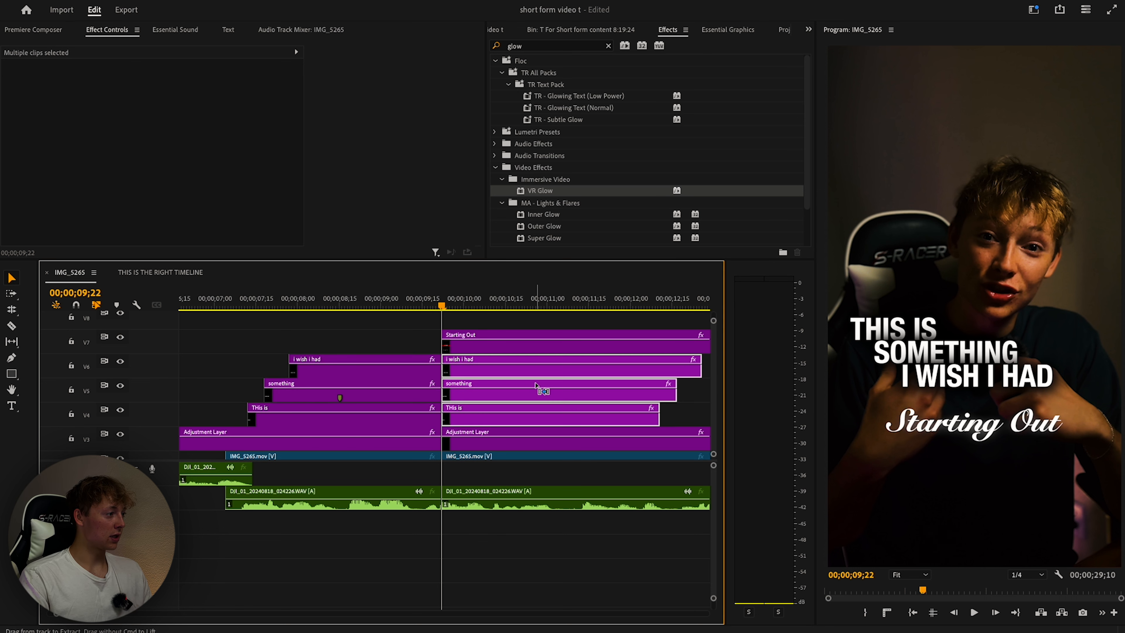
{"action": "key", "text": "super+z"}
Centre the Starting Out title vertically, lower it to Y 2404, and nudge the clip five frames earlier.
{"action": "left_click", "coordinate": [470, 345]}
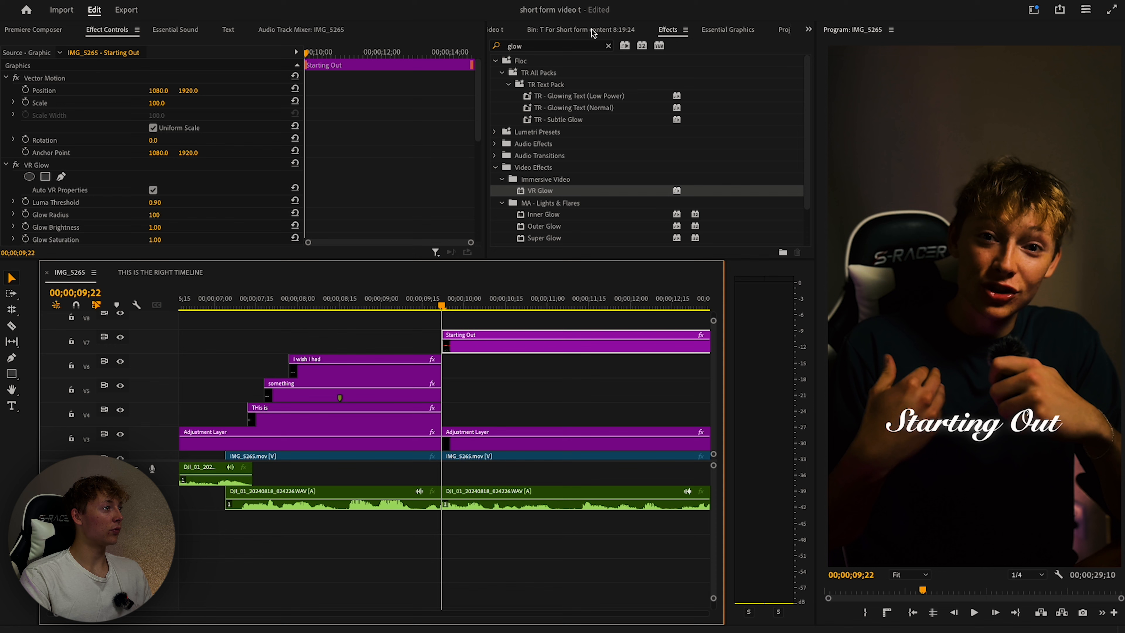
{"action": "left_click", "coordinate": [728, 30]}
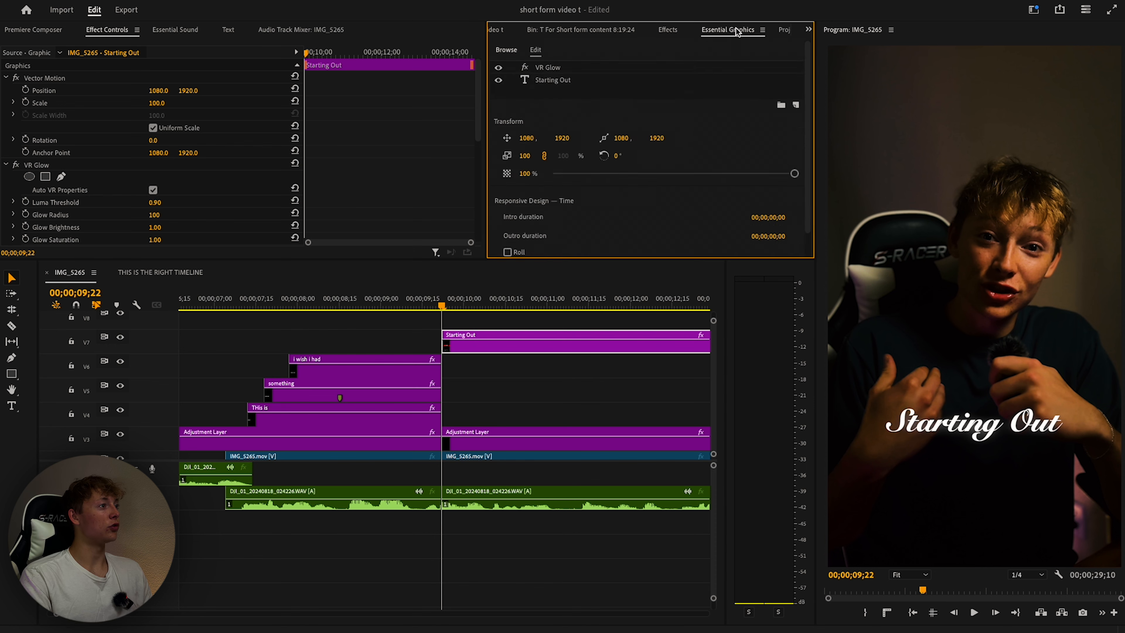
{"action": "left_click", "coordinate": [554, 80]}
{"action": "left_click", "coordinate": [584, 190]}
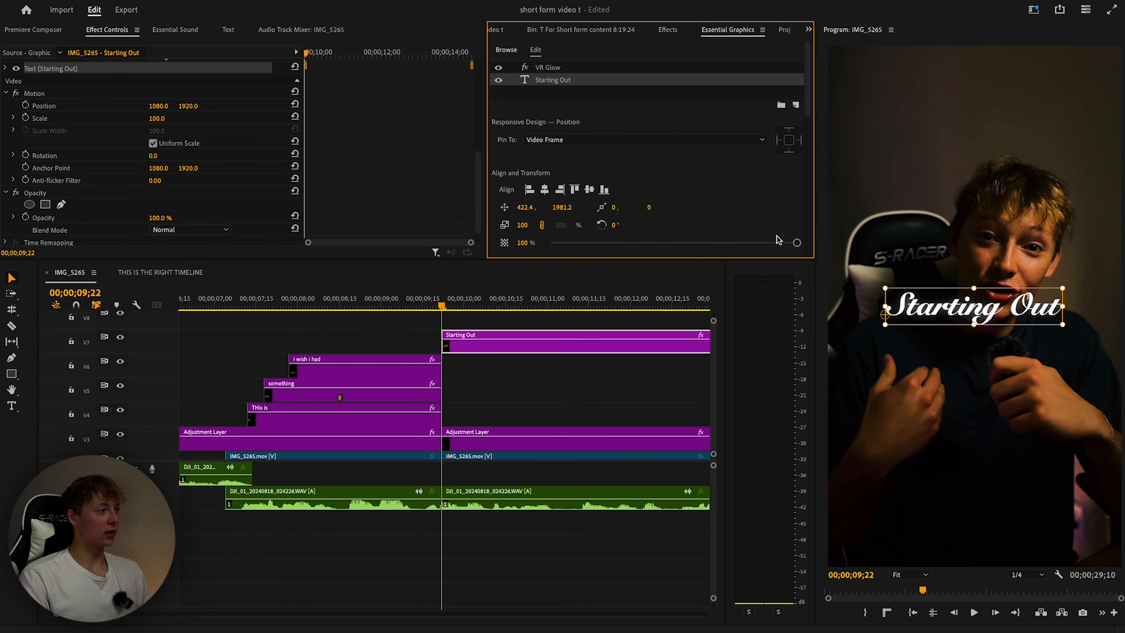
{"action": "left_click_drag", "start_coordinate": [561, 207], "coordinate": [819, 202]}
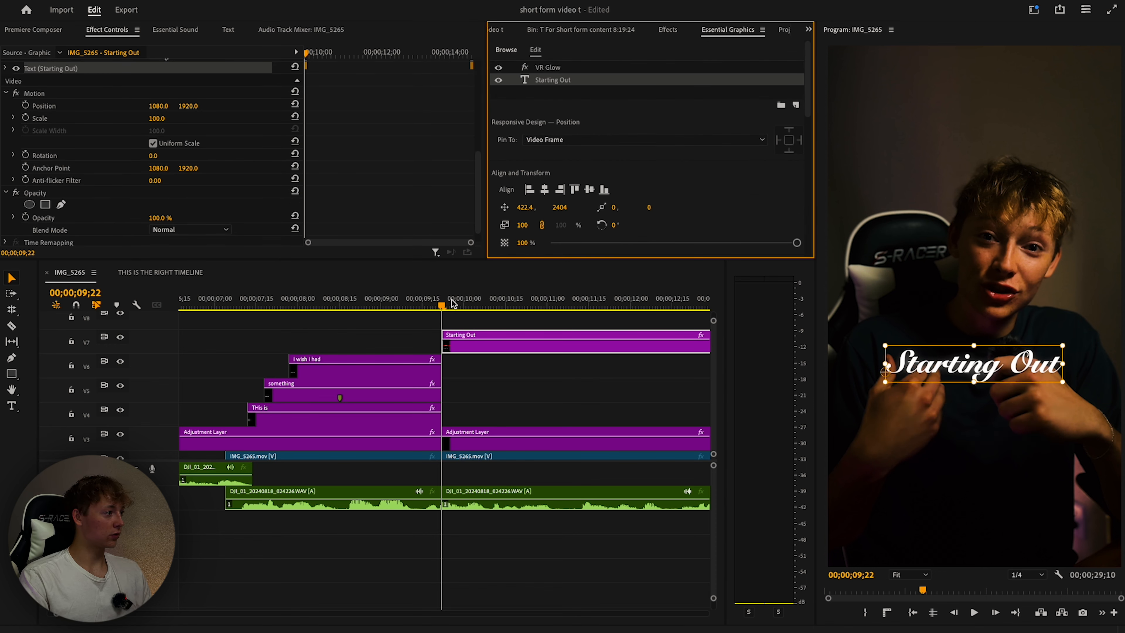
{"action": "left_click_drag", "start_coordinate": [441, 304], "coordinate": [433, 306]}
{"action": "key", "text": "shift+super+Left"}
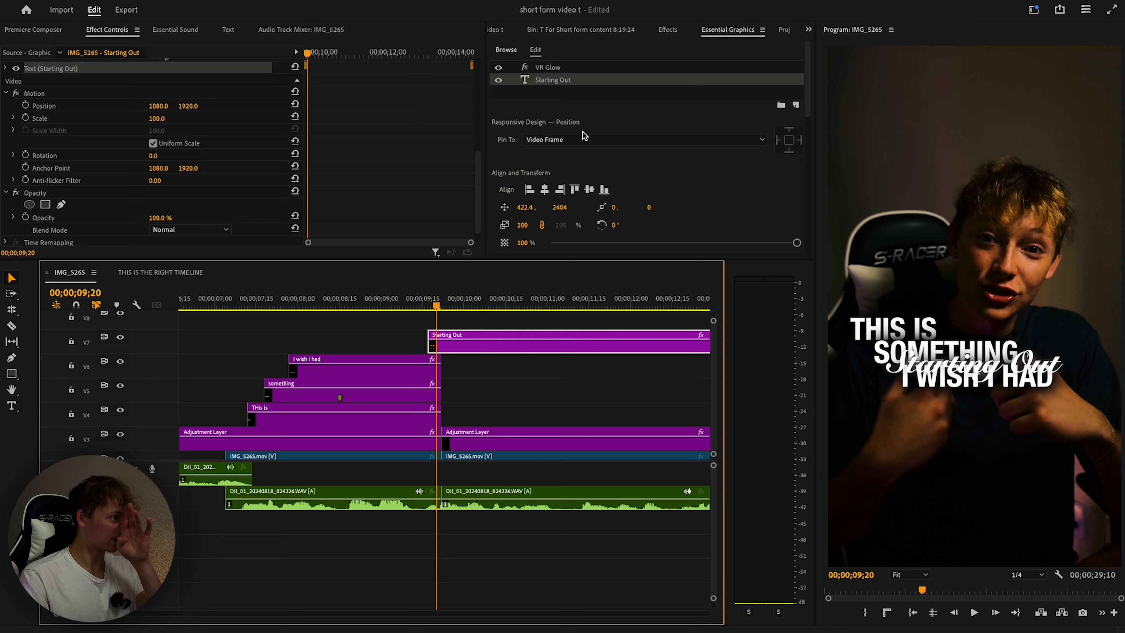
Enlarge the title to font size 281, centre it horizontally, and shift the clip four frames later.
{"action": "scroll", "coordinate": [567, 195], "scroll_direction": "down", "scroll_amount": 5}
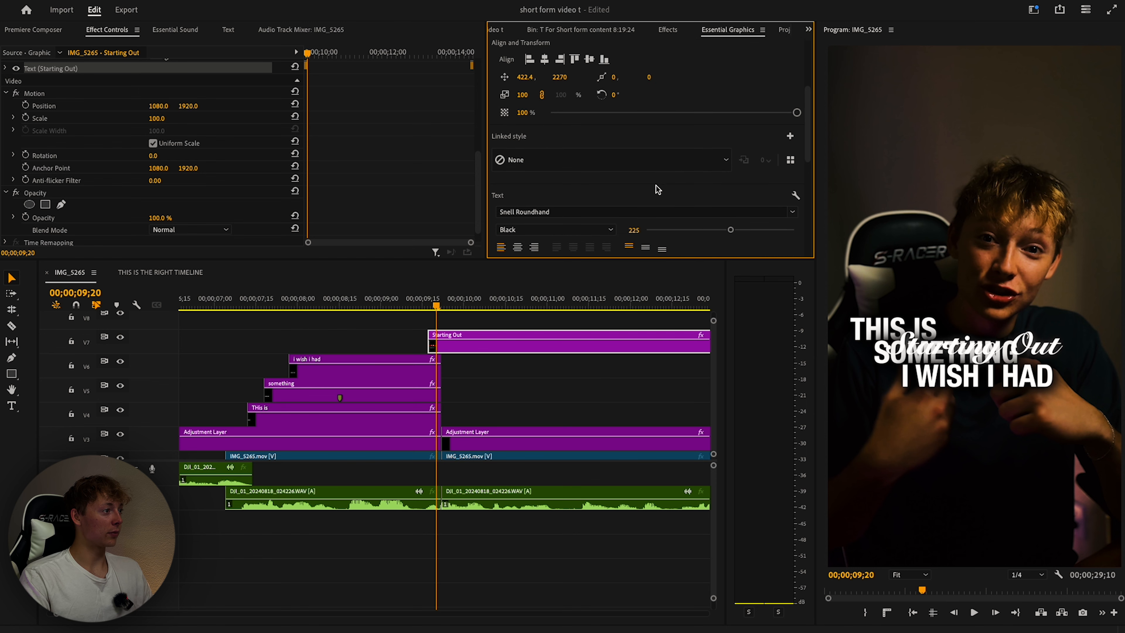
{"action": "left_click_drag", "start_coordinate": [729, 230], "coordinate": [752, 230]}
{"action": "scroll", "coordinate": [545, 60], "scroll_direction": "up", "scroll_amount": 1}
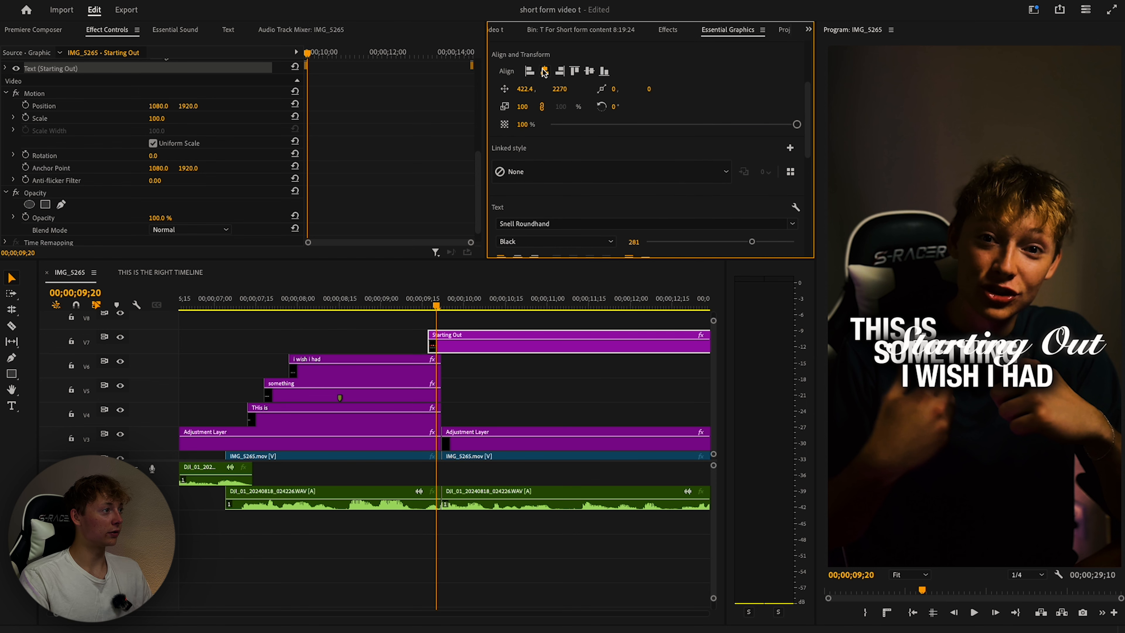
{"action": "left_click", "coordinate": [544, 71]}
{"action": "left_click_drag", "start_coordinate": [452, 350], "coordinate": [464, 350]}
Preview the edit from about 07;03, then begin editing the title text.
{"action": "left_click", "coordinate": [221, 306]}
{"action": "key", "text": "space"}
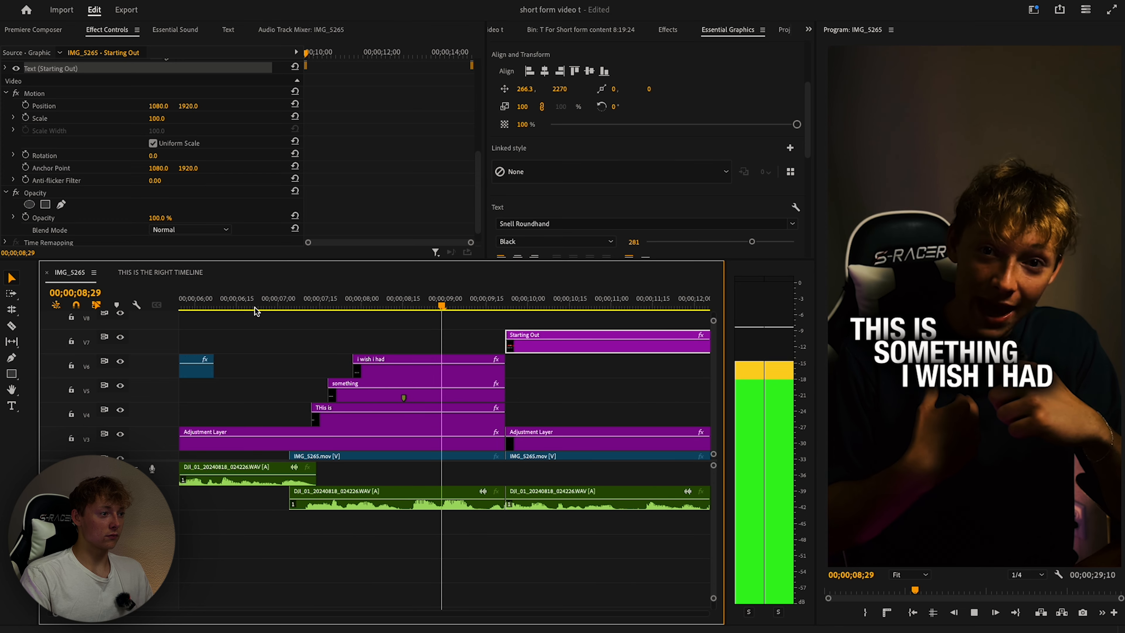
{"action": "key", "text": "space"}
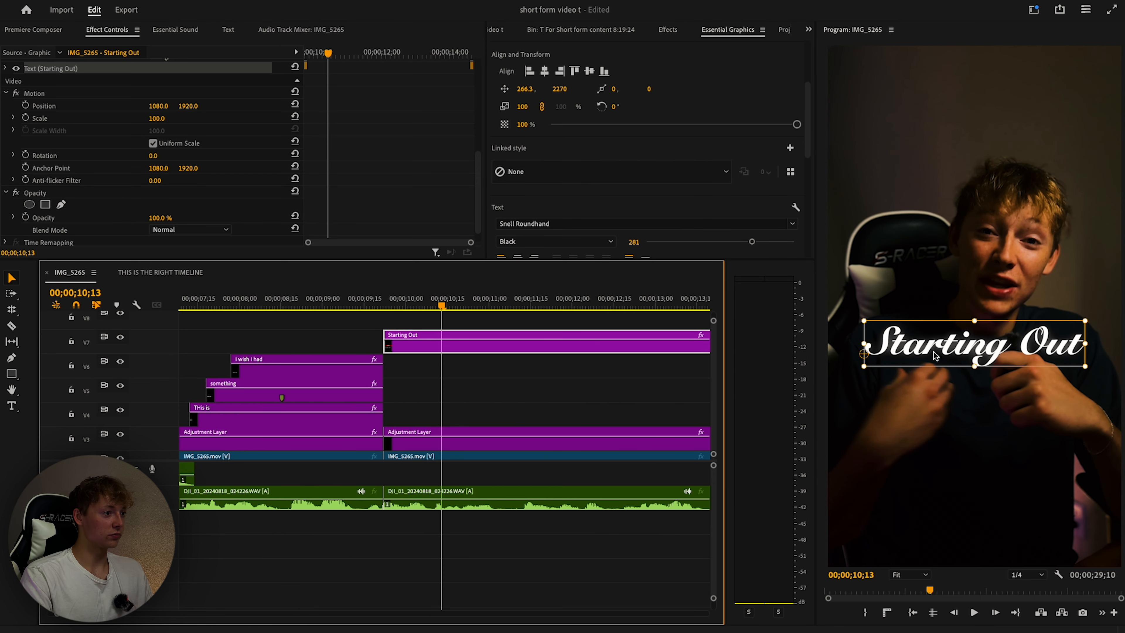
{"action": "key", "text": "t"}
{"action": "left_click", "coordinate": [1083, 349]}
{"action": "key", "text": "BackSpace"}
{"action": "key", "text": "BackSpace"}
{"action": "key", "text": "BackSpace"}
Preview the B-roll from 03;14 and trim its end to 04;18.
{"action": "type", "text": "M"}
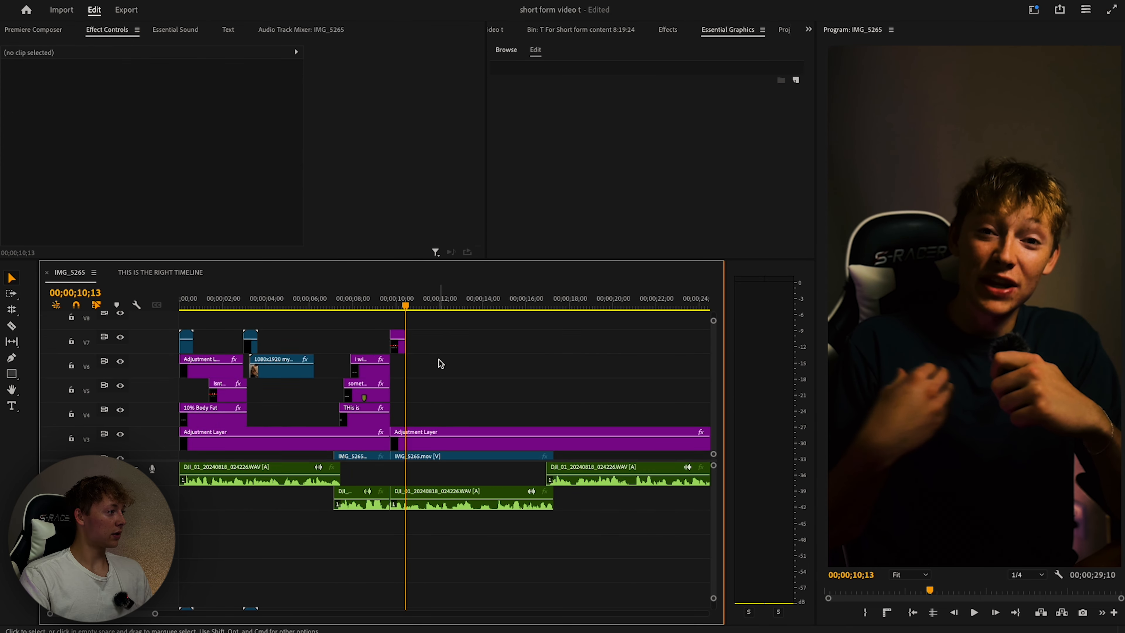
{"action": "key", "text": "space"}
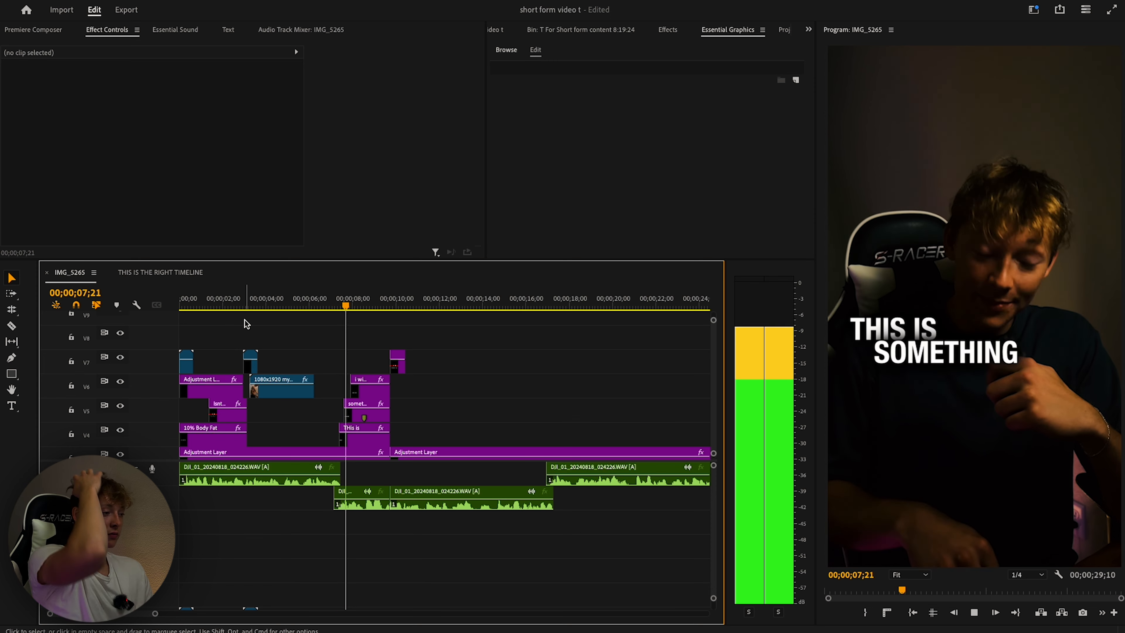
{"action": "left_click", "coordinate": [255, 312]}
{"action": "key", "text": "space"}
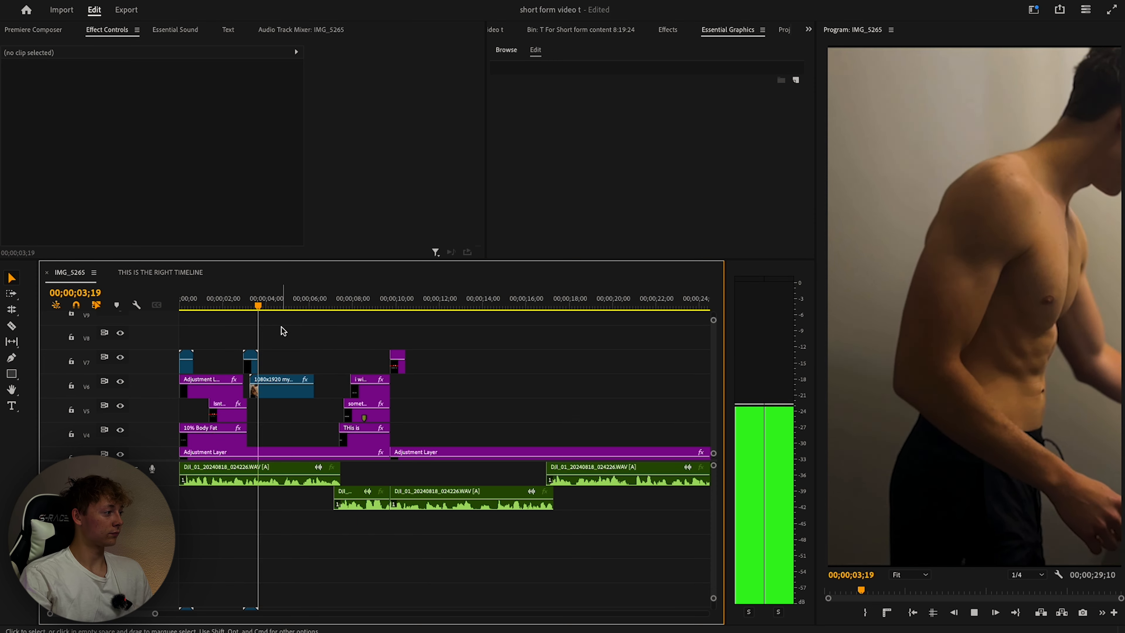
{"action": "key", "text": "w"}
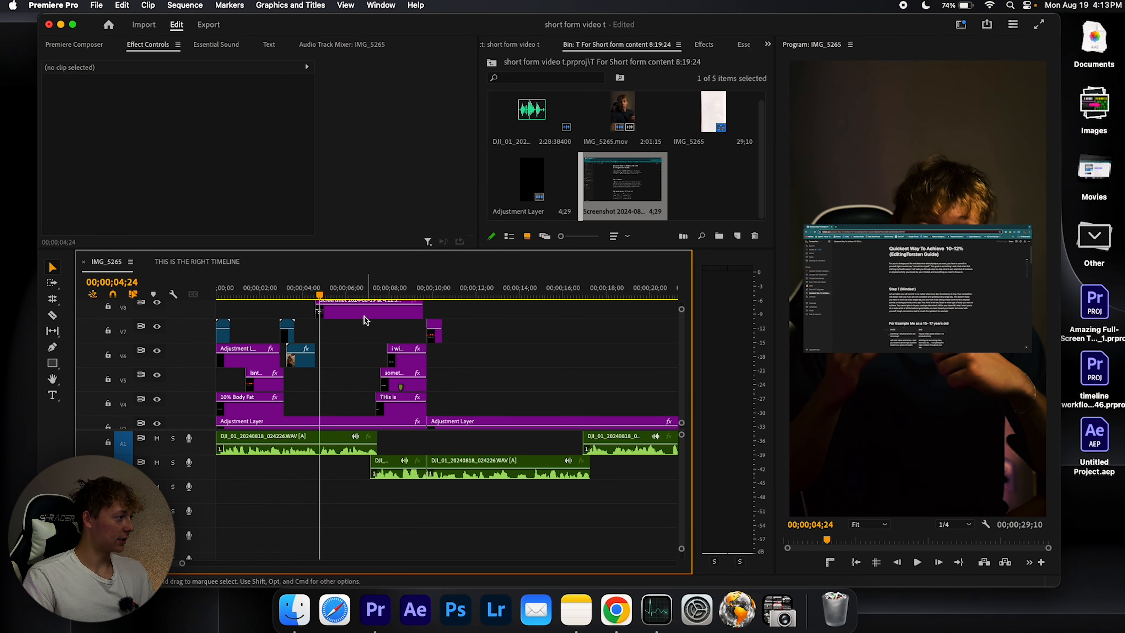
{"action": "left_click", "coordinate": [367, 311]}
Apply the Crop effect to the document screenshot and activate its on-screen handles.
{"action": "key", "text": "shift+7"}
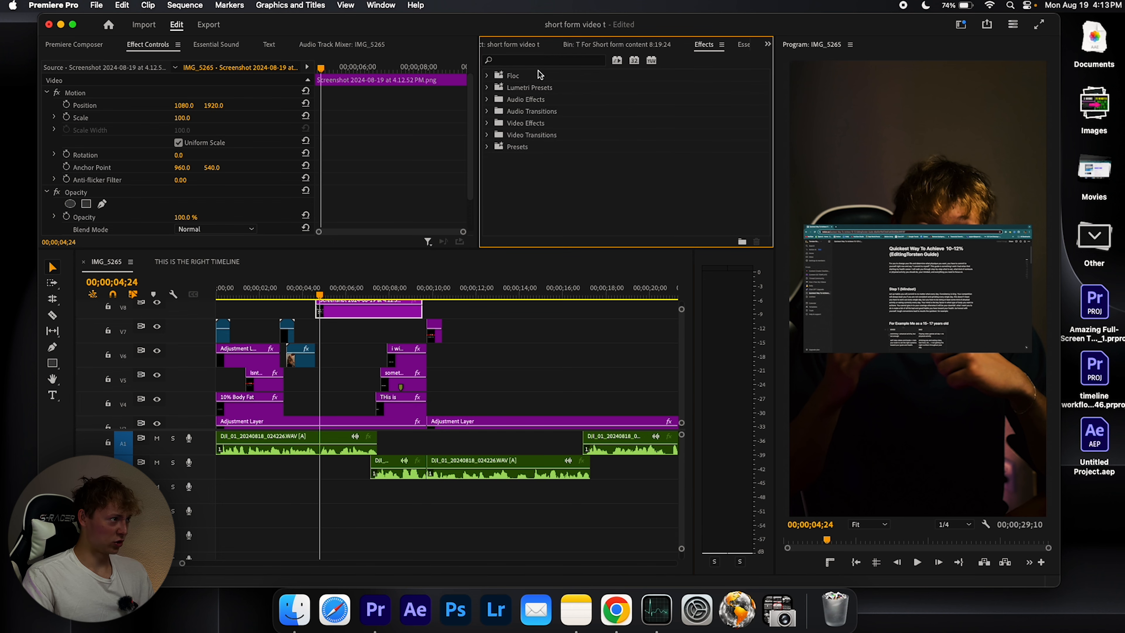
{"action": "left_click", "coordinate": [537, 64]}
{"action": "type", "text": "crop"}
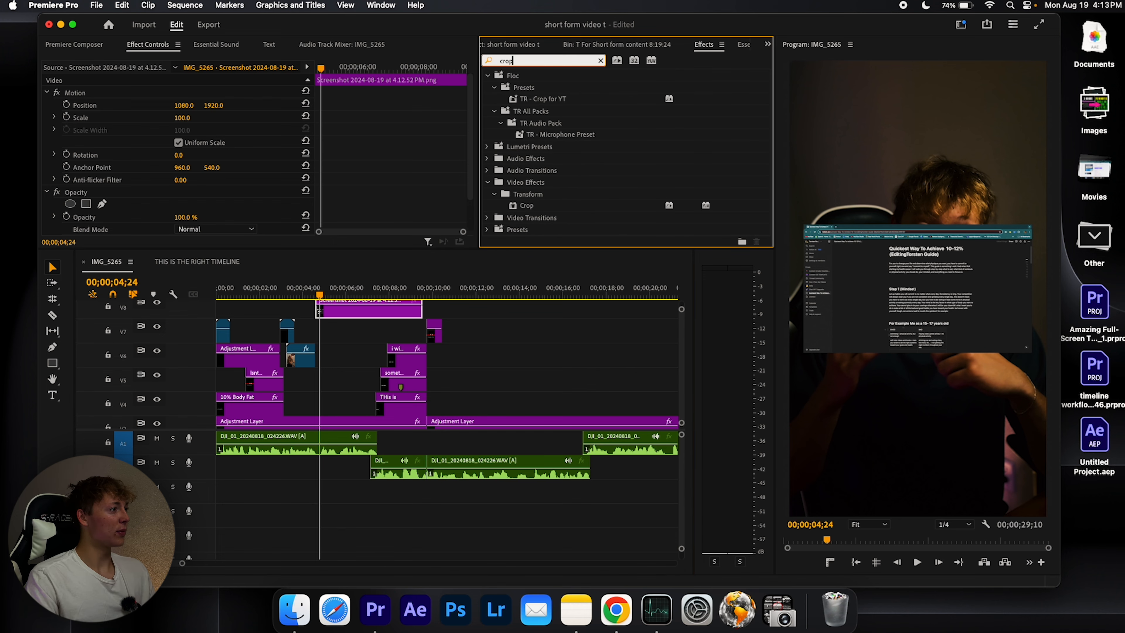
{"action": "left_click", "coordinate": [120, 45]}
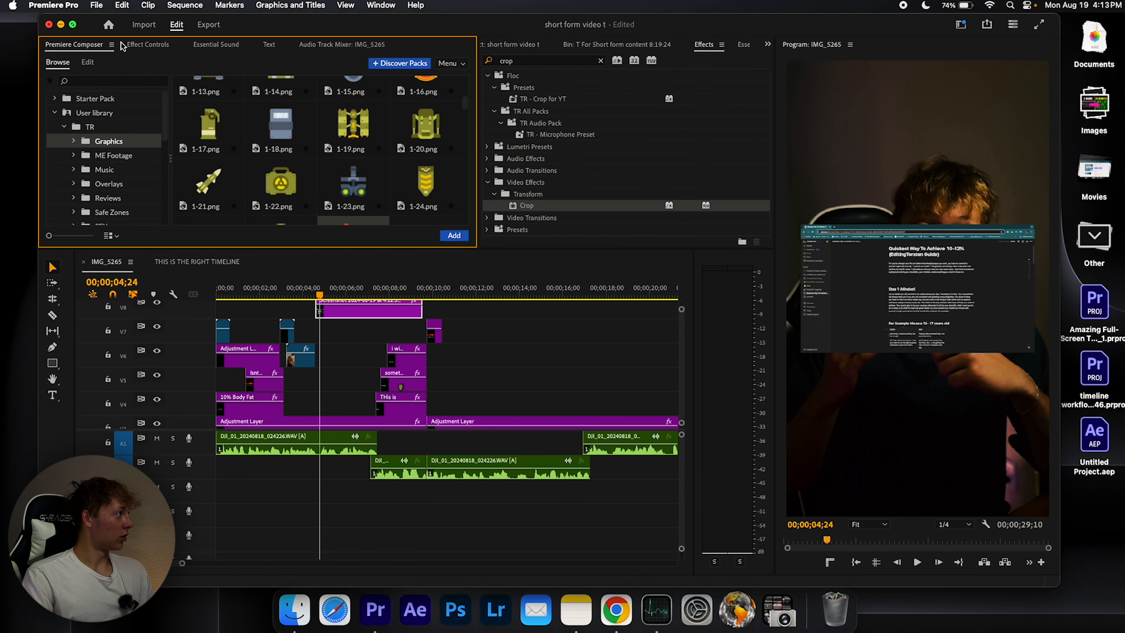
{"action": "left_click", "coordinate": [108, 30]}
{"action": "scroll", "coordinate": [71, 140], "scroll_direction": "down", "scroll_amount": 2}
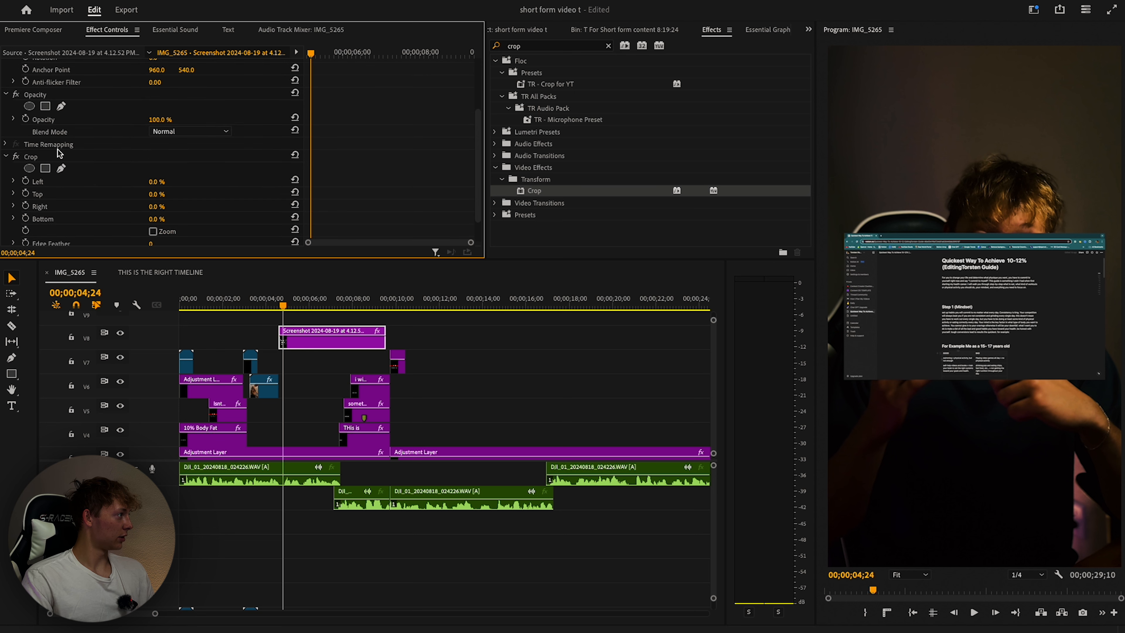
{"action": "left_click", "coordinate": [58, 154]}
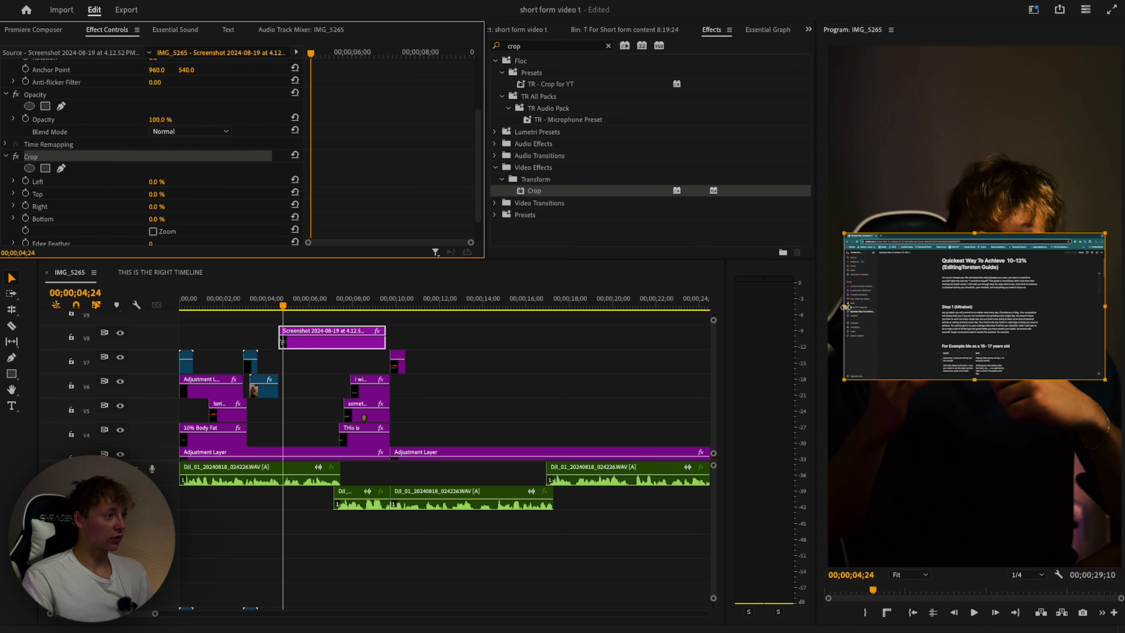
Crop the screenshot to 36.8% left, 27.3% right and 9.8% top.
{"action": "left_click_drag", "start_coordinate": [844, 305], "coordinate": [940, 307]}
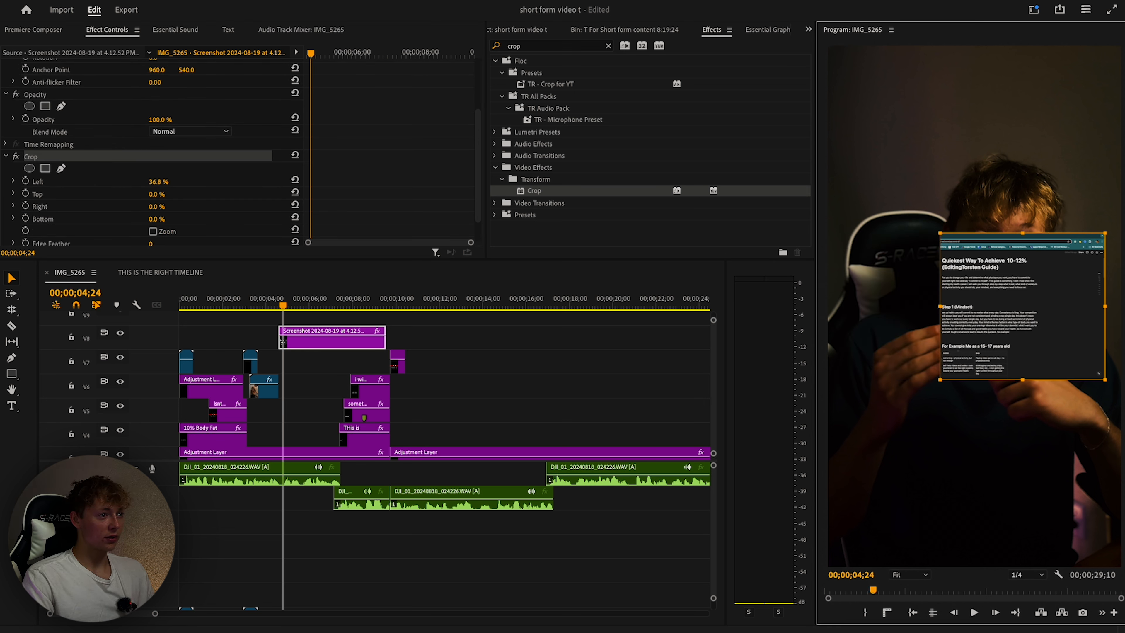
{"action": "left_click_drag", "start_coordinate": [1105, 306], "coordinate": [1037, 305]}
{"action": "left_click_drag", "start_coordinate": [986, 229], "coordinate": [987, 254]}
{"action": "left_click", "coordinate": [490, 344]}
{"action": "left_click", "coordinate": [329, 343]}
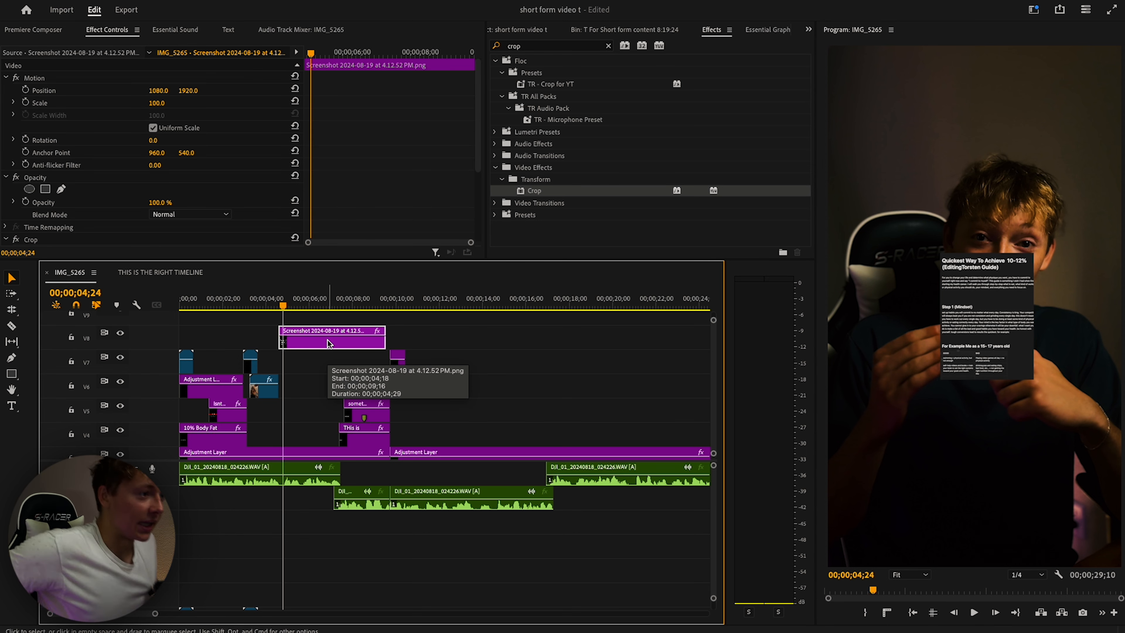
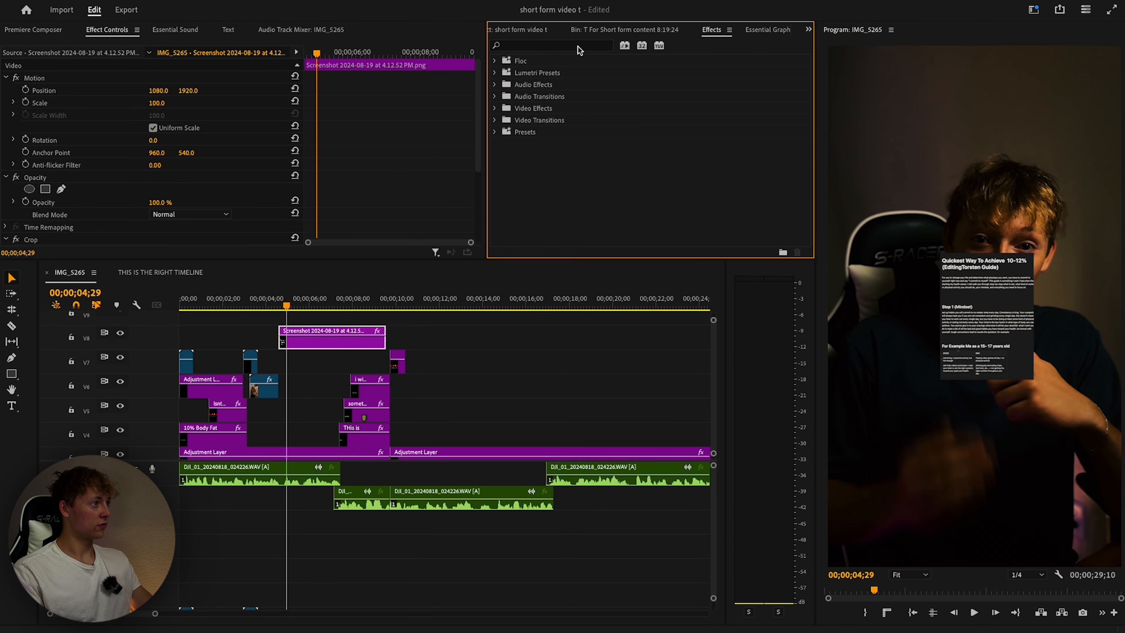
Apply the 'ET - 2nd Text Reveal Slide up' preset to the V8 screenshot clip.
{"action": "left_click", "coordinate": [527, 29]}
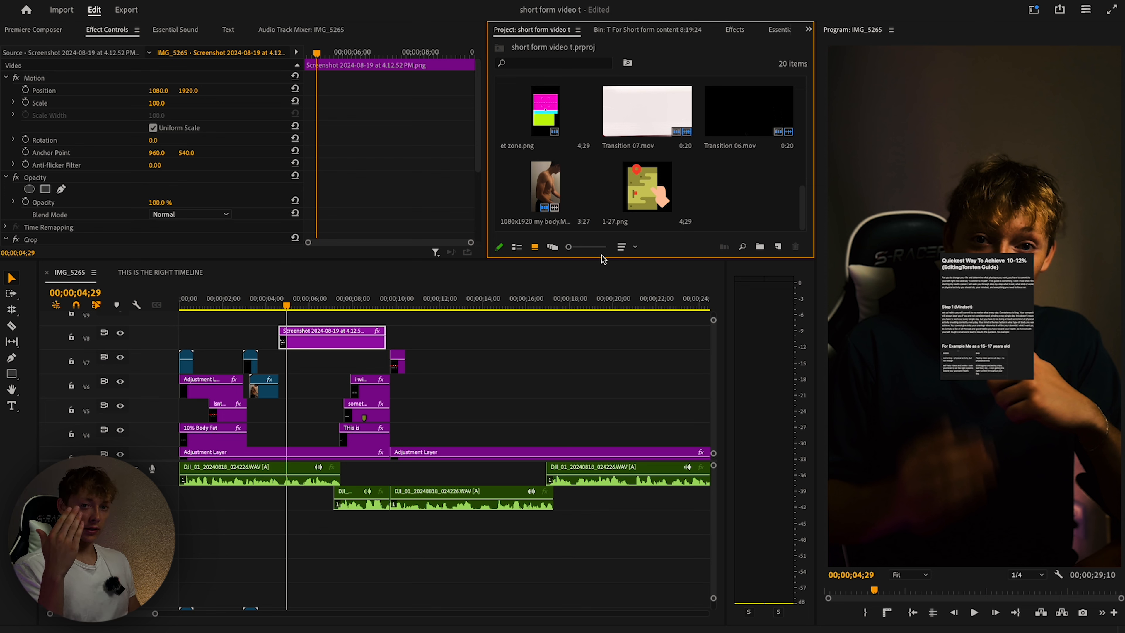
{"action": "left_click", "coordinate": [734, 29]}
{"action": "left_click", "coordinate": [567, 46]}
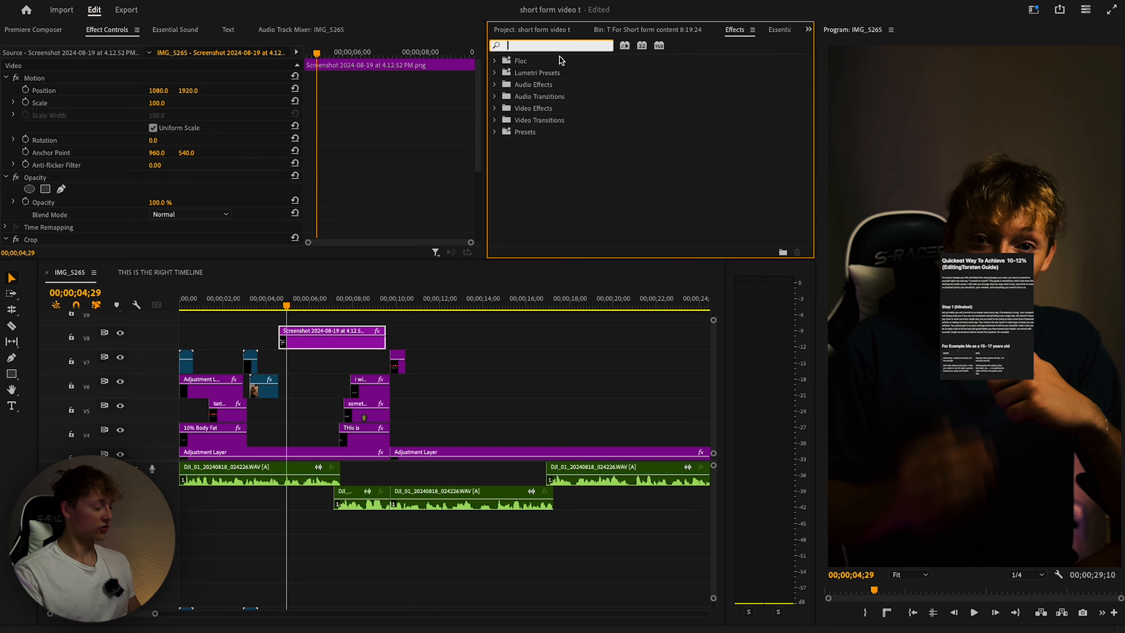
{"action": "type", "text": "slide"}
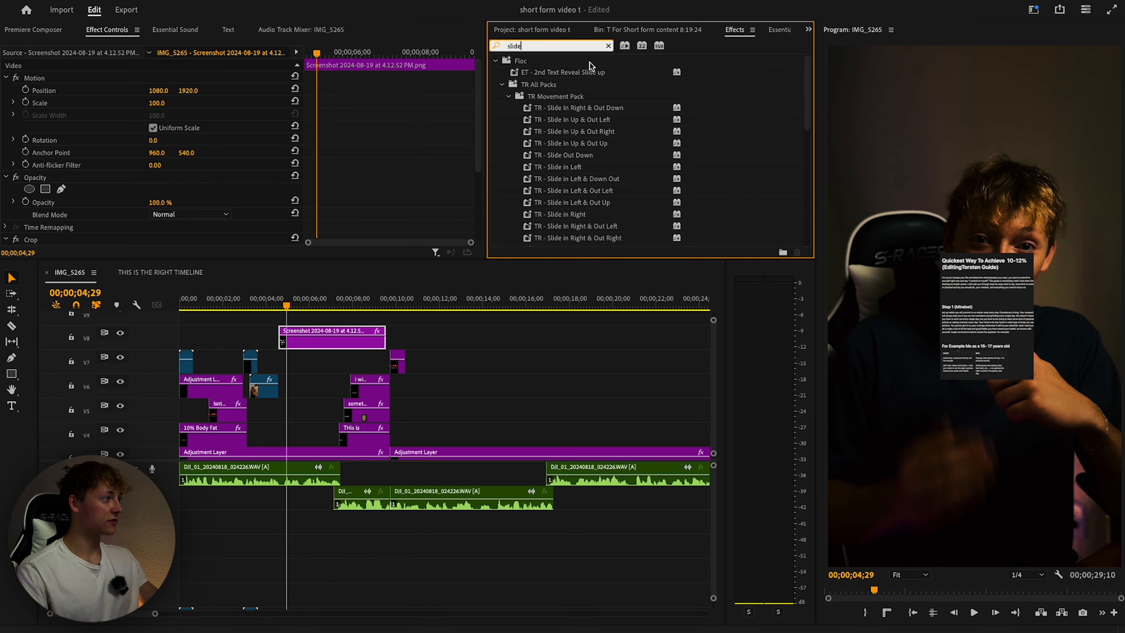
{"action": "scroll", "coordinate": [587, 121], "scroll_direction": "down", "scroll_amount": 5}
{"action": "scroll", "coordinate": [586, 121], "scroll_direction": "up", "scroll_amount": 5}
{"action": "left_click_drag", "start_coordinate": [565, 71], "coordinate": [335, 342]}
{"action": "left_click_drag", "start_coordinate": [288, 304], "coordinate": [294, 306]}
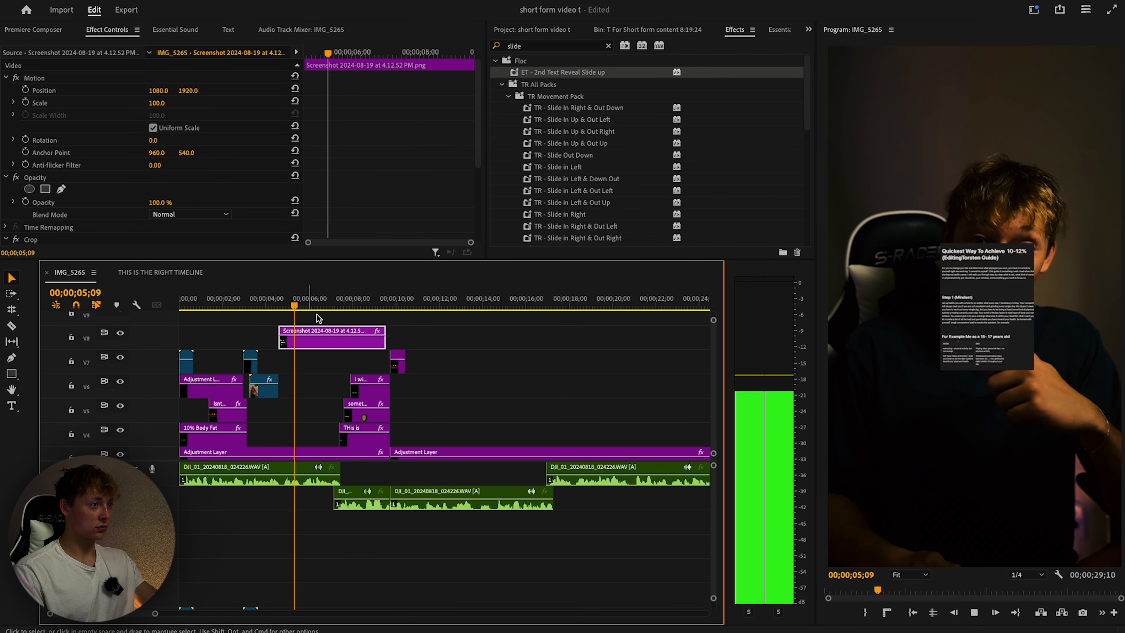
Raise the screenshot clip's opacity to 71% and show its transform box.
{"action": "left_click", "coordinate": [322, 366]}
{"action": "left_click", "coordinate": [328, 345]}
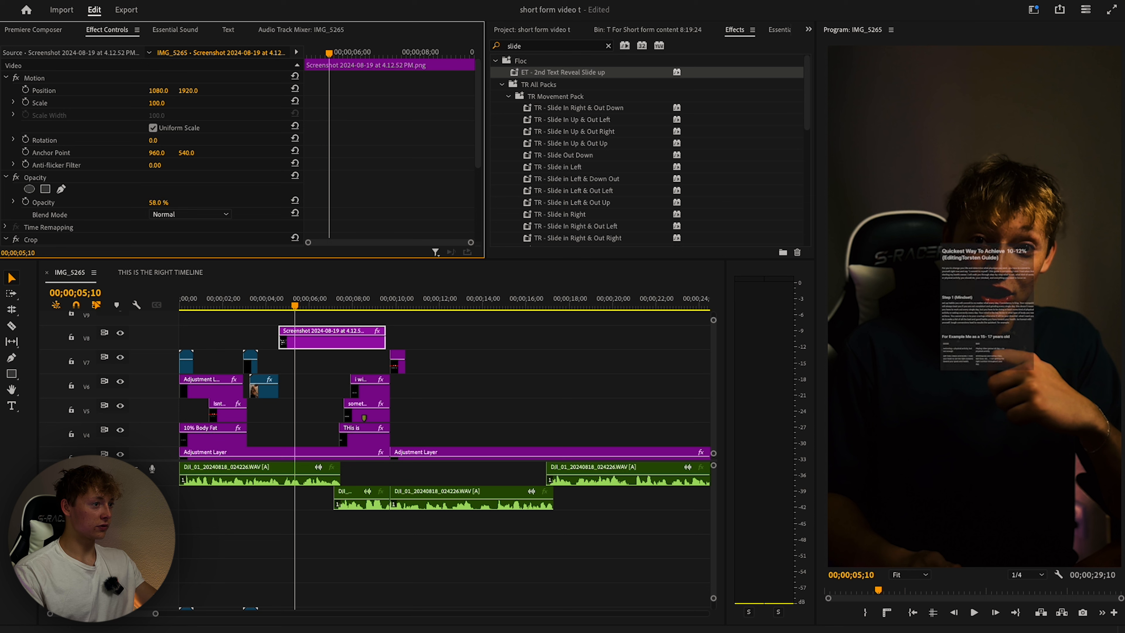
{"action": "left_click_drag", "start_coordinate": [158, 202], "coordinate": [163, 203]}
{"action": "left_click", "coordinate": [325, 348]}
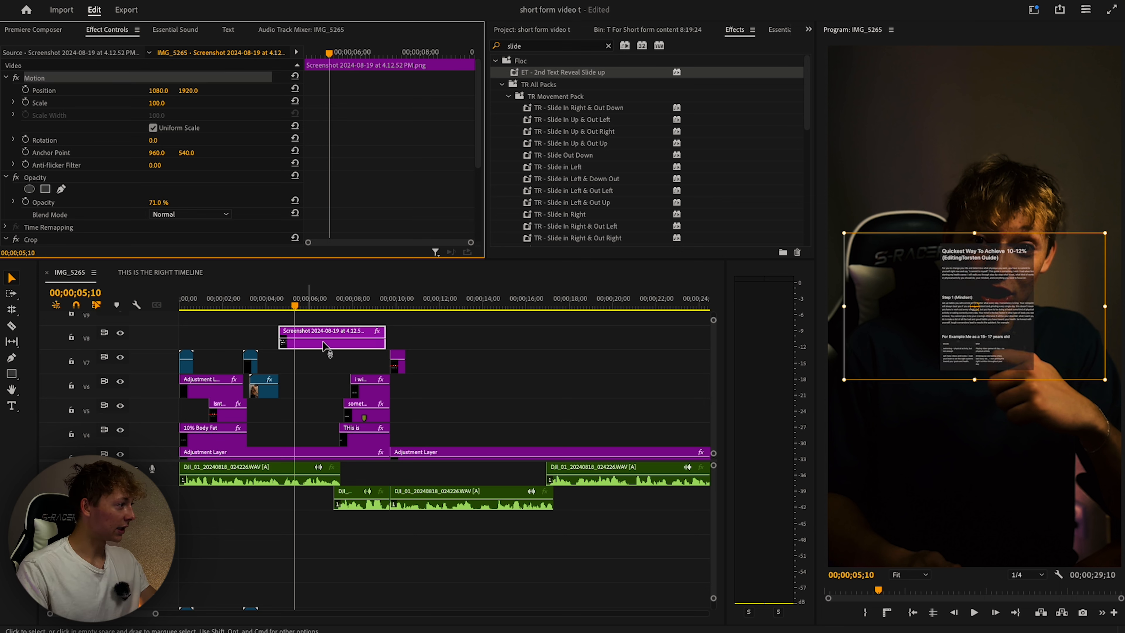
Apply the 'TR - Shine Effect Improved' preset to the screenshot.
{"action": "left_click_drag", "start_coordinate": [534, 46], "coordinate": [470, 49]}
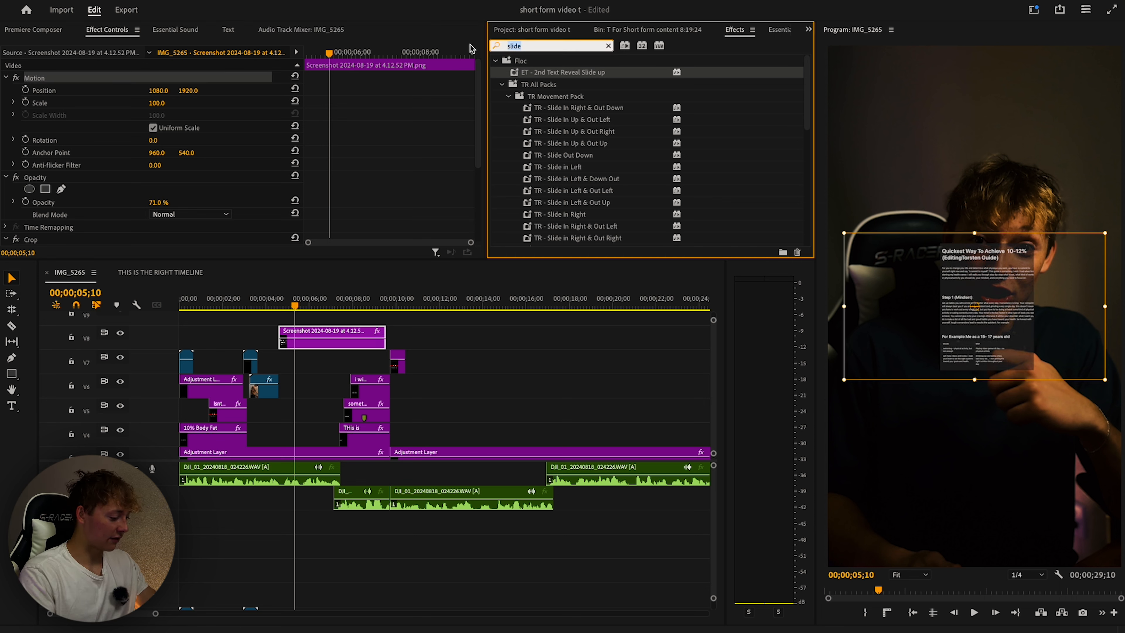
{"action": "type", "text": "shine"}
{"action": "left_click", "coordinate": [617, 110]}
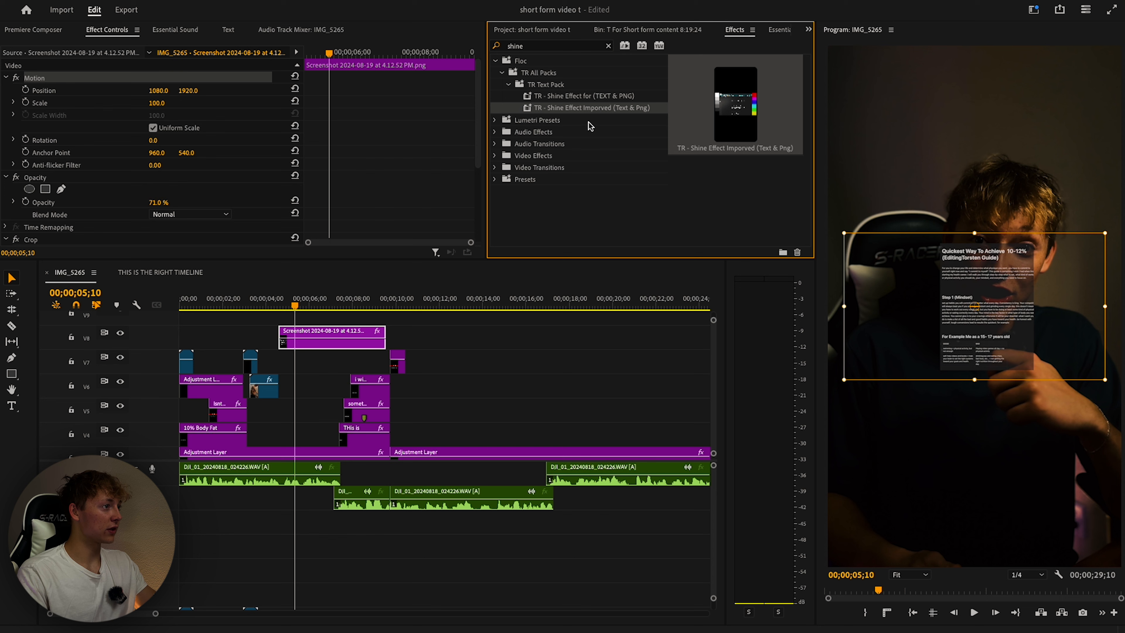
{"action": "left_click", "coordinate": [578, 98]}
{"action": "left_click_drag", "start_coordinate": [580, 108], "coordinate": [345, 307]}
Review the overlay in playback and raise the screenshot's opacity to 97%.
{"action": "left_click", "coordinate": [294, 309]}
{"action": "key", "text": "space"}
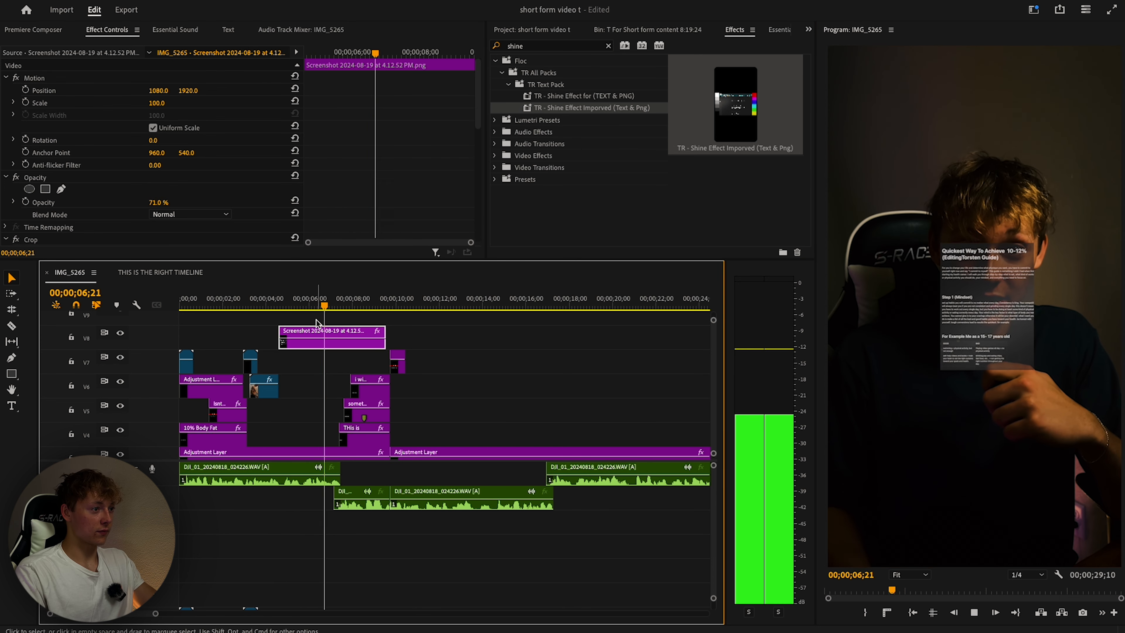
{"action": "left_click", "coordinate": [304, 360]}
{"action": "left_click", "coordinate": [344, 344]}
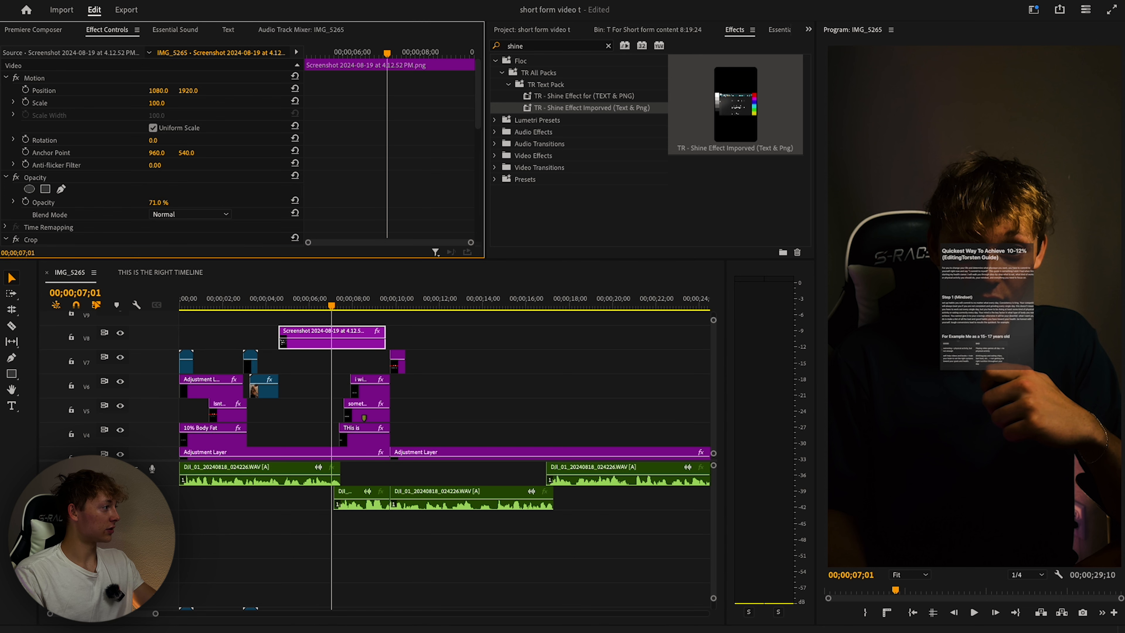
{"action": "left_click_drag", "start_coordinate": [159, 202], "coordinate": [166, 202]}
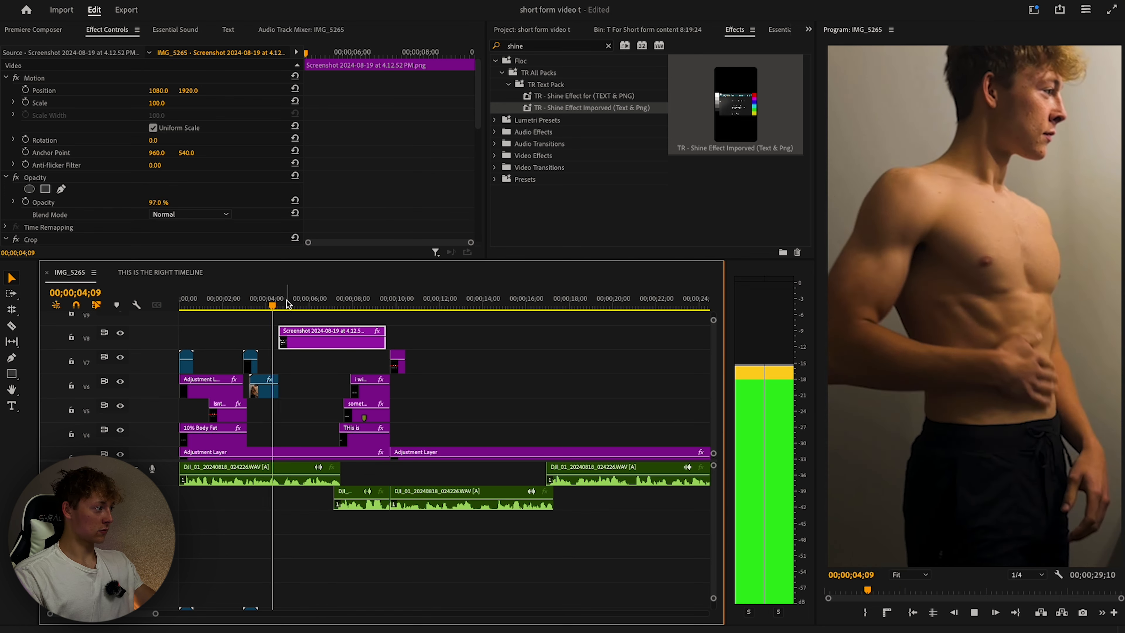
{"action": "key", "text": "space"}
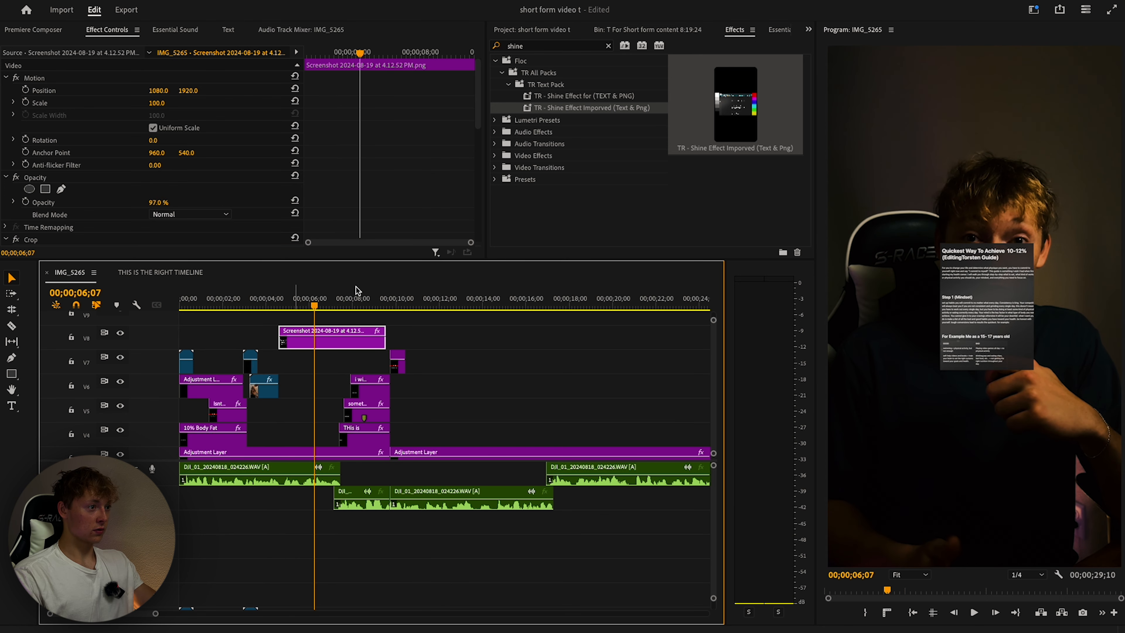
{"action": "left_click", "coordinate": [528, 45]}
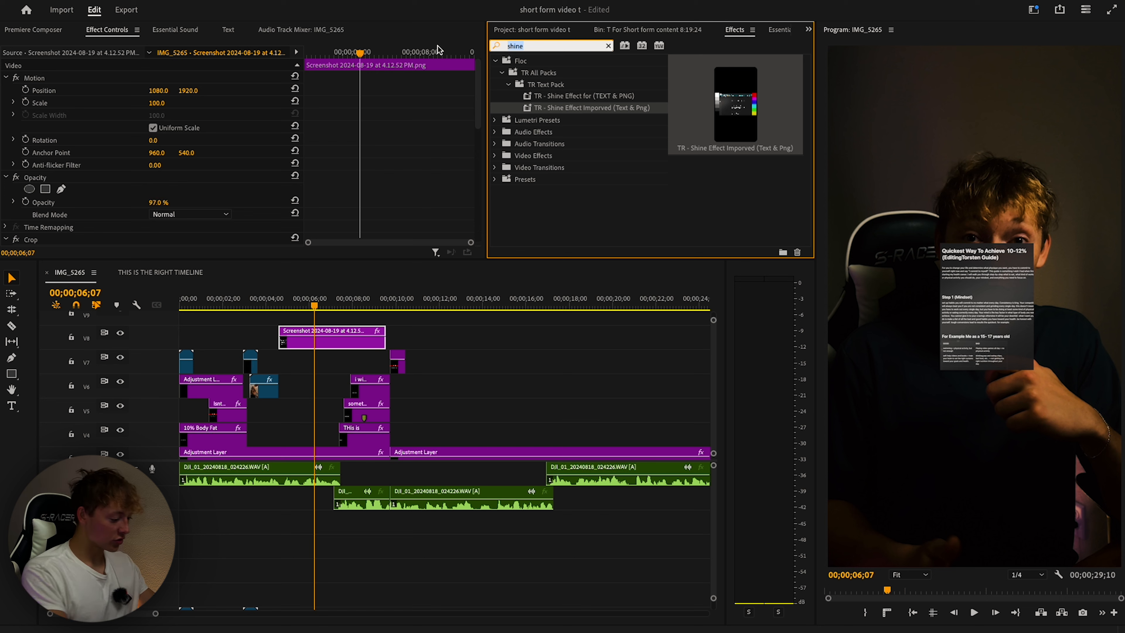
Apply Roughen Edges to the screenshot clip and move it above Transform.
{"action": "type", "text": "roun"}
{"action": "left_click_drag", "start_coordinate": [594, 143], "coordinate": [322, 342]}
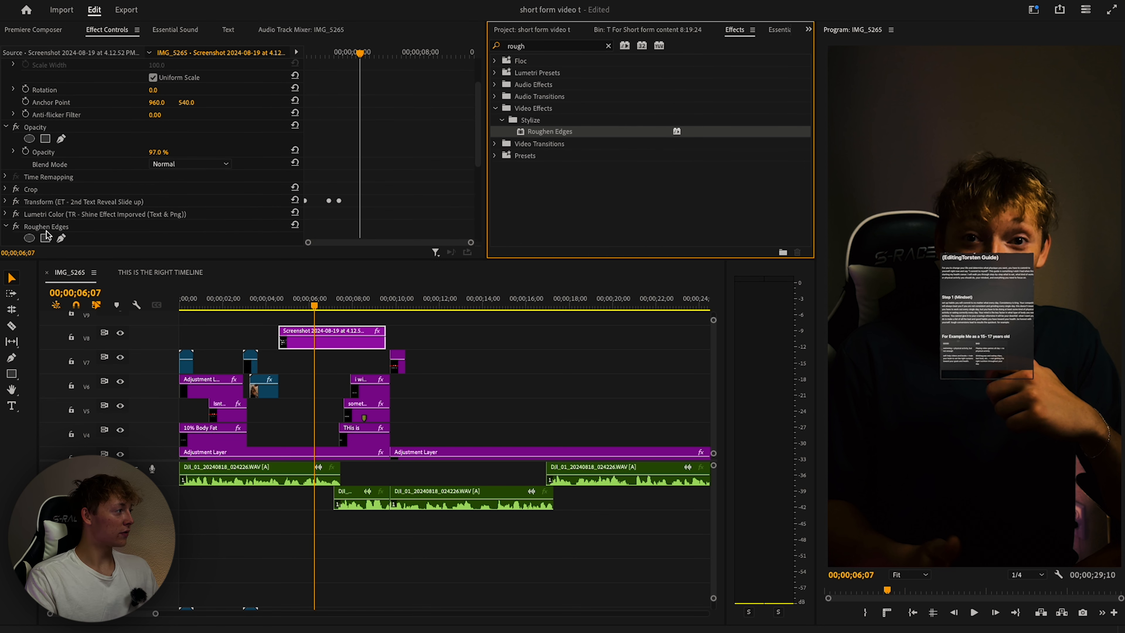
{"action": "left_click_drag", "start_coordinate": [47, 227], "coordinate": [58, 198]}
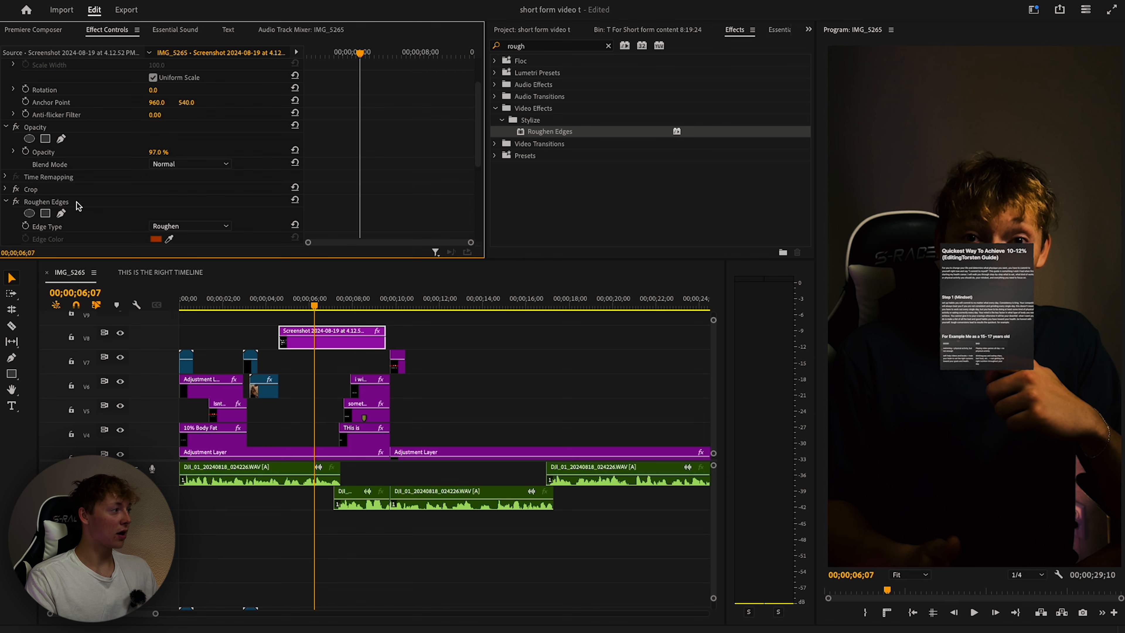
Set Roughen Edges to Border 54 and Fractal Influence 0 for rounded corners.
{"action": "scroll", "coordinate": [195, 207], "scroll_direction": "down", "scroll_amount": 2}
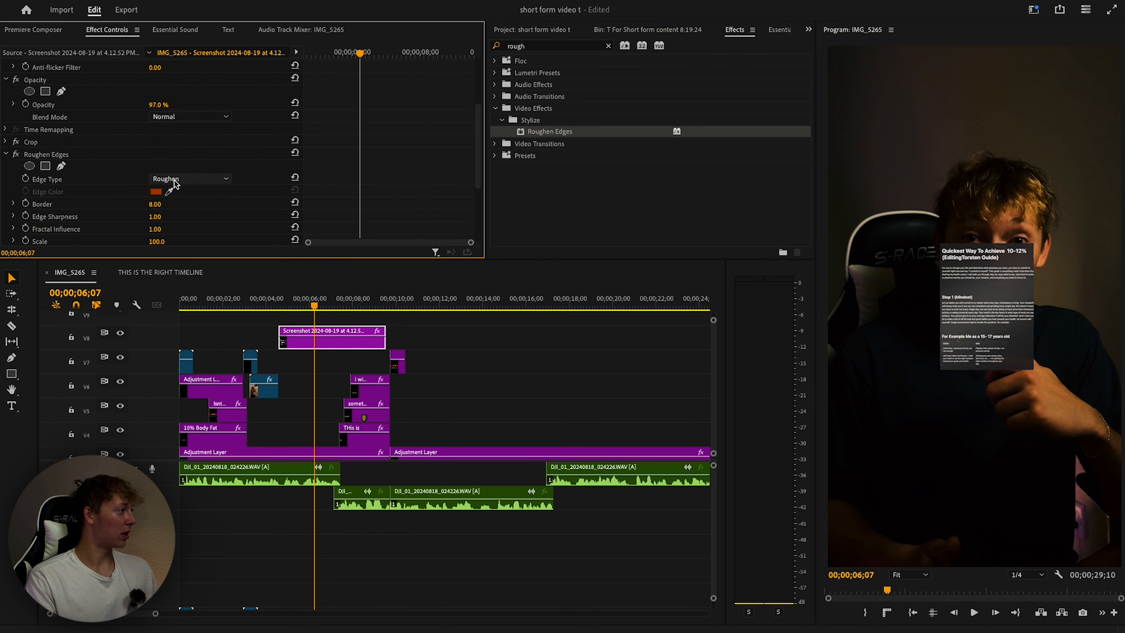
{"action": "scroll", "coordinate": [159, 183], "scroll_direction": "down", "scroll_amount": 1}
{"action": "mouse_move", "coordinate": [155, 181]}
{"action": "left_mouse_down"}
{"action": "mouse_move", "coordinate": [170, 181]}
{"action": "mouse_move", "coordinate": [149, 181]}
{"action": "left_mouse_up"}
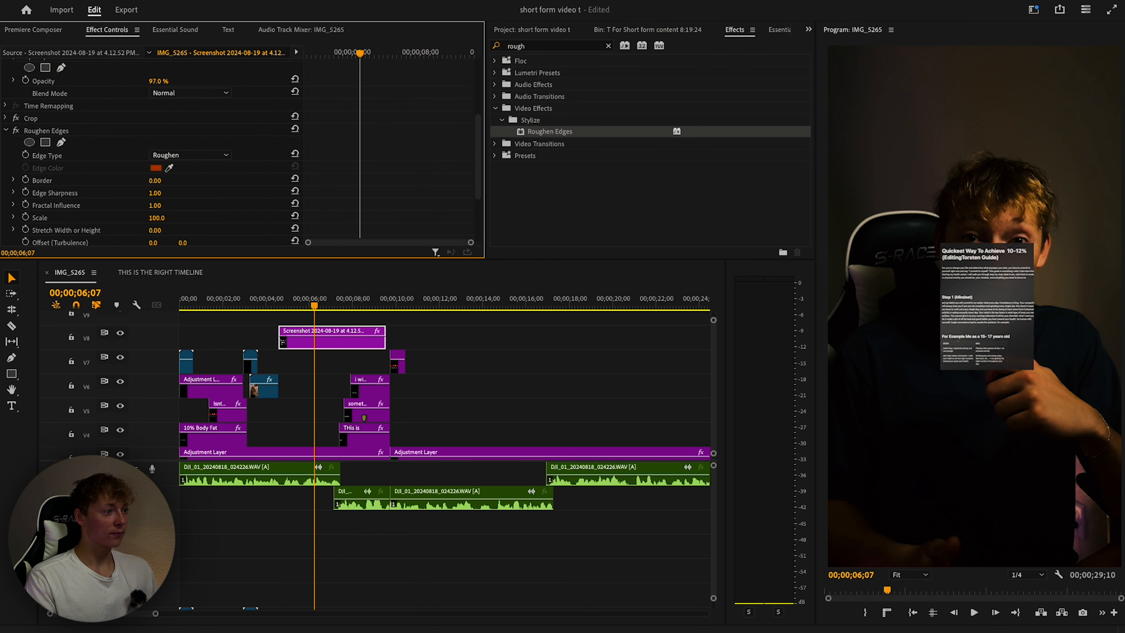
{"action": "scroll", "coordinate": [168, 181], "scroll_direction": "down", "scroll_amount": 1}
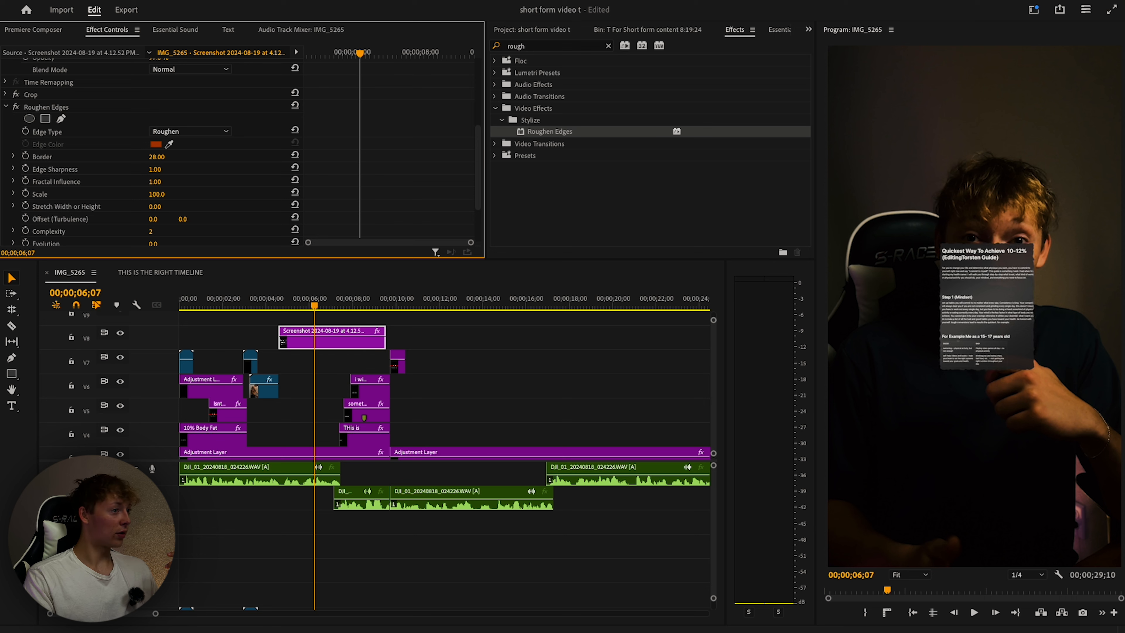
{"action": "left_click_drag", "start_coordinate": [155, 181], "coordinate": [175, 182]}
{"action": "scroll", "coordinate": [175, 182], "scroll_direction": "down", "scroll_amount": 1}
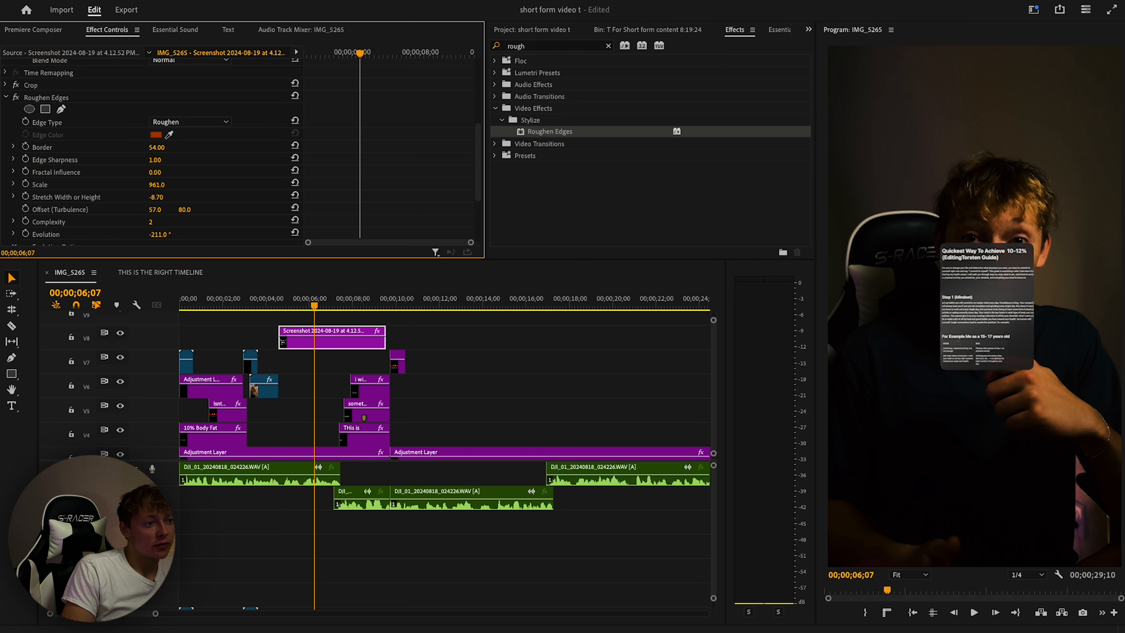
Apply the PNG drop shadow preset to the screenshot clip.
{"action": "left_click", "coordinate": [470, 368]}
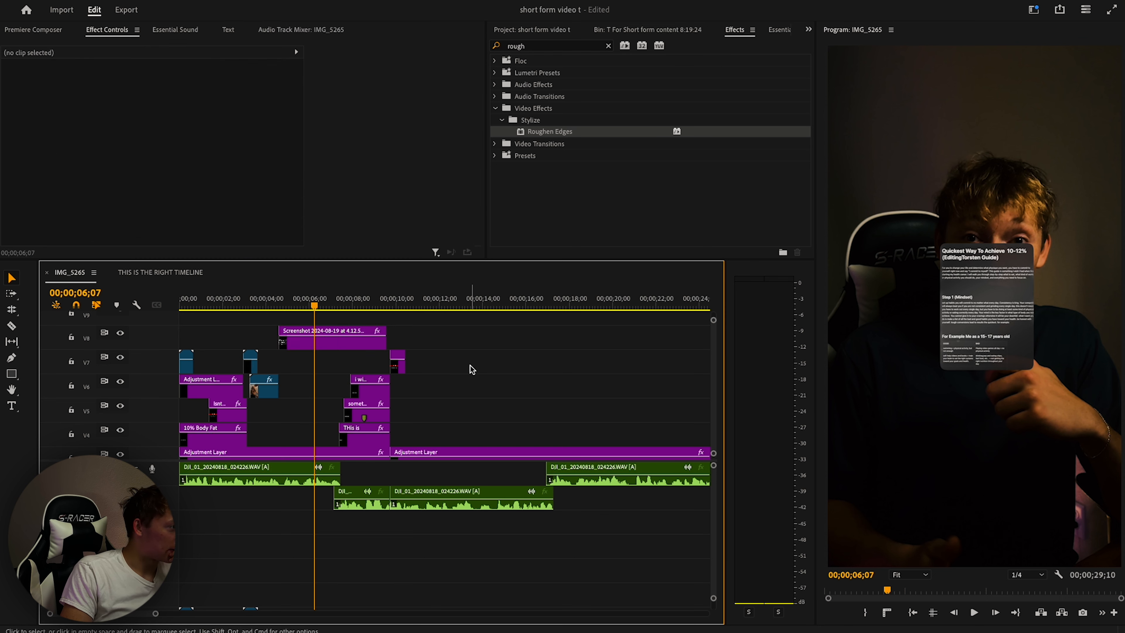
{"action": "left_click", "coordinate": [365, 339]}
{"action": "left_click", "coordinate": [592, 48]}
{"action": "left_click", "coordinate": [608, 46]}
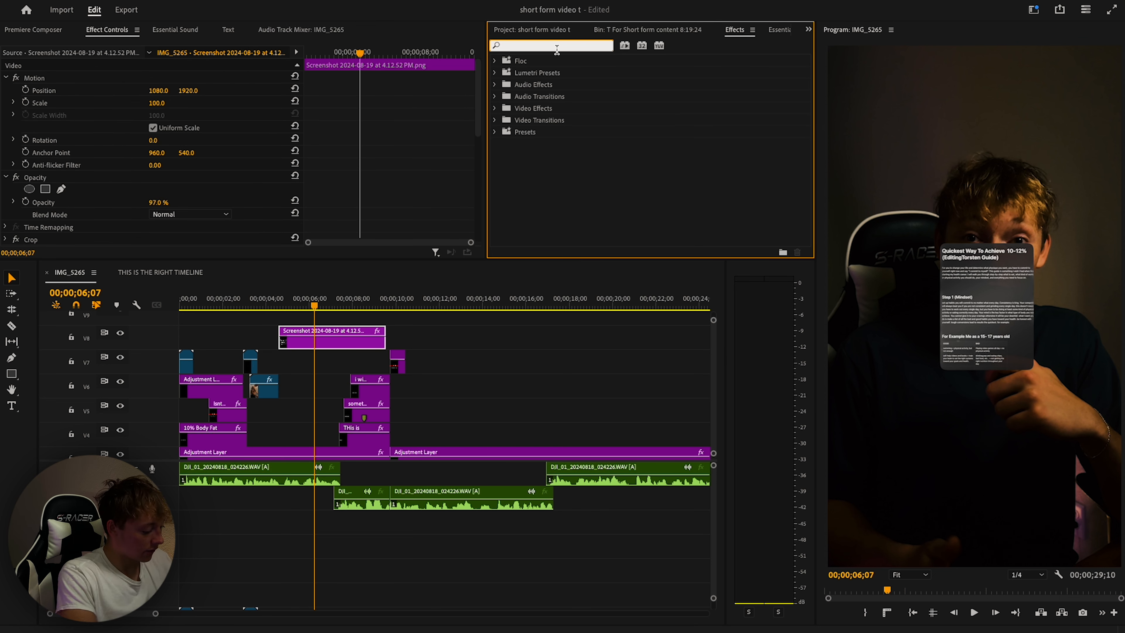
{"action": "type", "text": "drop"}
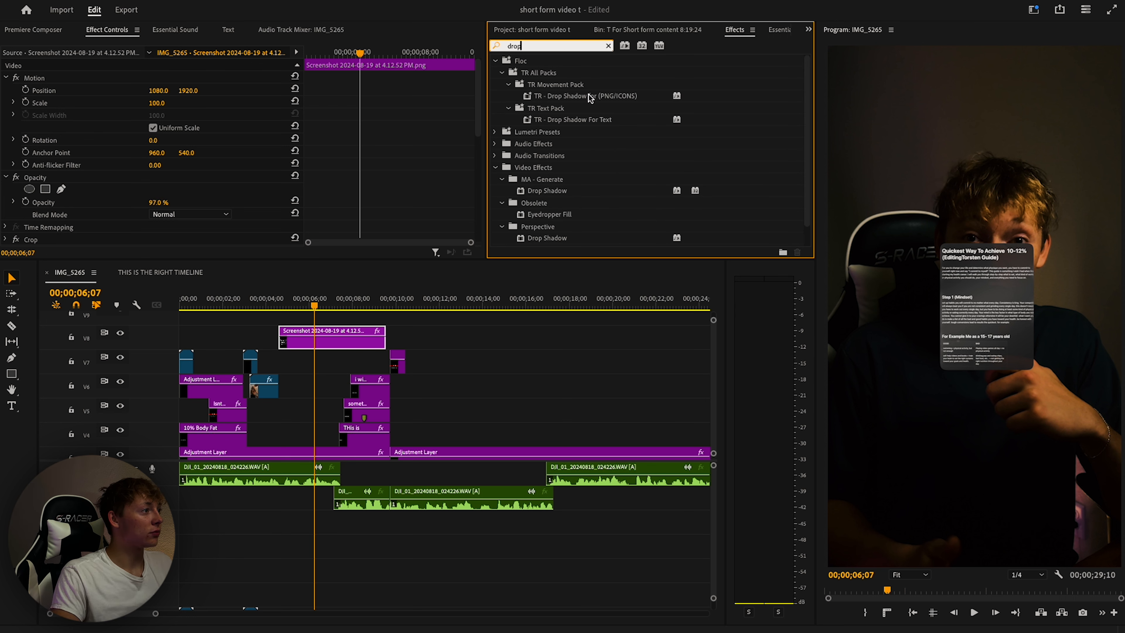
{"action": "left_click_drag", "start_coordinate": [590, 99], "coordinate": [333, 342]}
Add the Basic 3D effect to the screenshot clip.
{"action": "left_click", "coordinate": [371, 318]}
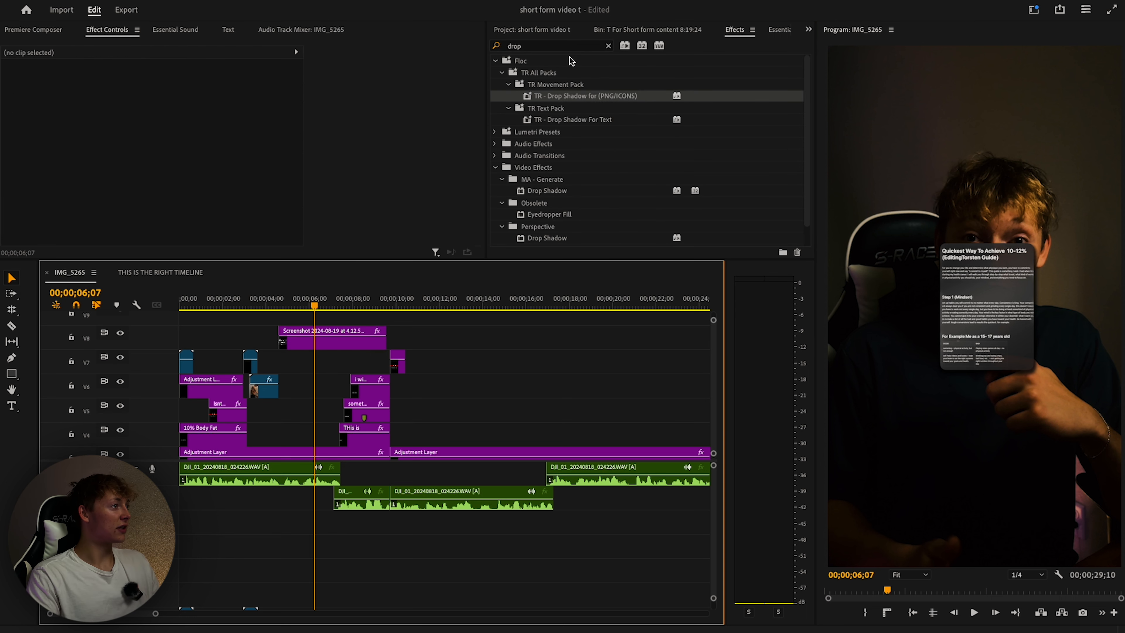
{"action": "left_click", "coordinate": [609, 46]}
{"action": "type", "text": "3d"}
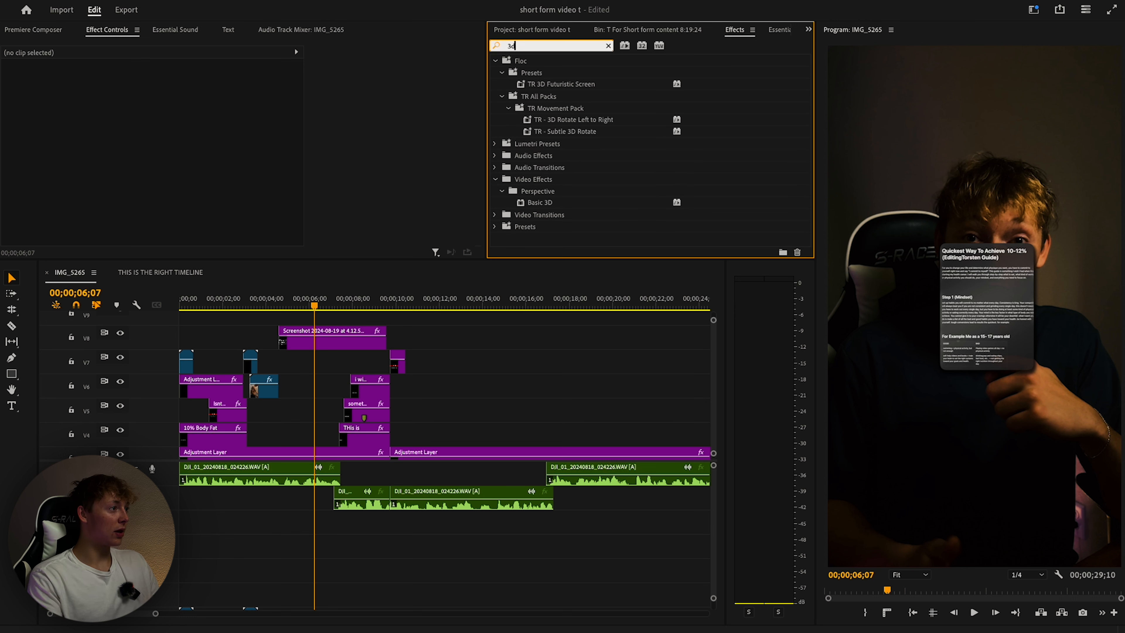
{"action": "left_click_drag", "start_coordinate": [539, 202], "coordinate": [332, 339]}
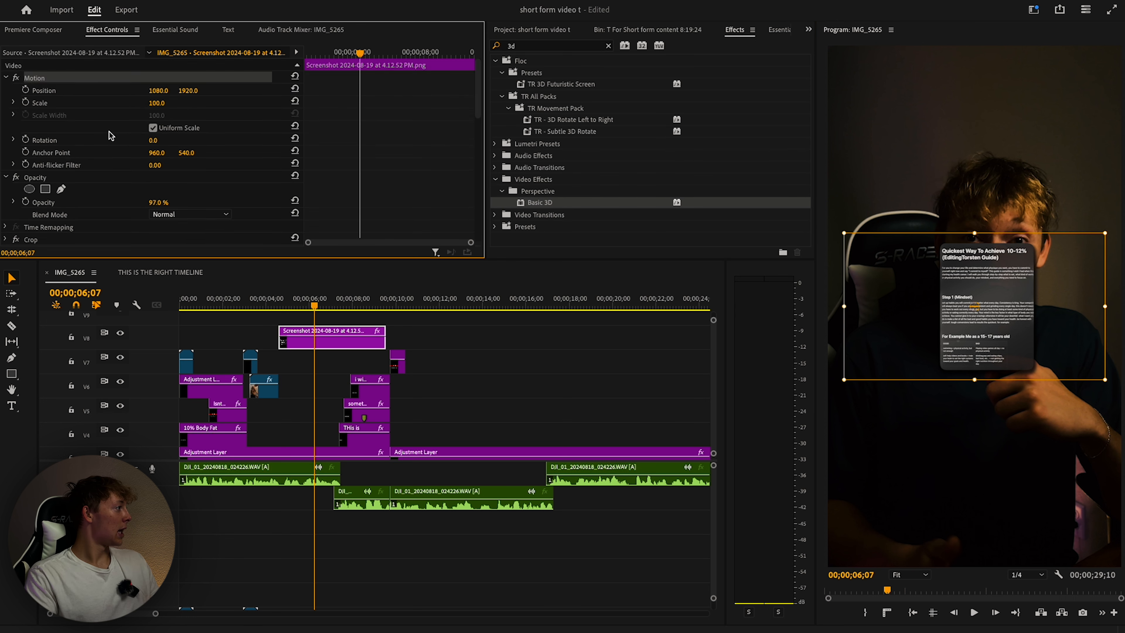
{"action": "scroll", "coordinate": [111, 157], "scroll_direction": "down", "scroll_amount": 10}
{"action": "scroll", "coordinate": [110, 159], "scroll_direction": "down", "scroll_amount": 5}
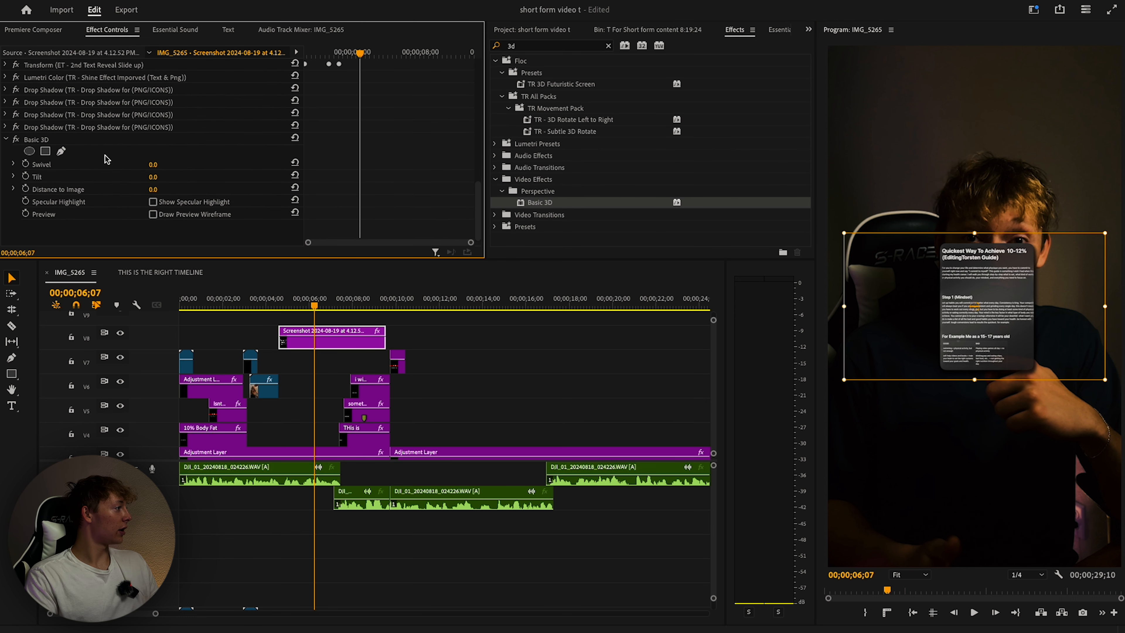
Enable Swivel and Tilt keyframes and trim the screenshot clip's end at 7;08.
{"action": "left_click", "coordinate": [25, 165]}
{"action": "left_click", "coordinate": [26, 176]}
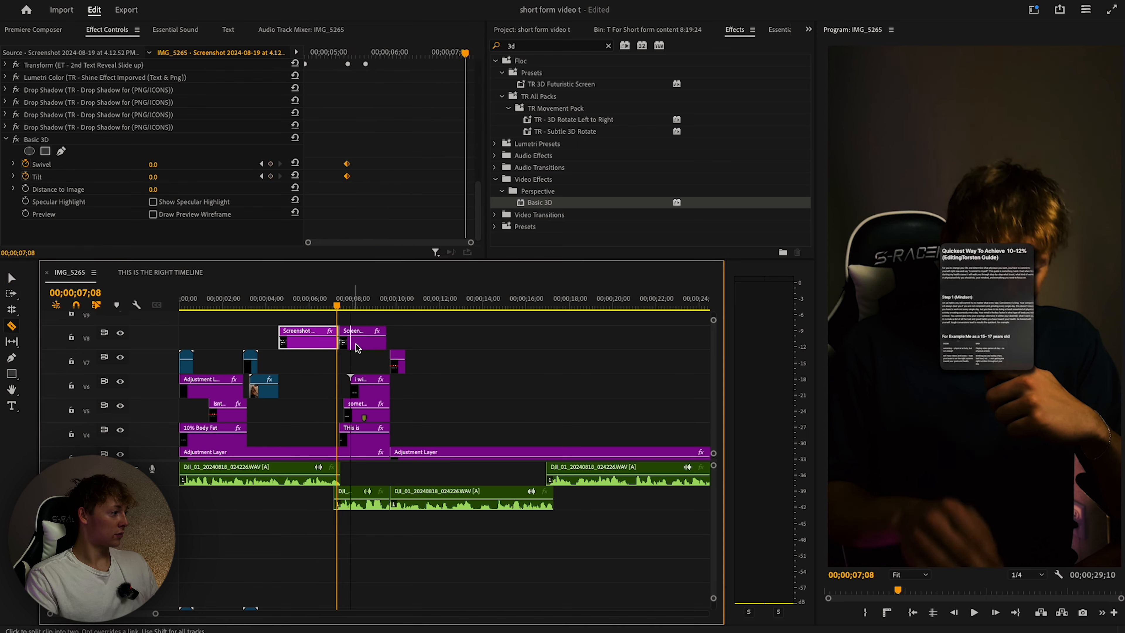
{"action": "key", "text": "v"}
{"action": "left_click", "coordinate": [353, 344]}
{"action": "key", "text": "Delete"}
At about 5;25, swivel the card from 61° to 22° and keyframe a starting tilt.
{"action": "left_click_drag", "start_coordinate": [337, 299], "coordinate": [306, 302]}
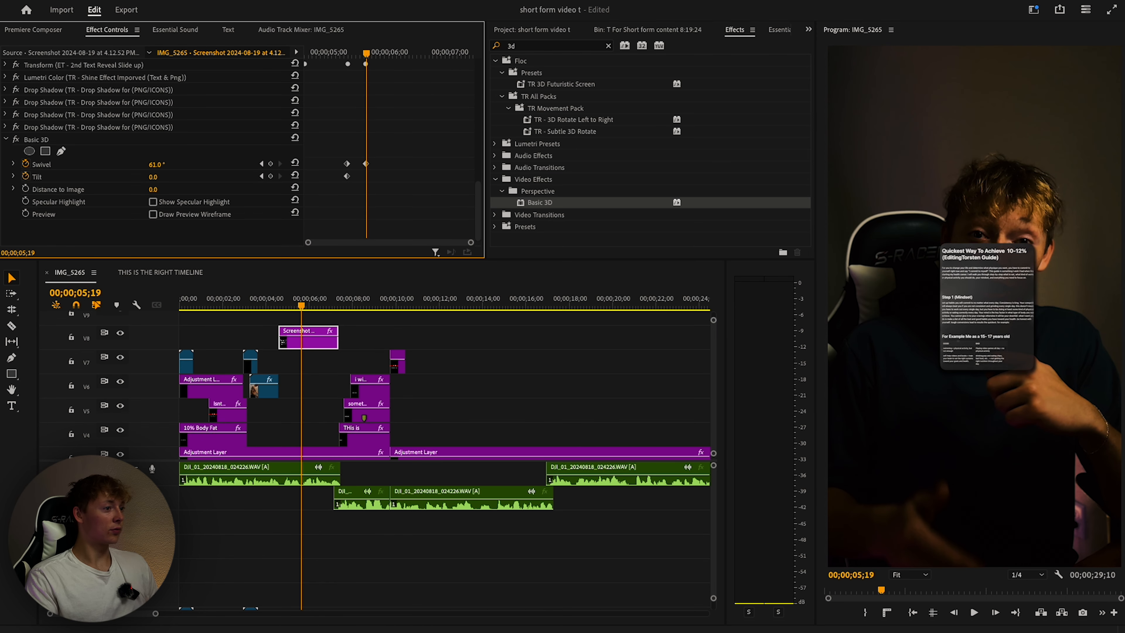
{"action": "mouse_move", "coordinate": [157, 165]}
{"action": "left_mouse_down"}
{"action": "mouse_move", "coordinate": [137, 165]}
{"action": "mouse_move", "coordinate": [161, 179]}
{"action": "mouse_move", "coordinate": [149, 177]}
{"action": "left_mouse_up"}
{"action": "left_click_drag", "start_coordinate": [366, 53], "coordinate": [360, 60]}
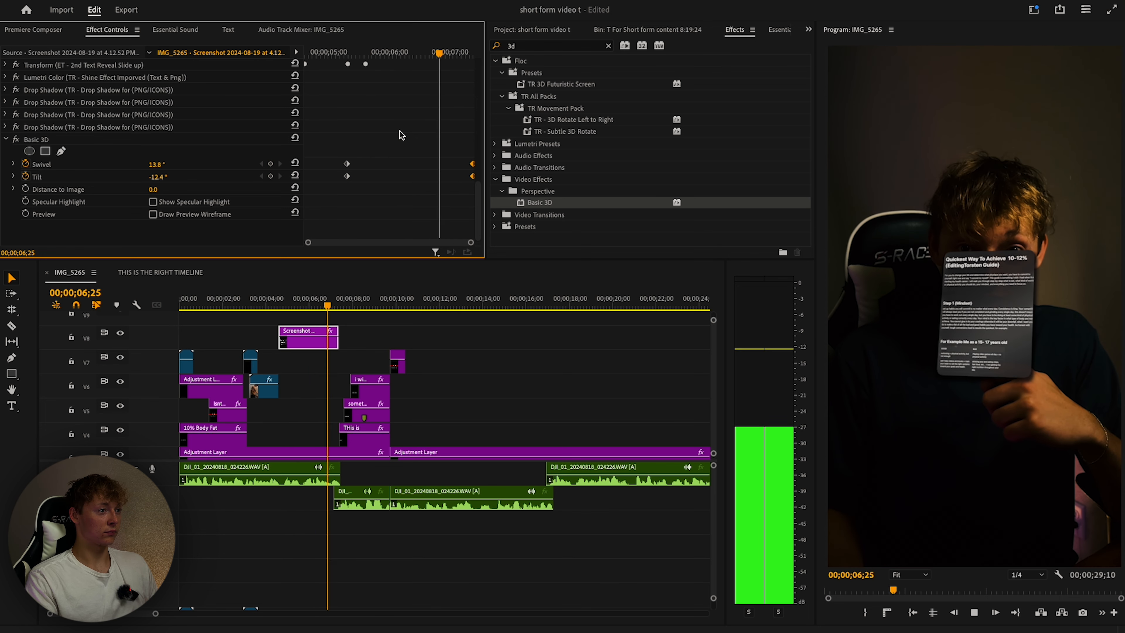
{"action": "key", "text": "space"}
Ease out the swivel and tilt keyframes and preview the 3D swivel.
{"action": "left_click", "coordinate": [13, 164]}
{"action": "scroll", "coordinate": [265, 199], "scroll_direction": "down", "scroll_amount": 2}
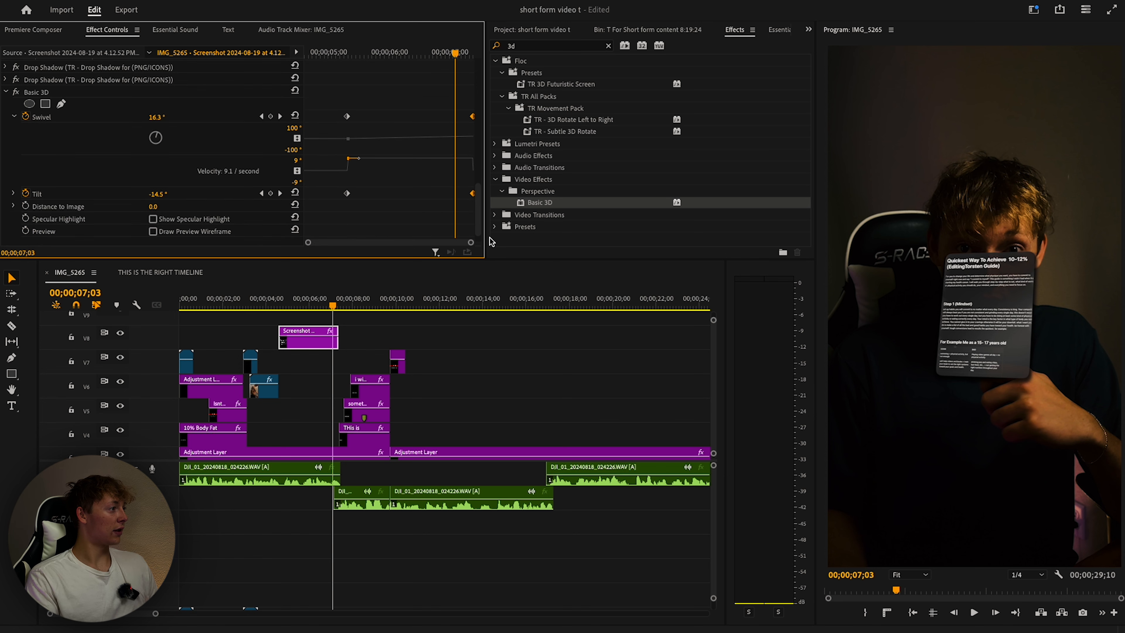
{"action": "right_click", "coordinate": [347, 193]}
{"action": "left_click", "coordinate": [381, 387]}
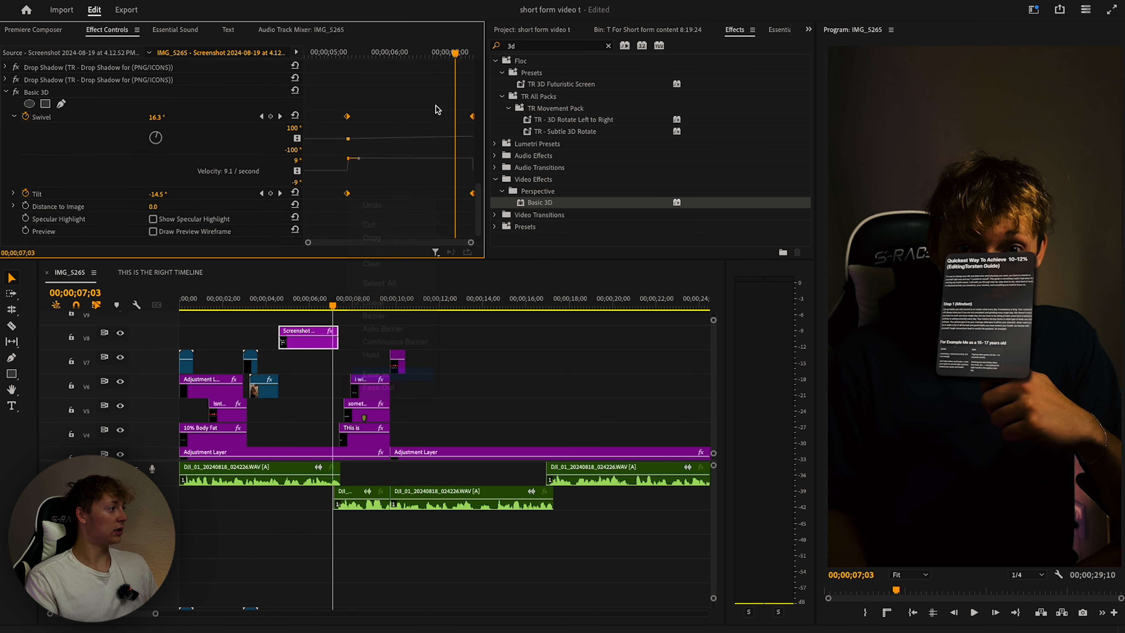
{"action": "left_click_drag", "start_coordinate": [456, 53], "coordinate": [343, 66]}
{"action": "key", "text": "space"}
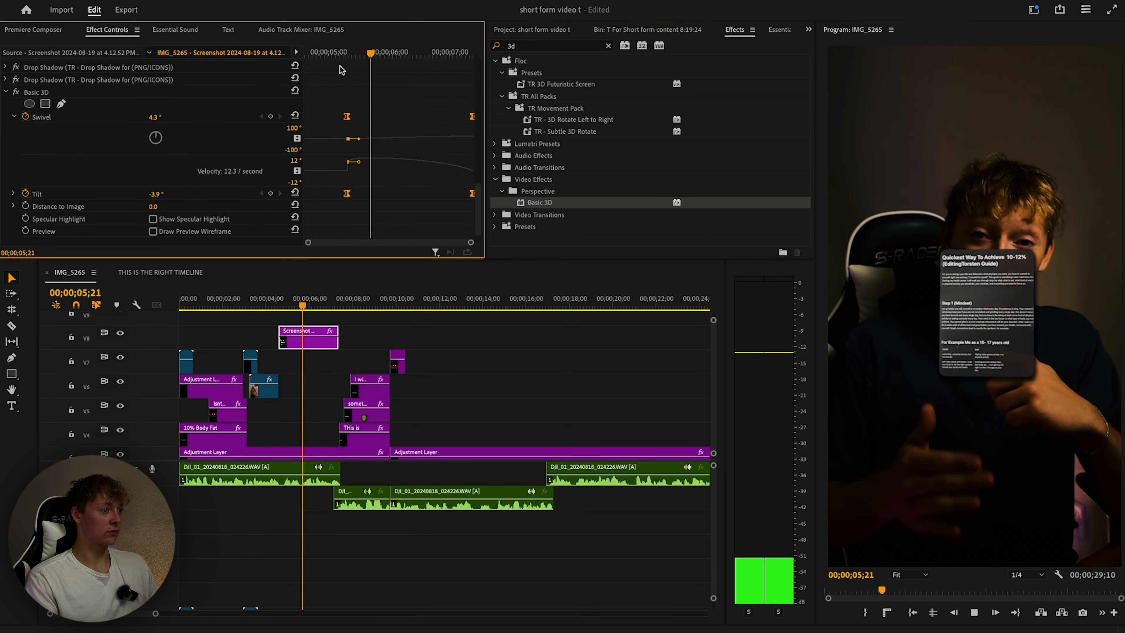
{"action": "key", "text": "space"}
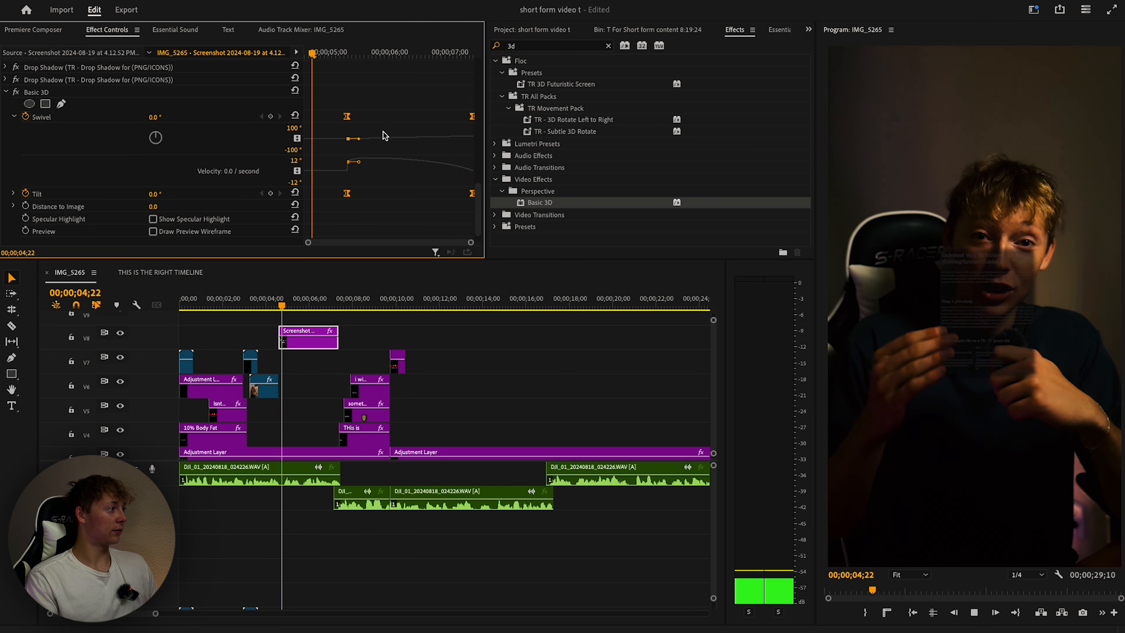
{"action": "key", "text": "space"}
Select the Basic 3D effect and replay the swivel animation from its start.
{"action": "left_click", "coordinate": [350, 57]}
{"action": "scroll", "coordinate": [62, 138], "scroll_direction": "up", "scroll_amount": 2}
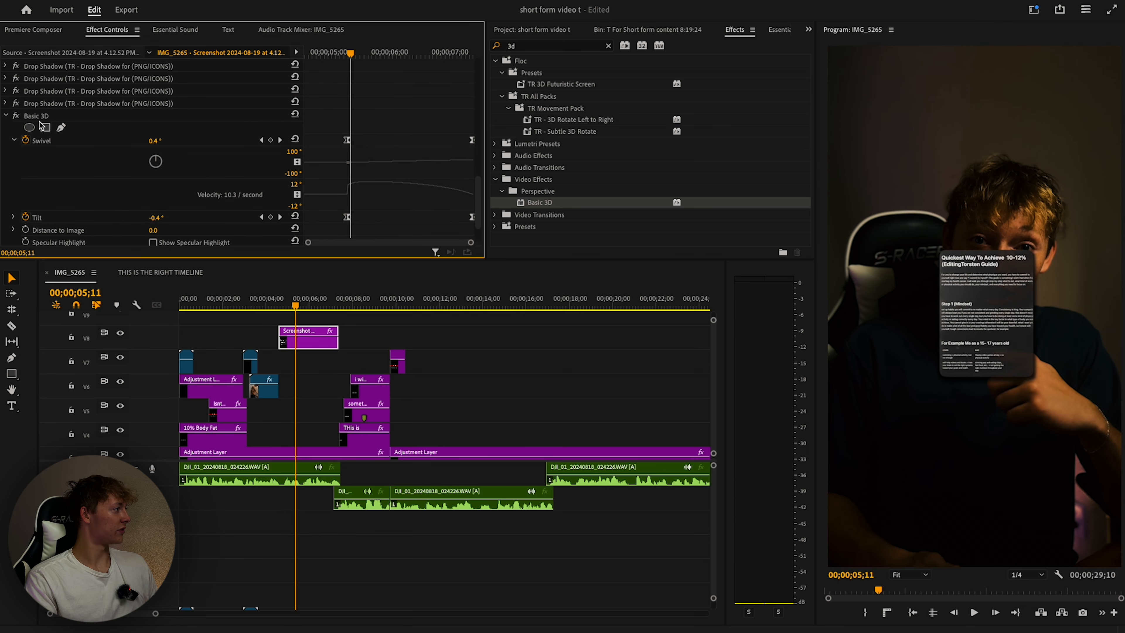
{"action": "left_click", "coordinate": [38, 117]}
{"action": "scroll", "coordinate": [146, 92], "scroll_direction": "down", "scroll_amount": 1}
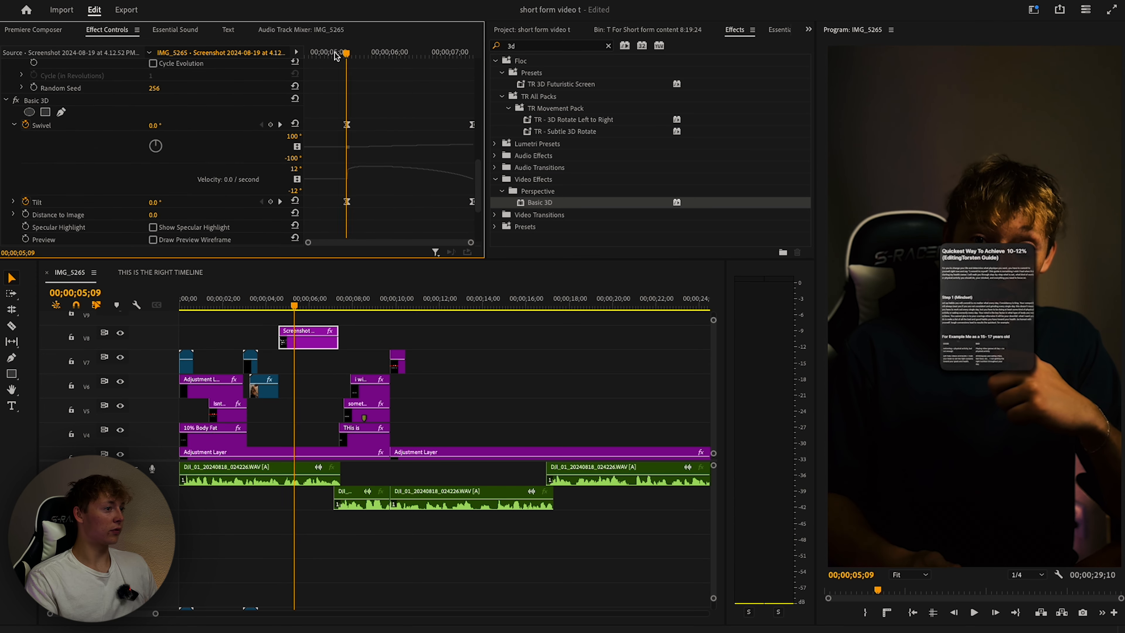
{"action": "left_click", "coordinate": [343, 55]}
{"action": "key", "text": "space"}
{"action": "key", "text": "space"}
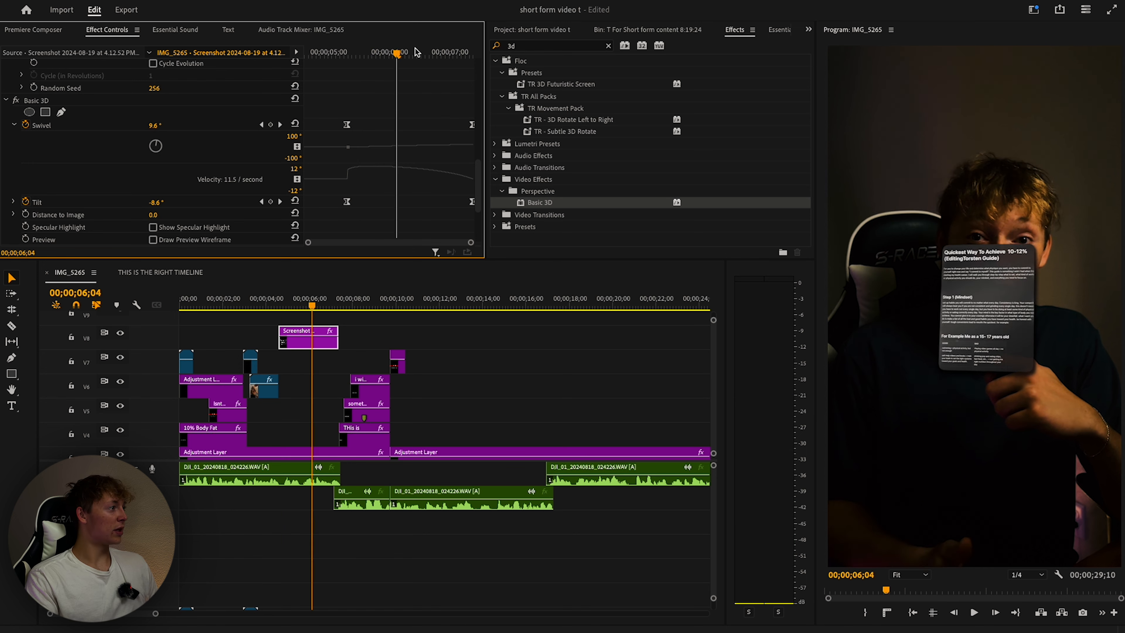
{"action": "left_click_drag", "start_coordinate": [398, 53], "coordinate": [303, 59]}
Collapse the Basic 3D and Roughen Edges settings and play the screenshot section.
{"action": "scroll", "coordinate": [133, 147], "scroll_direction": "down", "scroll_amount": 1}
{"action": "scroll", "coordinate": [20, 165], "scroll_direction": "up", "scroll_amount": 4}
{"action": "left_click", "coordinate": [6, 195]}
{"action": "scroll", "coordinate": [49, 135], "scroll_direction": "up", "scroll_amount": 6}
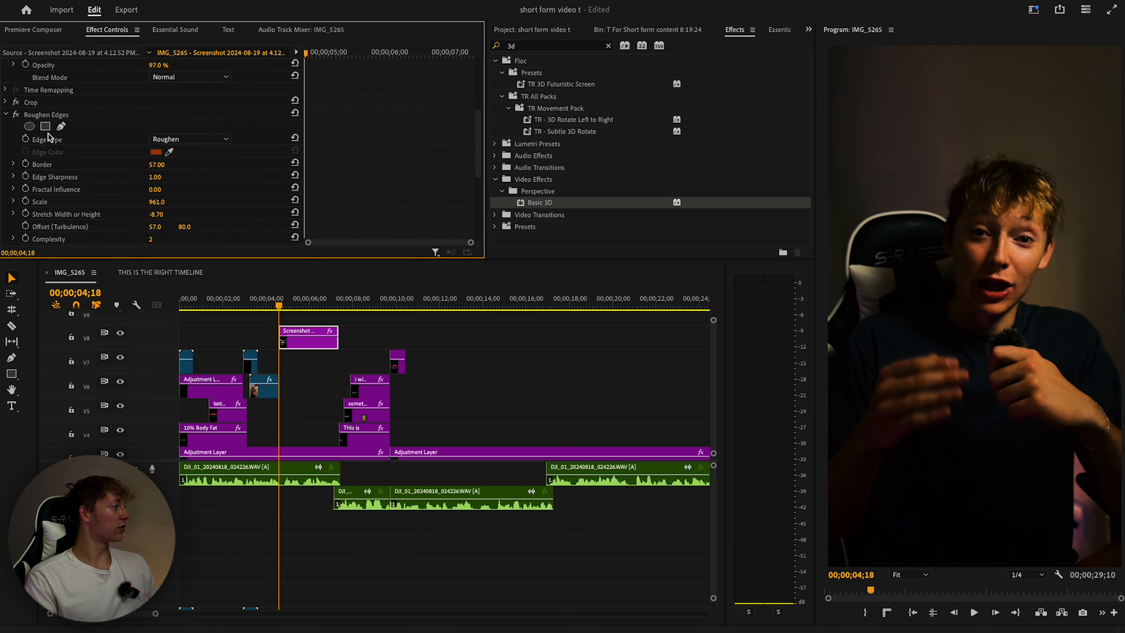
{"action": "left_click", "coordinate": [5, 137]}
{"action": "scroll", "coordinate": [26, 123], "scroll_direction": "down", "scroll_amount": 1}
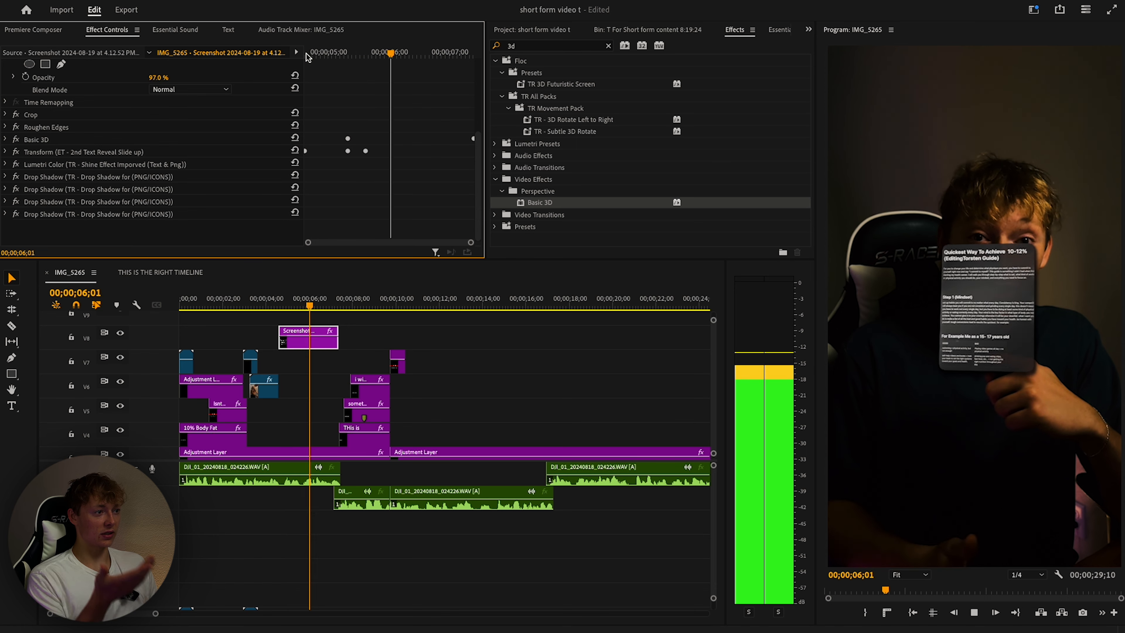
{"action": "key", "text": "space"}
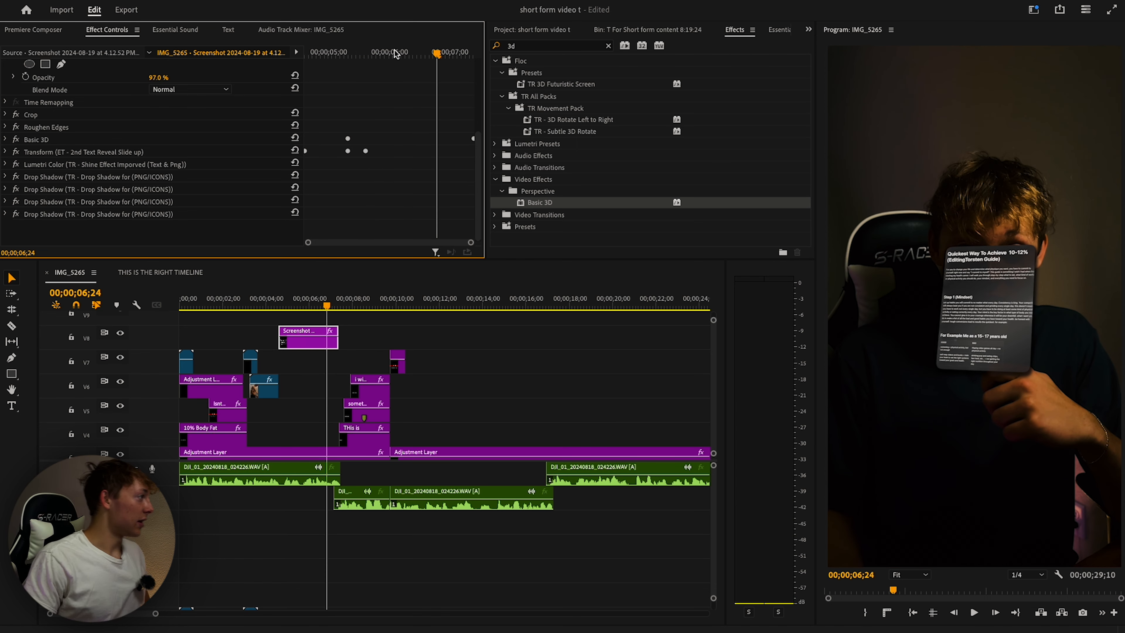
Turn on the V10 safe-zone overlay, scale the screenshot to 127 and move it lower to 1010.3, 2647.9.
{"action": "scroll", "coordinate": [174, 125], "scroll_direction": "up", "scroll_amount": 6}
{"action": "left_click_drag", "start_coordinate": [156, 103], "coordinate": [166, 103]}
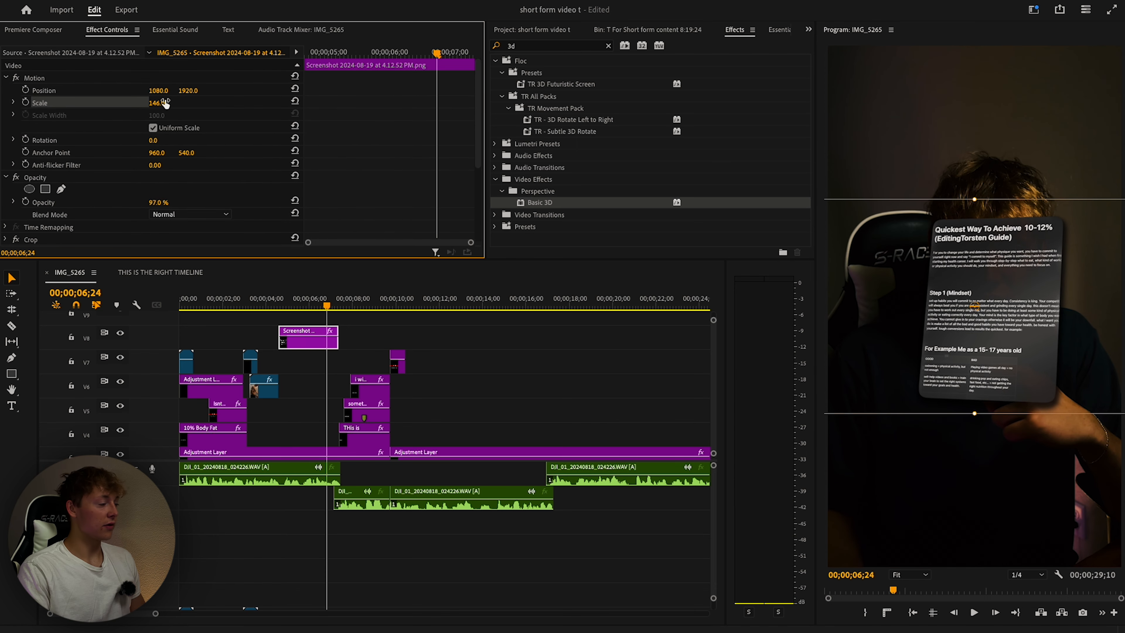
{"action": "scroll", "coordinate": [210, 354], "scroll_direction": "up", "scroll_amount": 4}
{"action": "left_click", "coordinate": [120, 450]}
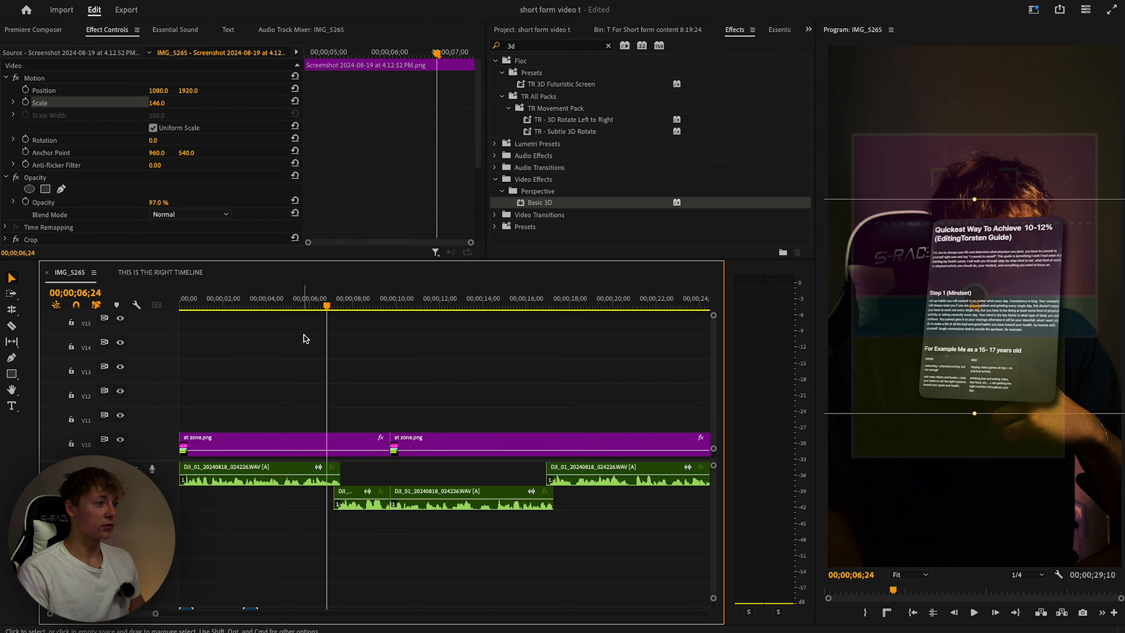
{"action": "scroll", "coordinate": [120, 443], "scroll_direction": "down", "scroll_amount": 1}
{"action": "left_click_drag", "start_coordinate": [1017, 272], "coordinate": [1010, 371]}
{"action": "mouse_move", "coordinate": [157, 103]}
{"action": "left_mouse_down"}
{"action": "mouse_move", "coordinate": [137, 103]}
{"action": "mouse_move", "coordinate": [148, 103]}
{"action": "left_mouse_up"}
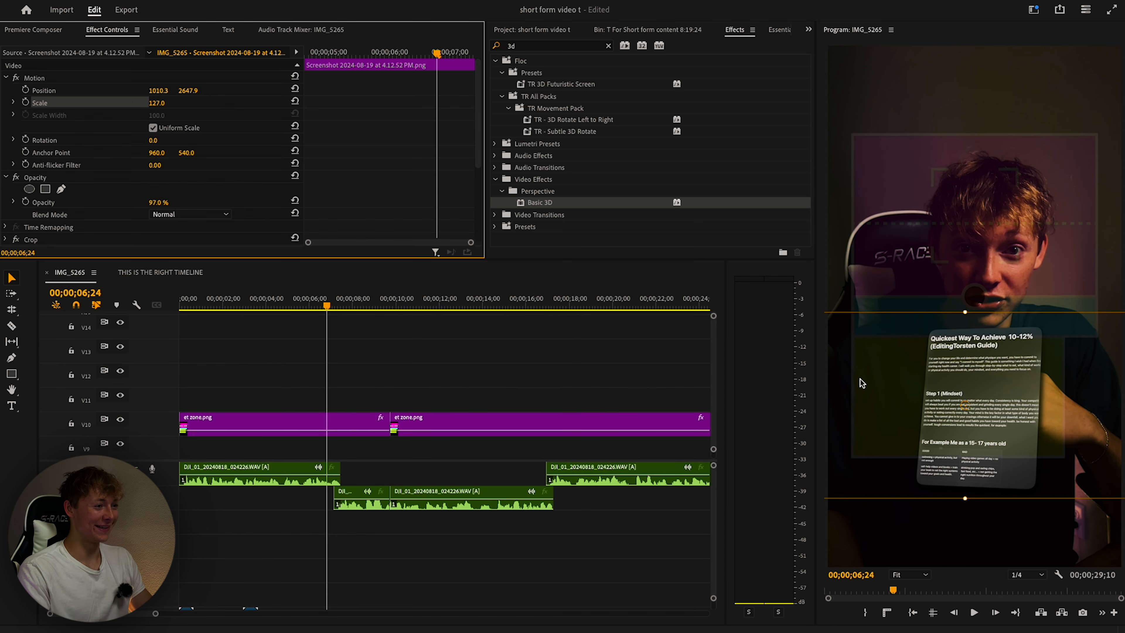
{"action": "left_click", "coordinate": [398, 358]}
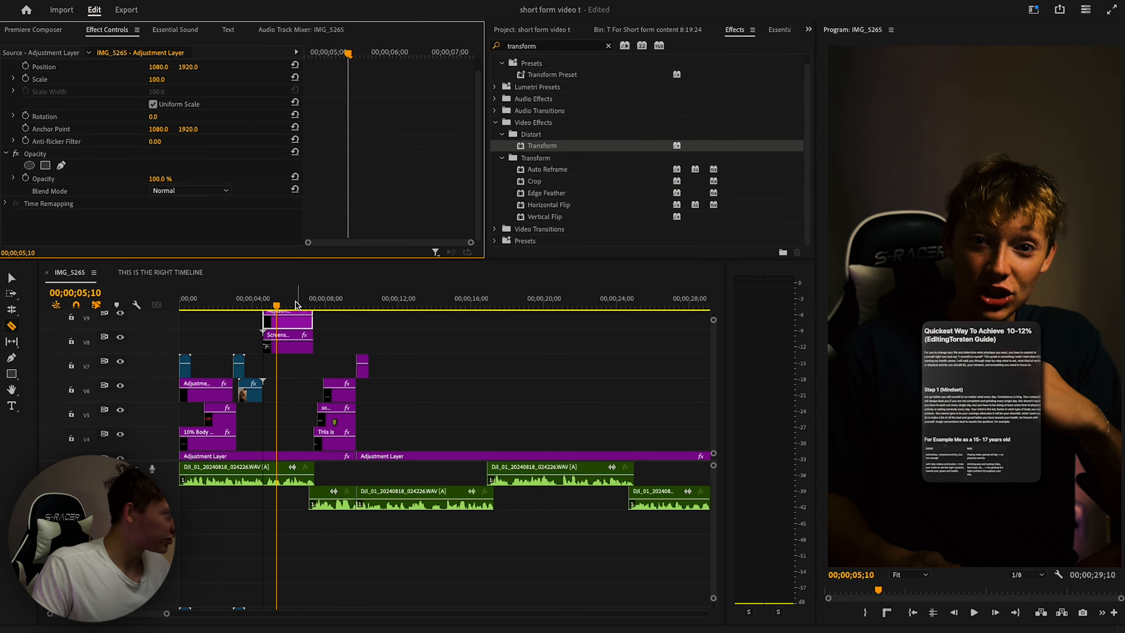
At 04;25, apply the 'TR - Smooth Zoom in' preset to the V9 adjustment layer.
{"action": "left_click", "coordinate": [247, 306]}
{"action": "left_click_drag", "start_coordinate": [248, 306], "coordinate": [268, 305]}
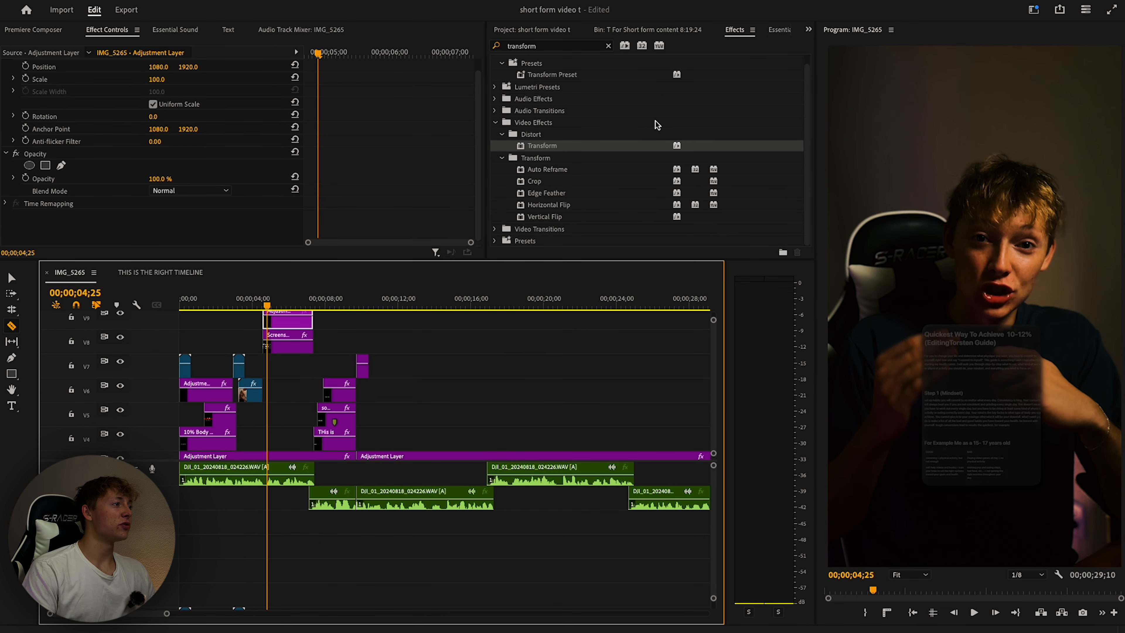
{"action": "left_click", "coordinate": [605, 46]}
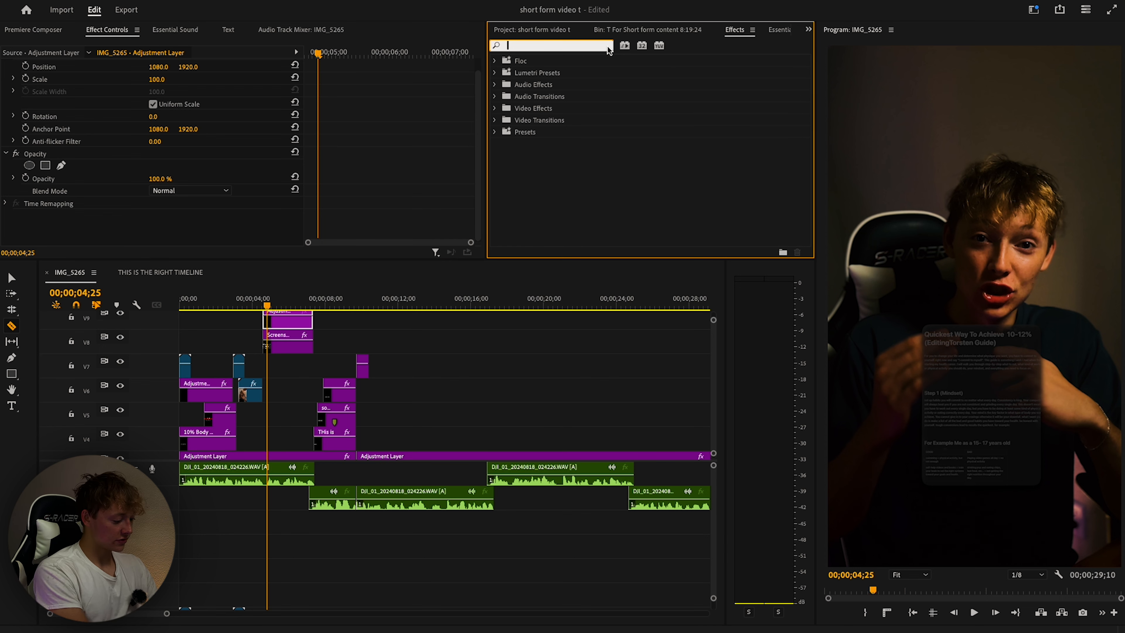
{"action": "type", "text": "zoom in"}
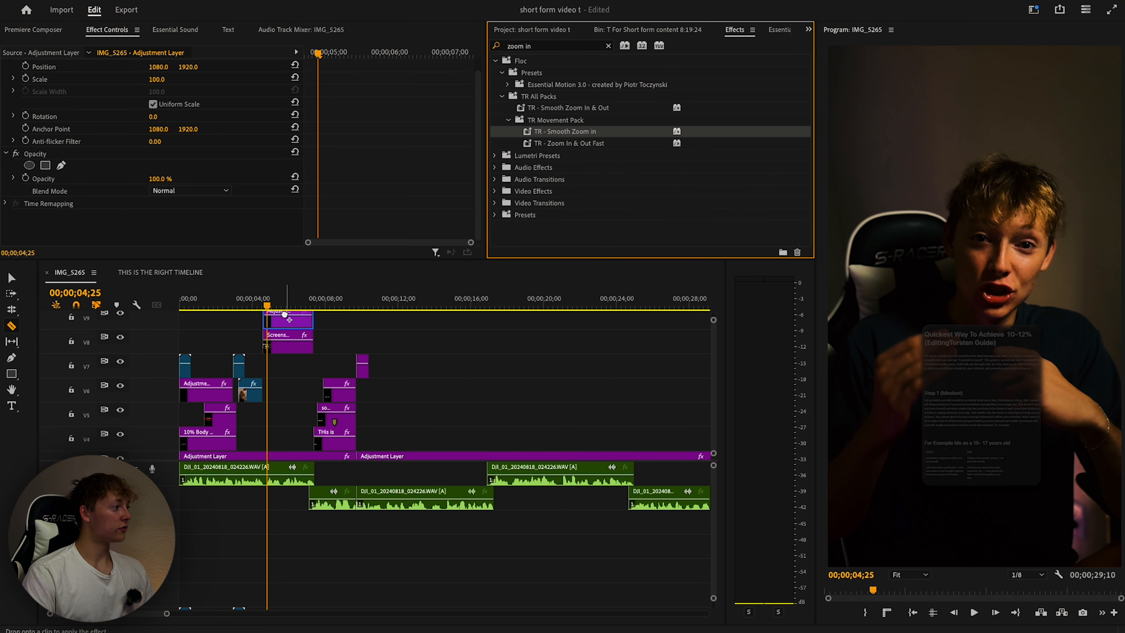
{"action": "left_click_drag", "start_coordinate": [284, 314], "coordinate": [285, 315]}
Push the zoom's end Position and Scale keyframes later and preview it.
{"action": "key", "text": "space"}
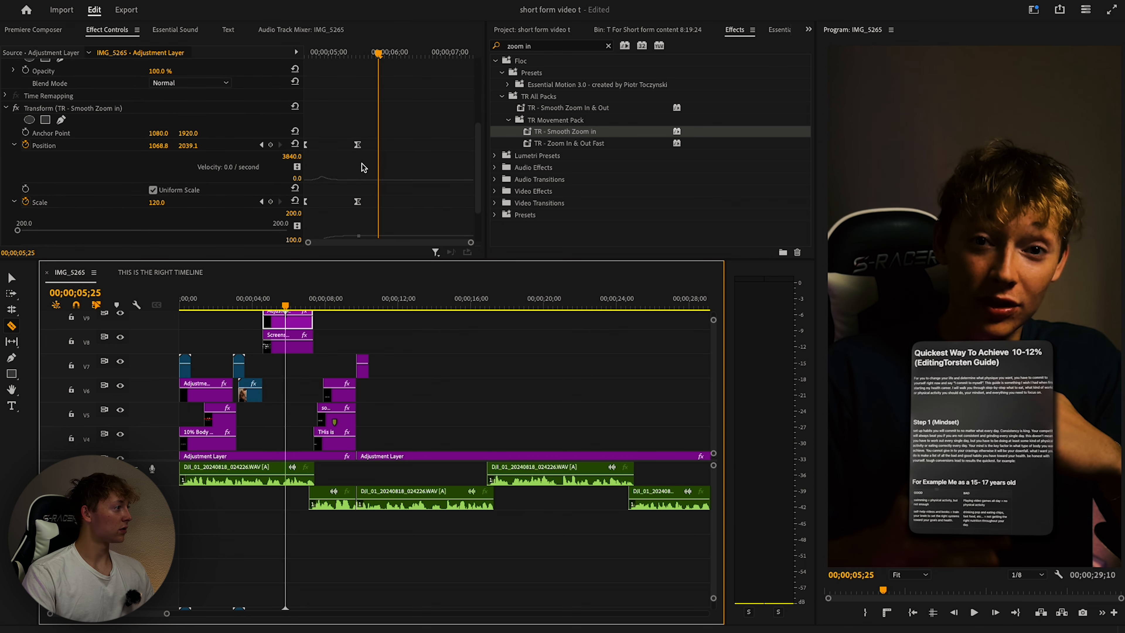
{"action": "left_click_drag", "start_coordinate": [407, 128], "coordinate": [333, 239]}
{"action": "left_click_drag", "start_coordinate": [358, 187], "coordinate": [434, 187]}
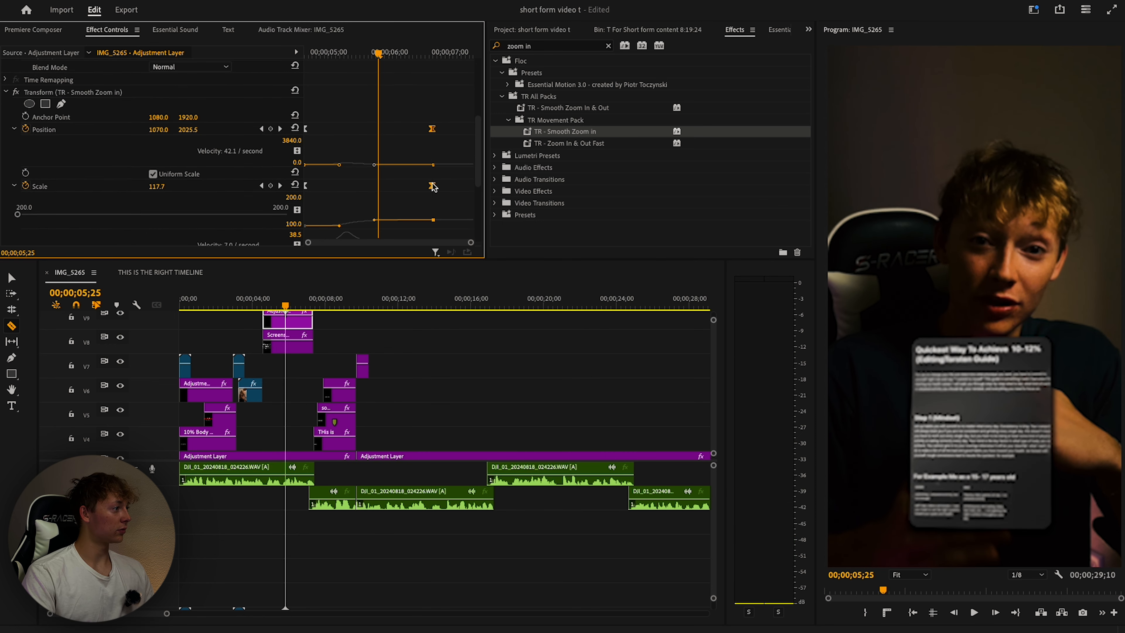
{"action": "key", "text": "space"}
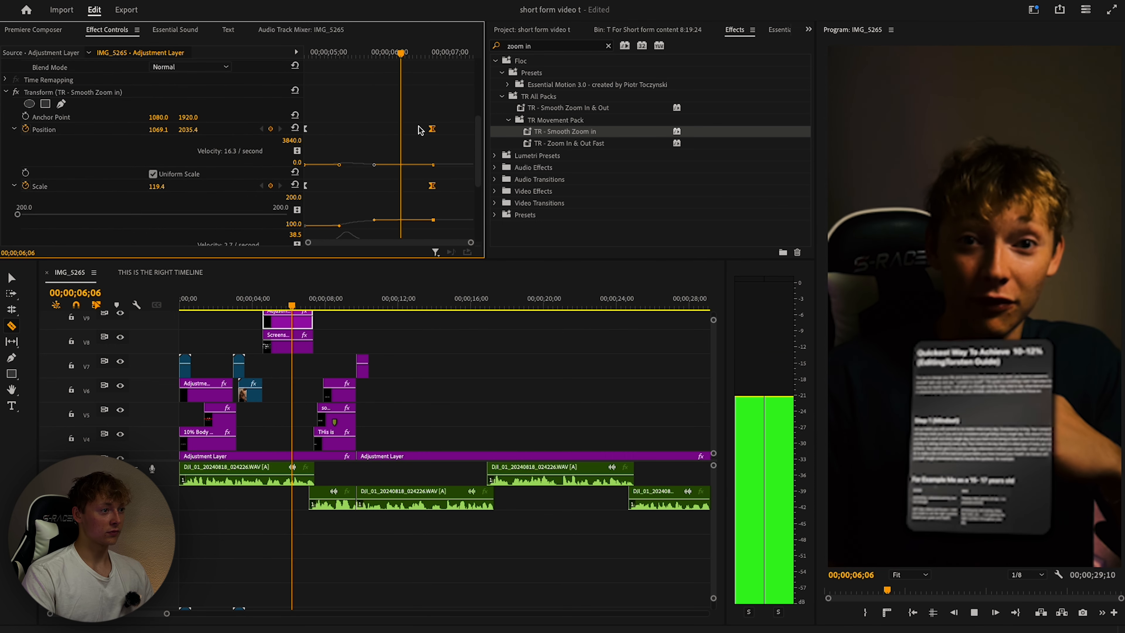
{"action": "left_click", "coordinate": [399, 357]}
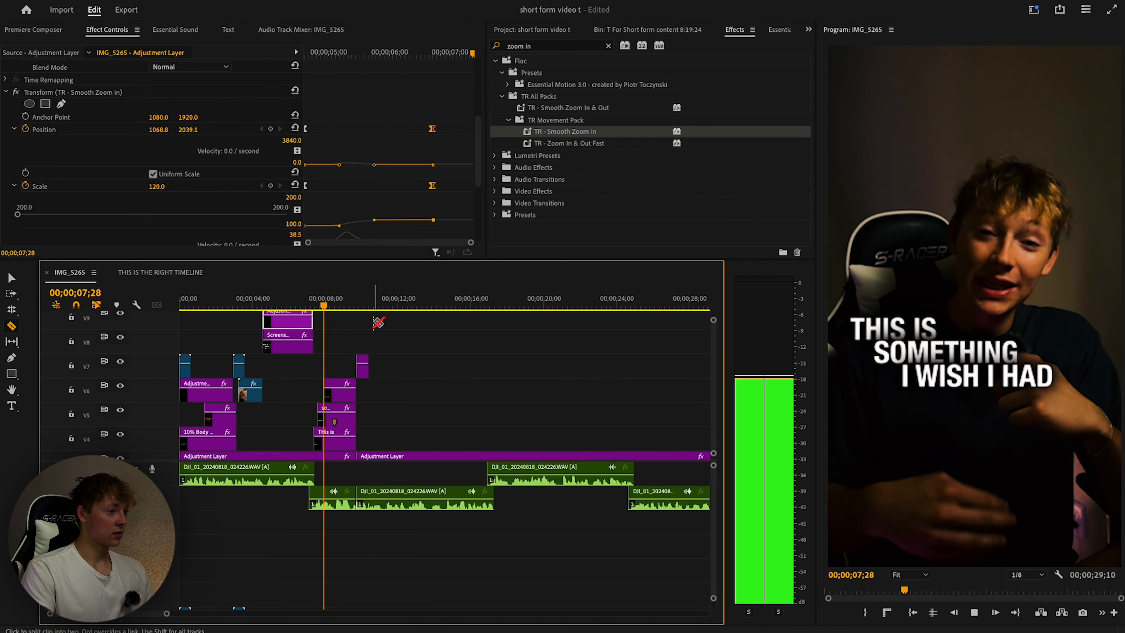
Review the zoom, split the V3 adjustment layer at 08;19, and undo a stray V2 split.
{"action": "scroll", "coordinate": [424, 345], "scroll_direction": "down", "scroll_amount": 2}
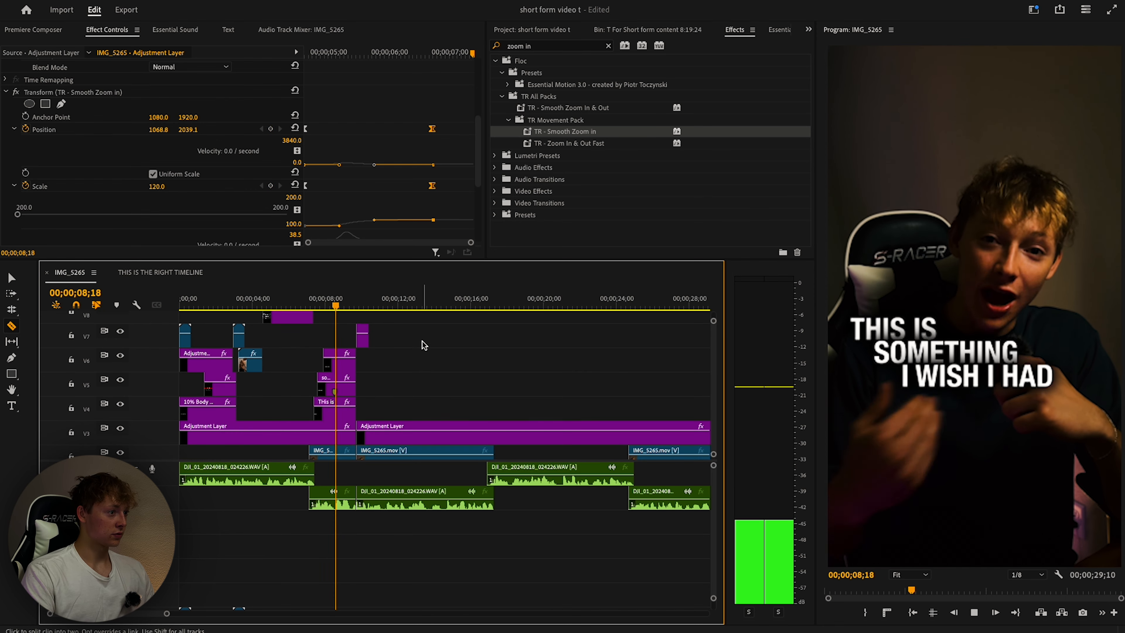
{"action": "left_click_drag", "start_coordinate": [293, 305], "coordinate": [274, 306]}
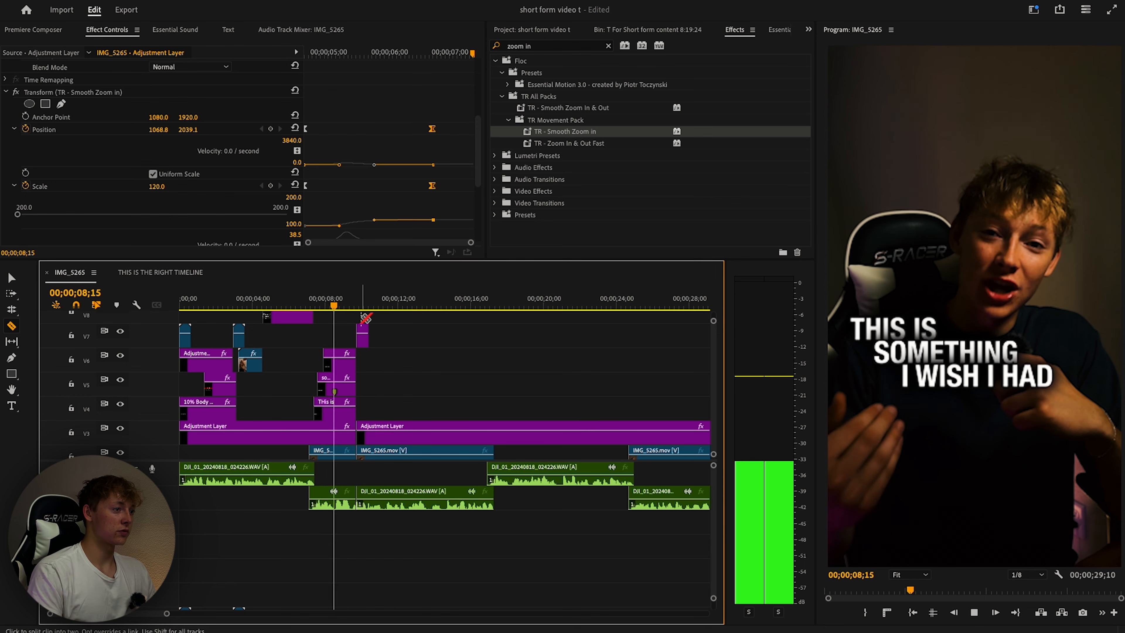
{"action": "left_click_drag", "start_coordinate": [340, 306], "coordinate": [325, 306]}
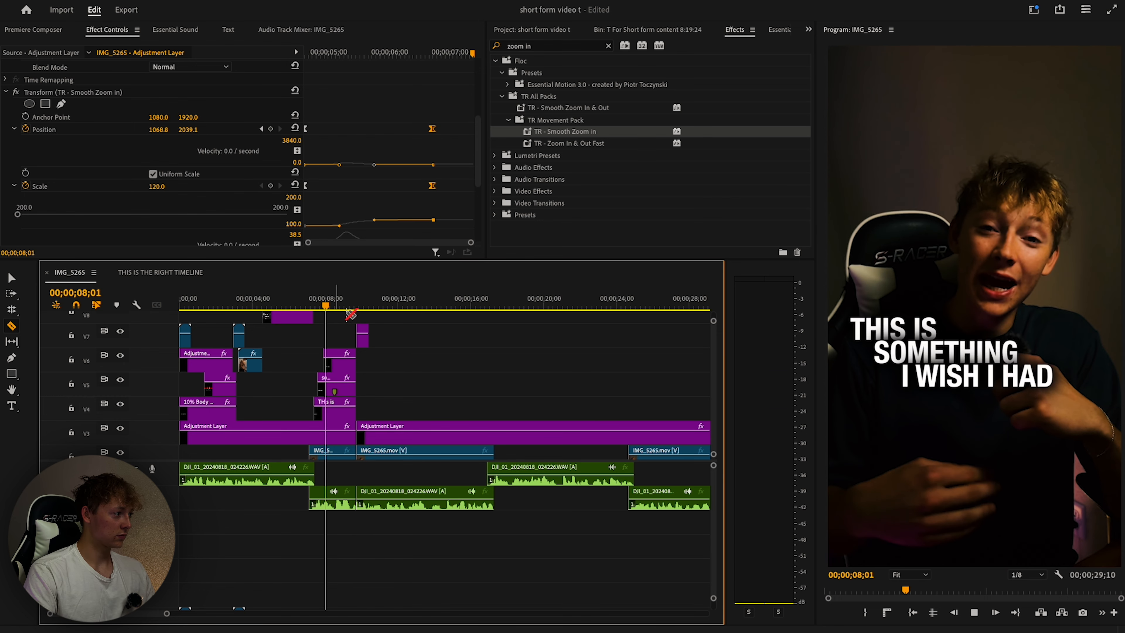
{"action": "key", "text": "space"}
{"action": "scroll", "coordinate": [345, 377], "scroll_direction": "down", "scroll_amount": 1}
{"action": "left_click", "coordinate": [342, 419]}
{"action": "scroll", "coordinate": [388, 389], "scroll_direction": "down", "scroll_amount": 1}
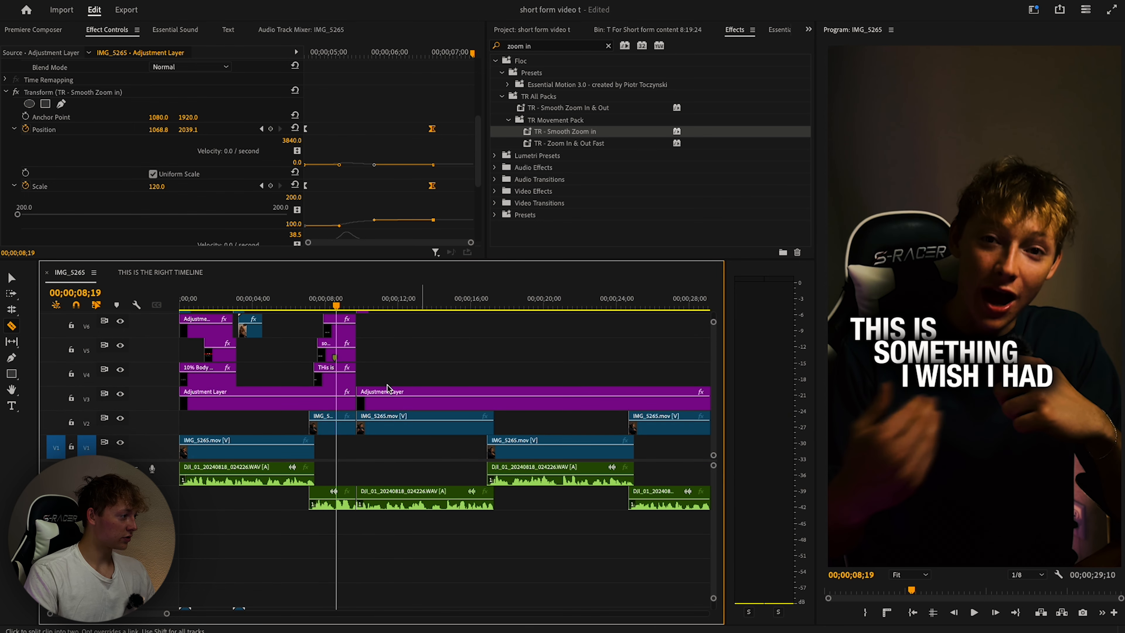
{"action": "left_click", "coordinate": [339, 426]}
{"action": "key", "text": "v"}
{"action": "left_click", "coordinate": [346, 426]}
{"action": "key", "text": "super+z"}
{"action": "scroll", "coordinate": [394, 372], "scroll_direction": "up", "scroll_amount": 5}
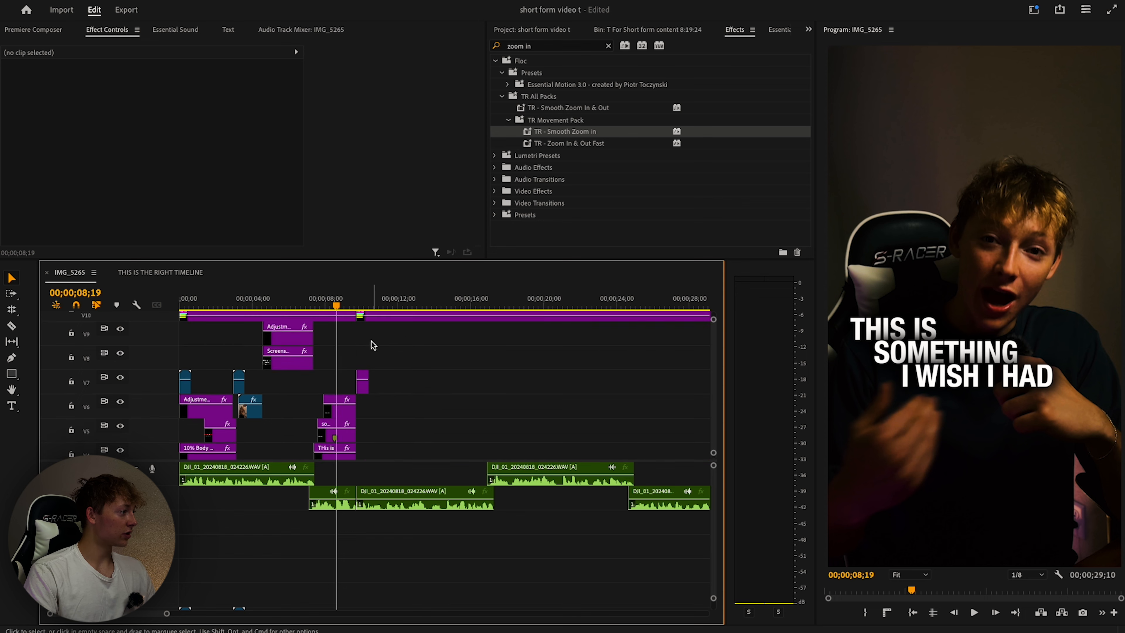
Duplicate the zoom adjustment layer onto V8 just after 09;00 and nudge it later.
{"action": "left_click_drag", "start_coordinate": [283, 358], "coordinate": [359, 379], "text": "alt"}
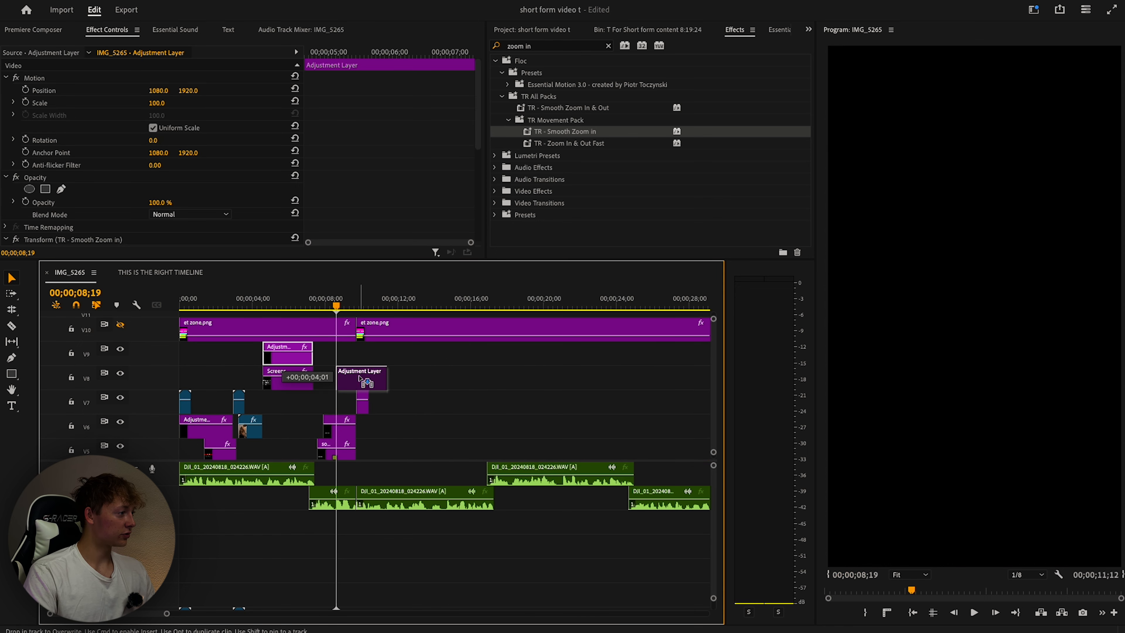
{"action": "key", "text": "space"}
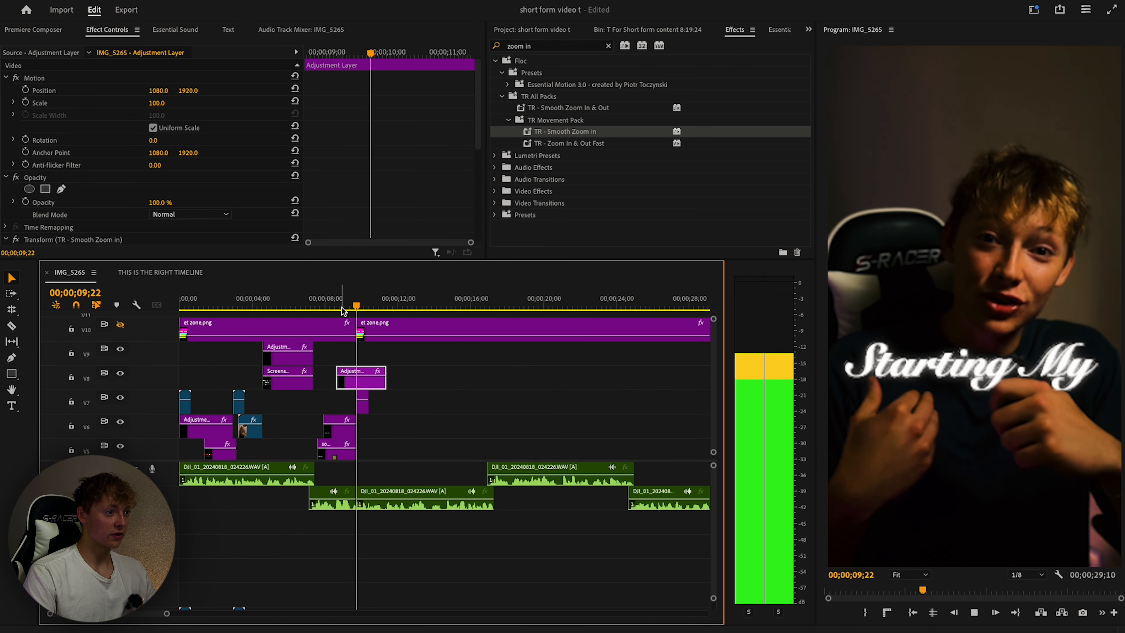
{"action": "left_click", "coordinate": [339, 305]}
{"action": "left_click_drag", "start_coordinate": [373, 380], "coordinate": [381, 379]}
{"action": "key", "text": "space"}
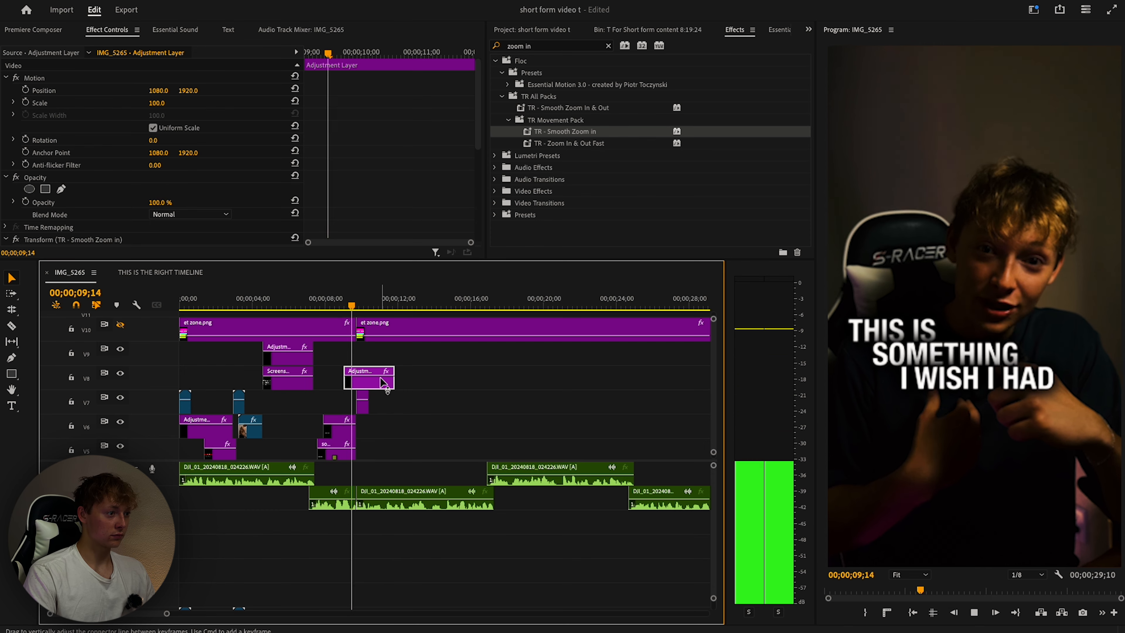
Check the duplicated zoom's timing and bring up the short-form content bin.
{"action": "scroll", "coordinate": [451, 390], "scroll_direction": "down", "scroll_amount": 3}
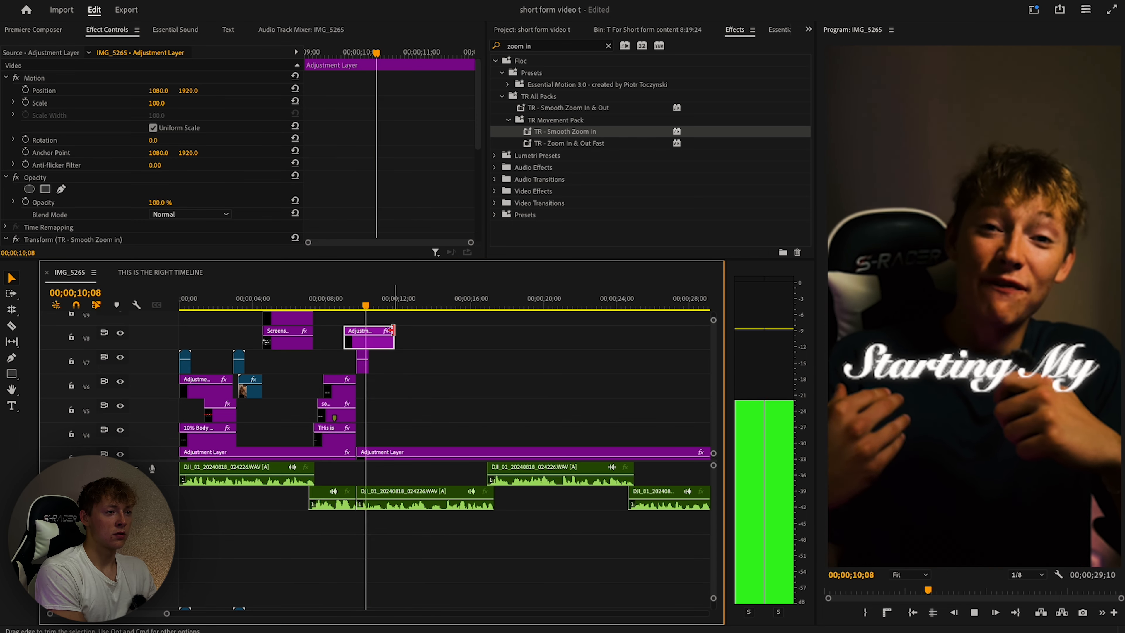
{"action": "left_click", "coordinate": [341, 307]}
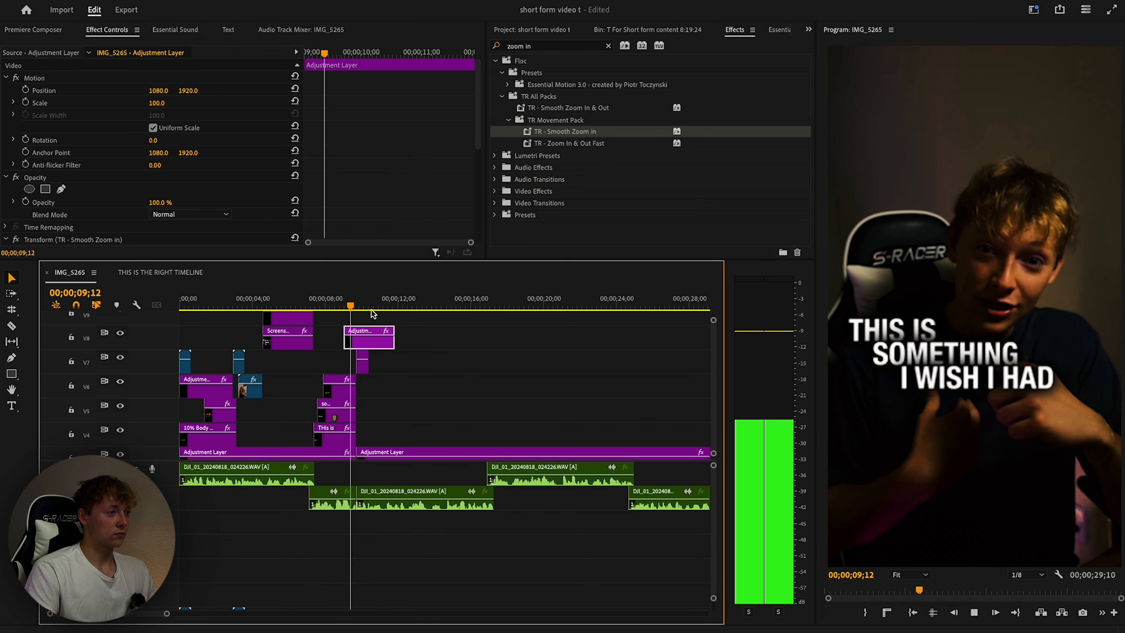
{"action": "key", "text": "space"}
{"action": "left_click", "coordinate": [638, 30]}
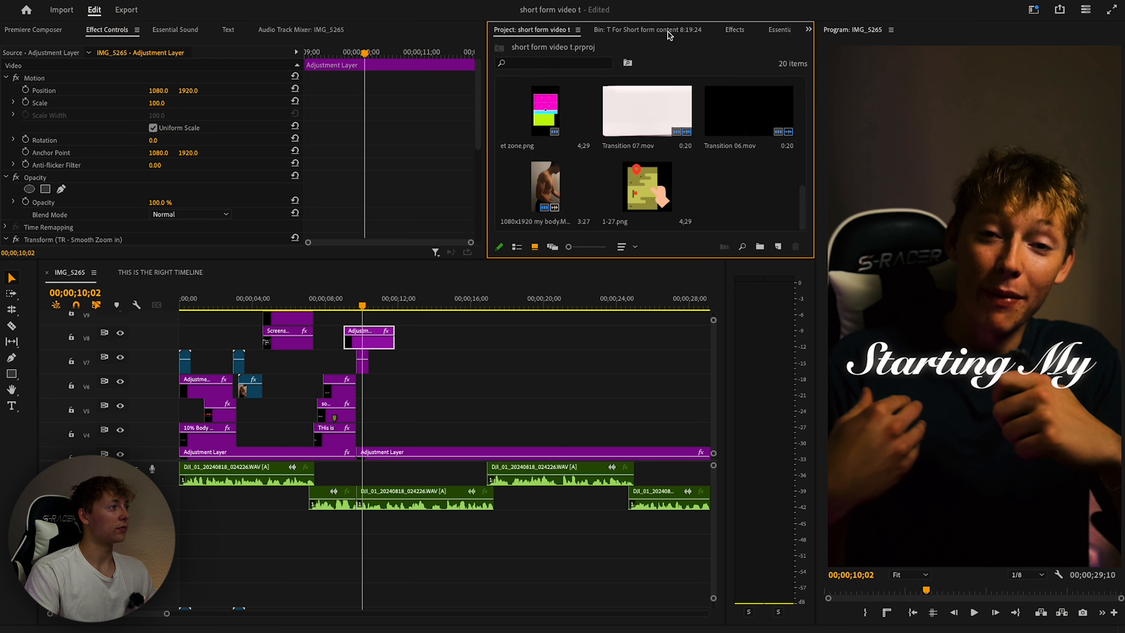
Add Transition 05.mov from Premiere Composer's Film burn collection to V9 above the cut.
{"action": "left_click", "coordinate": [733, 30]}
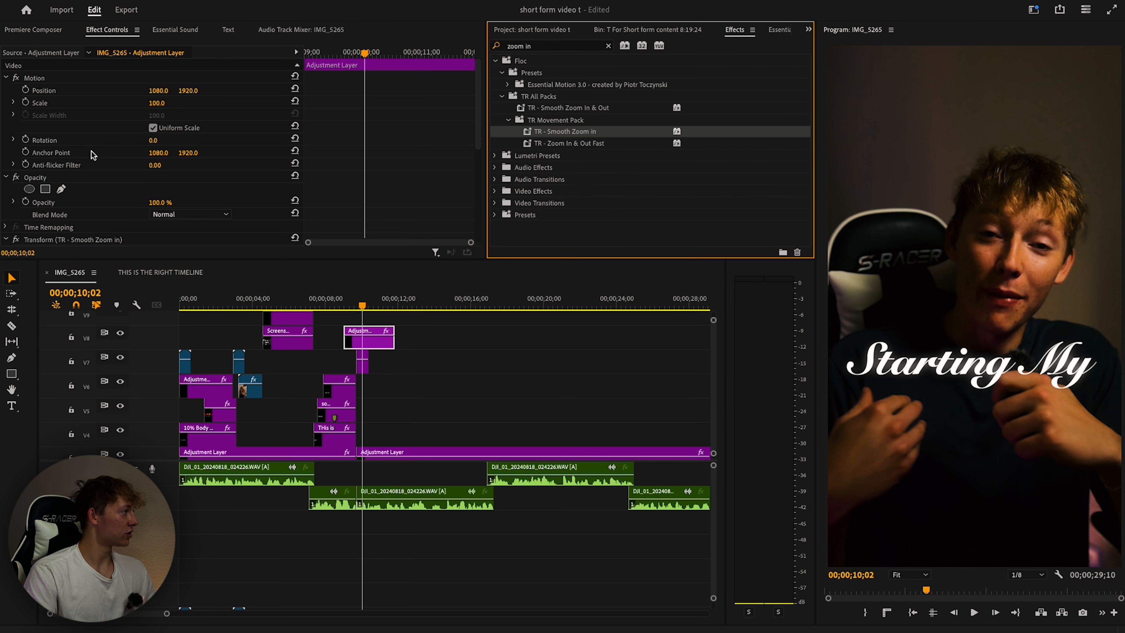
{"action": "left_click", "coordinate": [33, 30]}
{"action": "scroll", "coordinate": [52, 157], "scroll_direction": "down", "scroll_amount": 3}
{"action": "left_click", "coordinate": [71, 191]}
{"action": "scroll", "coordinate": [292, 139], "scroll_direction": "down", "scroll_amount": 4}
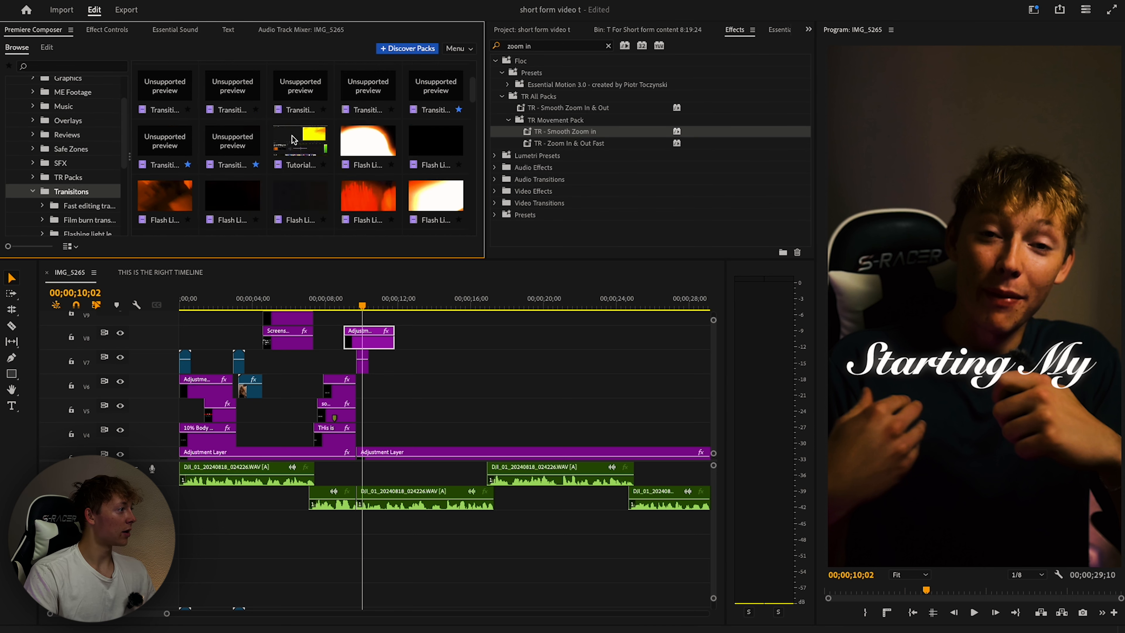
{"action": "scroll", "coordinate": [292, 139], "scroll_direction": "down", "scroll_amount": 5}
{"action": "scroll", "coordinate": [81, 198], "scroll_direction": "down", "scroll_amount": 2}
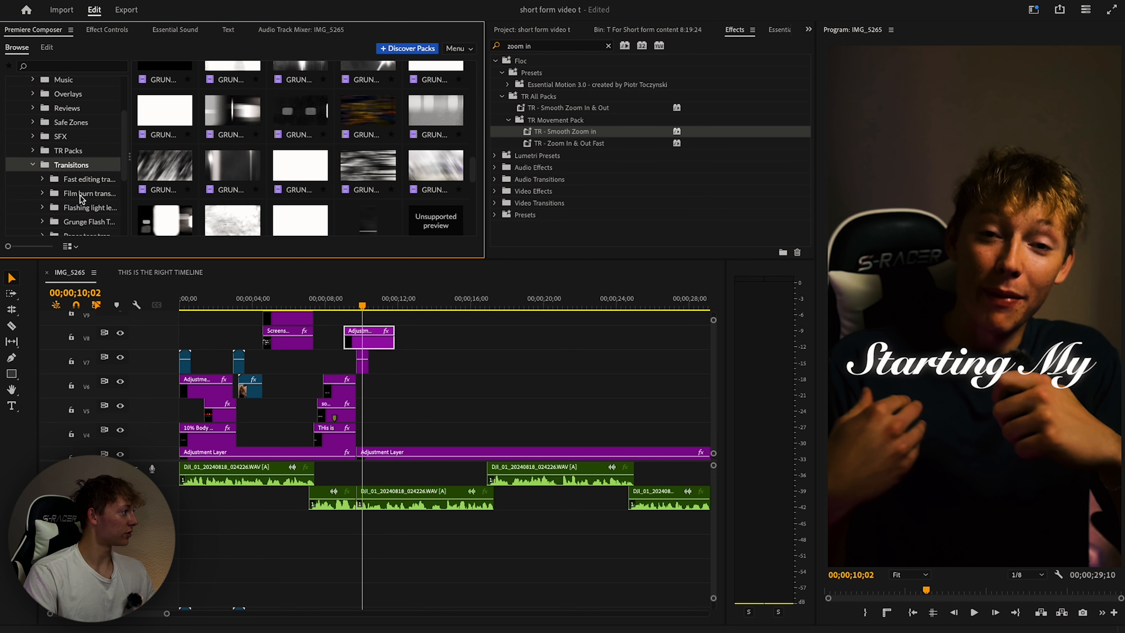
{"action": "left_click", "coordinate": [80, 195]}
{"action": "left_click", "coordinate": [106, 29]}
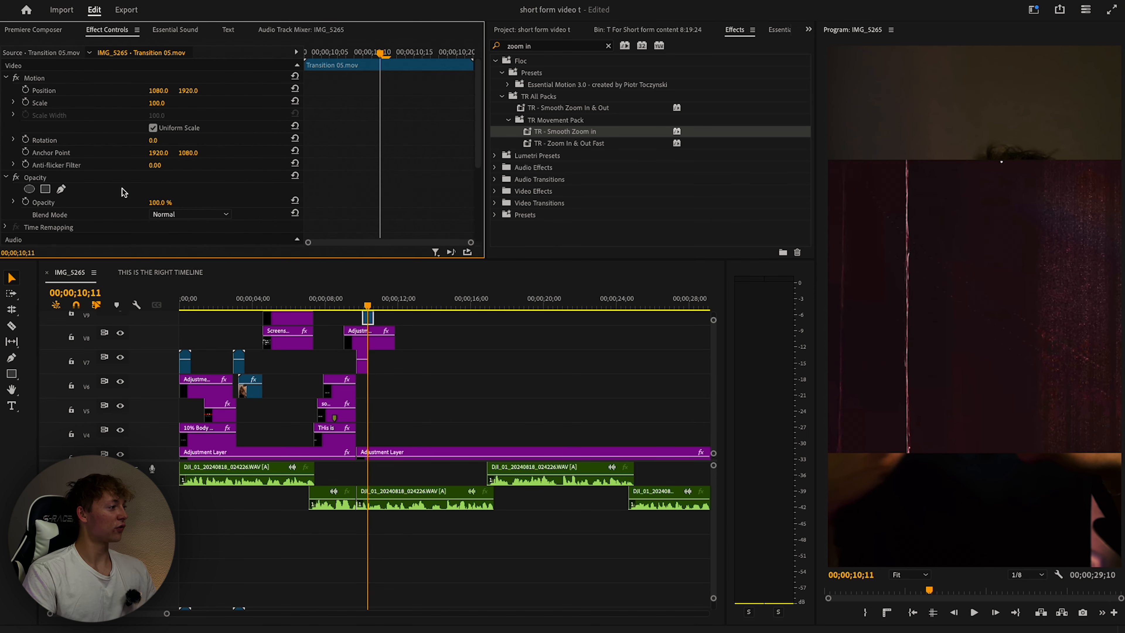
Rotate the film burn transition 90° and preview it across the cut.
{"action": "scroll", "coordinate": [128, 190], "scroll_direction": "down", "scroll_amount": 1}
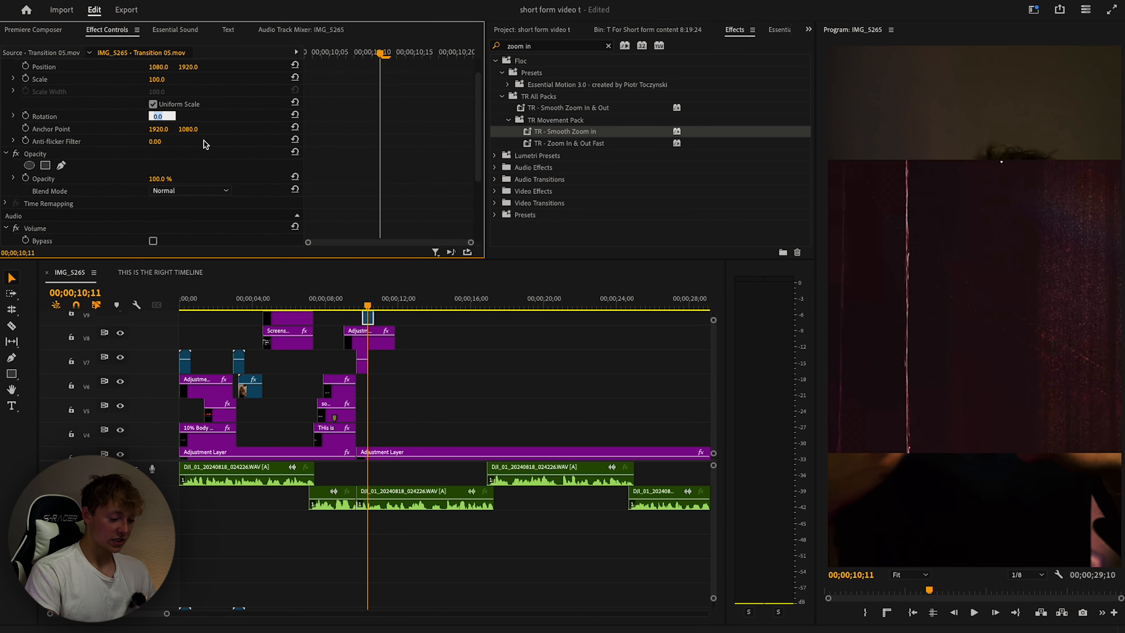
{"action": "type", "text": "0"}
{"action": "key", "text": "Return"}
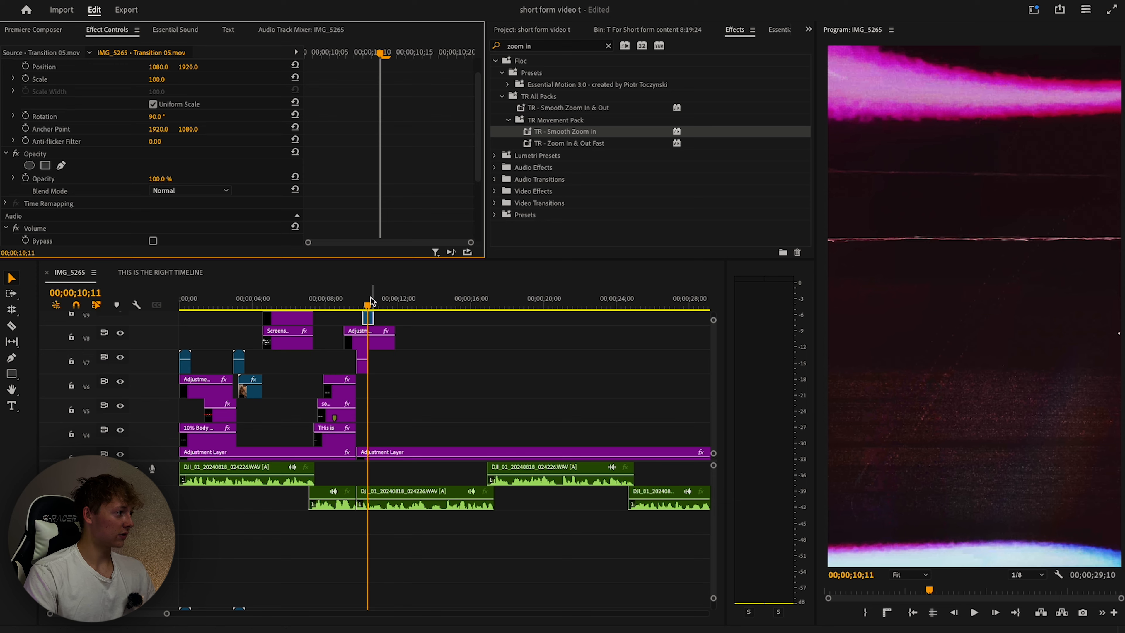
{"action": "left_click", "coordinate": [350, 300]}
{"action": "left_click", "coordinate": [452, 357]}
{"action": "key", "text": "space"}
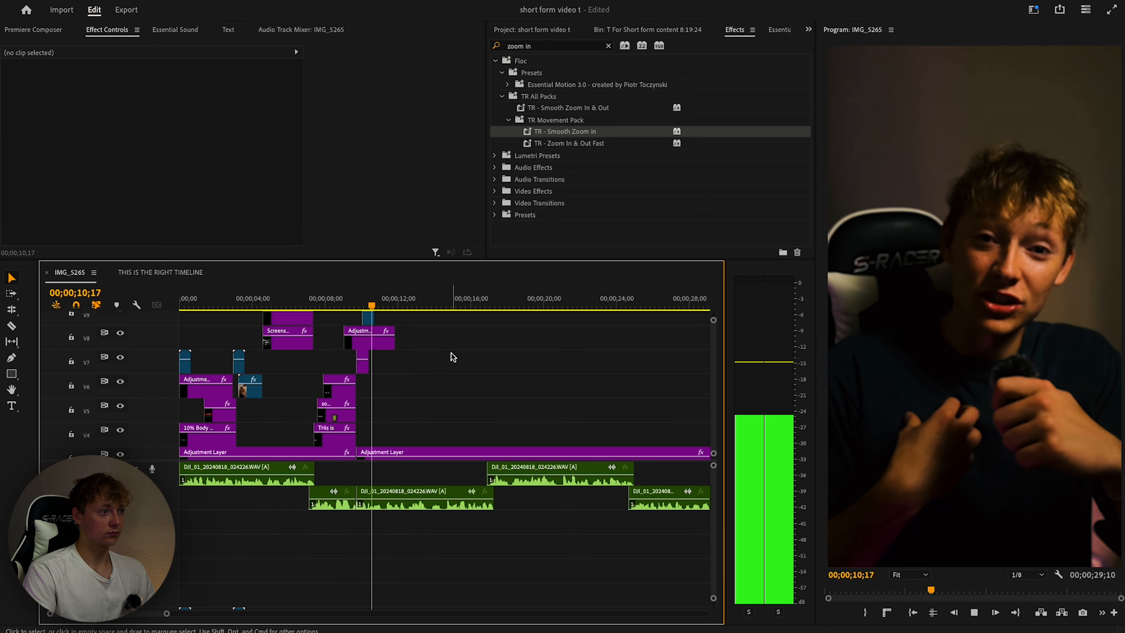
{"action": "key", "text": "space"}
{"action": "left_click", "coordinate": [356, 304]}
From ME Footage, place IMG_5238.MOV on V6 at the playhead and IMG_5237.MOV on V8.
{"action": "key", "text": "space"}
{"action": "key", "text": "space"}
{"action": "left_click", "coordinate": [46, 29]}
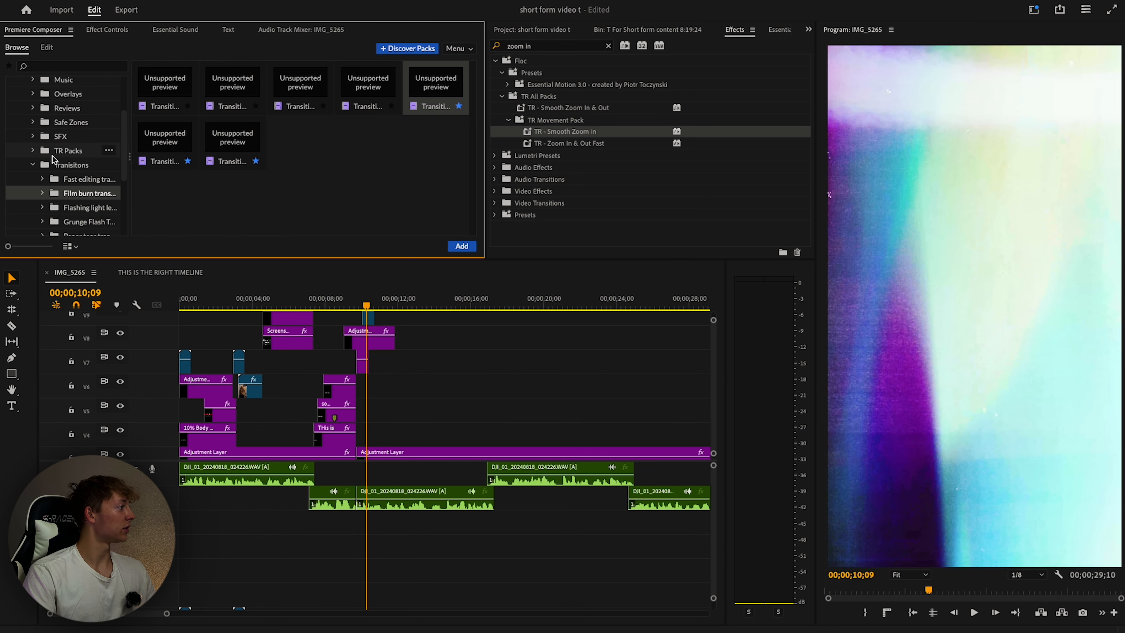
{"action": "left_click", "coordinate": [67, 131]}
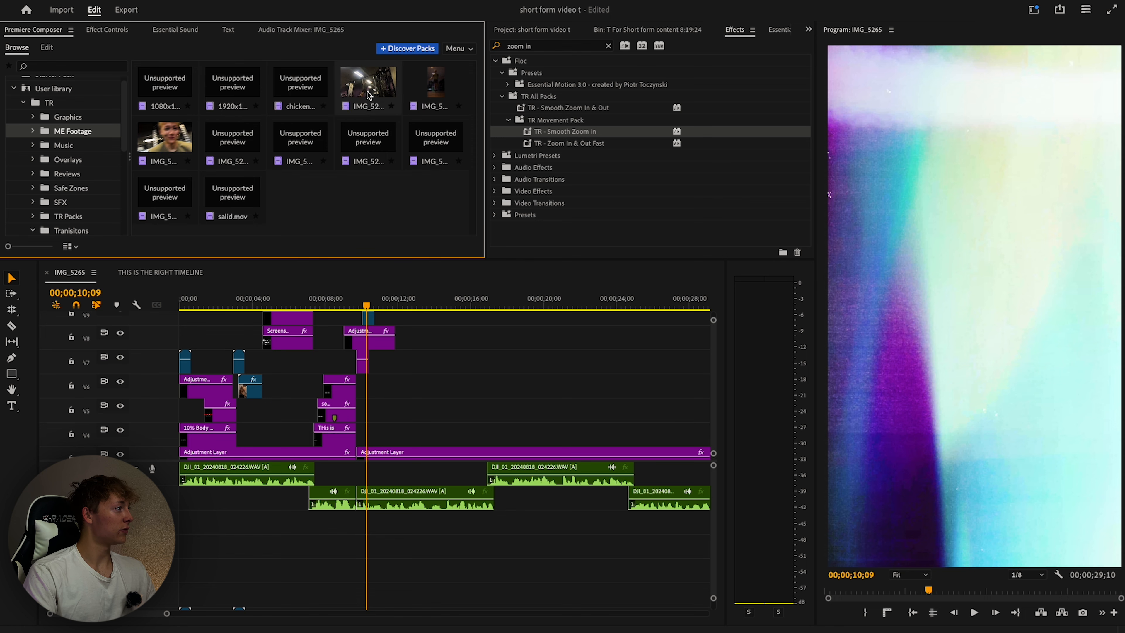
{"action": "left_click_drag", "start_coordinate": [423, 97], "coordinate": [374, 396]}
{"action": "left_click_drag", "start_coordinate": [368, 84], "coordinate": [425, 350]}
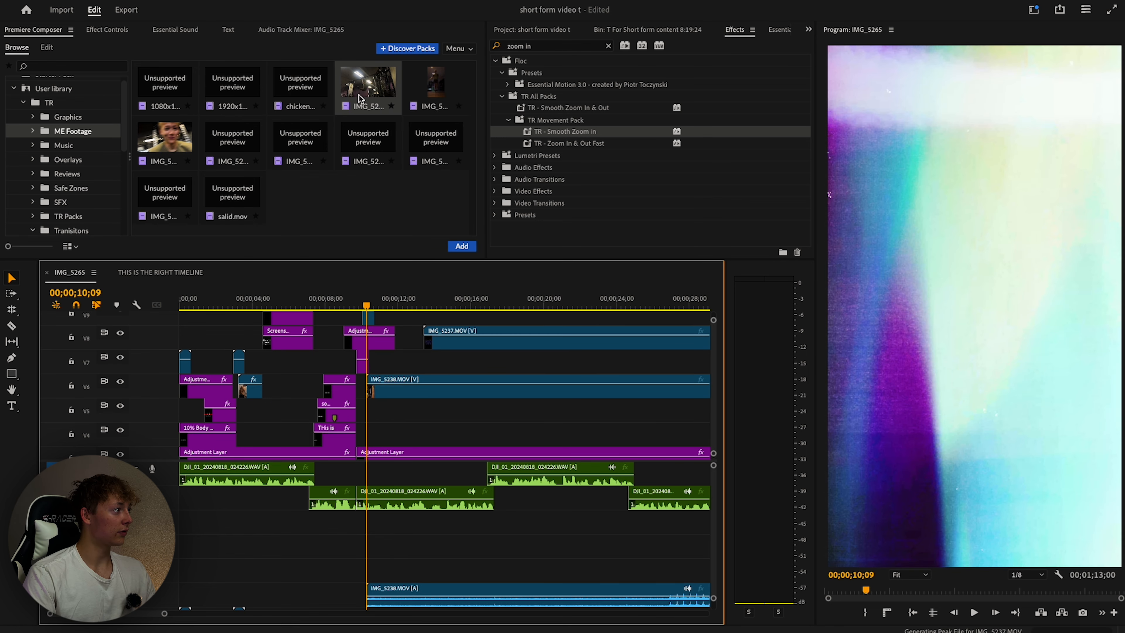
Unlink the B-roll clips, delete their audio, and start raising IMG_5237's scale.
{"action": "left_click", "coordinate": [442, 341]}
{"action": "right_click", "coordinate": [448, 345]}
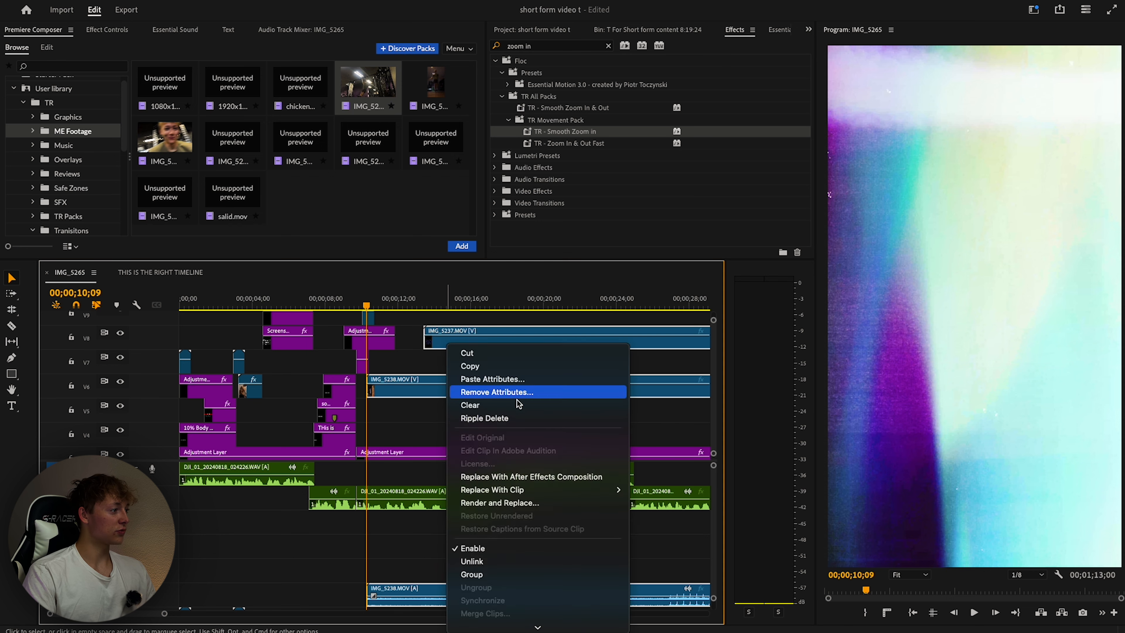
{"action": "left_click", "coordinate": [452, 418]}
{"action": "scroll", "coordinate": [349, 484], "scroll_direction": "down", "scroll_amount": 3}
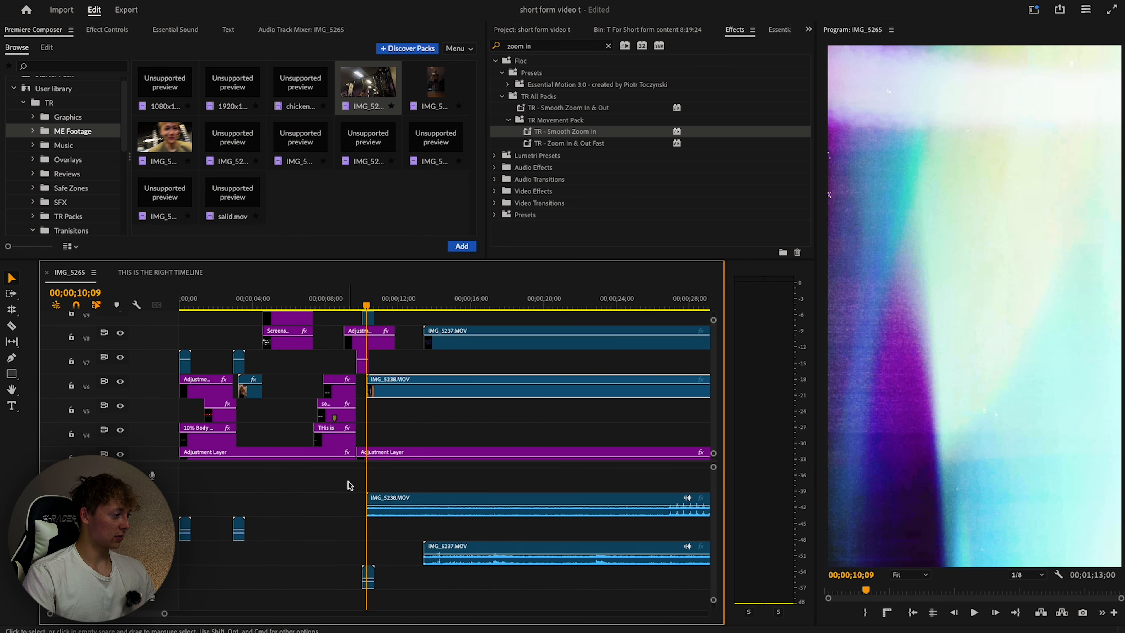
{"action": "left_click_drag", "start_coordinate": [348, 482], "coordinate": [469, 546]}
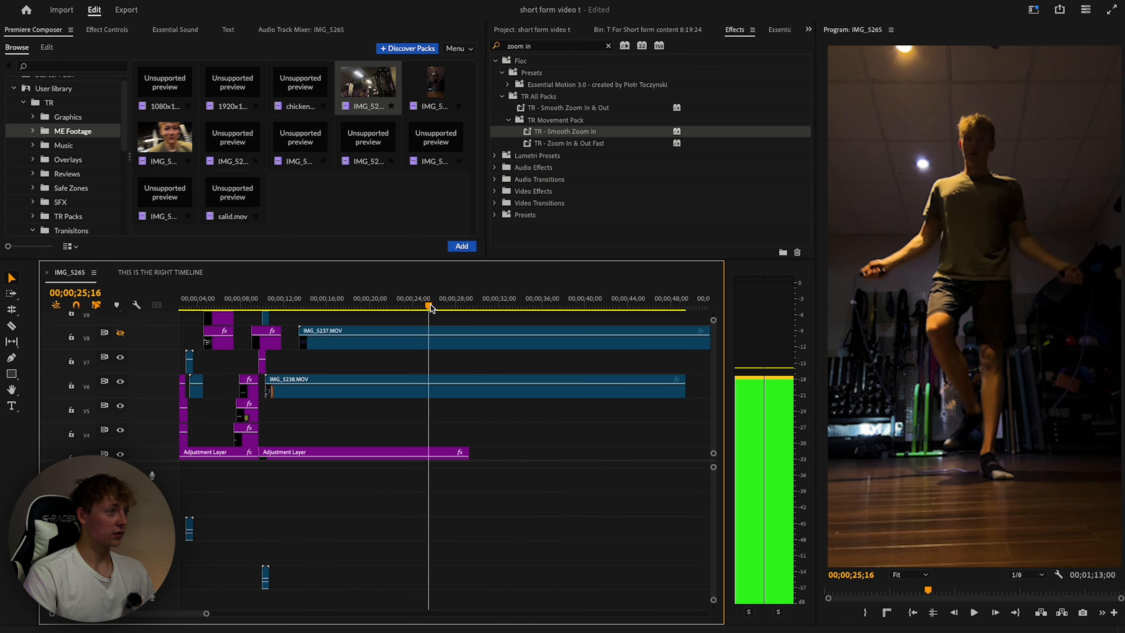
{"action": "left_click_drag", "start_coordinate": [430, 304], "coordinate": [506, 303]}
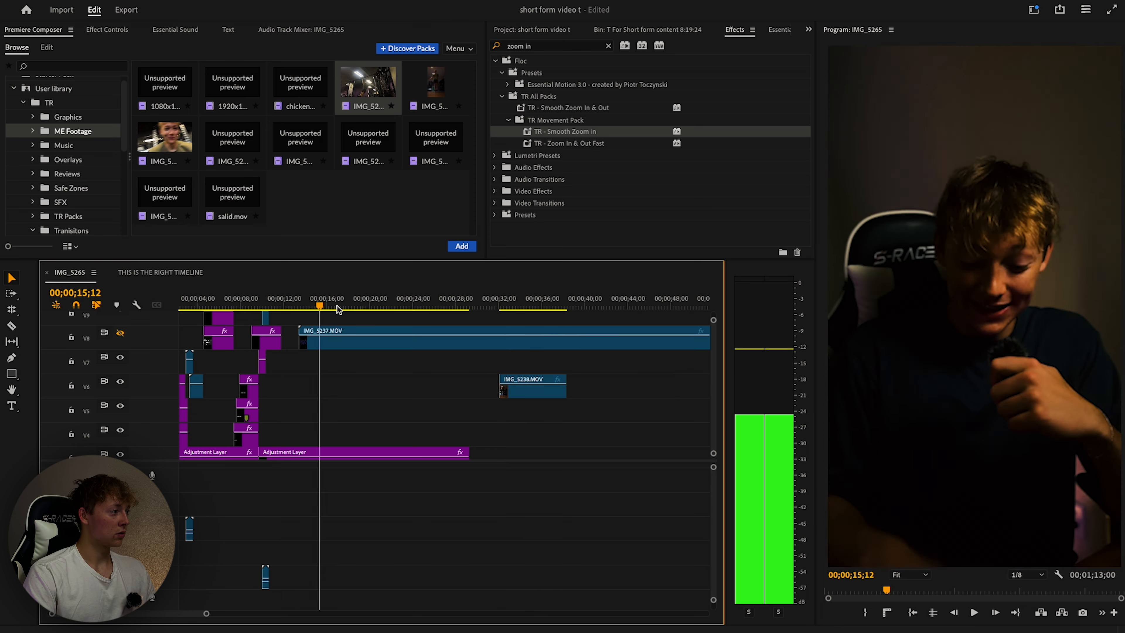
{"action": "left_click", "coordinate": [107, 30]}
{"action": "left_click_drag", "start_coordinate": [159, 104], "coordinate": [189, 100]}
Set IMG_5237's scale to 200, adjust its position, and move it onto V6 at the playhead.
{"action": "left_click", "coordinate": [158, 103]}
{"action": "type", "text": "200"}
{"action": "key", "text": "Return"}
{"action": "left_click_drag", "start_coordinate": [188, 90], "coordinate": [170, 95]}
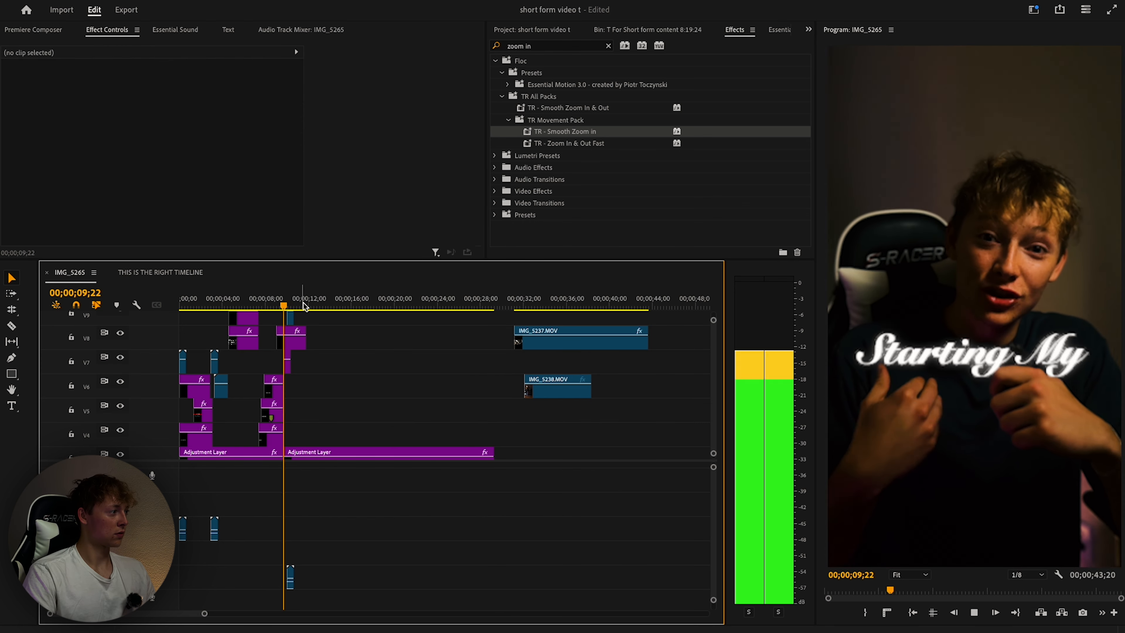
{"action": "left_click_drag", "start_coordinate": [547, 339], "coordinate": [320, 391]}
{"action": "left_click_drag", "start_coordinate": [293, 305], "coordinate": [277, 305]}
Preview the new B-roll placement around the transition near 10;11.
{"action": "key", "text": "space"}
{"action": "left_click", "coordinate": [369, 333]}
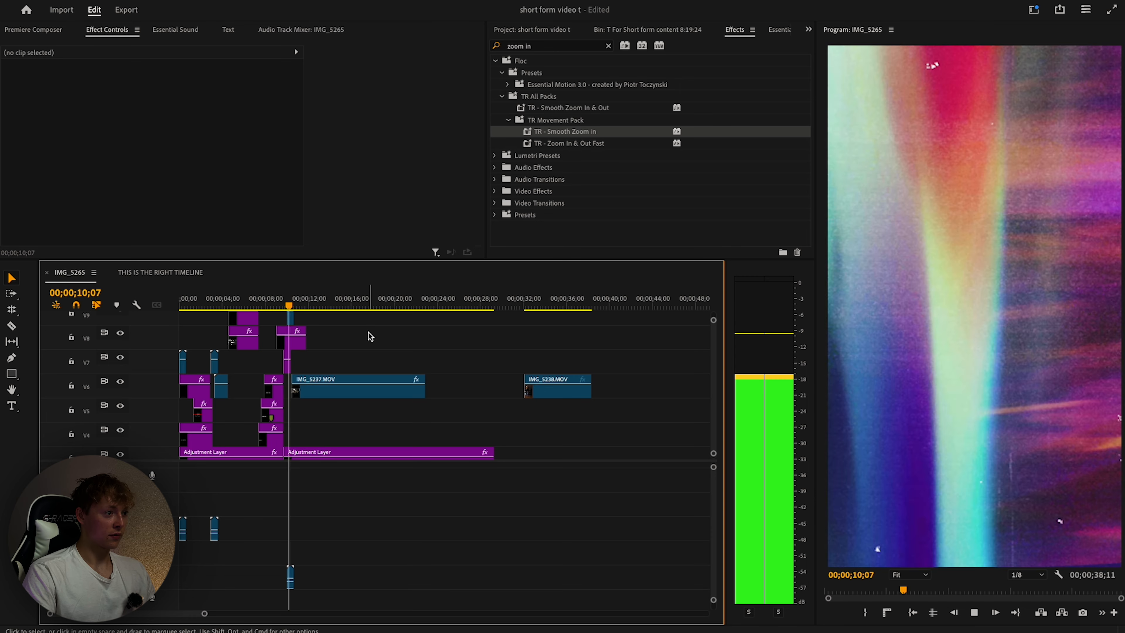
{"action": "key", "text": "space"}
{"action": "left_click_drag", "start_coordinate": [292, 305], "coordinate": [283, 305]}
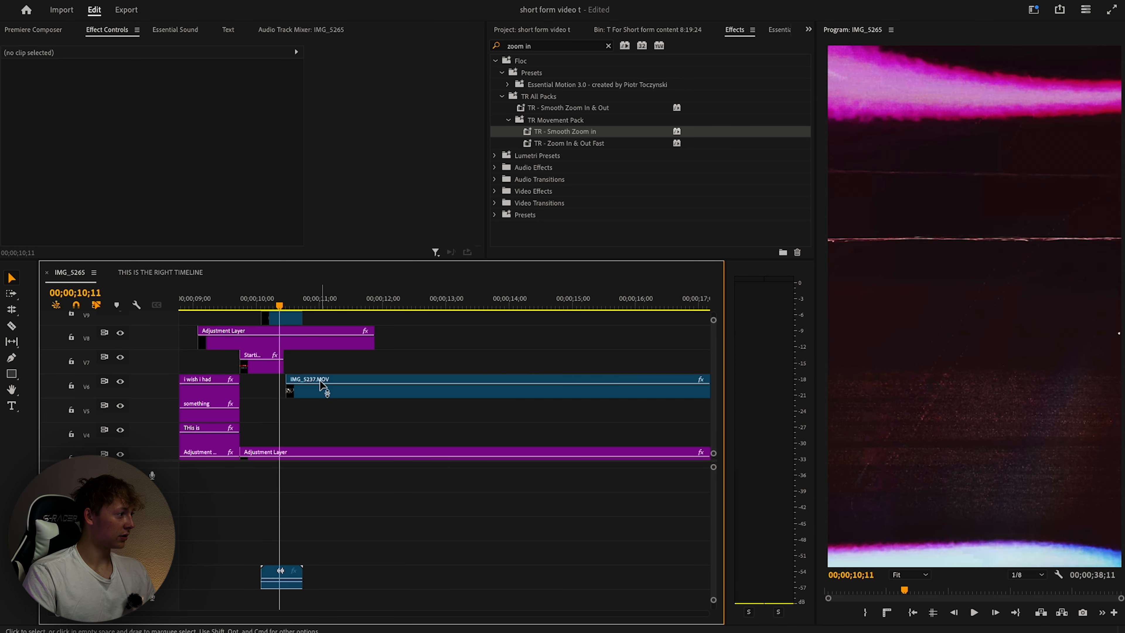
{"action": "left_click", "coordinate": [319, 380]}
{"action": "key", "text": "space"}
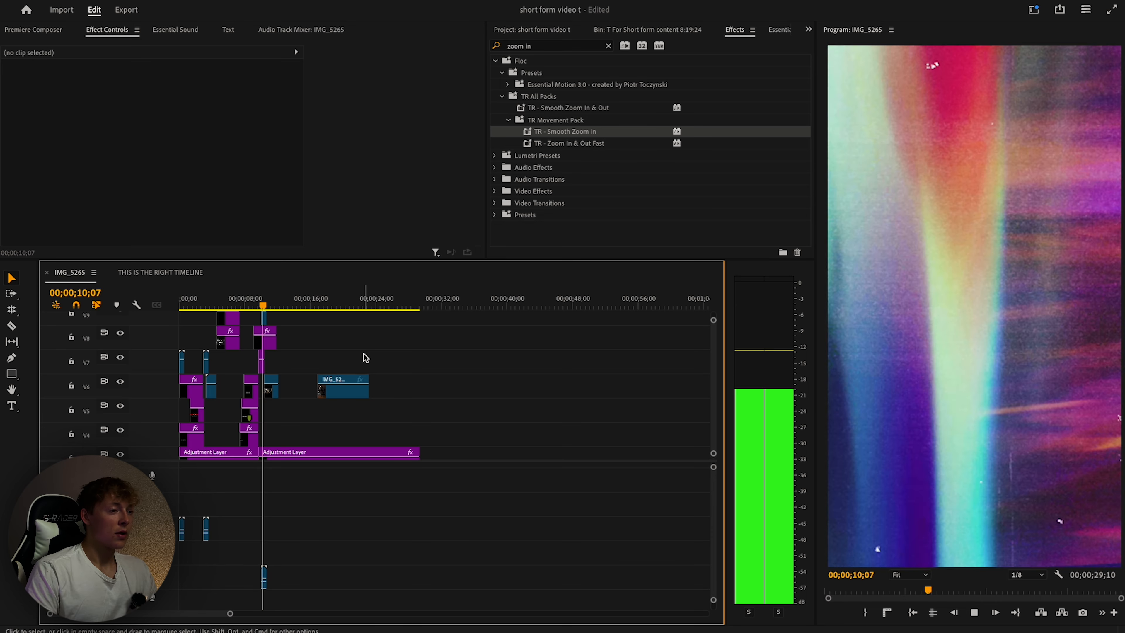
{"action": "key", "text": "space"}
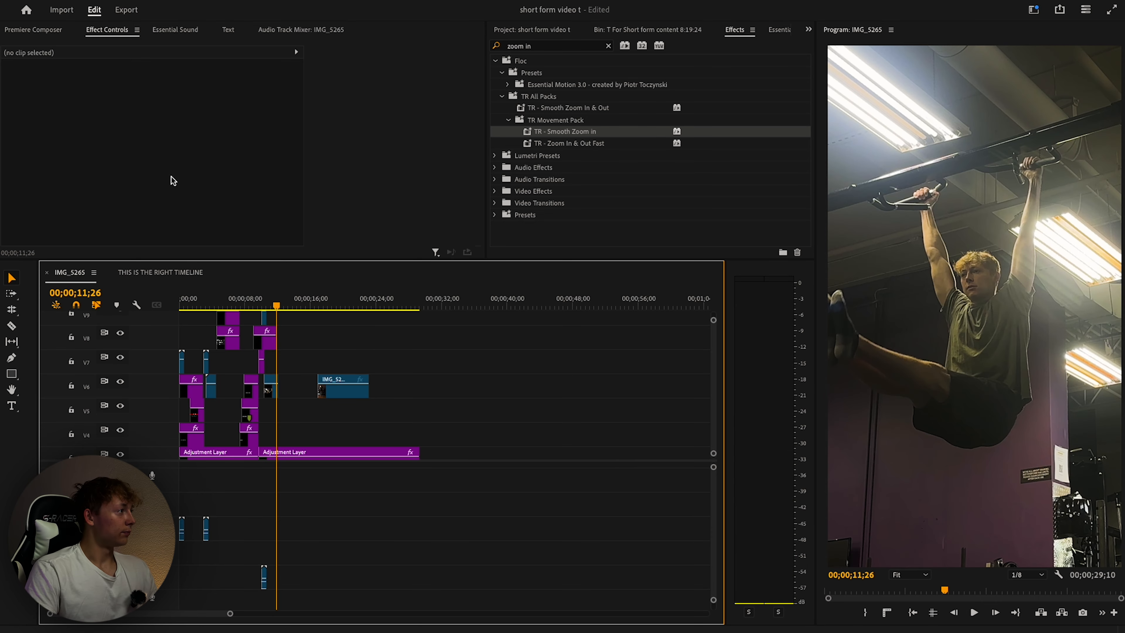
{"action": "key", "text": "space"}
{"action": "key", "text": "space"}
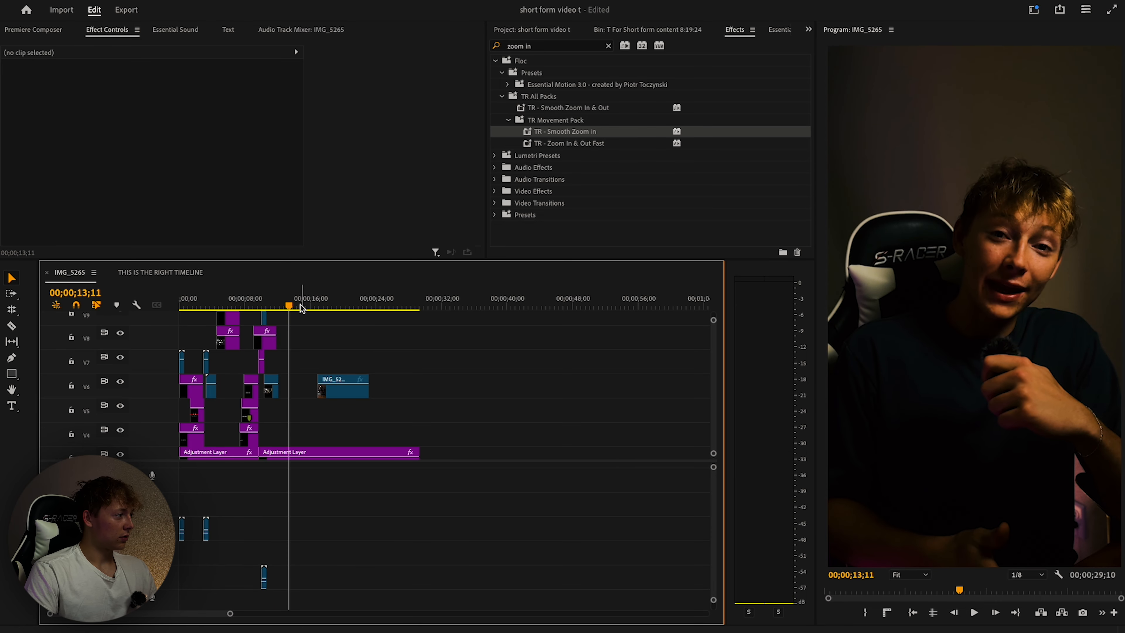
{"action": "left_click", "coordinate": [263, 307]}
Zoom the timeline in and replay the transition, stopping at 11;18.
{"action": "key", "text": "space"}
{"action": "key", "text": "equal"}
{"action": "left_click", "coordinate": [375, 305]}
{"action": "key", "text": "space"}
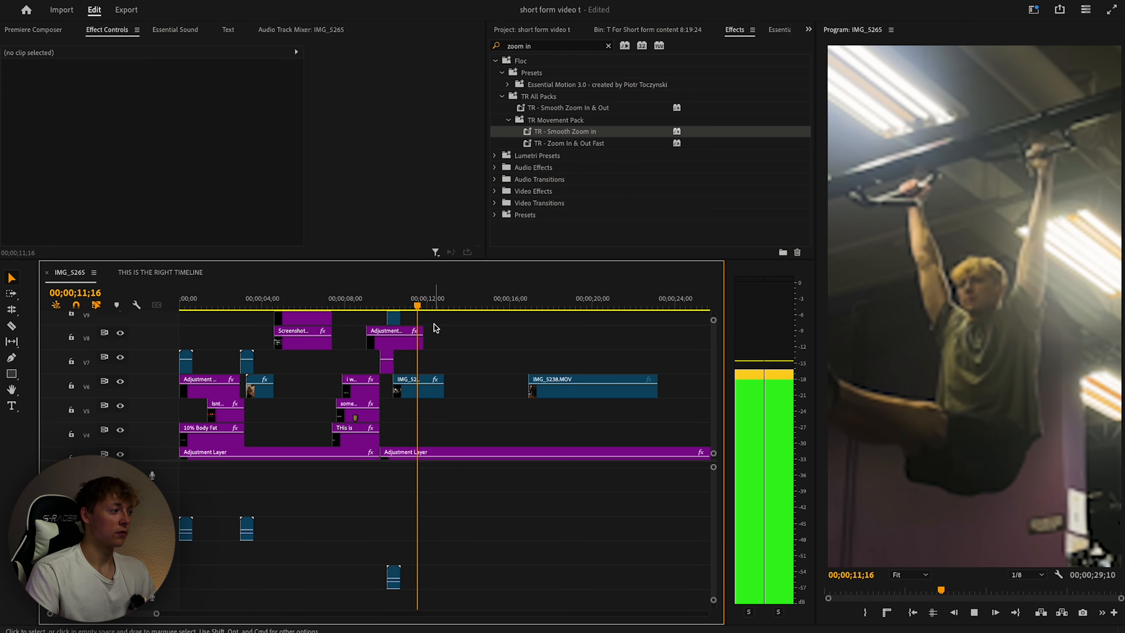
{"action": "key", "text": "space"}
{"action": "left_click", "coordinate": [430, 306]}
{"action": "key", "text": "space"}
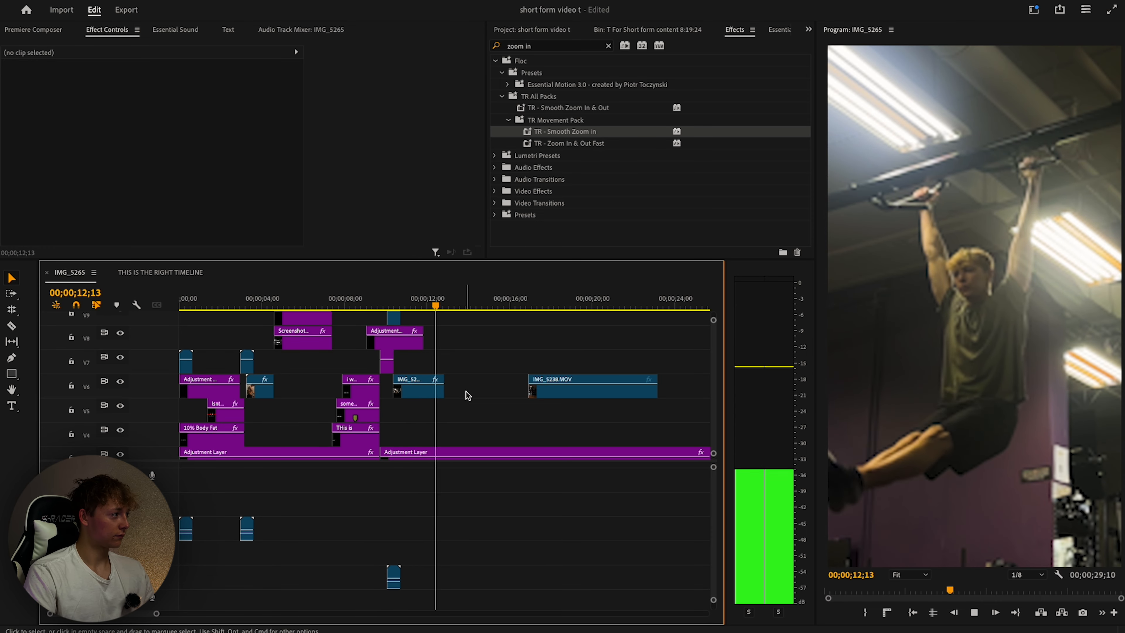
{"action": "scroll", "coordinate": [454, 354], "scroll_direction": "right", "scroll_amount": 1}
{"action": "left_click", "coordinate": [393, 305]}
{"action": "key", "text": "space"}
{"action": "scroll", "coordinate": [425, 377], "scroll_direction": "left", "scroll_amount": 1}
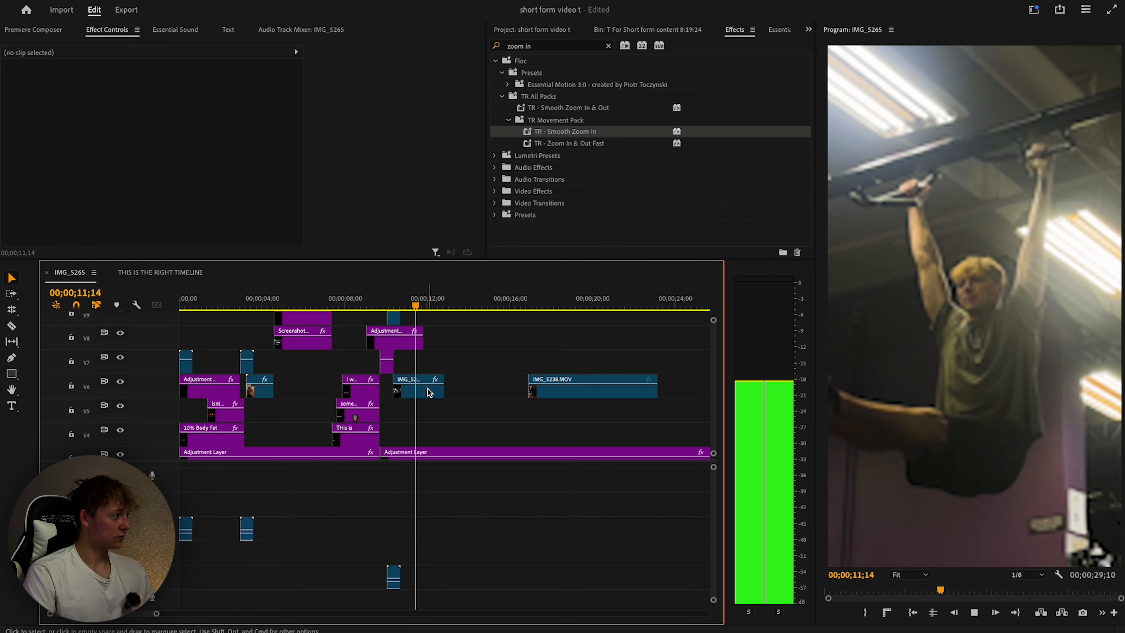
{"action": "left_click", "coordinate": [357, 306]}
{"action": "key", "text": "space"}
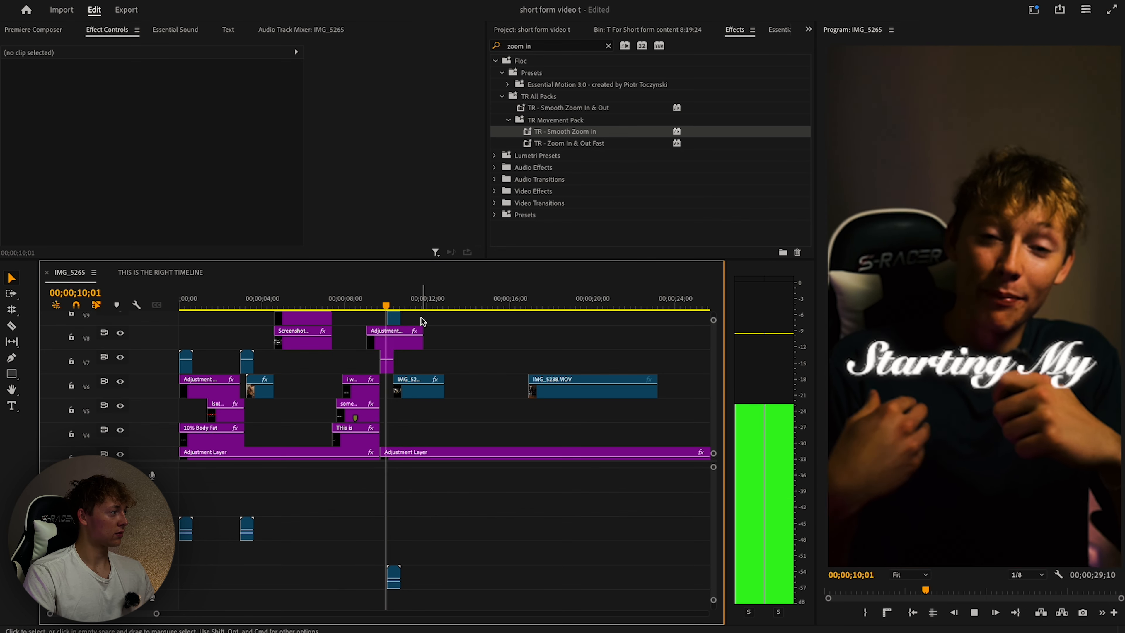
{"action": "key", "text": "space"}
Cut IMG_5237 at 11;18, delete the rest, and butt IMG_5238 against the cut.
{"action": "key", "text": "c"}
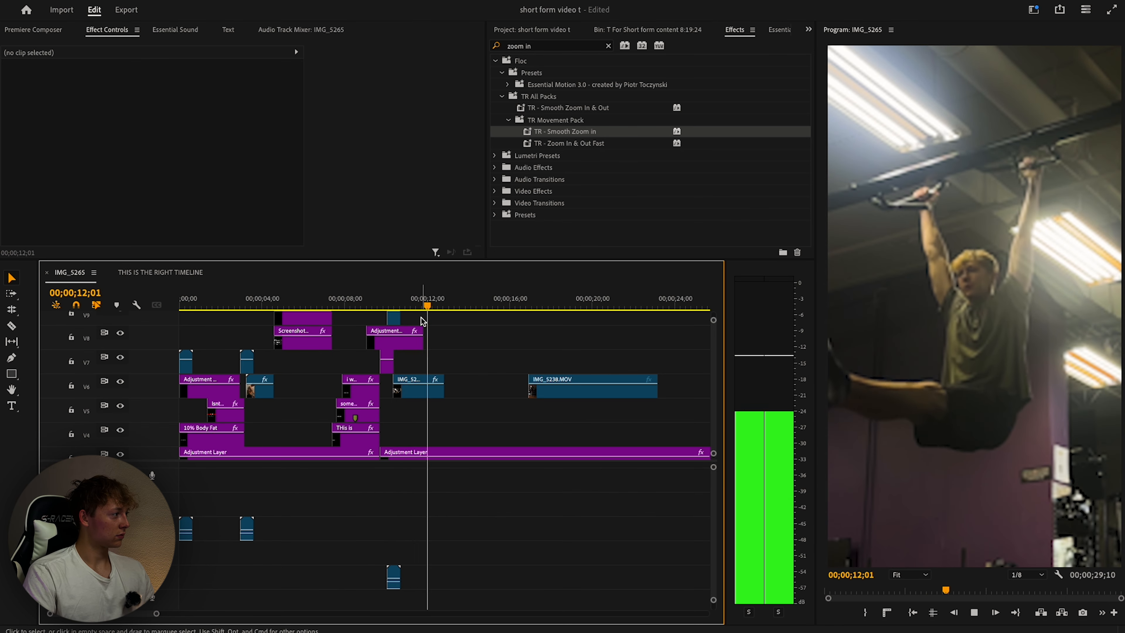
{"action": "left_click", "coordinate": [427, 392]}
{"action": "key", "text": "Delete"}
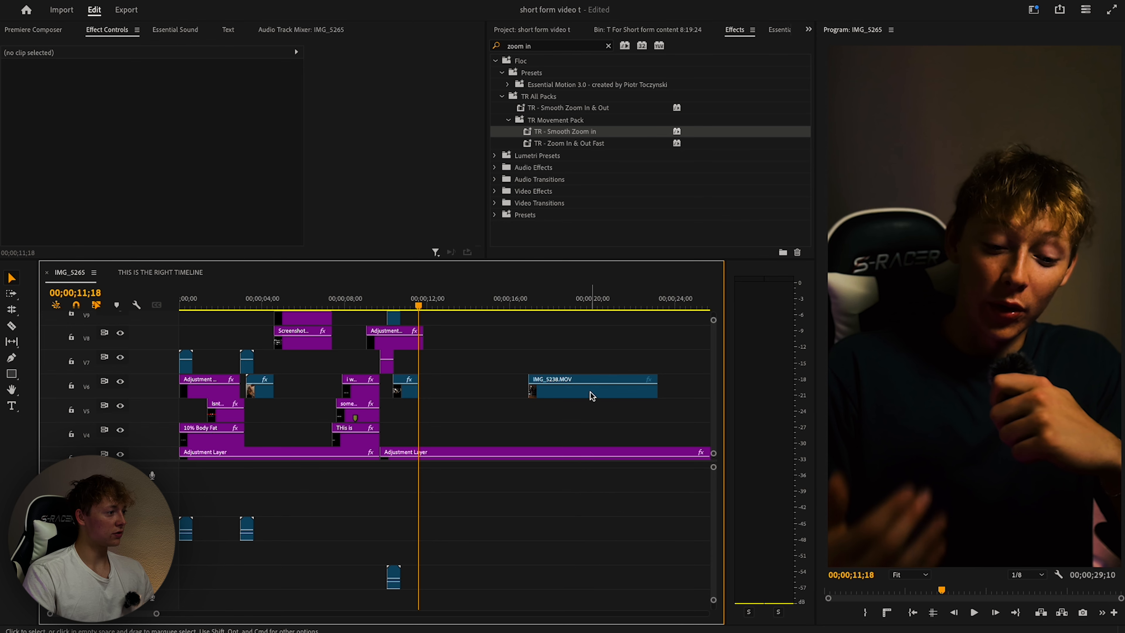
{"action": "left_click_drag", "start_coordinate": [591, 392], "coordinate": [483, 390]}
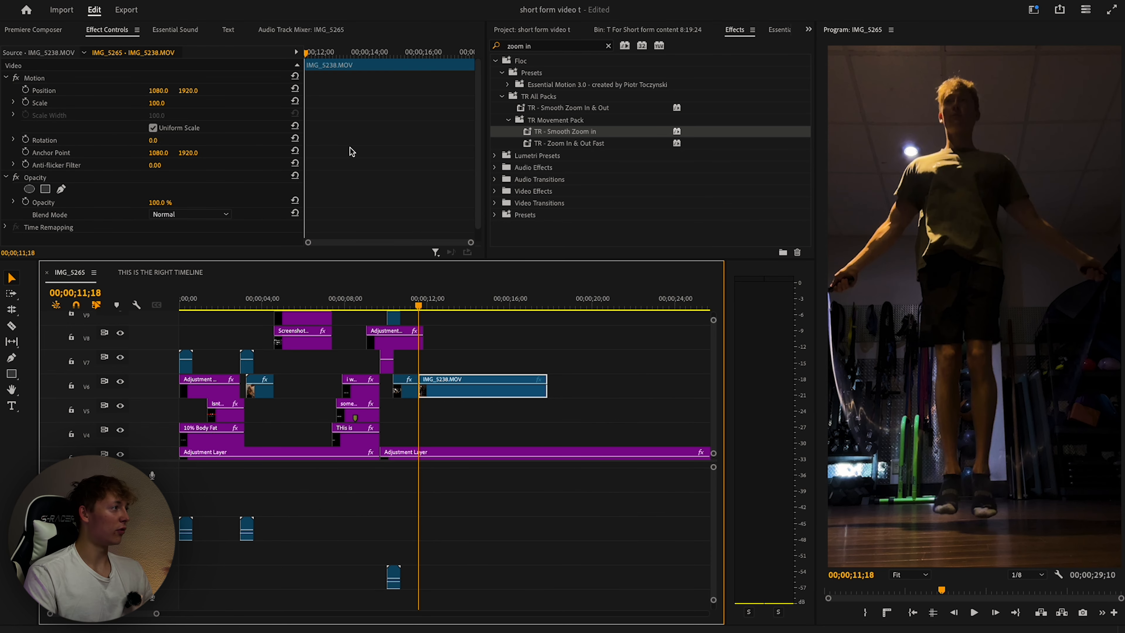
Split IMG_5238 at the playhead, remove the unwanted piece, and shorten its end.
{"action": "key", "text": "space"}
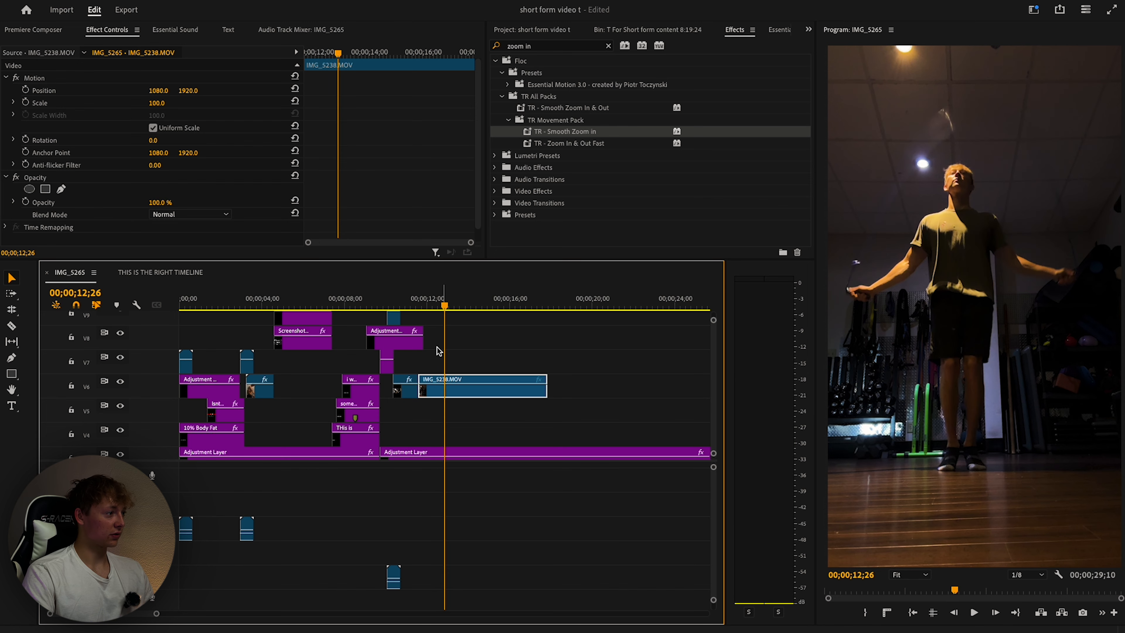
{"action": "left_click", "coordinate": [445, 395]}
{"action": "key", "text": "Delete"}
{"action": "key", "text": "v"}
{"action": "left_click_drag", "start_coordinate": [472, 392], "coordinate": [447, 399]}
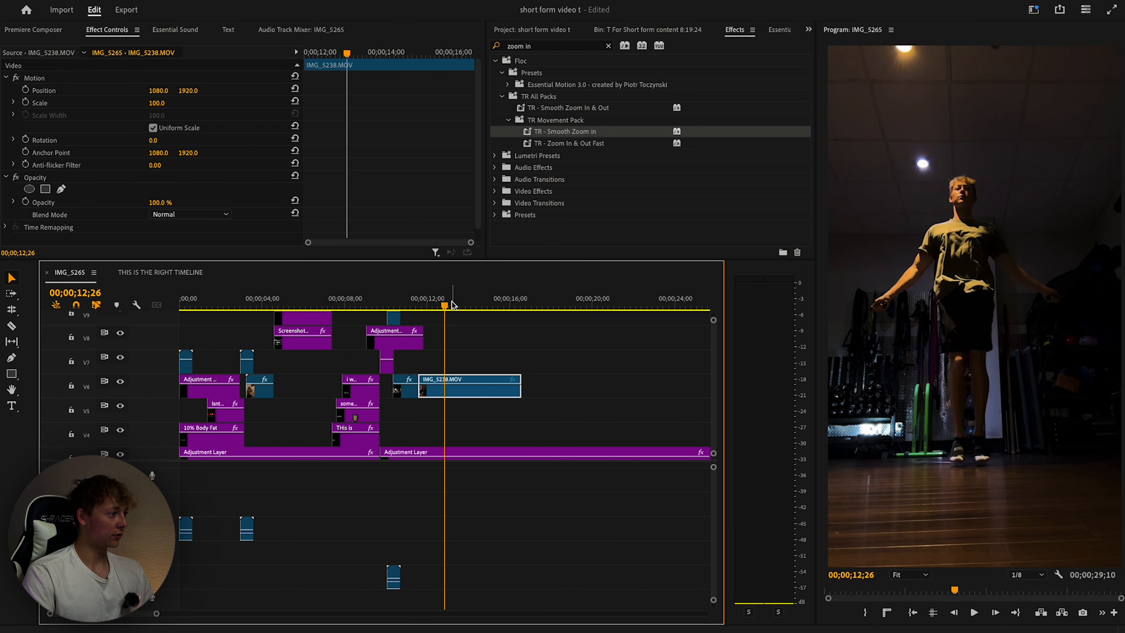
Split off and delete IMG_5238's leftover end, then replay the trimmed B-roll.
{"action": "left_click_drag", "start_coordinate": [446, 305], "coordinate": [410, 307]}
{"action": "key", "text": "space"}
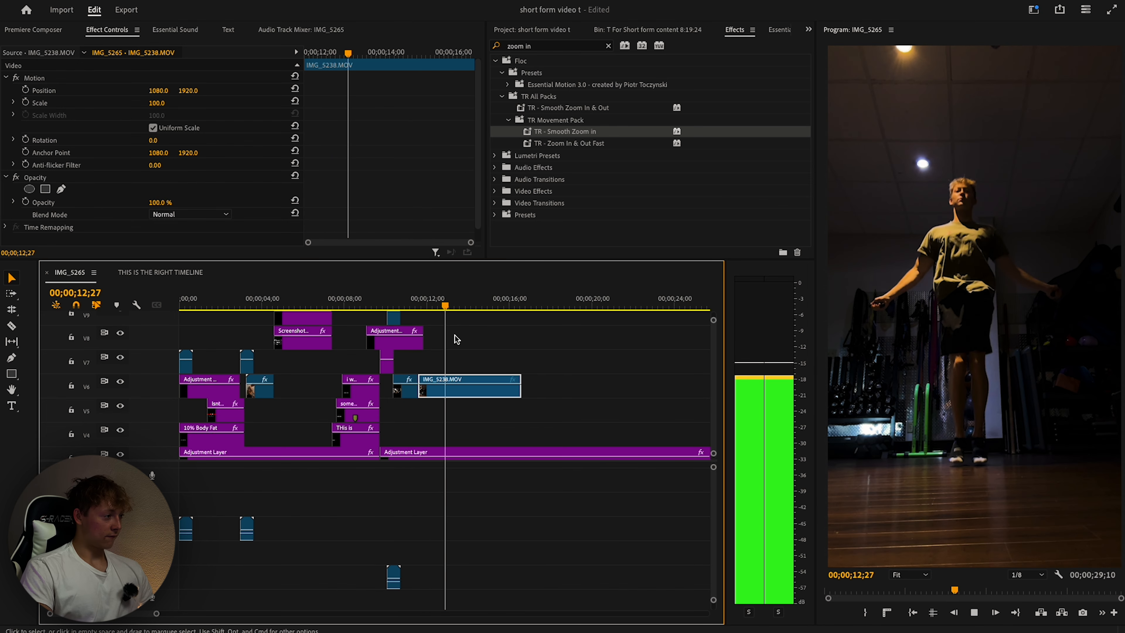
{"action": "key", "text": "space"}
{"action": "key", "text": "super+k"}
{"action": "left_click", "coordinate": [459, 388]}
{"action": "key", "text": "Delete"}
{"action": "left_click", "coordinate": [413, 304]}
{"action": "key", "text": "space"}
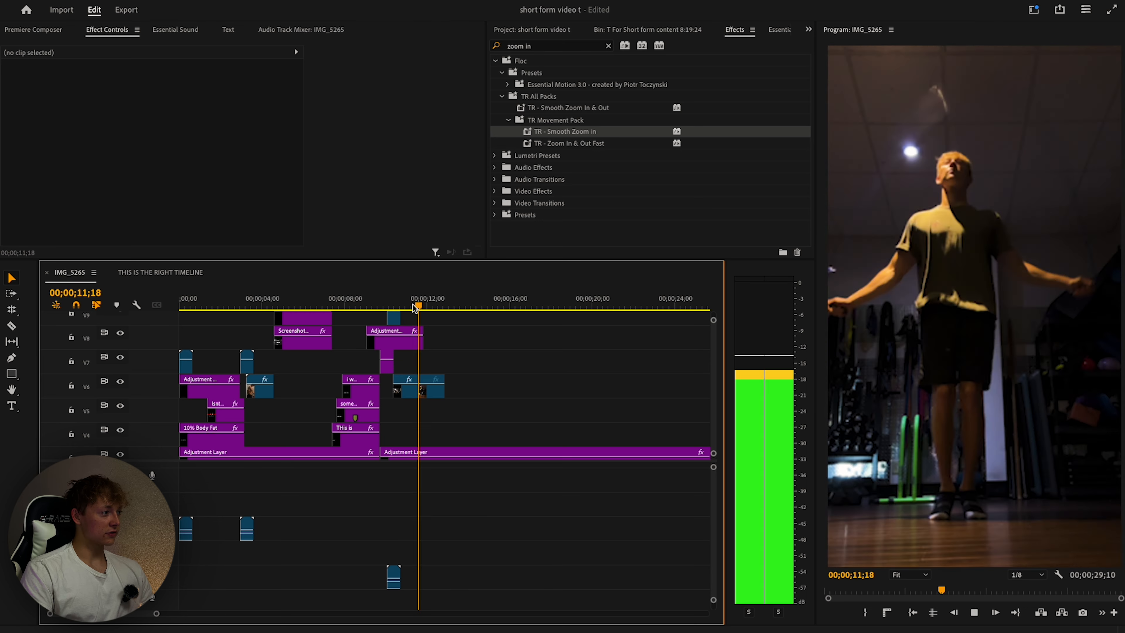
{"action": "key", "text": "space"}
{"action": "left_click", "coordinate": [34, 29]}
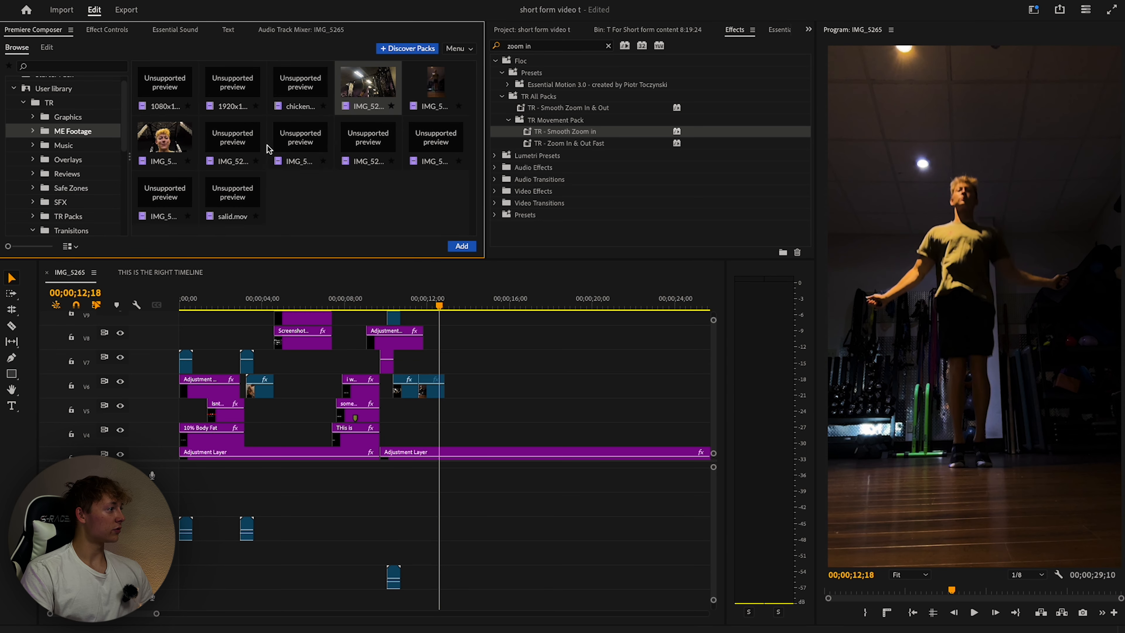
Place IMG_5246.mov on V7 after the B-roll and shift IMG_5250 sideways in the frame.
{"action": "left_click_drag", "start_coordinate": [294, 144], "coordinate": [468, 368]}
{"action": "left_click_drag", "start_coordinate": [443, 308], "coordinate": [589, 310]}
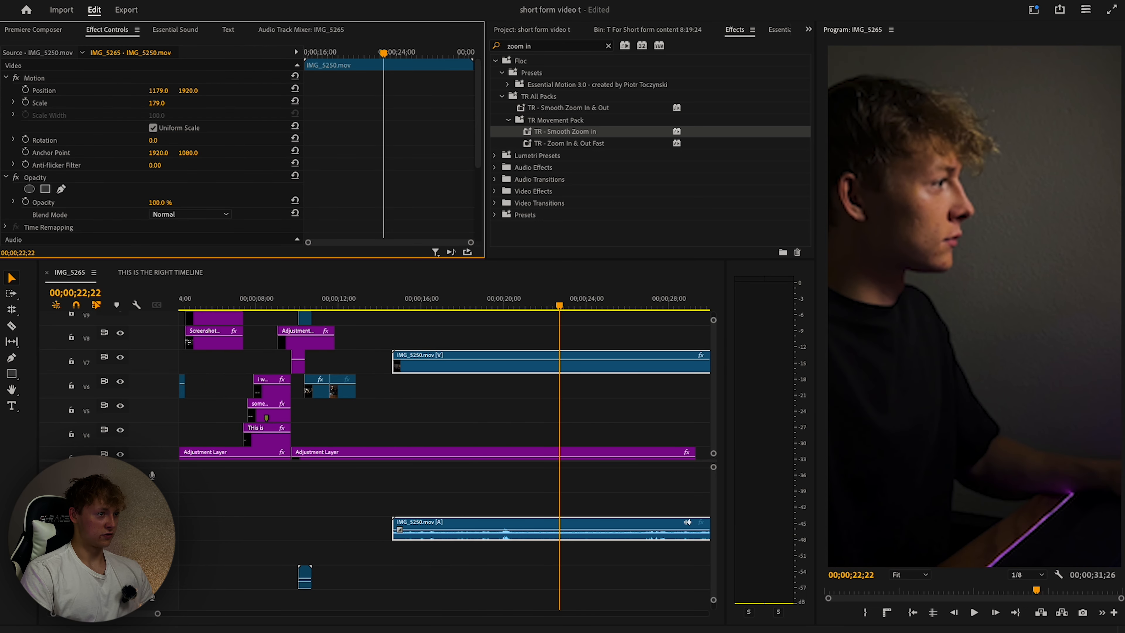
{"action": "left_click_drag", "start_coordinate": [157, 90], "coordinate": [165, 90]}
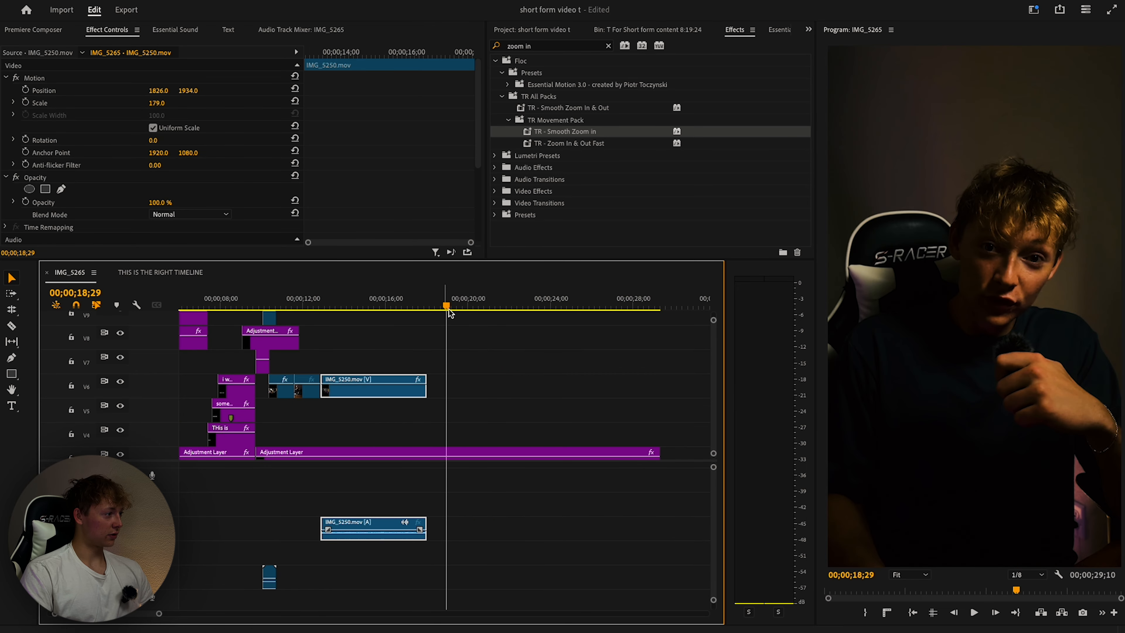
{"action": "left_click_drag", "start_coordinate": [448, 309], "coordinate": [339, 313]}
Unlink IMG_5250, delete its audio, and play the edit from about 10 seconds.
{"action": "key", "text": "super+l"}
{"action": "left_click_drag", "start_coordinate": [296, 492], "coordinate": [414, 527]}
{"action": "key", "text": "Delete"}
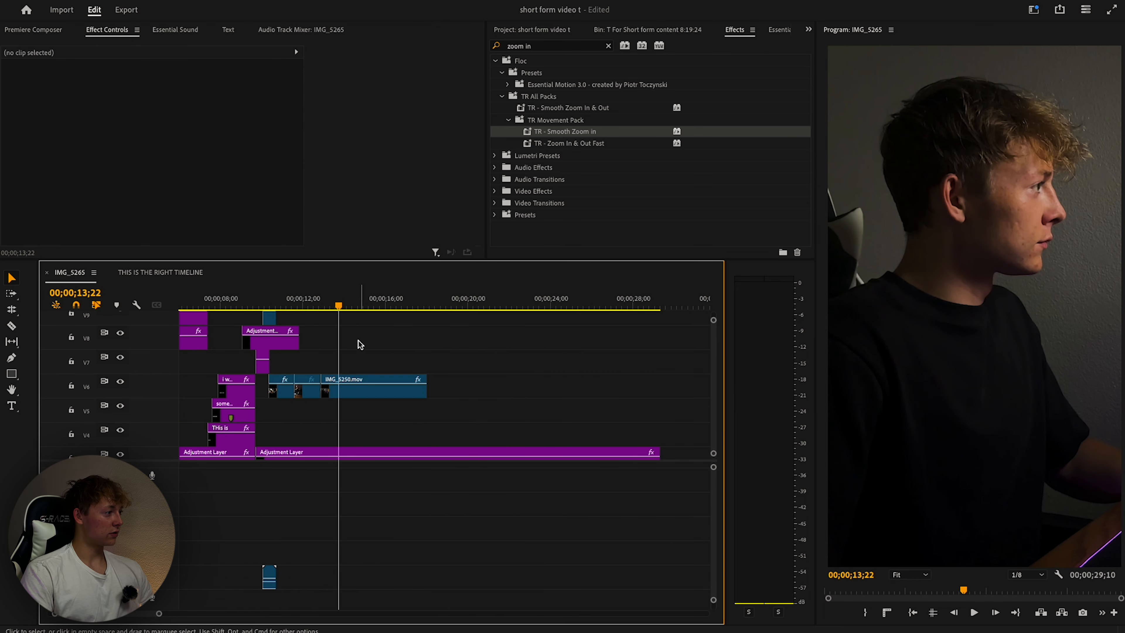
{"action": "left_click_drag", "start_coordinate": [338, 306], "coordinate": [262, 307]}
{"action": "scroll", "coordinate": [410, 341], "scroll_direction": "left", "scroll_amount": 5}
{"action": "key", "text": "space"}
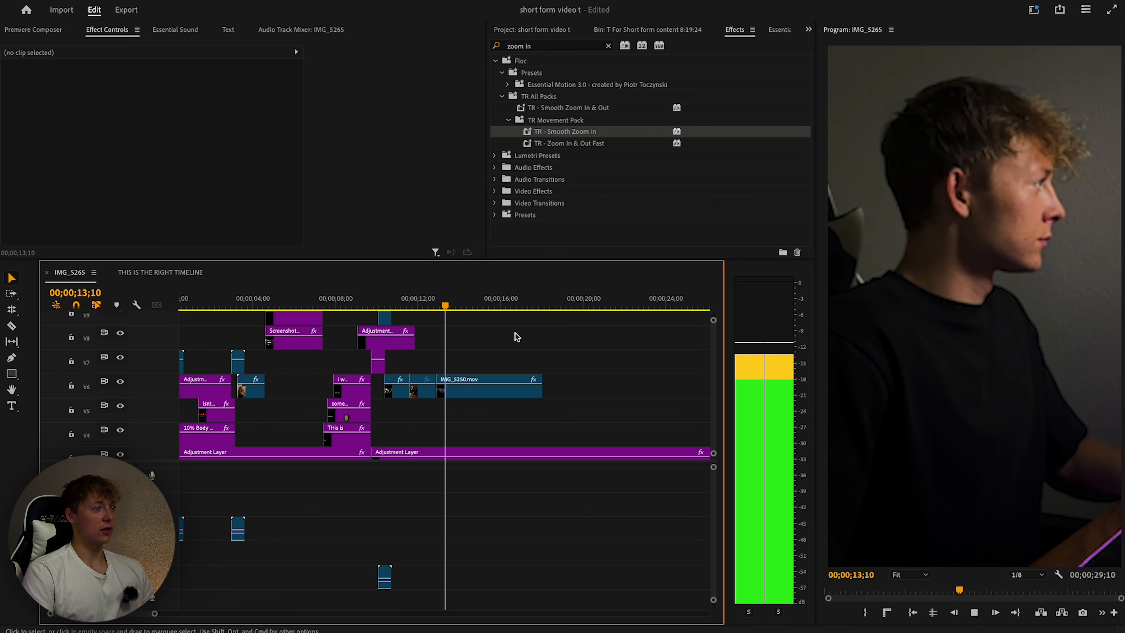
Trial chicken sandwich.mov from the footage browser on V7, then undo it.
{"action": "left_click", "coordinate": [35, 30]}
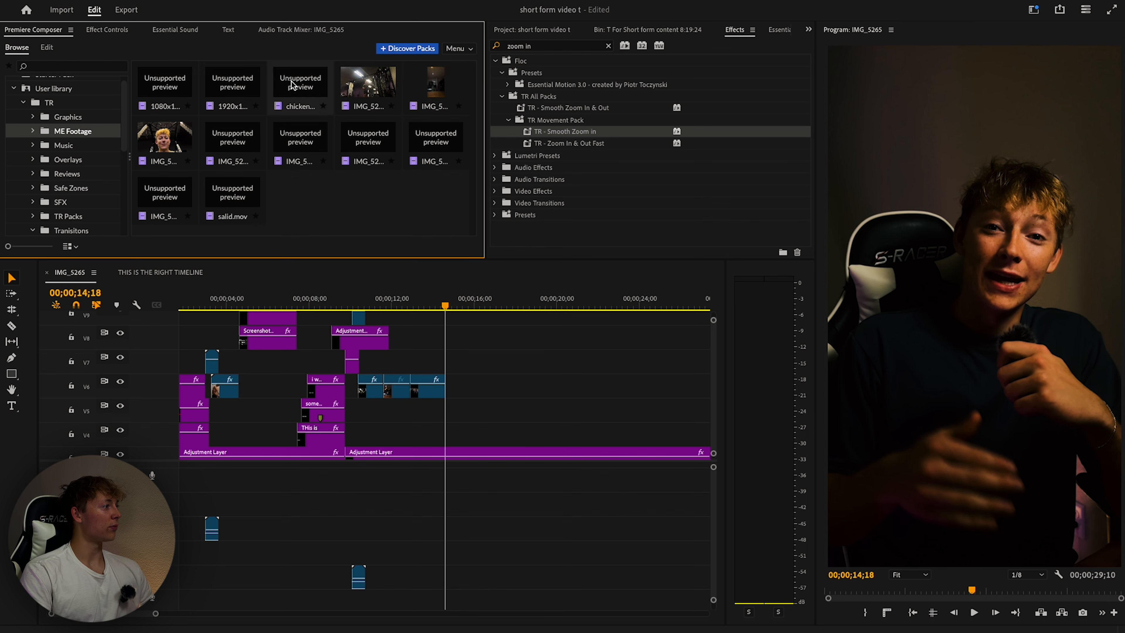
{"action": "left_click_drag", "start_coordinate": [293, 85], "coordinate": [462, 370]}
{"action": "mouse_move", "coordinate": [446, 307]}
{"action": "left_mouse_down"}
{"action": "mouse_move", "coordinate": [484, 307]}
{"action": "mouse_move", "coordinate": [448, 307]}
{"action": "left_mouse_up"}
{"action": "key", "text": "space"}
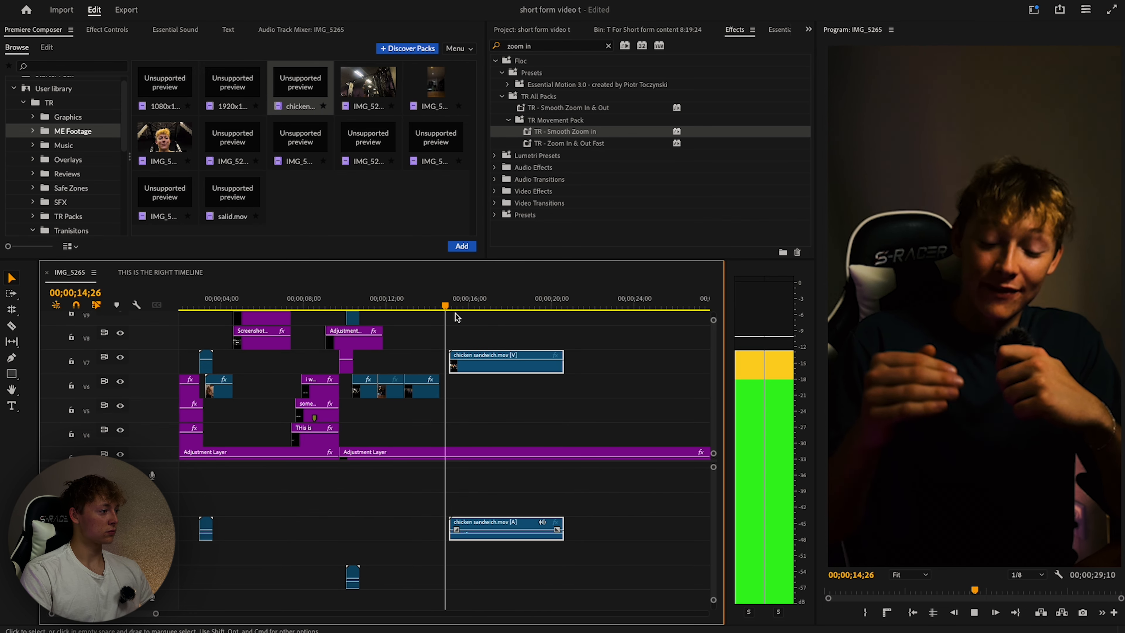
{"action": "key", "text": "super+z"}
{"action": "scroll", "coordinate": [367, 377], "scroll_direction": "left", "scroll_amount": 3}
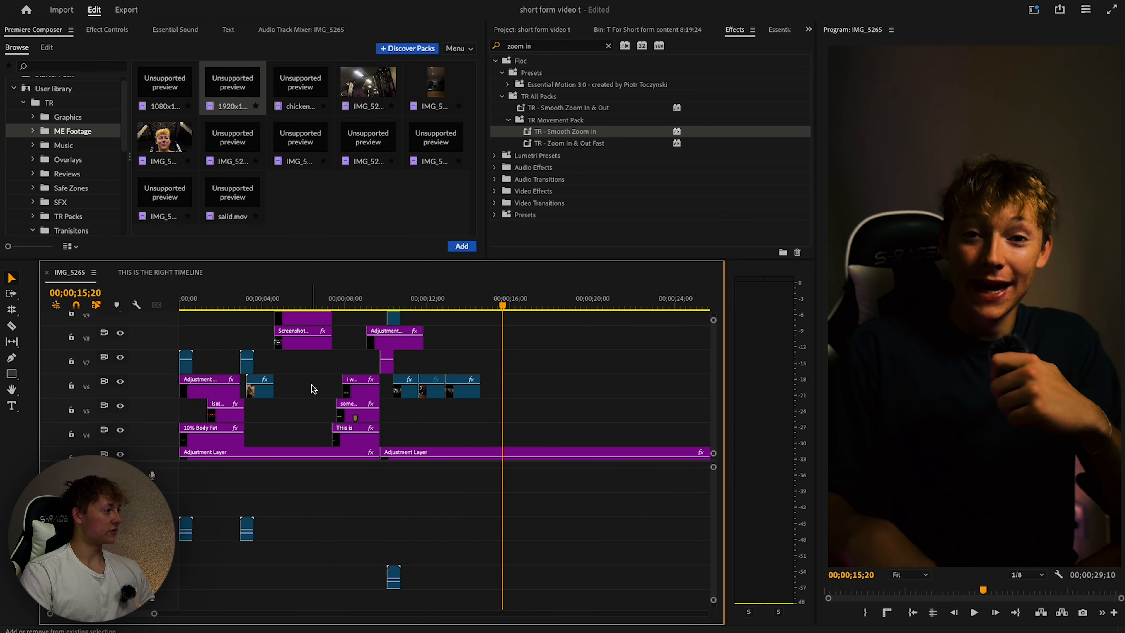
Test IMG_5246 2.mov and IMG_5252.mov on V7, delete both, and move the short V6 clip later.
{"action": "left_click", "coordinate": [168, 155]}
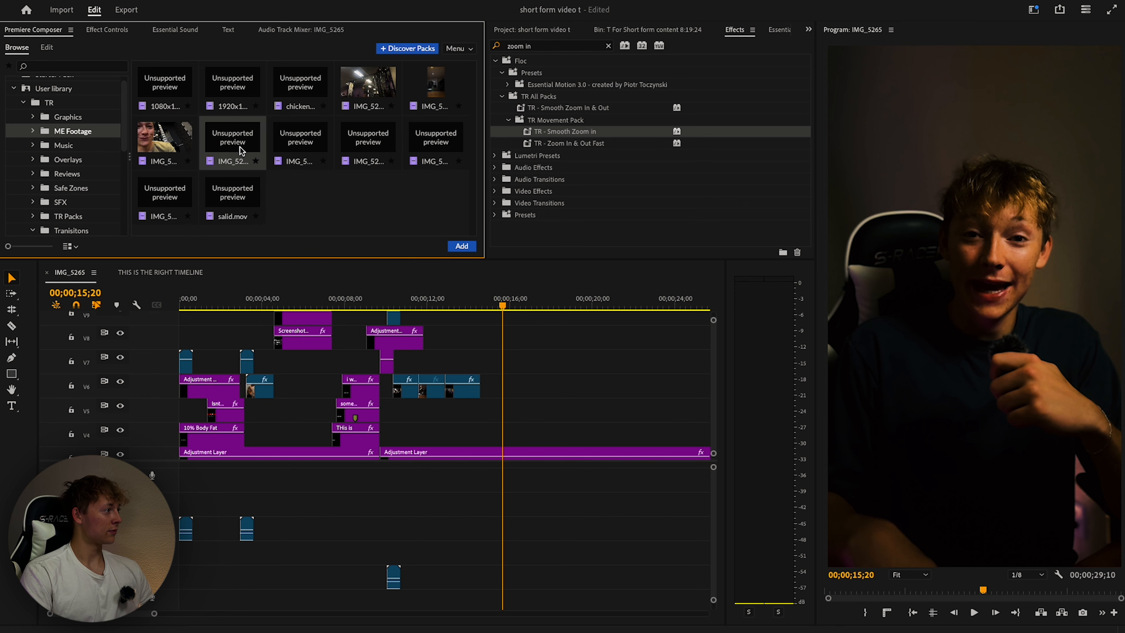
{"action": "left_click_drag", "start_coordinate": [451, 306], "coordinate": [495, 372]}
{"action": "key", "text": "space"}
{"action": "key", "text": "space"}
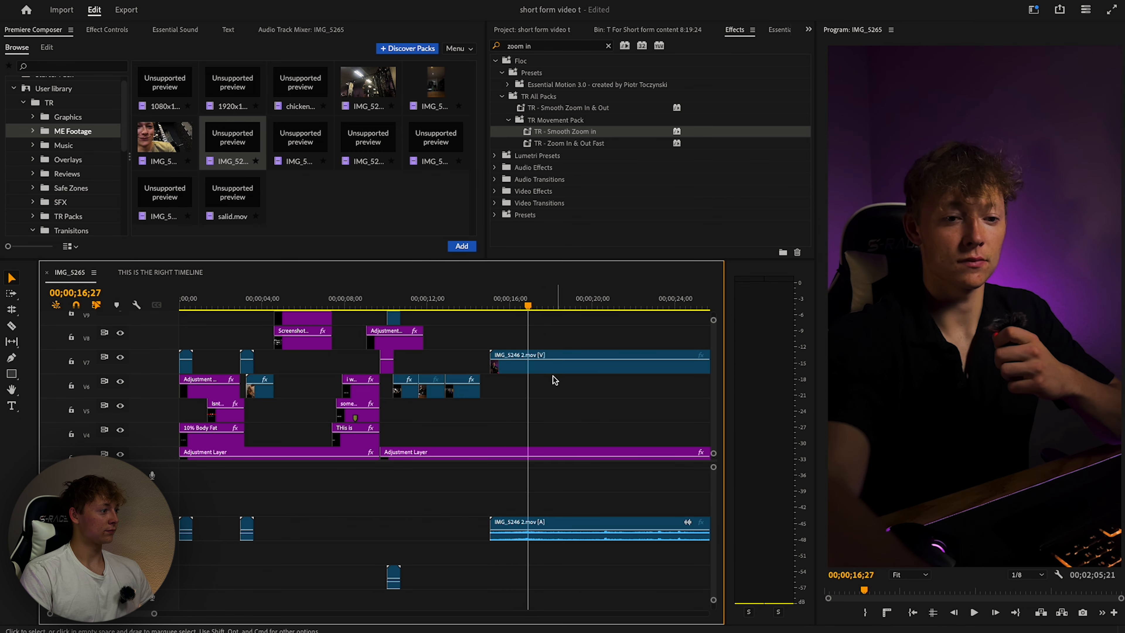
{"action": "left_click", "coordinate": [540, 366]}
{"action": "key", "text": "Delete"}
{"action": "left_click_drag", "start_coordinate": [177, 202], "coordinate": [497, 371]}
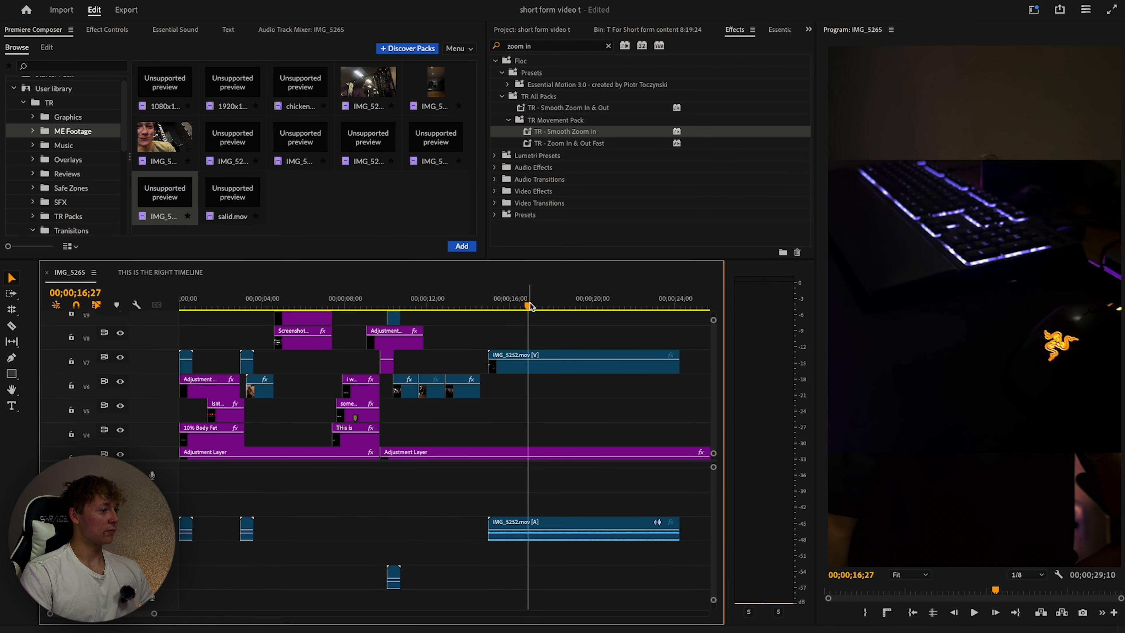
{"action": "left_click_drag", "start_coordinate": [527, 306], "coordinate": [271, 307]}
{"action": "left_click", "coordinate": [539, 368]}
{"action": "key", "text": "Delete"}
{"action": "left_click_drag", "start_coordinate": [259, 390], "coordinate": [492, 391]}
{"action": "left_click_drag", "start_coordinate": [480, 305], "coordinate": [402, 309]}
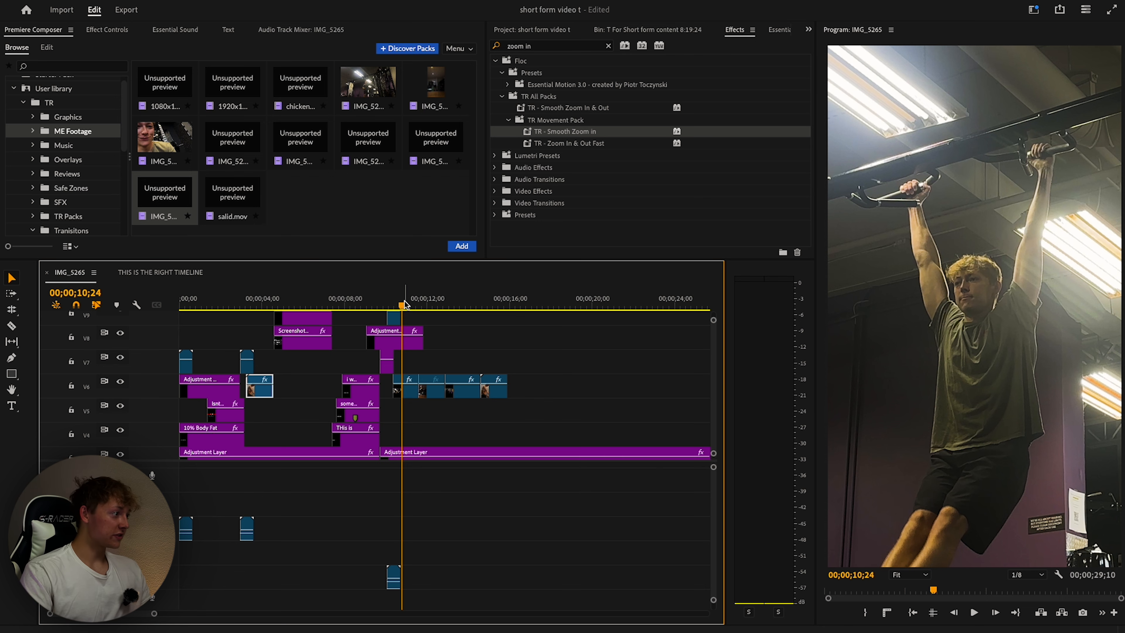
Stop playback at 10;25 and show the Effect Controls for 1080x1920 my body.MOV.
{"action": "mouse_move", "coordinate": [405, 306]}
{"action": "left_mouse_down"}
{"action": "mouse_move", "coordinate": [276, 319]}
{"action": "mouse_move", "coordinate": [412, 310]}
{"action": "left_mouse_up"}
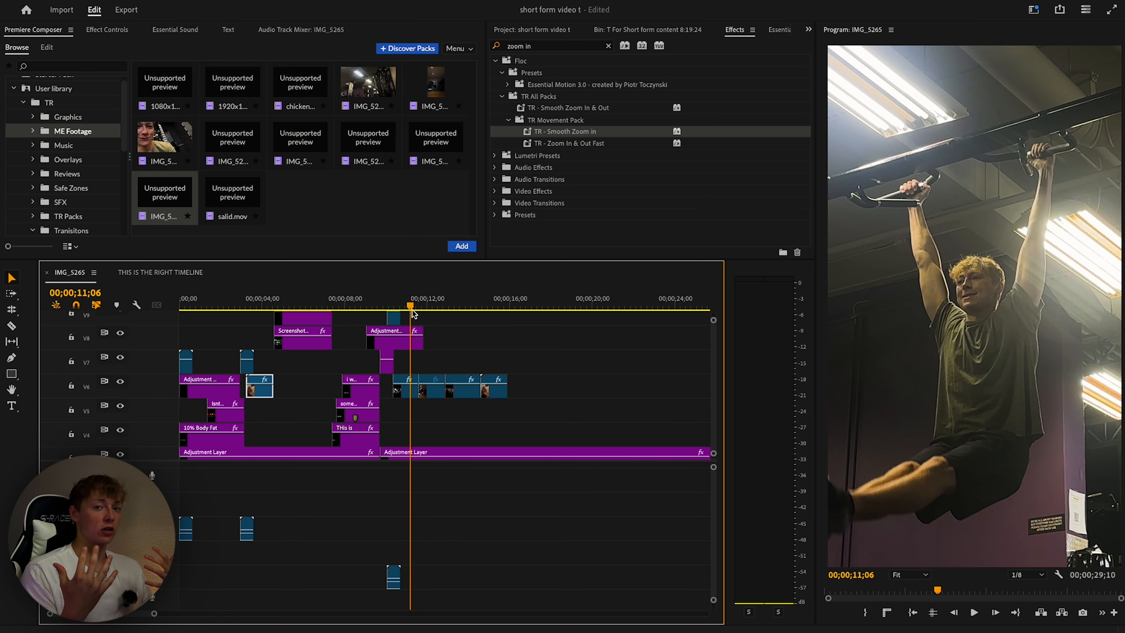
{"action": "key", "text": "space"}
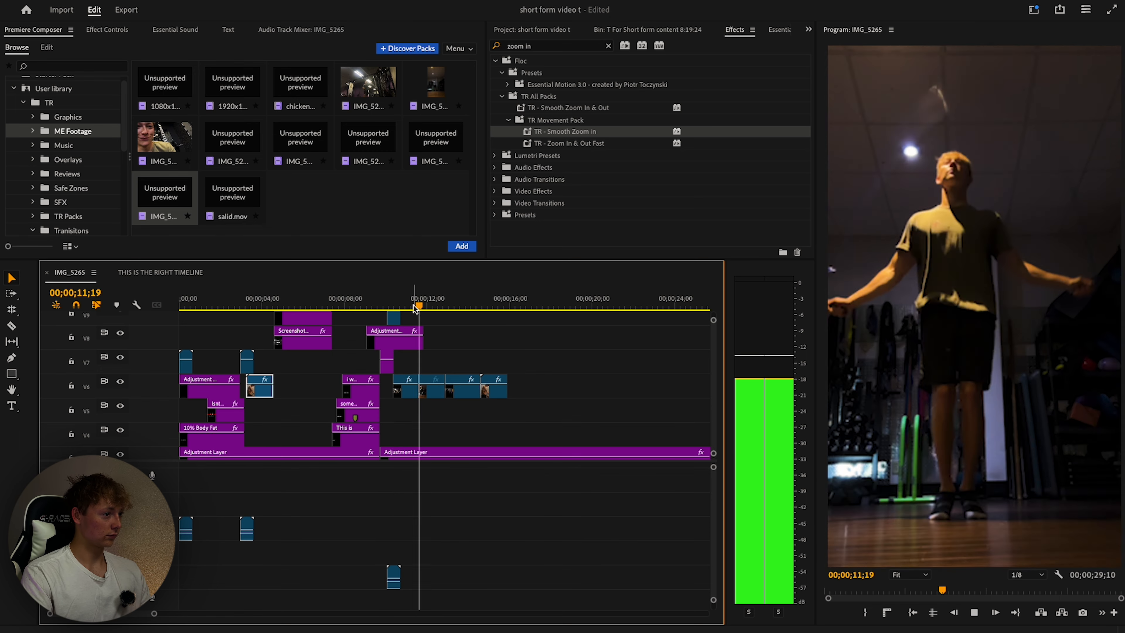
{"action": "left_click", "coordinate": [395, 305]}
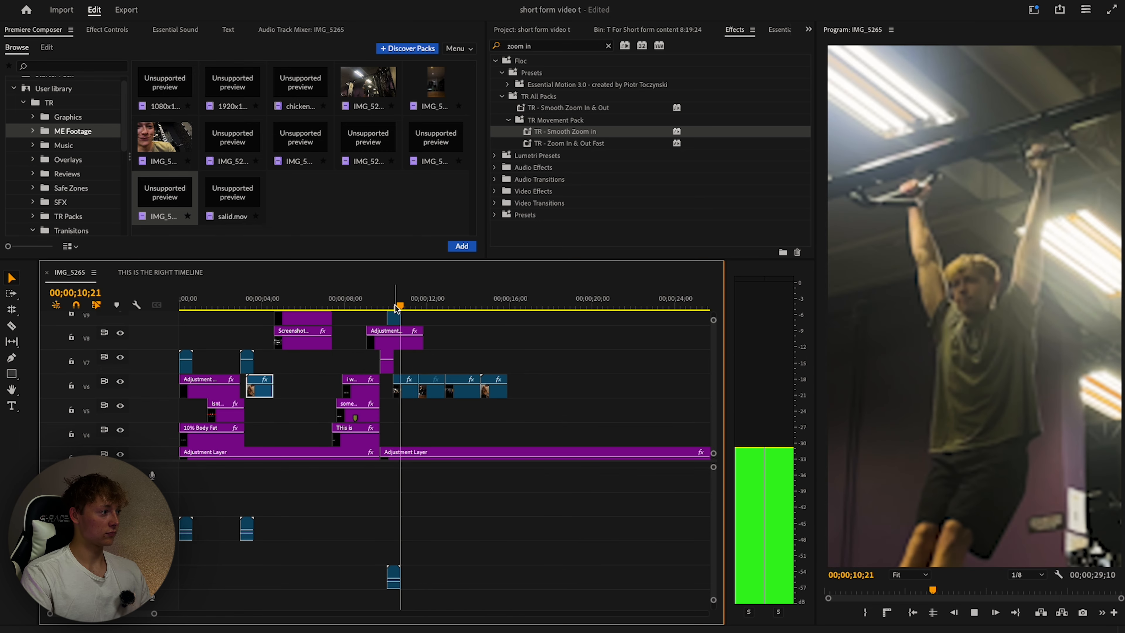
{"action": "key", "text": "space"}
{"action": "left_click", "coordinate": [91, 27]}
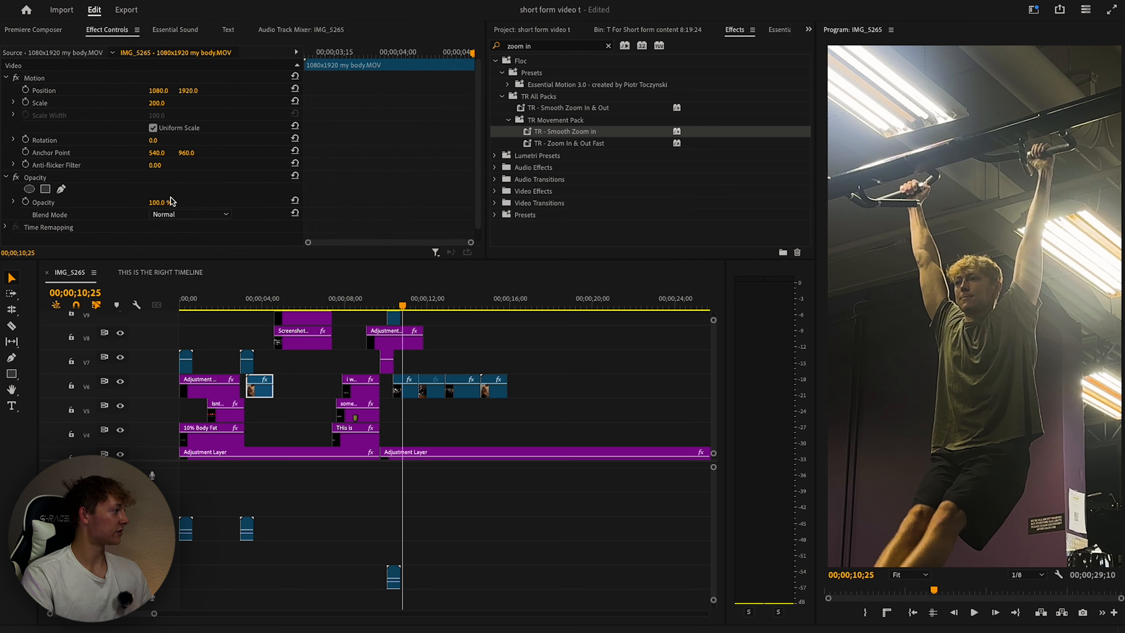
Add a 'Fitness' title at 10;25 in Helvetica Neue Condensed Black, nudged slightly right.
{"action": "left_click", "coordinate": [911, 235]}
{"action": "type", "text": "Fitness"}
{"action": "key", "text": "Escape"}
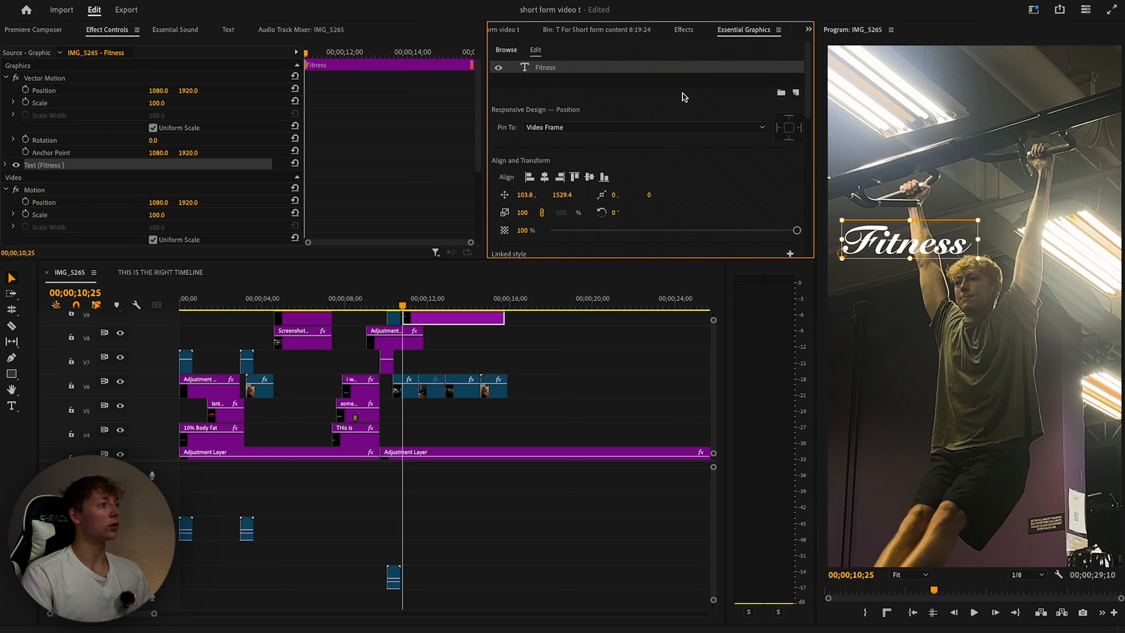
{"action": "scroll", "coordinate": [553, 95], "scroll_direction": "down", "scroll_amount": 4}
{"action": "left_click", "coordinate": [572, 151]}
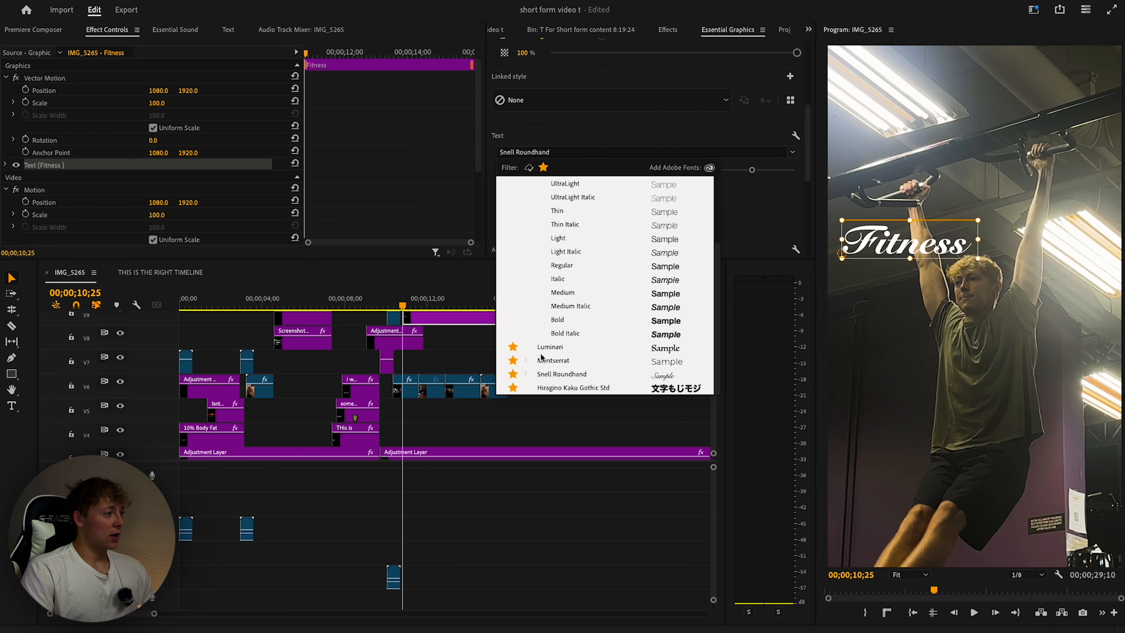
{"action": "scroll", "coordinate": [541, 356], "scroll_direction": "up", "scroll_amount": 2}
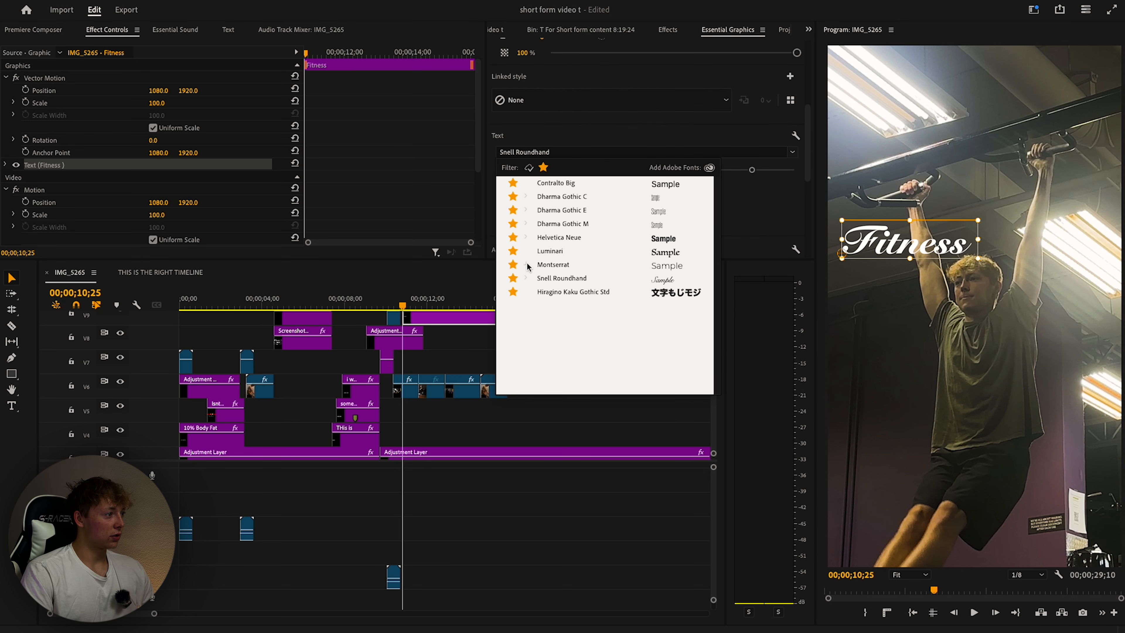
{"action": "scroll", "coordinate": [577, 300], "scroll_direction": "down", "scroll_amount": 1}
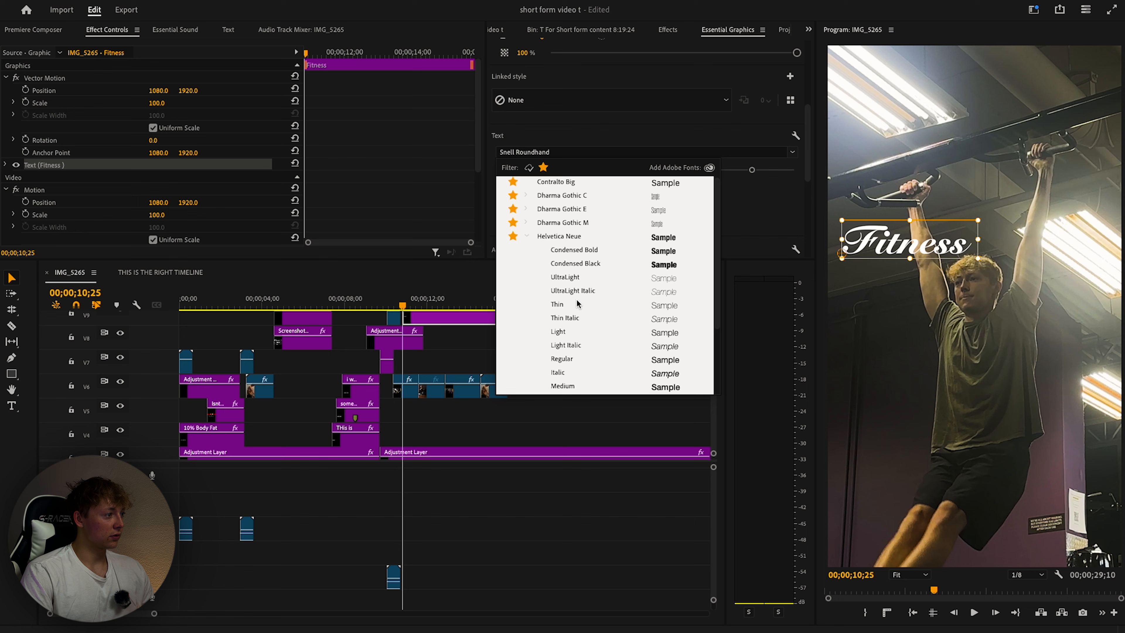
{"action": "left_click", "coordinate": [576, 263]}
{"action": "left_click_drag", "start_coordinate": [854, 249], "coordinate": [856, 250]}
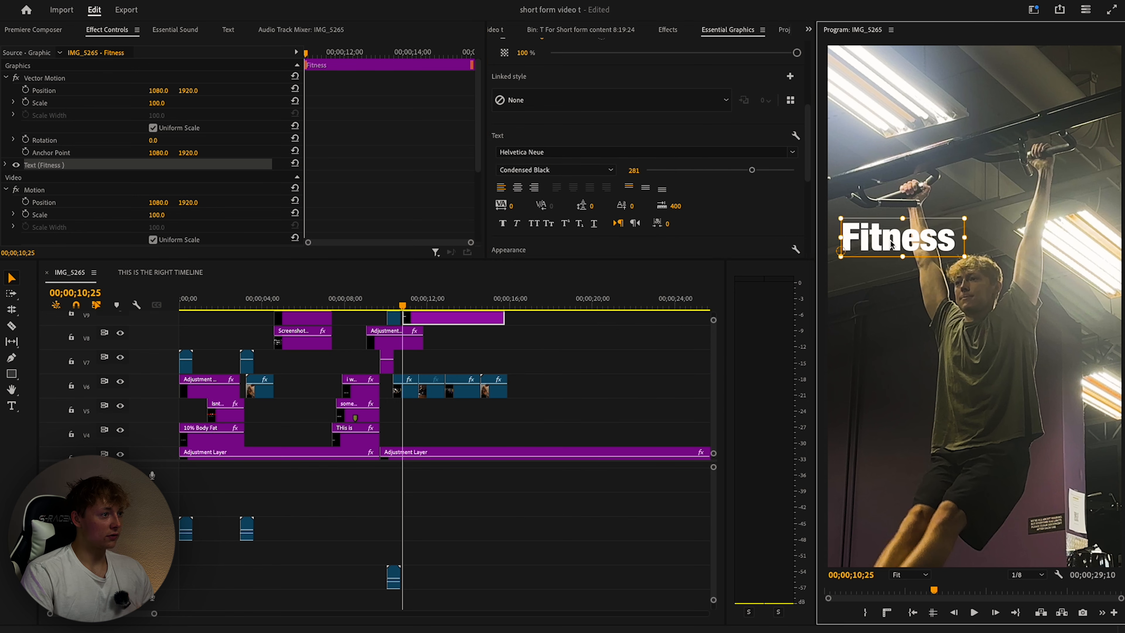
Split the Fitness title clip at 11;15 and select its right half's text layer.
{"action": "left_click", "coordinate": [620, 366]}
{"action": "left_click_drag", "start_coordinate": [403, 305], "coordinate": [416, 308]}
{"action": "left_click", "coordinate": [982, 244]}
{"action": "scroll", "coordinate": [469, 362], "scroll_direction": "up", "scroll_amount": 1}
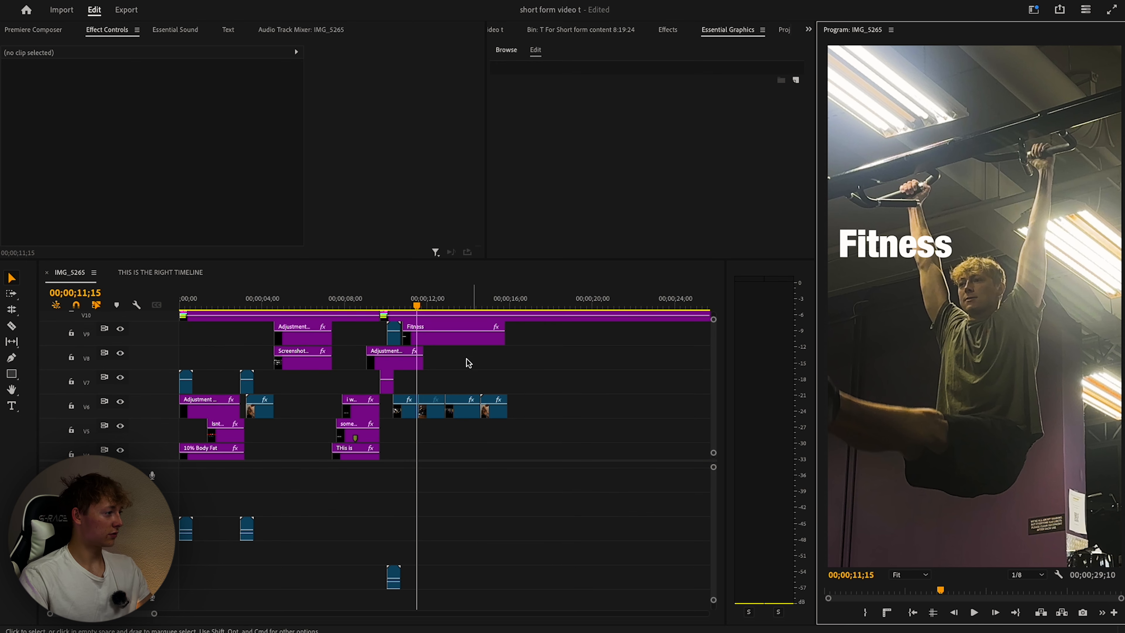
{"action": "key", "text": "super+k"}
{"action": "left_click", "coordinate": [430, 339]}
{"action": "left_click", "coordinate": [546, 67]}
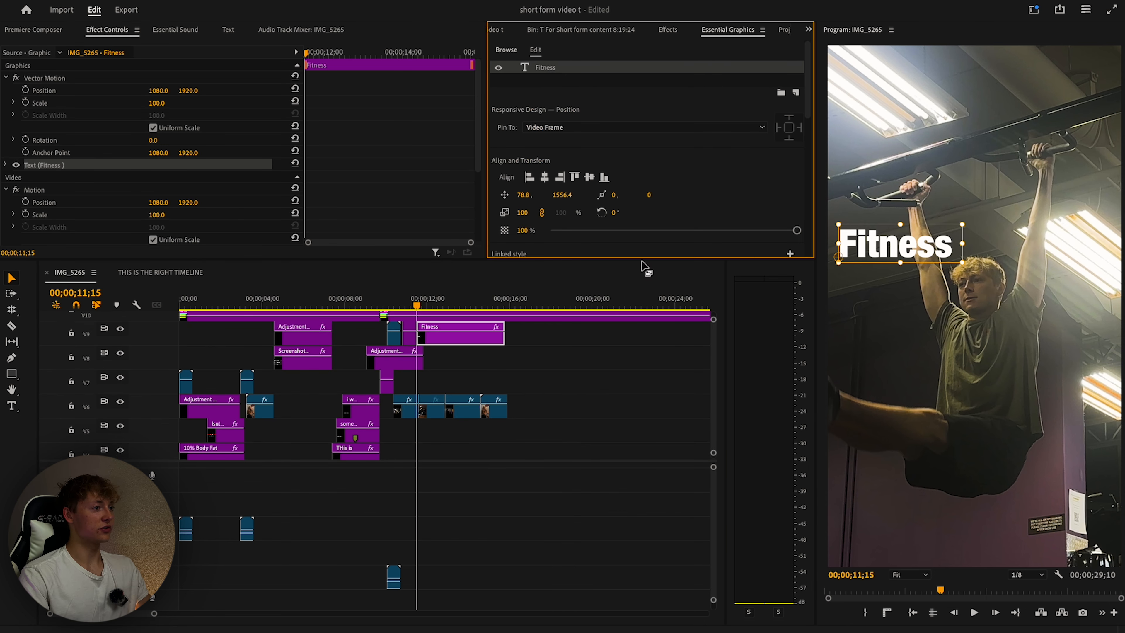
{"action": "left_click", "coordinate": [411, 306]}
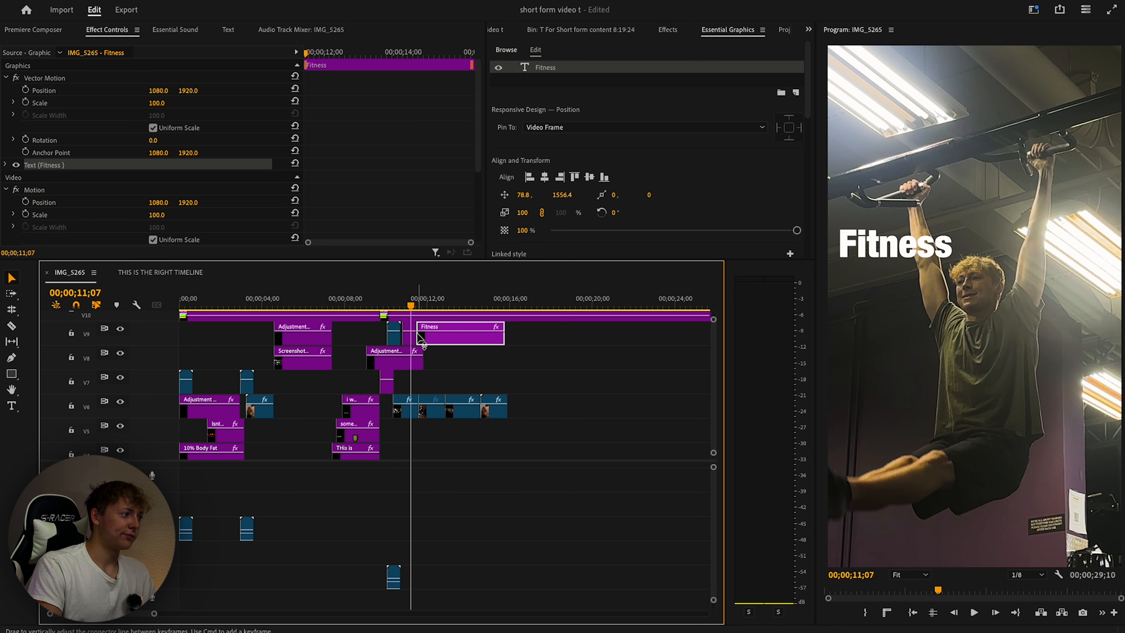
Change the second title's text to 'Journey' and select the clips across V9 to V12.
{"action": "left_click_drag", "start_coordinate": [410, 306], "coordinate": [427, 306]}
{"action": "left_click", "coordinate": [874, 250]}
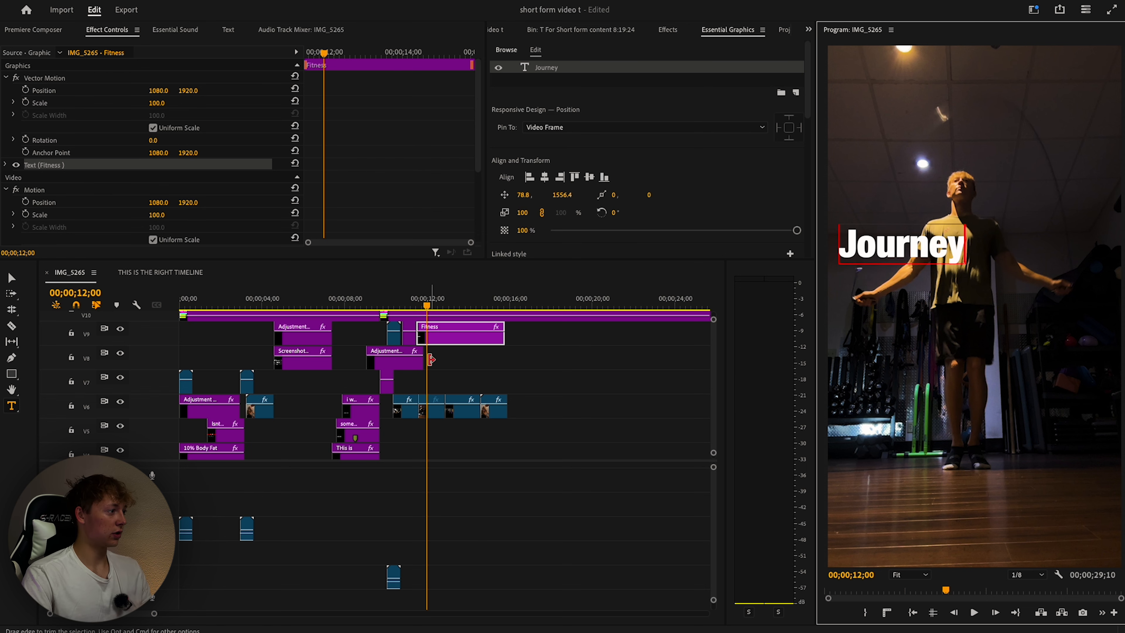
{"action": "left_click_drag", "start_coordinate": [426, 305], "coordinate": [415, 306]}
{"action": "scroll", "coordinate": [445, 357], "scroll_direction": "up", "scroll_amount": 4}
{"action": "left_click_drag", "start_coordinate": [281, 363], "coordinate": [417, 426]}
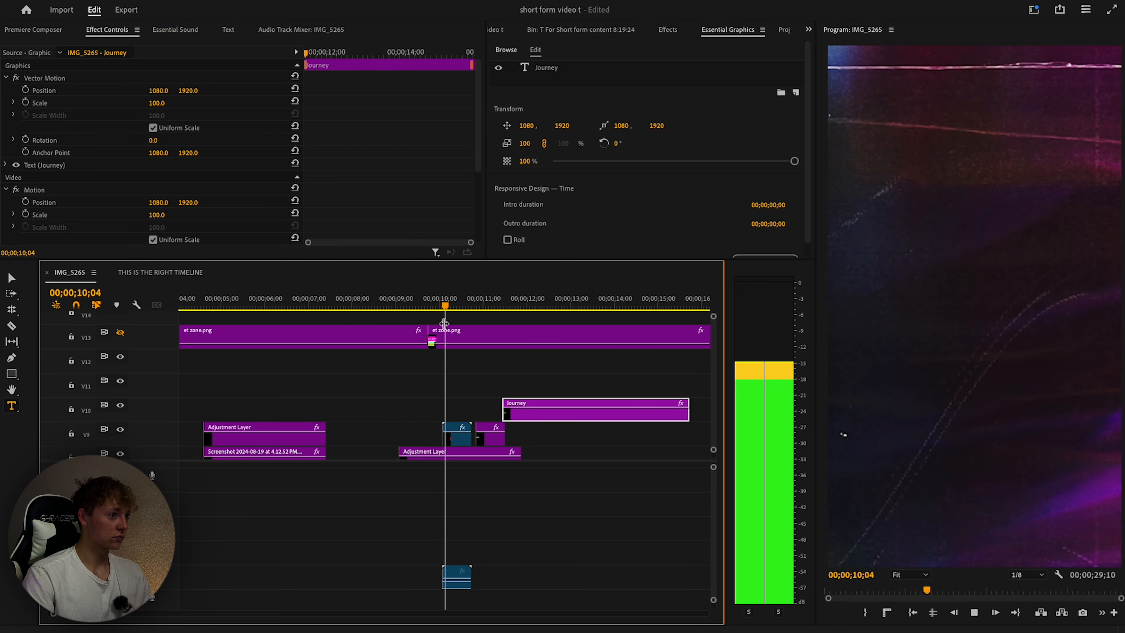
{"action": "key", "text": "space"}
Replay from about 8;00 and drag the Journey clip earlier on its track.
{"action": "key", "text": "Up"}
{"action": "key", "text": "space"}
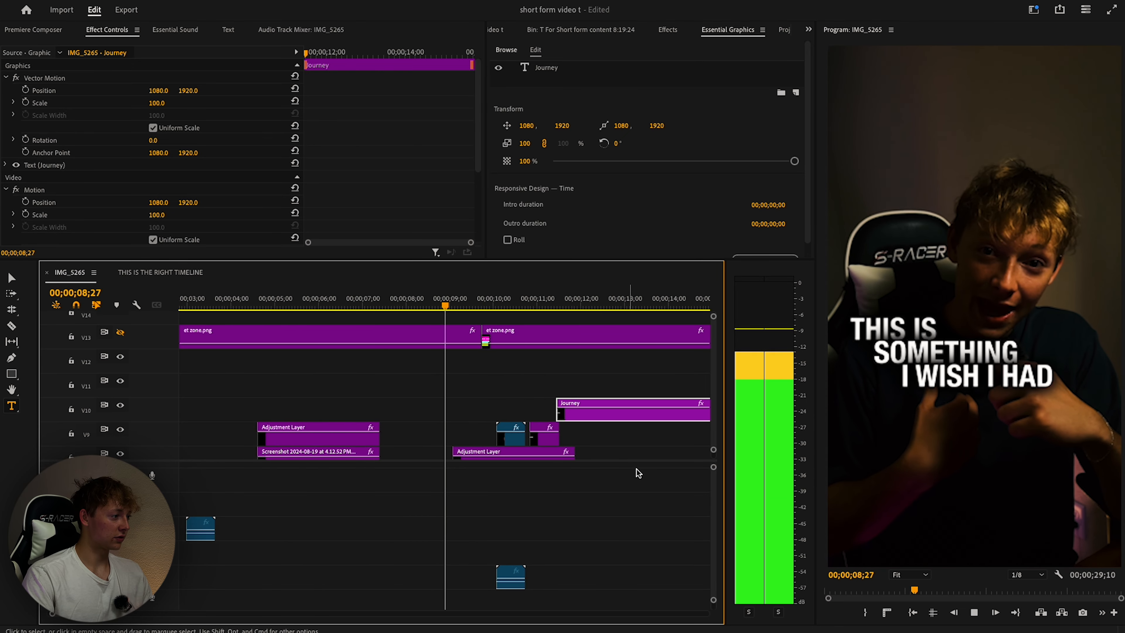
{"action": "left_click", "coordinate": [605, 451]}
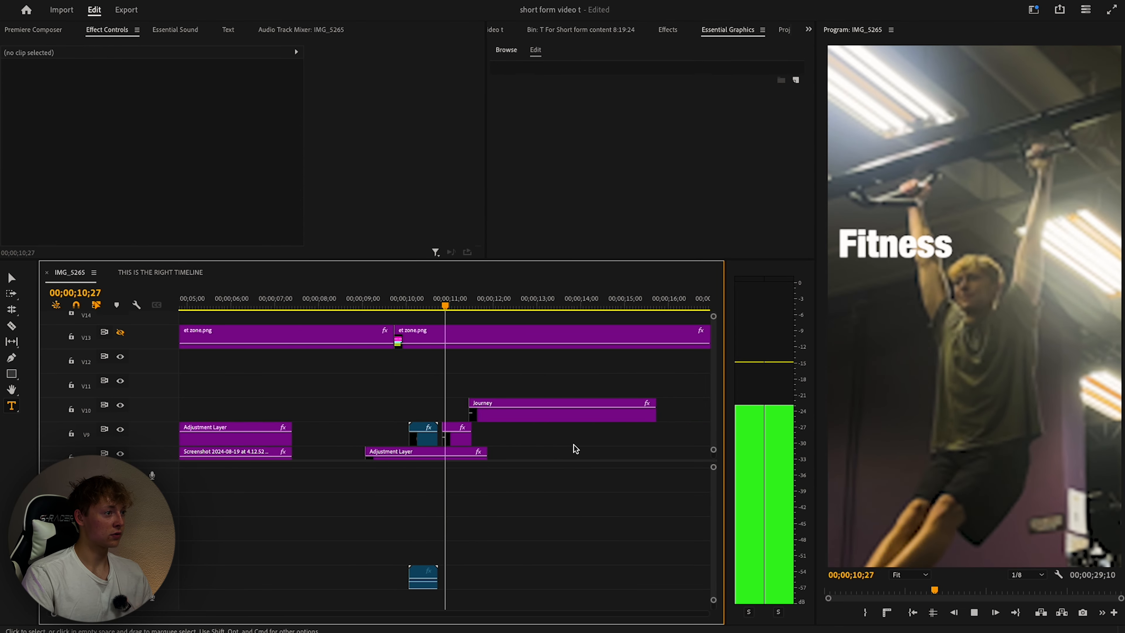
{"action": "key", "text": "space"}
{"action": "left_click_drag", "start_coordinate": [472, 415], "coordinate": [441, 417]}
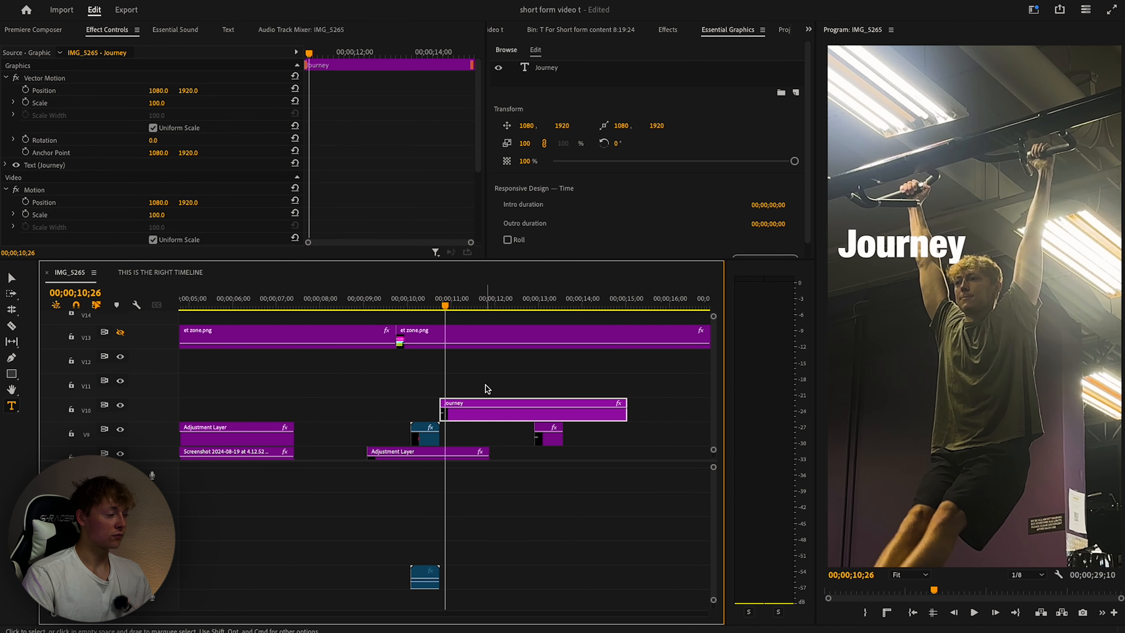
{"action": "left_click", "coordinate": [986, 231]}
Apply TR - Drop Shadow For Text to the Journey title.
{"action": "key", "text": "shift+7"}
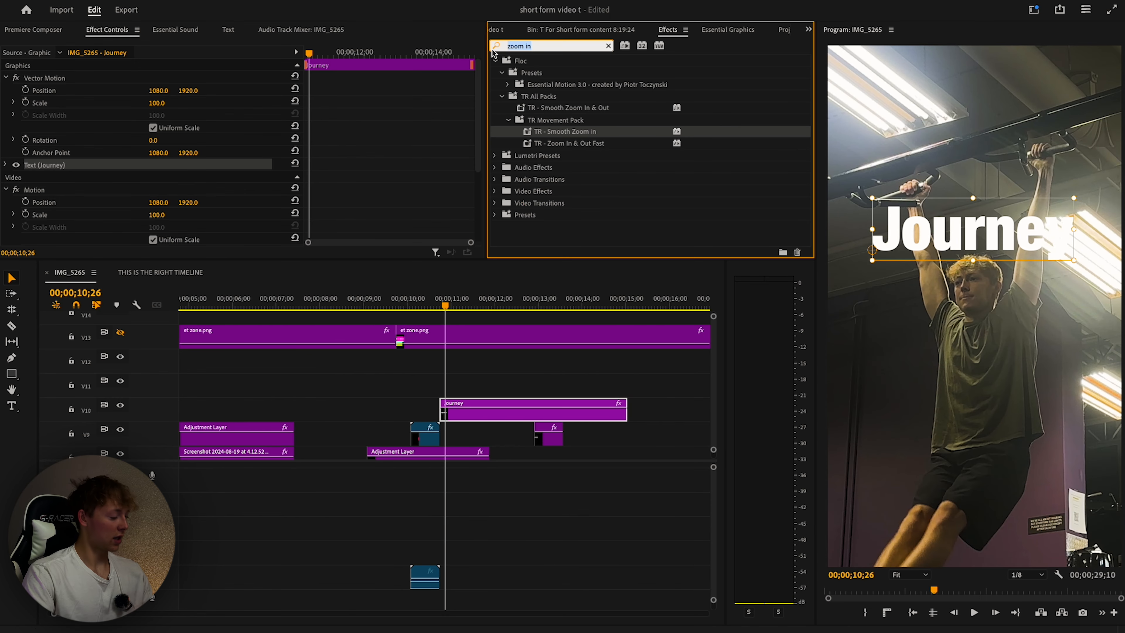
{"action": "type", "text": "drop"}
{"action": "left_click_drag", "start_coordinate": [571, 119], "coordinate": [471, 413]}
{"action": "left_click", "coordinate": [560, 465]}
Play back from 11;06 and edit the title text in the Program monitor.
{"action": "key", "text": "space"}
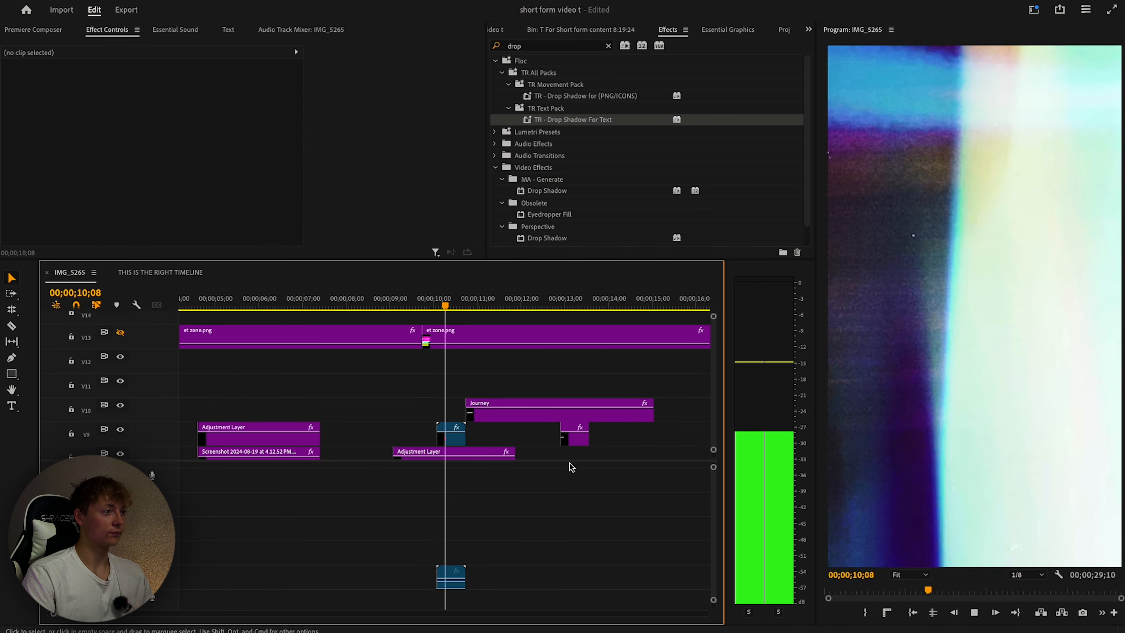
{"action": "left_click_drag", "start_coordinate": [393, 308], "coordinate": [460, 305]}
{"action": "key", "text": "space"}
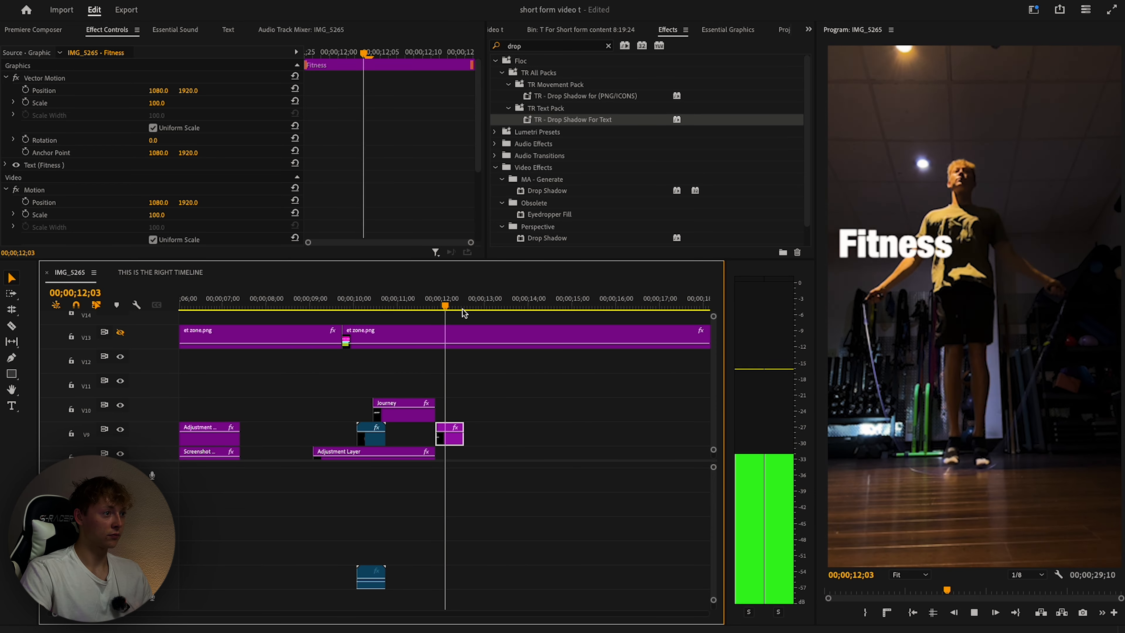
{"action": "key", "text": "t"}
{"action": "left_click", "coordinate": [887, 259]}
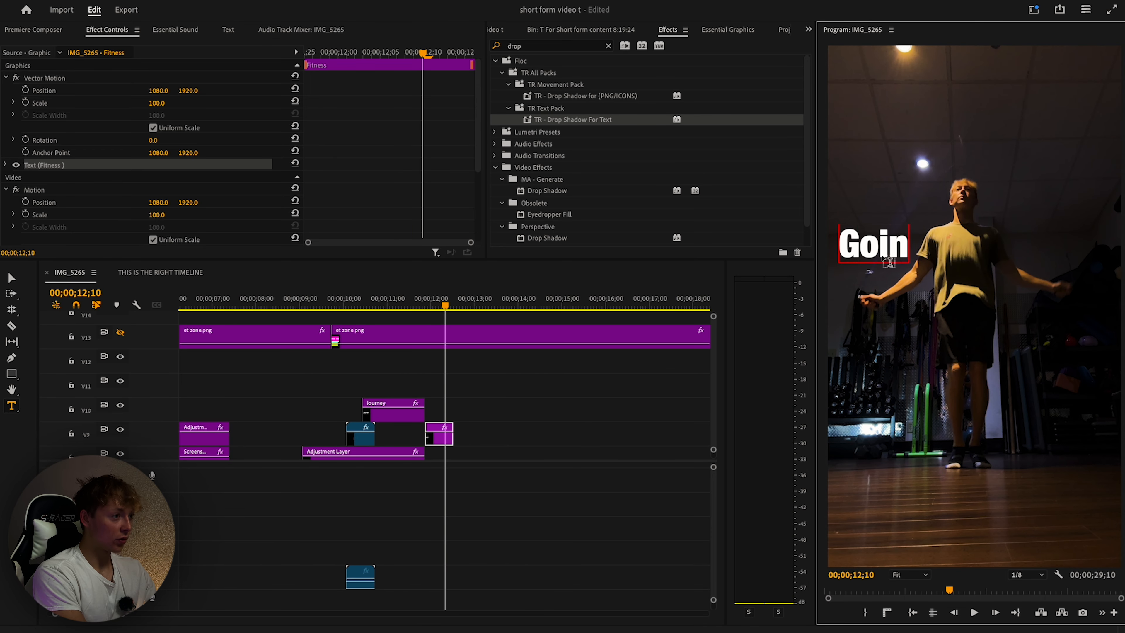
{"action": "left_click", "coordinate": [443, 454]}
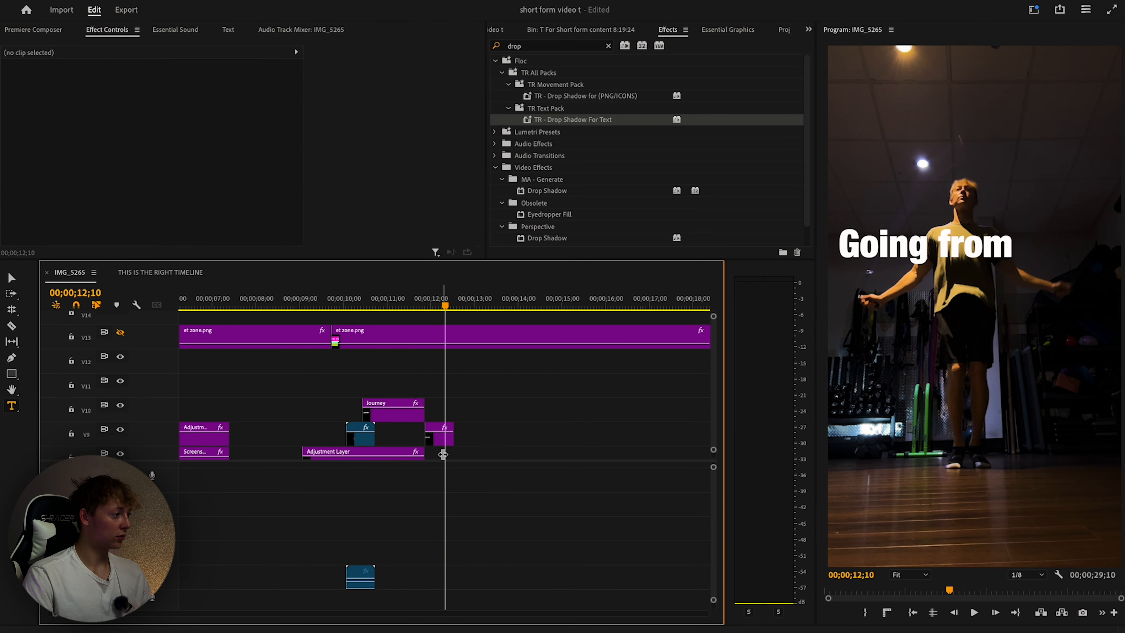
{"action": "key", "text": "v"}
Duplicate the text clip onto V8 and review the titles up to 12;06.
{"action": "left_click_drag", "start_coordinate": [445, 438], "coordinate": [464, 454]}
{"action": "scroll", "coordinate": [485, 404], "scroll_direction": "down", "scroll_amount": 3}
{"action": "left_click", "coordinate": [485, 403]}
{"action": "left_click", "coordinate": [424, 305]}
{"action": "key", "text": "space"}
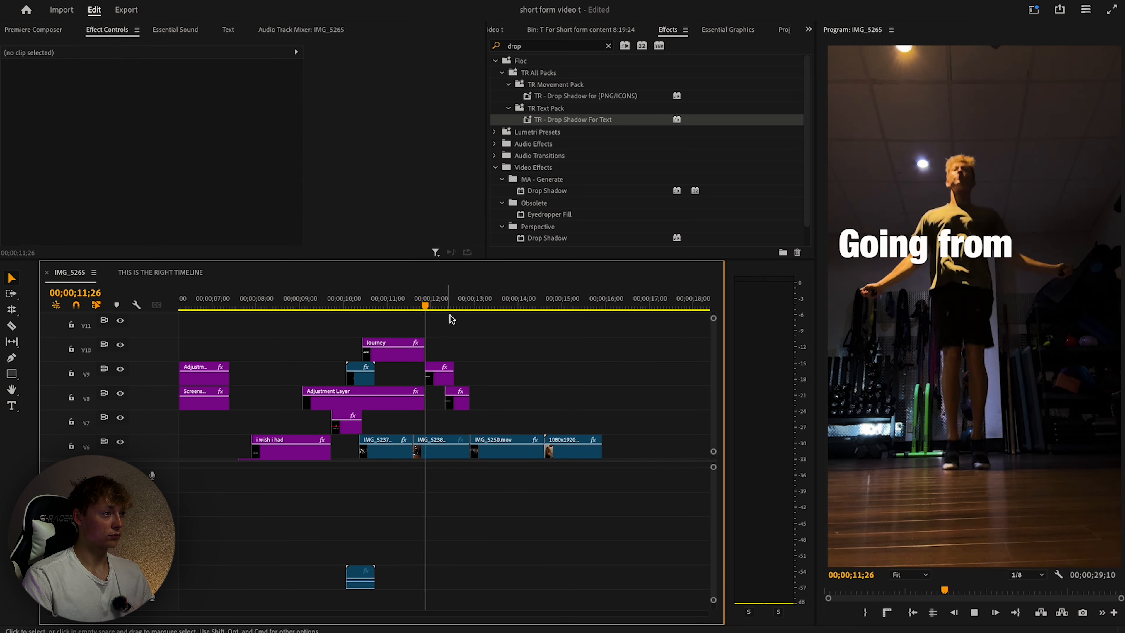
{"action": "key", "text": "space"}
{"action": "left_click", "coordinate": [416, 305]}
{"action": "key", "text": "space"}
Razor the upper clips at the playhead and delete the leftover ends past the cut.
{"action": "key", "text": "space"}
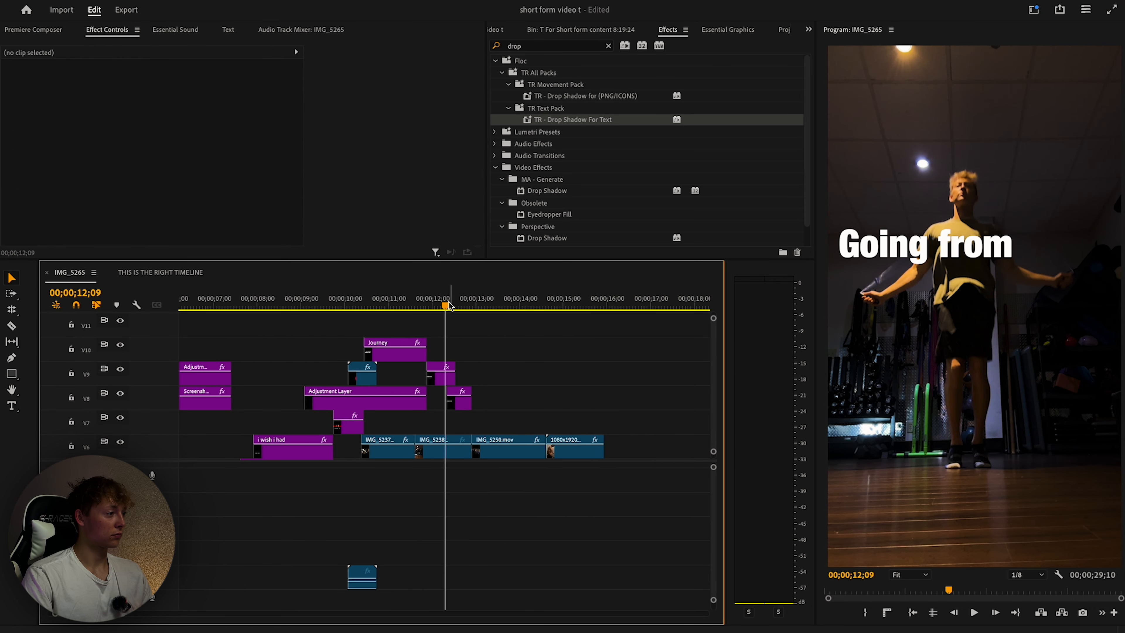
{"action": "left_click", "coordinate": [410, 304]}
{"action": "key", "text": "space"}
{"action": "scroll", "coordinate": [410, 305], "scroll_direction": "right", "scroll_amount": 2}
{"action": "key", "text": "space"}
{"action": "left_click_drag", "start_coordinate": [410, 306], "coordinate": [424, 348]}
{"action": "key", "text": "c"}
{"action": "key", "text": "Delete"}
{"action": "left_click_drag", "start_coordinate": [426, 414], "coordinate": [422, 403]}
{"action": "key", "text": "Delete"}
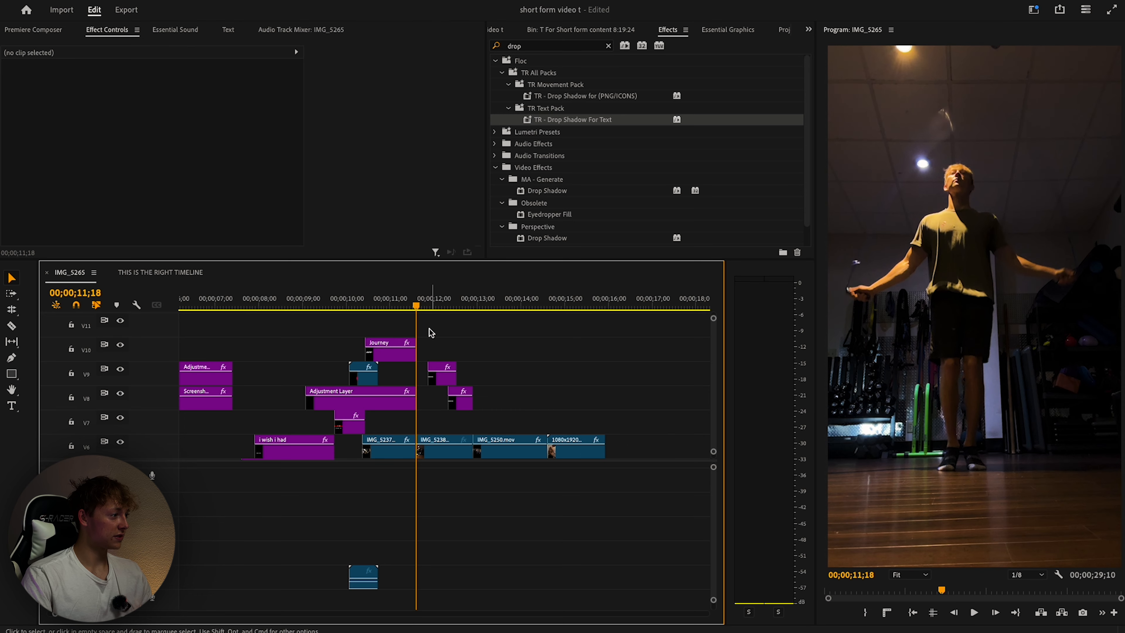
Move the Going from title to start at the cut and check its timing.
{"action": "left_click_drag", "start_coordinate": [444, 380], "coordinate": [431, 381]}
{"action": "left_click", "coordinate": [363, 305]}
{"action": "key", "text": "space"}
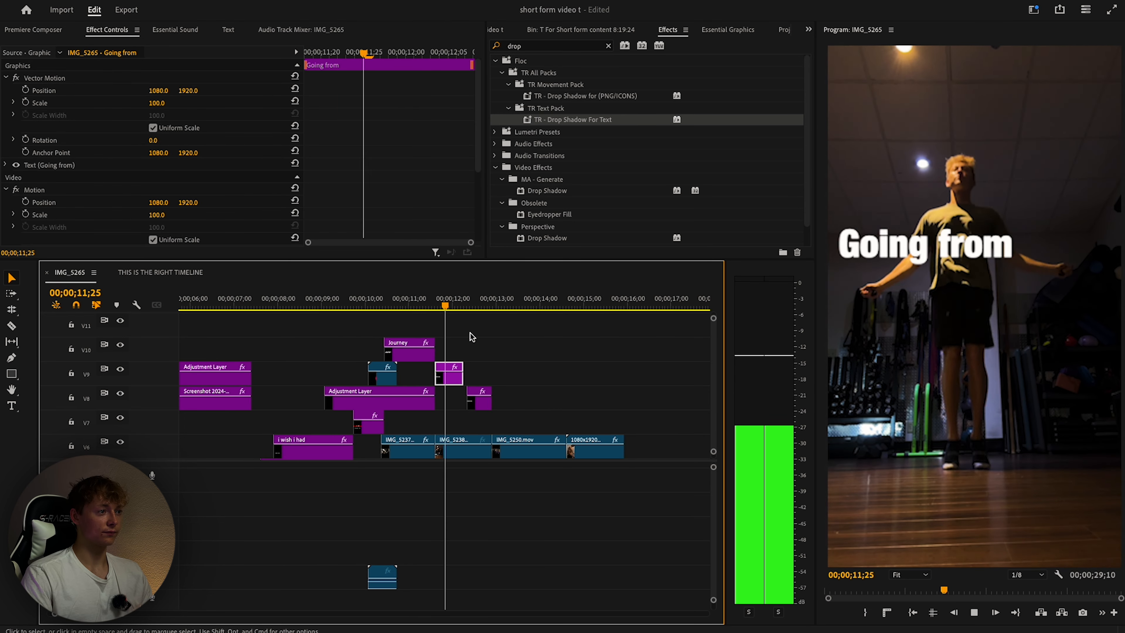
{"action": "key", "text": "space"}
{"action": "left_click", "coordinate": [895, 276]}
{"action": "key", "text": "space"}
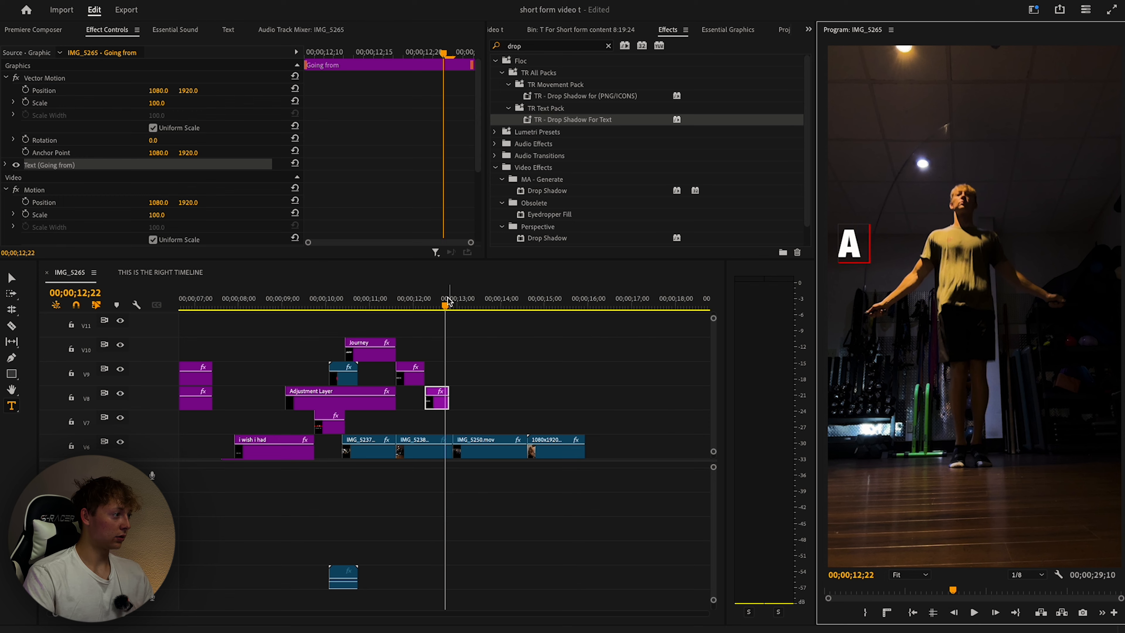
Copy the A title onto the track below and retype it as 'video game'.
{"action": "left_click_drag", "start_coordinate": [448, 302], "coordinate": [396, 303]}
{"action": "key", "text": "space"}
{"action": "left_click", "coordinate": [528, 362]}
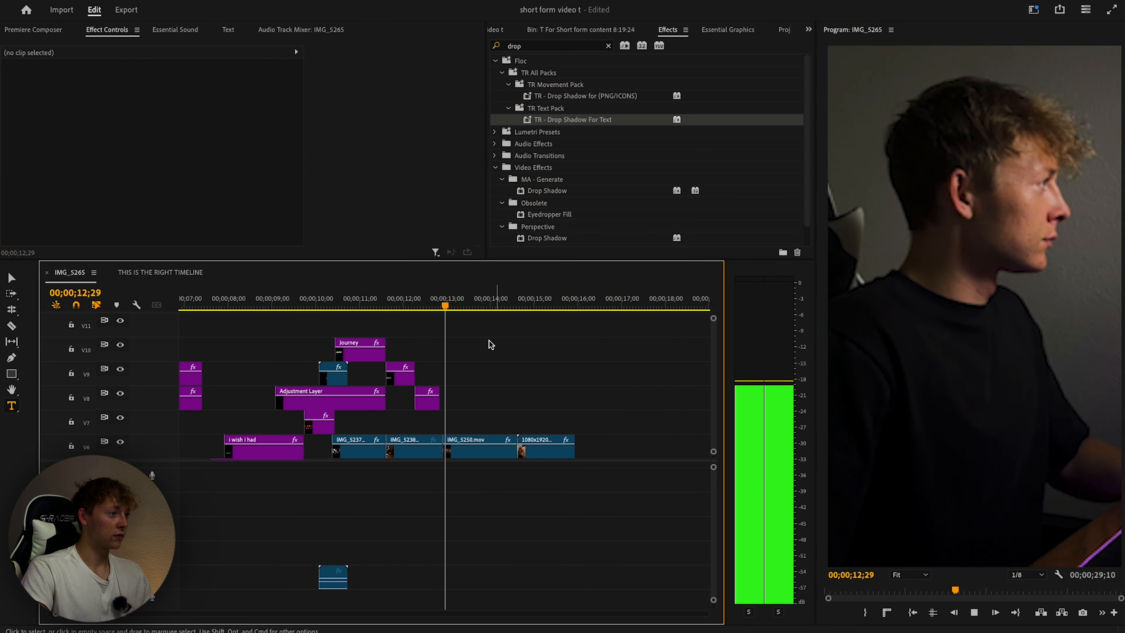
{"action": "left_click_drag", "start_coordinate": [444, 399], "coordinate": [451, 427]}
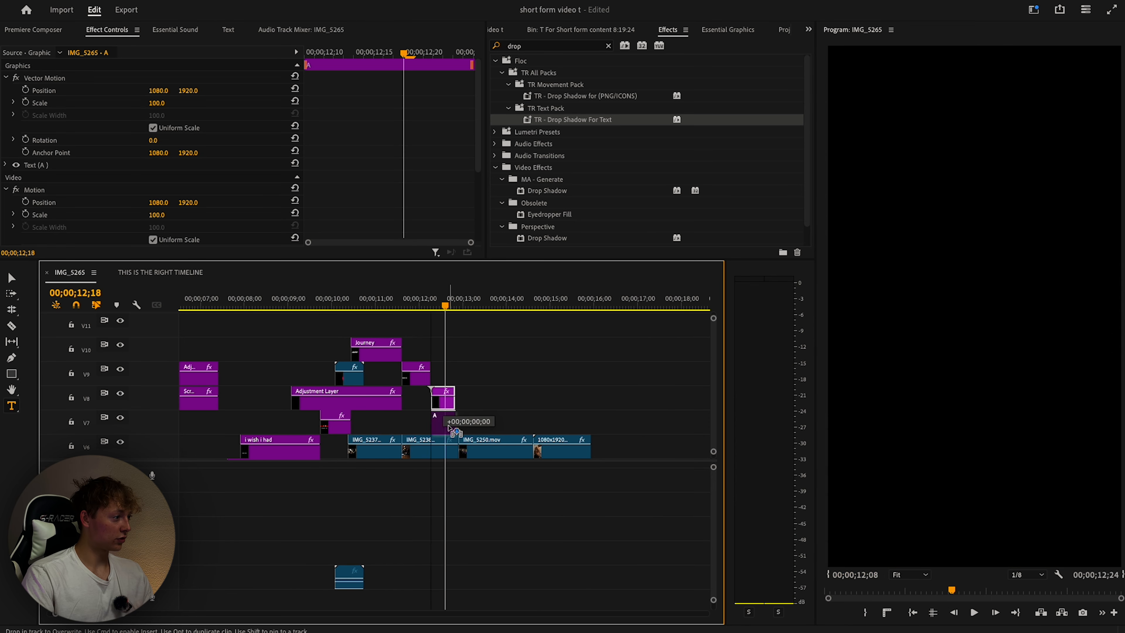
{"action": "left_click", "coordinate": [855, 247]}
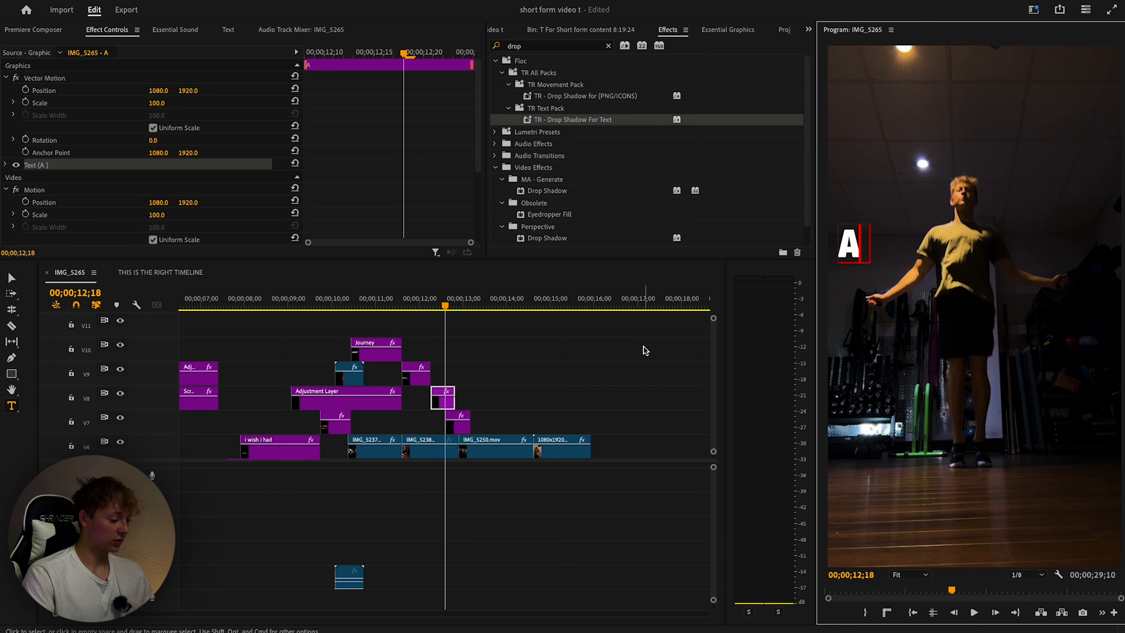
{"action": "type", "text": "video game"}
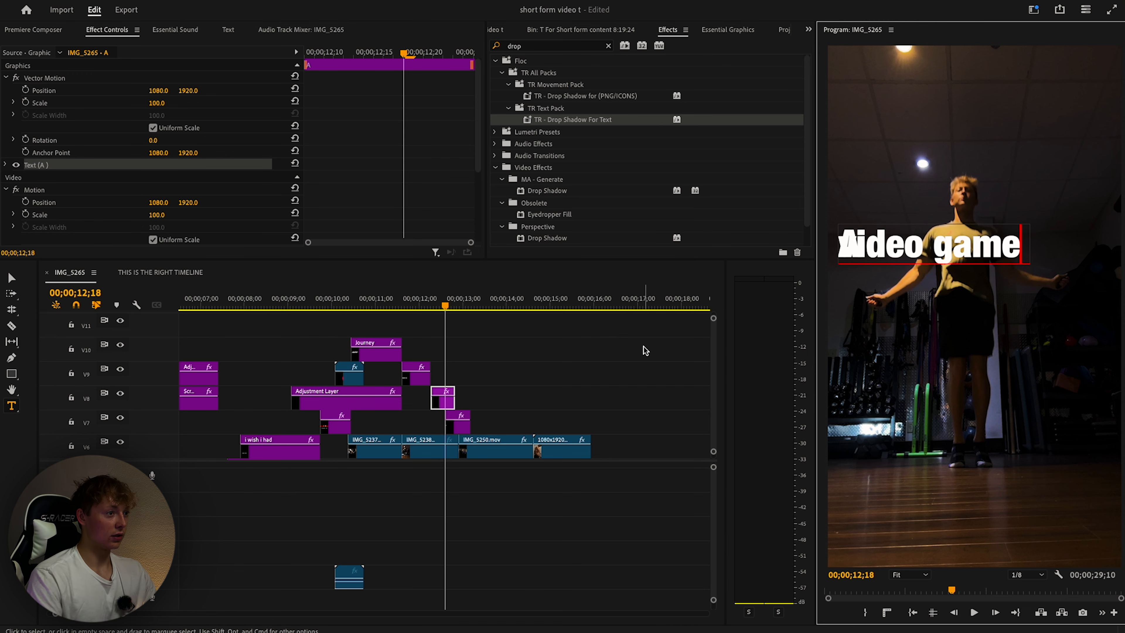
{"action": "left_click", "coordinate": [109, 398]}
Lower the video game title in the frame and move its clip later in time.
{"action": "key", "text": "v"}
{"action": "left_click_drag", "start_coordinate": [941, 251], "coordinate": [943, 278]}
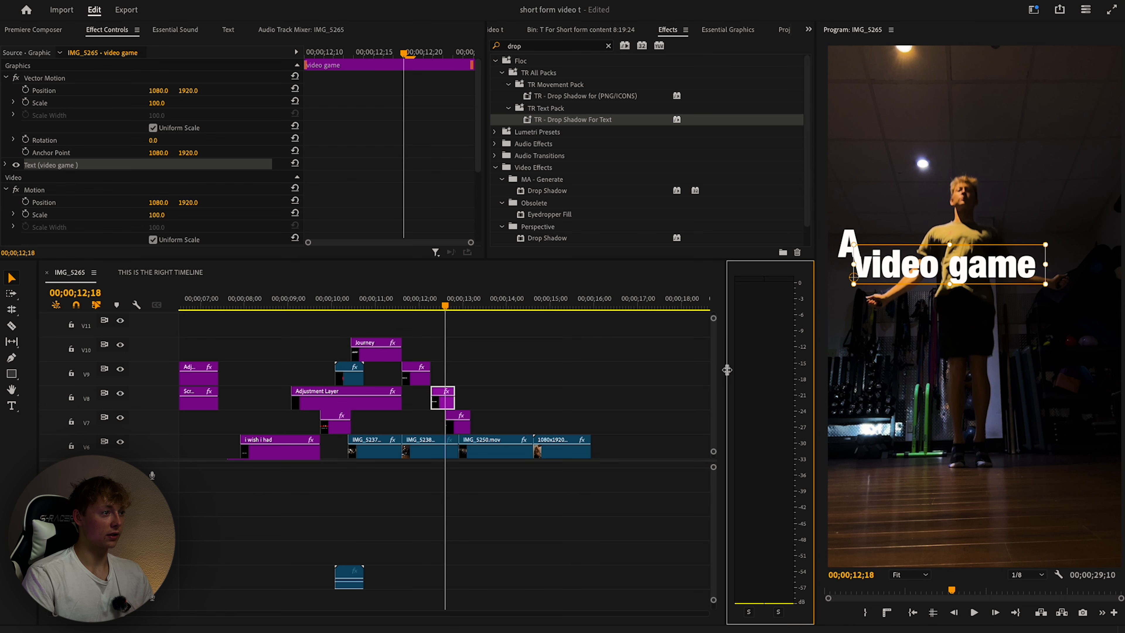
{"action": "left_click", "coordinate": [672, 397]}
{"action": "left_click", "coordinate": [415, 308]}
{"action": "key", "text": "space"}
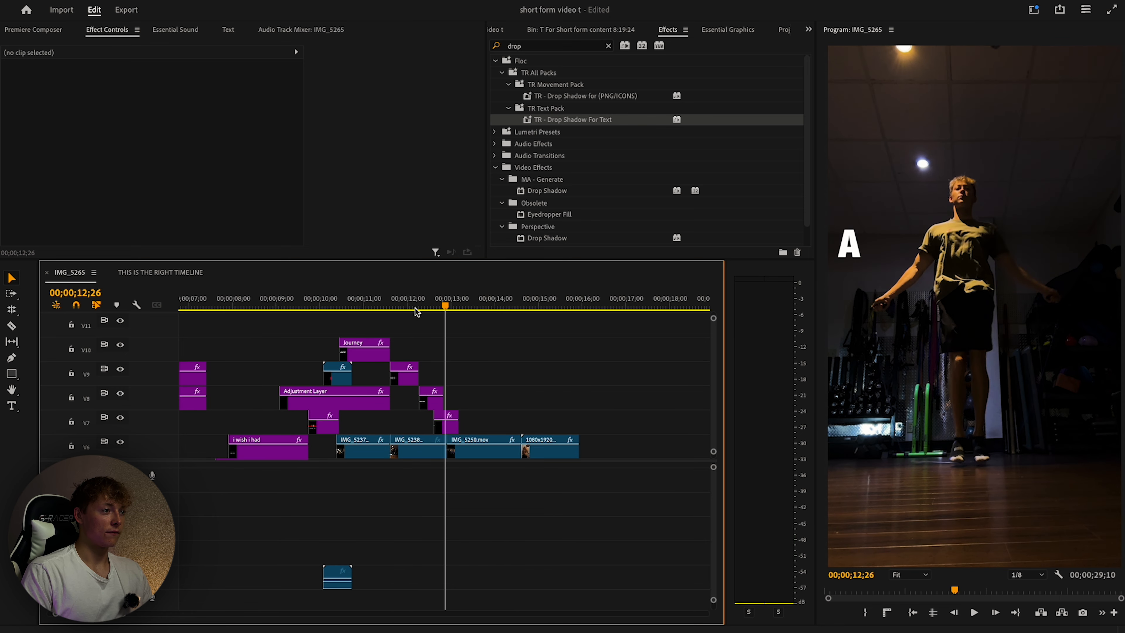
{"action": "left_click_drag", "start_coordinate": [415, 308], "coordinate": [407, 308]}
{"action": "key", "text": "space"}
{"action": "key", "text": "space"}
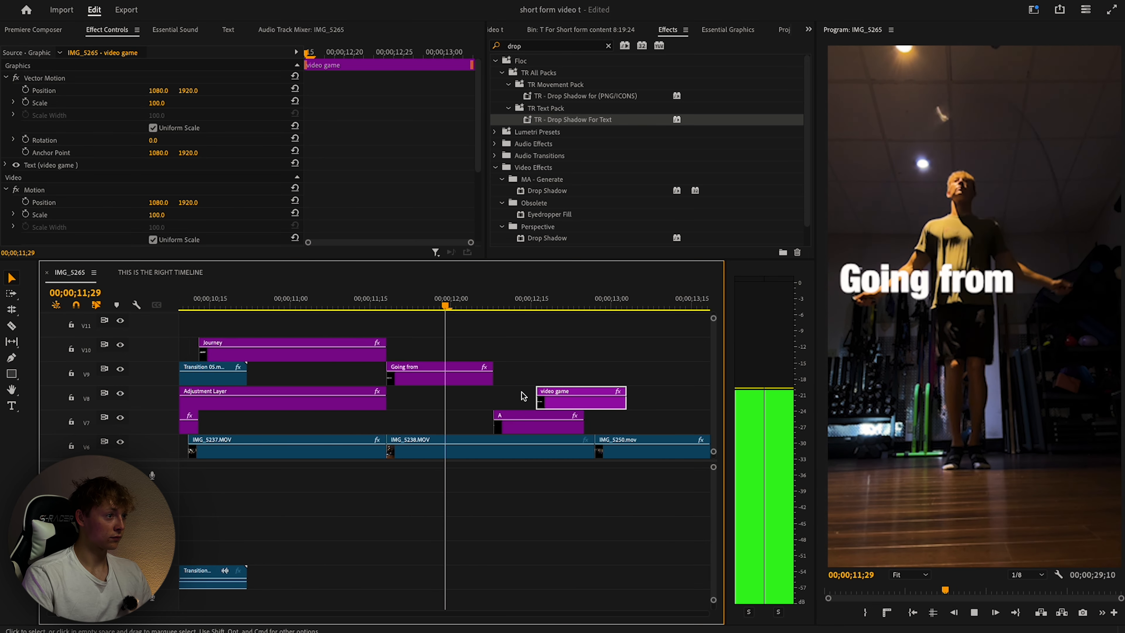
{"action": "left_click_drag", "start_coordinate": [563, 406], "coordinate": [663, 407]}
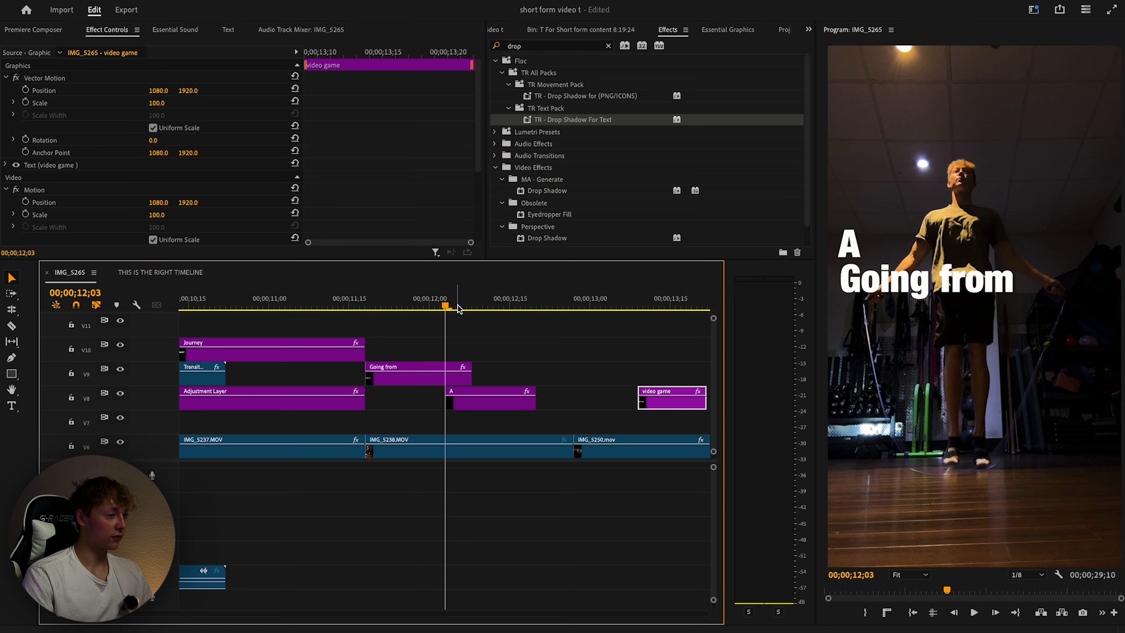
Enlarge the A, place it below Going from, and shift Going from over it.
{"action": "left_click", "coordinate": [477, 403]}
{"action": "left_click", "coordinate": [857, 248]}
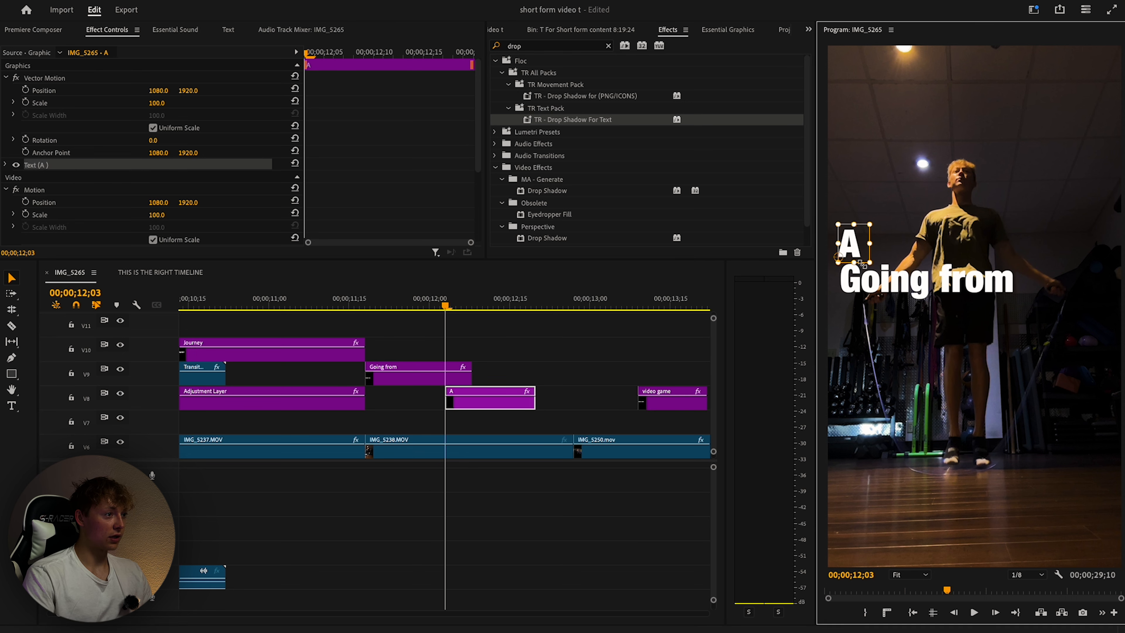
{"action": "left_click_drag", "start_coordinate": [922, 253], "coordinate": [1007, 393]}
{"action": "left_click_drag", "start_coordinate": [1049, 428], "coordinate": [1060, 430]}
{"action": "left_click_drag", "start_coordinate": [985, 414], "coordinate": [1087, 461]}
{"action": "key", "text": "ctrl+z"}
{"action": "key", "text": "ctrl+z"}
{"action": "left_click_drag", "start_coordinate": [996, 328], "coordinate": [977, 371]}
{"action": "left_click_drag", "start_coordinate": [891, 280], "coordinate": [951, 280]}
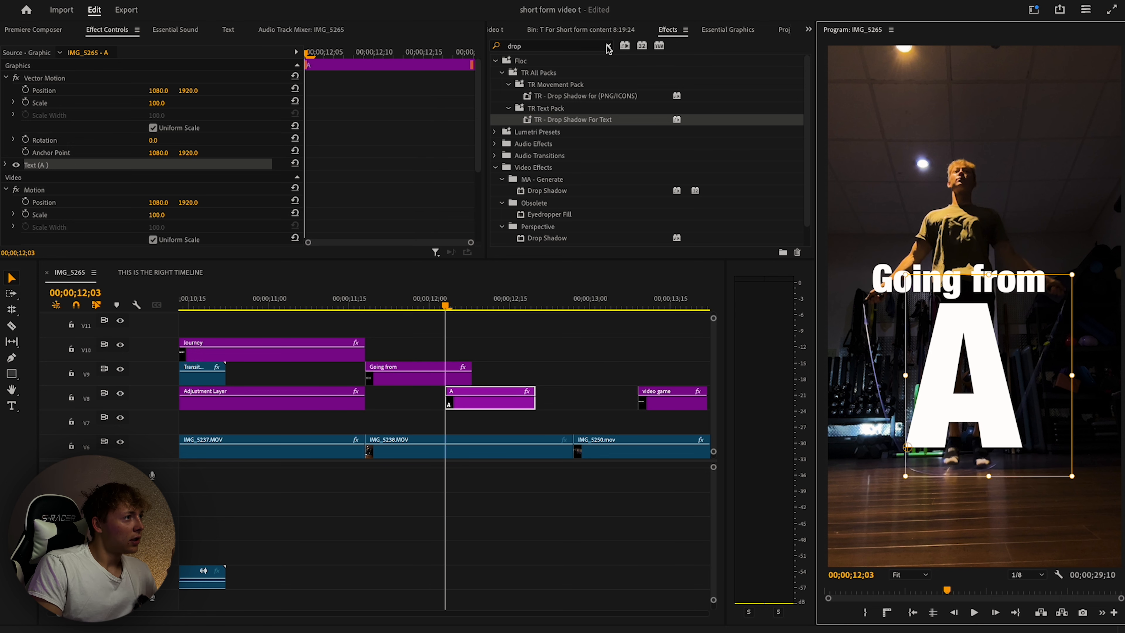
Apply the text drop shadow preset to the A and play it back.
{"action": "left_click", "coordinate": [578, 47]}
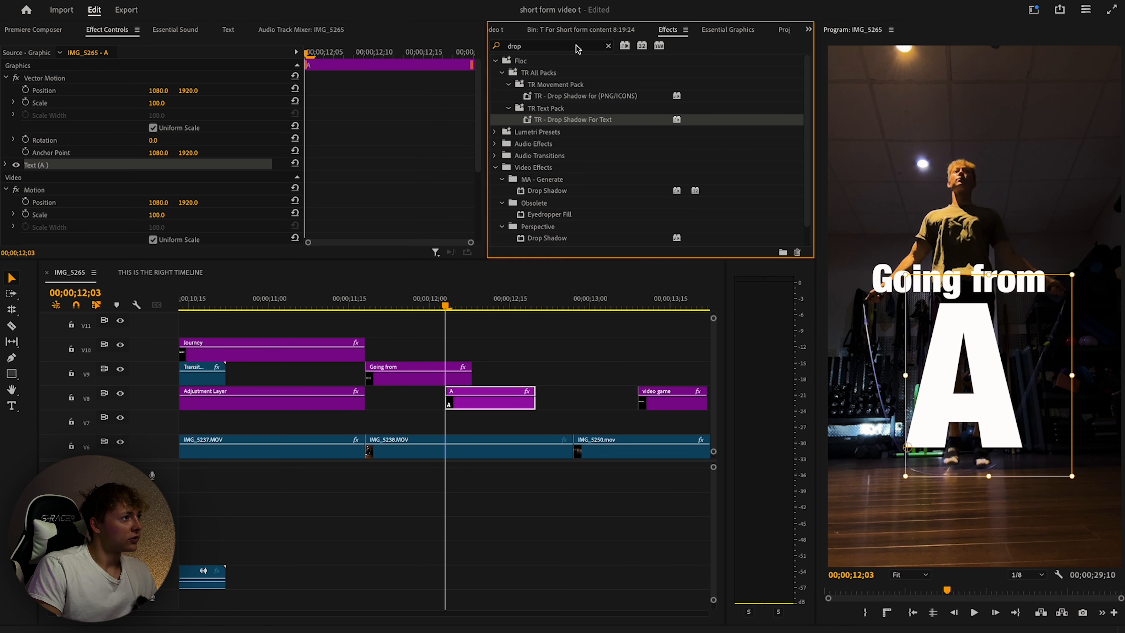
{"action": "left_click_drag", "start_coordinate": [416, 376], "coordinate": [416, 376]}
{"action": "key", "text": "space"}
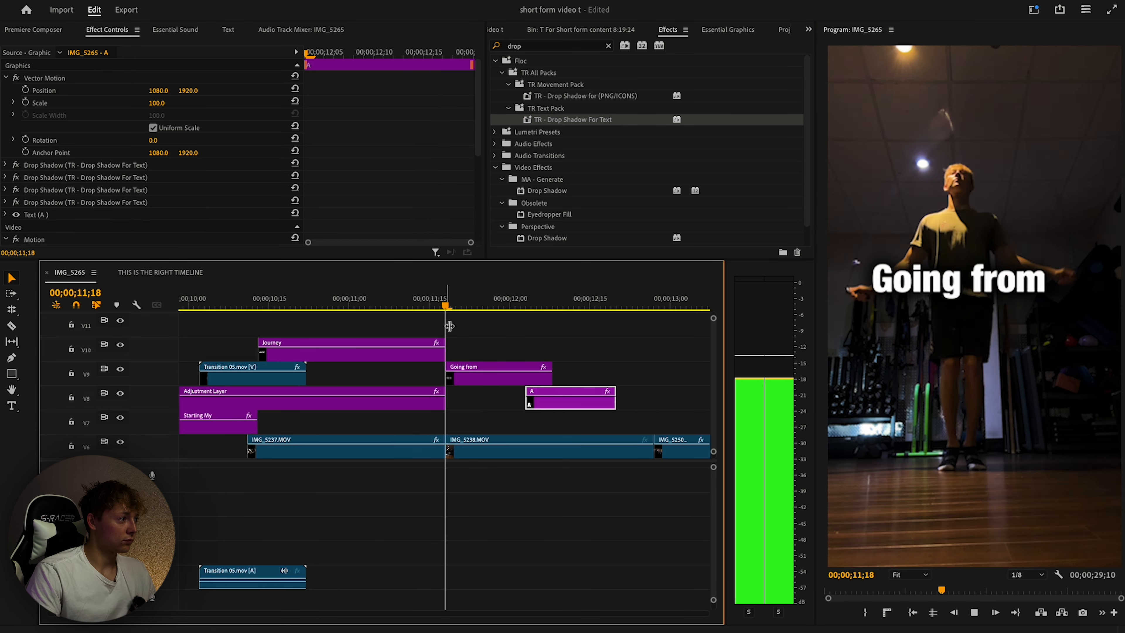
{"action": "left_click", "coordinate": [512, 334]}
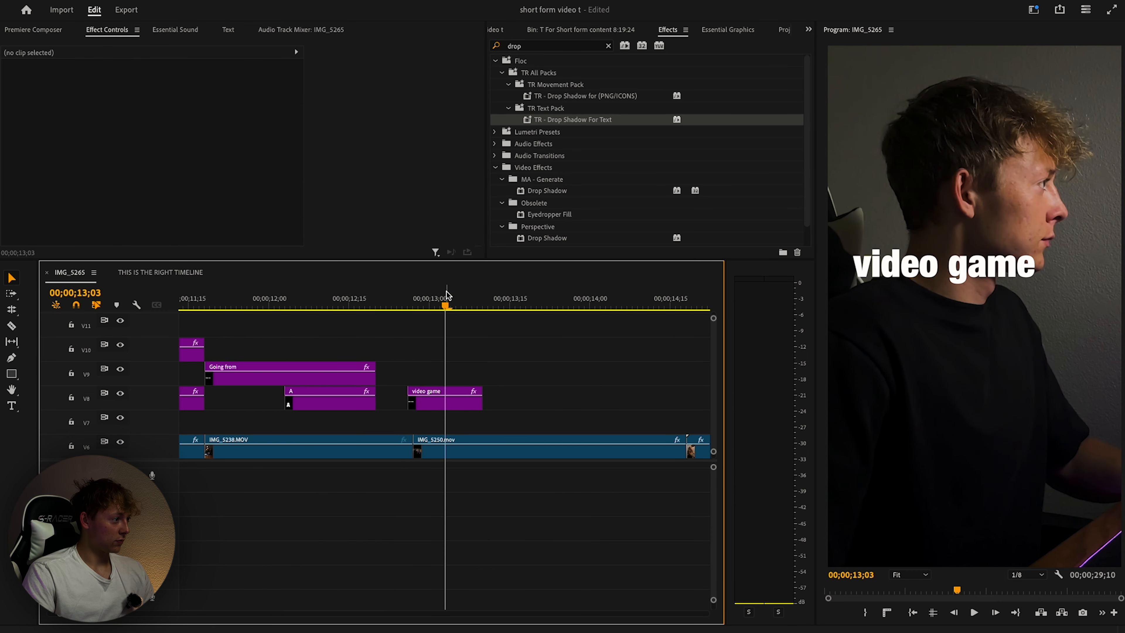
Retype the video game title as 'video adict' and move it lower.
{"action": "left_click", "coordinate": [357, 308]}
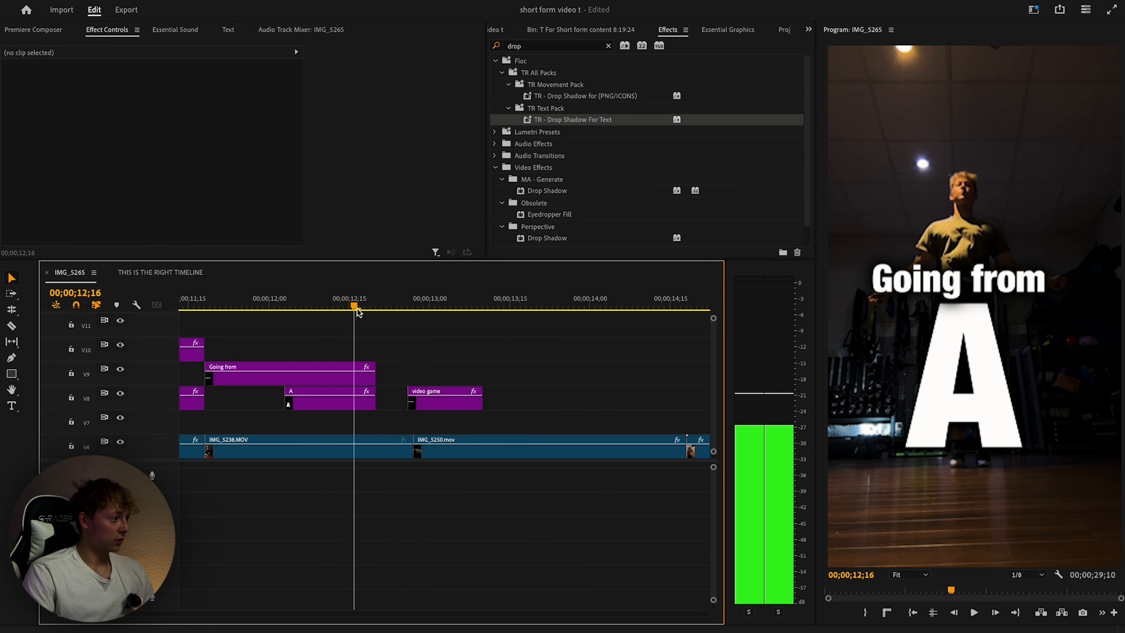
{"action": "key", "text": "space"}
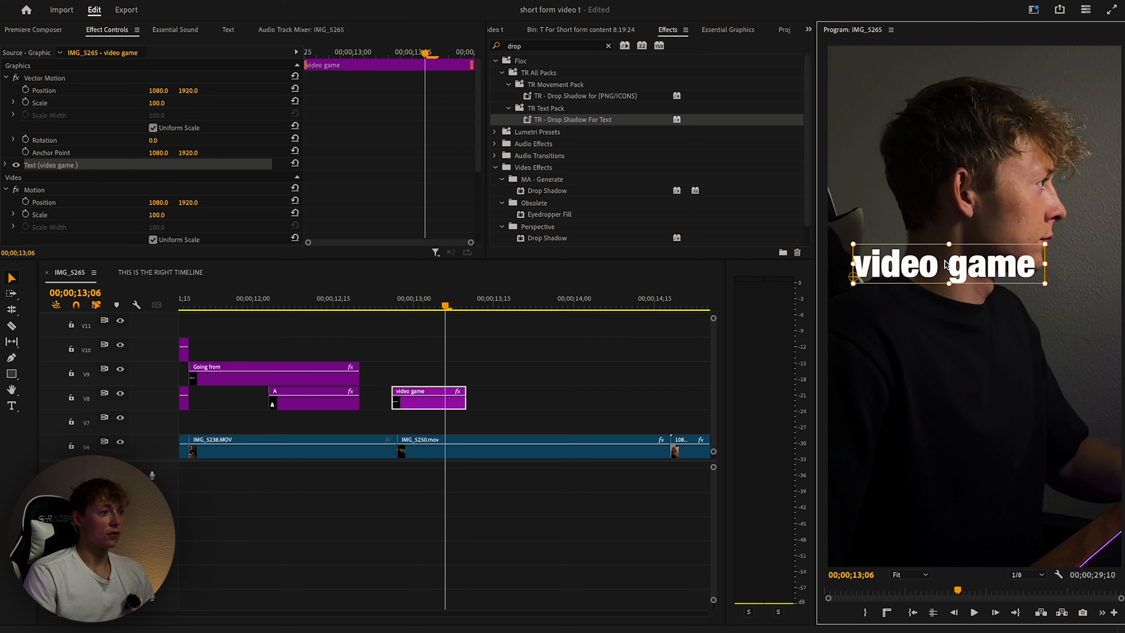
{"action": "double_click", "coordinate": [977, 268]}
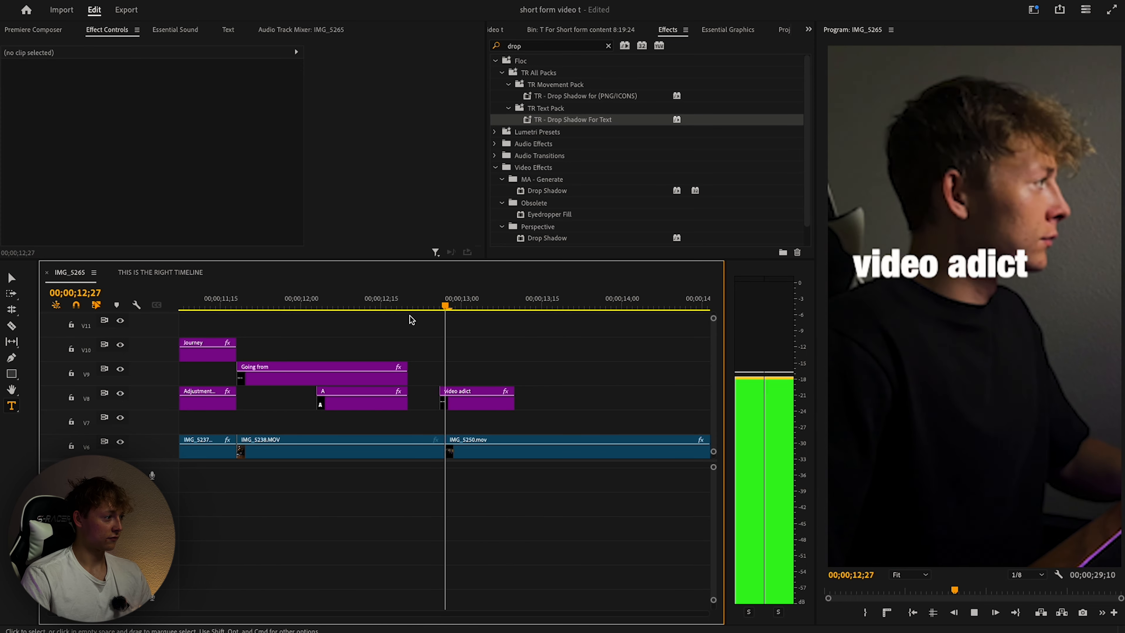
{"action": "key", "text": "space"}
{"action": "left_click", "coordinate": [396, 399]}
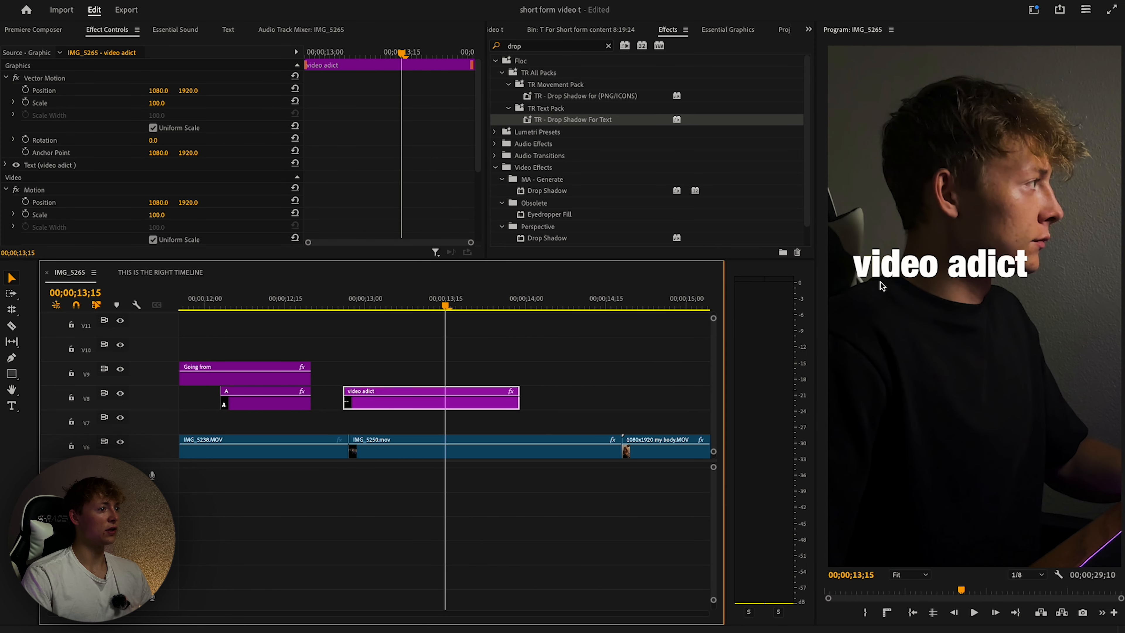
{"action": "left_click_drag", "start_coordinate": [927, 260], "coordinate": [953, 288]}
{"action": "left_click", "coordinate": [469, 367]}
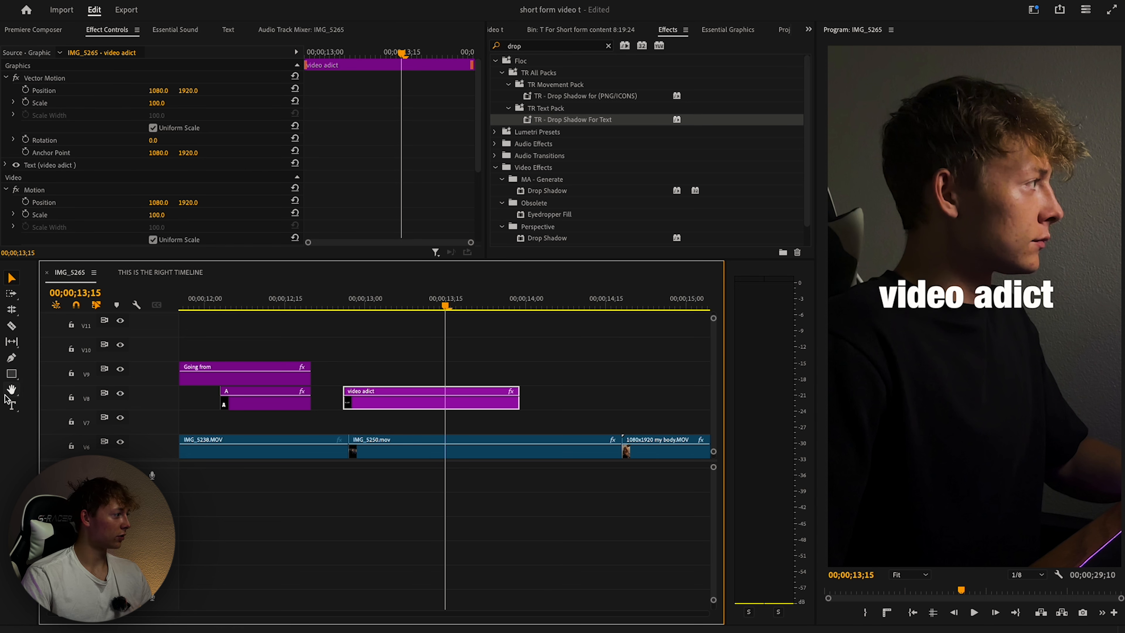
Add a 'TO' text line and place it enlarged below video adict.
{"action": "left_click", "coordinate": [12, 404]}
{"action": "left_click", "coordinate": [888, 317]}
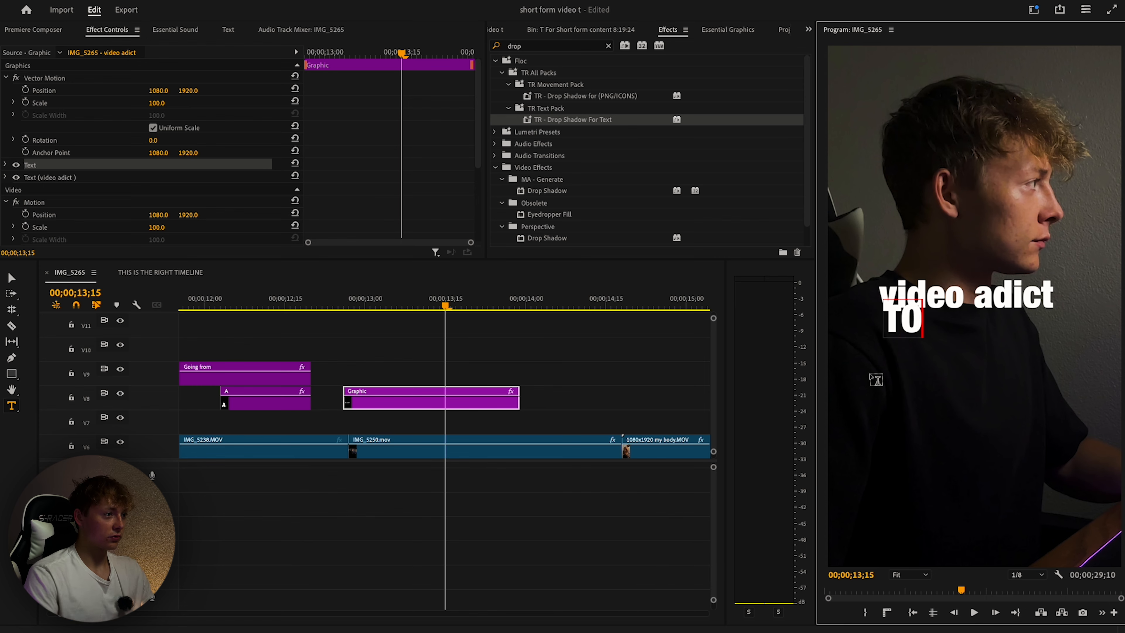
{"action": "left_click", "coordinate": [685, 397]}
{"action": "left_click", "coordinate": [905, 323]}
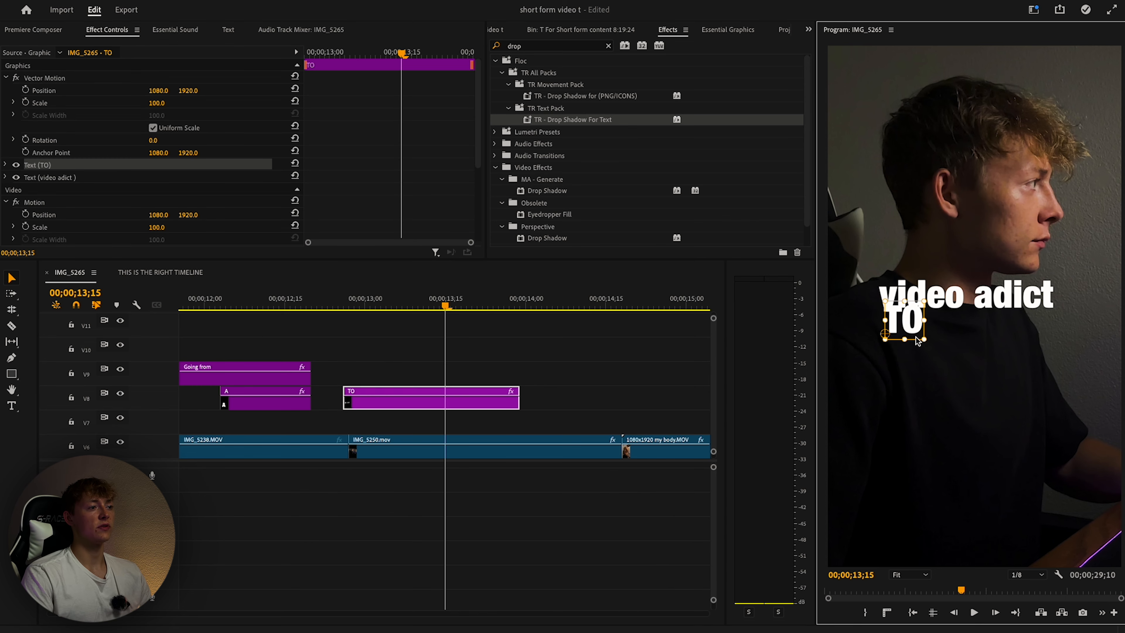
{"action": "left_click_drag", "start_coordinate": [974, 319], "coordinate": [967, 367]}
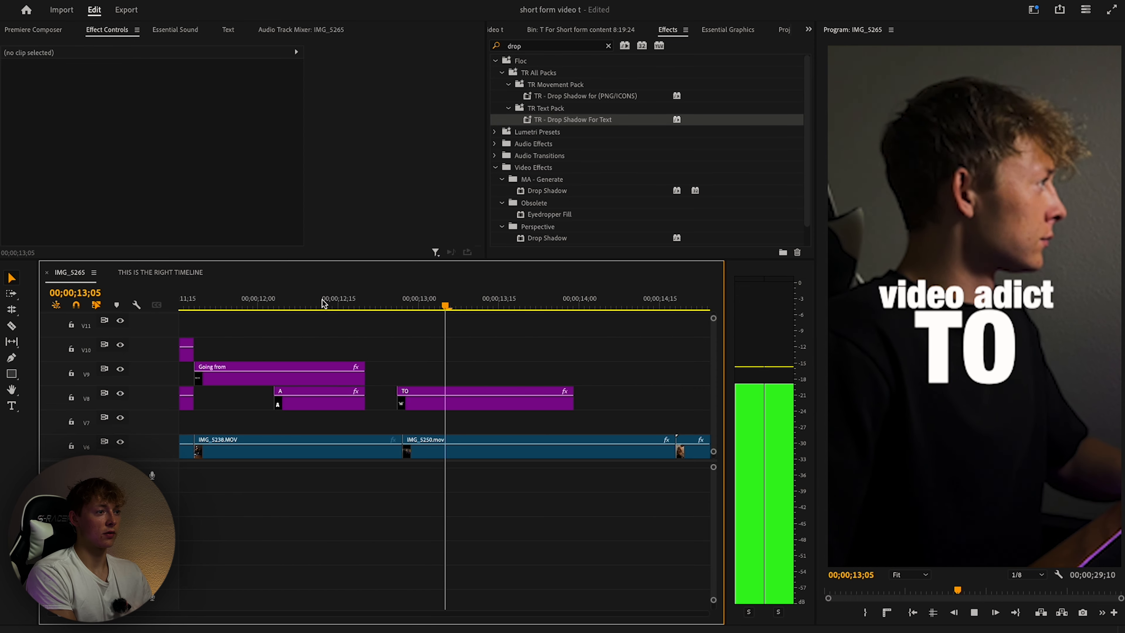
{"action": "key", "text": "space"}
Place TR Flim Grain #10 at the playhead, rotated 90, scaled 200, with Screen blend.
{"action": "left_click_drag", "start_coordinate": [445, 305], "coordinate": [298, 299]}
{"action": "left_click", "coordinate": [27, 30]}
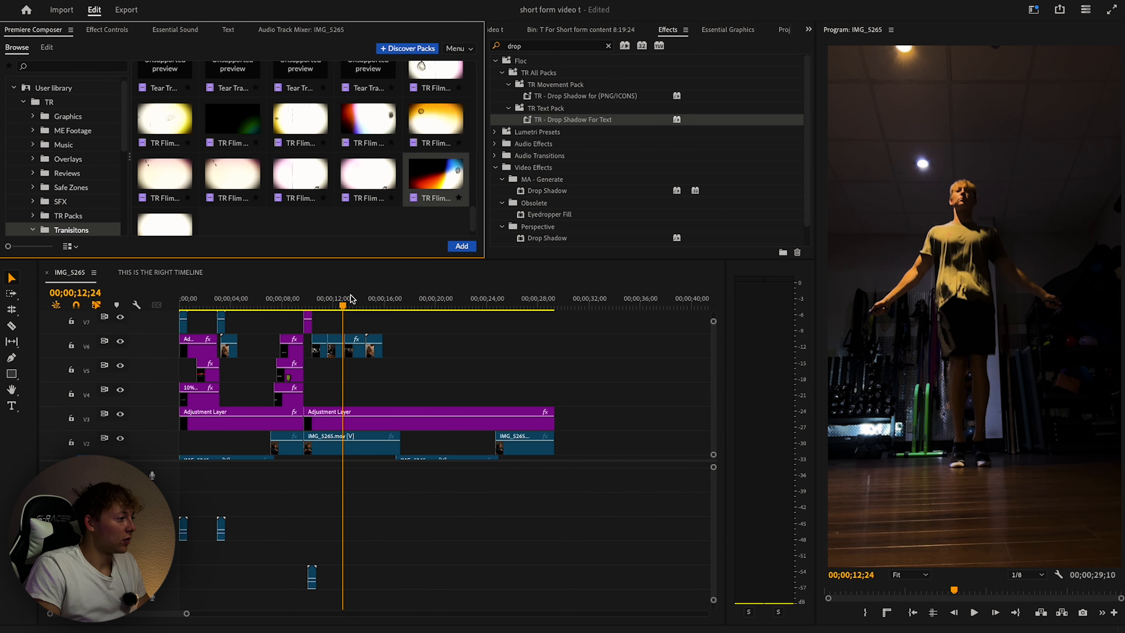
{"action": "left_click_drag", "start_coordinate": [301, 115], "coordinate": [390, 322]}
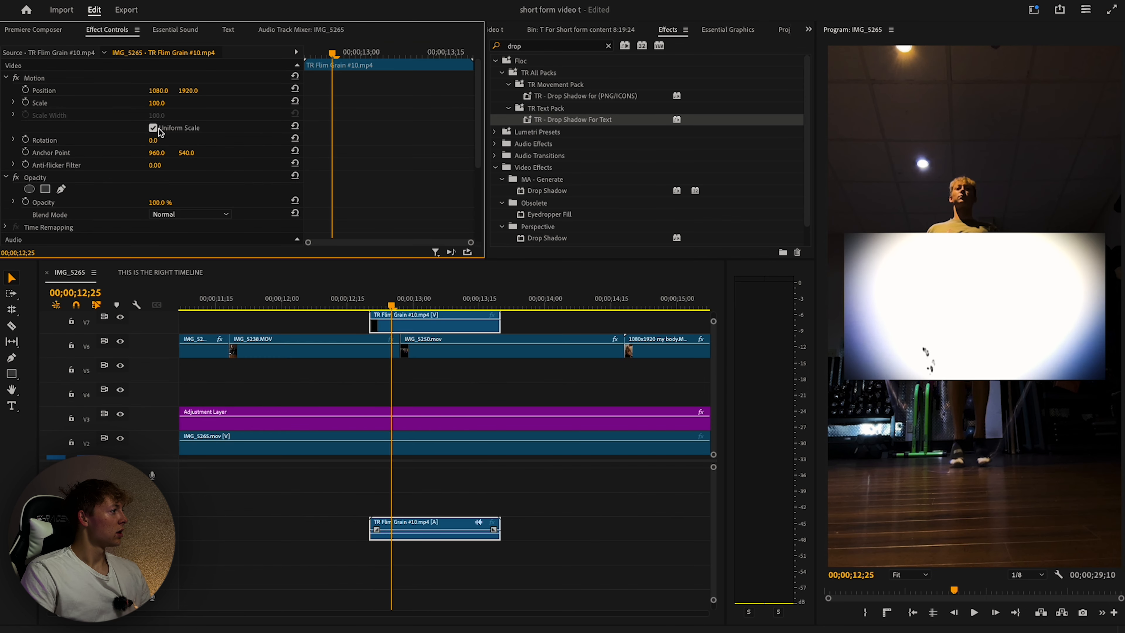
{"action": "type", "text": "90"}
{"action": "key", "text": "Return"}
{"action": "type", "text": "200"}
{"action": "key", "text": "Return"}
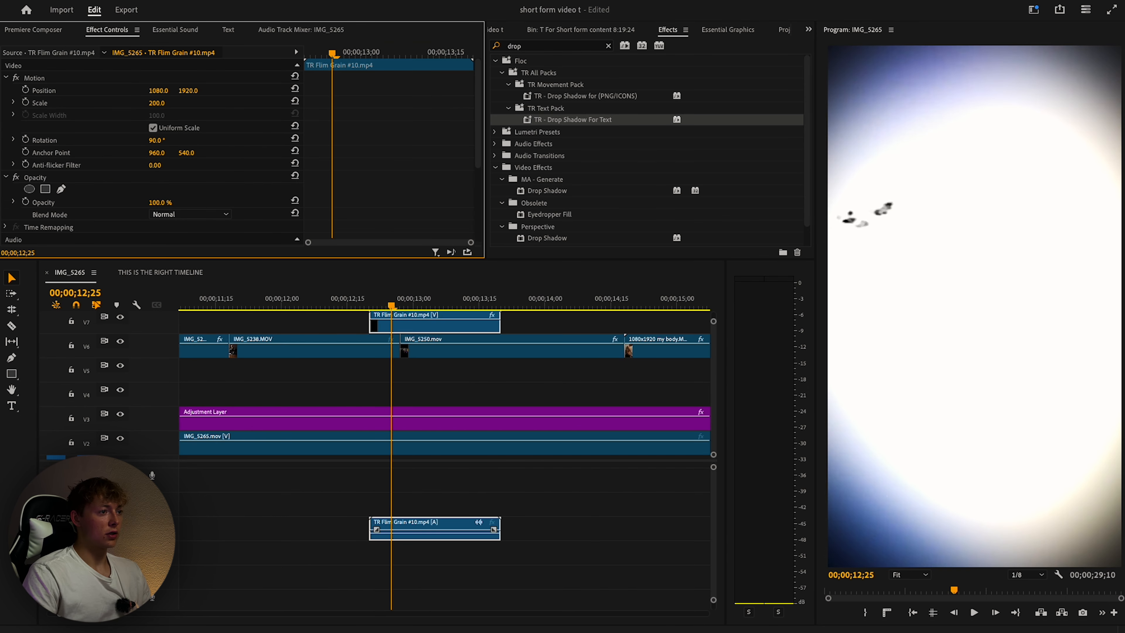
{"action": "left_click", "coordinate": [191, 215]}
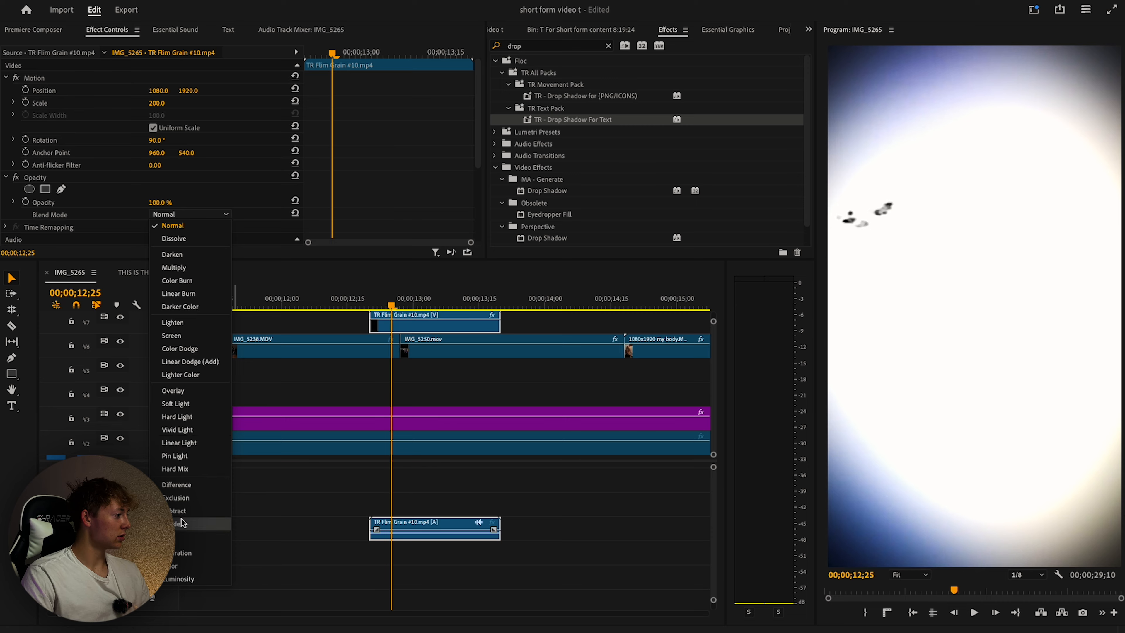
{"action": "left_click", "coordinate": [172, 336]}
Play back the grain overlay section from 12;29.
{"action": "key", "text": "space"}
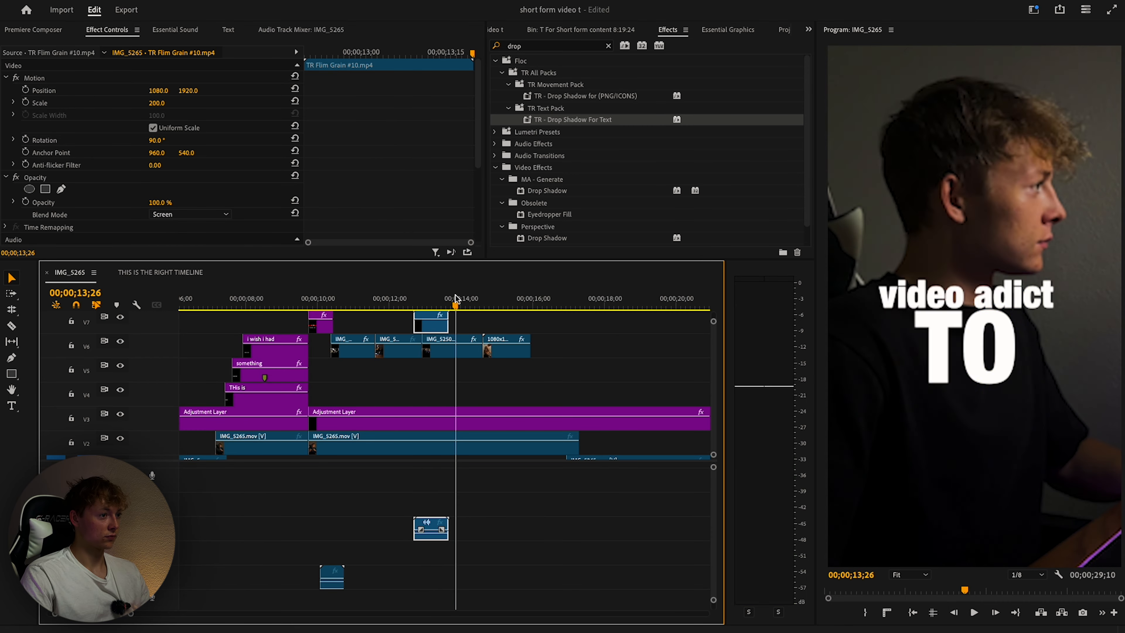
{"action": "key", "text": "space"}
{"action": "scroll", "coordinate": [484, 391], "scroll_direction": "down", "scroll_amount": 1}
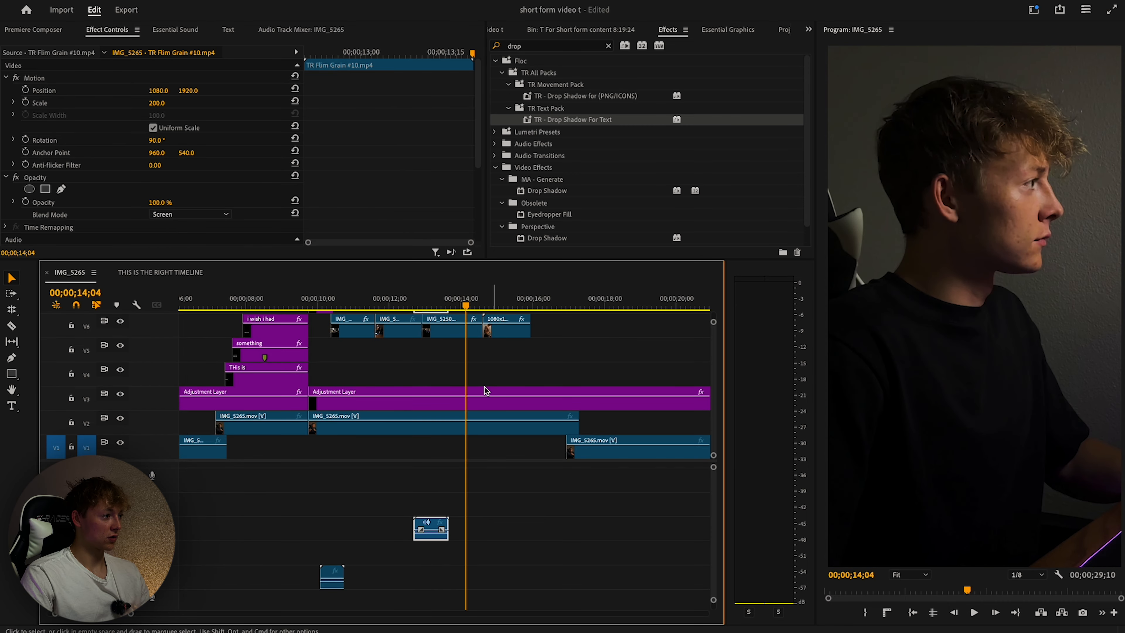
{"action": "scroll", "coordinate": [486, 387], "scroll_direction": "up", "scroll_amount": 5}
{"action": "left_click_drag", "start_coordinate": [416, 305], "coordinate": [387, 307]}
{"action": "key", "text": "space"}
{"action": "scroll", "coordinate": [416, 315], "scroll_direction": "left", "scroll_amount": 2}
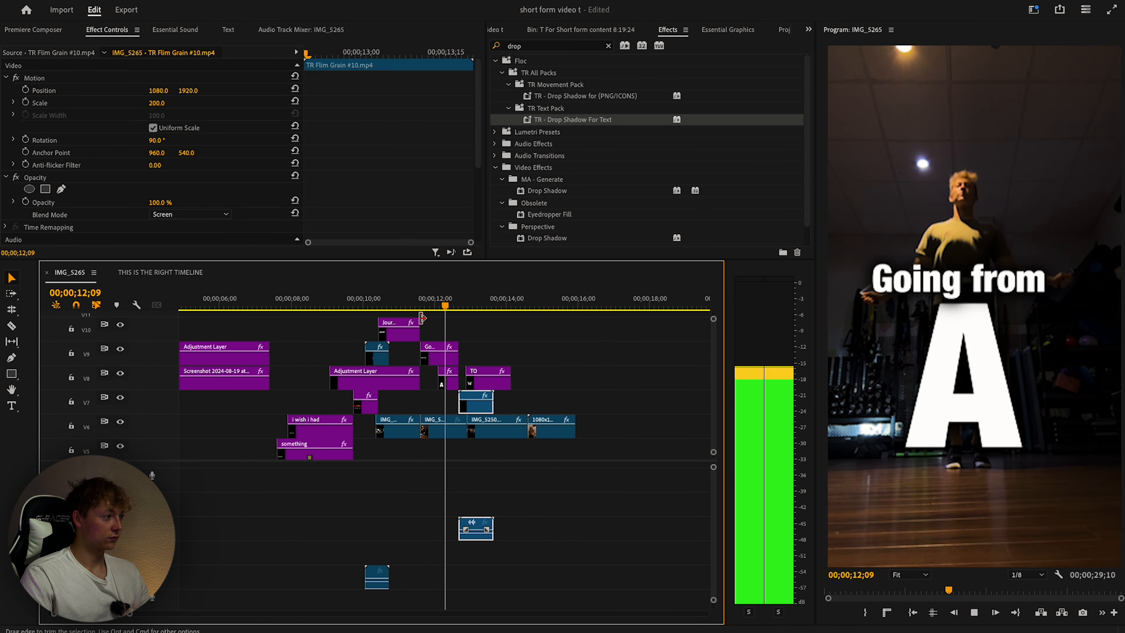
{"action": "left_click", "coordinate": [408, 306]}
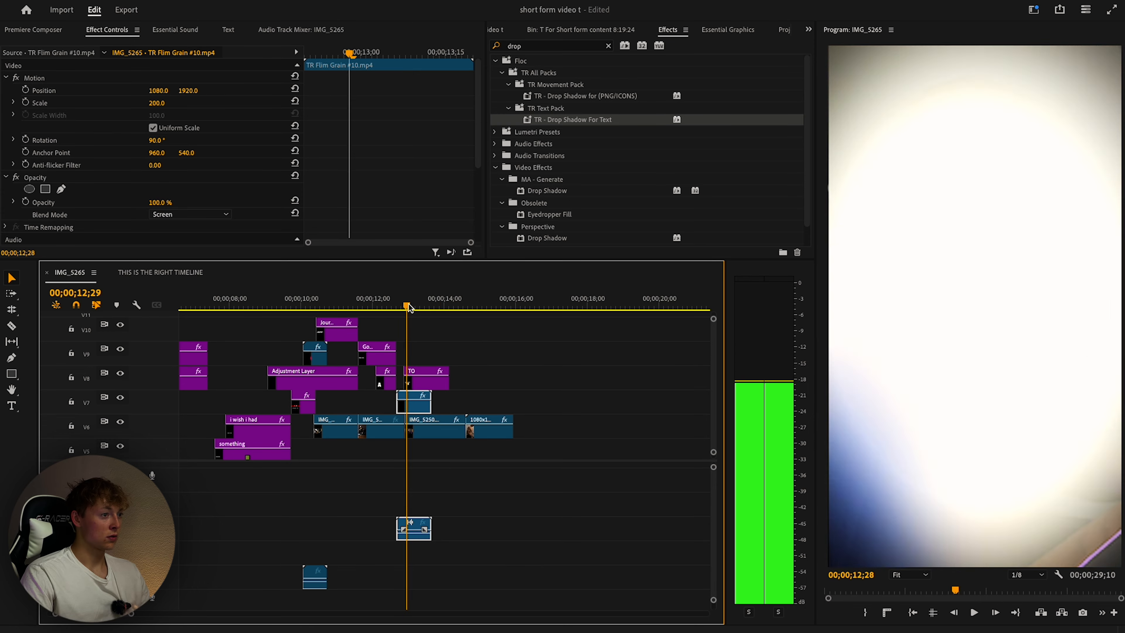
{"action": "key", "text": "space"}
{"action": "scroll", "coordinate": [420, 305], "scroll_direction": "left", "scroll_amount": 1}
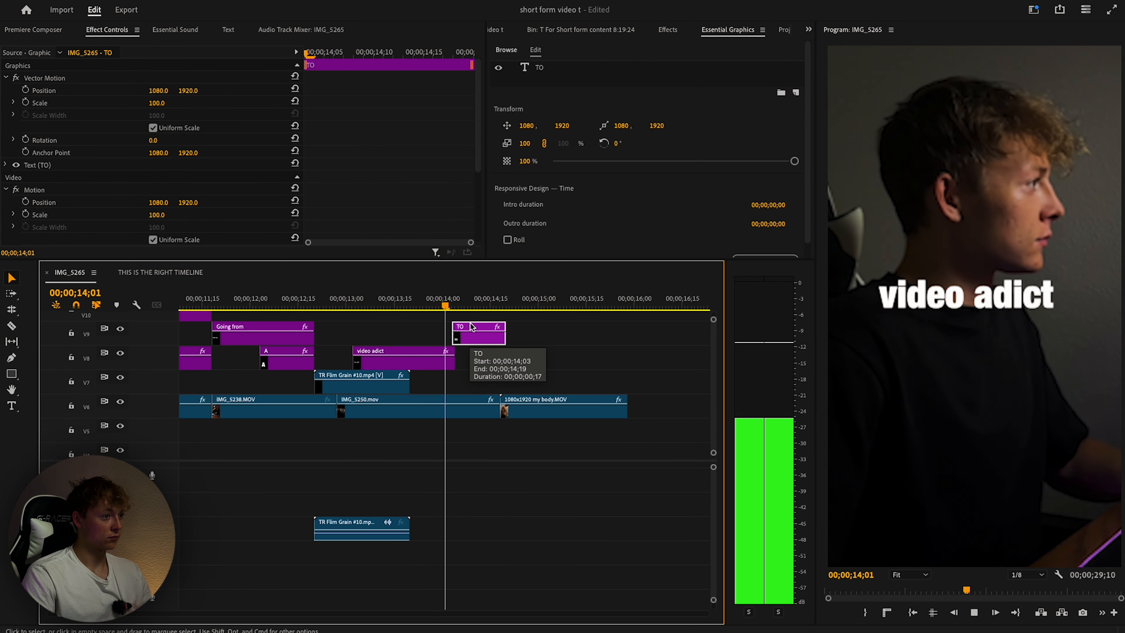
Review the edit from 11;05 through to 16;18.
{"action": "left_click", "coordinate": [289, 307]}
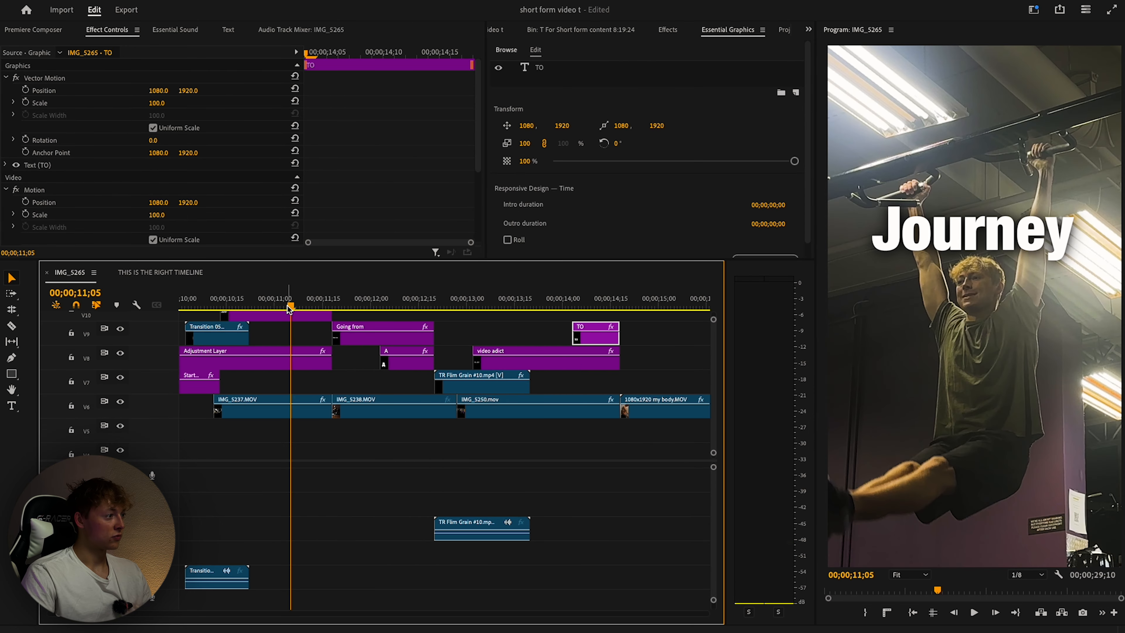
{"action": "key", "text": "space"}
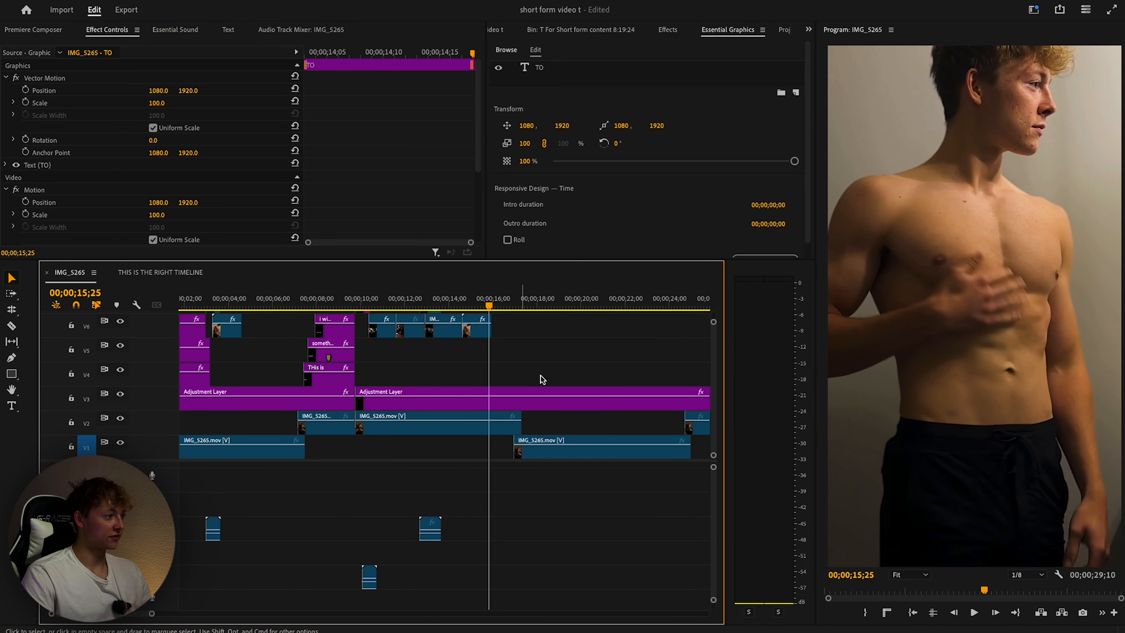
{"action": "key", "text": "space"}
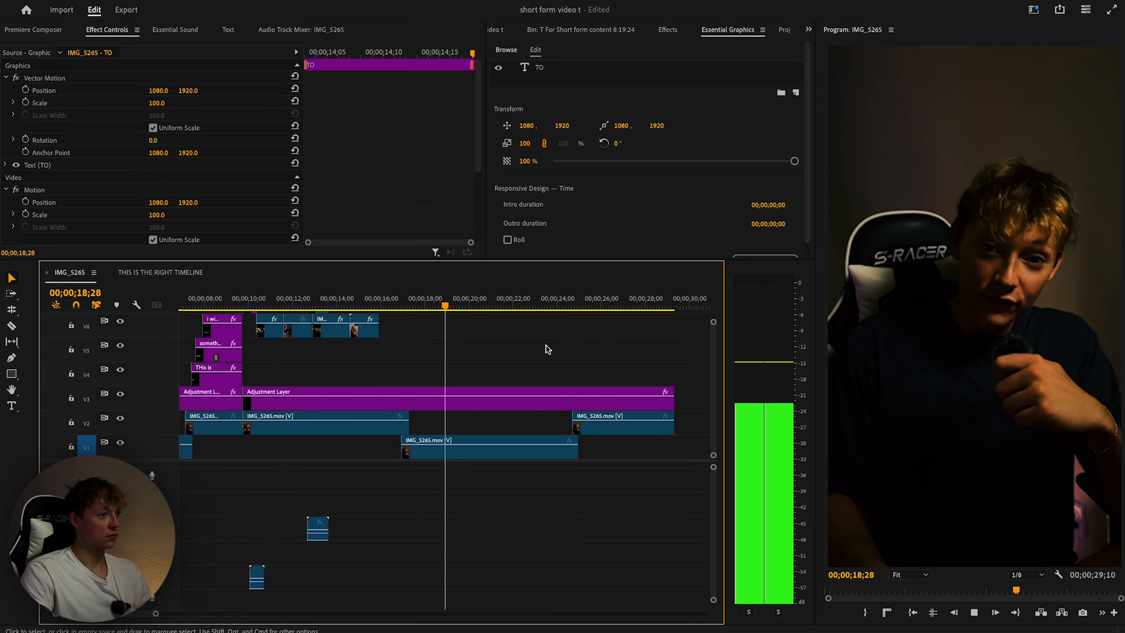
{"action": "key", "text": "space"}
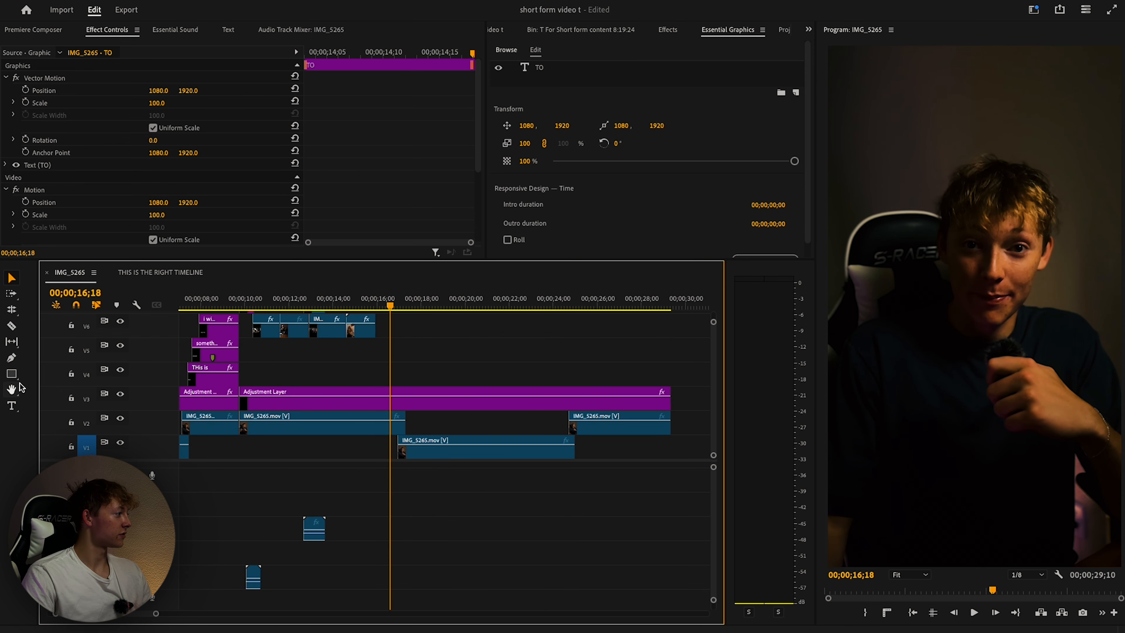
{"action": "scroll", "coordinate": [454, 313], "scroll_direction": "up", "scroll_amount": 3}
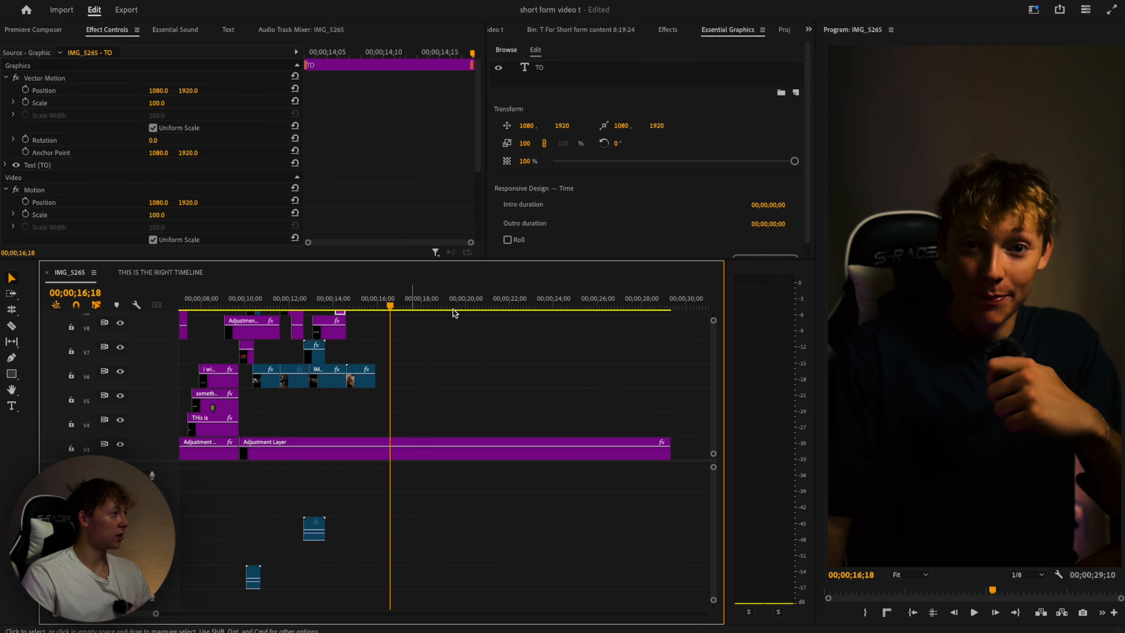
Create a new adjustment layer in the Project panel.
{"action": "left_click", "coordinate": [35, 30]}
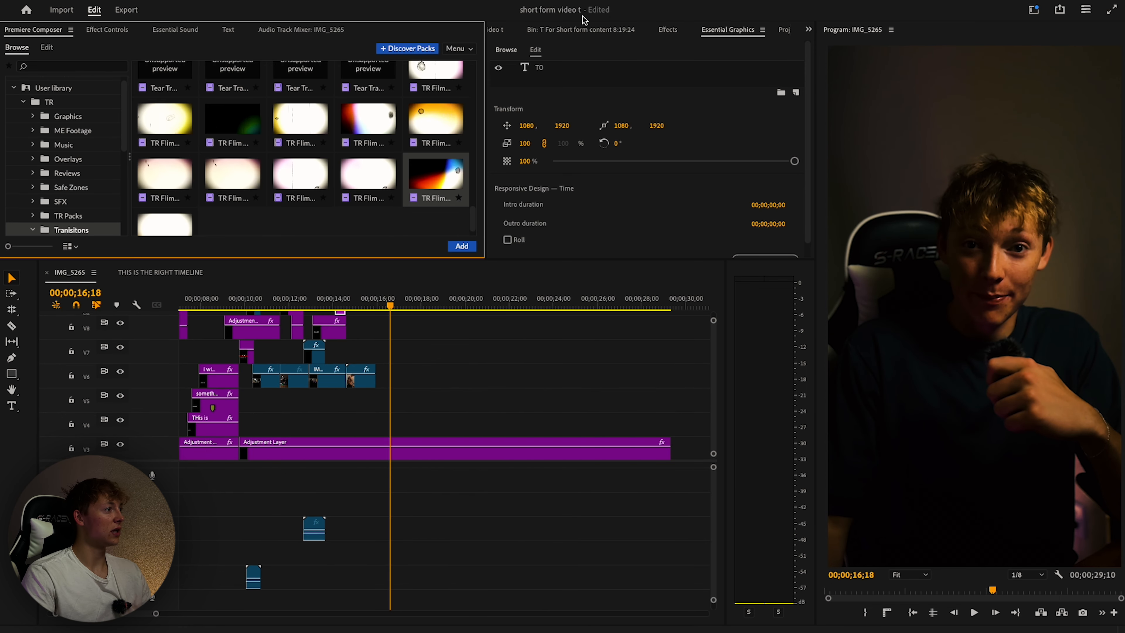
{"action": "left_click", "coordinate": [497, 30]}
{"action": "scroll", "coordinate": [664, 141], "scroll_direction": "up", "scroll_amount": 2}
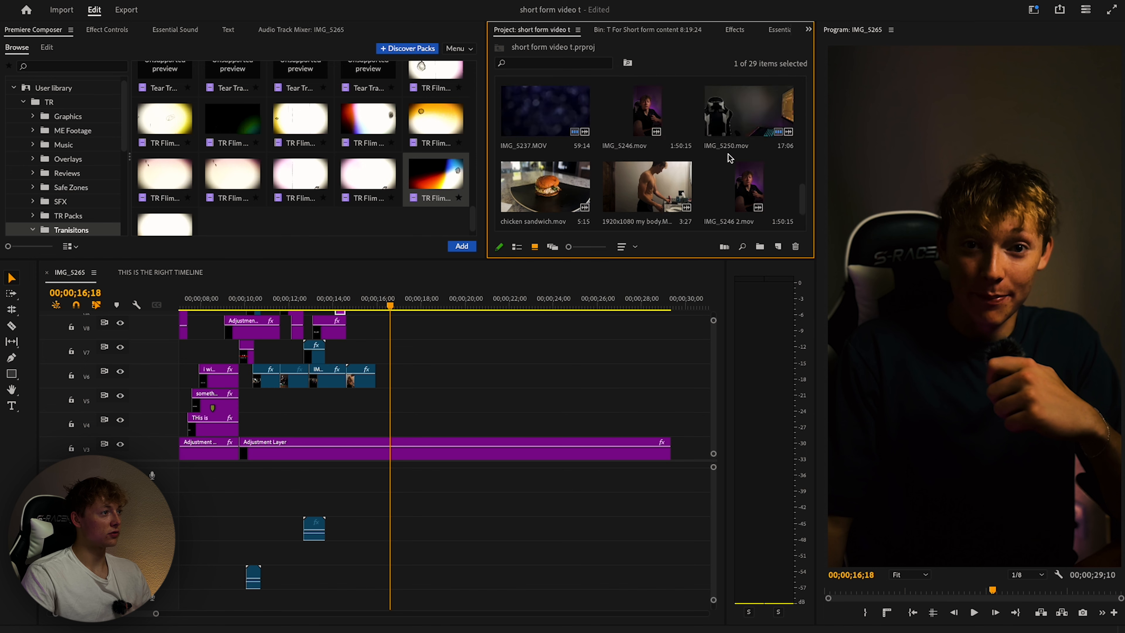
{"action": "scroll", "coordinate": [586, 137], "scroll_direction": "down", "scroll_amount": 3}
{"action": "left_click", "coordinate": [778, 246]}
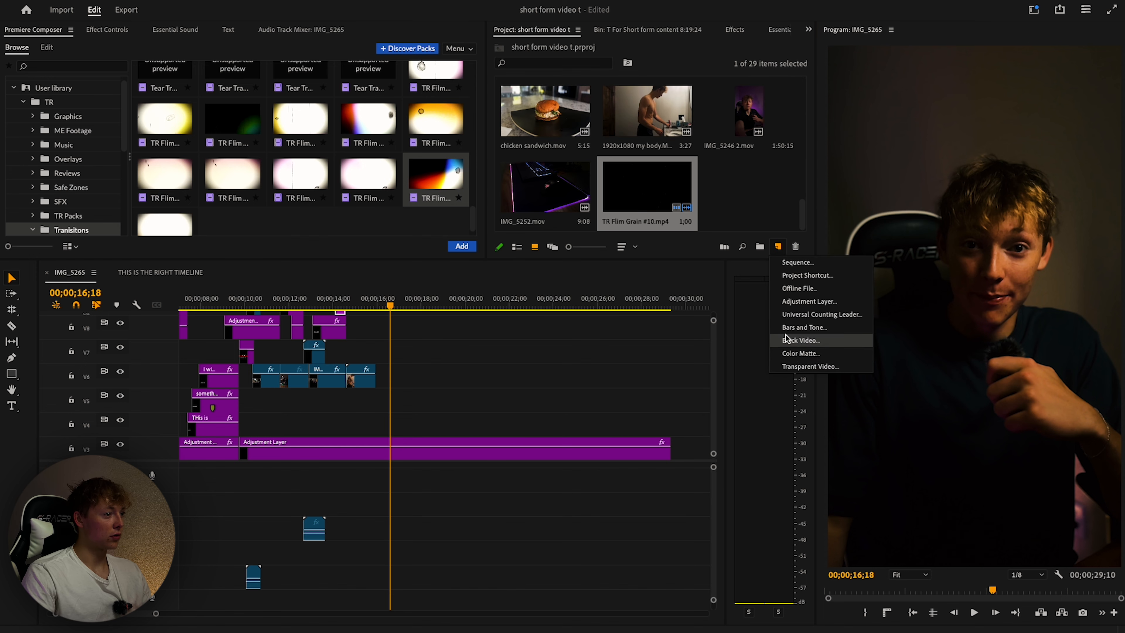
{"action": "left_click", "coordinate": [801, 302]}
{"action": "left_click", "coordinate": [638, 382]}
Search the effects for 'zoom' and drag TR - Smooth Zoom In & Out into place.
{"action": "left_click", "coordinate": [734, 30]}
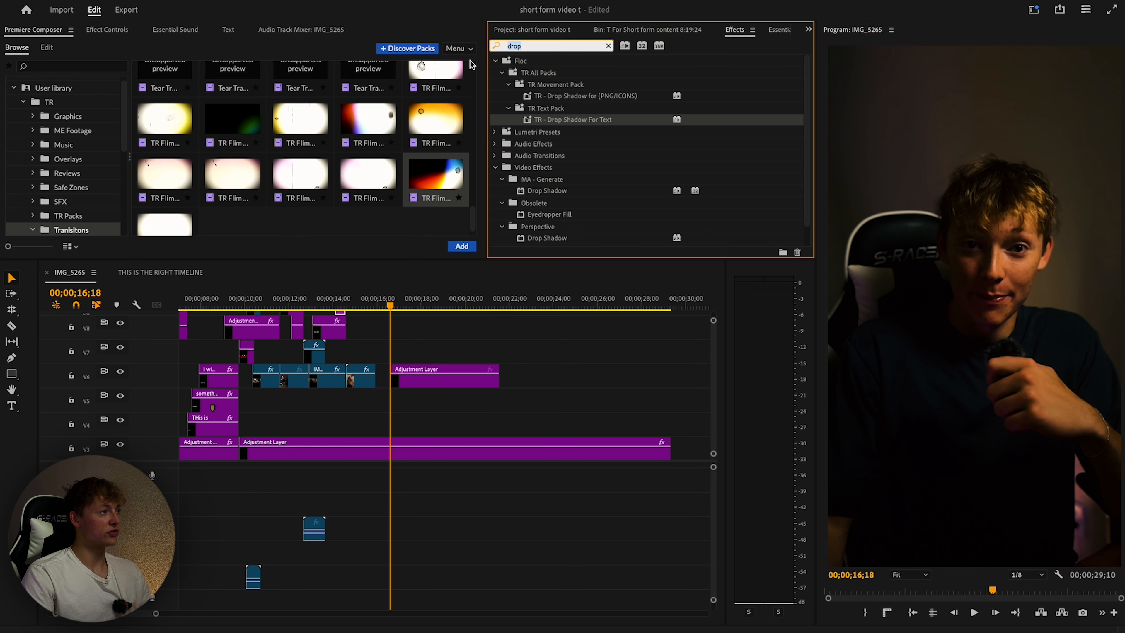
{"action": "type", "text": "zoom"}
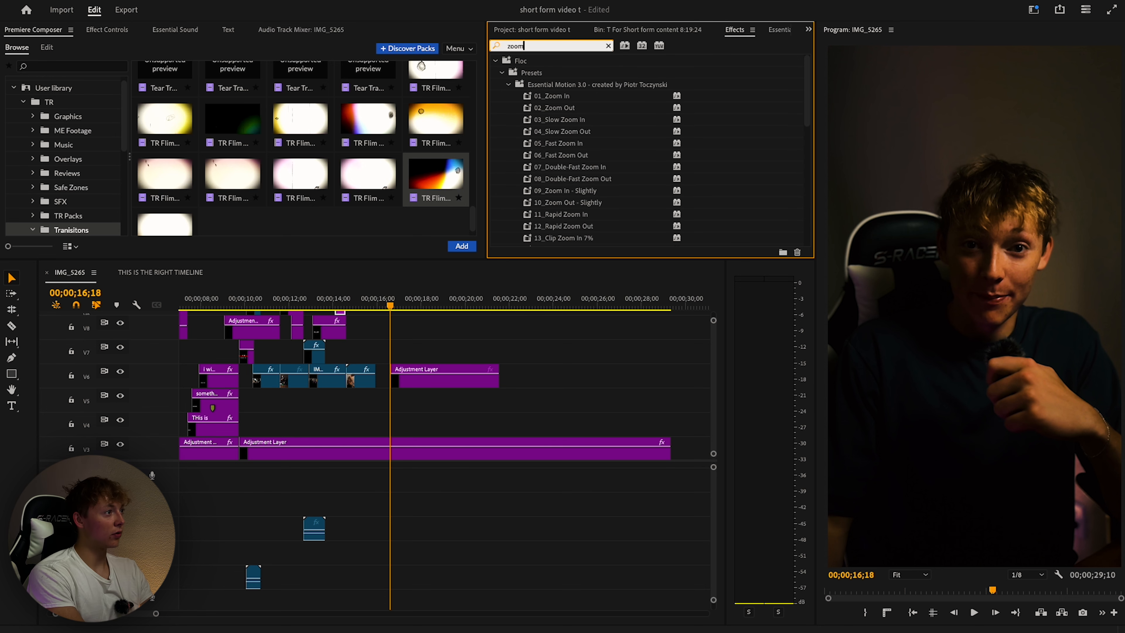
{"action": "scroll", "coordinate": [644, 120], "scroll_direction": "down", "scroll_amount": 10}
{"action": "left_click_drag", "start_coordinate": [554, 107], "coordinate": [535, 153]}
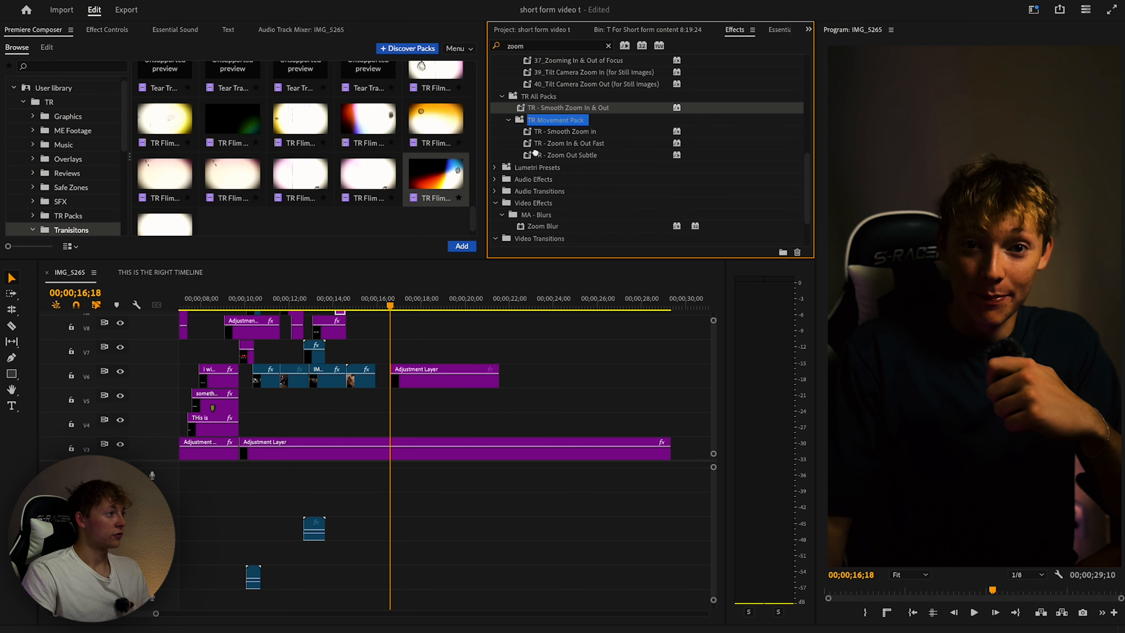
Preview the zoom section from about 15;25, playing through to 26;20.
{"action": "left_click", "coordinate": [382, 306]}
{"action": "key", "text": "space"}
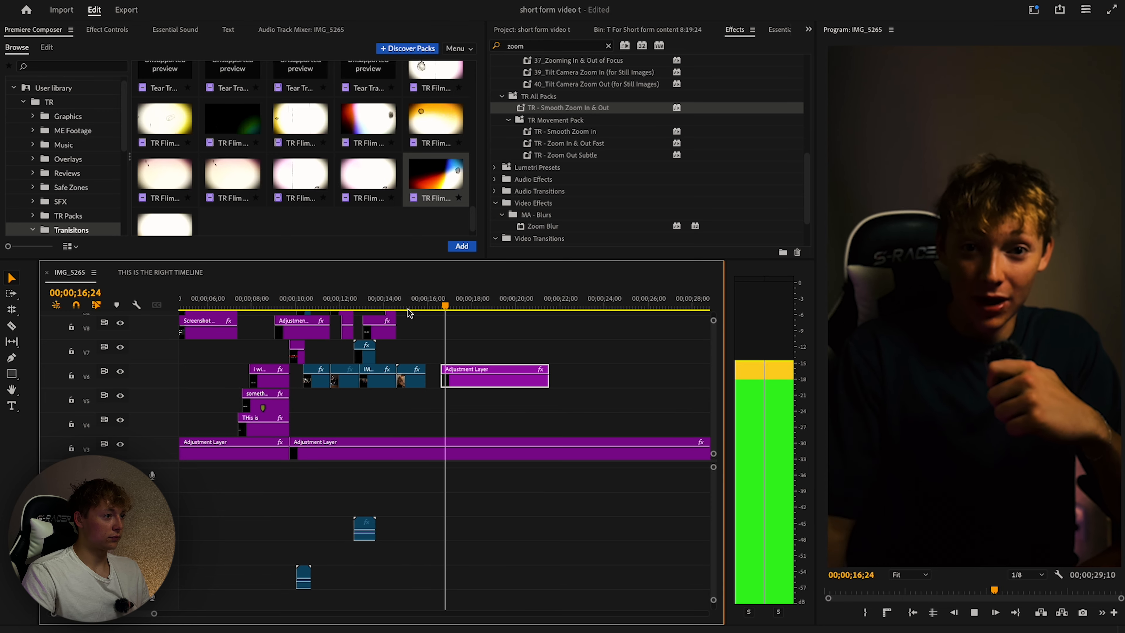
{"action": "key", "text": "space"}
{"action": "left_click", "coordinate": [407, 306]}
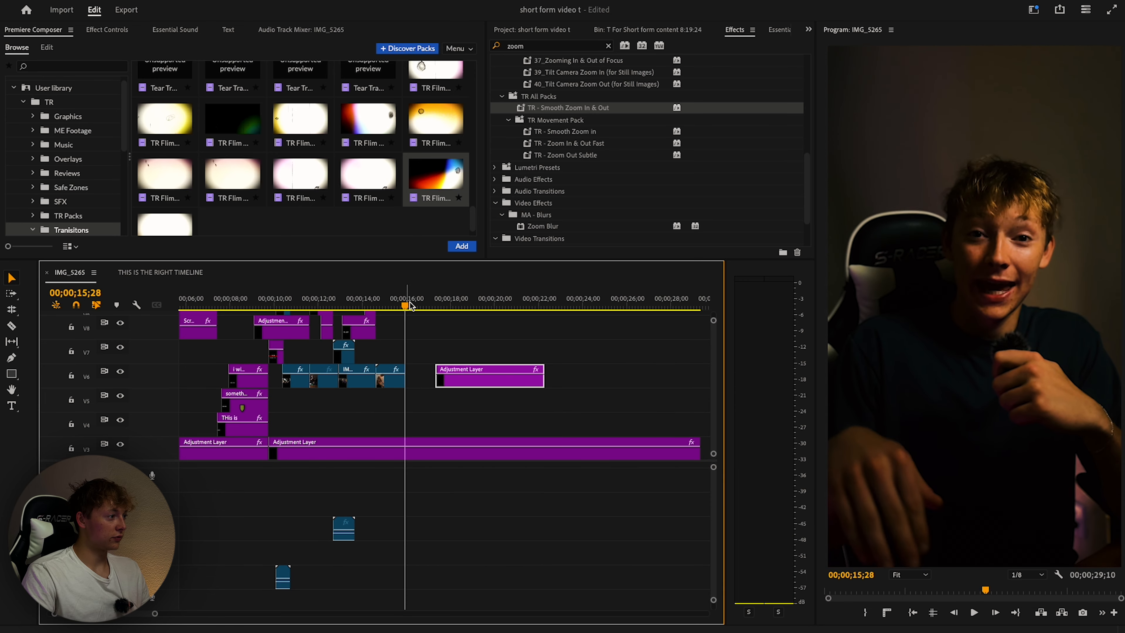
{"action": "key", "text": "space"}
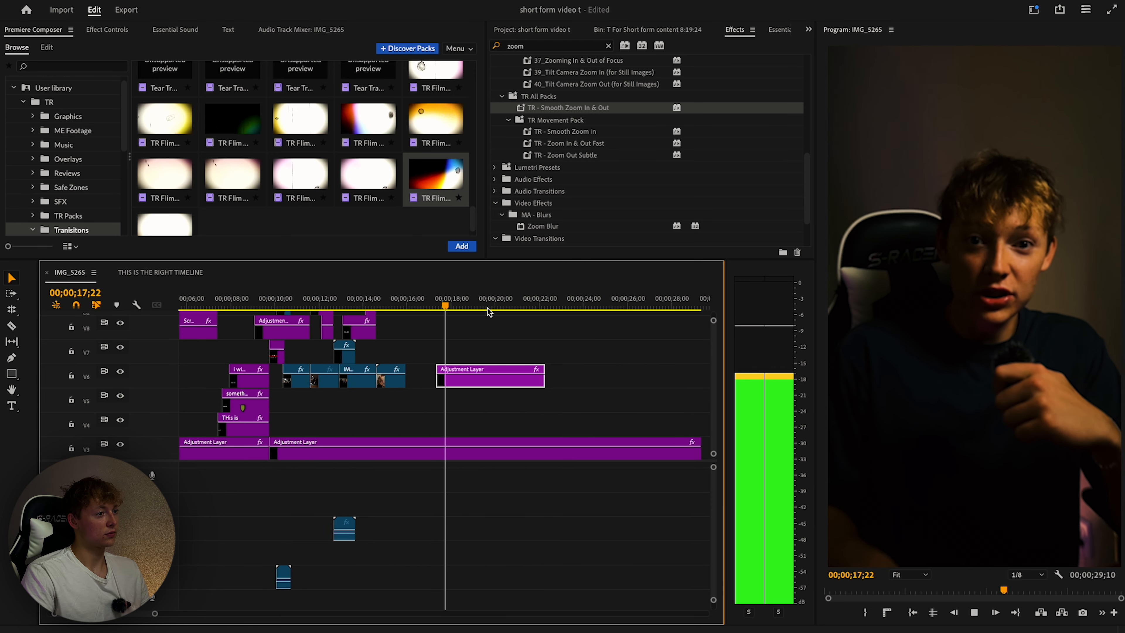
{"action": "left_click", "coordinate": [400, 307]}
{"action": "key", "text": "space"}
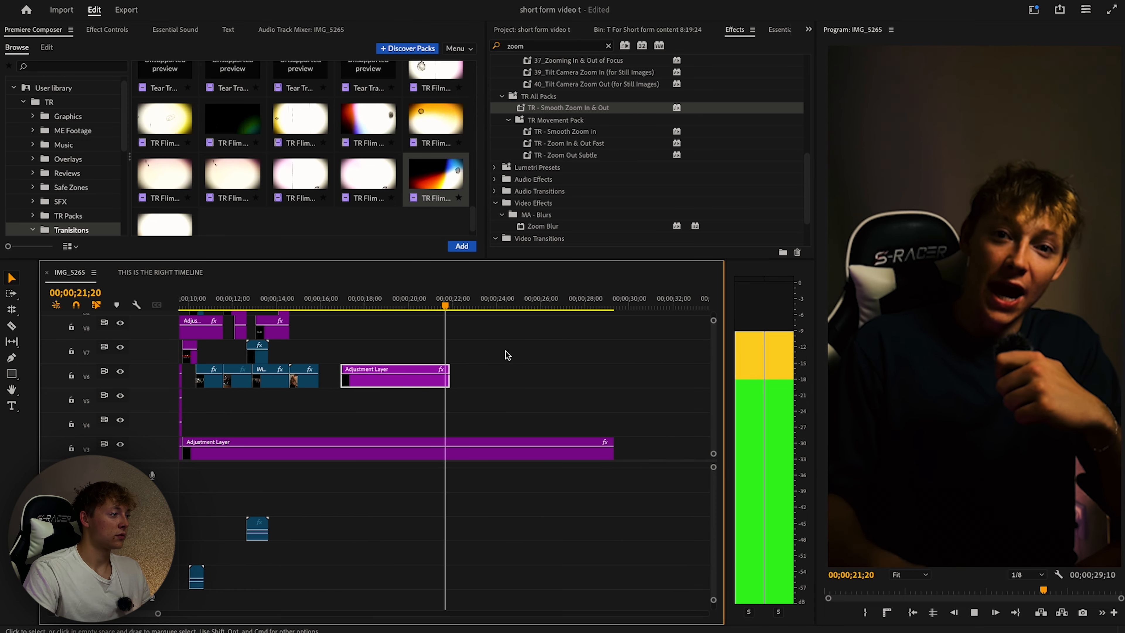
{"action": "scroll", "coordinate": [533, 383], "scroll_direction": "down", "scroll_amount": 5}
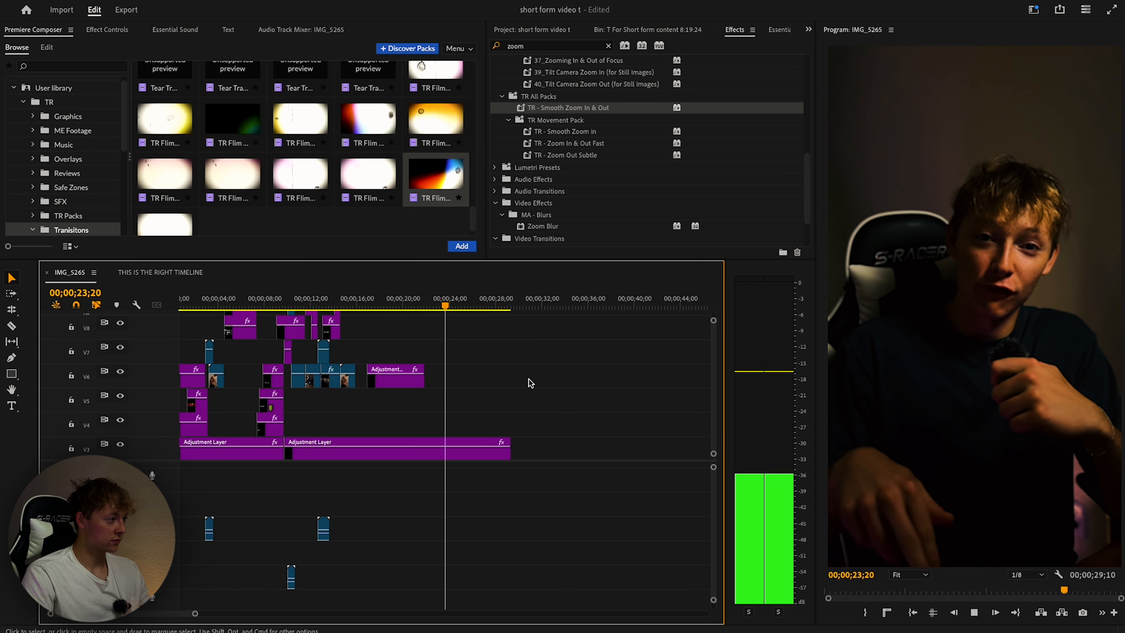
{"action": "scroll", "coordinate": [523, 385], "scroll_direction": "down", "scroll_amount": 3}
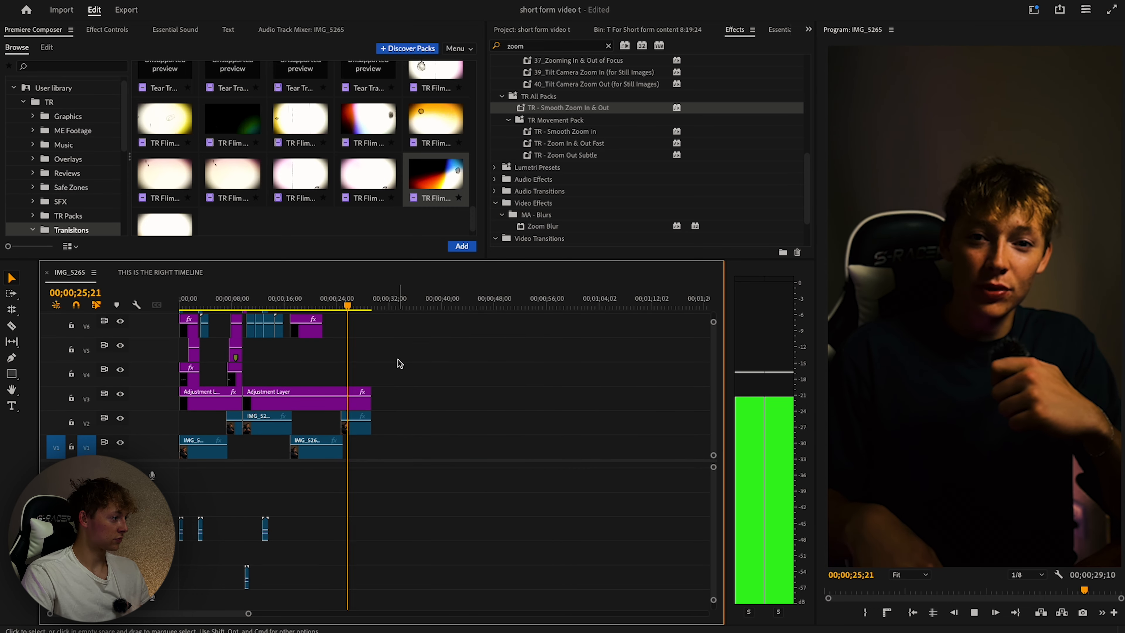
{"action": "key", "text": "space"}
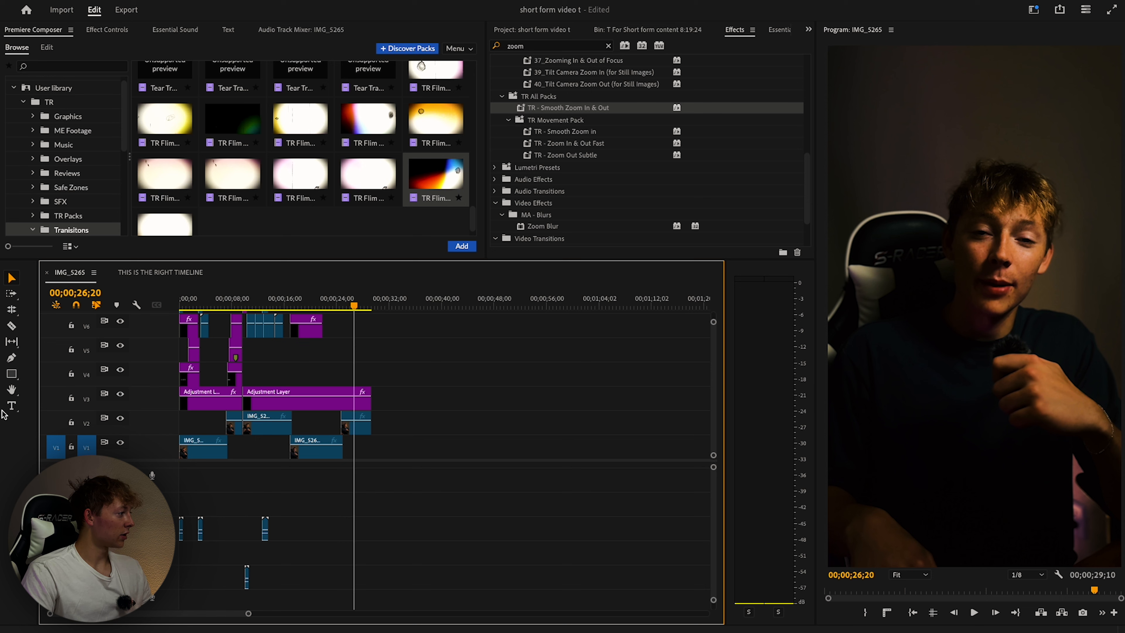
Add a 'Ready' title over the speaker at 27;22.
{"action": "left_click", "coordinate": [14, 408]}
{"action": "left_click", "coordinate": [907, 285]}
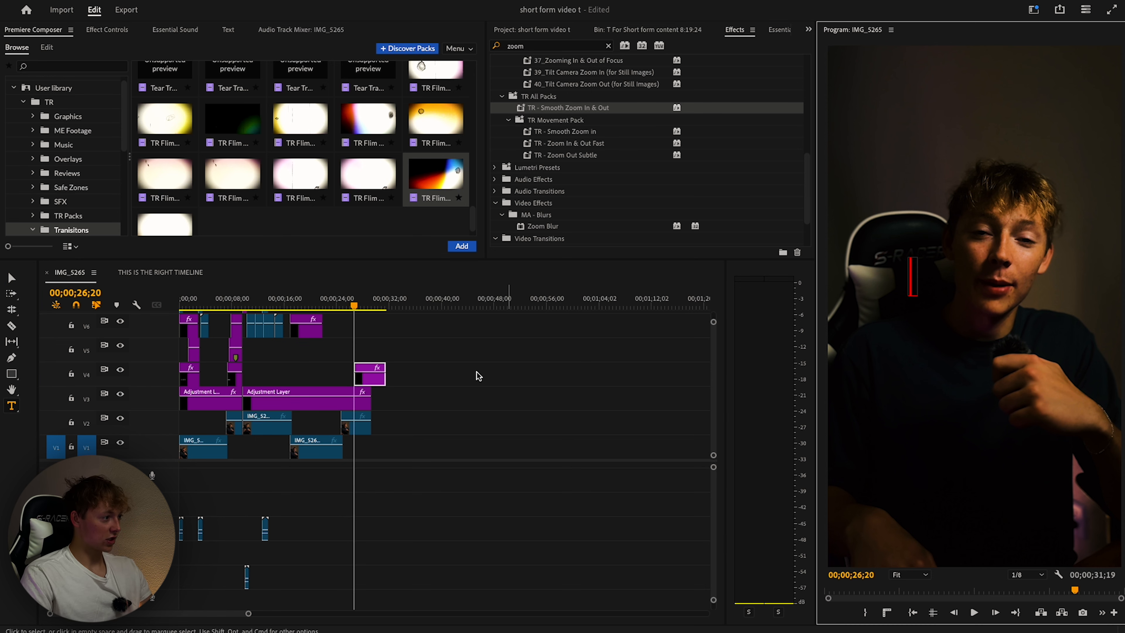
{"action": "left_click", "coordinate": [348, 304]}
{"action": "key", "text": "space"}
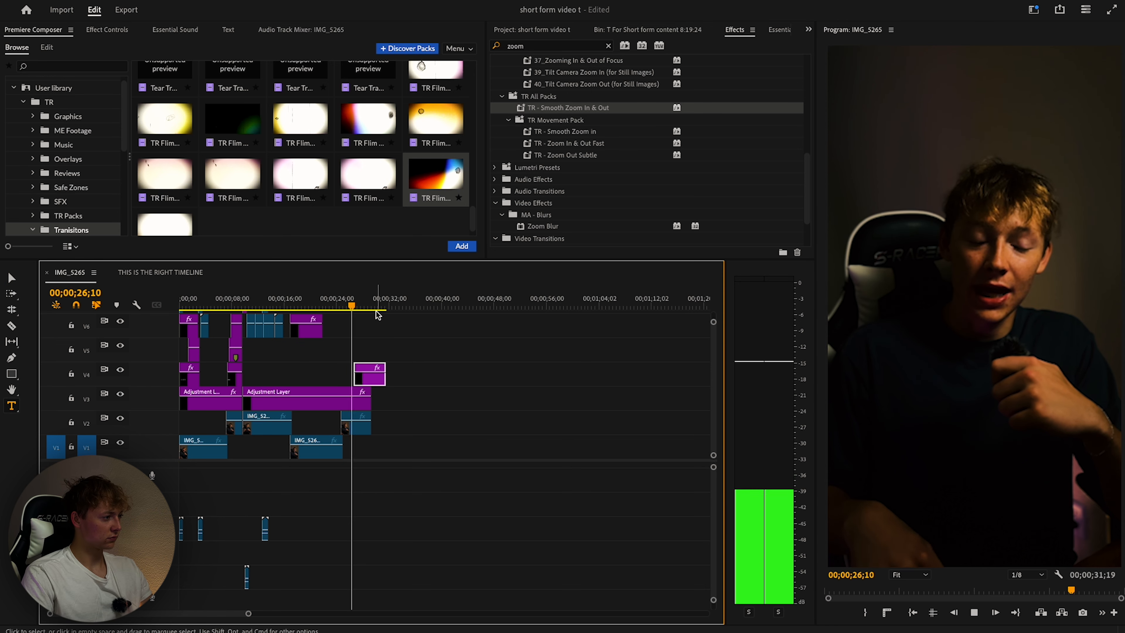
{"action": "left_click", "coordinate": [914, 273]}
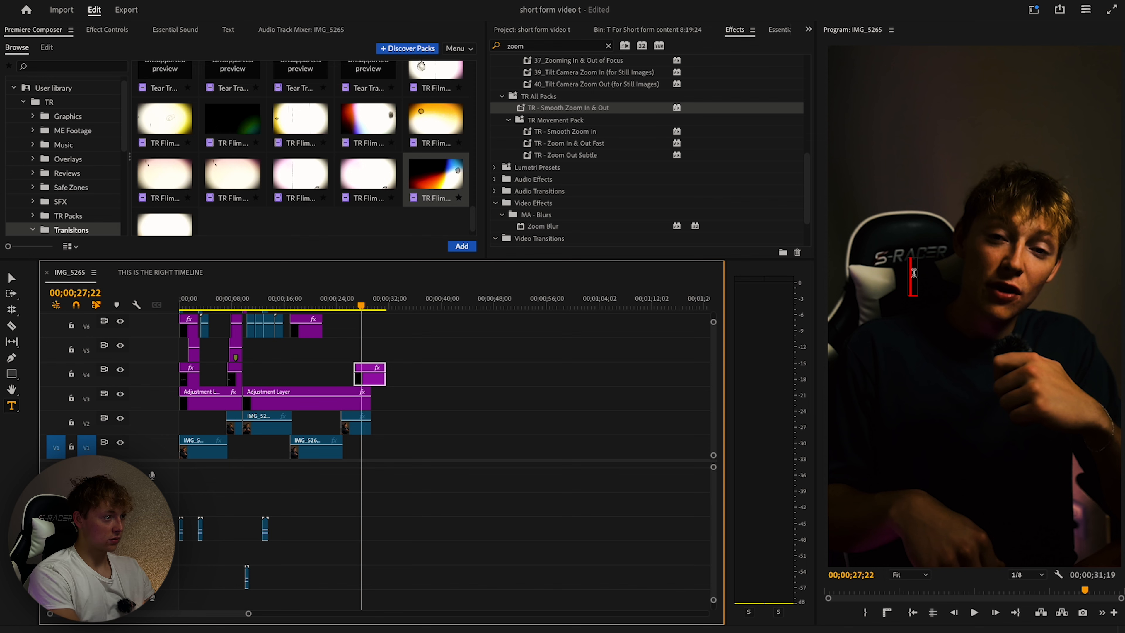
{"action": "type", "text": "Ready"}
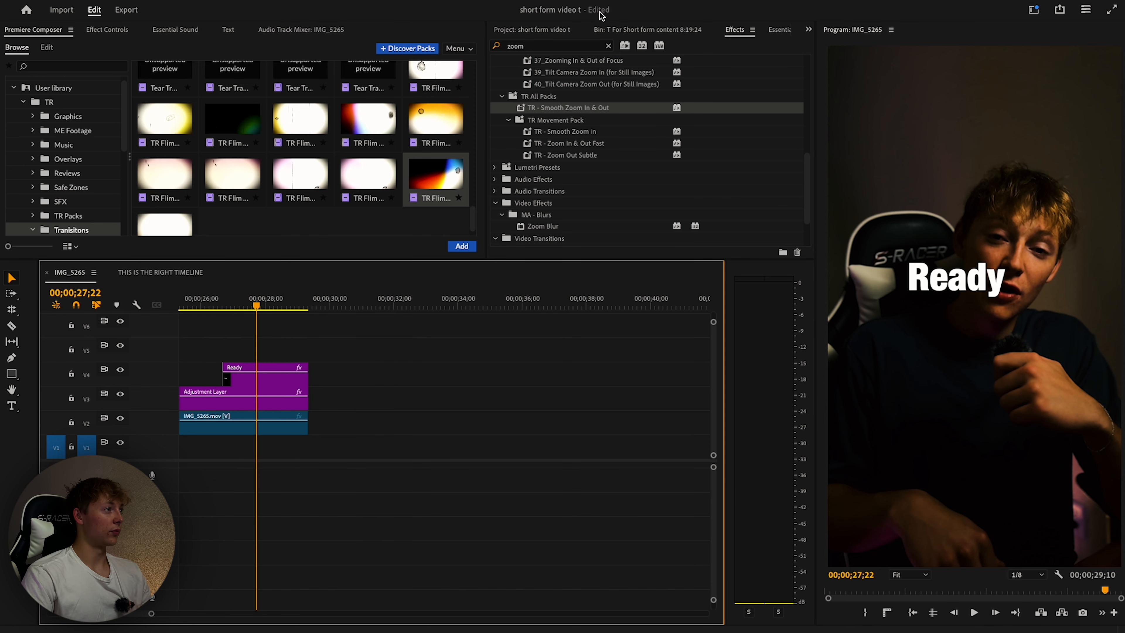
{"action": "left_click", "coordinate": [647, 29]}
Apply TR - Slide in Up & Down Out to the Ready title.
{"action": "left_click", "coordinate": [739, 30]}
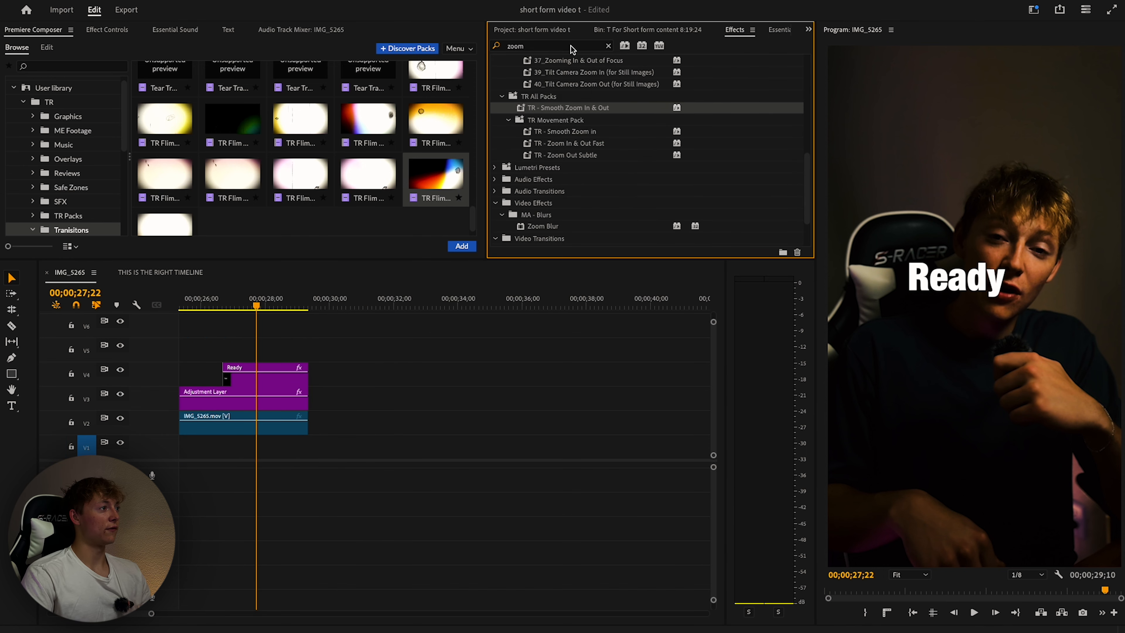
{"action": "type", "text": "slid"}
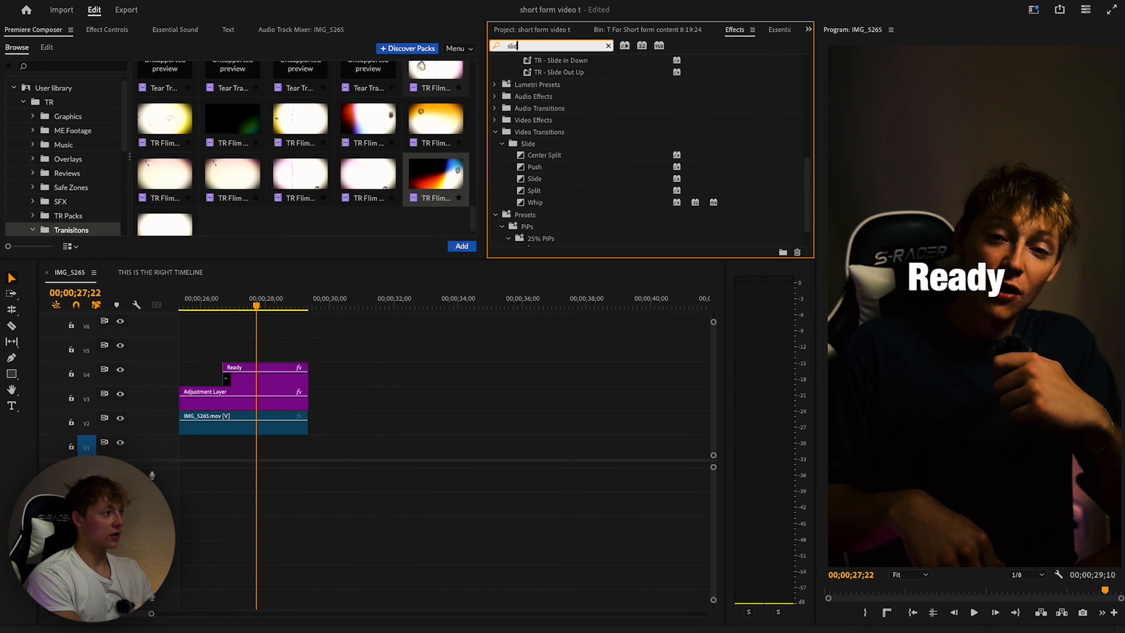
{"action": "type", "text": "e"}
{"action": "scroll", "coordinate": [595, 155], "scroll_direction": "up", "scroll_amount": 5}
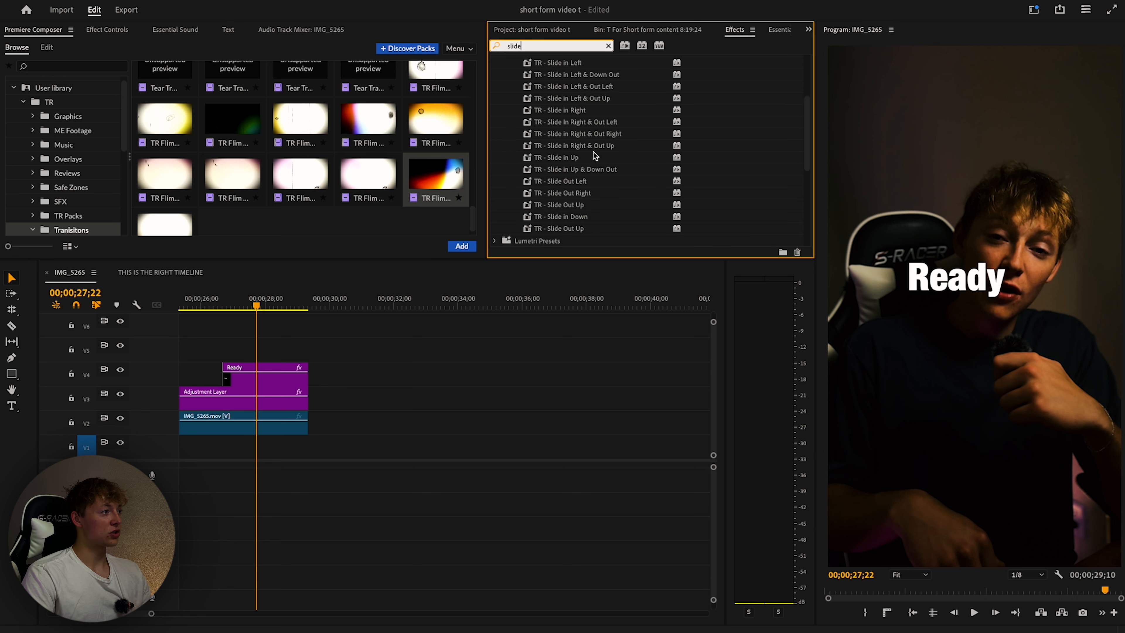
{"action": "left_click_drag", "start_coordinate": [582, 174], "coordinate": [326, 344]}
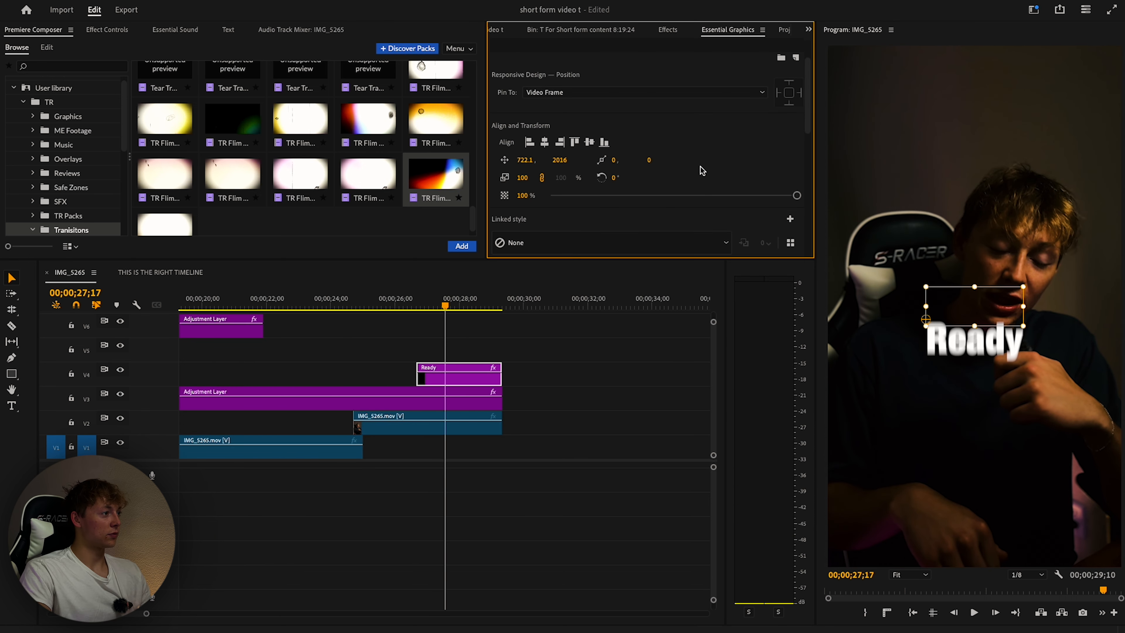
Preview the Ready animation and enlarge the title to about double size.
{"action": "key", "text": "space"}
{"action": "key", "text": "space"}
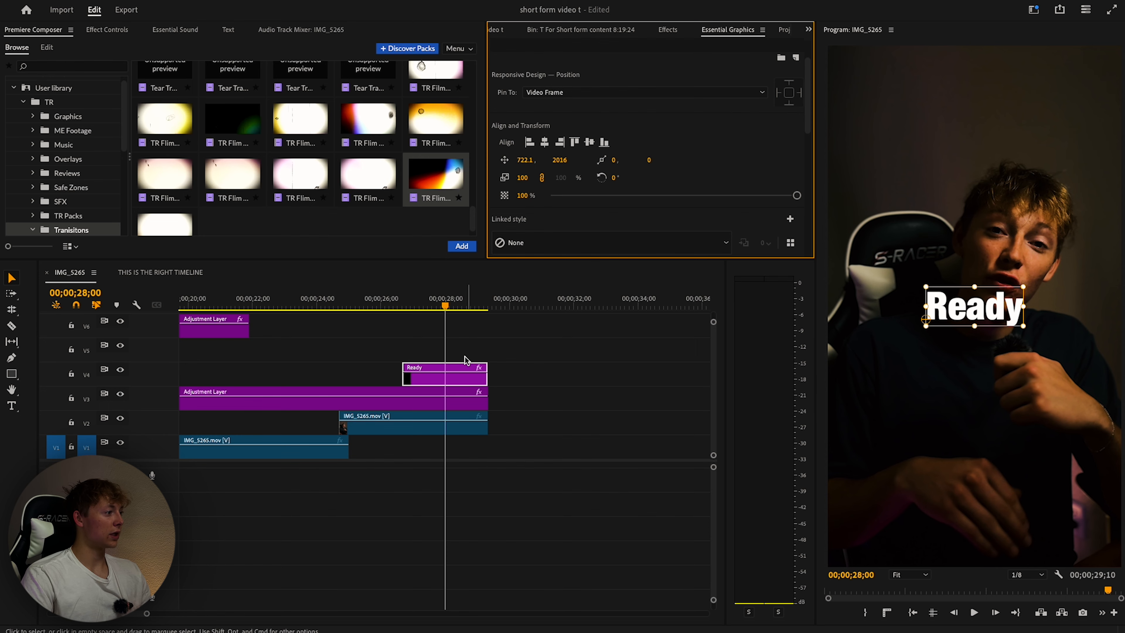
{"action": "scroll", "coordinate": [466, 357], "scroll_direction": "up", "scroll_amount": 3}
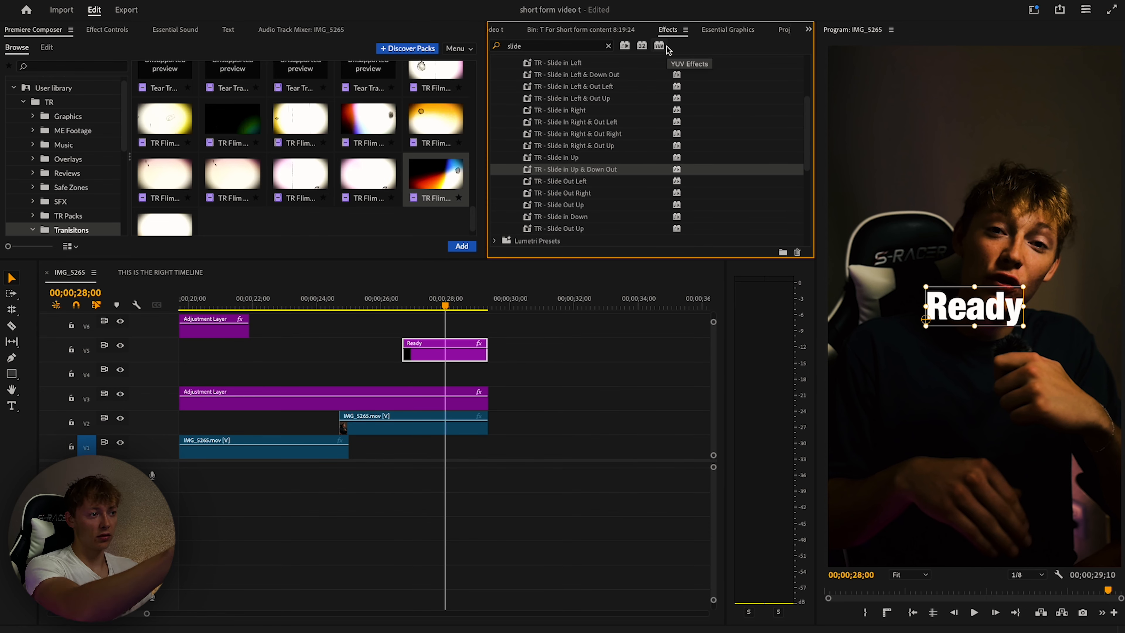
{"action": "mouse_move", "coordinate": [1023, 326]}
{"action": "left_mouse_down"}
{"action": "mouse_move", "coordinate": [1124, 333]}
{"action": "mouse_move", "coordinate": [1004, 330]}
{"action": "left_mouse_up"}
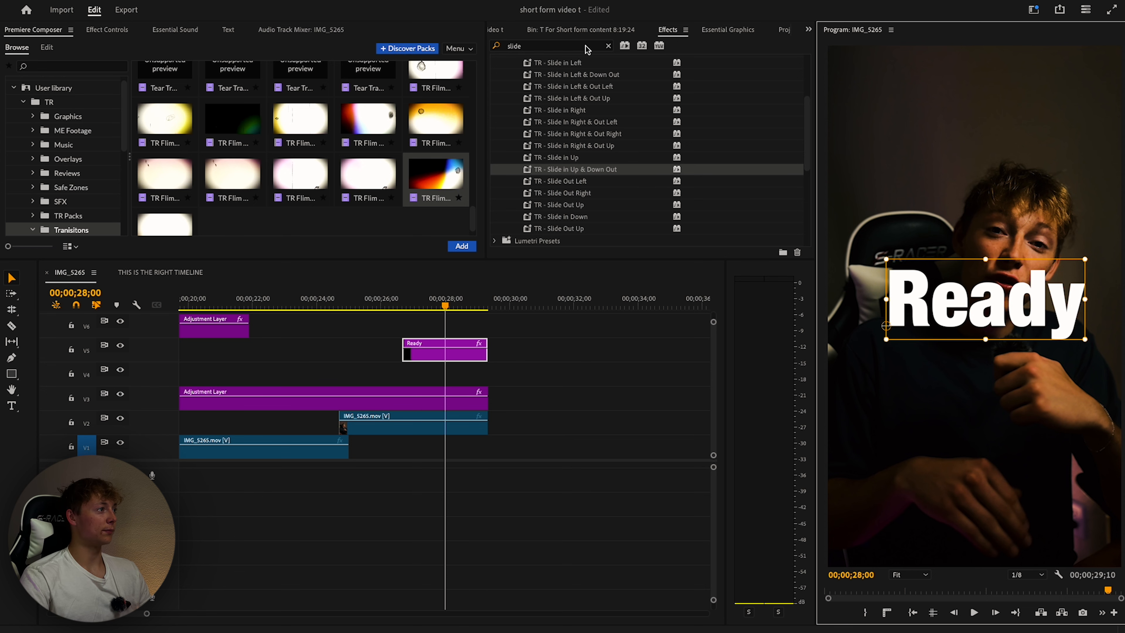
Centre the Ready title horizontally and vertically, then select it to check its shadow.
{"action": "left_click", "coordinate": [496, 31]}
{"action": "left_click", "coordinate": [785, 29]}
{"action": "left_click", "coordinate": [546, 107]}
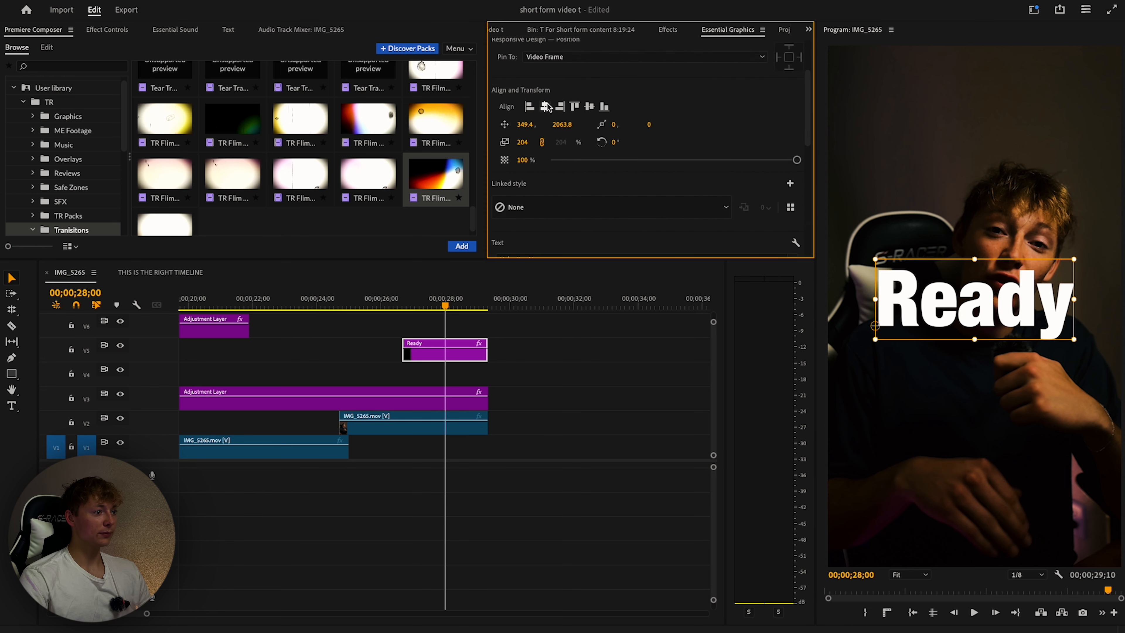
{"action": "left_click", "coordinate": [589, 106]}
{"action": "left_click", "coordinate": [674, 30]}
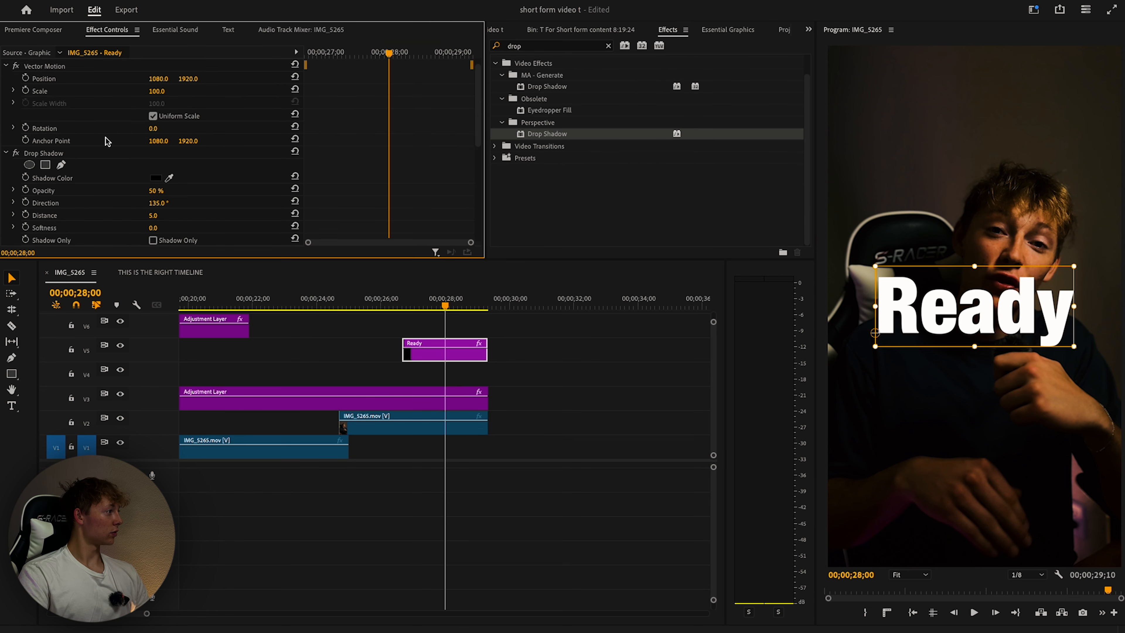
{"action": "scroll", "coordinate": [150, 180], "scroll_direction": "down", "scroll_amount": 1}
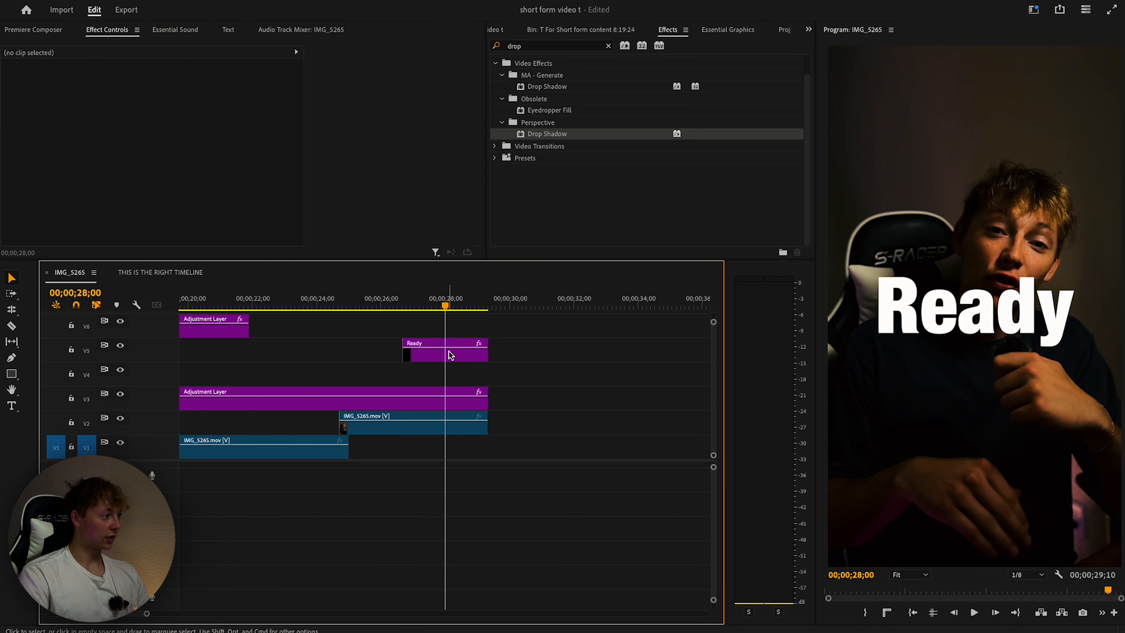
{"action": "left_click", "coordinate": [449, 352]}
Create a new Adjustment Layer from the project bin, accepting its default settings.
{"action": "left_click", "coordinate": [595, 31]}
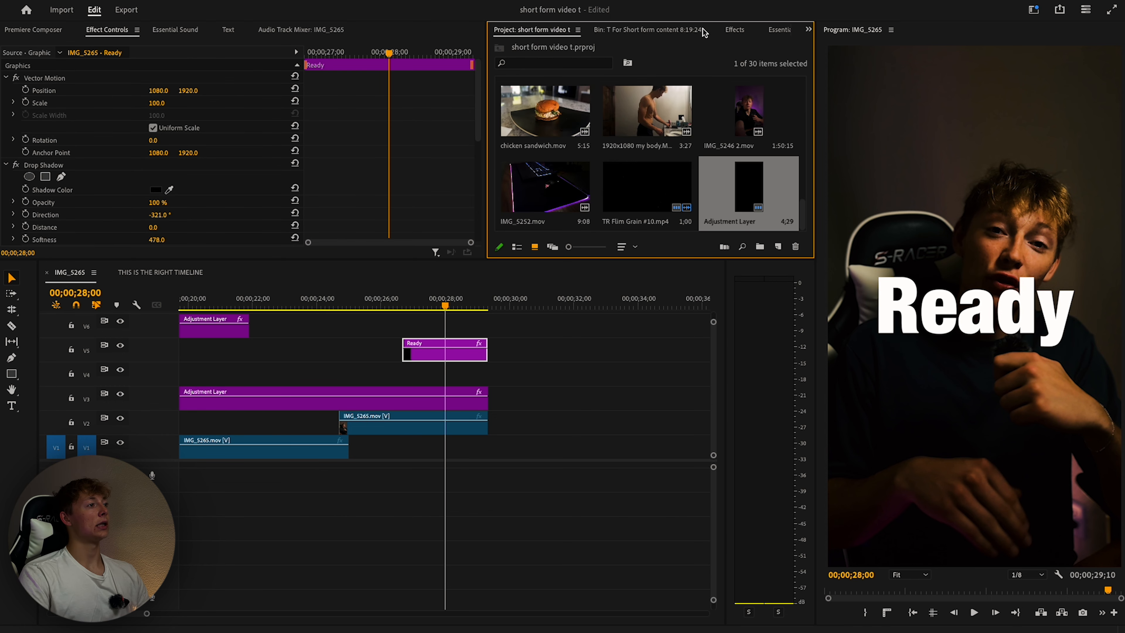
{"action": "left_click", "coordinate": [777, 246]}
{"action": "left_click", "coordinate": [797, 301]}
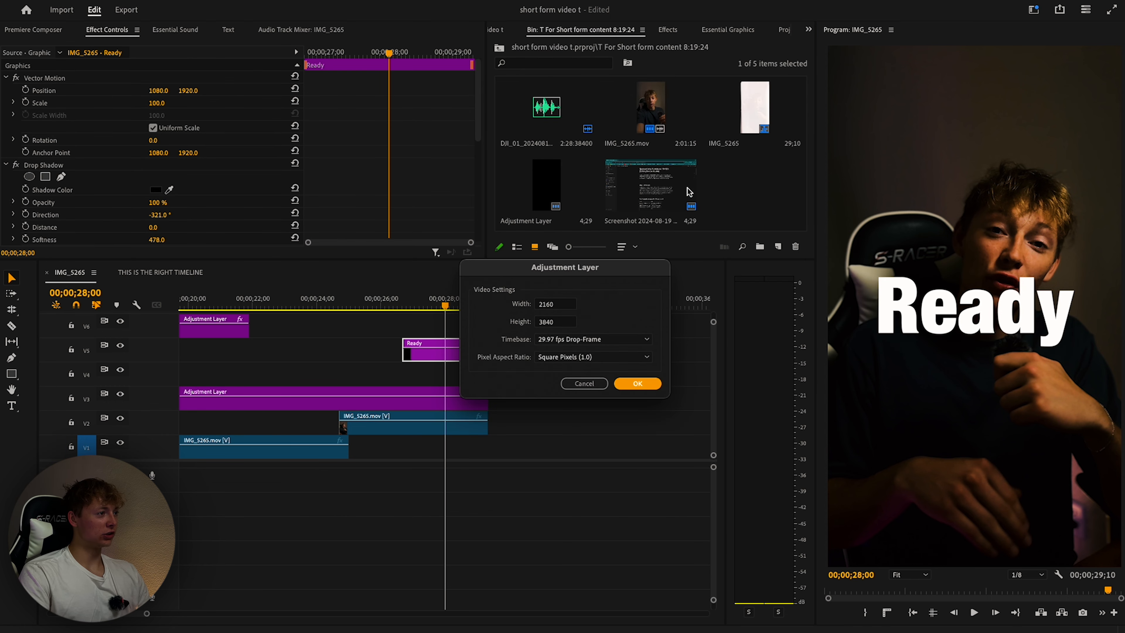
{"action": "left_click", "coordinate": [636, 383]}
Apply Gaussian Blur to the adjustment layer and raise Blurriness to about 202.
{"action": "key", "text": "shift+7"}
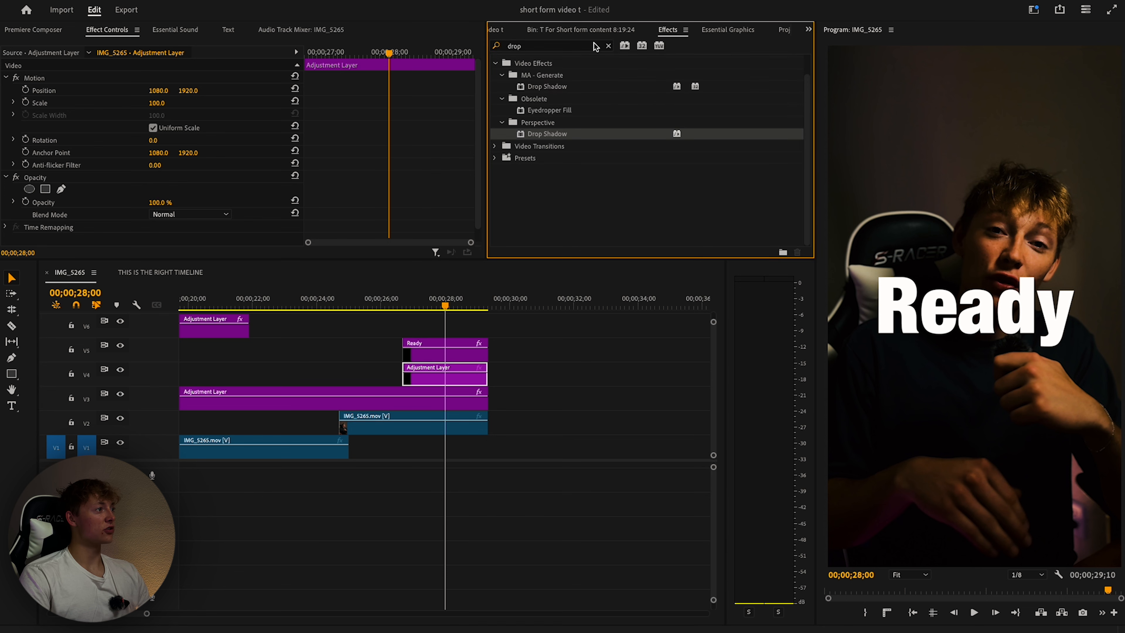
{"action": "type", "text": "blur"}
{"action": "left_click_drag", "start_coordinate": [547, 107], "coordinate": [461, 328]}
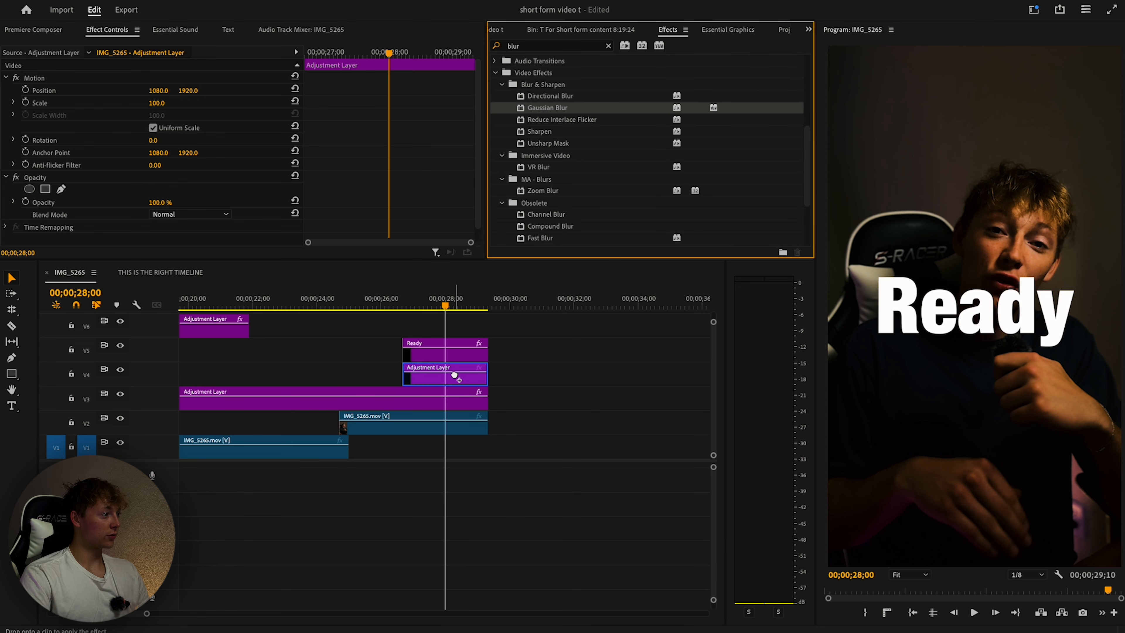
{"action": "scroll", "coordinate": [135, 143], "scroll_direction": "down", "scroll_amount": 3}
{"action": "left_click_drag", "start_coordinate": [158, 190], "coordinate": [272, 190]}
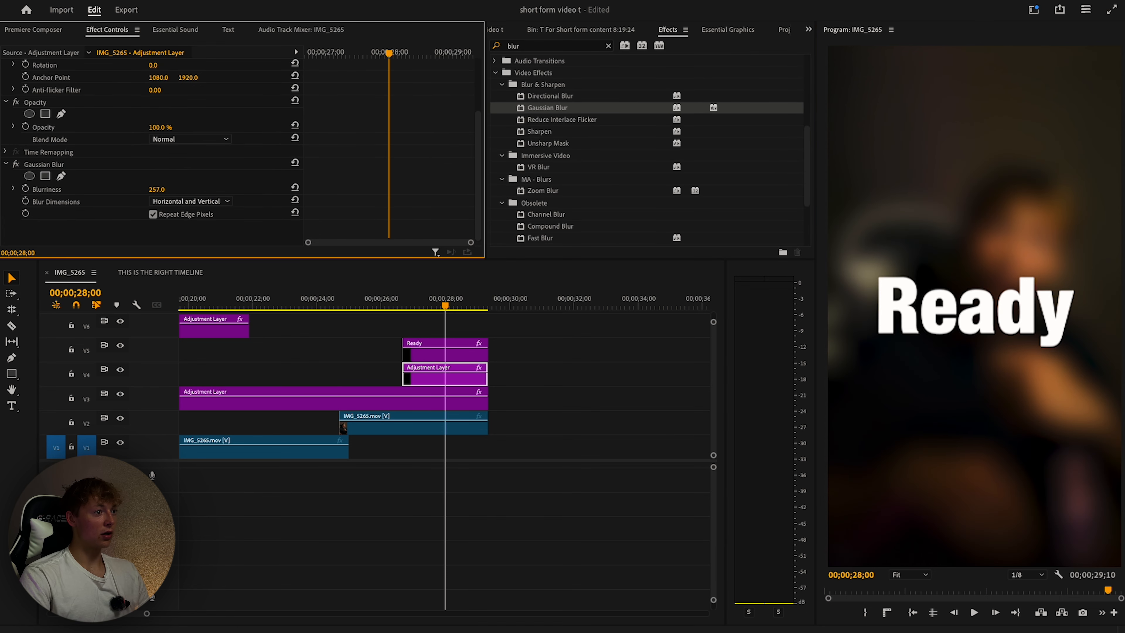
{"action": "left_click", "coordinate": [444, 305]}
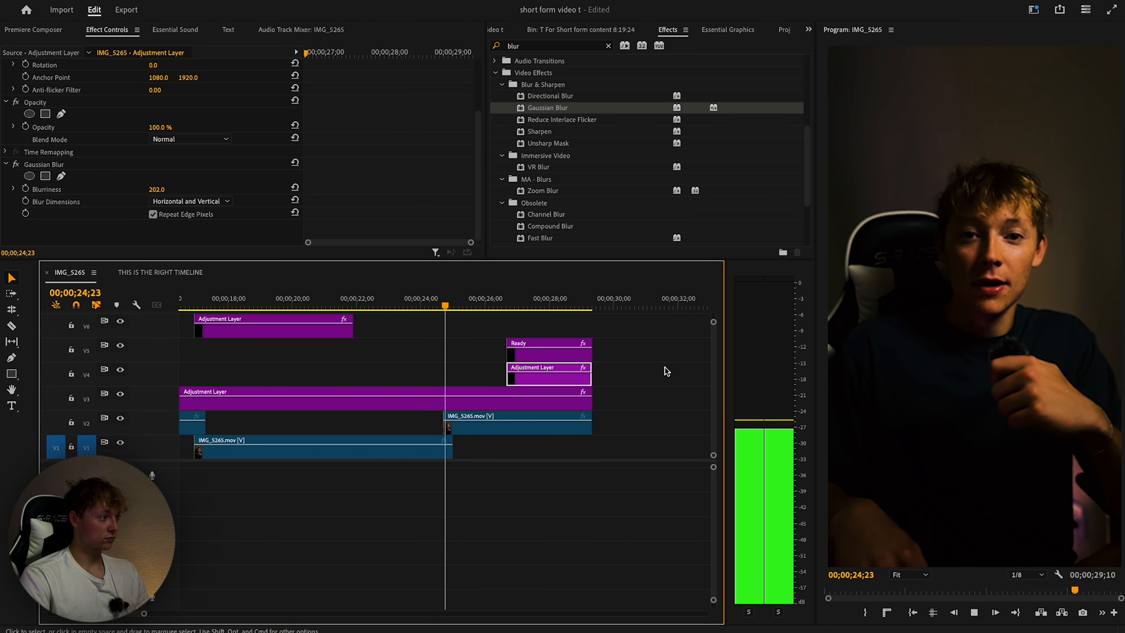
{"action": "left_click", "coordinate": [638, 372]}
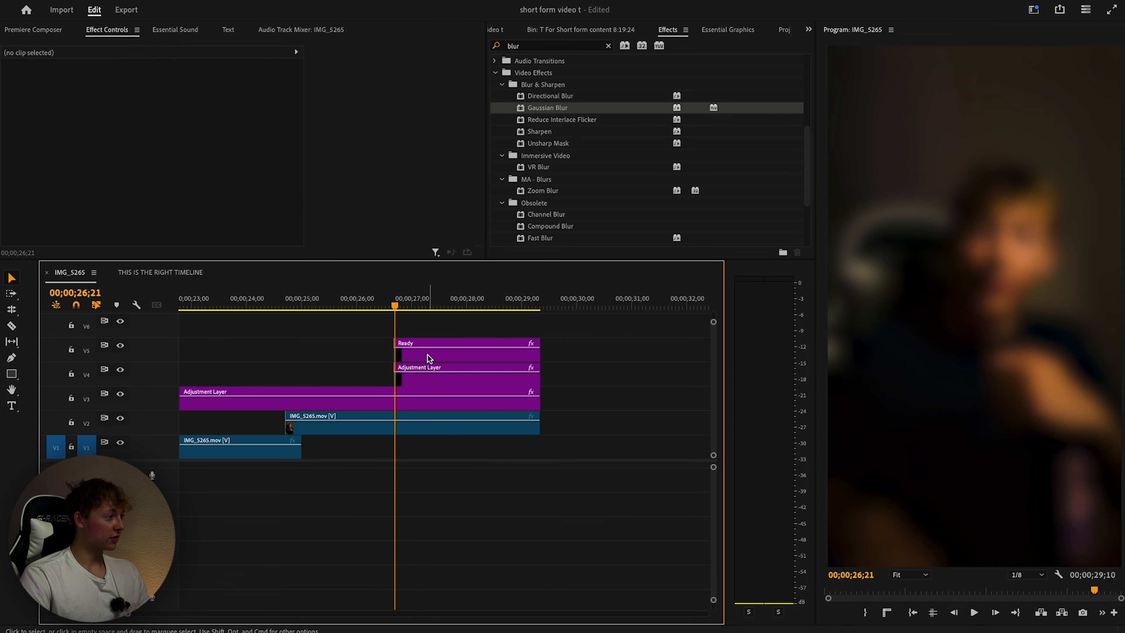
Shift the Ready title about 13 frames earlier and select the blur adjustment layer on V4.
{"action": "left_click_drag", "start_coordinate": [427, 356], "coordinate": [405, 353]}
{"action": "left_click_drag", "start_coordinate": [367, 307], "coordinate": [389, 307]}
{"action": "left_click", "coordinate": [406, 379]}
Enable Opacity keyframing on the blur layer and preview the blur under the title.
{"action": "scroll", "coordinate": [175, 162], "scroll_direction": "down", "scroll_amount": 3}
{"action": "scroll", "coordinate": [174, 163], "scroll_direction": "down", "scroll_amount": 2}
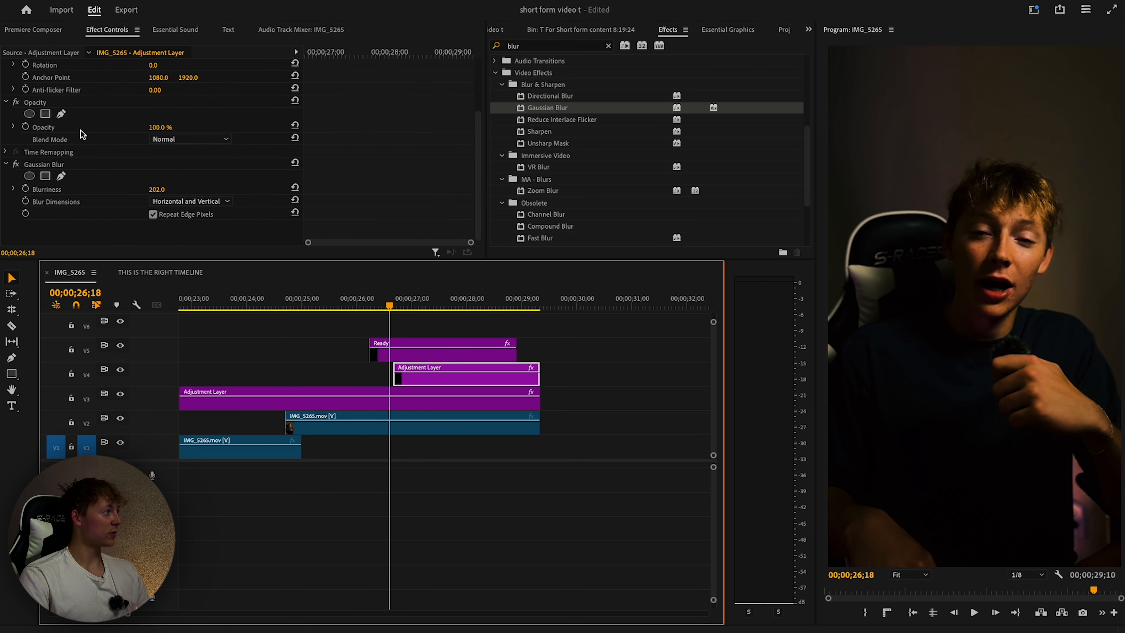
{"action": "left_click", "coordinate": [25, 126]}
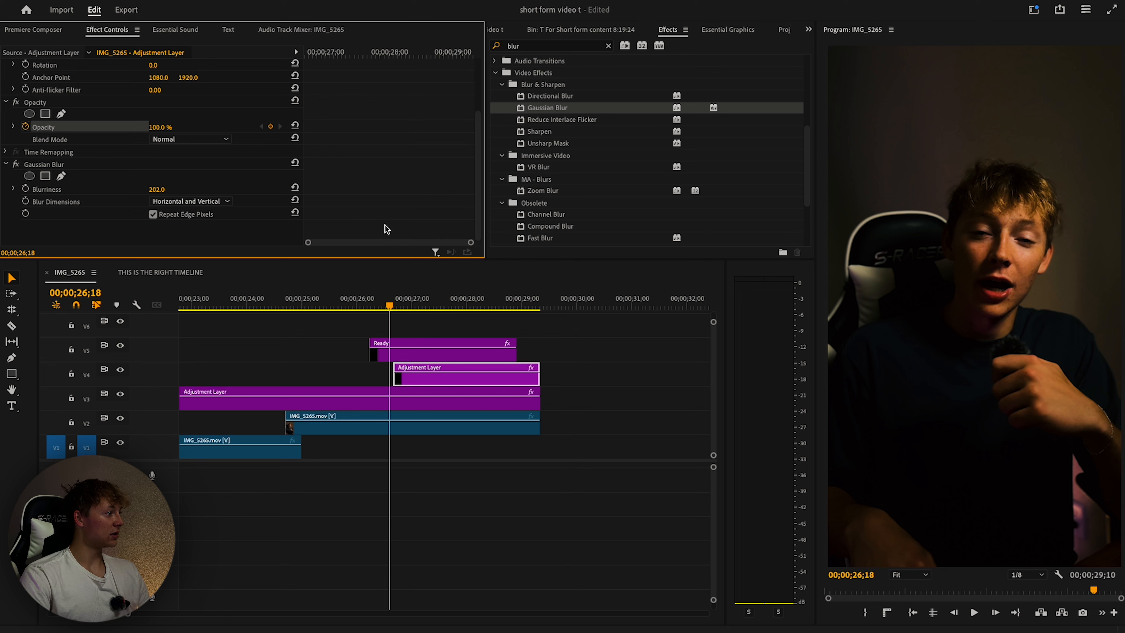
{"action": "left_click_drag", "start_coordinate": [389, 305], "coordinate": [415, 308]}
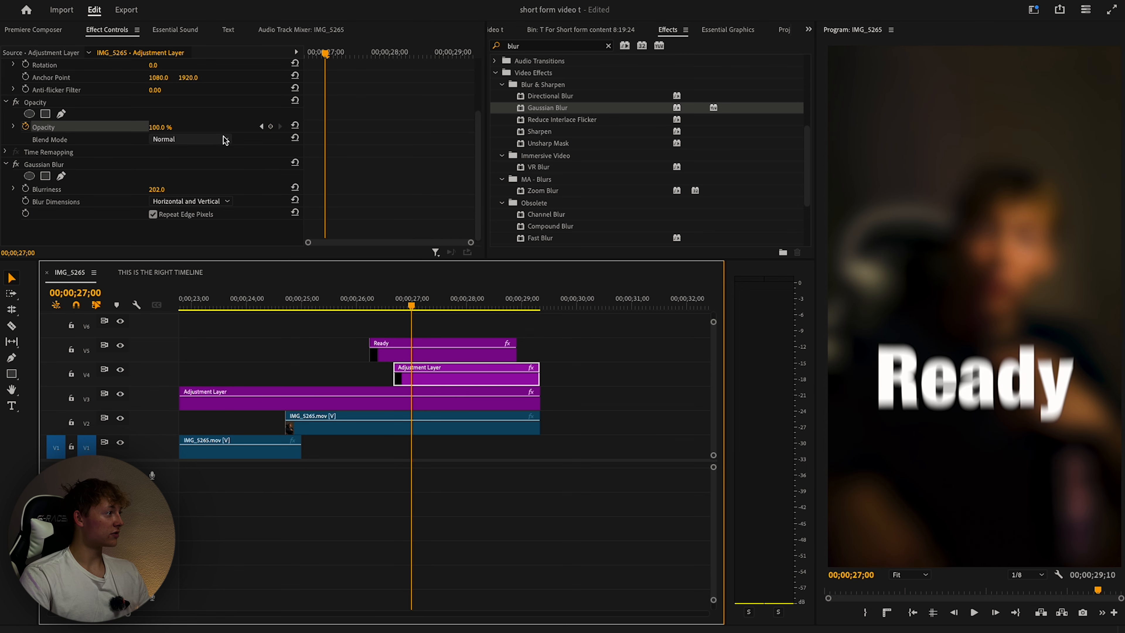
{"action": "left_click", "coordinate": [261, 126]}
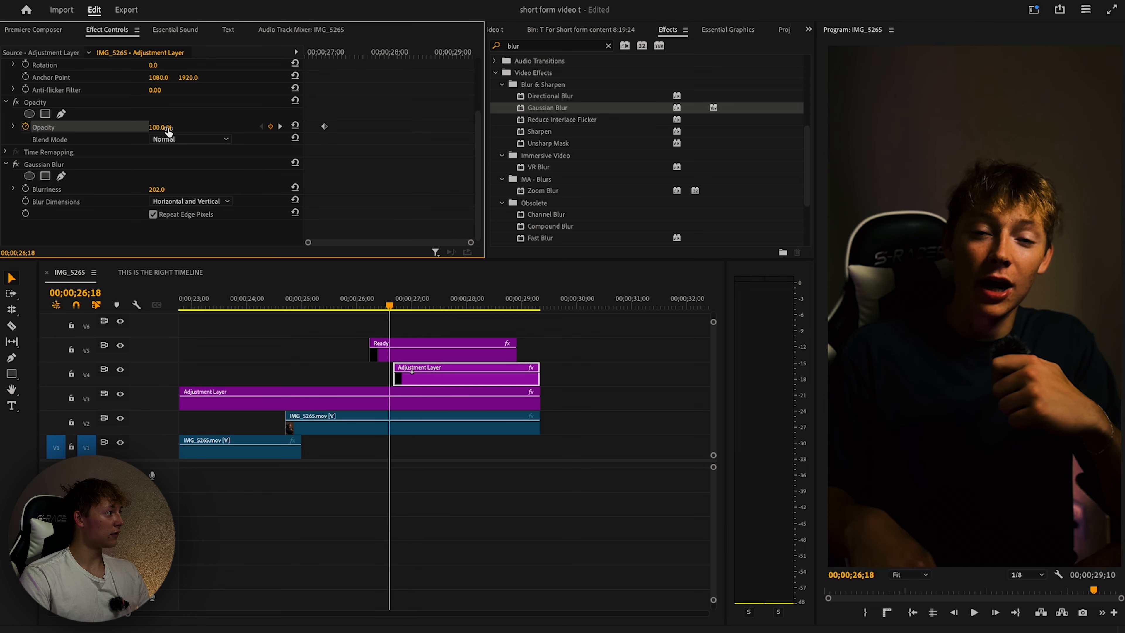
{"action": "left_click", "coordinate": [371, 306]}
{"action": "key", "text": "space"}
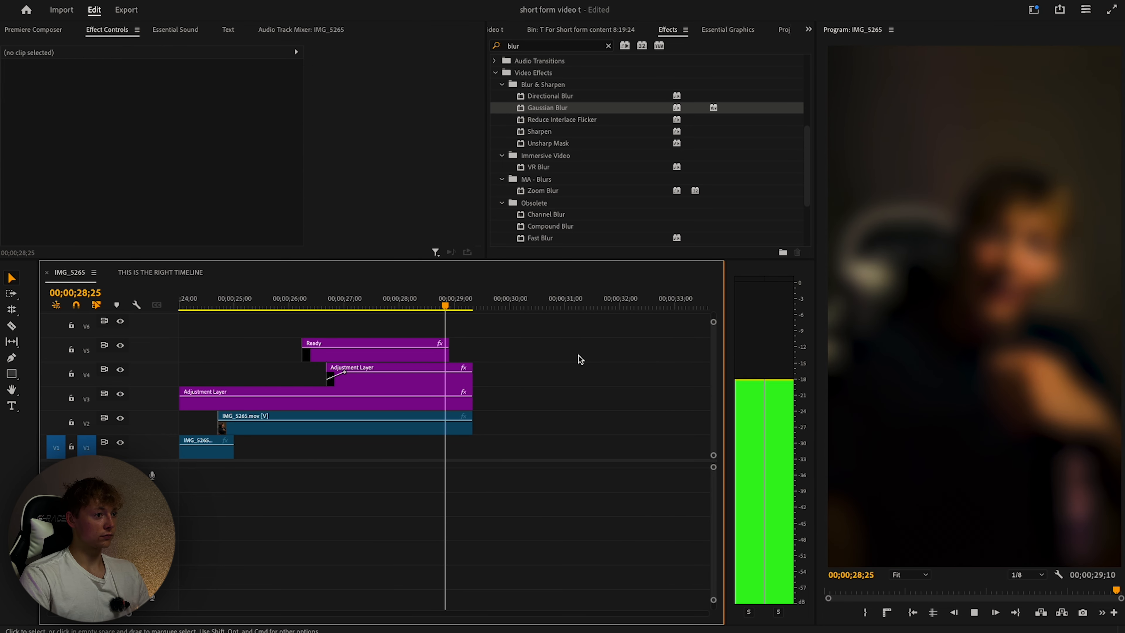
{"action": "key", "text": "space"}
{"action": "scroll", "coordinate": [232, 211], "scroll_direction": "up", "scroll_amount": 3}
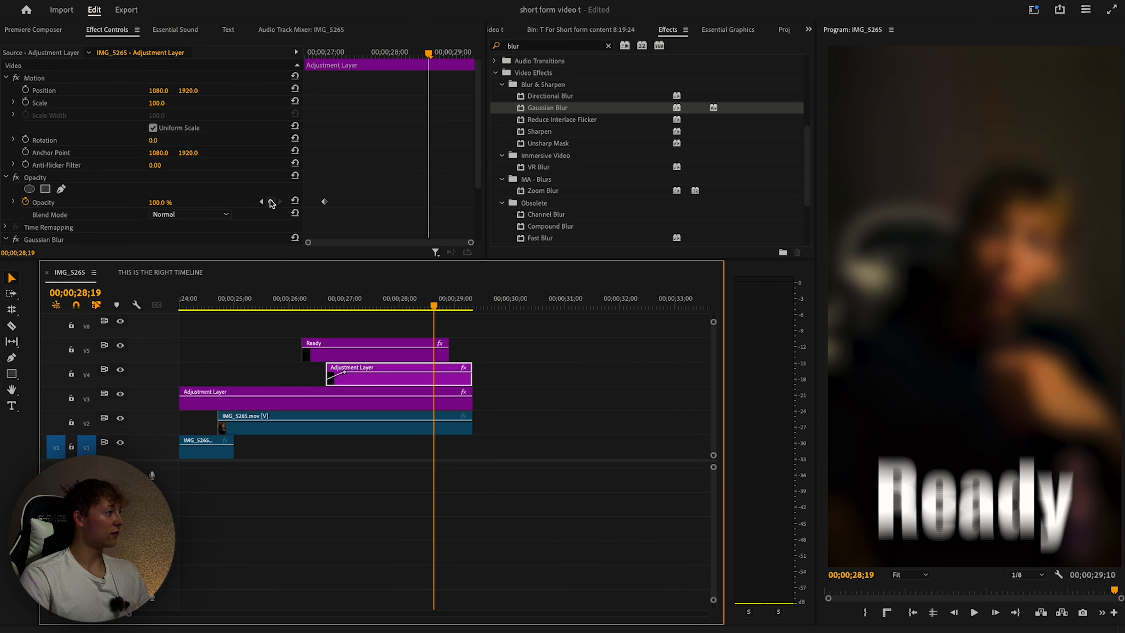
Add opacity keyframes at 28;19 and 28;28, fade the last to 0%, and nudge it earlier.
{"action": "left_click", "coordinate": [271, 202]}
{"action": "left_click_drag", "start_coordinate": [429, 54], "coordinate": [449, 54]}
{"action": "left_click", "coordinate": [271, 202]}
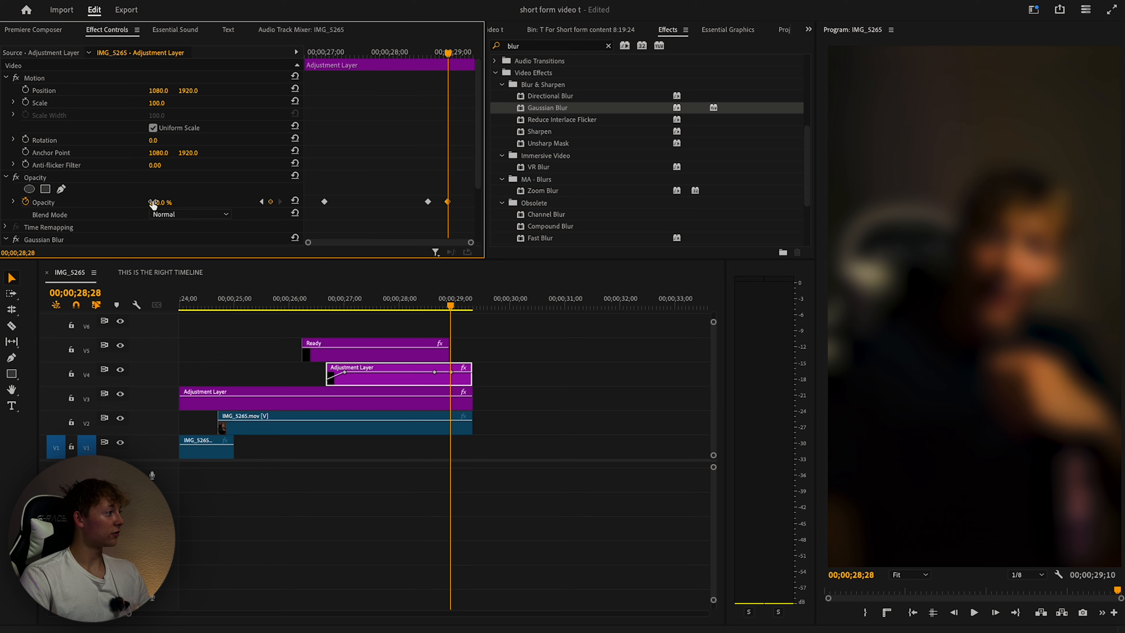
{"action": "left_click_drag", "start_coordinate": [153, 203], "coordinate": [84, 203]}
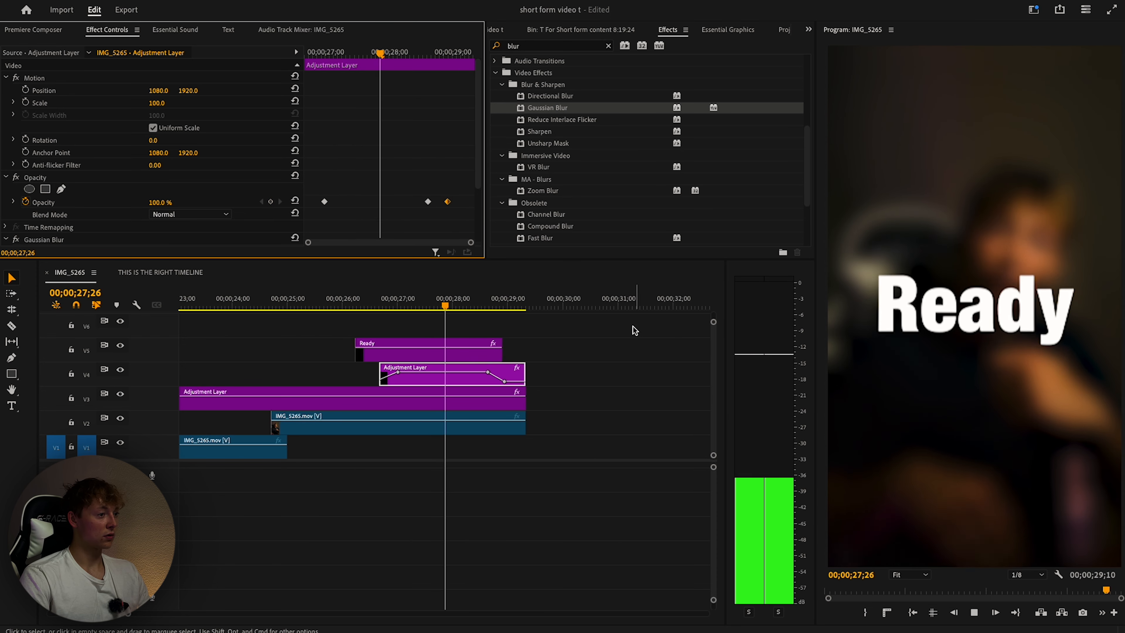
{"action": "left_click", "coordinate": [608, 331]}
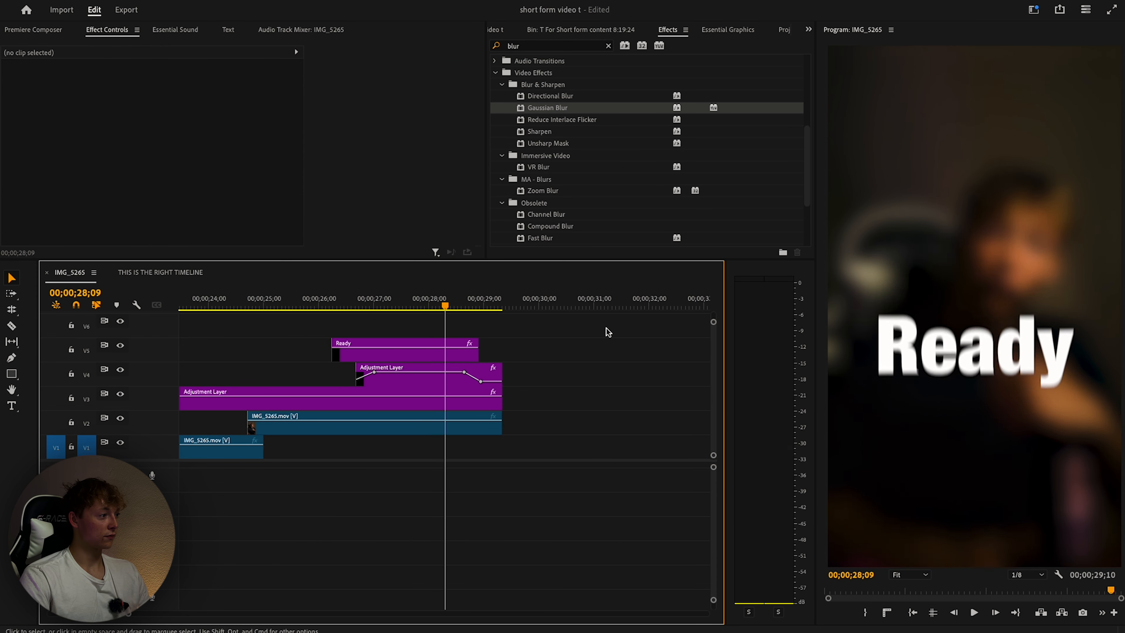
{"action": "mouse_move", "coordinate": [466, 376]}
{"action": "left_mouse_down"}
{"action": "mouse_move", "coordinate": [444, 372]}
{"action": "mouse_move", "coordinate": [458, 367]}
{"action": "left_mouse_up"}
{"action": "key", "text": "space"}
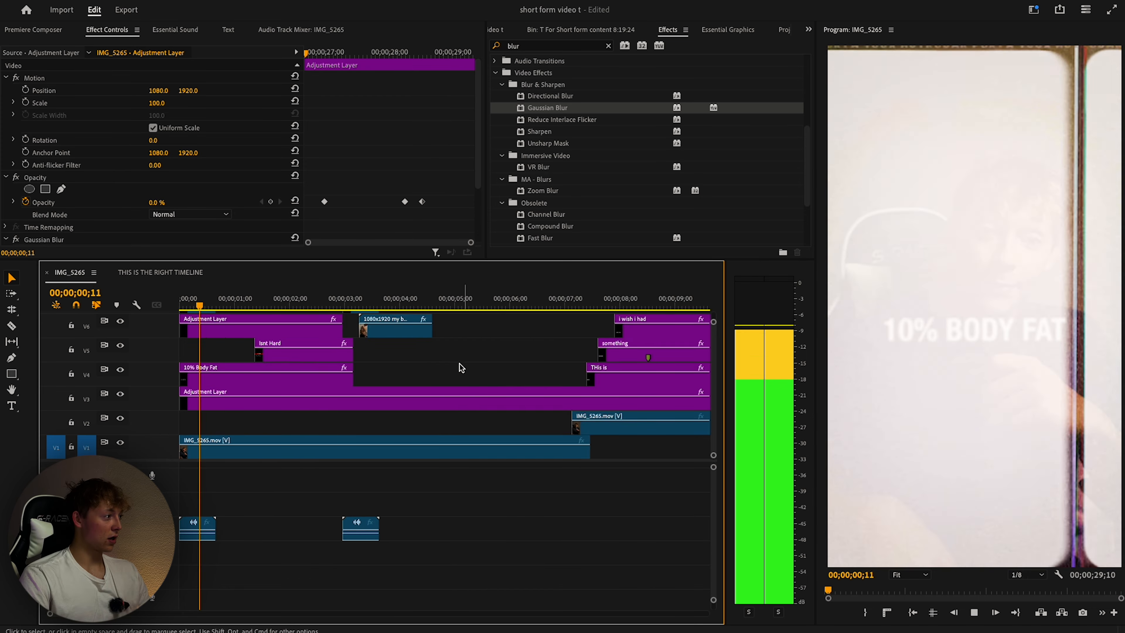
{"action": "scroll", "coordinate": [412, 377], "scroll_direction": "down", "scroll_amount": 6}
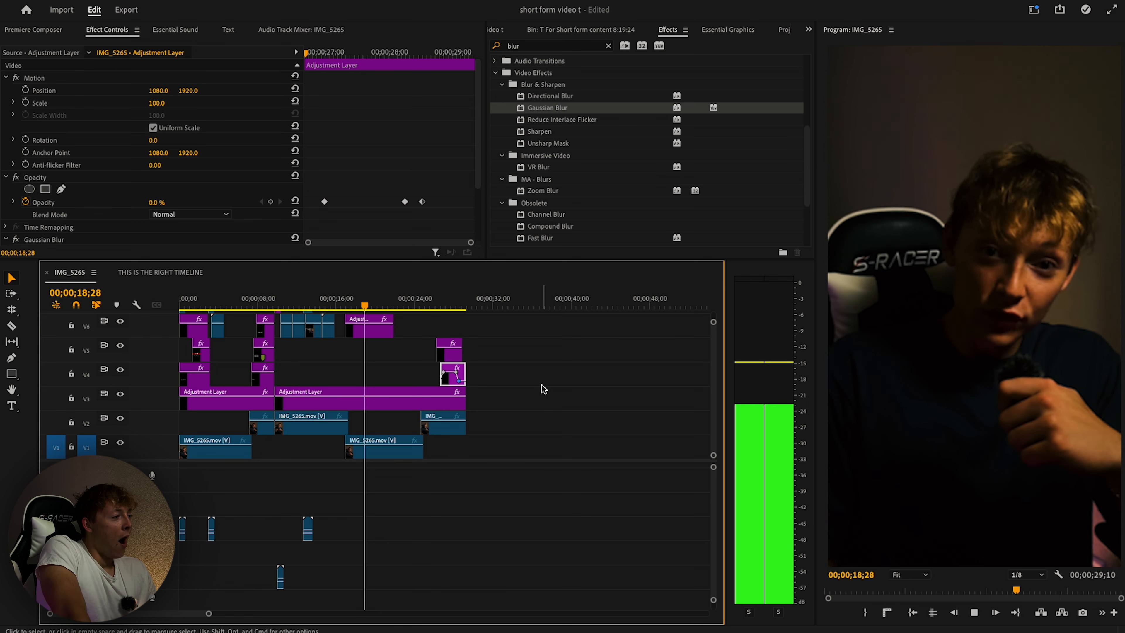
{"action": "key", "text": "minus"}
{"action": "key", "text": "minus"}
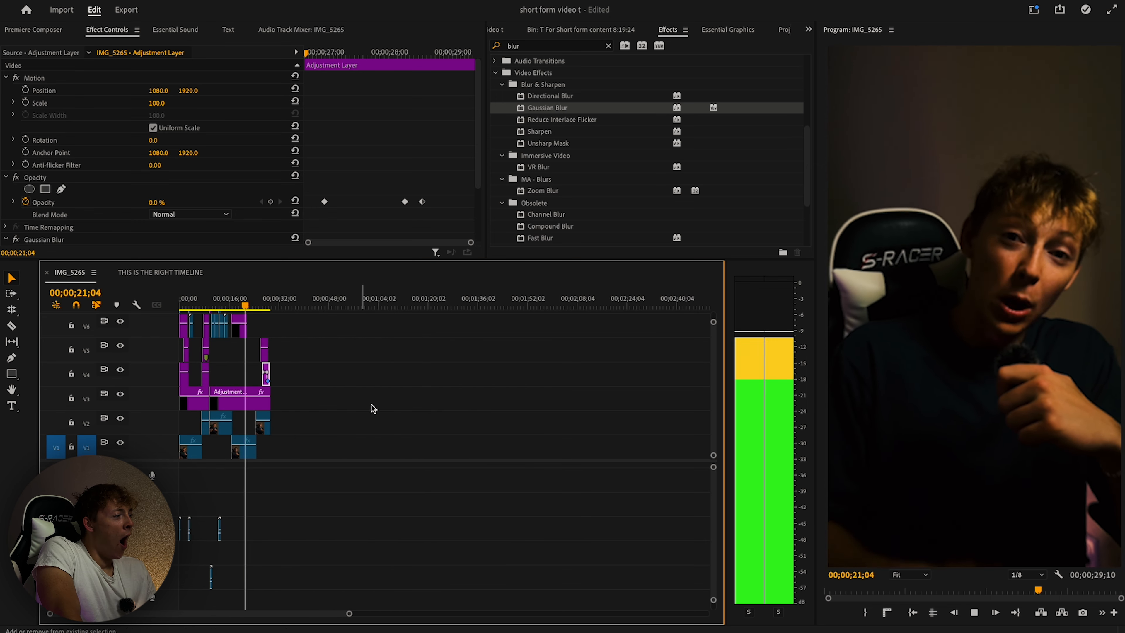
{"action": "key", "text": "space"}
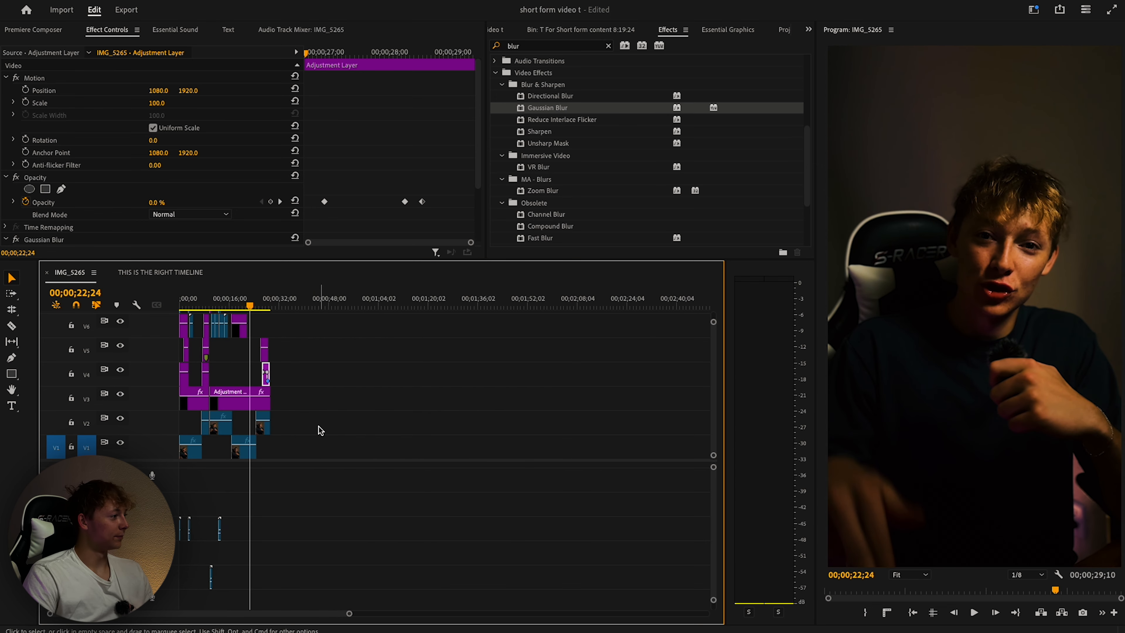
{"action": "key", "text": "Home"}
{"action": "scroll", "coordinate": [310, 399], "scroll_direction": "up", "scroll_amount": 5}
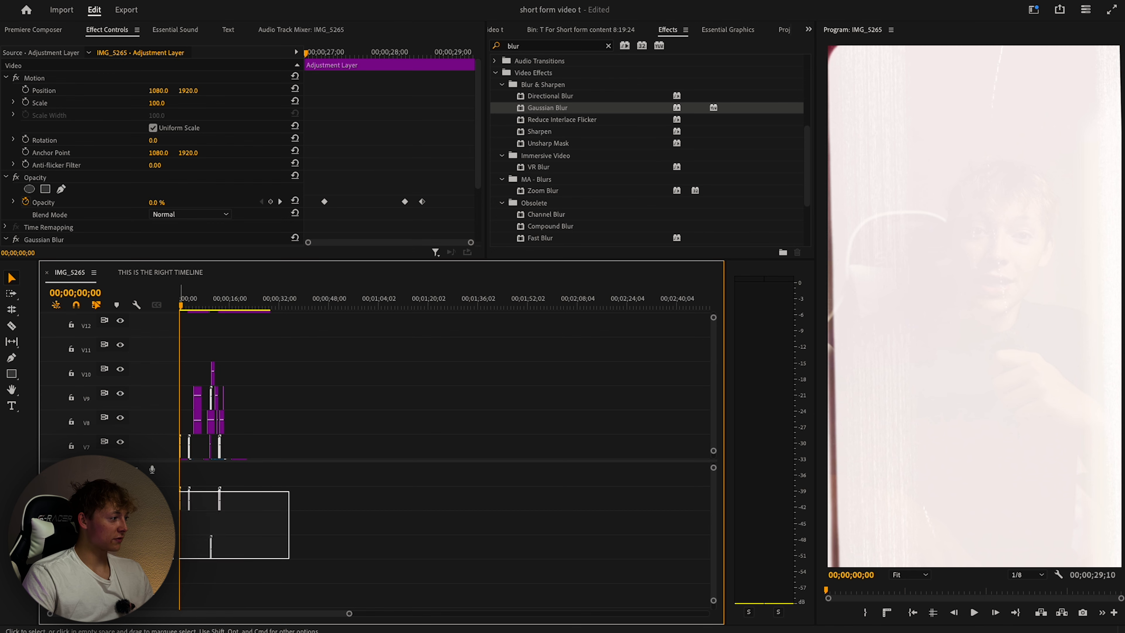
Unlink the audio from the video on the selected timeline clips.
{"action": "left_click_drag", "start_coordinate": [179, 491], "coordinate": [205, 510]}
{"action": "right_click", "coordinate": [223, 502]}
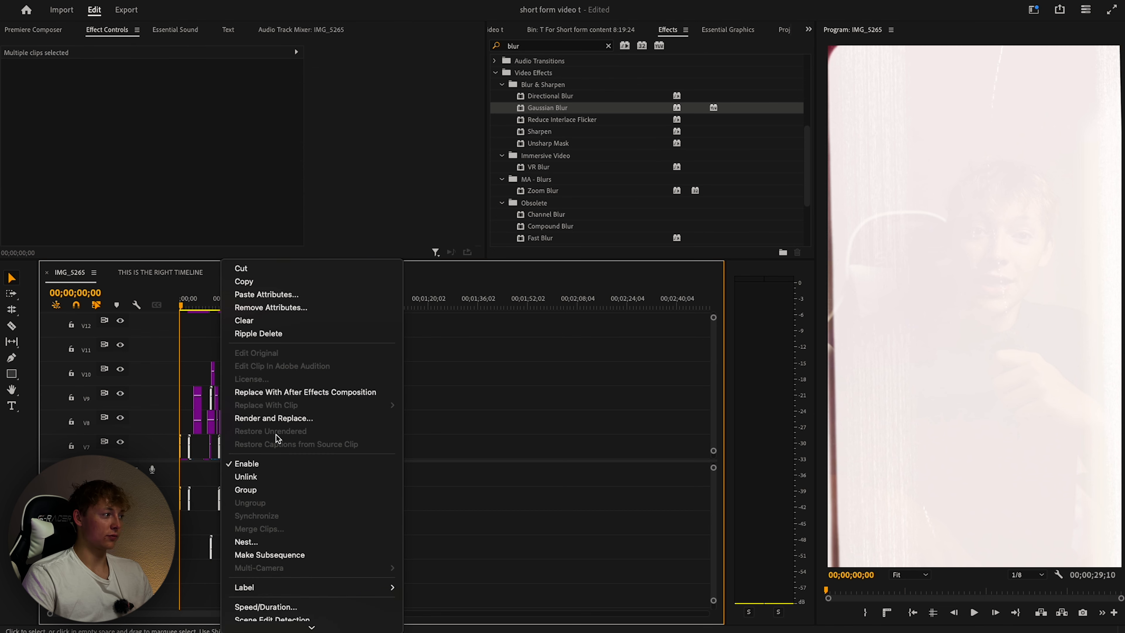
{"action": "left_click", "coordinate": [266, 478]}
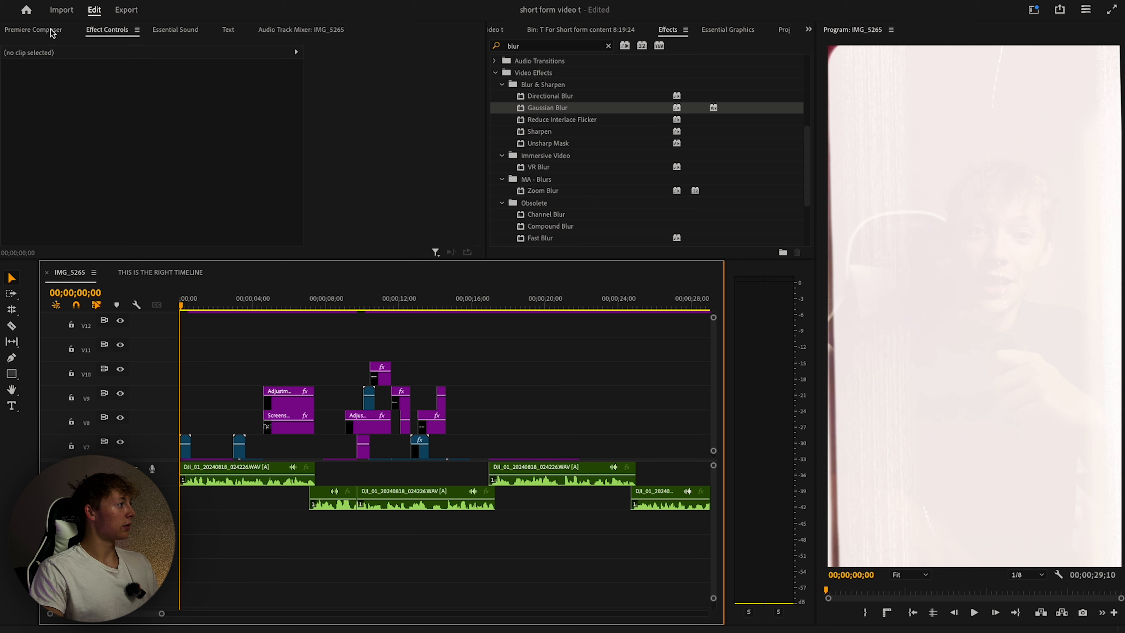
Generate captions from the transcript onto a new subtitle track via Create captions.
{"action": "left_click", "coordinate": [50, 30]}
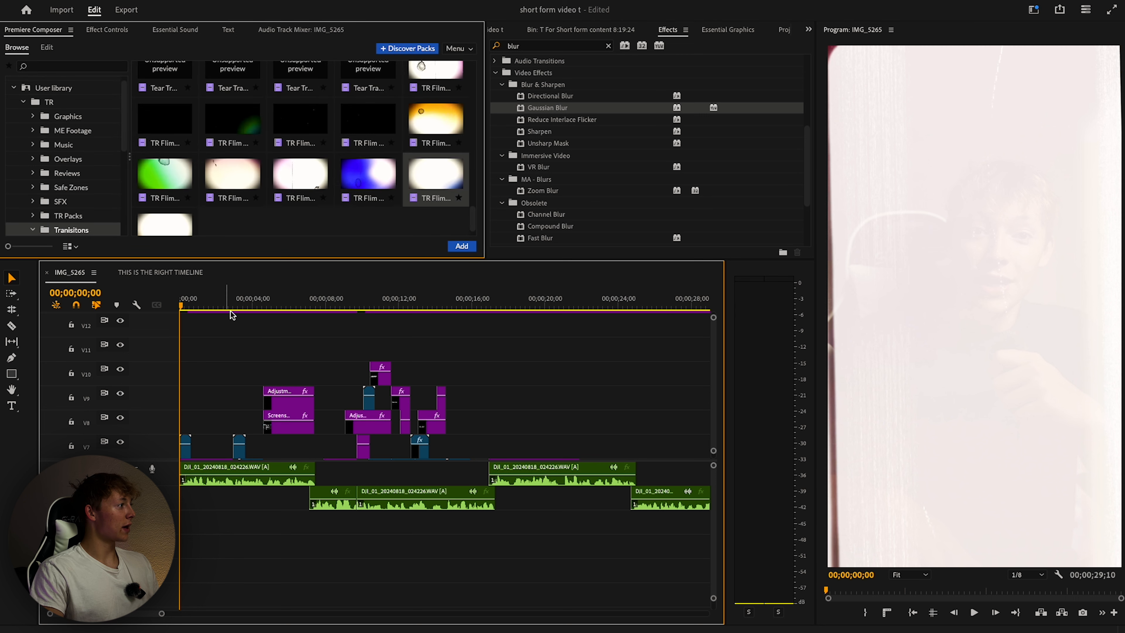
{"action": "left_click", "coordinate": [228, 29]}
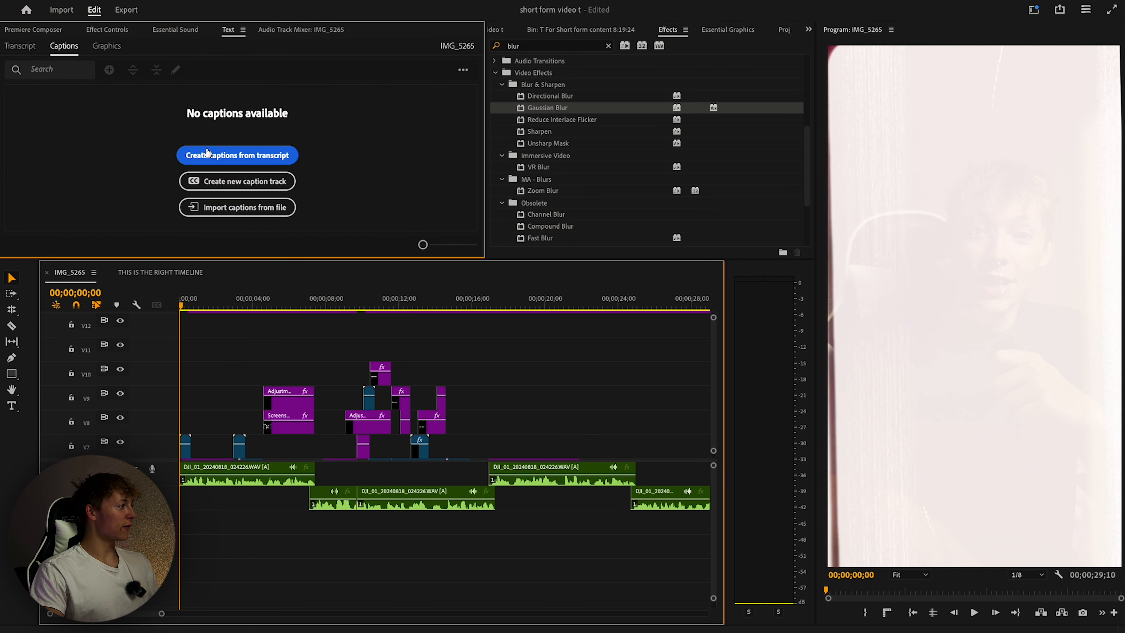
{"action": "left_click", "coordinate": [217, 158]}
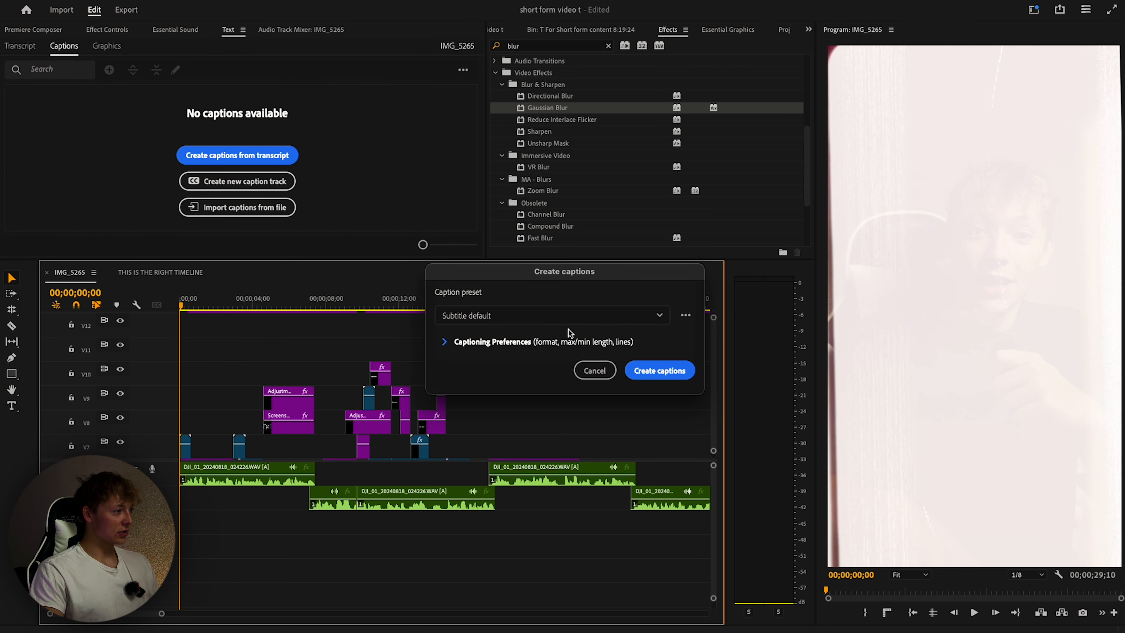
{"action": "left_click", "coordinate": [445, 342]}
{"action": "left_click_drag", "start_coordinate": [532, 273], "coordinate": [525, 59]}
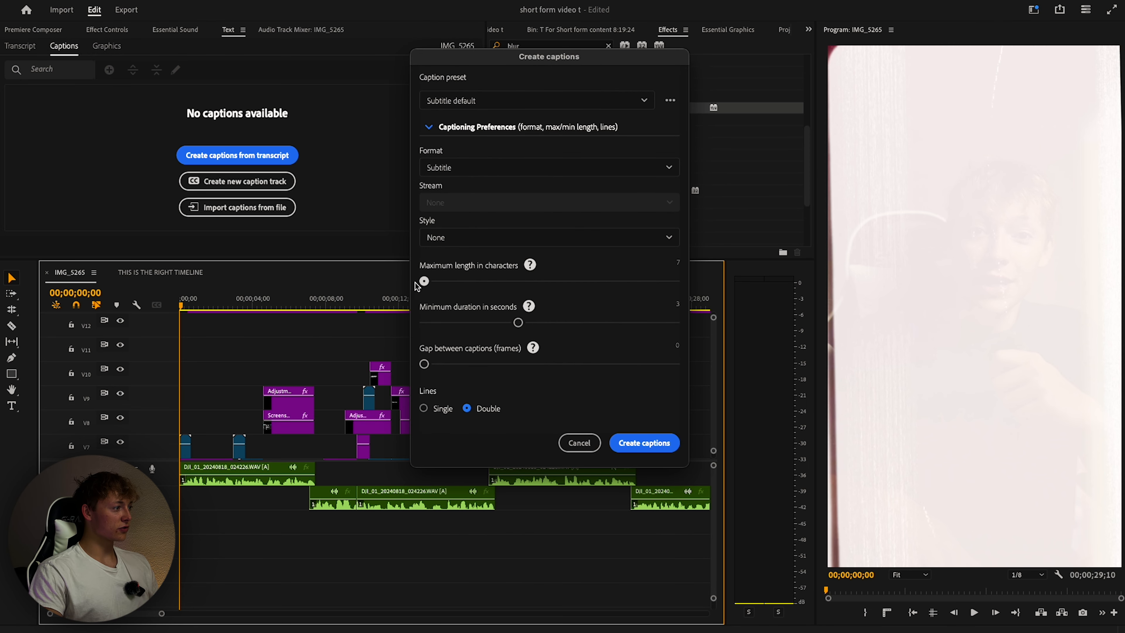
{"action": "left_click", "coordinate": [643, 442]}
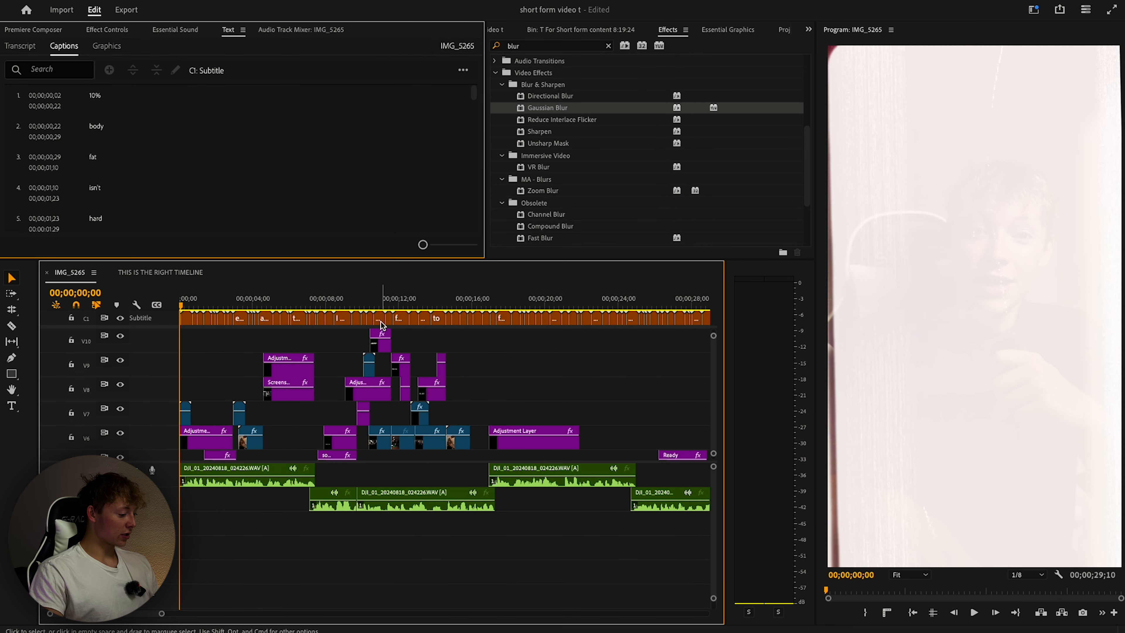
Zoom out and select only the caption clips on the timeline.
{"action": "key", "text": "minus"}
{"action": "key", "text": "minus"}
{"action": "key", "text": "minus"}
{"action": "left_click", "coordinate": [185, 306]}
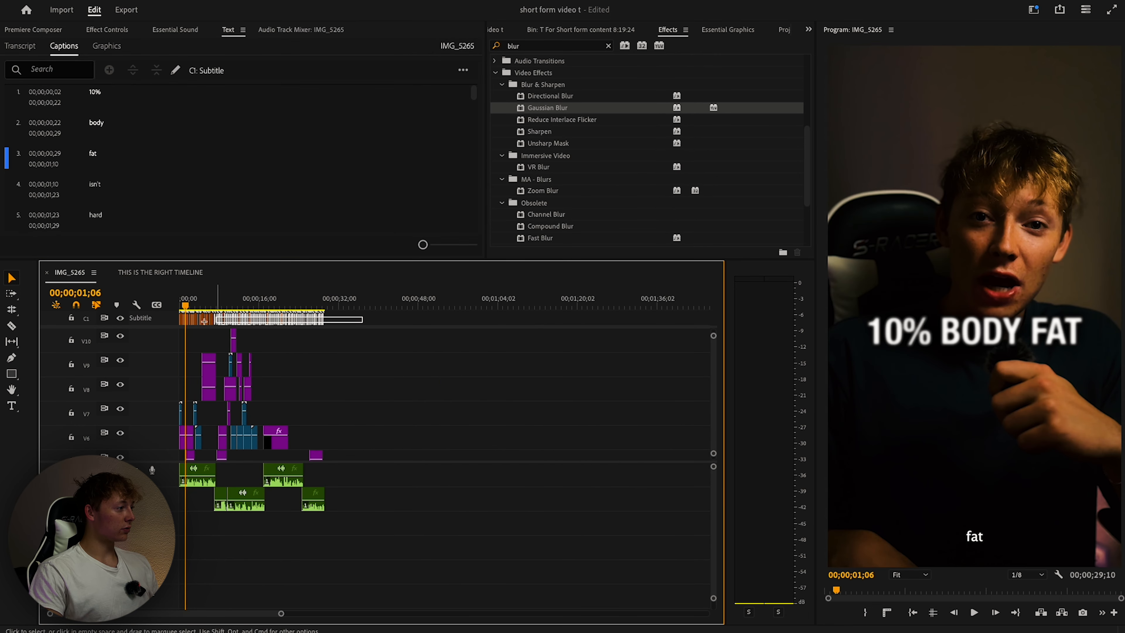
{"action": "left_click_drag", "start_coordinate": [204, 320], "coordinate": [186, 337]}
{"action": "left_click", "coordinate": [362, 316]}
{"action": "left_click_drag", "start_coordinate": [363, 315], "coordinate": [182, 319]}
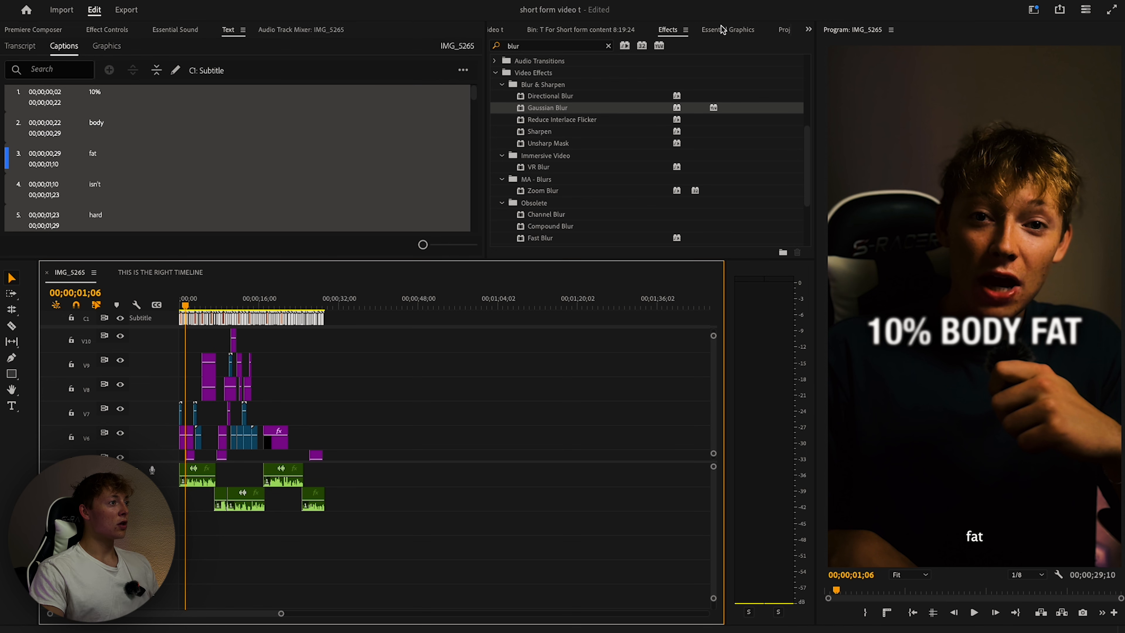
Set the caption font to Montserrat Medium in Essential Graphics.
{"action": "left_click", "coordinate": [724, 30]}
{"action": "scroll", "coordinate": [653, 133], "scroll_direction": "down", "scroll_amount": 4}
{"action": "left_click_drag", "start_coordinate": [662, 128], "coordinate": [690, 130]}
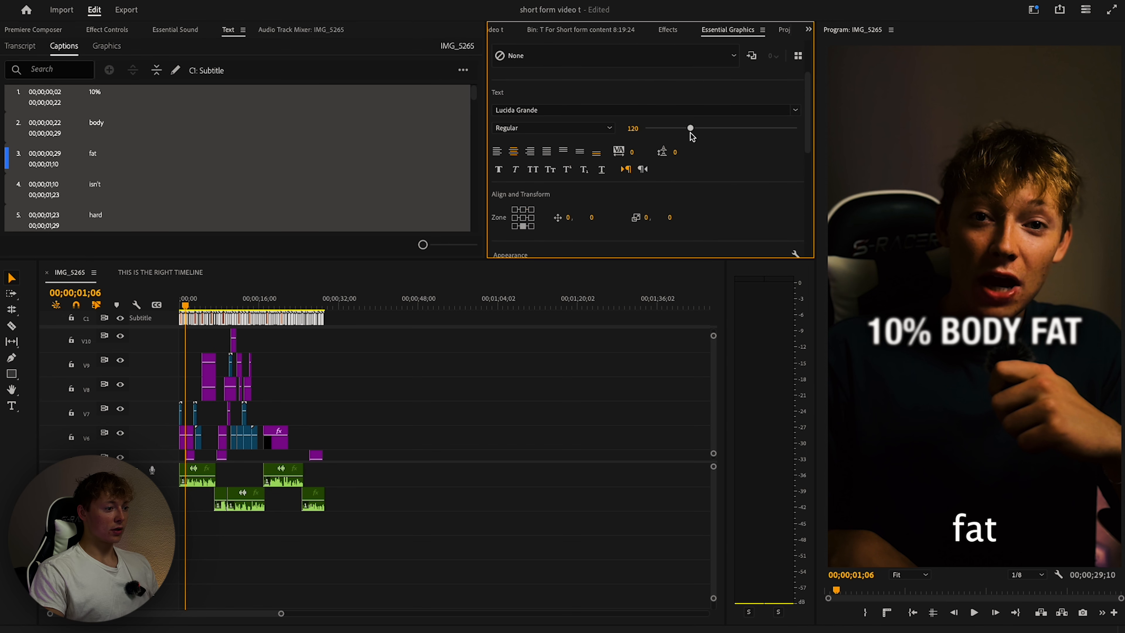
{"action": "scroll", "coordinate": [682, 155], "scroll_direction": "down", "scroll_amount": 12}
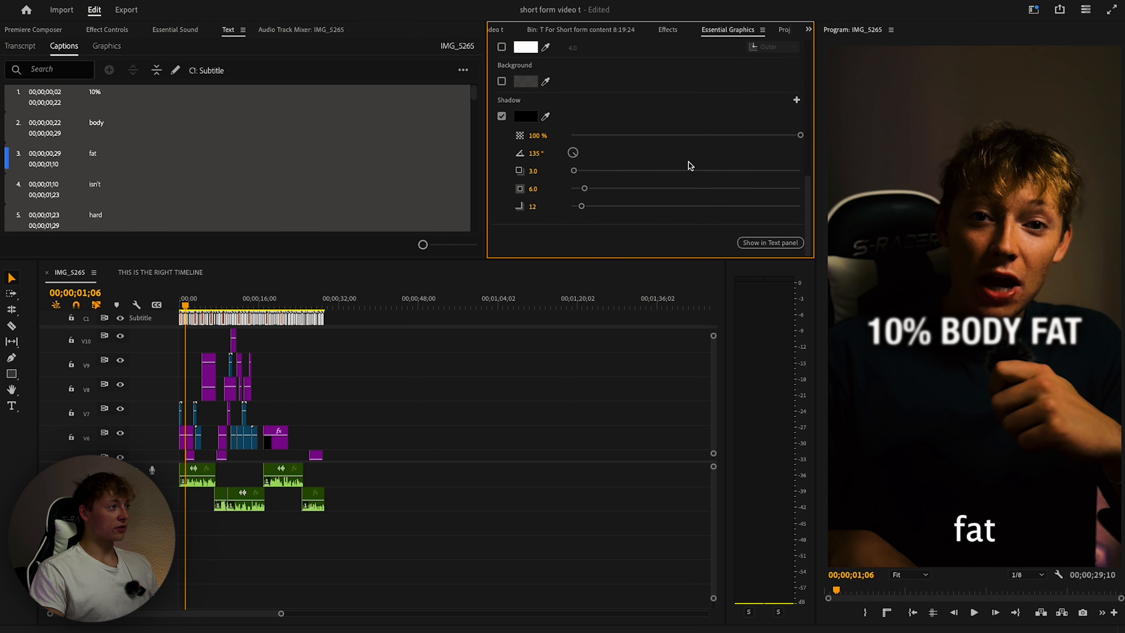
{"action": "scroll", "coordinate": [689, 165], "scroll_direction": "up", "scroll_amount": 8}
{"action": "scroll", "coordinate": [658, 166], "scroll_direction": "down", "scroll_amount": 8}
{"action": "scroll", "coordinate": [665, 133], "scroll_direction": "up", "scroll_amount": 12}
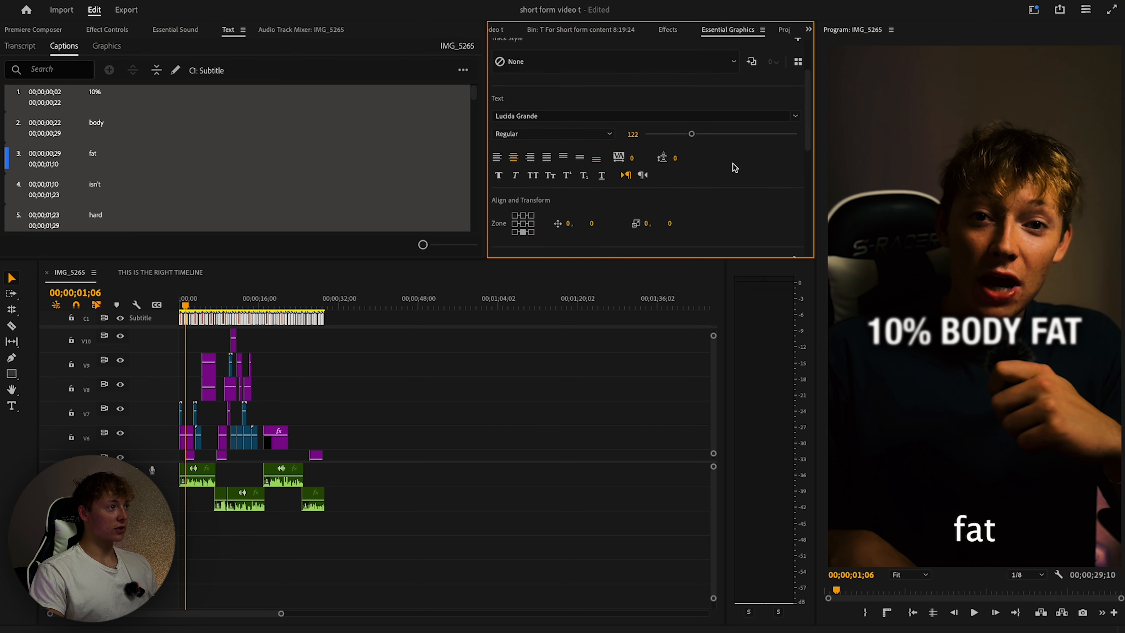
{"action": "scroll", "coordinate": [736, 168], "scroll_direction": "up", "scroll_amount": 1}
{"action": "left_click", "coordinate": [795, 128]}
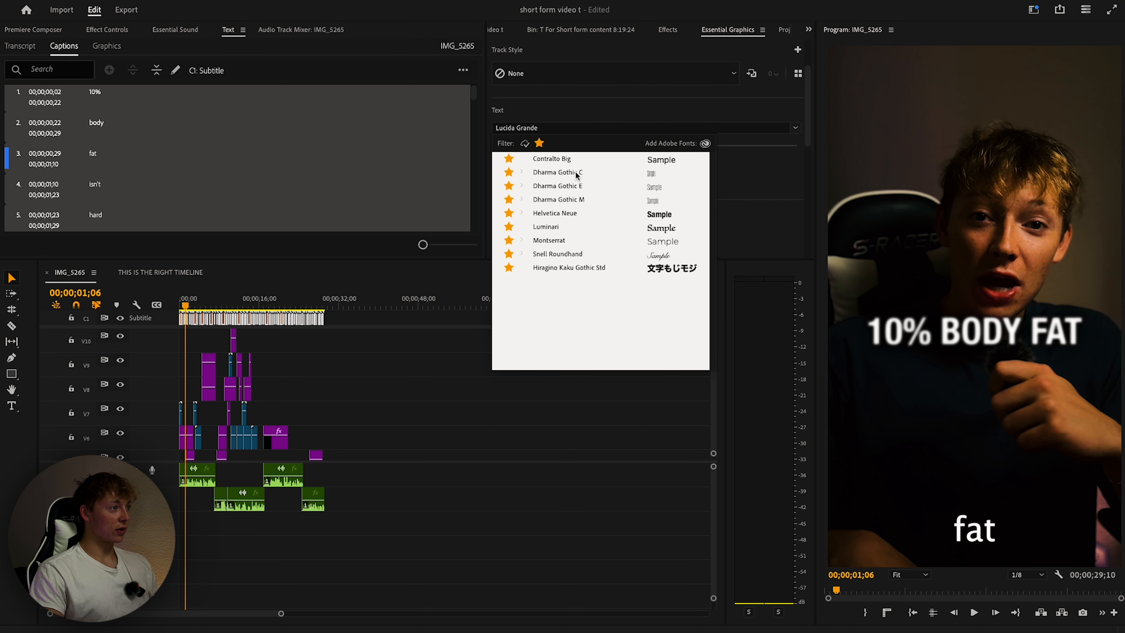
{"action": "left_click", "coordinate": [552, 160]}
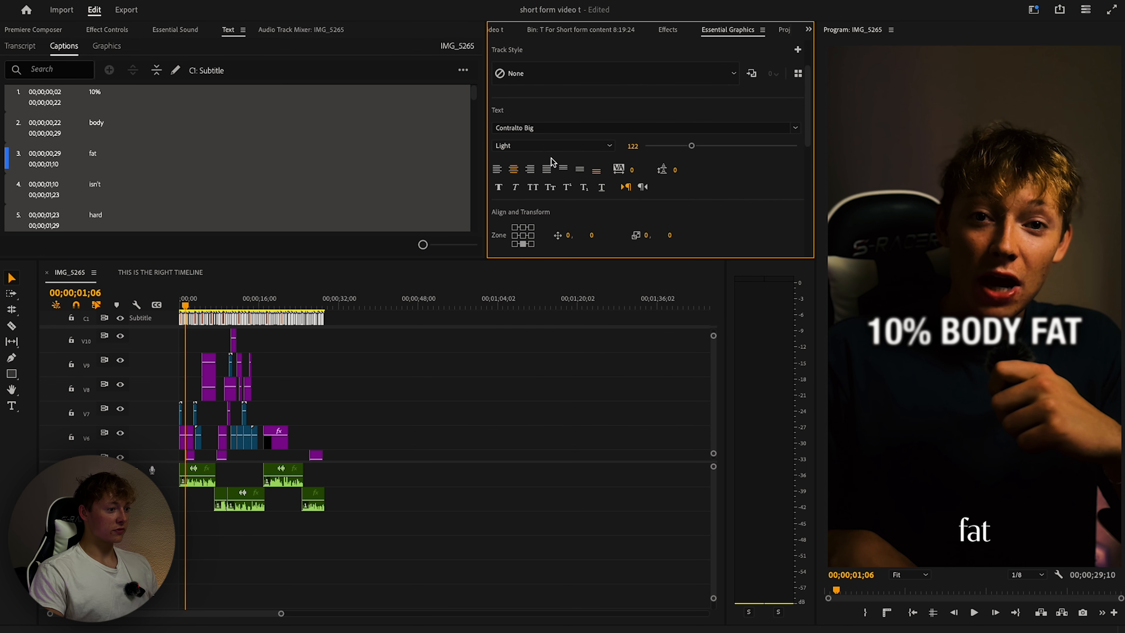
{"action": "left_click", "coordinate": [787, 129]}
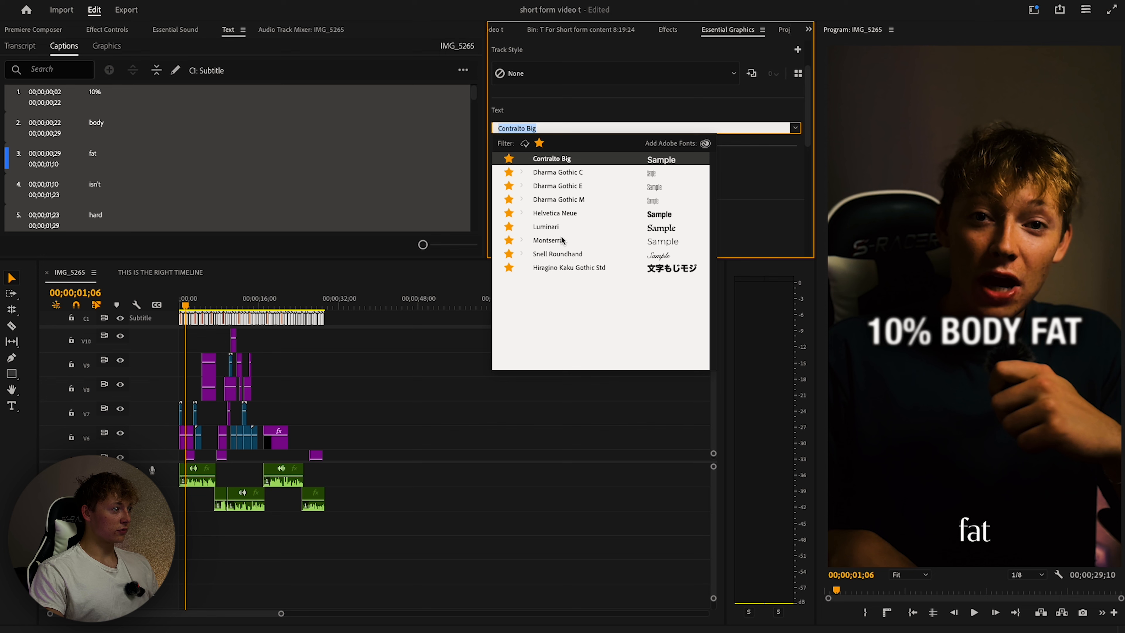
{"action": "left_click", "coordinate": [535, 242]}
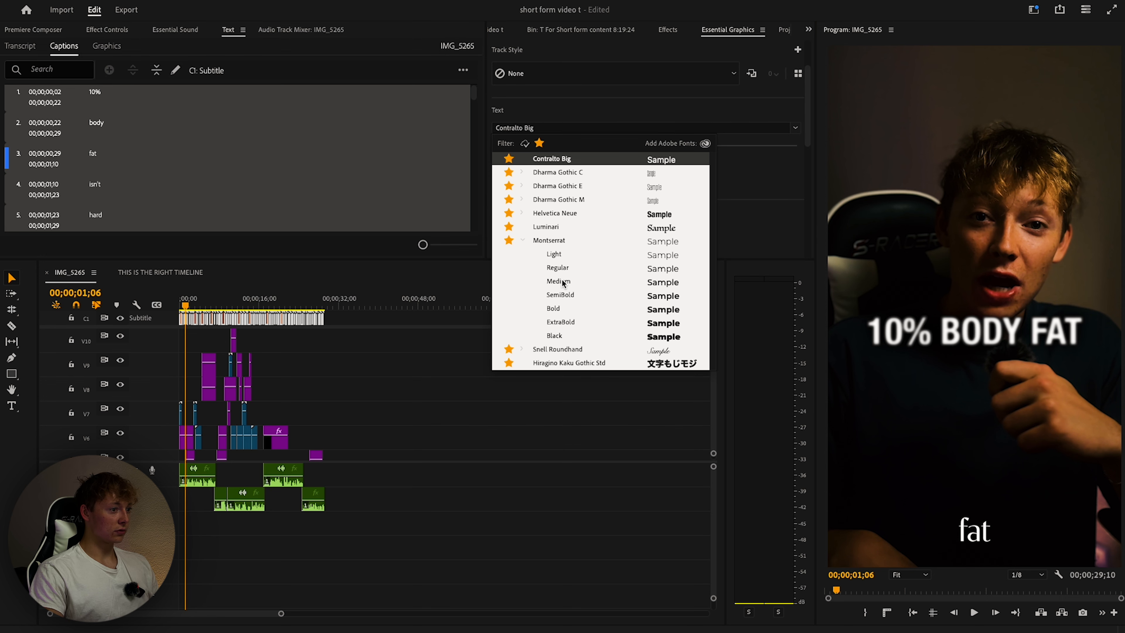
{"action": "left_click", "coordinate": [559, 282]}
{"action": "scroll", "coordinate": [294, 394], "scroll_direction": "up", "scroll_amount": 3}
Toggle V13's visibility off and on, then set the captions' Position Y to 203.
{"action": "left_click", "coordinate": [120, 393]}
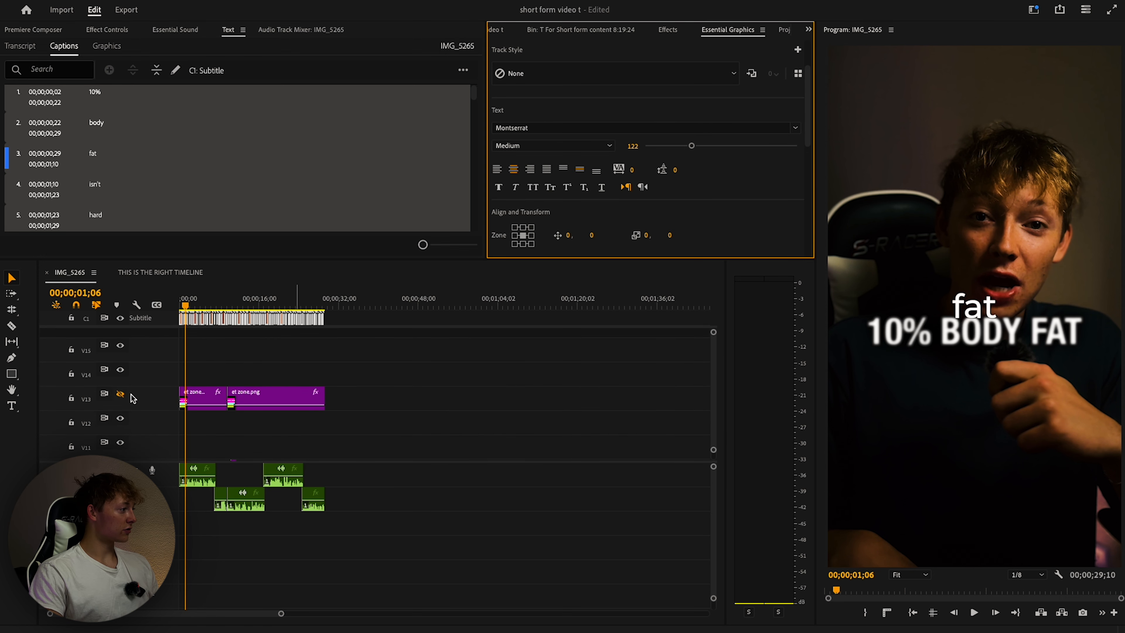
{"action": "left_click", "coordinate": [120, 394]}
{"action": "scroll", "coordinate": [511, 182], "scroll_direction": "down", "scroll_amount": 2}
{"action": "left_click", "coordinate": [593, 176]}
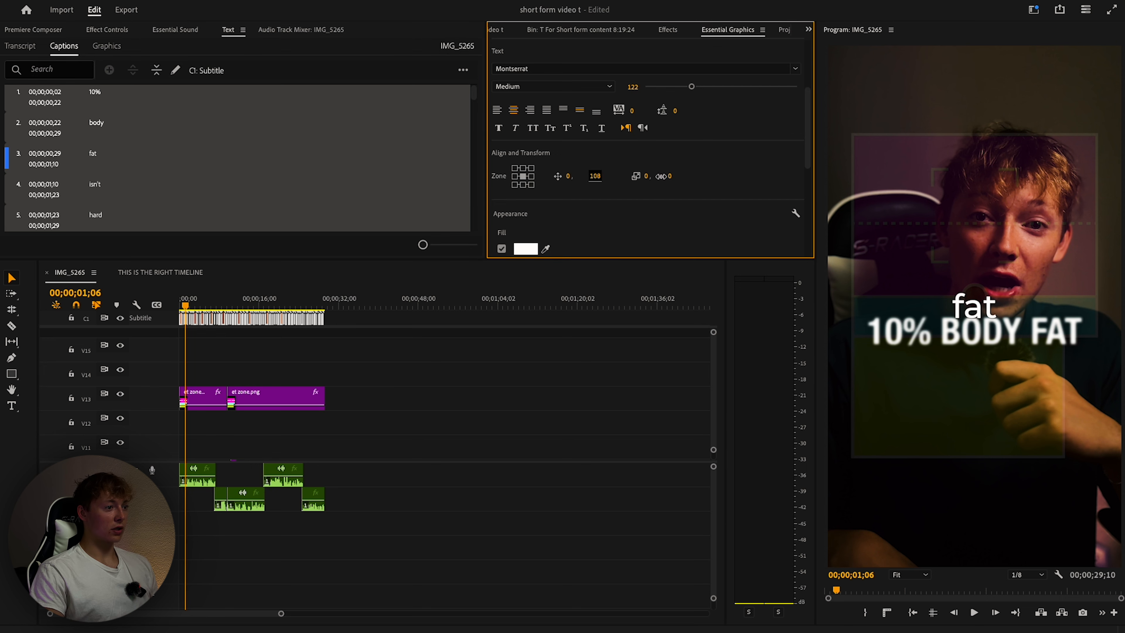
{"action": "left_click_drag", "start_coordinate": [759, 170], "coordinate": [753, 172]}
{"action": "scroll", "coordinate": [213, 367], "scroll_direction": "up", "scroll_amount": 5}
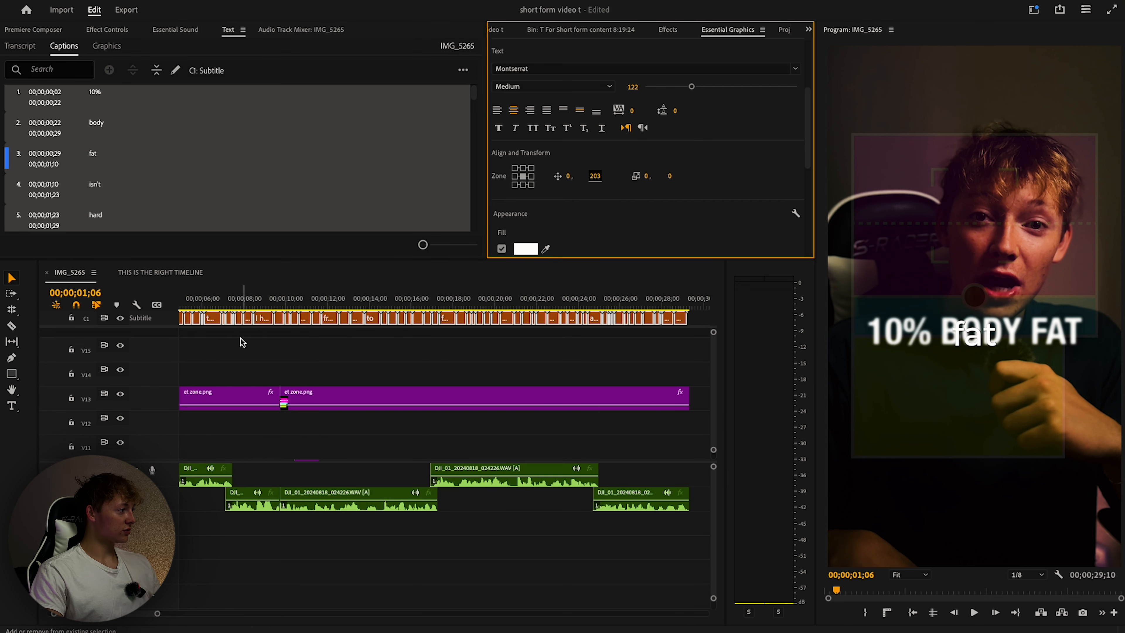
{"action": "left_click_drag", "start_coordinate": [207, 302], "coordinate": [163, 307]}
Delete the opening captions that come before 'especially'.
{"action": "left_click", "coordinate": [200, 331]}
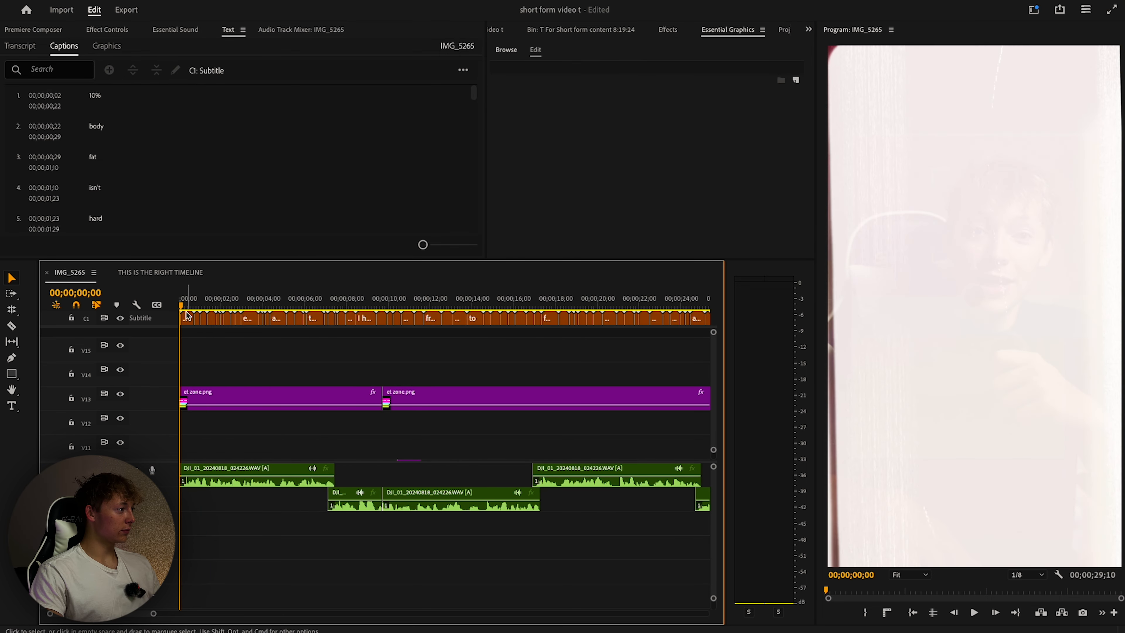
{"action": "key", "text": "space"}
{"action": "scroll", "coordinate": [191, 319], "scroll_direction": "up", "scroll_amount": 5}
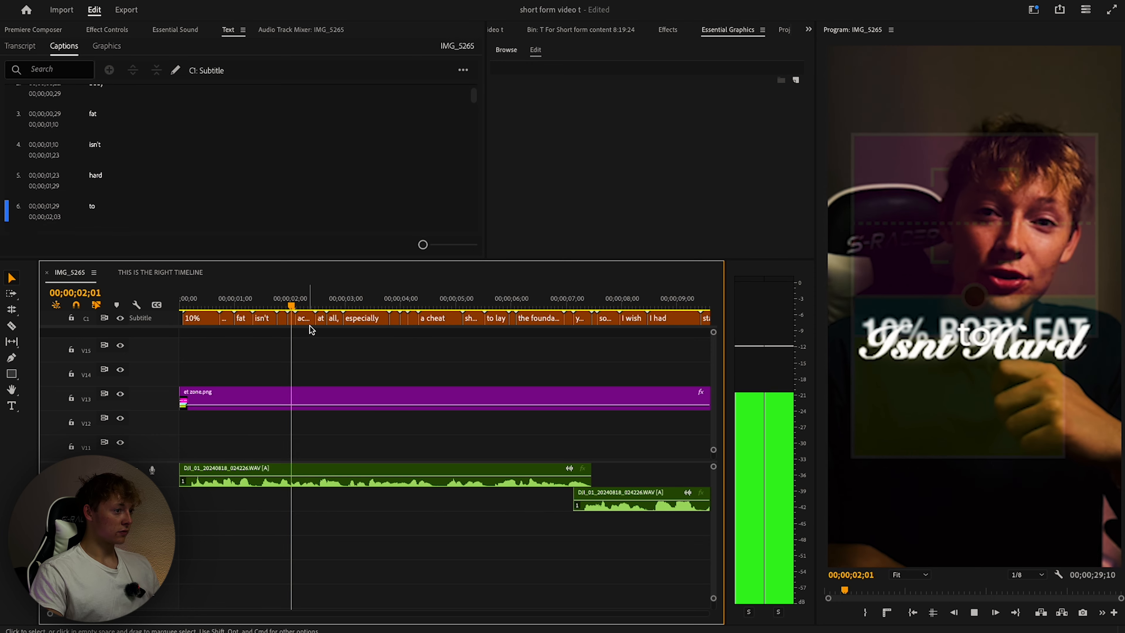
{"action": "key", "text": "space"}
{"action": "left_click_drag", "start_coordinate": [333, 349], "coordinate": [192, 317]}
{"action": "key", "text": "Delete"}
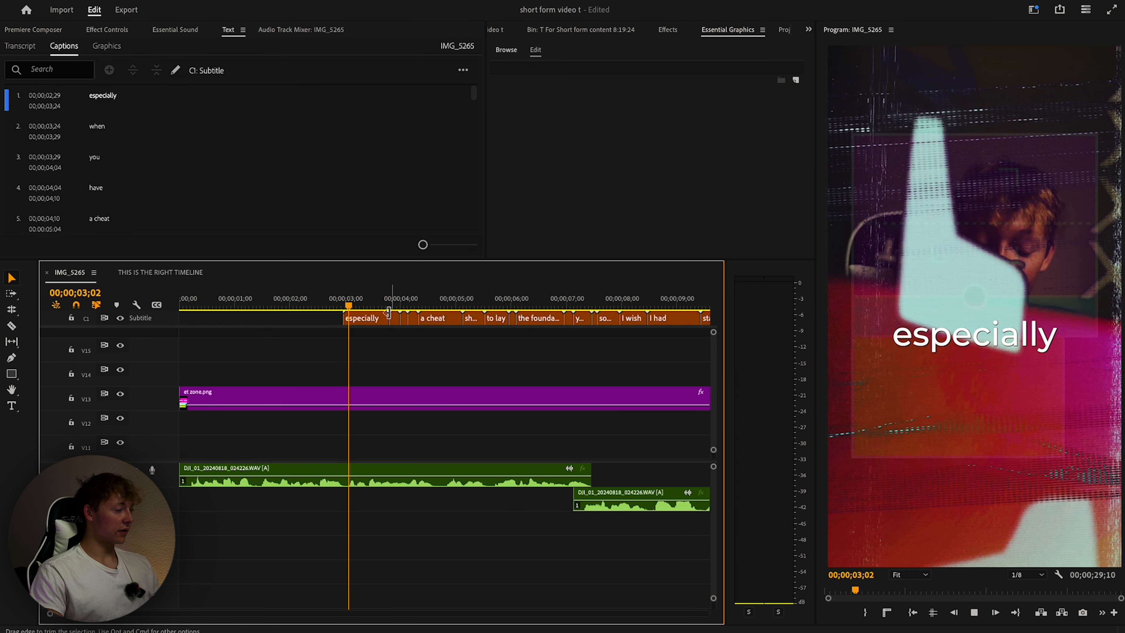
{"action": "key", "text": "space"}
{"action": "key", "text": "space"}
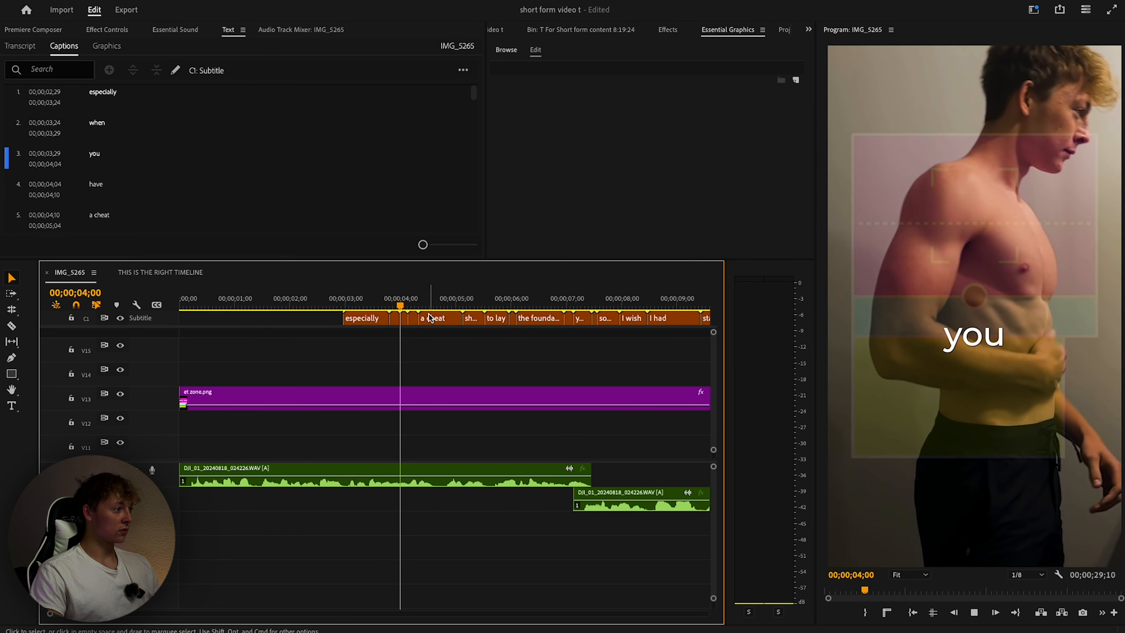
Delete the 'especially' and 'a cheat' captions, replaying the section to check.
{"action": "key", "text": "space"}
{"action": "key", "text": "space"}
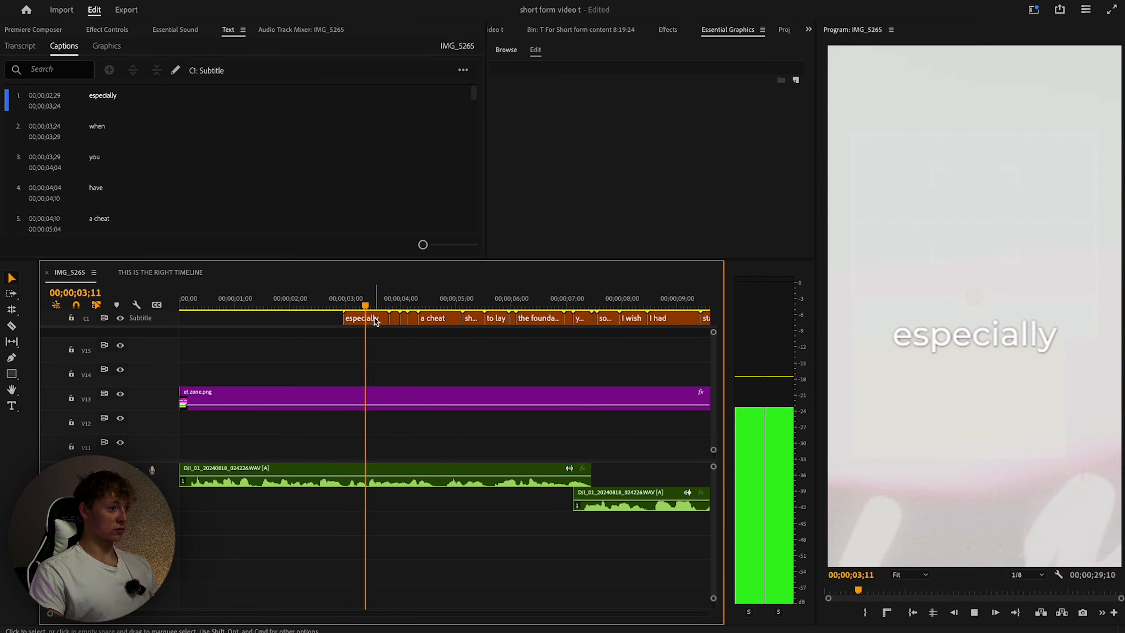
{"action": "key", "text": "space"}
{"action": "left_click", "coordinate": [376, 320]}
{"action": "key", "text": "Delete"}
{"action": "left_click", "coordinate": [381, 305]}
{"action": "key", "text": "space"}
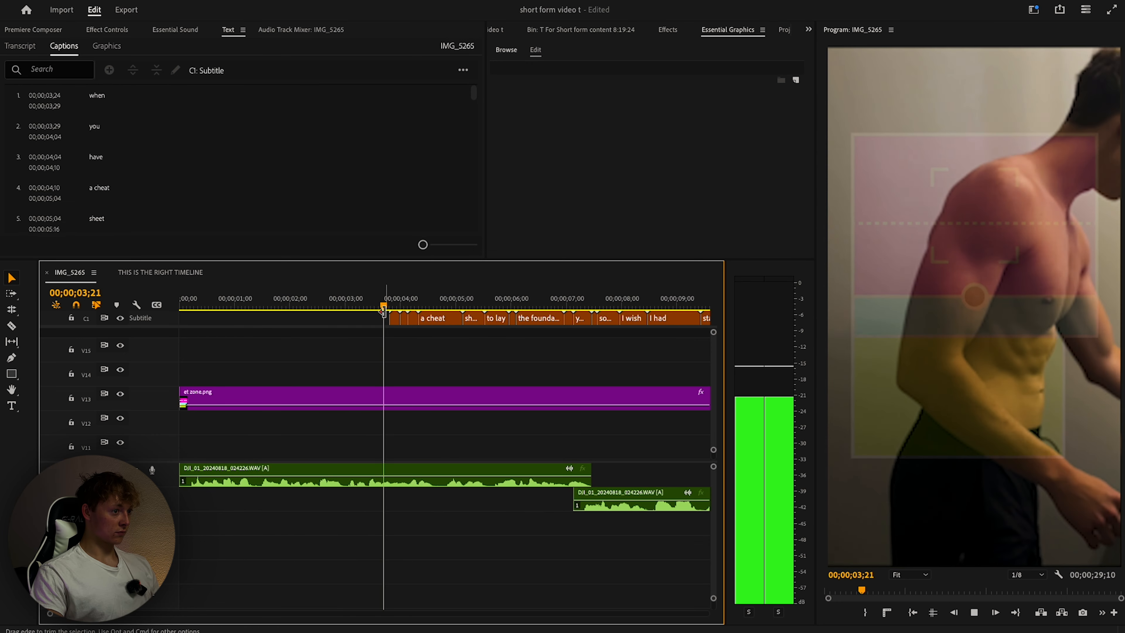
{"action": "key", "text": "space"}
{"action": "key", "text": "space"}
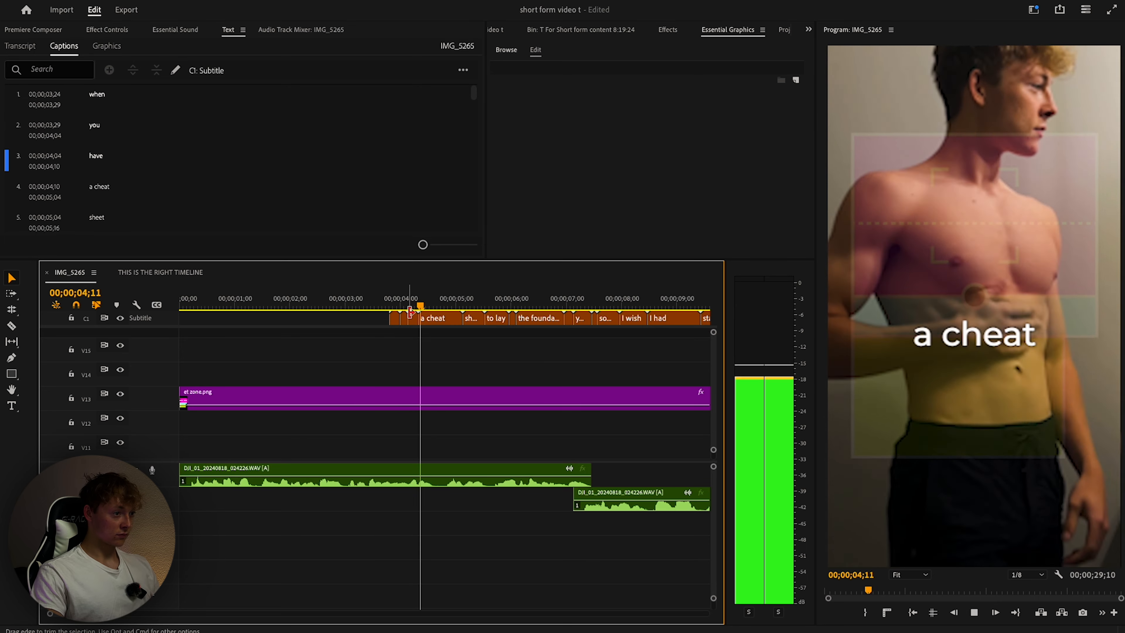
{"action": "left_click", "coordinate": [432, 319]}
{"action": "key", "text": "Delete"}
{"action": "left_click", "coordinate": [396, 305]}
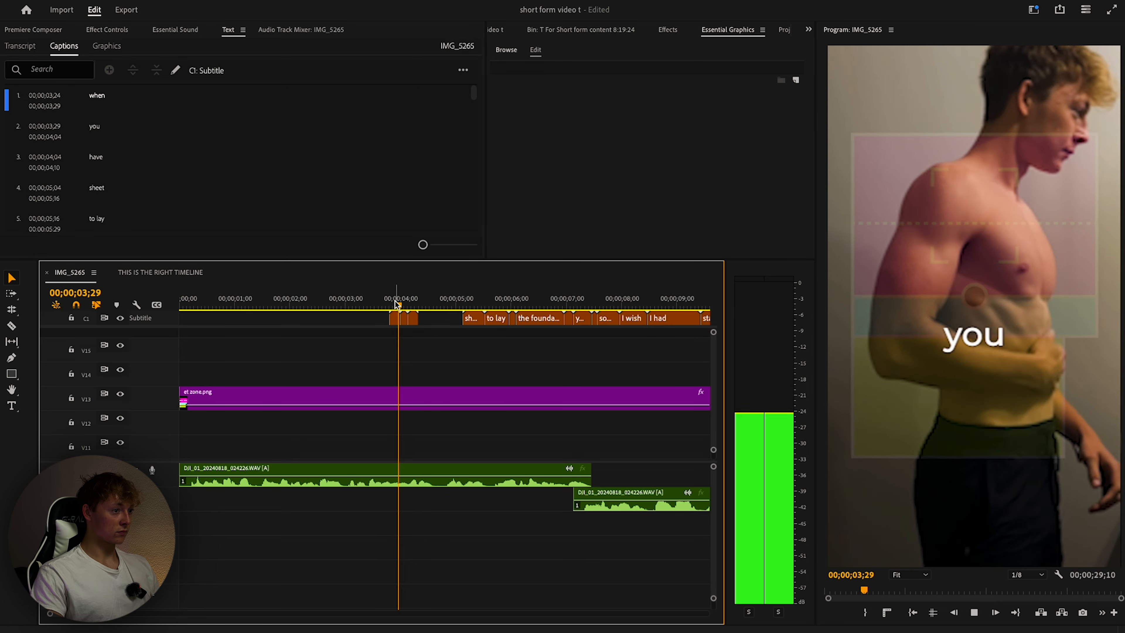
{"action": "key", "text": "space"}
{"action": "left_click_drag", "start_coordinate": [433, 318], "coordinate": [379, 324]}
{"action": "key", "text": "space"}
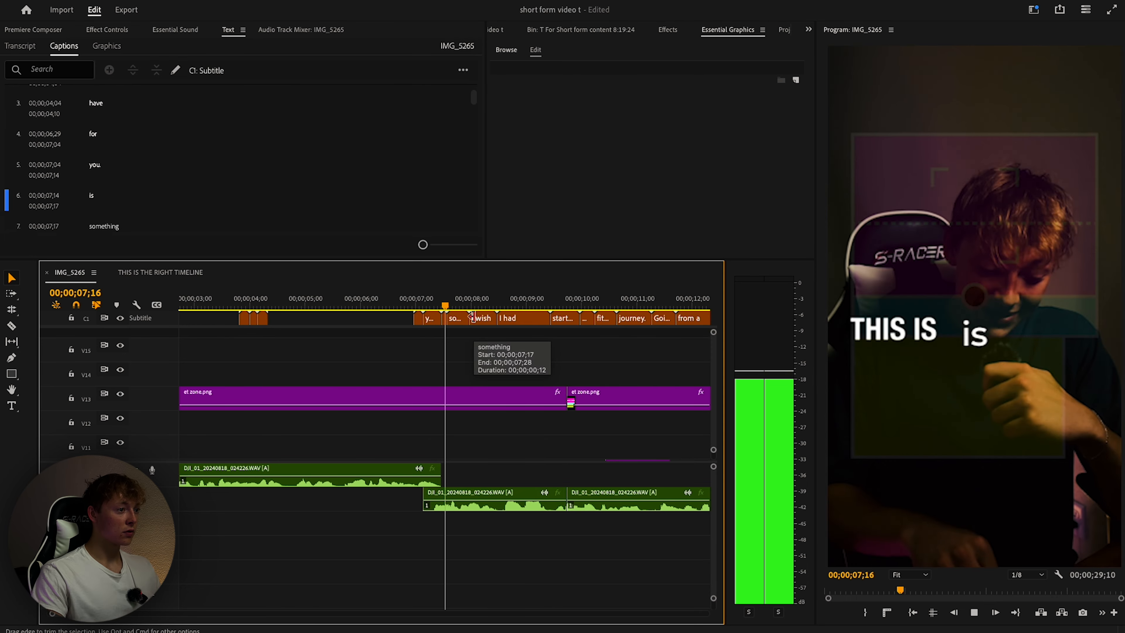
{"action": "key", "text": "space"}
Delete the 'for' caption and play on to review the remaining captions.
{"action": "key", "text": "space"}
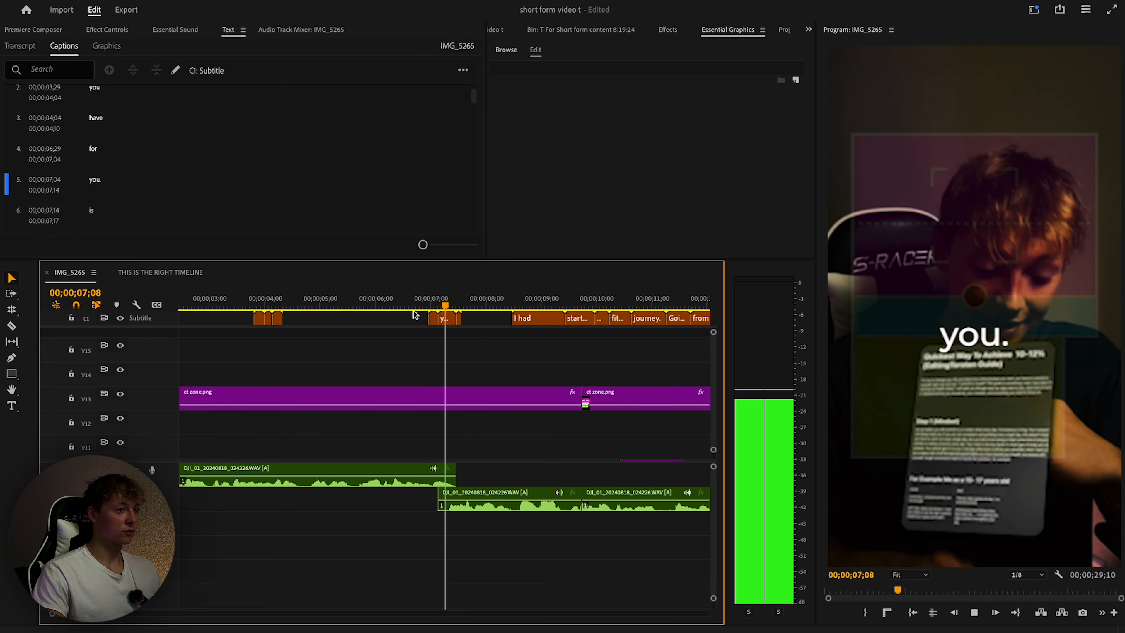
{"action": "key", "text": "space"}
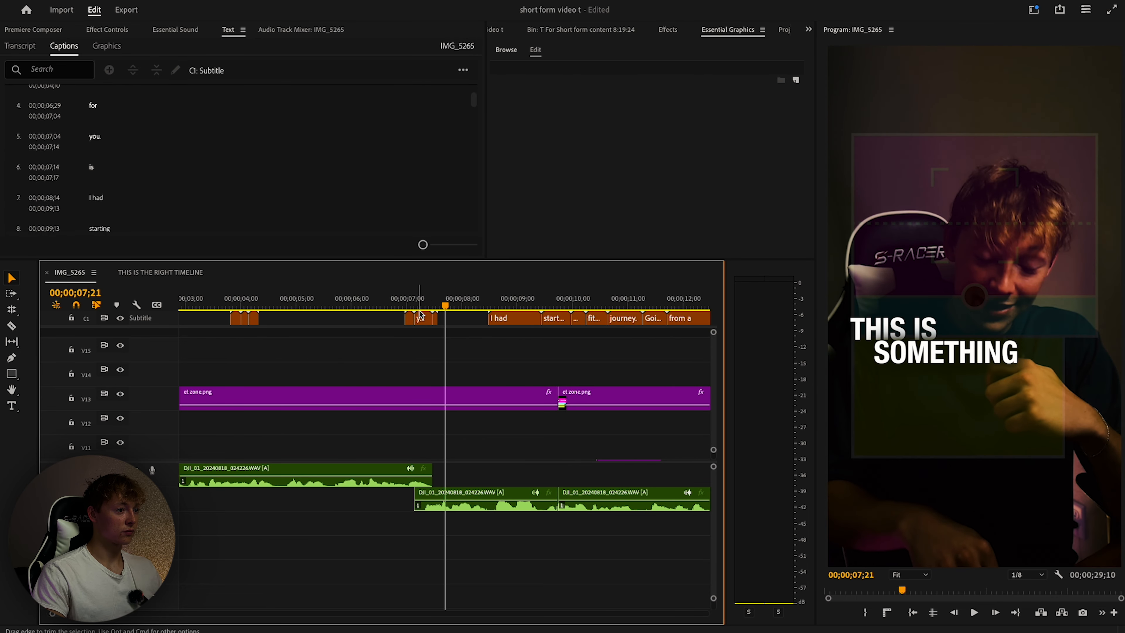
{"action": "left_click", "coordinate": [403, 306]}
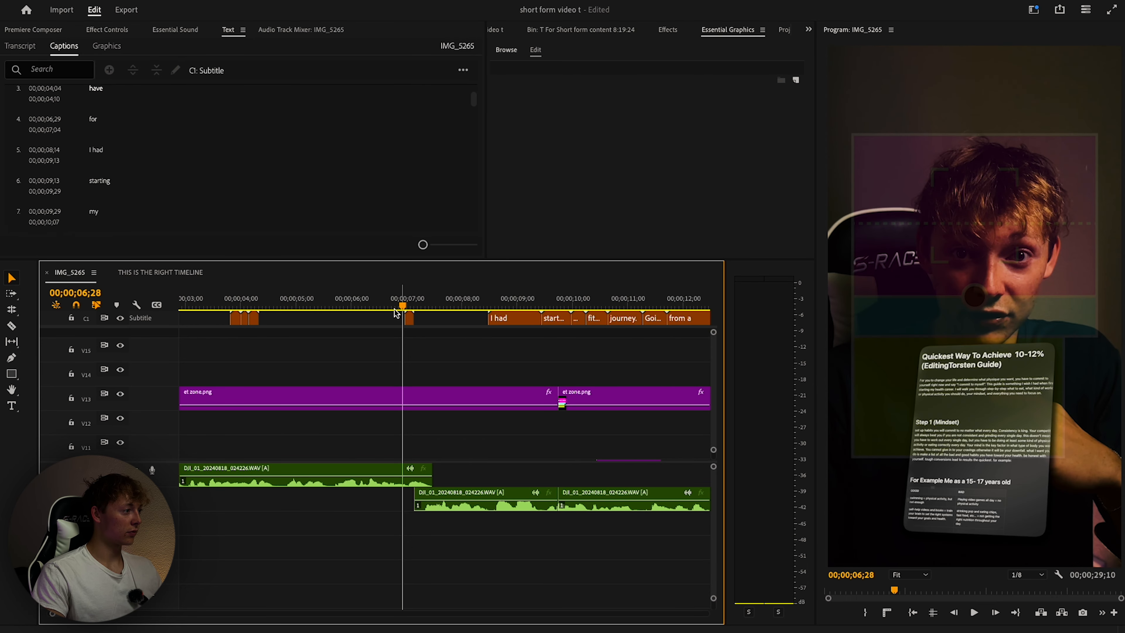
{"action": "left_click", "coordinate": [410, 319]}
{"action": "key", "text": "Delete"}
{"action": "key", "text": "space"}
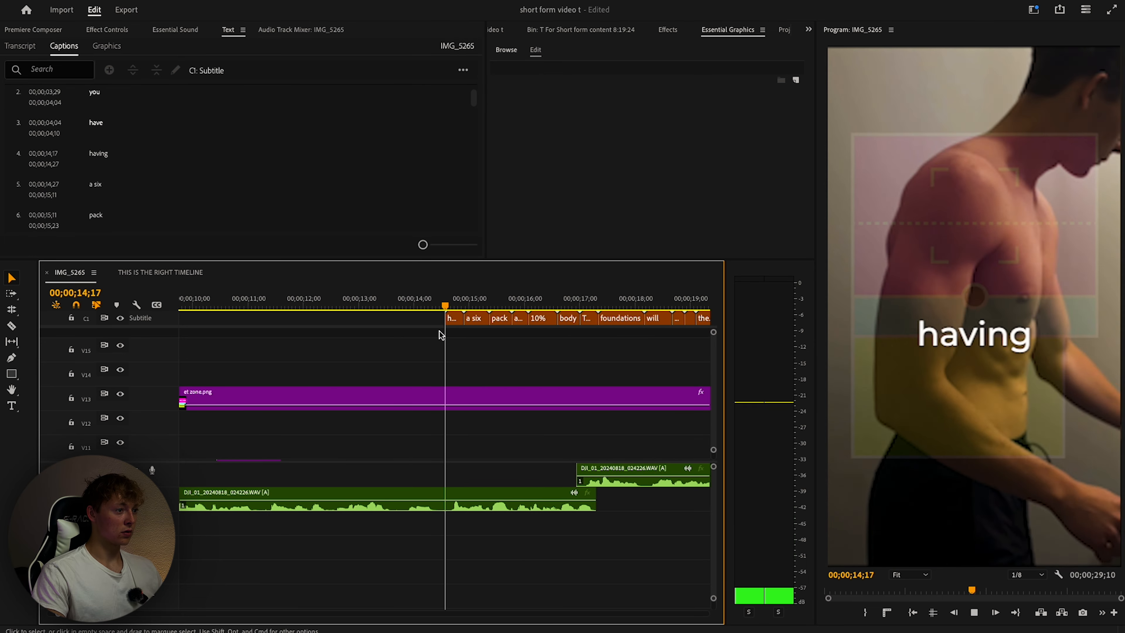
{"action": "key", "text": "space"}
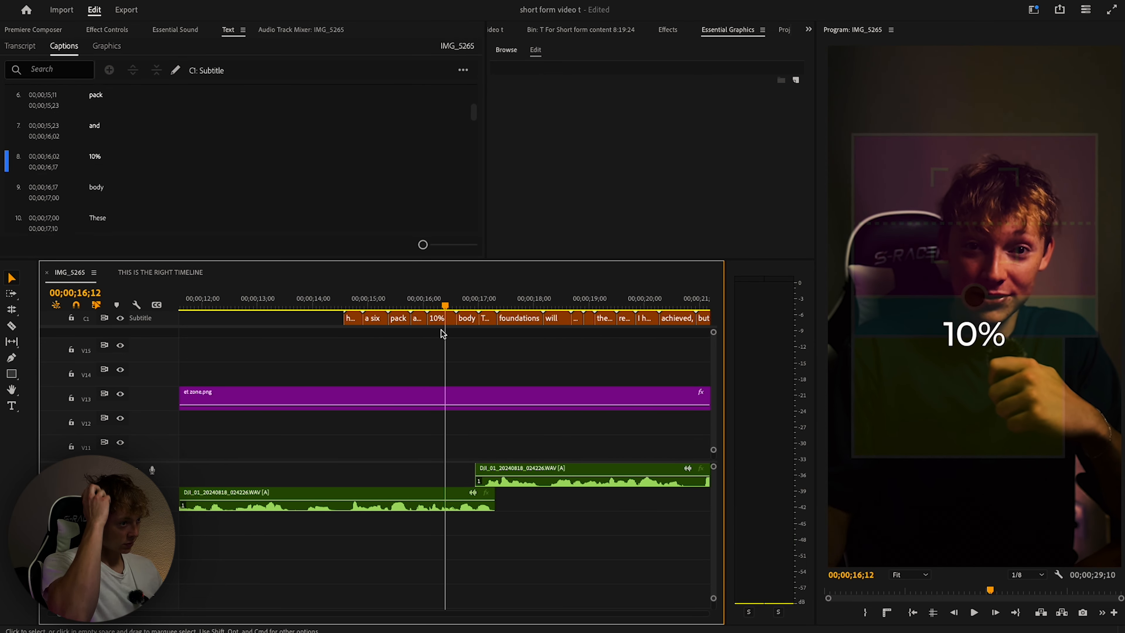
{"action": "key", "text": "space"}
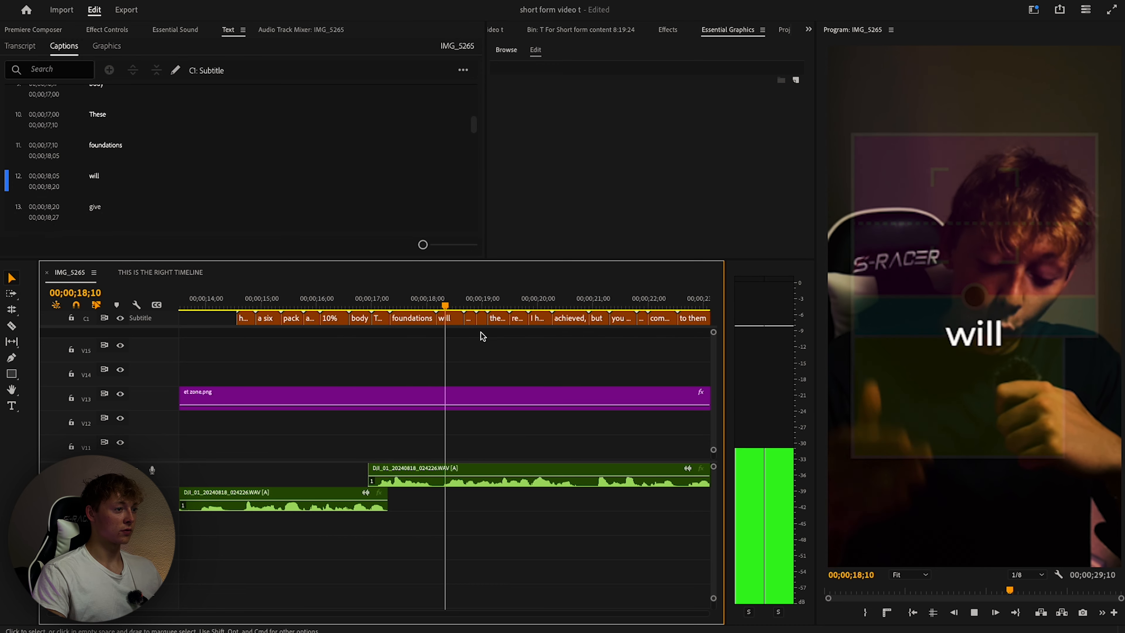
{"action": "key", "text": "space"}
Fit the sequence, select all captions, then review playback from about 19 seconds.
{"action": "key", "text": "backslash"}
{"action": "key", "text": "super+a"}
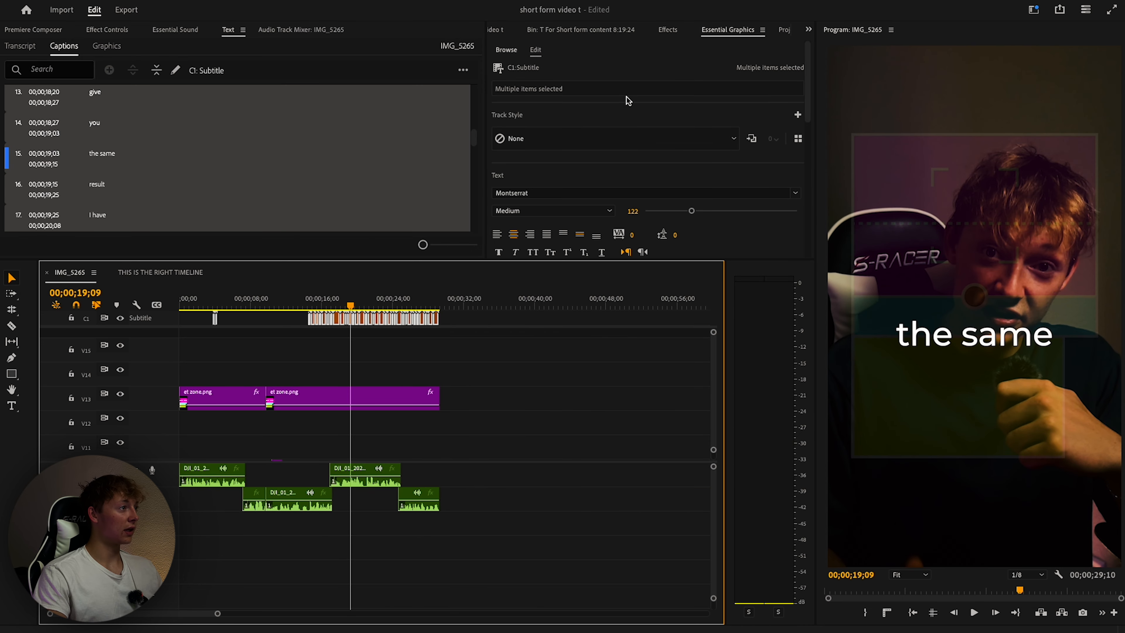
{"action": "scroll", "coordinate": [627, 100], "scroll_direction": "down", "scroll_amount": 3}
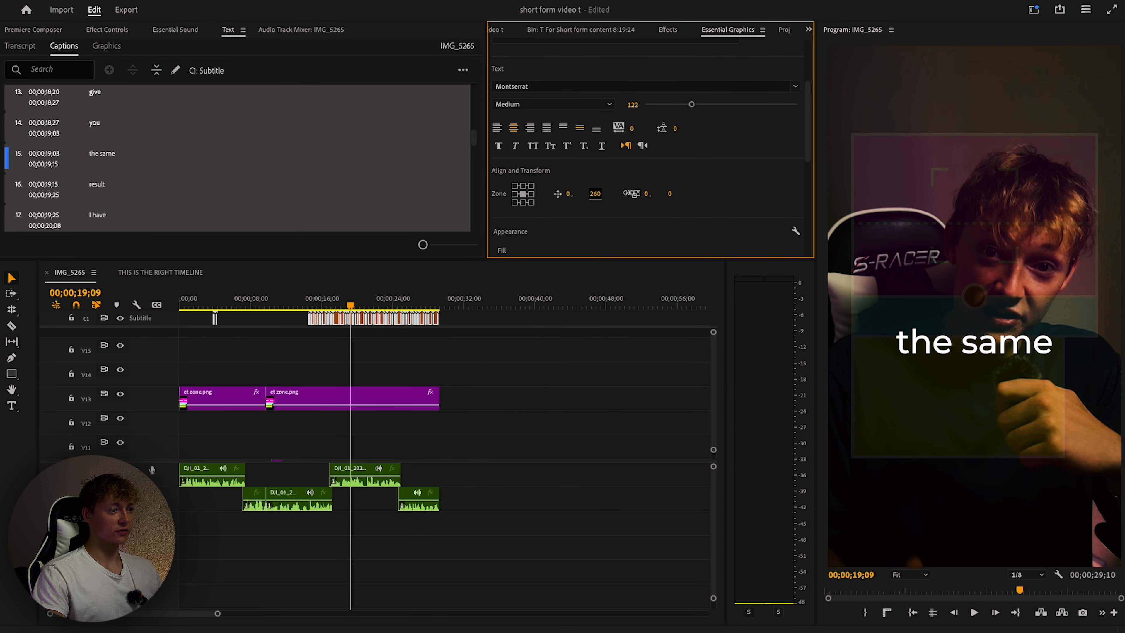
{"action": "left_click", "coordinate": [460, 333]}
{"action": "key", "text": "space"}
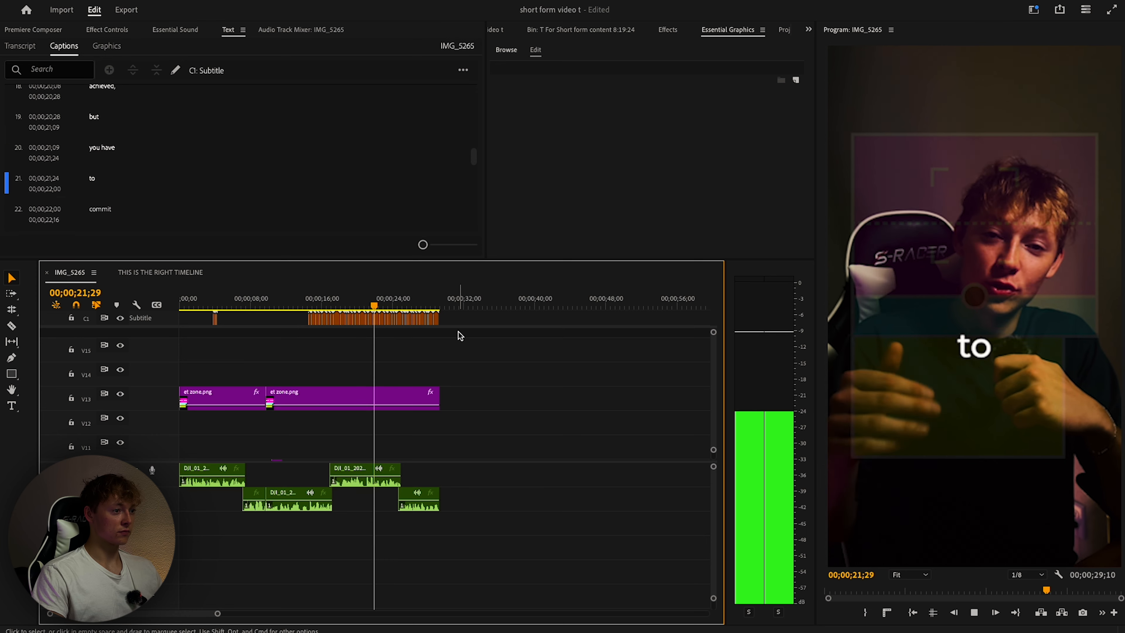
{"action": "key", "text": "space"}
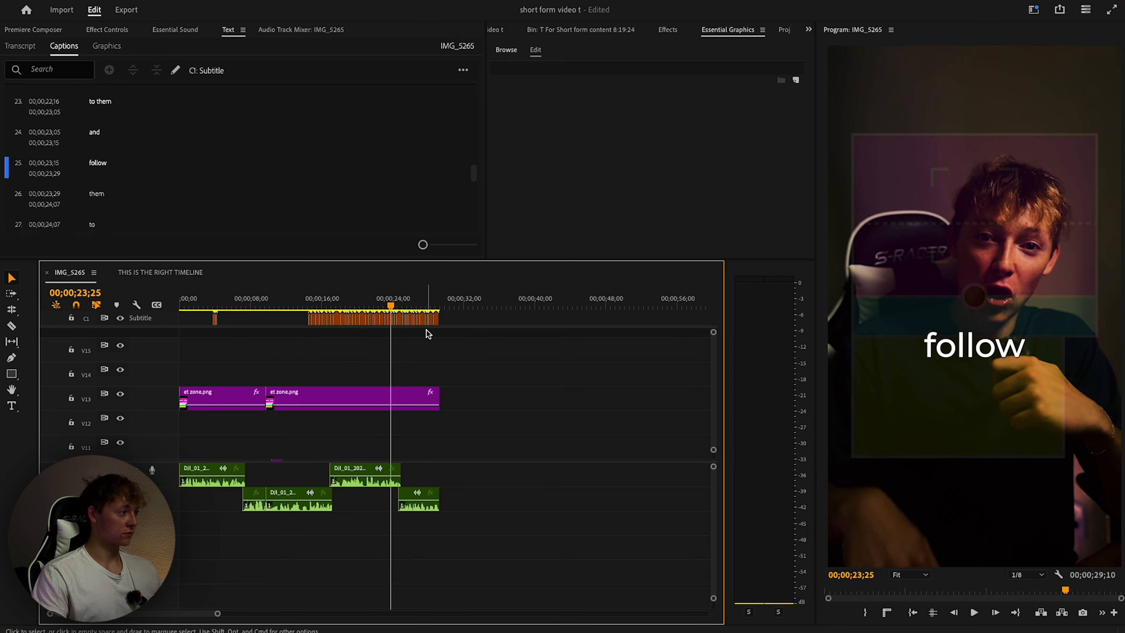
{"action": "left_click_drag", "start_coordinate": [325, 299], "coordinate": [355, 299]}
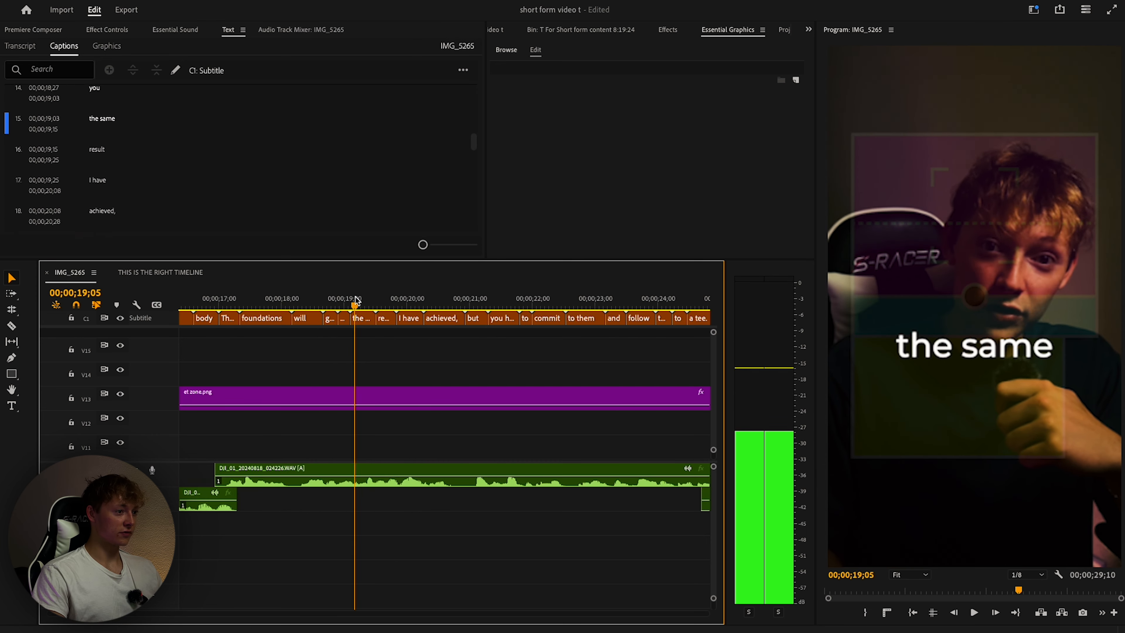
{"action": "key", "text": "space"}
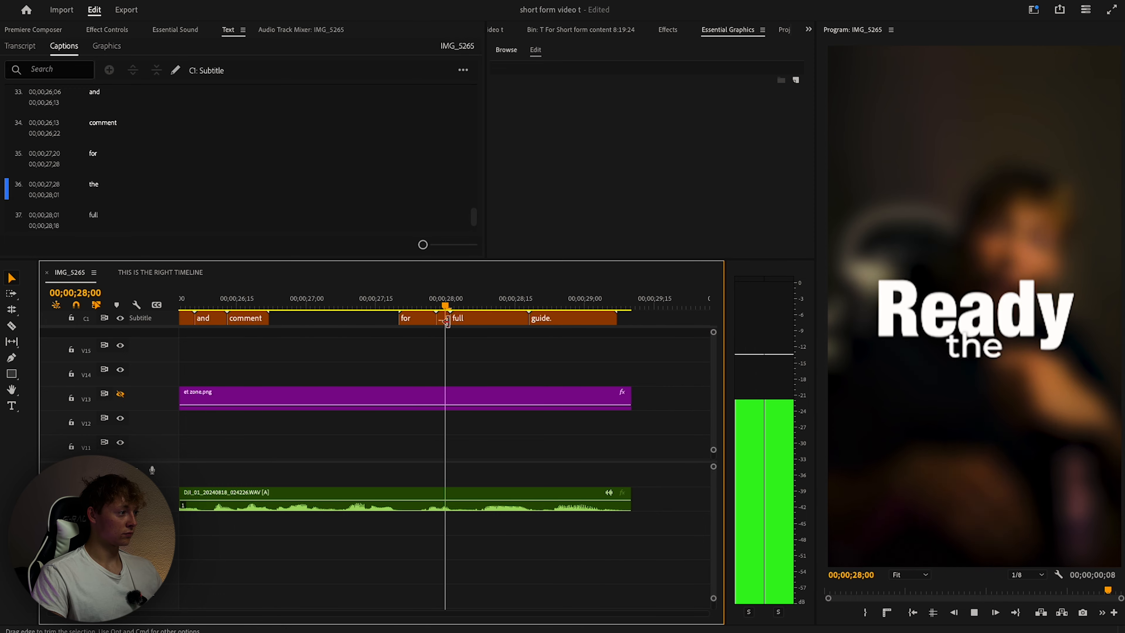
{"action": "key", "text": "minus"}
{"action": "key", "text": "minus"}
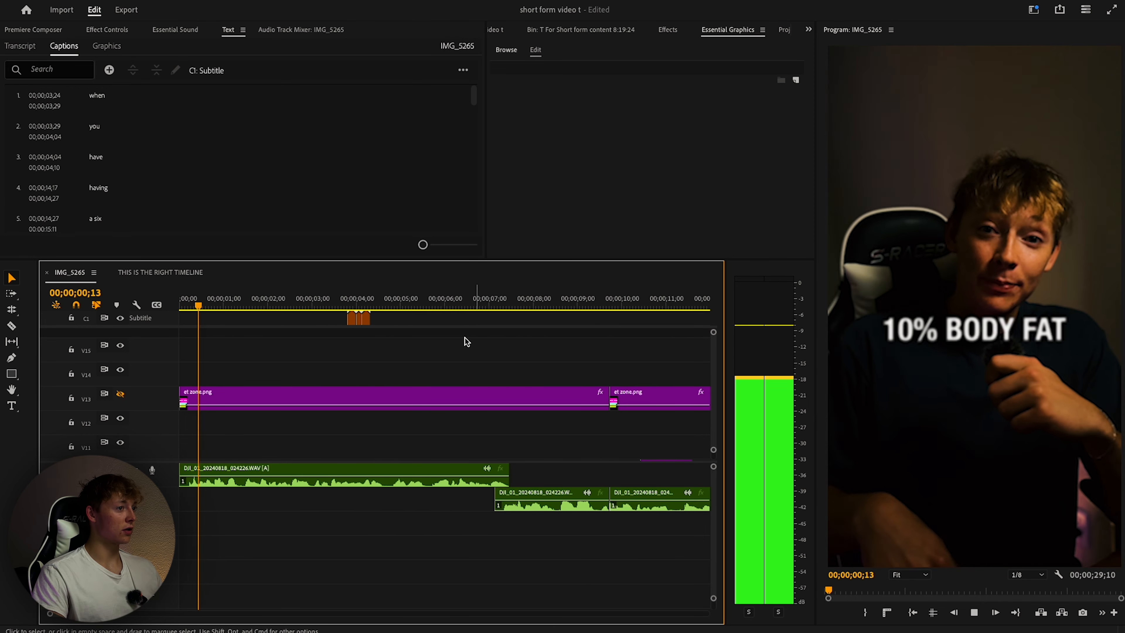
{"action": "key", "text": "minus"}
{"action": "key", "text": "minus"}
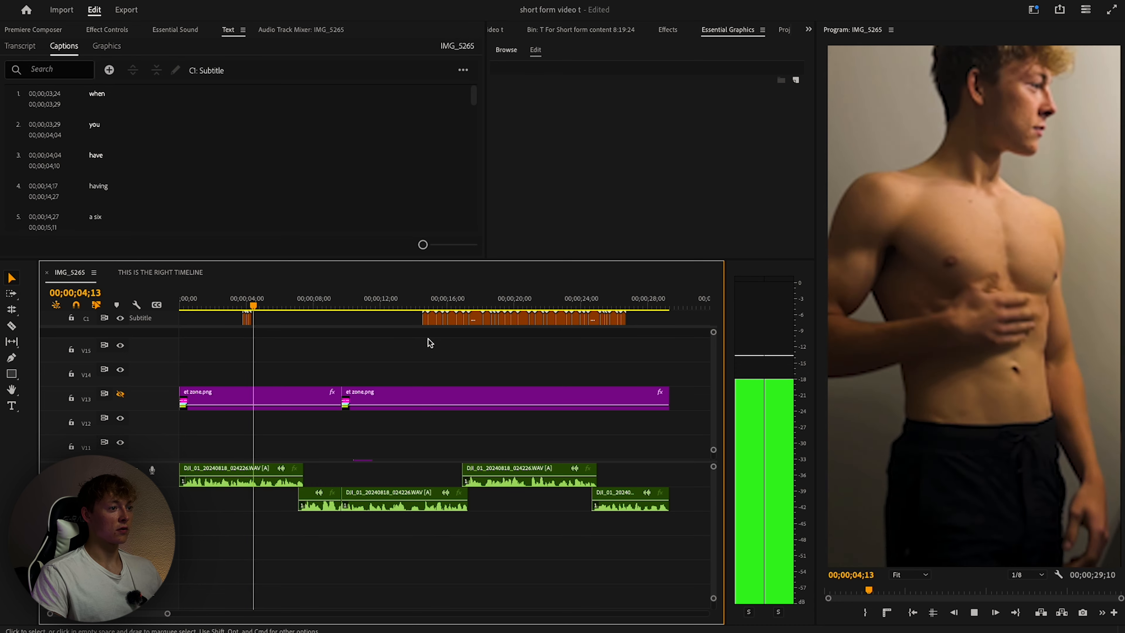
Set the first captions' Position Y to 0 to centre them vertically.
{"action": "key", "text": "space"}
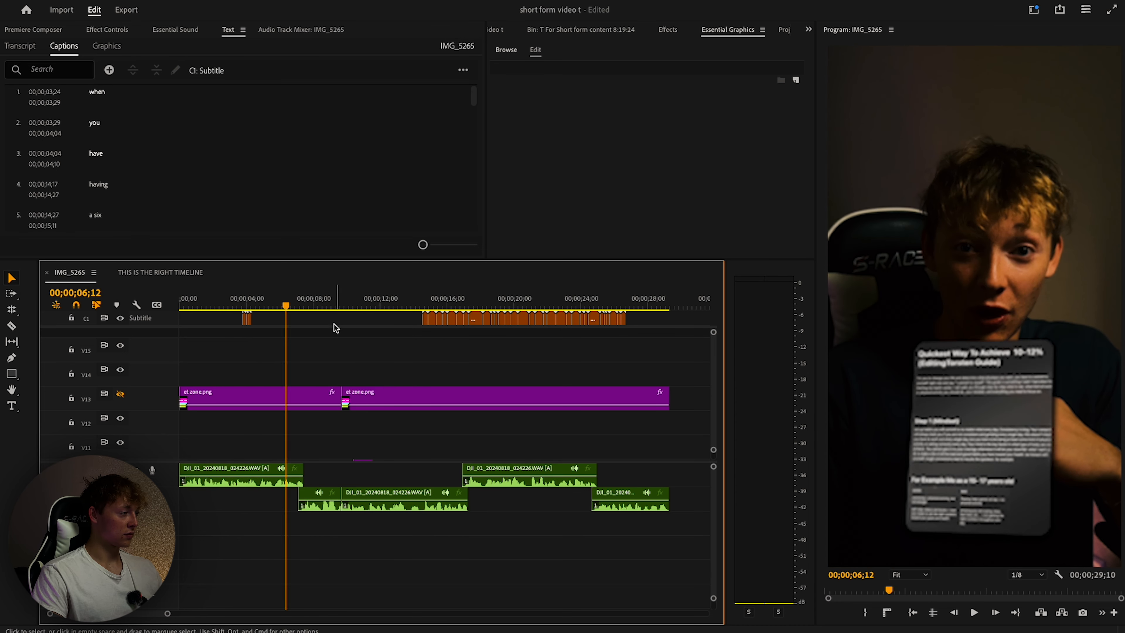
{"action": "key", "text": "minus"}
{"action": "left_click", "coordinate": [220, 305]}
{"action": "left_click_drag", "start_coordinate": [204, 327], "coordinate": [203, 328]}
{"action": "scroll", "coordinate": [697, 106], "scroll_direction": "down", "scroll_amount": 3}
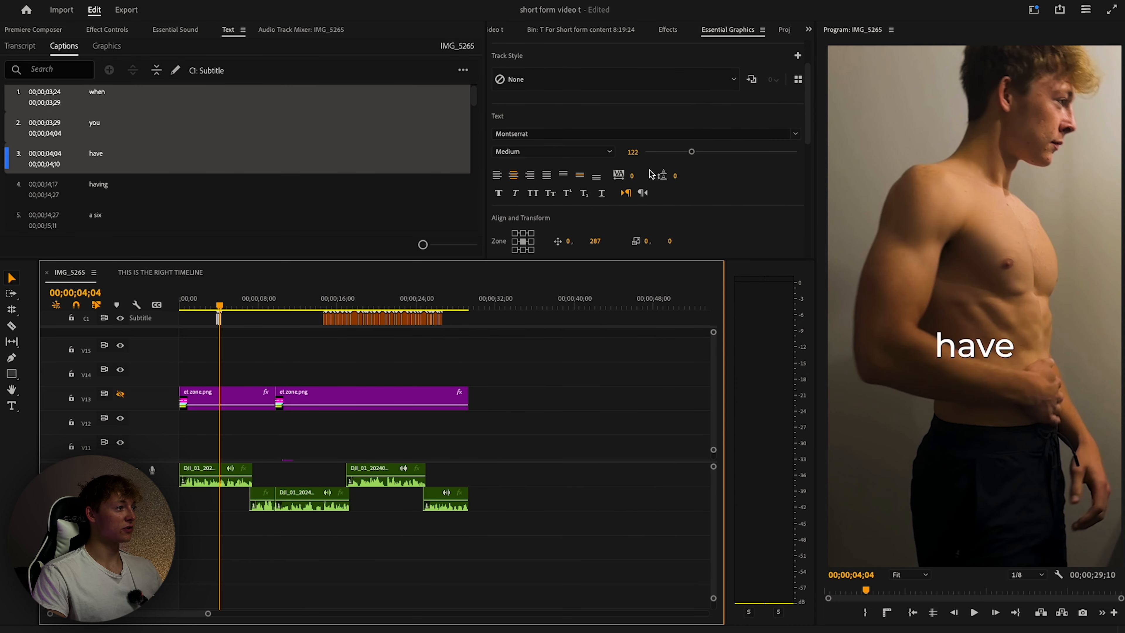
{"action": "left_click", "coordinate": [595, 217]}
{"action": "type", "text": "0"}
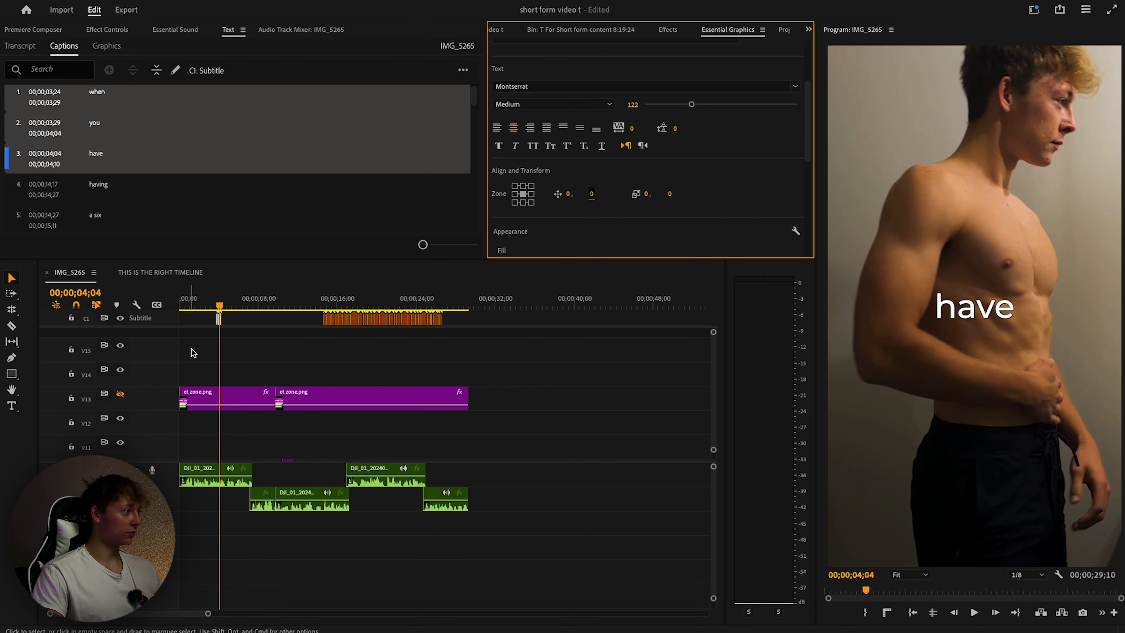
Upgrade all captions to graphic clips on V15 via Graphics and Titles, then select them.
{"action": "left_click_drag", "start_coordinate": [511, 315], "coordinate": [194, 331]}
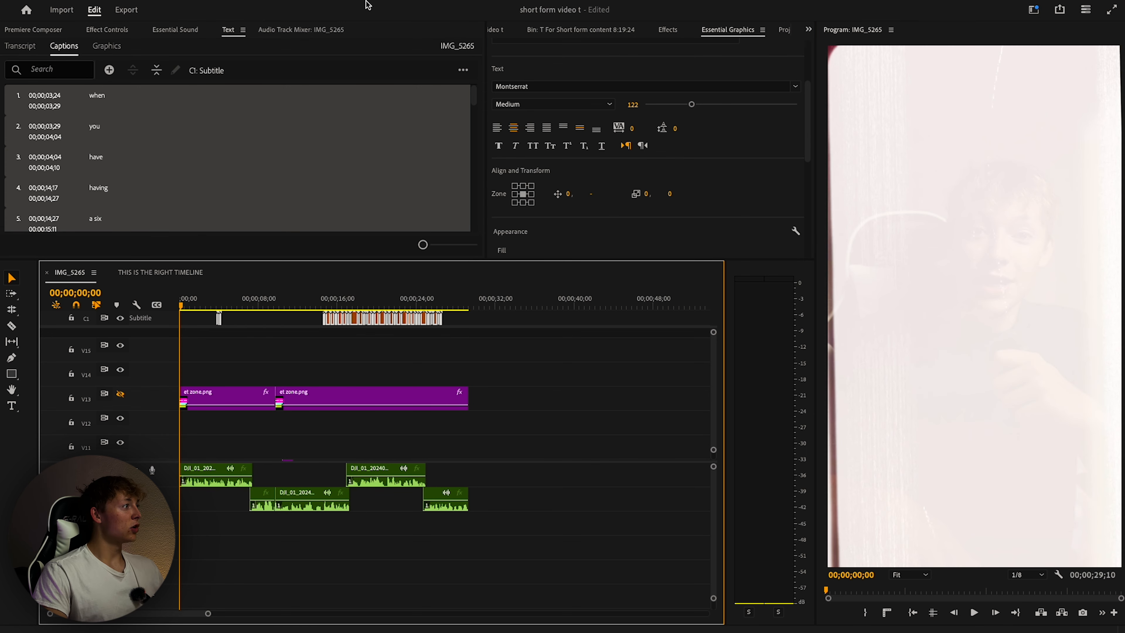
{"action": "left_click", "coordinate": [381, 5]}
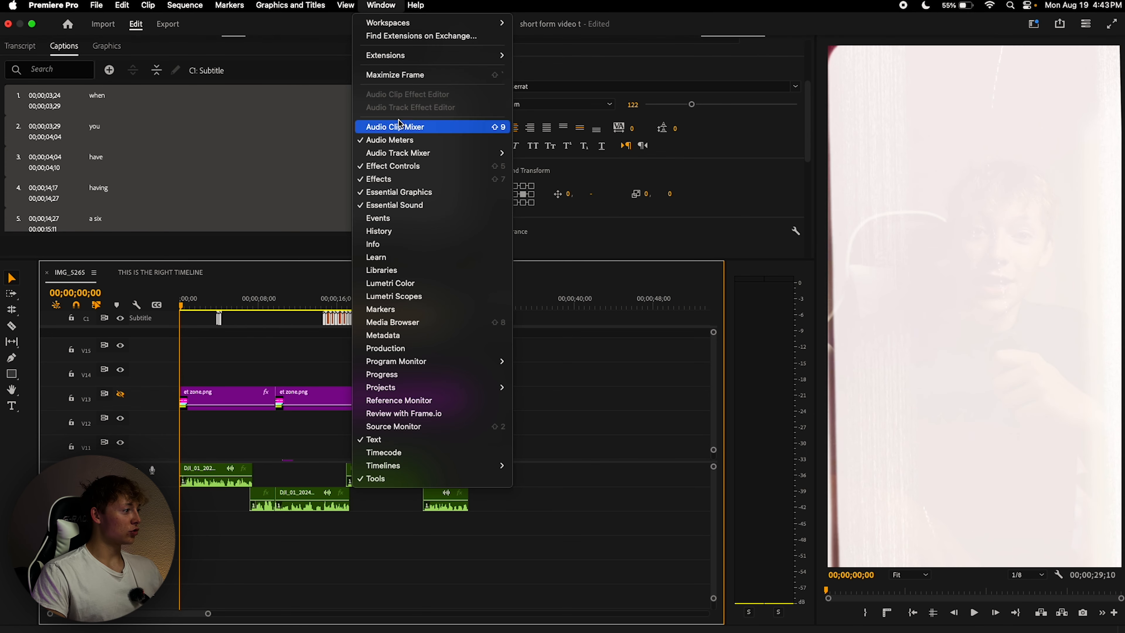
{"action": "mouse_move", "coordinate": [283, 3]}
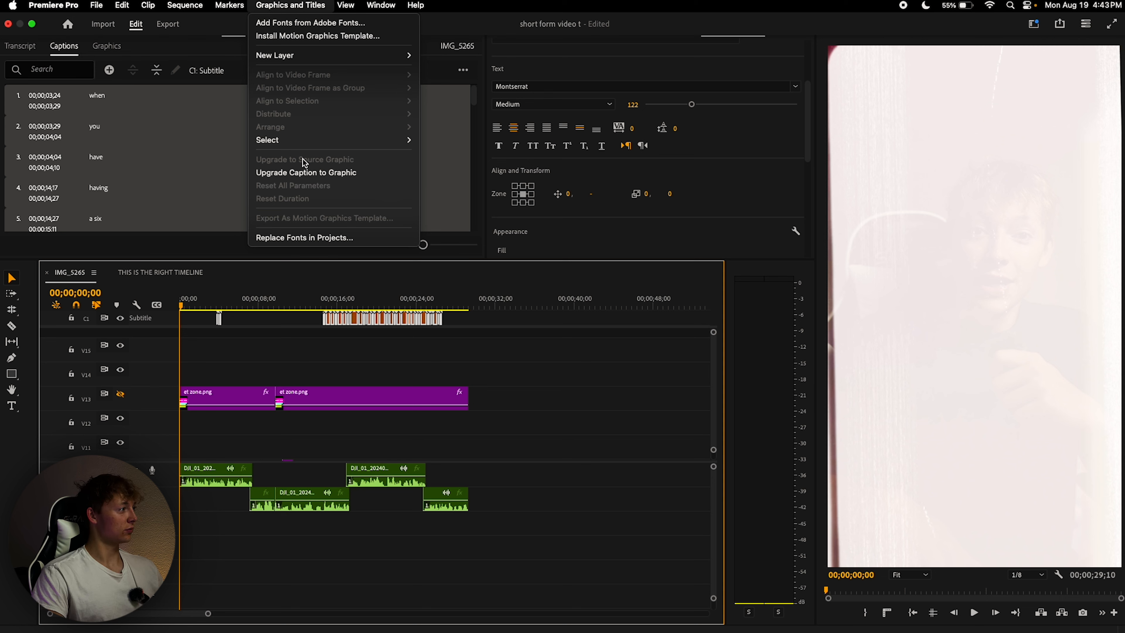
{"action": "left_click", "coordinate": [305, 172]}
{"action": "left_click_drag", "start_coordinate": [515, 338], "coordinate": [190, 361]}
{"action": "left_click", "coordinate": [667, 32]}
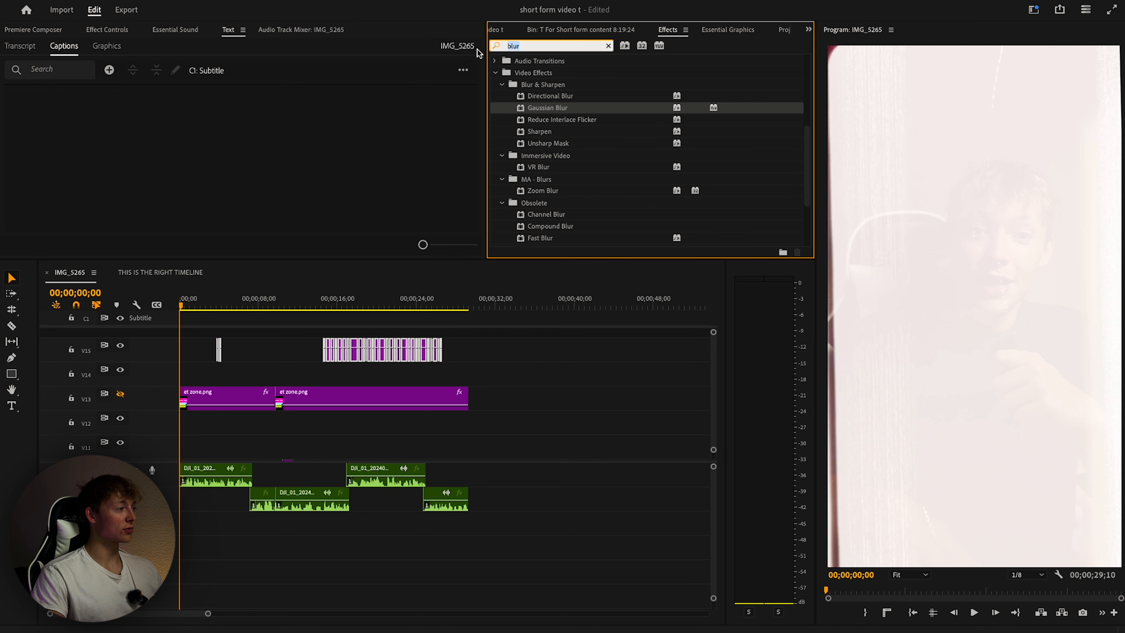
Search Effects for 'drop' and enlarge the upper panels to show the Premiere Composer transitions.
{"action": "type", "text": "drop"}
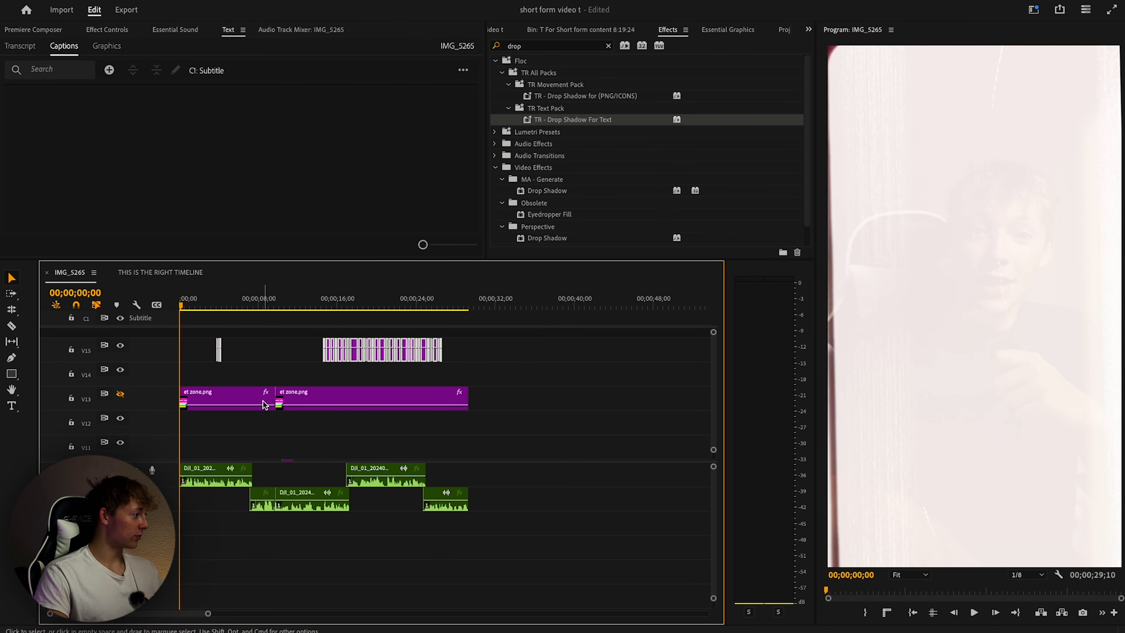
{"action": "left_click_drag", "start_coordinate": [303, 305], "coordinate": [123, 322]}
{"action": "left_click", "coordinate": [477, 364]}
{"action": "scroll", "coordinate": [476, 375], "scroll_direction": "down", "scroll_amount": 5}
{"action": "scroll", "coordinate": [474, 371], "scroll_direction": "down", "scroll_amount": 3}
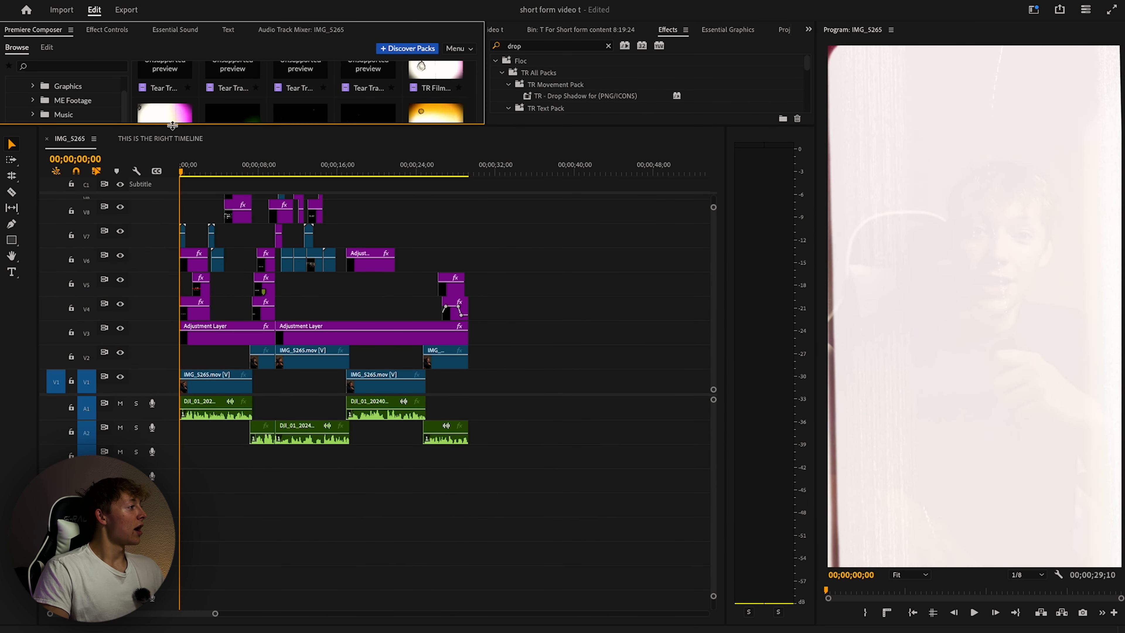
{"action": "left_click_drag", "start_coordinate": [172, 126], "coordinate": [172, 323]}
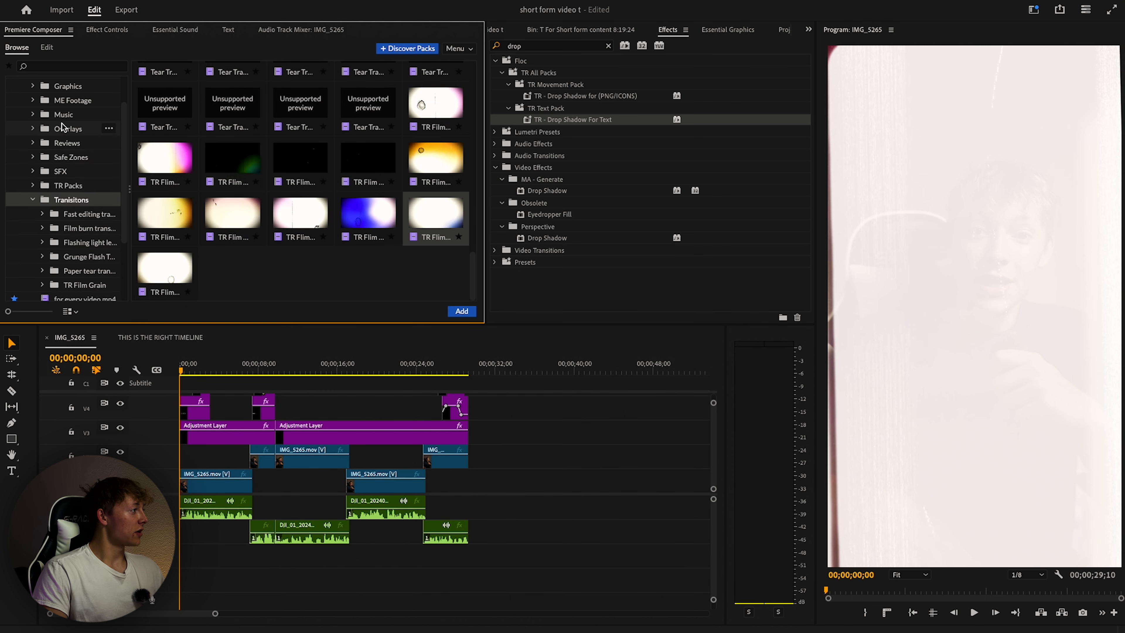
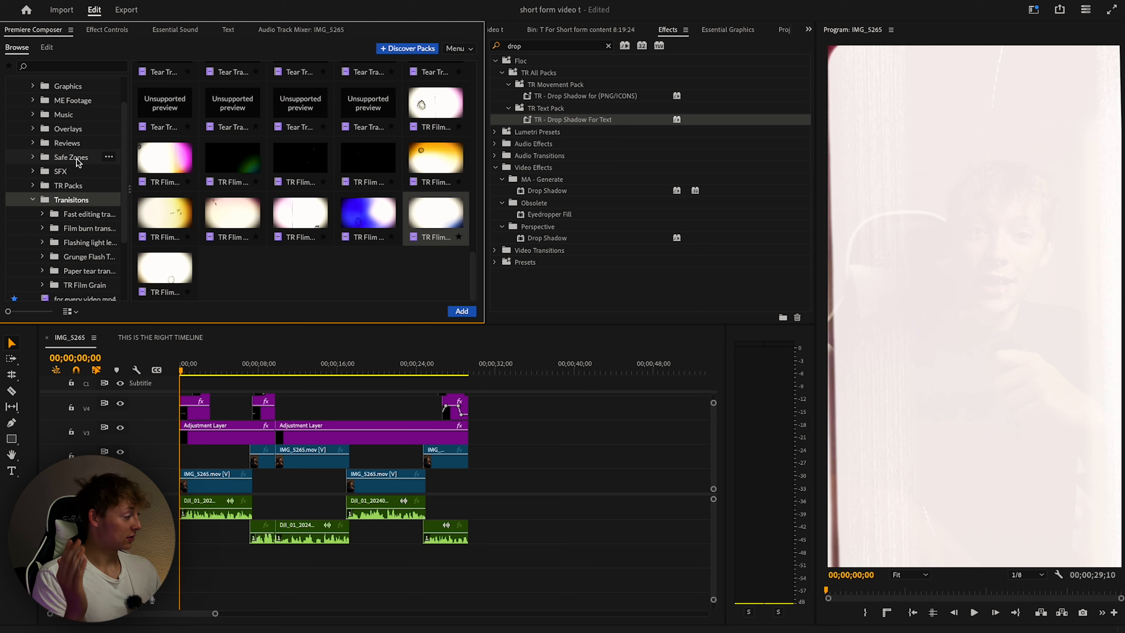
Browse the SFX folders and drag Camera Flash 7.wav onto an empty audio track at 00;00.
{"action": "left_click", "coordinate": [33, 199]}
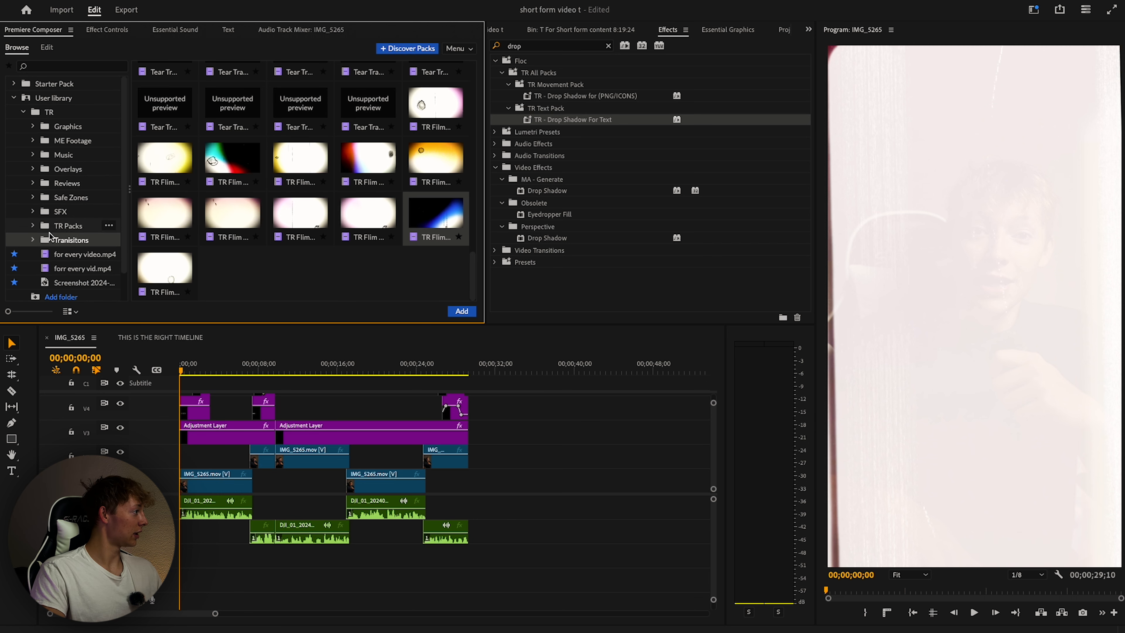
{"action": "left_click", "coordinate": [32, 212]}
{"action": "scroll", "coordinate": [63, 183], "scroll_direction": "down", "scroll_amount": 8}
{"action": "left_click", "coordinate": [66, 181]}
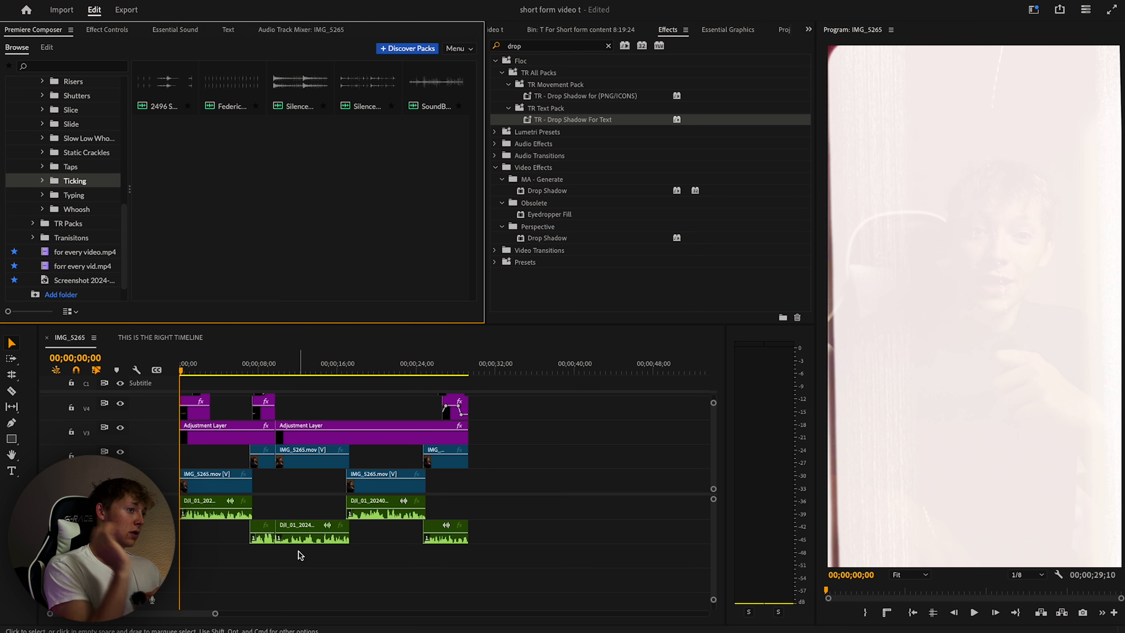
{"action": "scroll", "coordinate": [81, 133], "scroll_direction": "up", "scroll_amount": 5}
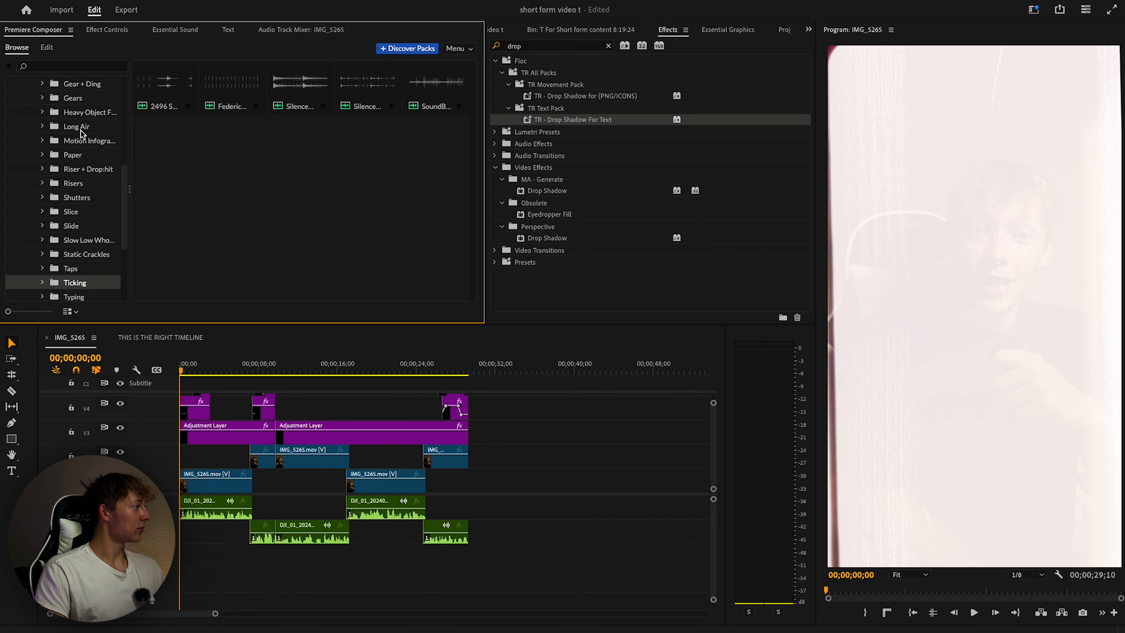
{"action": "left_click", "coordinate": [82, 126]}
{"action": "scroll", "coordinate": [81, 132], "scroll_direction": "up", "scroll_amount": 3}
{"action": "left_click", "coordinate": [82, 137]}
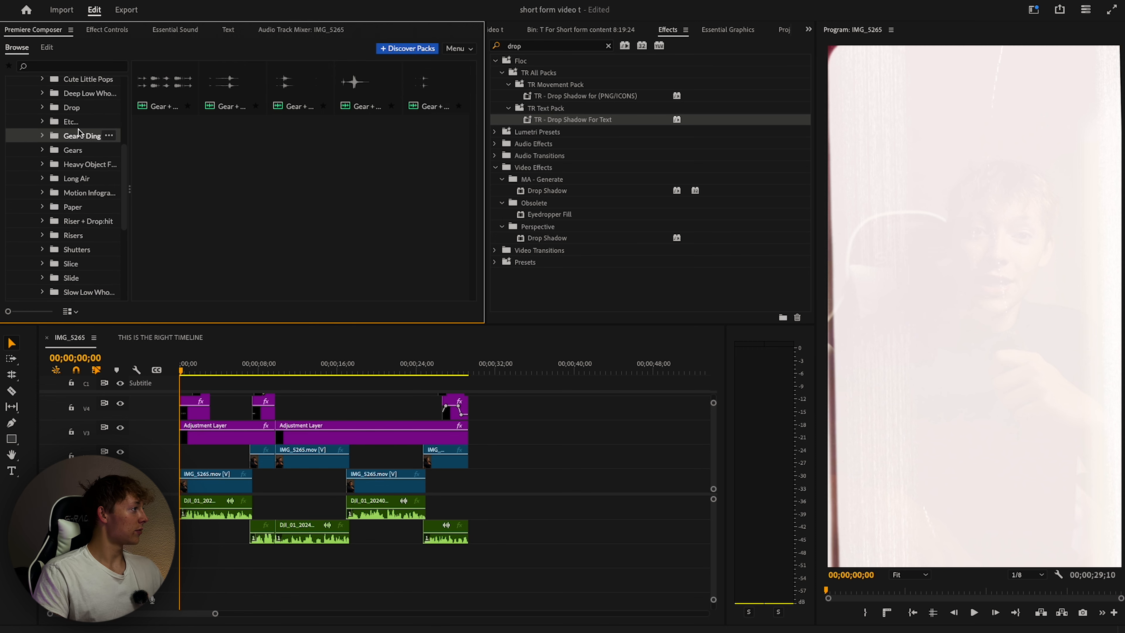
{"action": "scroll", "coordinate": [83, 144], "scroll_direction": "up", "scroll_amount": 3}
{"action": "left_click", "coordinate": [83, 145]}
{"action": "left_click", "coordinate": [84, 128]}
{"action": "left_click_drag", "start_coordinate": [232, 142], "coordinate": [186, 548]}
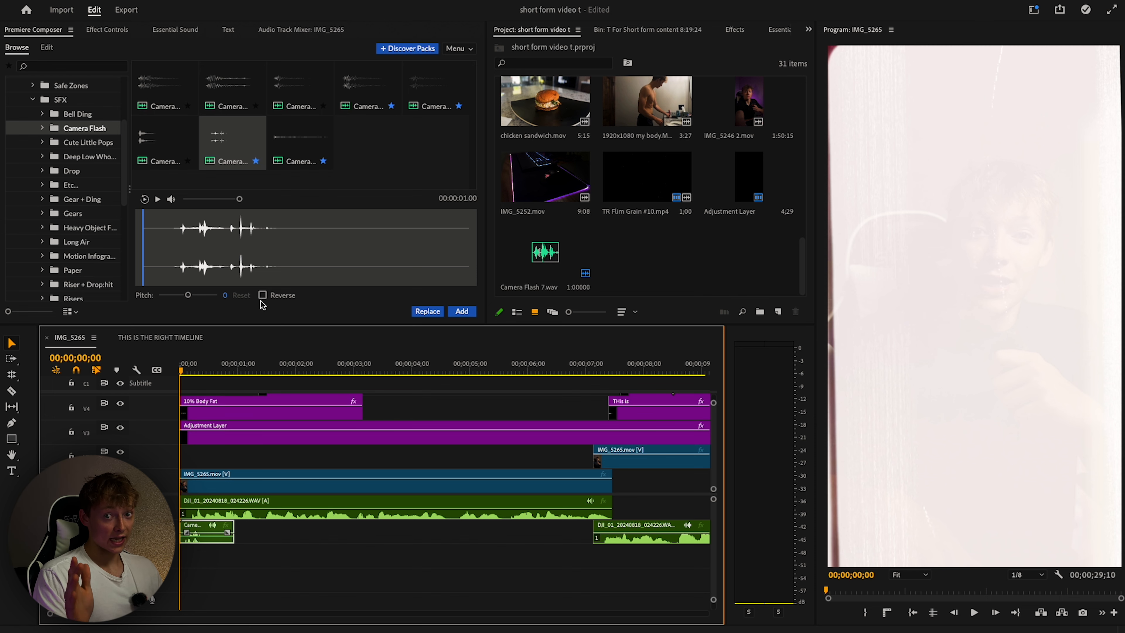
Add a second Camera Flash 7.wav with its pitch lowered to -5 and preview it.
{"action": "key", "text": "="}
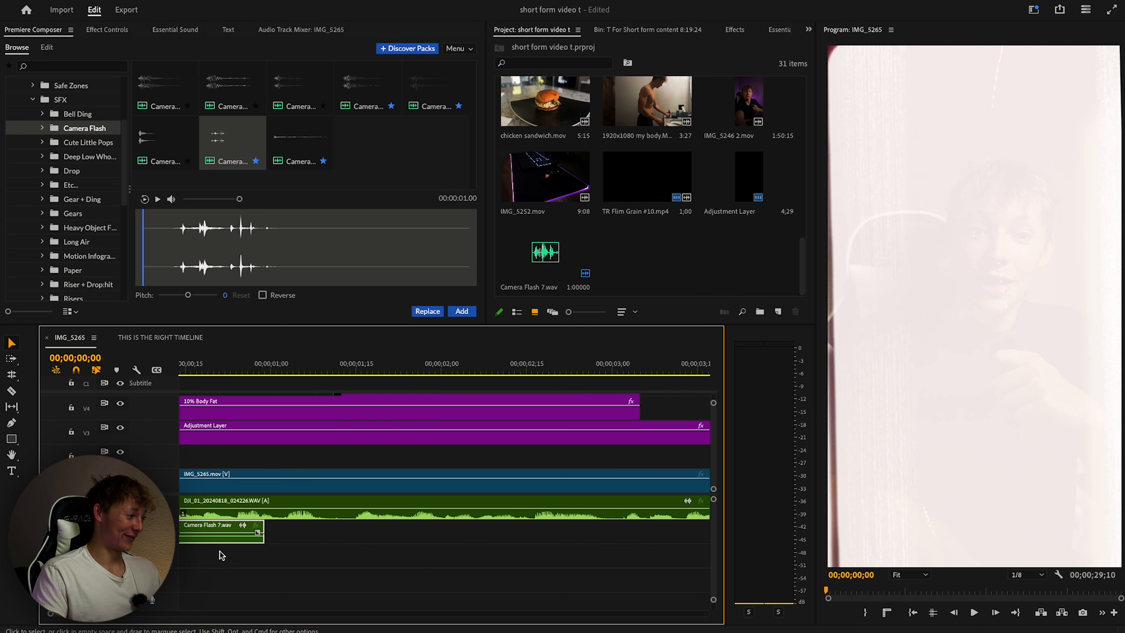
{"action": "left_click", "coordinate": [462, 313]}
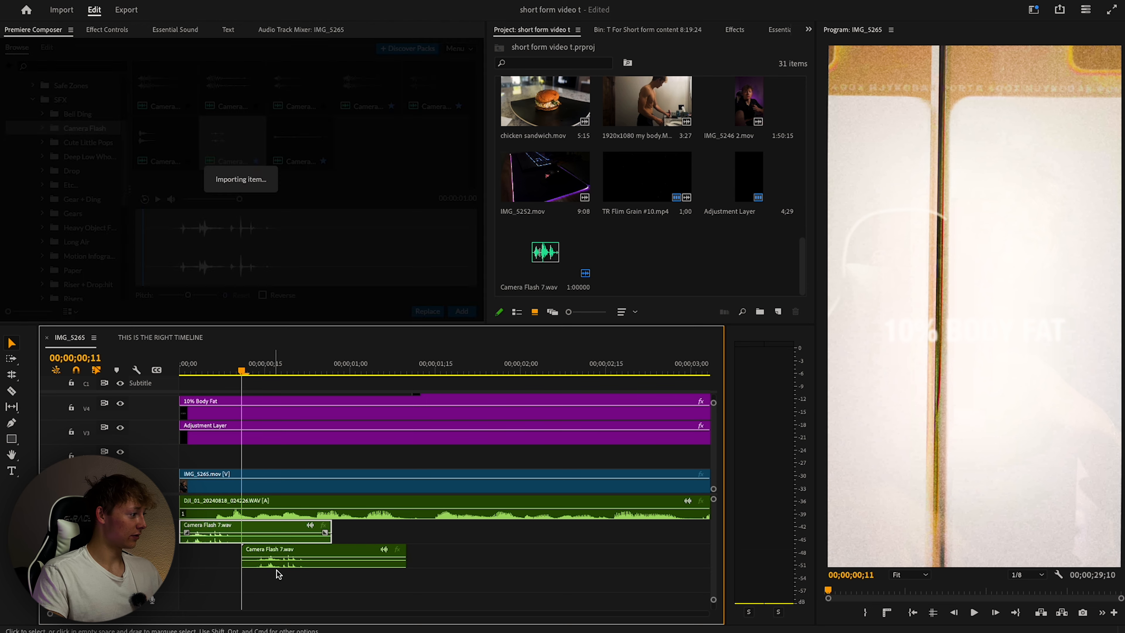
{"action": "left_click_drag", "start_coordinate": [187, 295], "coordinate": [183, 296]}
{"action": "key", "text": "space"}
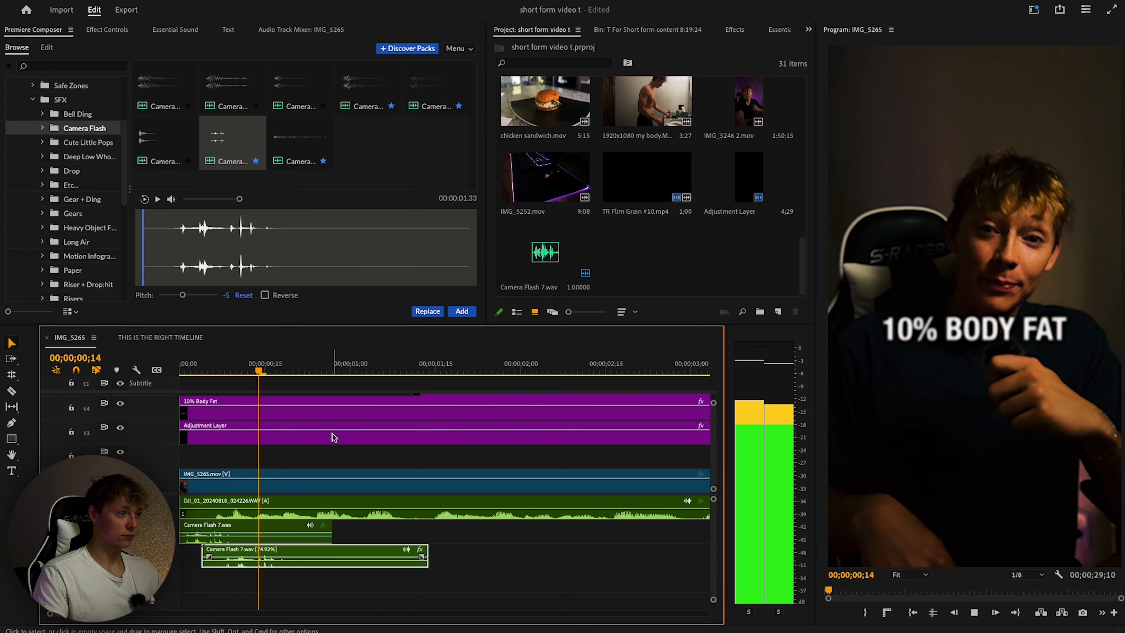
{"action": "key", "text": "space"}
{"action": "key", "text": "Up"}
{"action": "key", "text": "space"}
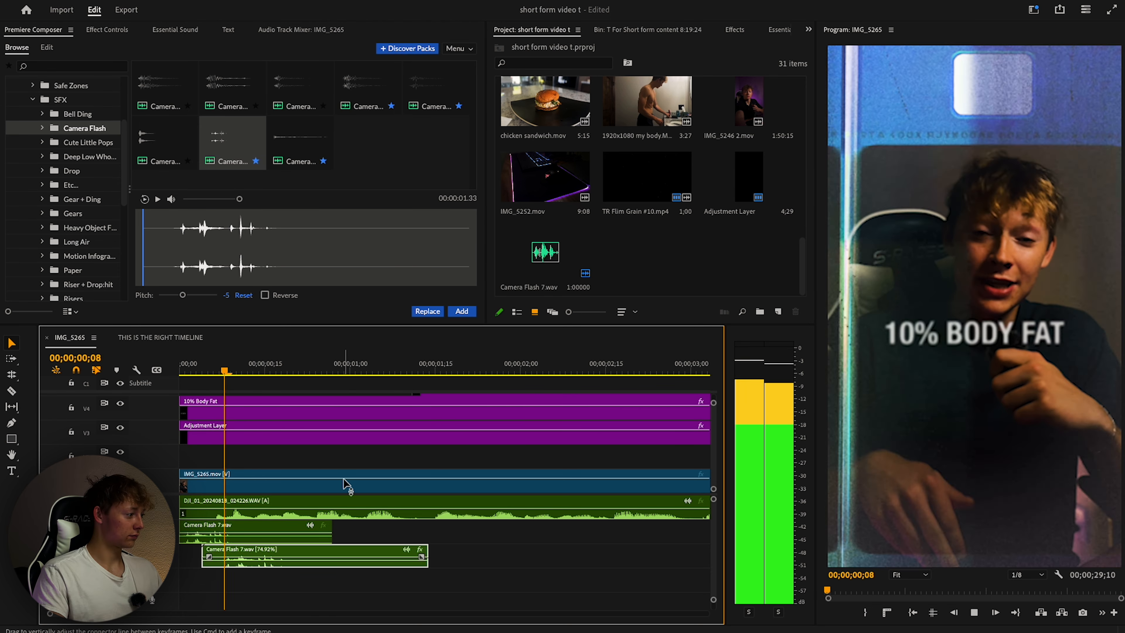
{"action": "key", "text": "space"}
{"action": "scroll", "coordinate": [354, 490], "scroll_direction": "down", "scroll_amount": 1}
{"action": "left_click", "coordinate": [266, 295]}
{"action": "key", "text": "space"}
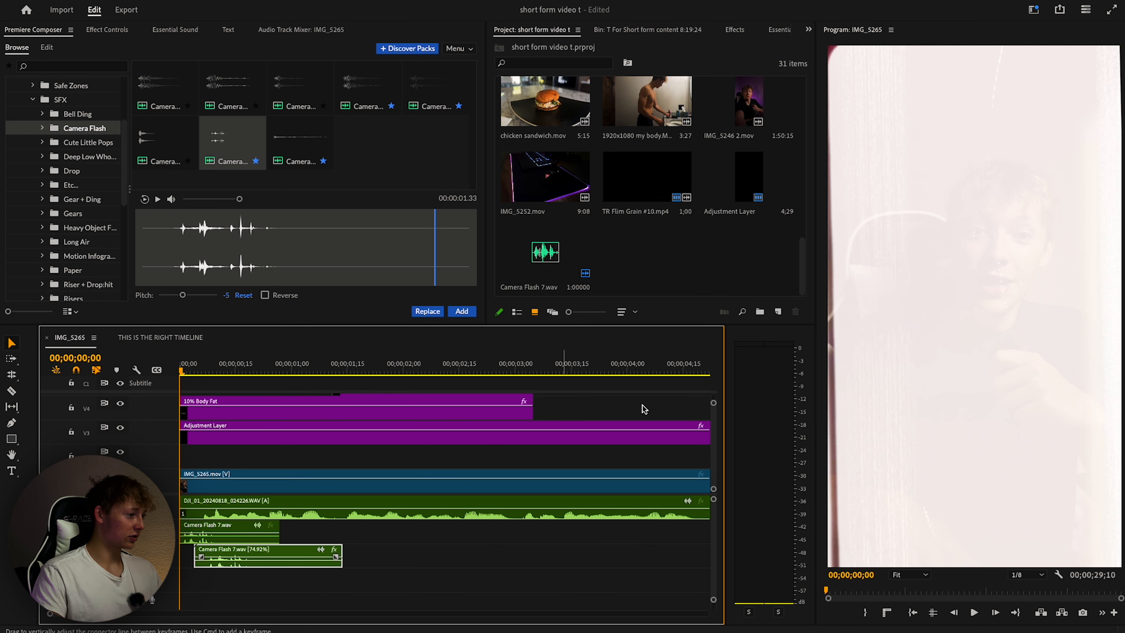
Check the layered flash timing against the white flash frames, then bring up the Whoosh sounds.
{"action": "scroll", "coordinate": [263, 517], "scroll_direction": "up", "scroll_amount": 3}
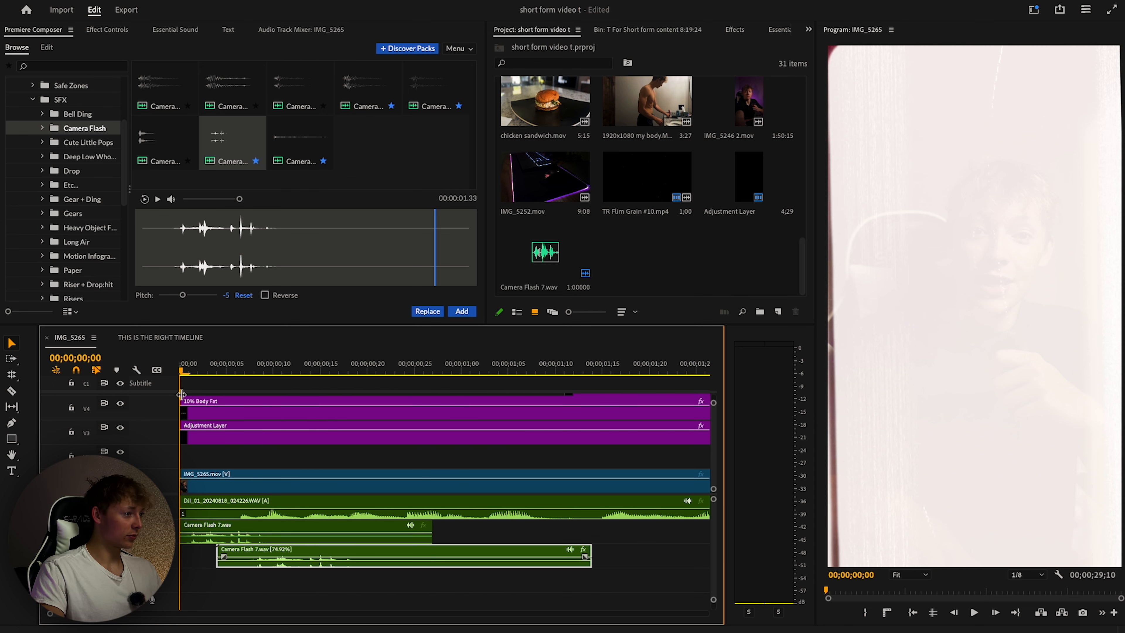
{"action": "key", "text": "space"}
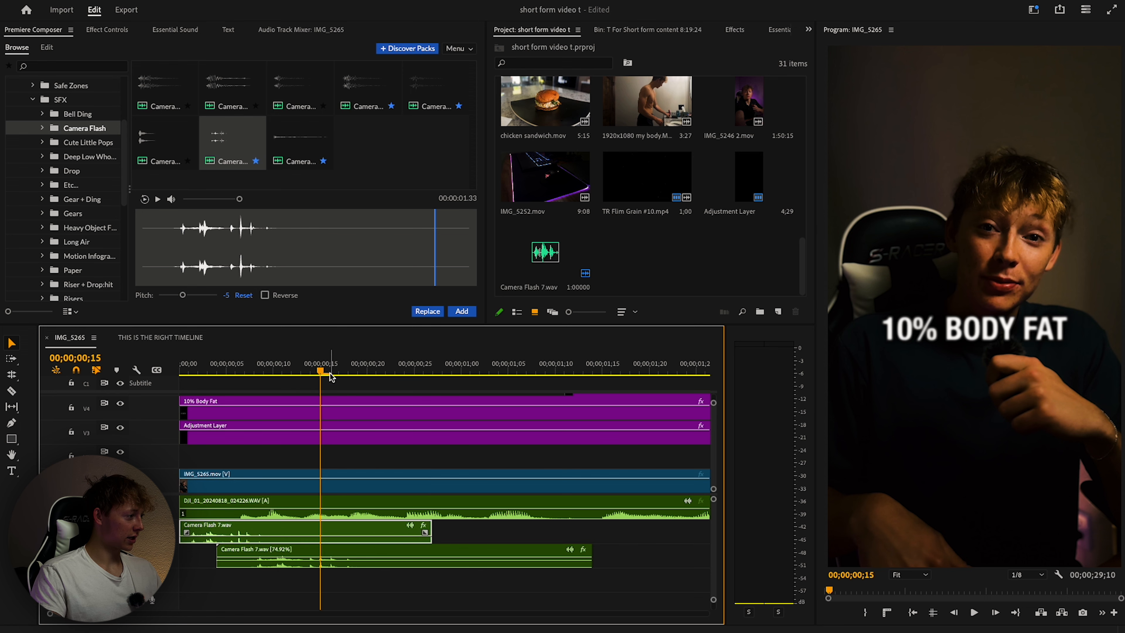
{"action": "mouse_move", "coordinate": [331, 376]}
{"action": "left_mouse_down"}
{"action": "mouse_move", "coordinate": [362, 375]}
{"action": "mouse_move", "coordinate": [330, 376]}
{"action": "left_mouse_up"}
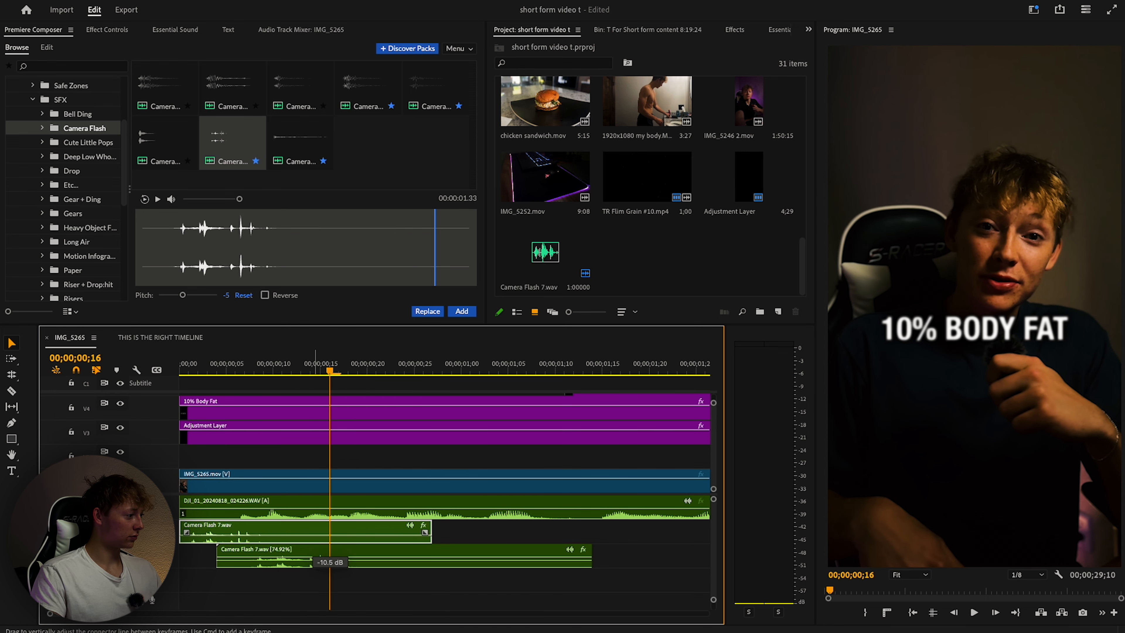
{"action": "left_click", "coordinate": [333, 562]}
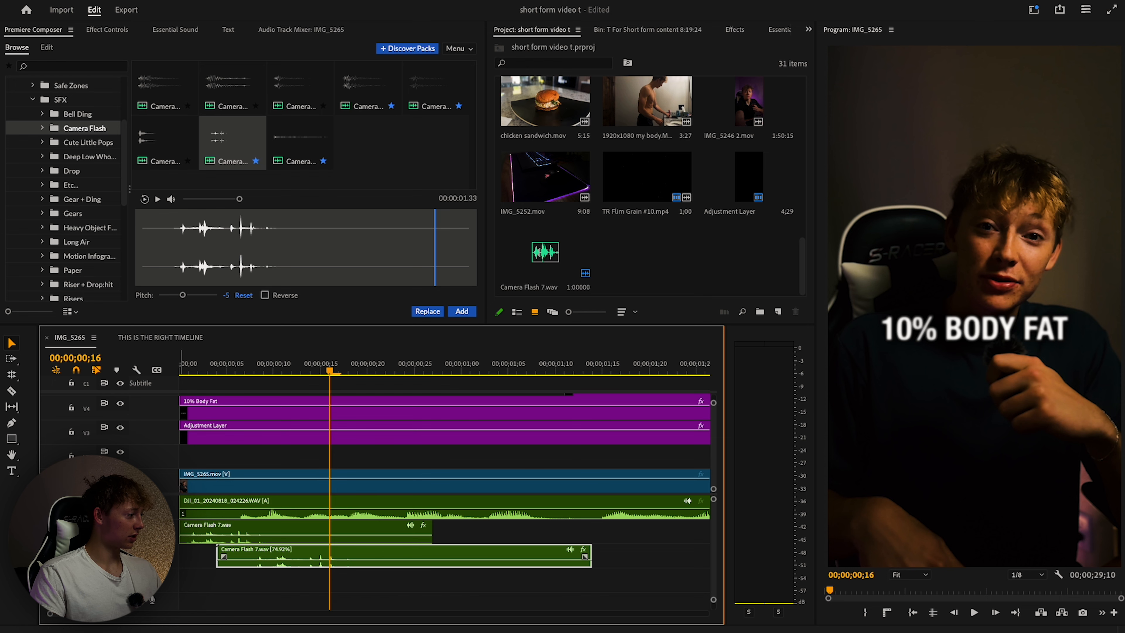
{"action": "key", "text": "space"}
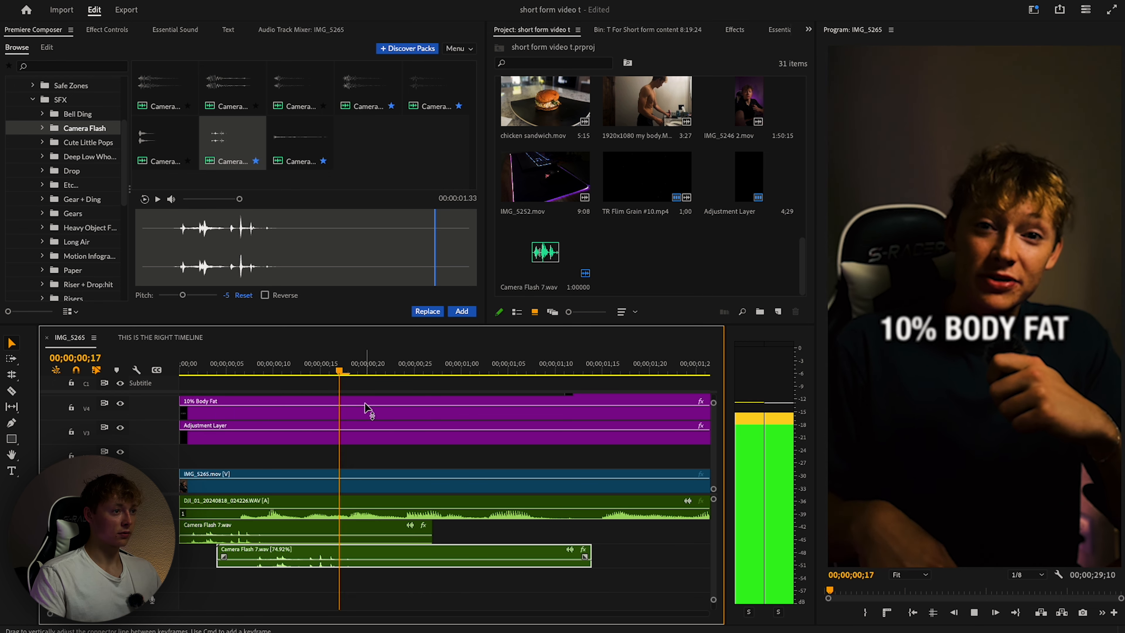
{"action": "key", "text": "space"}
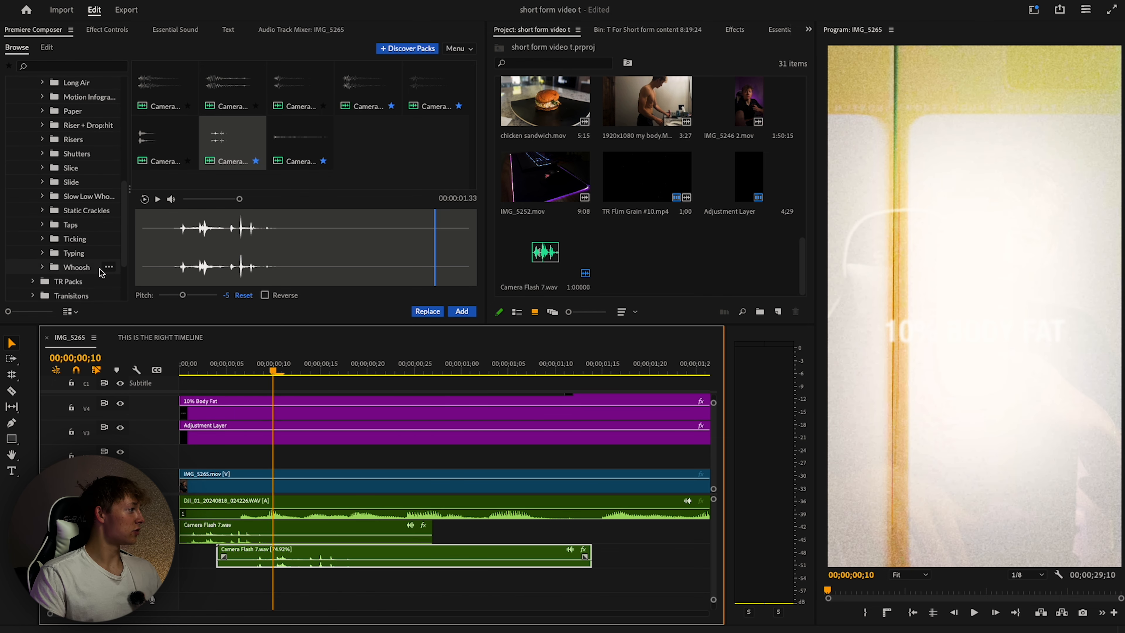
{"action": "scroll", "coordinate": [76, 239], "scroll_direction": "down", "scroll_amount": 1}
{"action": "left_click", "coordinate": [76, 263]}
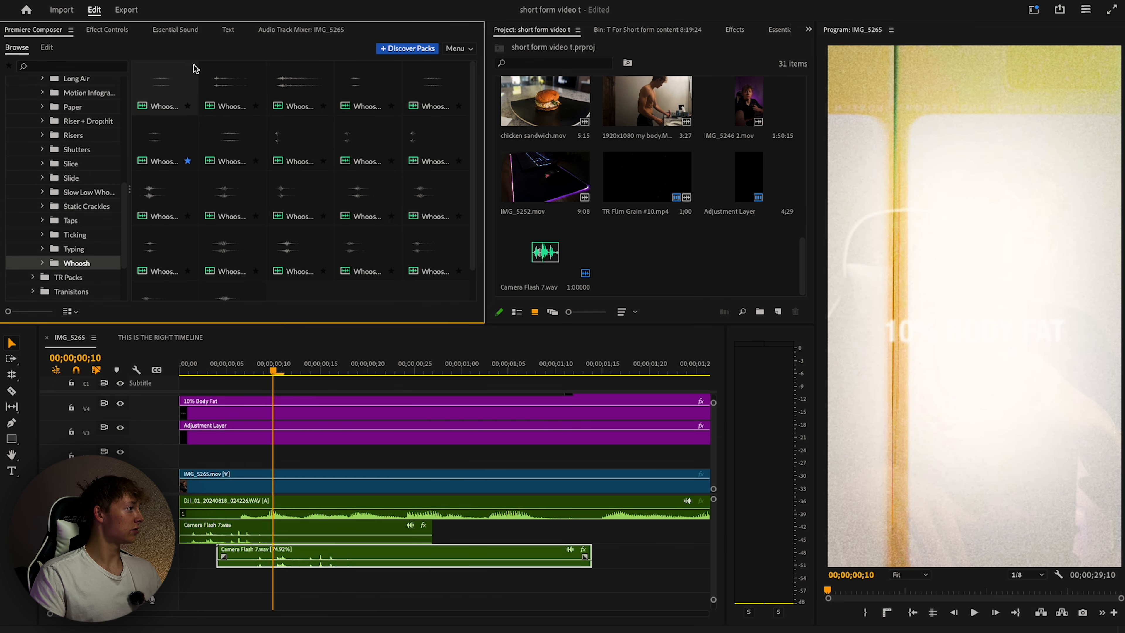
Add Whoosh 6.wav, slide it slightly later, and play the opening to hear it.
{"action": "left_click", "coordinate": [176, 89]}
{"action": "left_click_drag", "start_coordinate": [175, 134], "coordinate": [272, 169]}
{"action": "left_click", "coordinate": [457, 311]}
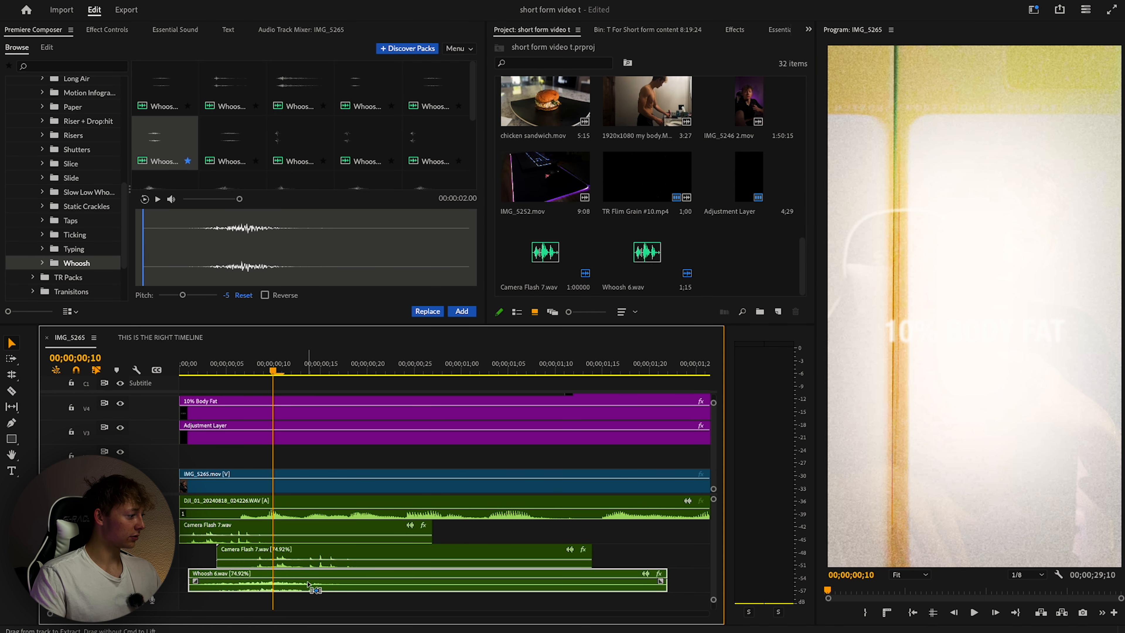
{"action": "left_click_drag", "start_coordinate": [309, 585], "coordinate": [357, 578]}
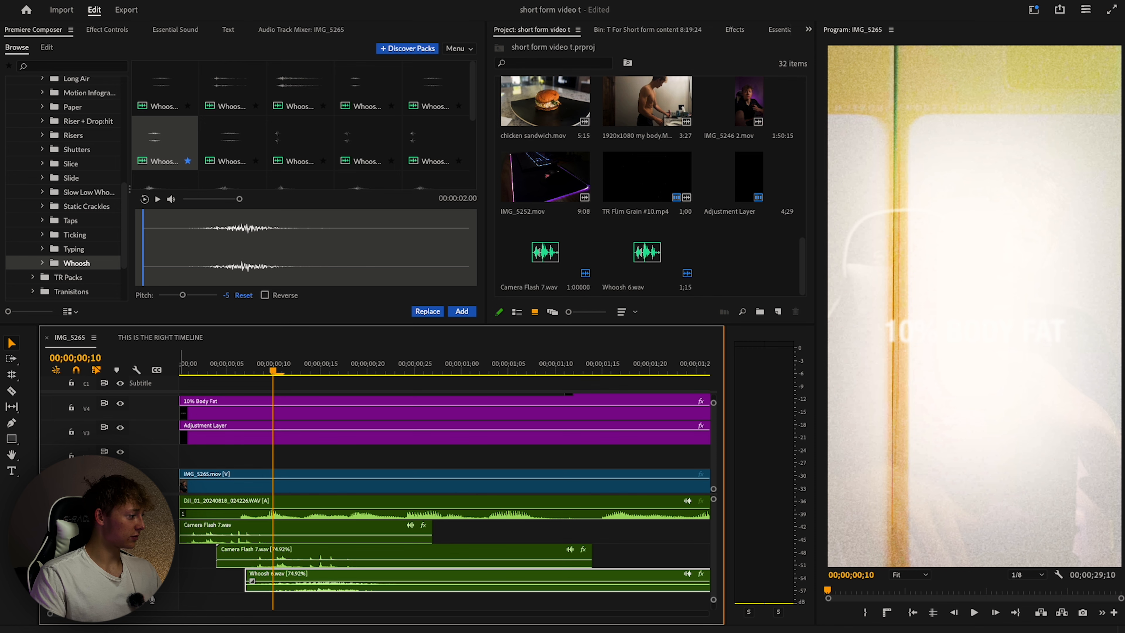
{"action": "left_click_drag", "start_coordinate": [433, 370], "coordinate": [181, 371]}
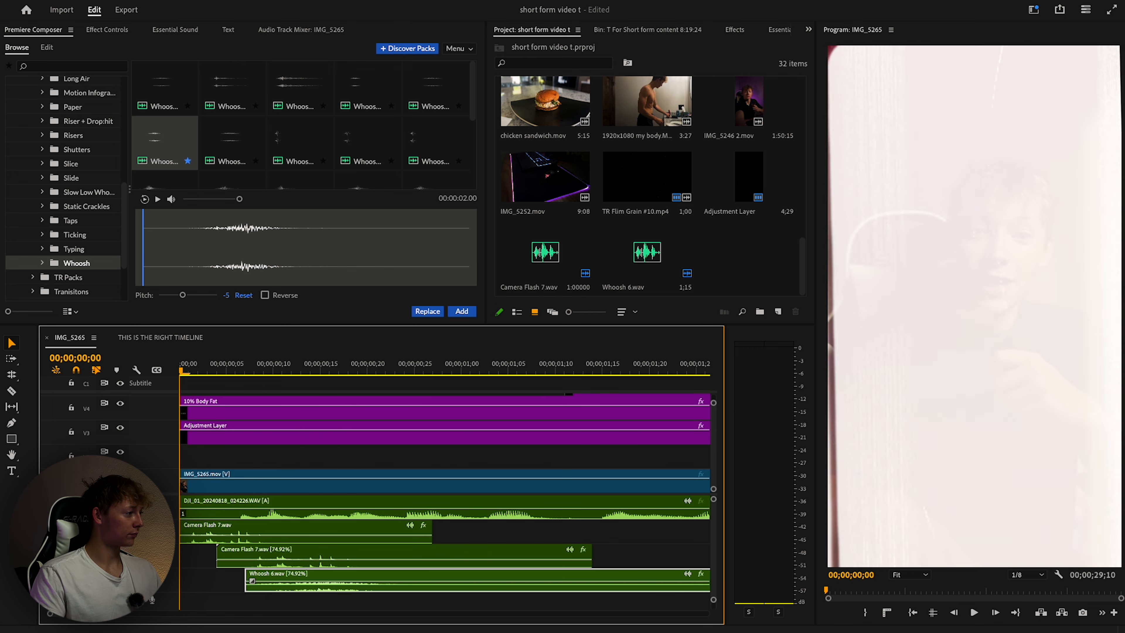
{"action": "key", "text": "space"}
{"action": "key", "text": "space"}
{"action": "key", "text": "space"}
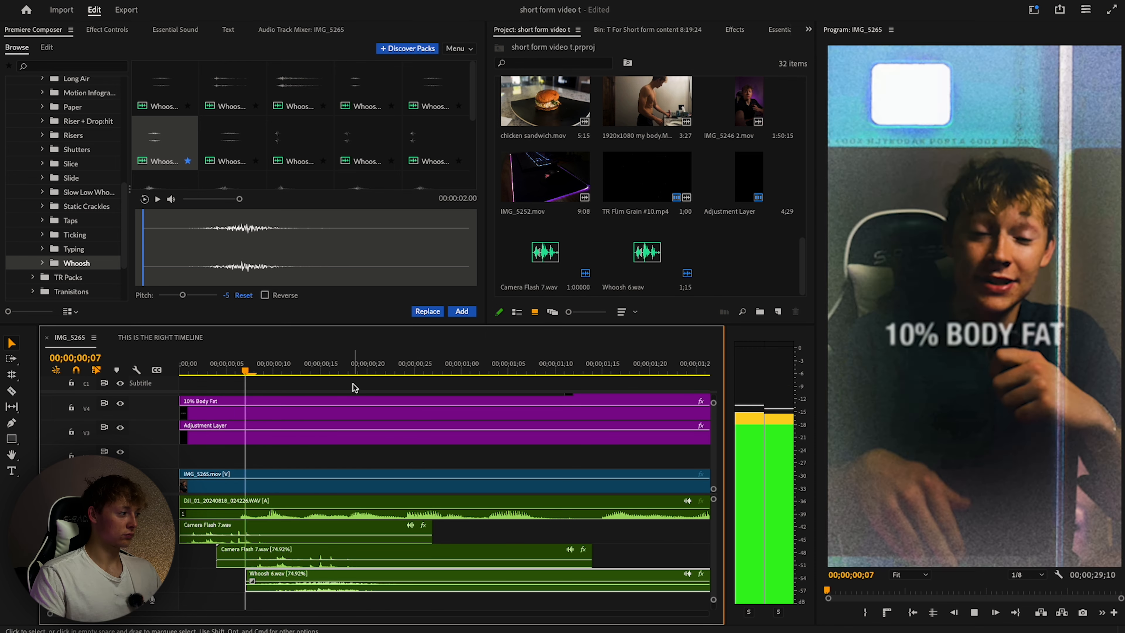
{"action": "key", "text": "space"}
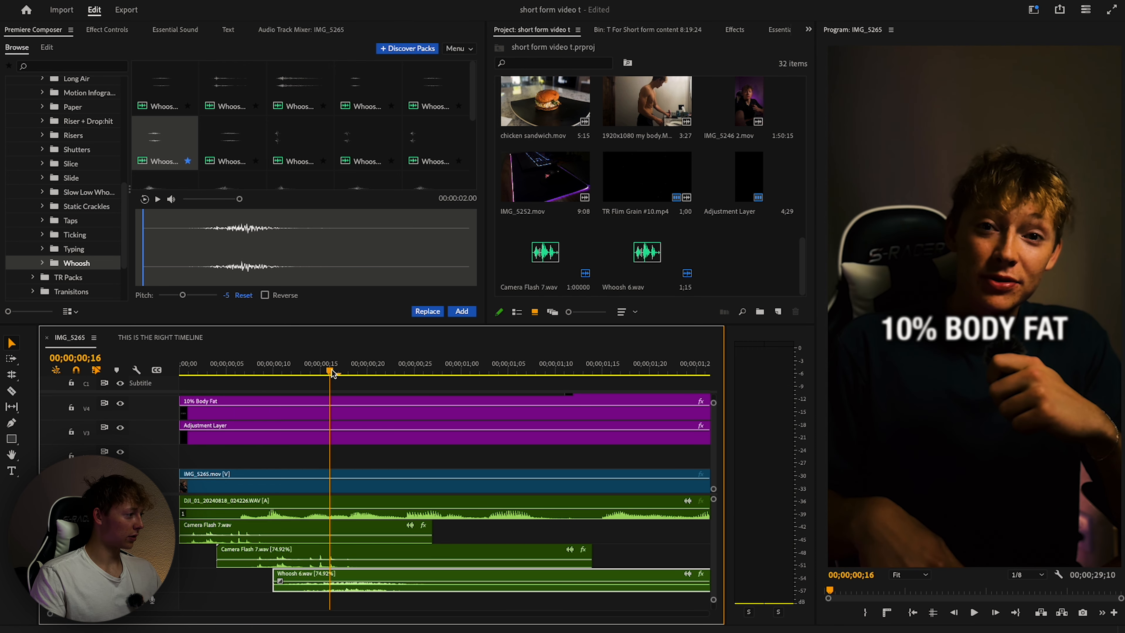
{"action": "key", "text": "space"}
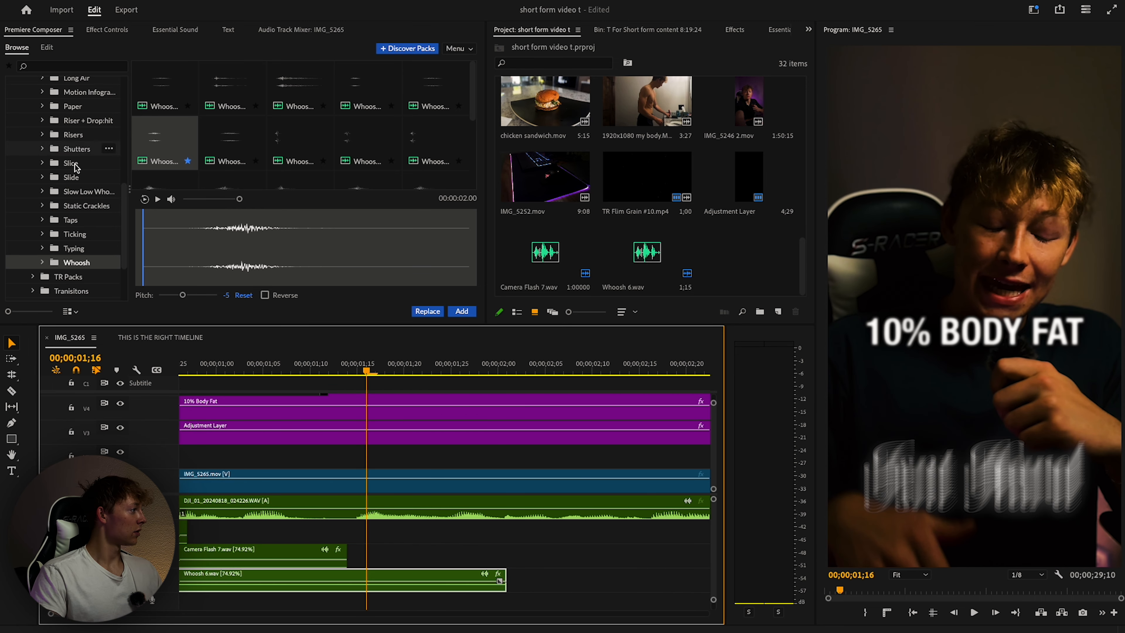
Add Whoosh 13.wav, nudge it earlier, and move it to the empty track below Whoosh 6.
{"action": "scroll", "coordinate": [86, 208], "scroll_direction": "down", "scroll_amount": 1}
{"action": "left_click", "coordinate": [246, 138]}
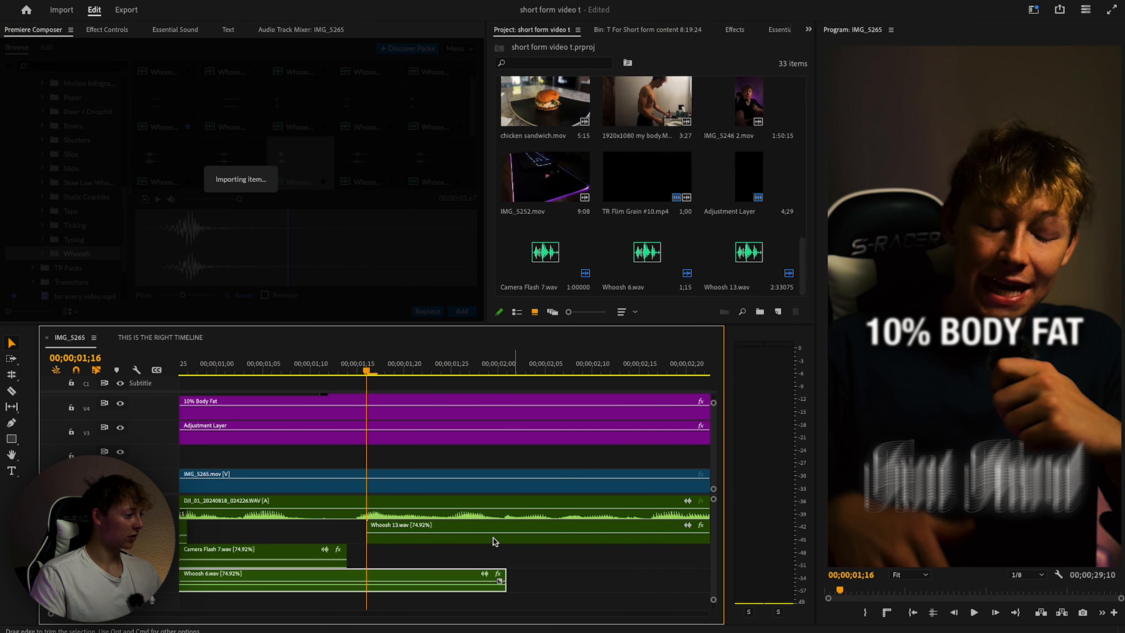
{"action": "scroll", "coordinate": [494, 540], "scroll_direction": "down", "scroll_amount": 3}
{"action": "left_click", "coordinate": [394, 372]}
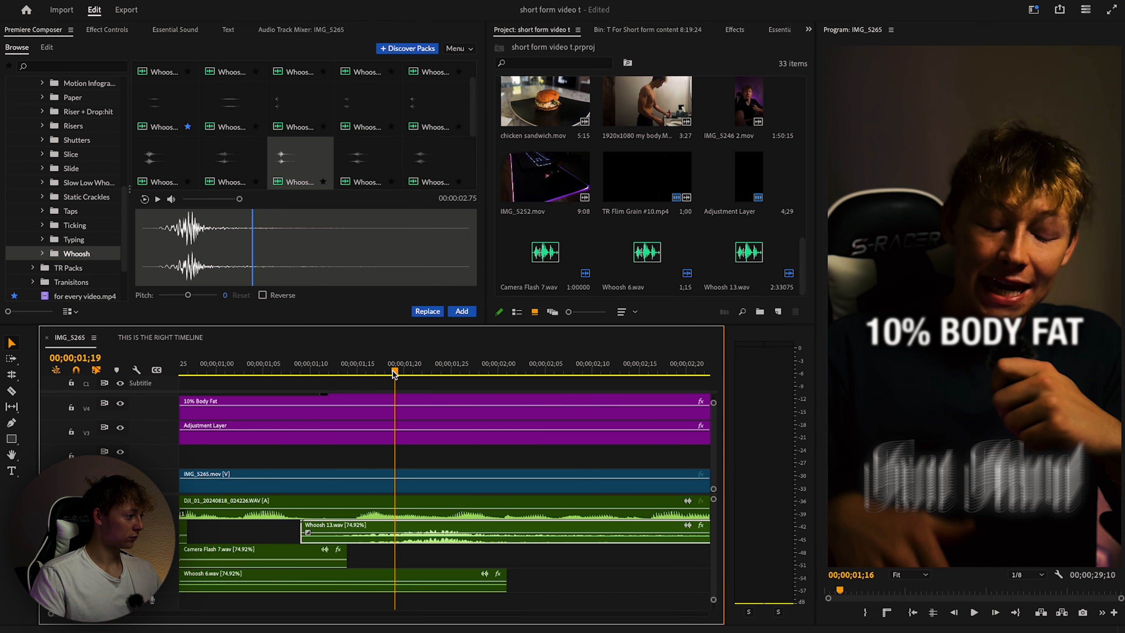
{"action": "left_click_drag", "start_coordinate": [394, 373], "coordinate": [357, 373]}
{"action": "left_click_drag", "start_coordinate": [502, 520], "coordinate": [454, 520]}
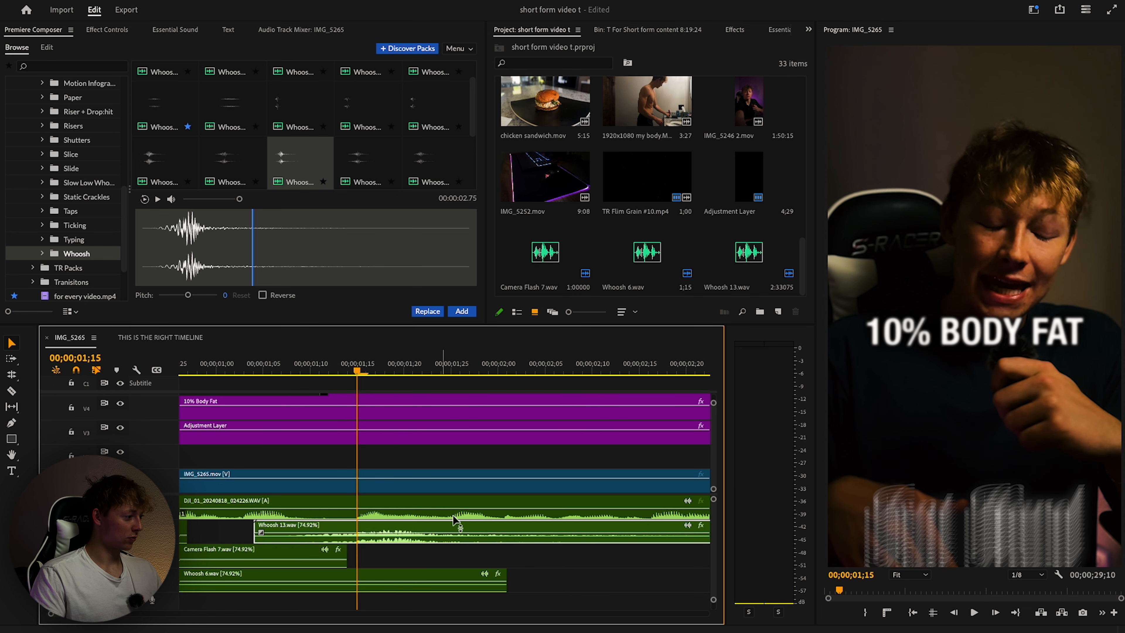
{"action": "scroll", "coordinate": [433, 525], "scroll_direction": "down", "scroll_amount": 1}
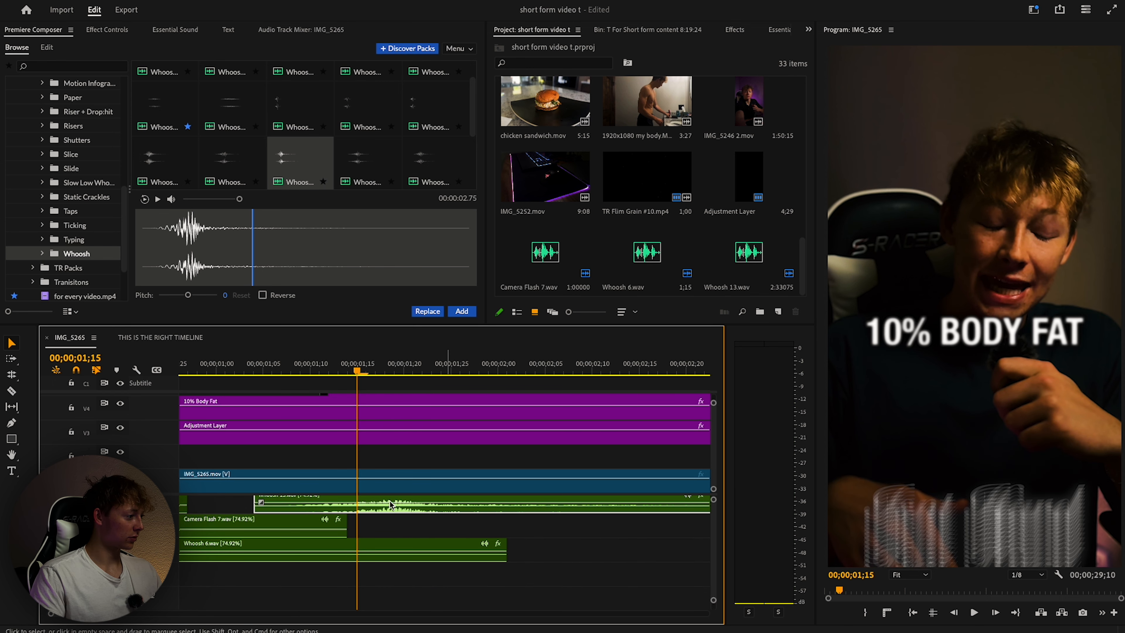
{"action": "scroll", "coordinate": [384, 441], "scroll_direction": "down", "scroll_amount": 2}
{"action": "left_click_drag", "start_coordinate": [396, 444], "coordinate": [402, 504]}
Play back the opening from 1;08 to hear the layered whooshes.
{"action": "left_click", "coordinate": [297, 374]}
{"action": "key", "text": "space"}
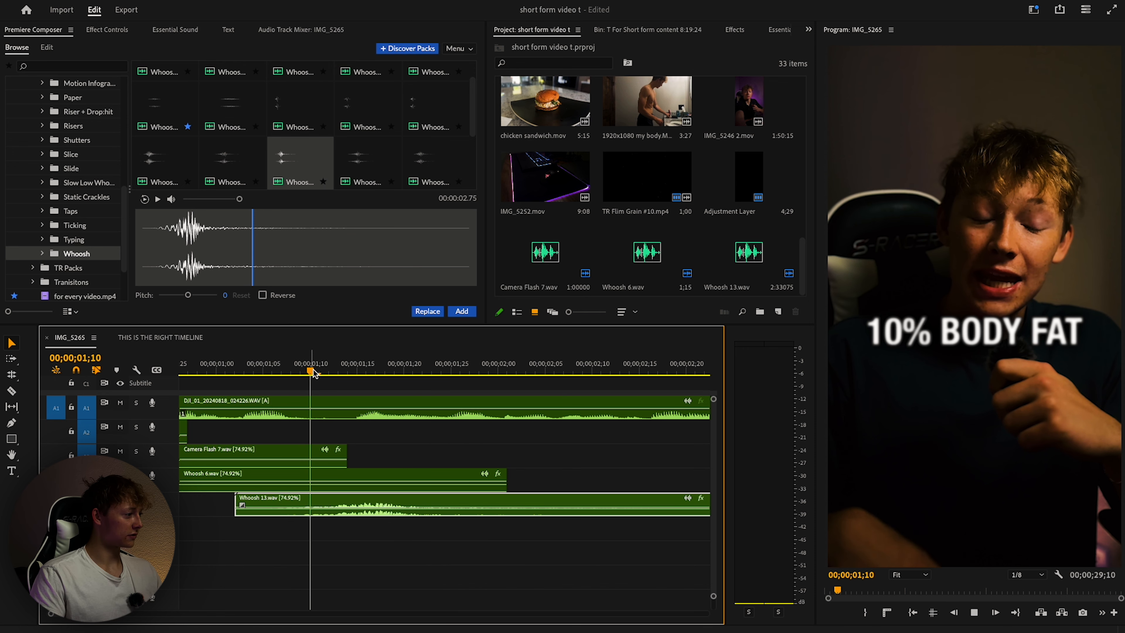
{"action": "key", "text": "space"}
{"action": "left_click", "coordinate": [377, 372]}
{"action": "left_click", "coordinate": [191, 374]}
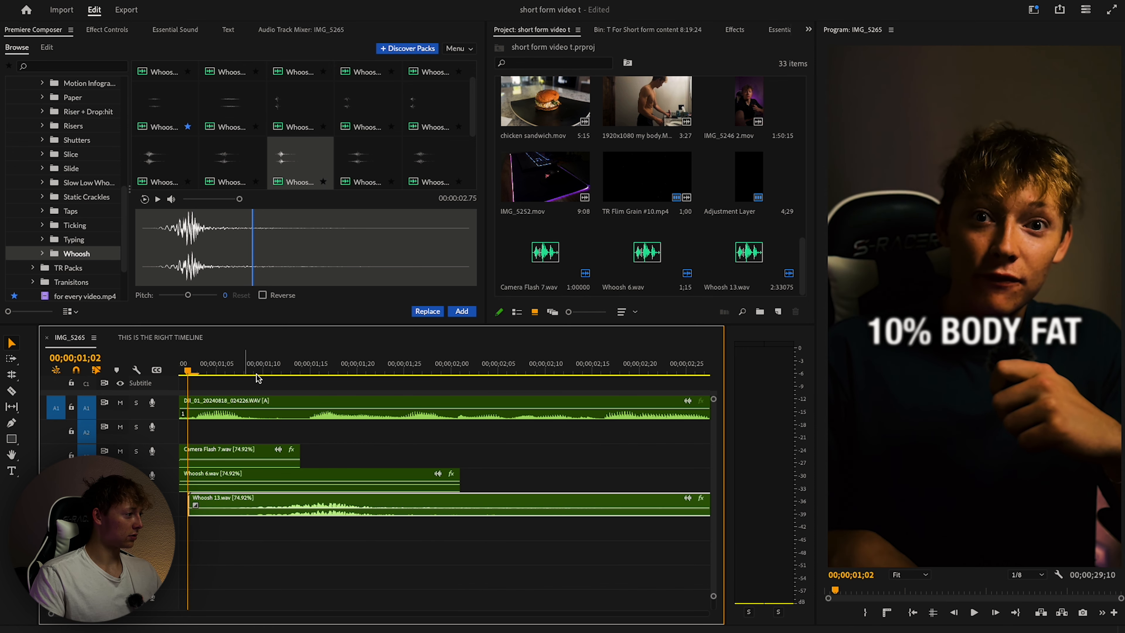
{"action": "left_click", "coordinate": [443, 373]}
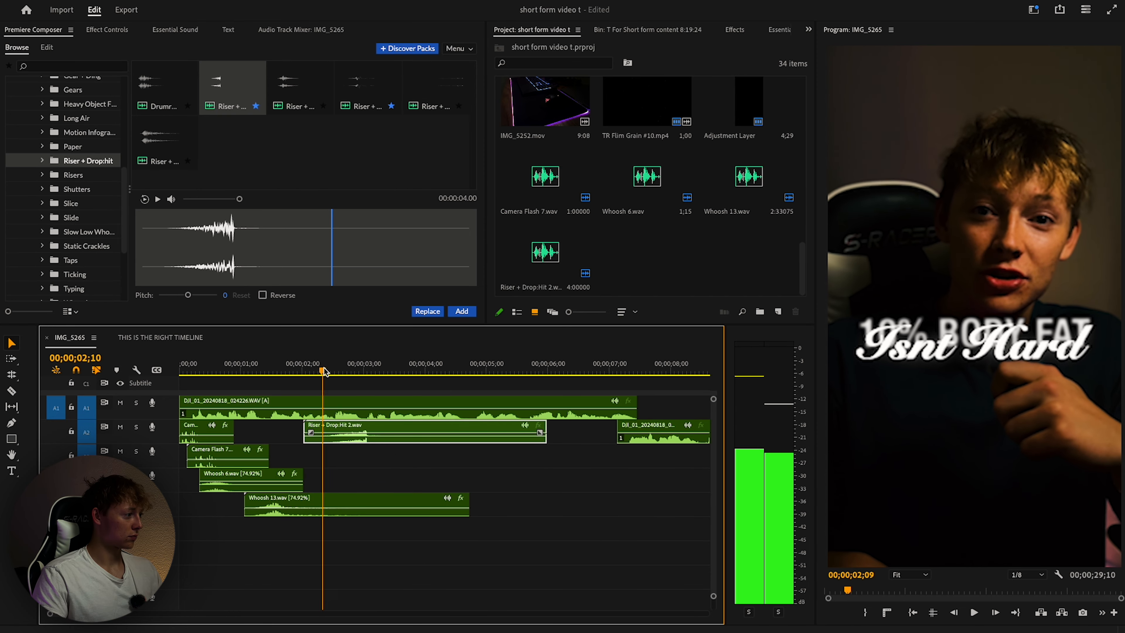
Audition the riser around the 2½-second mark and delete the Riser clip.
{"action": "left_click_drag", "start_coordinate": [325, 372], "coordinate": [361, 376]}
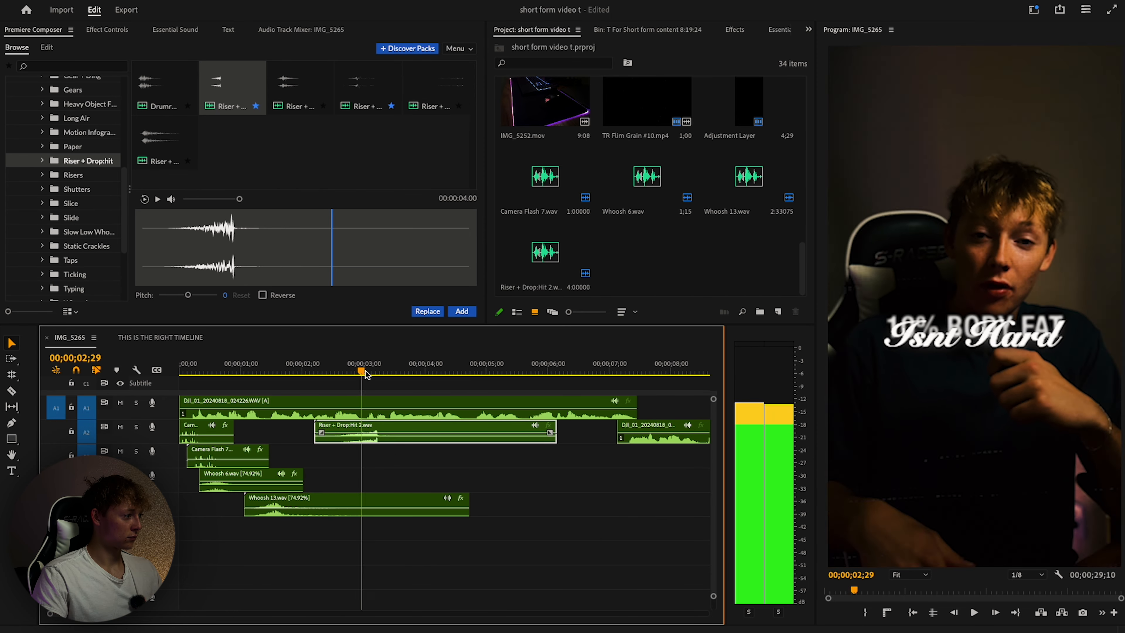
{"action": "left_click_drag", "start_coordinate": [363, 374], "coordinate": [346, 378]}
{"action": "key", "text": "space"}
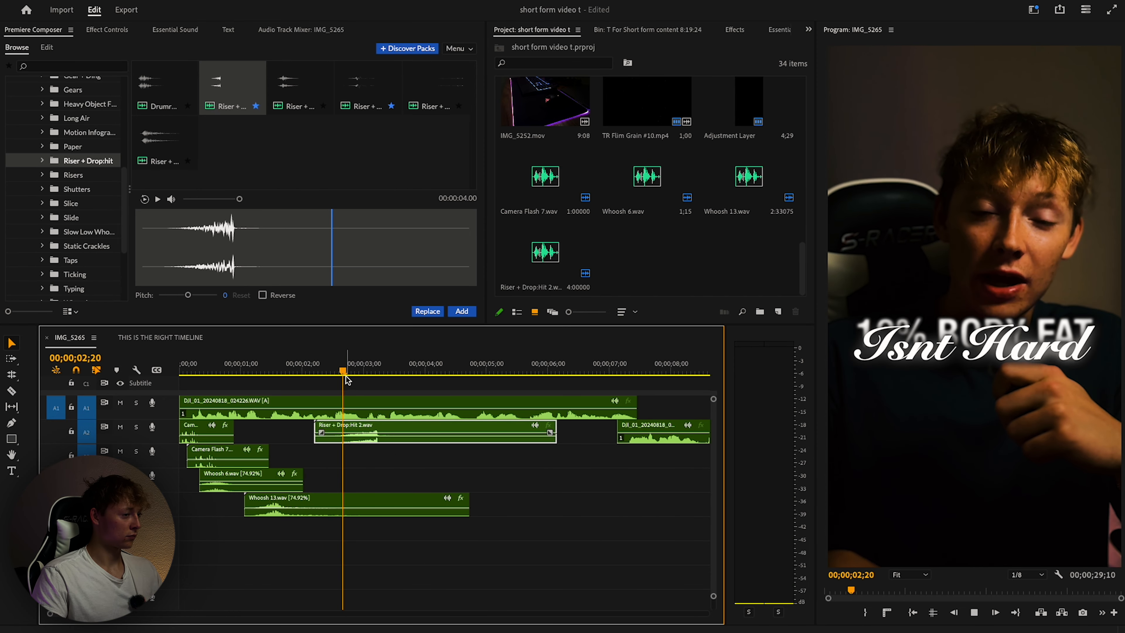
{"action": "key", "text": "space"}
{"action": "key", "text": "Delete"}
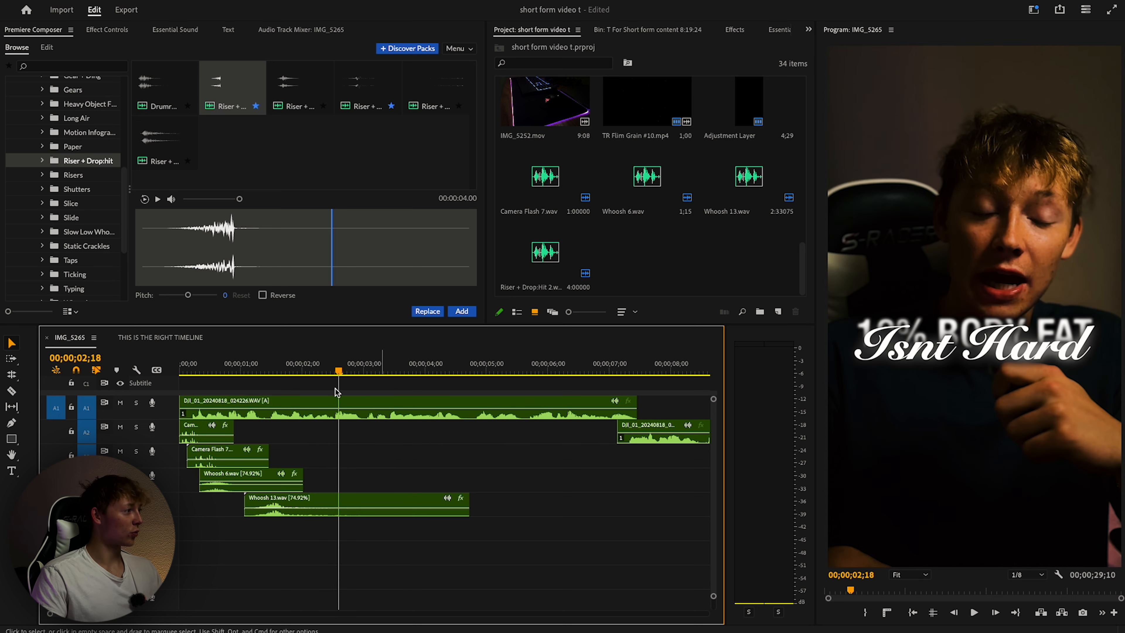
Add Shutters 1 and Shuter 13.wav from the Shutters folder at the playhead.
{"action": "scroll", "coordinate": [75, 226], "scroll_direction": "up", "scroll_amount": 5}
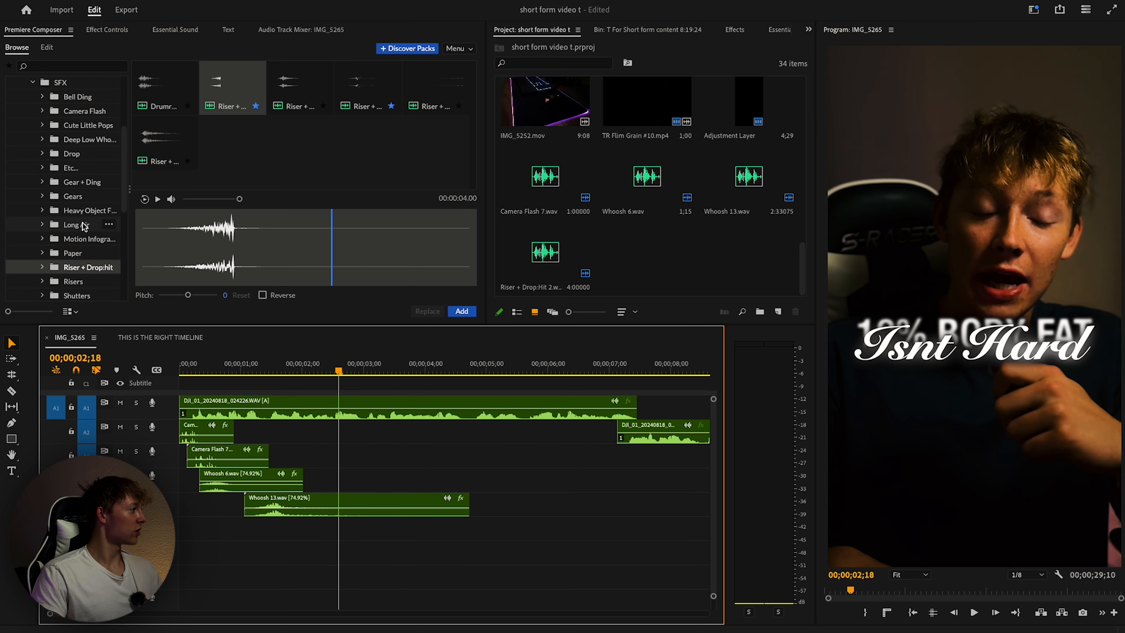
{"action": "scroll", "coordinate": [90, 156], "scroll_direction": "down", "scroll_amount": 1}
{"action": "left_click", "coordinate": [79, 271]}
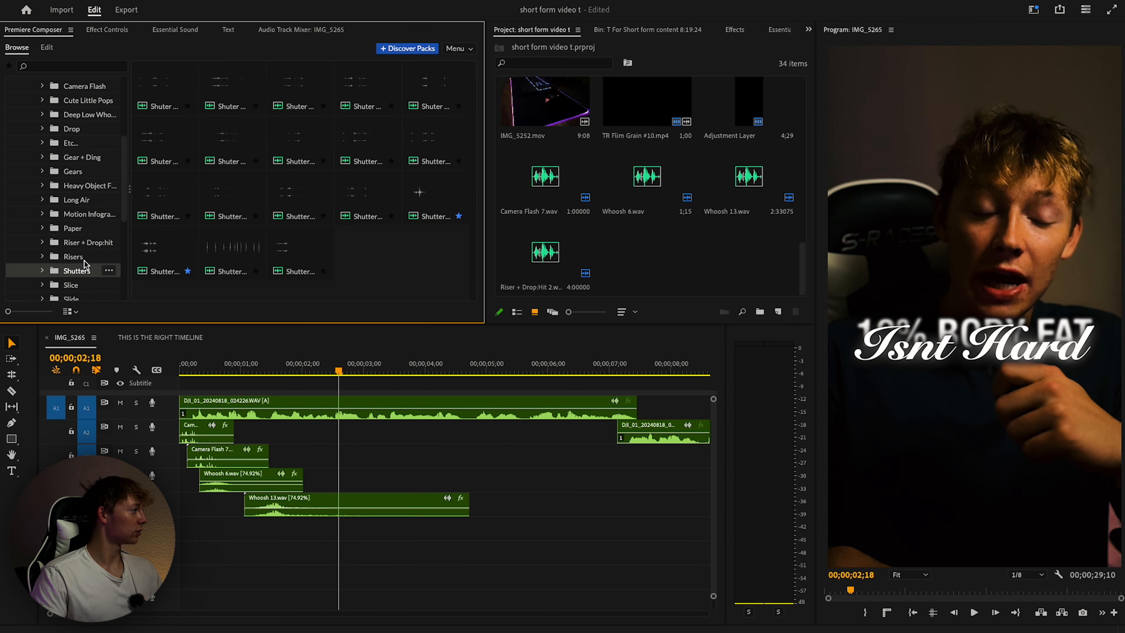
{"action": "left_click", "coordinate": [436, 199]}
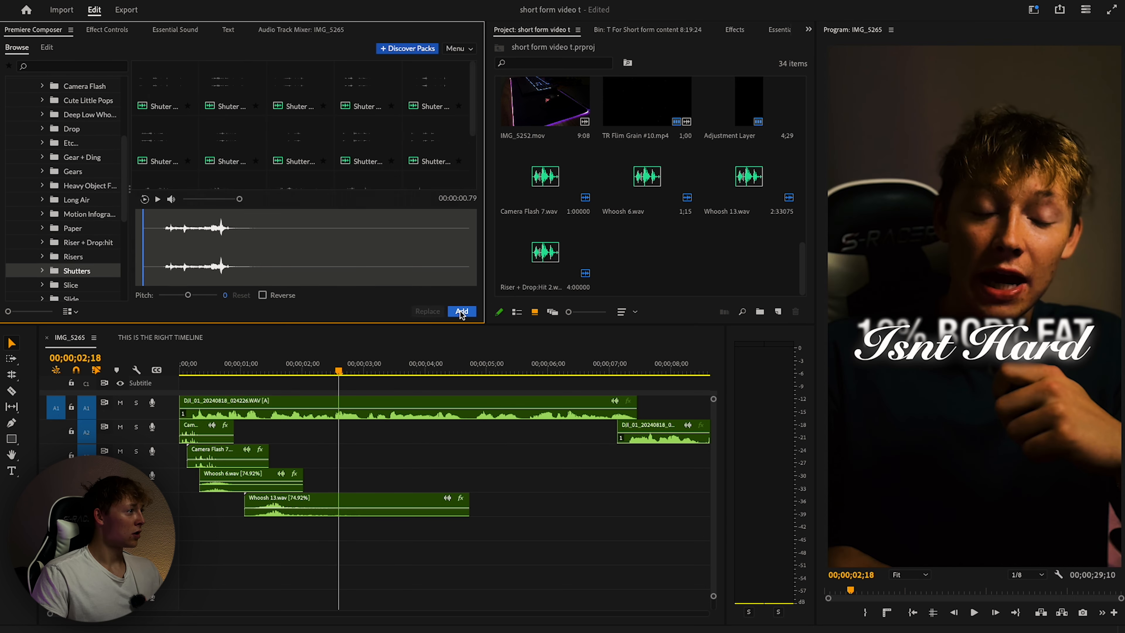
{"action": "left_click", "coordinate": [462, 312]}
{"action": "left_click", "coordinate": [423, 103]}
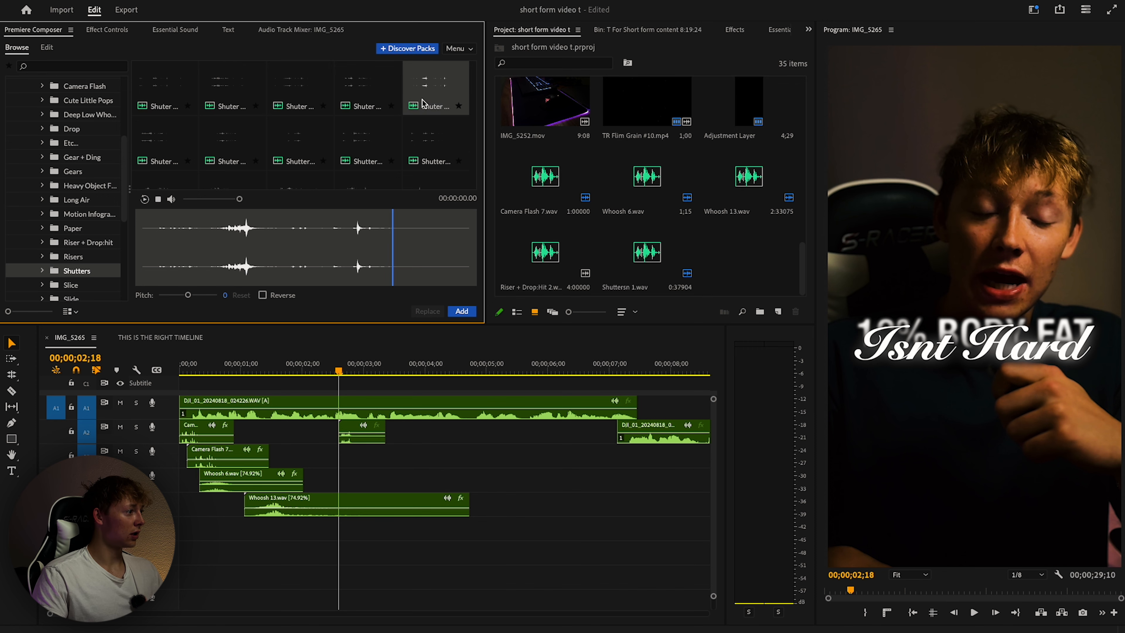
{"action": "left_click", "coordinate": [452, 313]}
Nudge Shuter 13.wav slightly later and play back 2;18 to 3;07 to check the shutters.
{"action": "scroll", "coordinate": [358, 463], "scroll_direction": "up", "scroll_amount": 3}
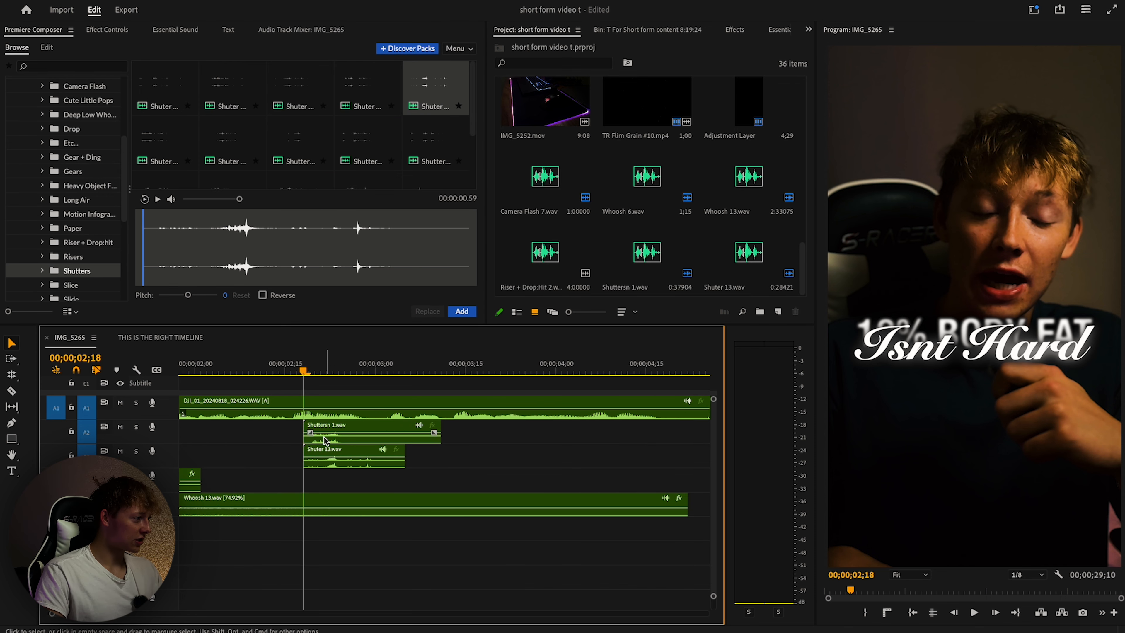
{"action": "left_click_drag", "start_coordinate": [337, 452], "coordinate": [390, 452]}
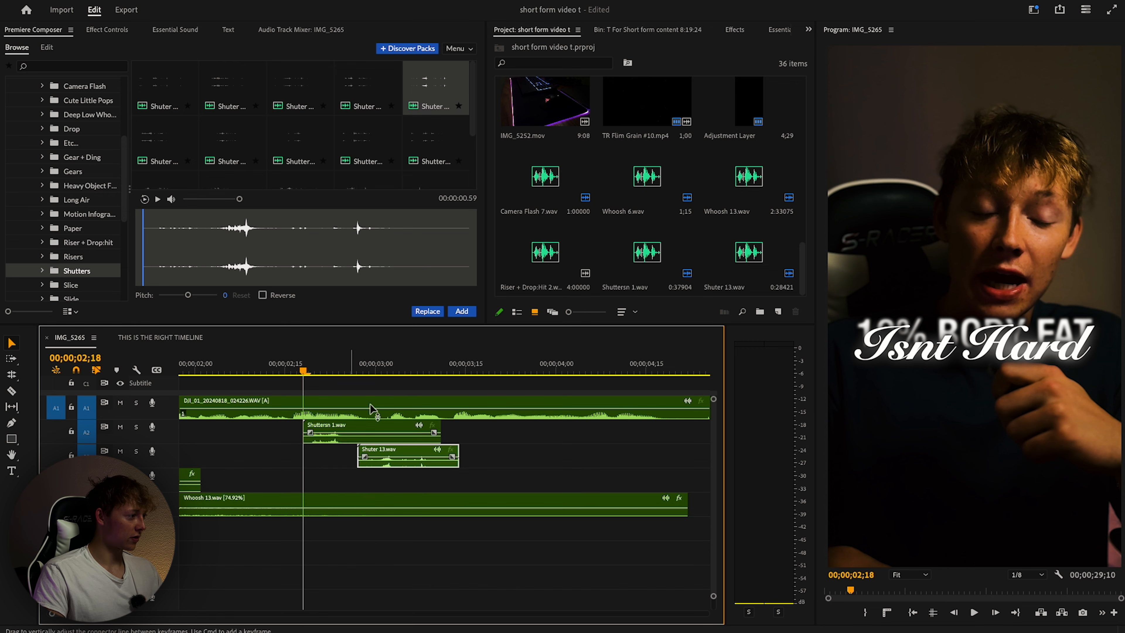
{"action": "left_click_drag", "start_coordinate": [295, 374], "coordinate": [470, 371]}
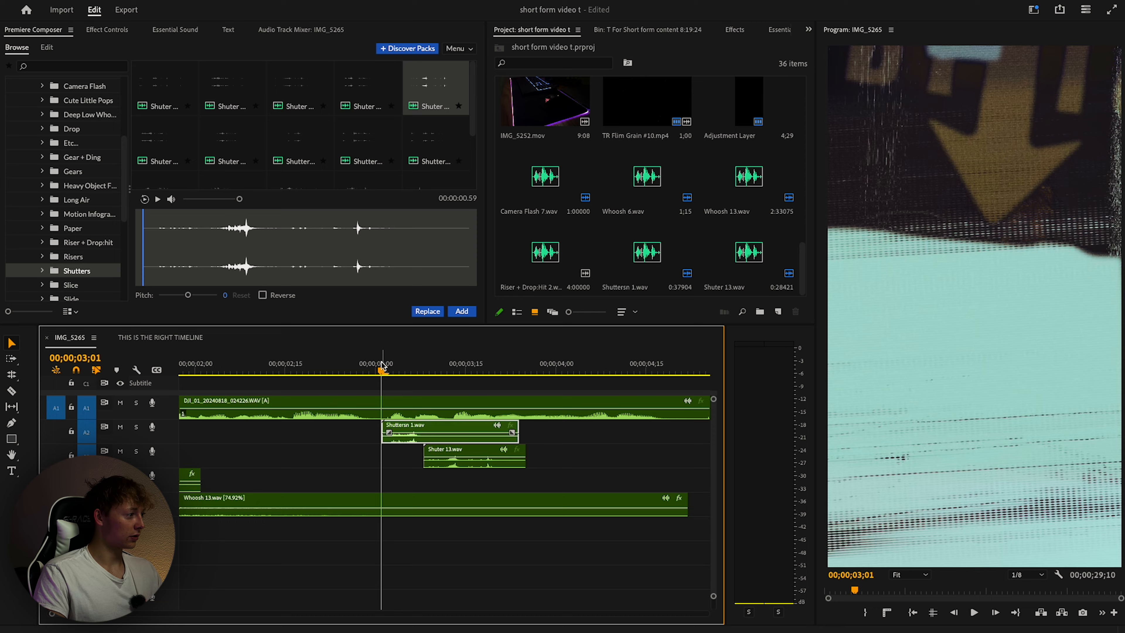
{"action": "key", "text": "space"}
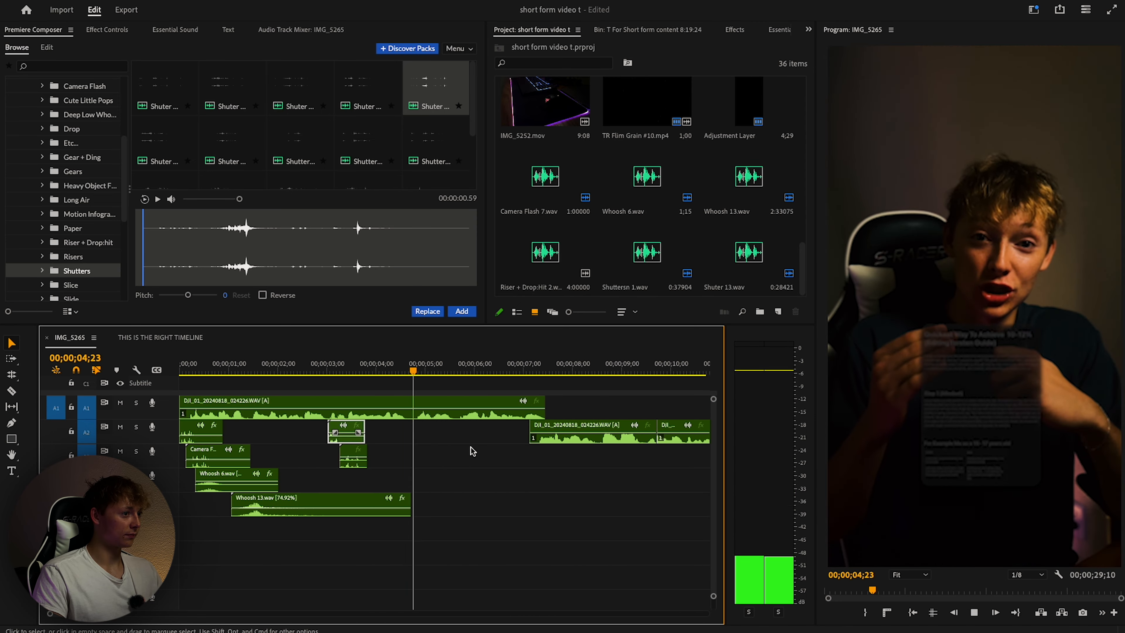
{"action": "key", "text": "space"}
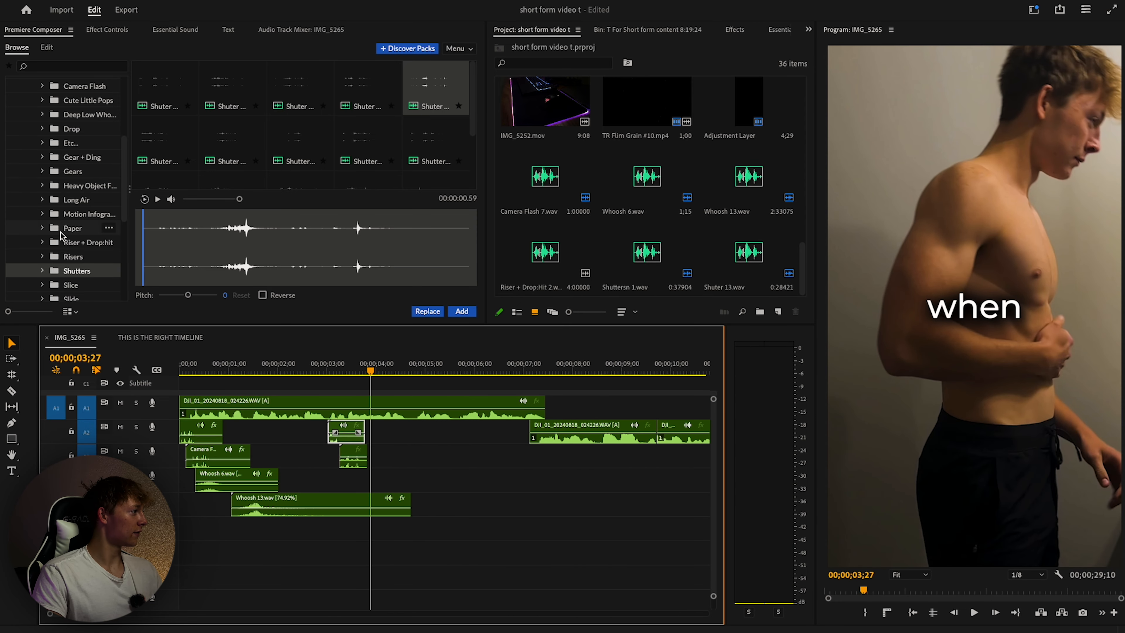
{"action": "scroll", "coordinate": [67, 240], "scroll_direction": "down", "scroll_amount": 3}
Add Tap 1, Tap 2 and Tap 4 from the Taps folder and move them to lower tracks.
{"action": "left_click", "coordinate": [70, 286]}
{"action": "double_click", "coordinate": [161, 89]}
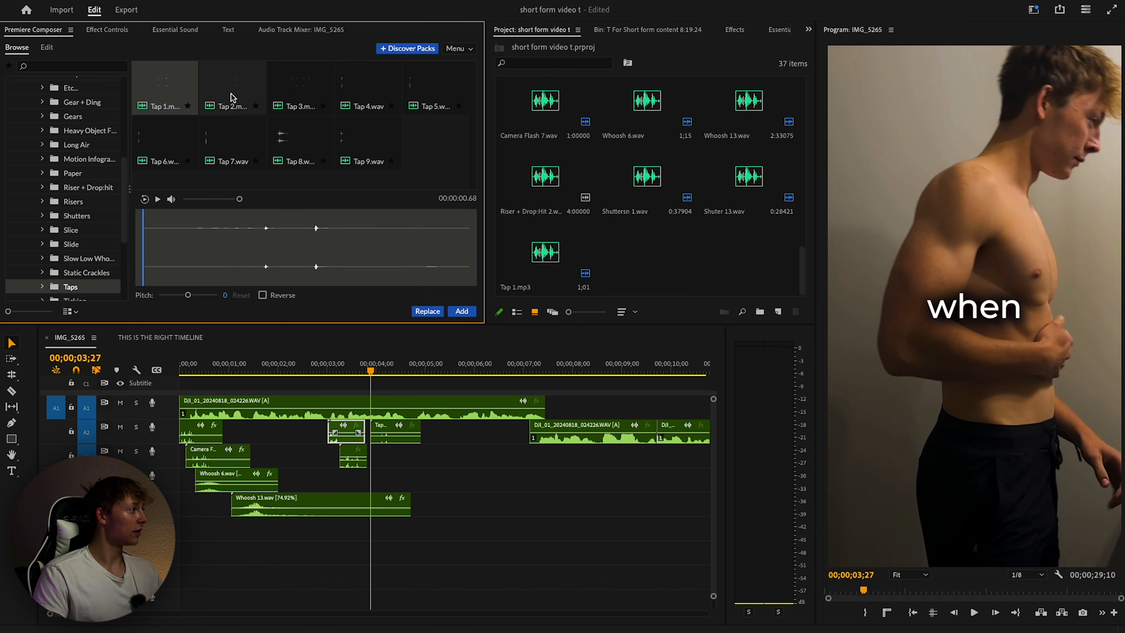
{"action": "double_click", "coordinate": [232, 97]}
{"action": "left_click", "coordinate": [290, 84]}
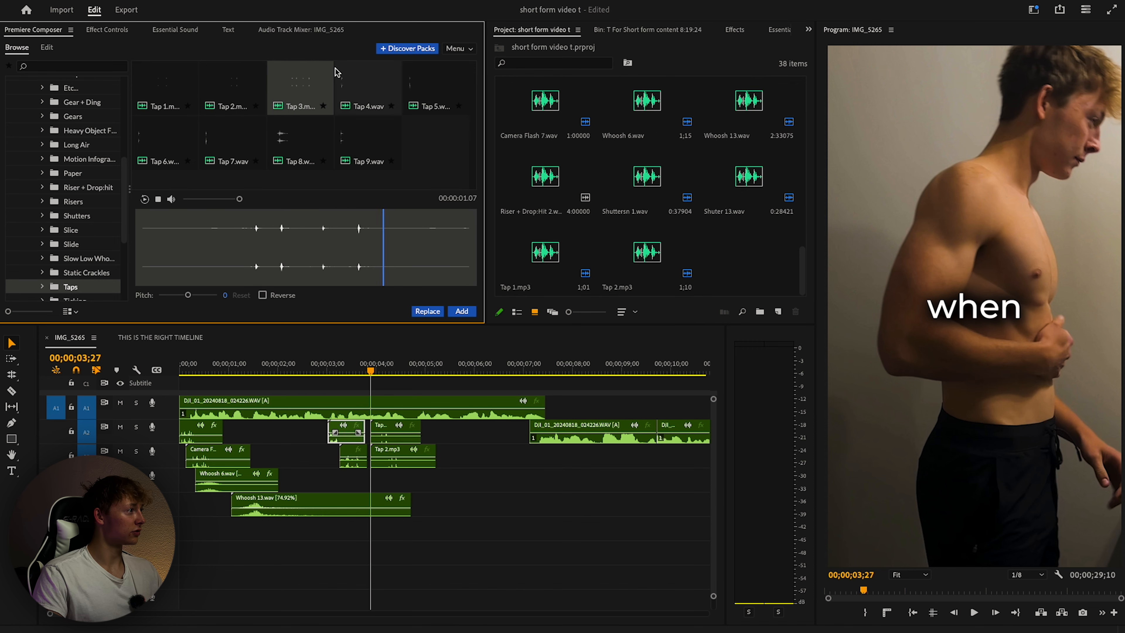
{"action": "double_click", "coordinate": [376, 84]}
{"action": "left_click_drag", "start_coordinate": [393, 438], "coordinate": [442, 465]}
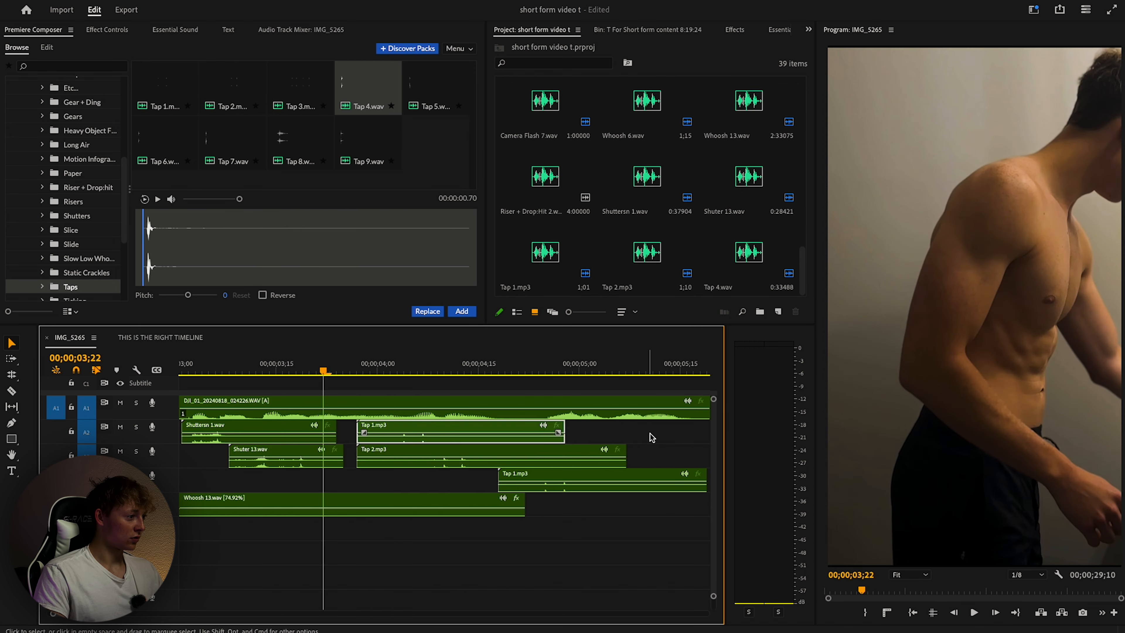
{"action": "left_click_drag", "start_coordinate": [658, 429], "coordinate": [538, 480]}
{"action": "left_click_drag", "start_coordinate": [435, 464], "coordinate": [366, 565]}
Switch to the Razor tool and audition a Whoosh sound without adding it.
{"action": "scroll", "coordinate": [426, 464], "scroll_direction": "down", "scroll_amount": 4}
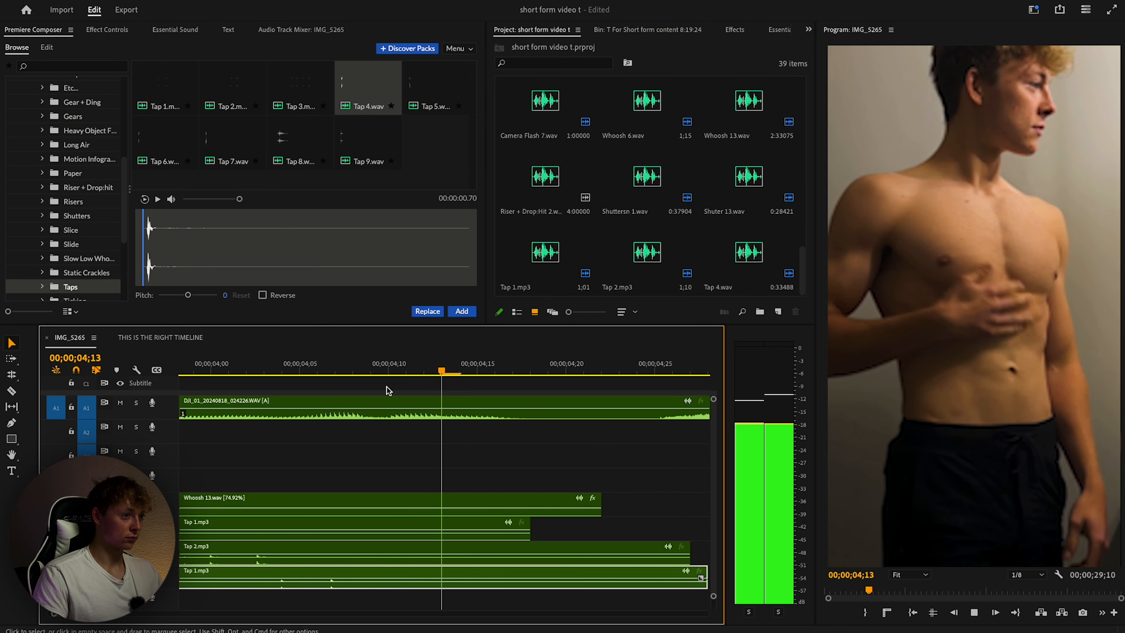
{"action": "scroll", "coordinate": [386, 390], "scroll_direction": "down", "scroll_amount": 3}
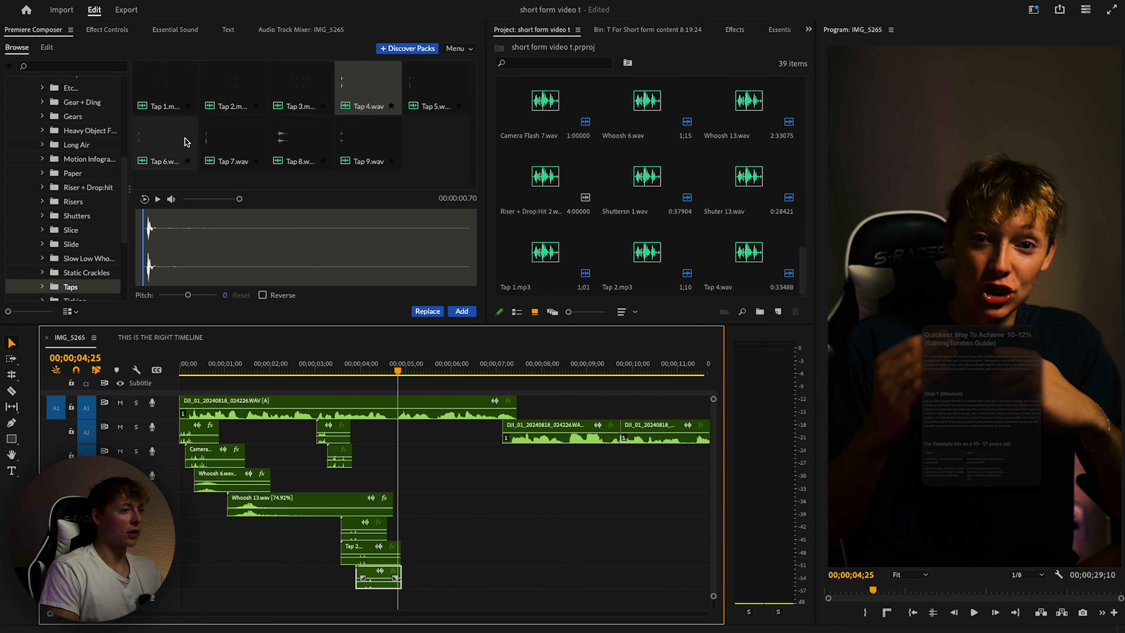
{"action": "scroll", "coordinate": [70, 226], "scroll_direction": "down", "scroll_amount": 3}
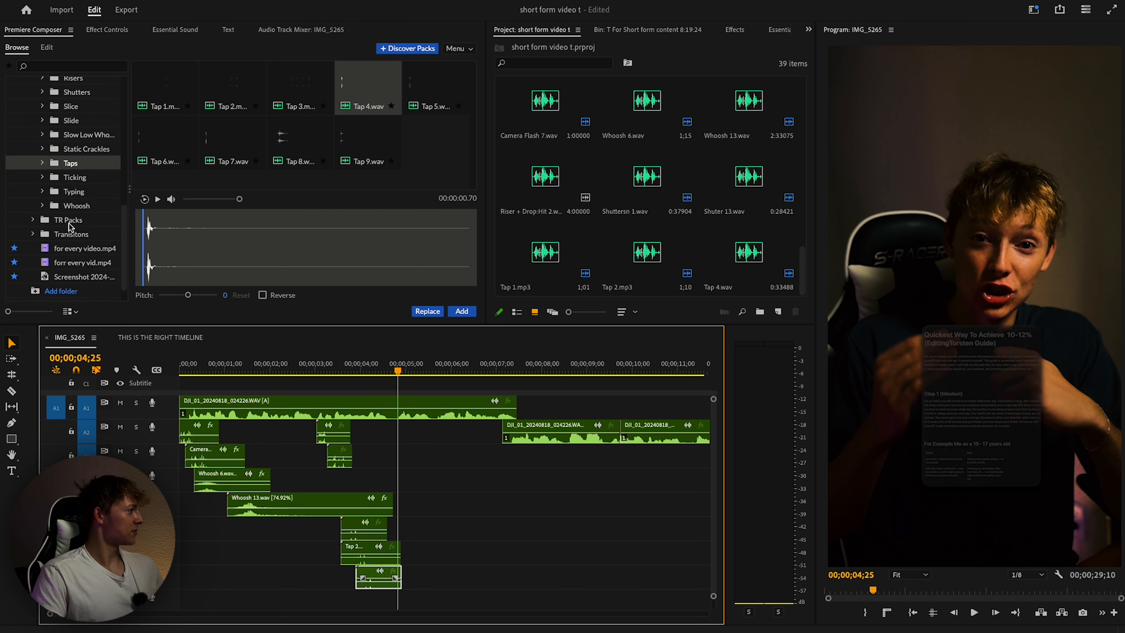
{"action": "scroll", "coordinate": [75, 181], "scroll_direction": "up", "scroll_amount": 2}
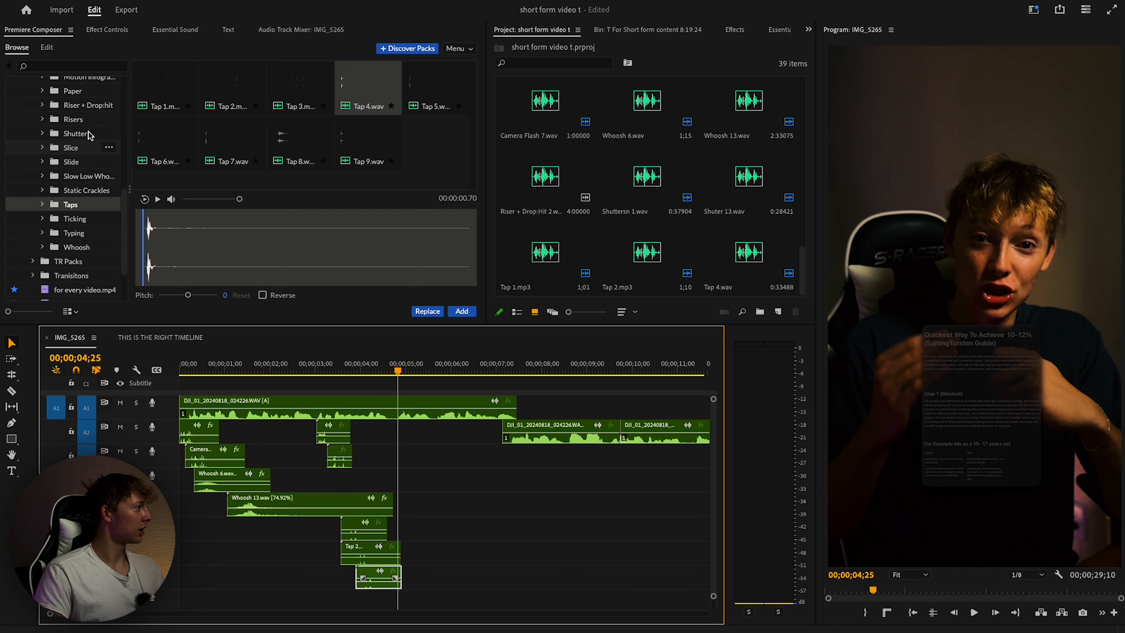
{"action": "scroll", "coordinate": [84, 119], "scroll_direction": "up", "scroll_amount": 1}
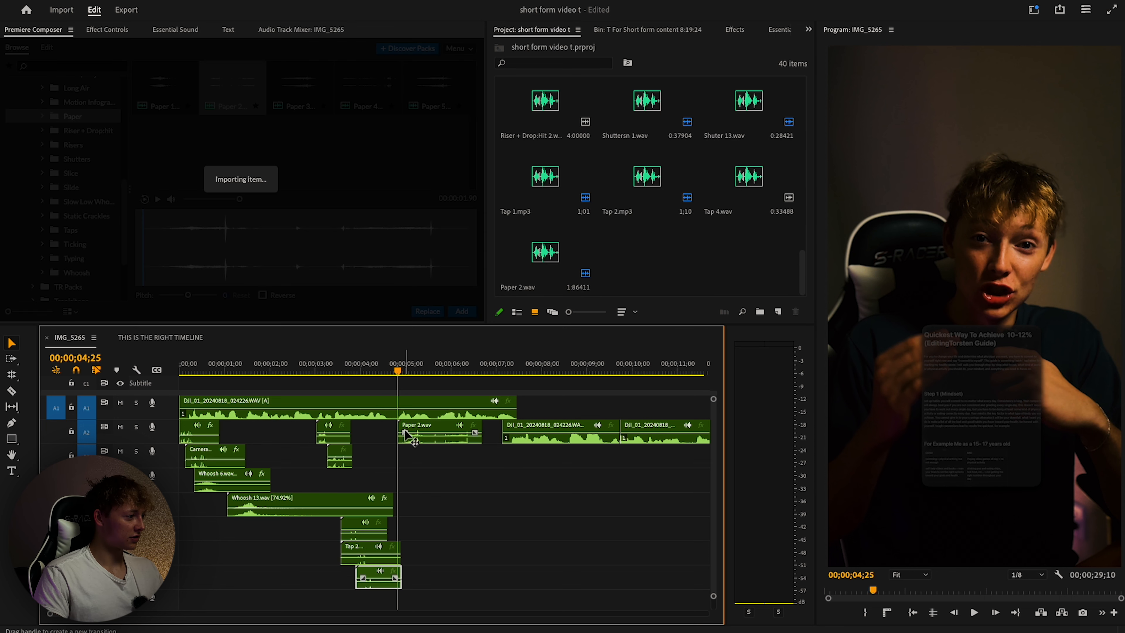
{"action": "key", "text": "c"}
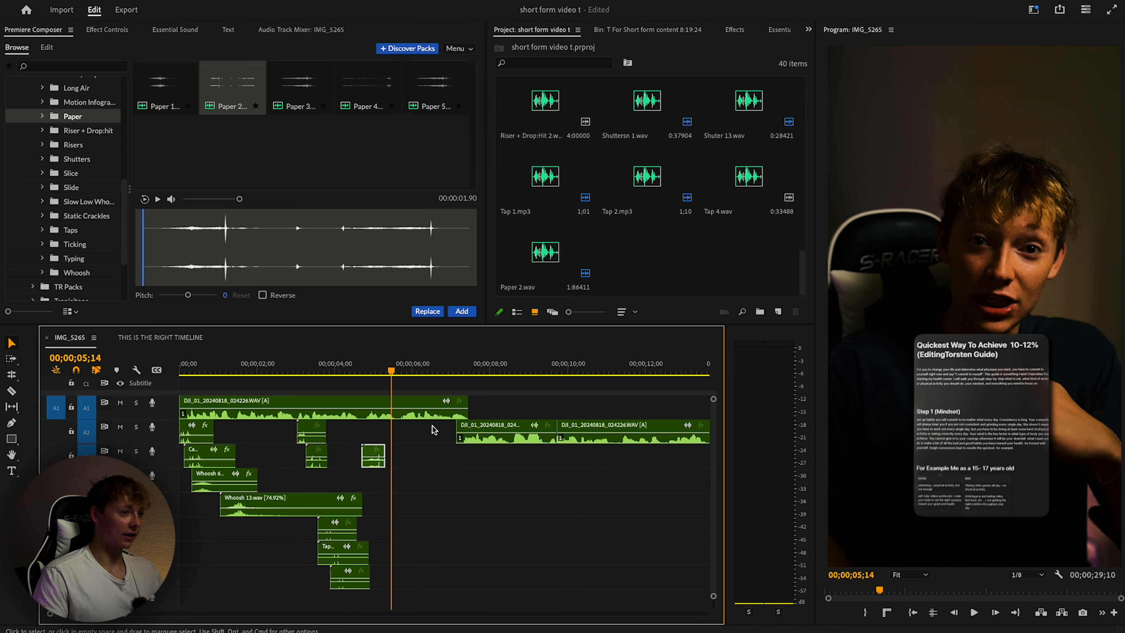
{"action": "left_click", "coordinate": [77, 272]}
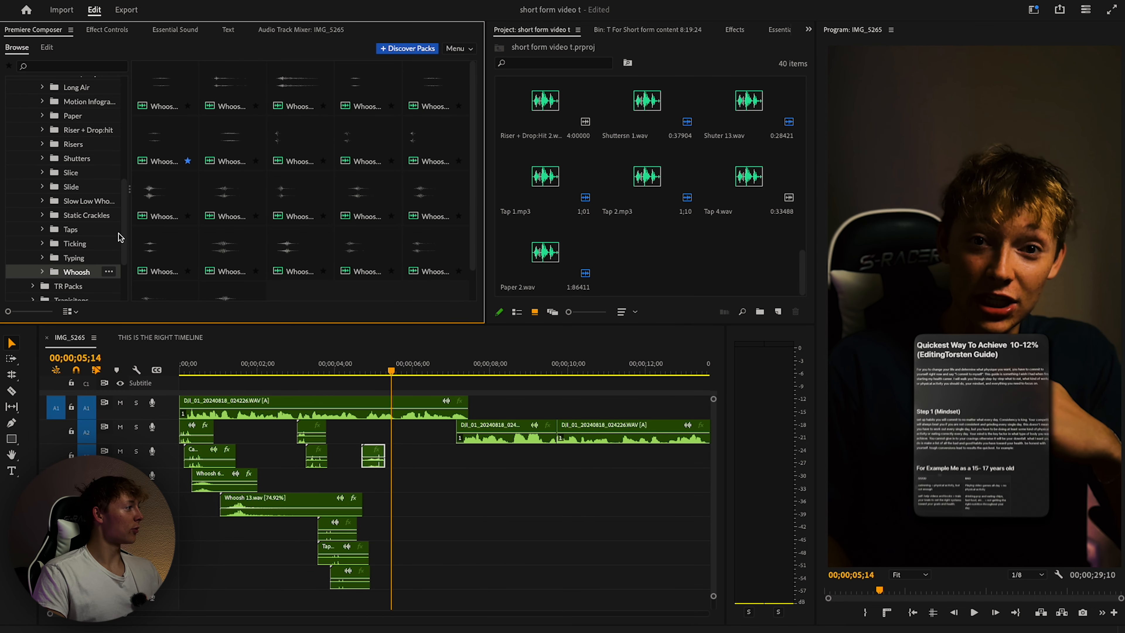
{"action": "left_click", "coordinate": [259, 87]}
{"action": "left_click", "coordinate": [81, 275]}
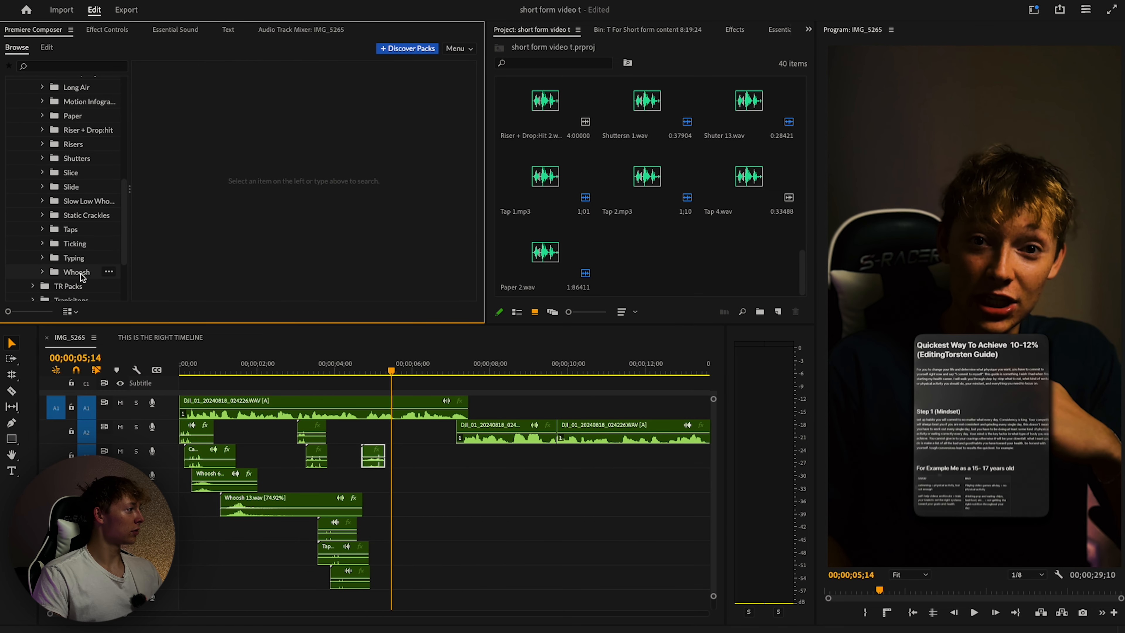
Try Long Air 2.wav on track A4, play it back, and delete it.
{"action": "scroll", "coordinate": [80, 128], "scroll_direction": "up", "scroll_amount": 2}
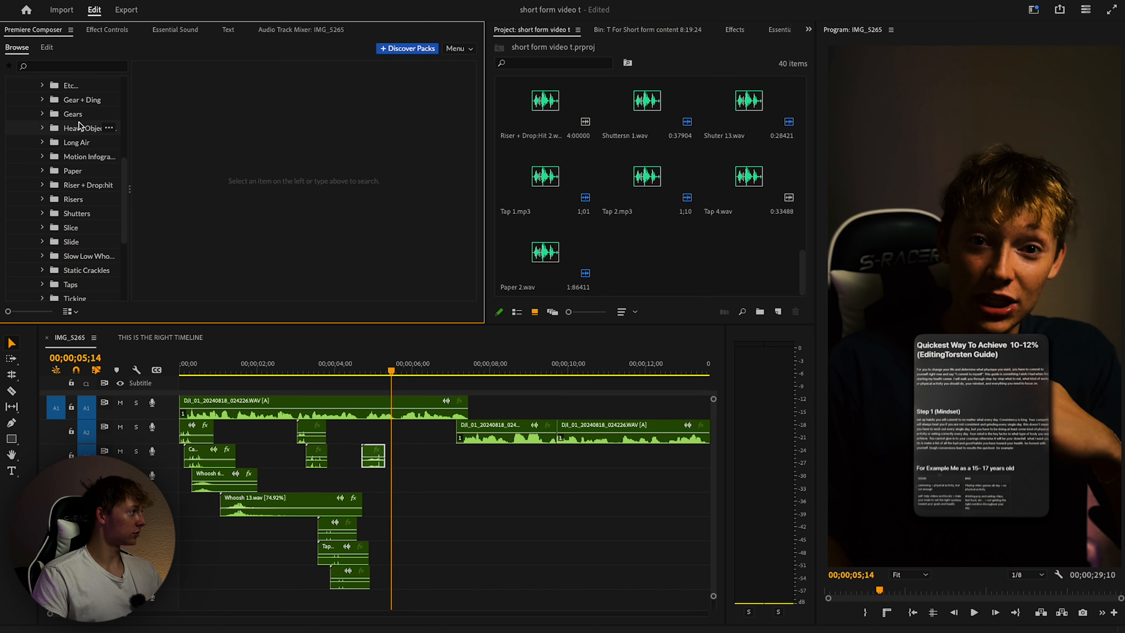
{"action": "left_click", "coordinate": [90, 146]}
{"action": "left_click", "coordinate": [165, 87]}
{"action": "double_click", "coordinate": [232, 87]}
{"action": "left_click_drag", "start_coordinate": [447, 460], "coordinate": [376, 481]}
{"action": "left_click", "coordinate": [335, 364]}
{"action": "key", "text": "space"}
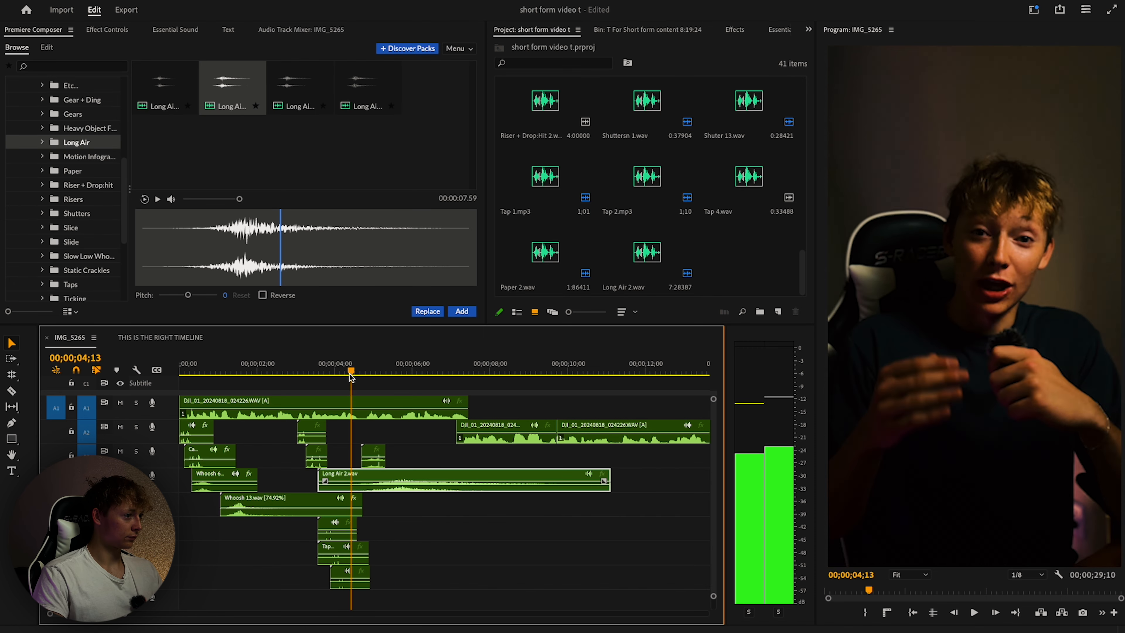
{"action": "key", "text": "space"}
{"action": "key", "text": "Delete"}
Add Whoosh 17.wav, move it earlier onto a lower audio track, and play it back.
{"action": "scroll", "coordinate": [65, 171], "scroll_direction": "down", "scroll_amount": 3}
{"action": "left_click", "coordinate": [76, 227]}
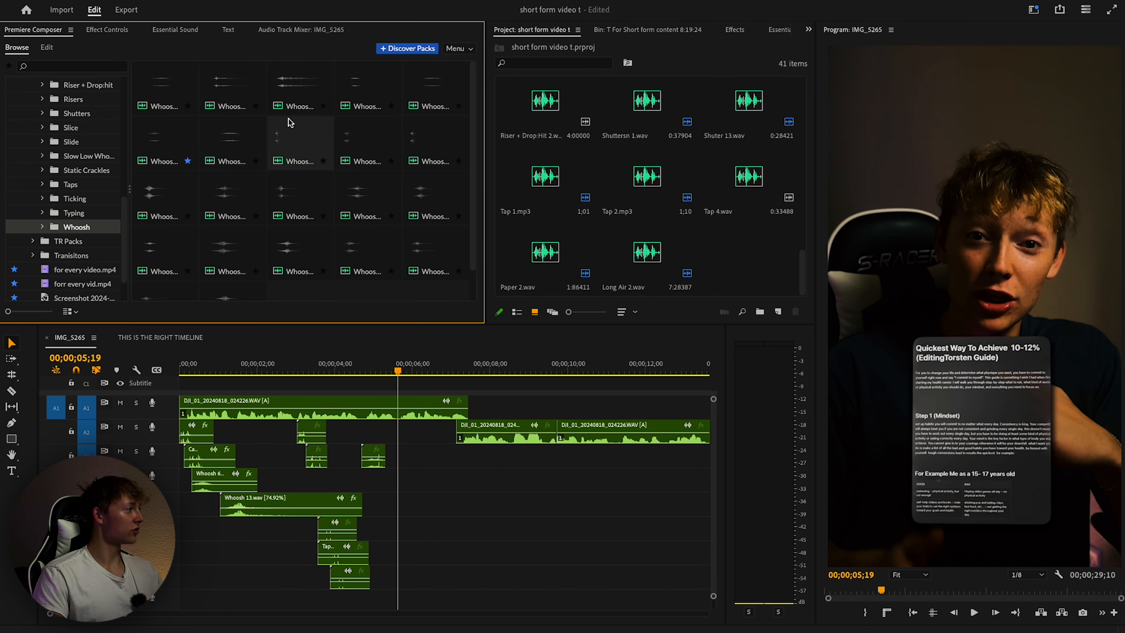
{"action": "left_click", "coordinate": [231, 250]}
{"action": "left_click", "coordinate": [461, 311]}
{"action": "left_click_drag", "start_coordinate": [432, 463], "coordinate": [381, 485]}
{"action": "left_click_drag", "start_coordinate": [400, 371], "coordinate": [325, 382]}
{"action": "key", "text": "space"}
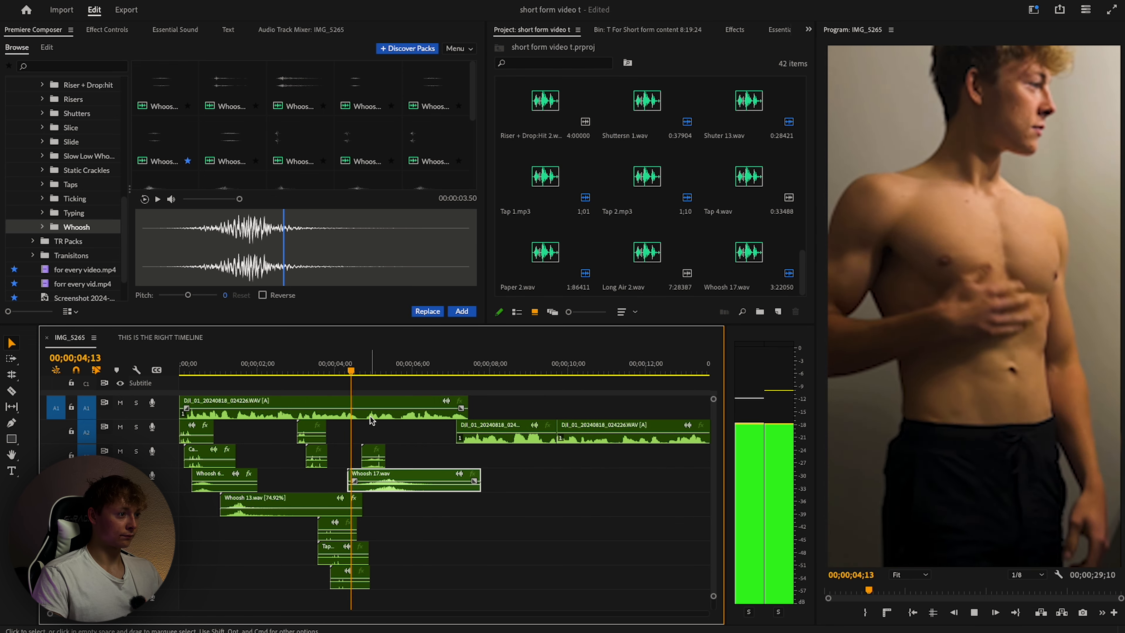
{"action": "key", "text": "space"}
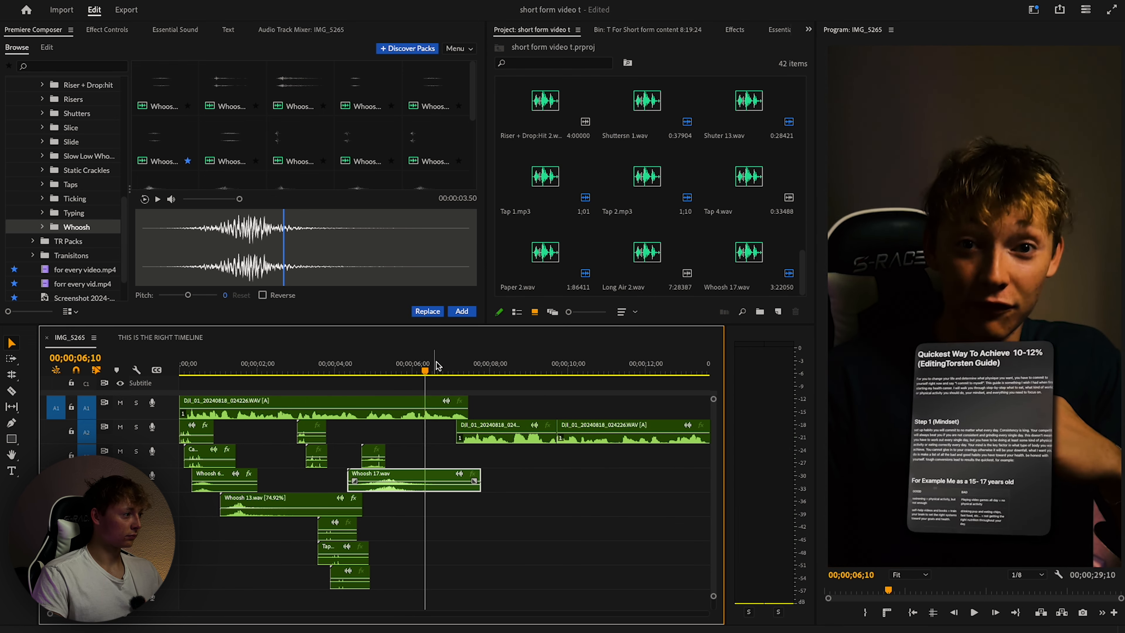
Replay from about 3;15 to the THIS IS caption and drop Tap 8 at the 7;15 playhead.
{"action": "left_click_drag", "start_coordinate": [435, 367], "coordinate": [315, 376]}
{"action": "key", "text": "space"}
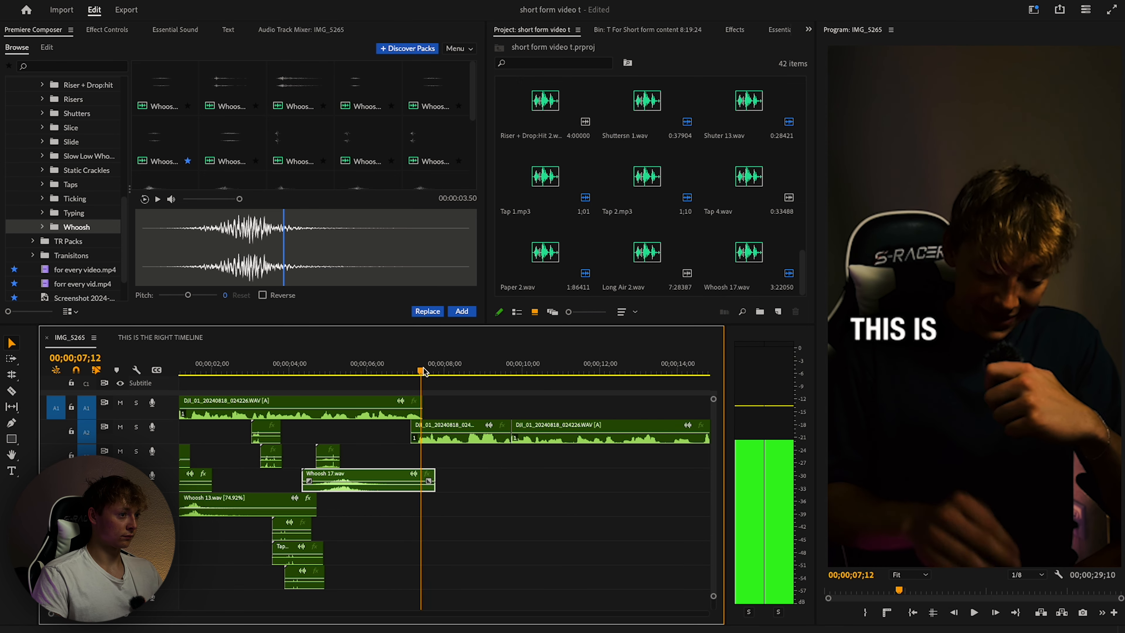
{"action": "key", "text": "space"}
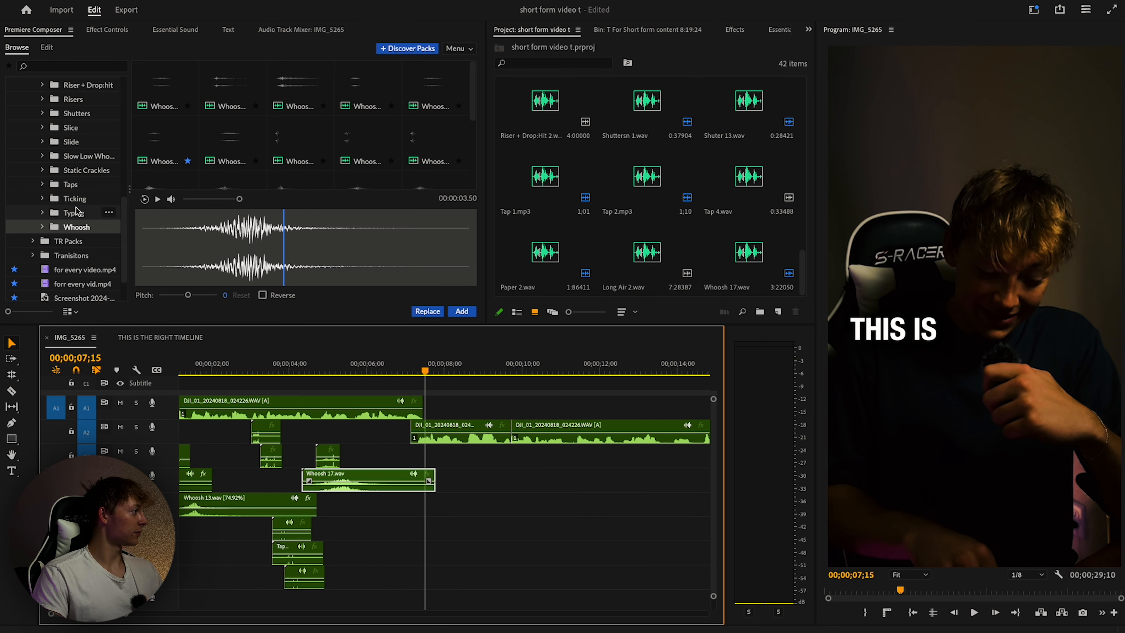
{"action": "left_click", "coordinate": [70, 184]}
{"action": "left_click_drag", "start_coordinate": [301, 138], "coordinate": [442, 504]}
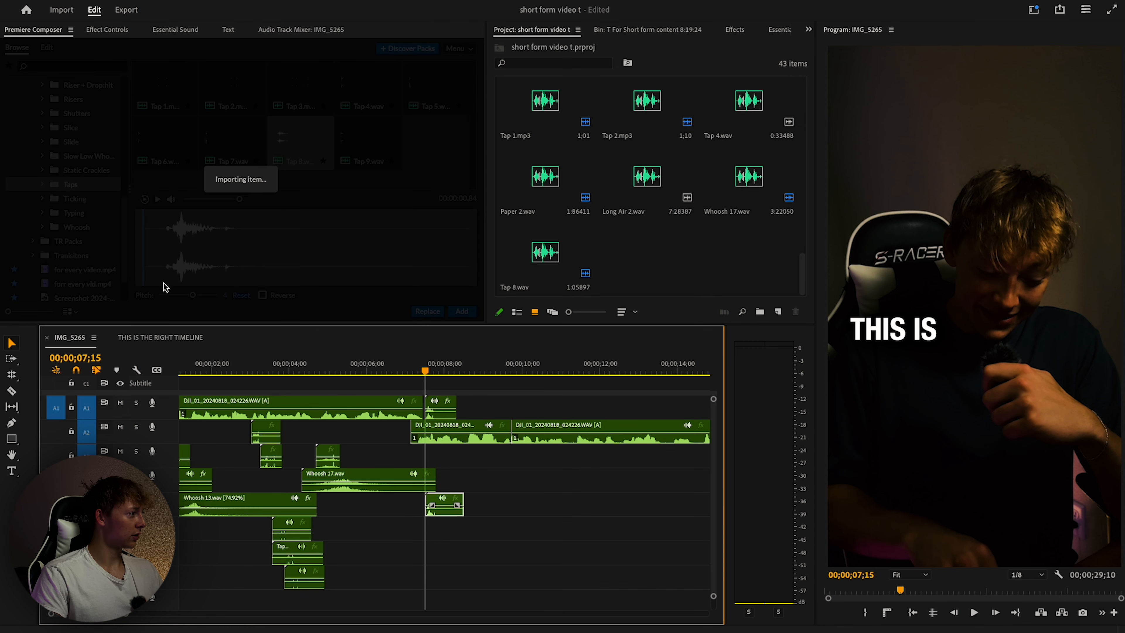
Add another Tap 8 and shift it earlier to about 7;22.
{"action": "left_click", "coordinate": [456, 310]}
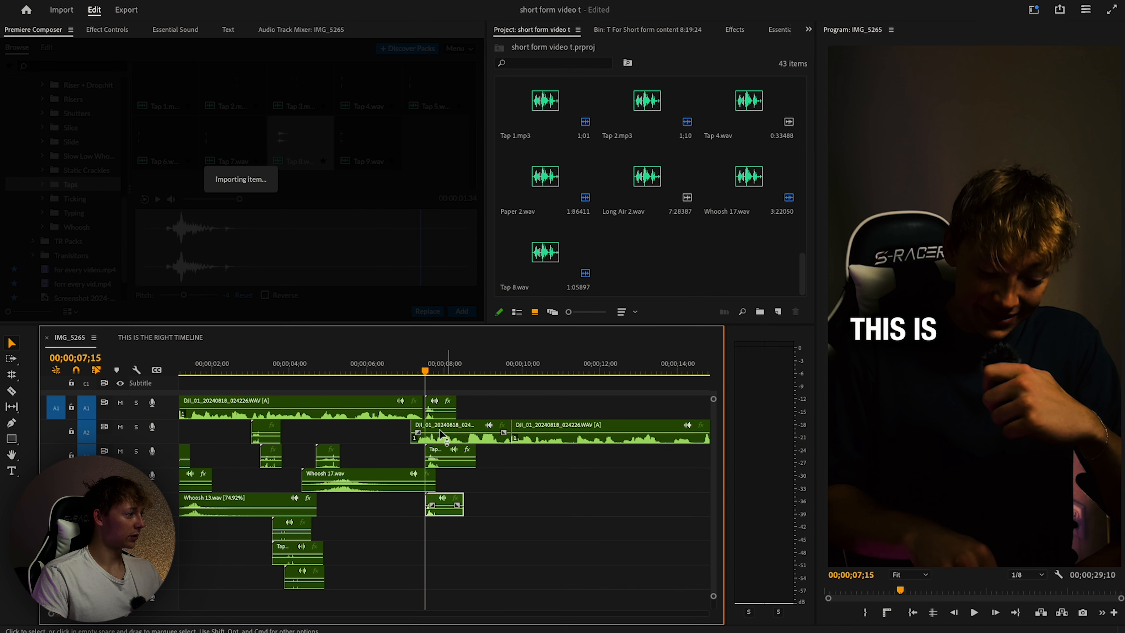
{"action": "key", "text": "="}
{"action": "key", "text": "space"}
{"action": "key", "text": "space"}
{"action": "key", "text": "="}
{"action": "scroll", "coordinate": [621, 568], "scroll_direction": "right", "scroll_amount": 5}
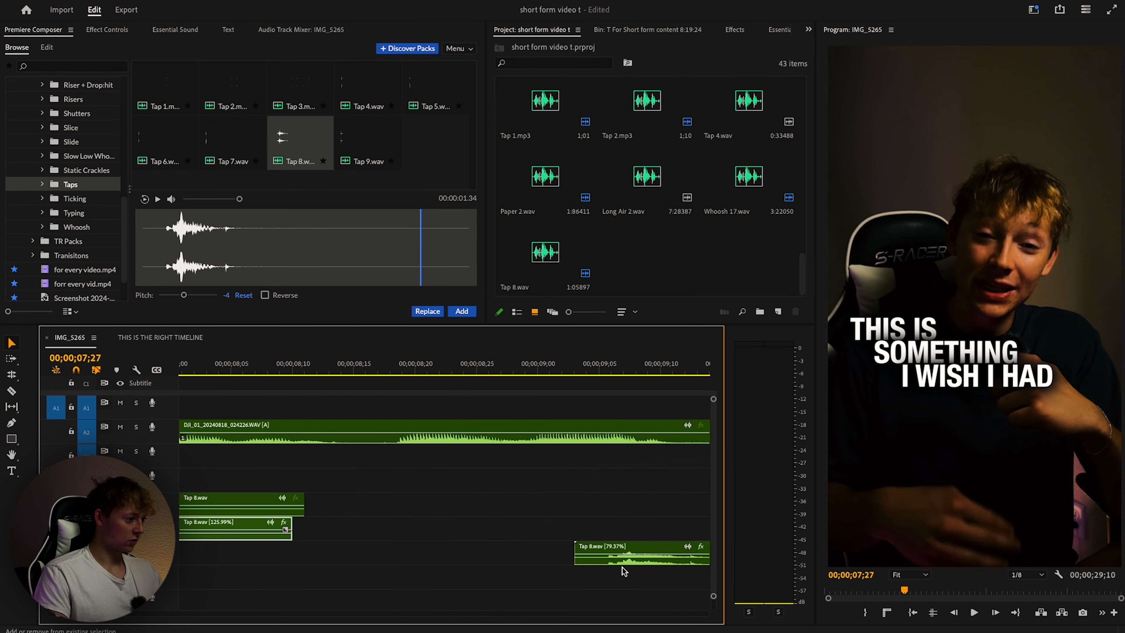
{"action": "left_click_drag", "start_coordinate": [622, 559], "coordinate": [258, 537]}
{"action": "key", "text": "super+z"}
{"action": "left_click_drag", "start_coordinate": [615, 561], "coordinate": [330, 581]}
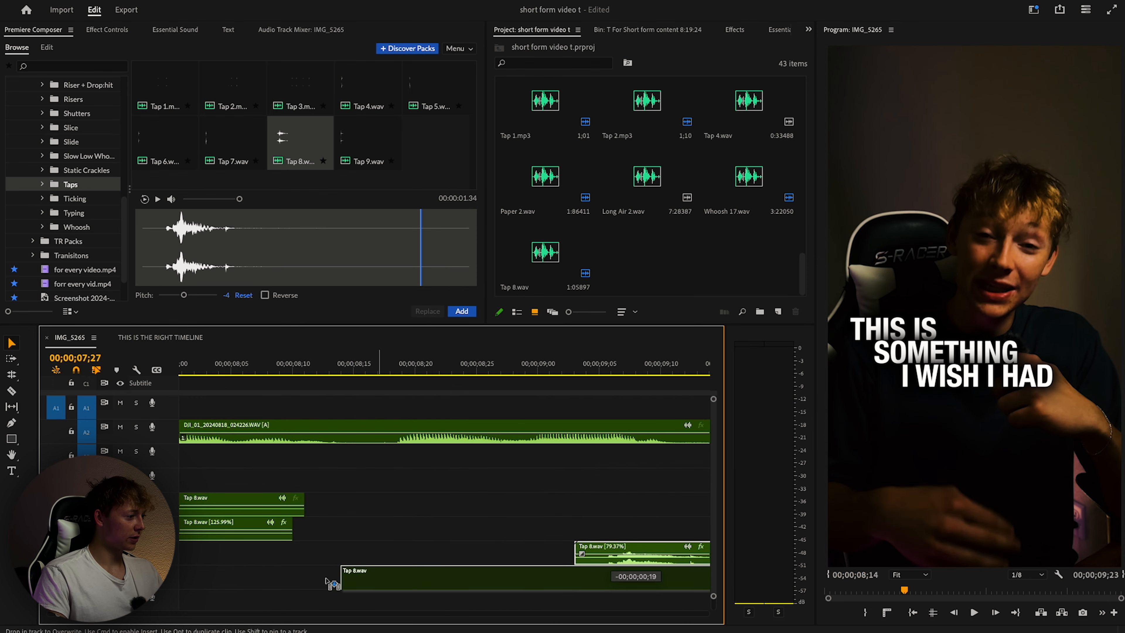
{"action": "left_click", "coordinate": [389, 371]}
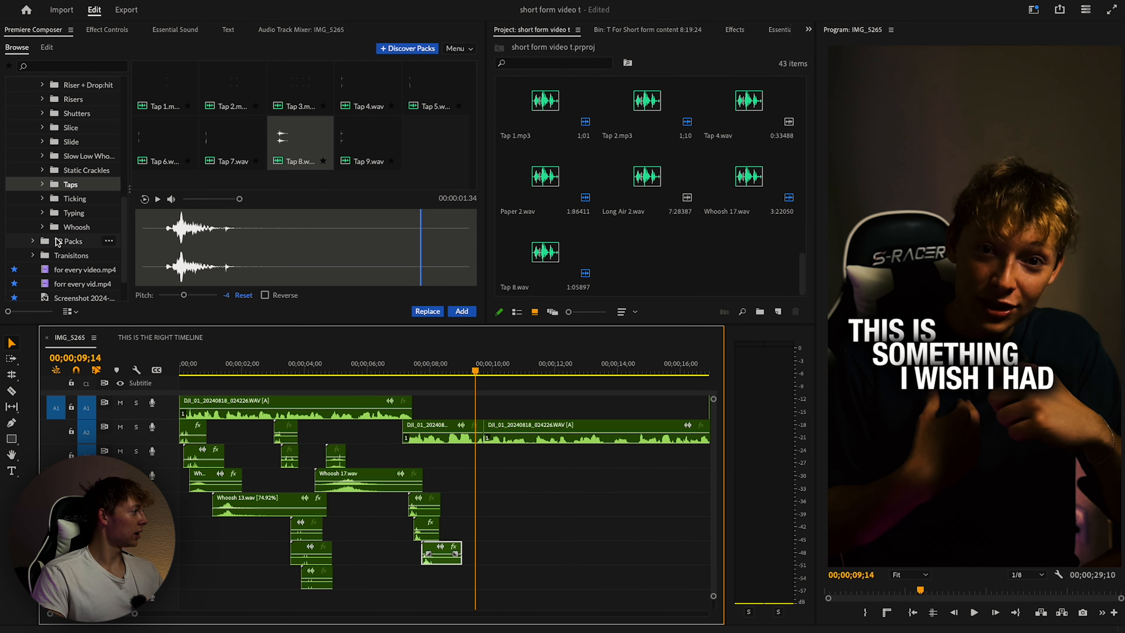
Place Whoosh 6.wav on track A3 near 9 seconds and play it back.
{"action": "left_click", "coordinate": [75, 225]}
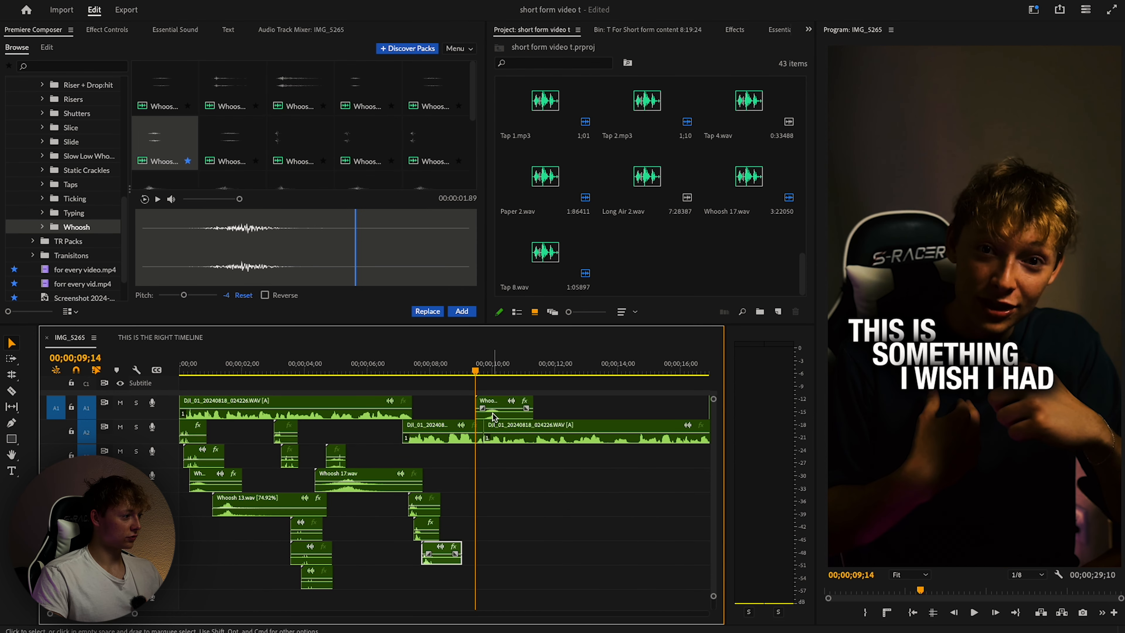
{"action": "left_click_drag", "start_coordinate": [495, 412], "coordinate": [494, 465]}
{"action": "scroll", "coordinate": [488, 465], "scroll_direction": "up", "scroll_amount": 8}
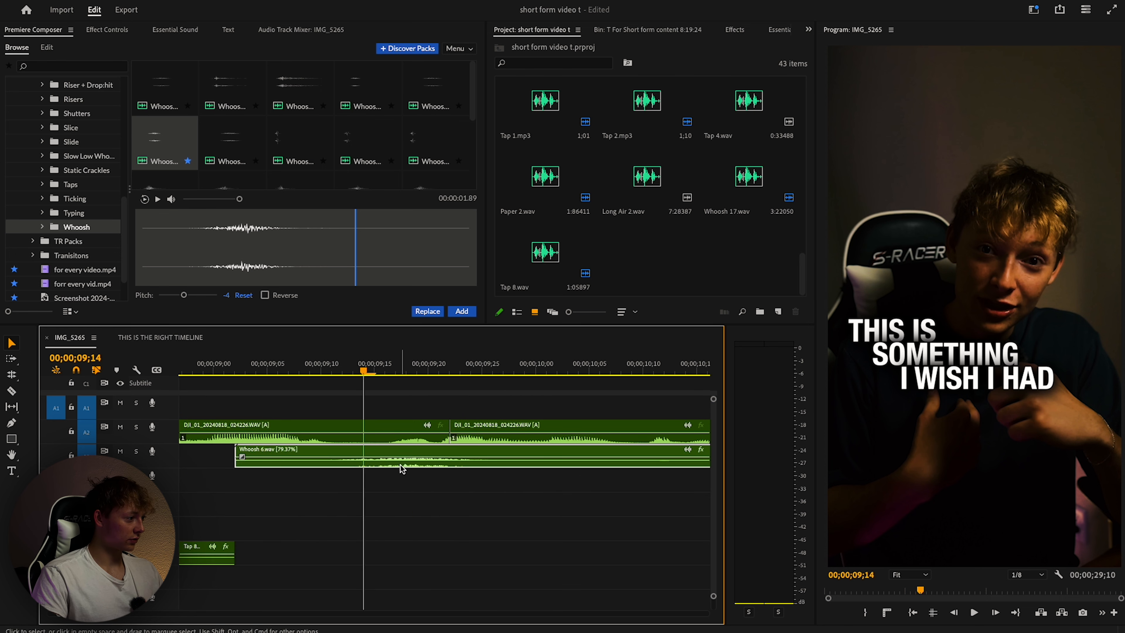
{"action": "scroll", "coordinate": [388, 469], "scroll_direction": "down", "scroll_amount": 6}
{"action": "key", "text": "space"}
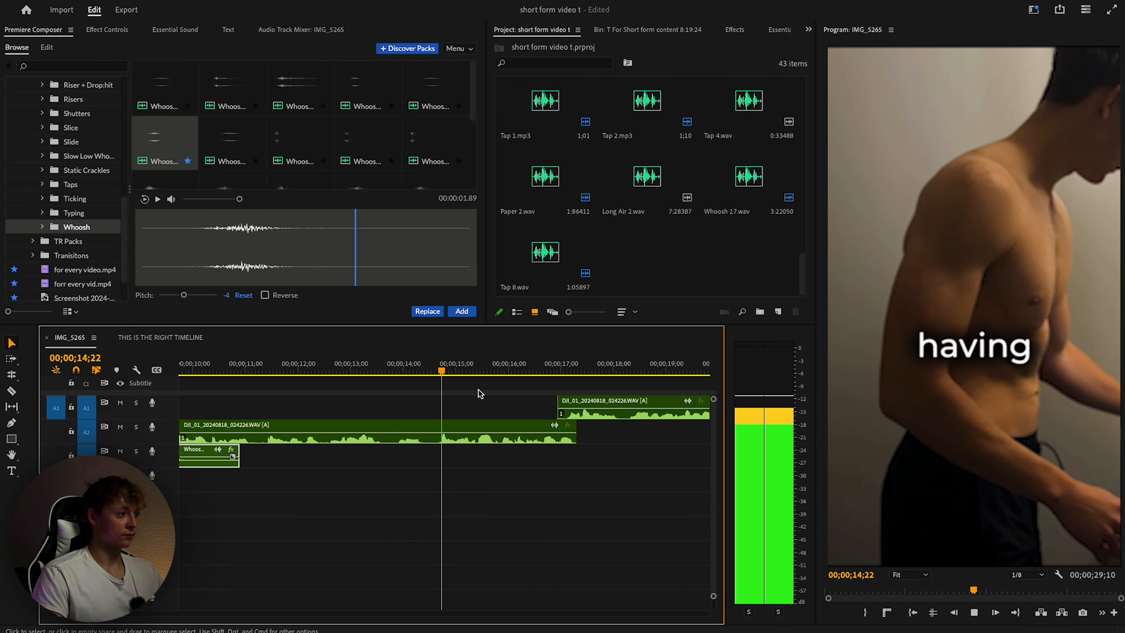
{"action": "scroll", "coordinate": [482, 411], "scroll_direction": "down", "scroll_amount": 3}
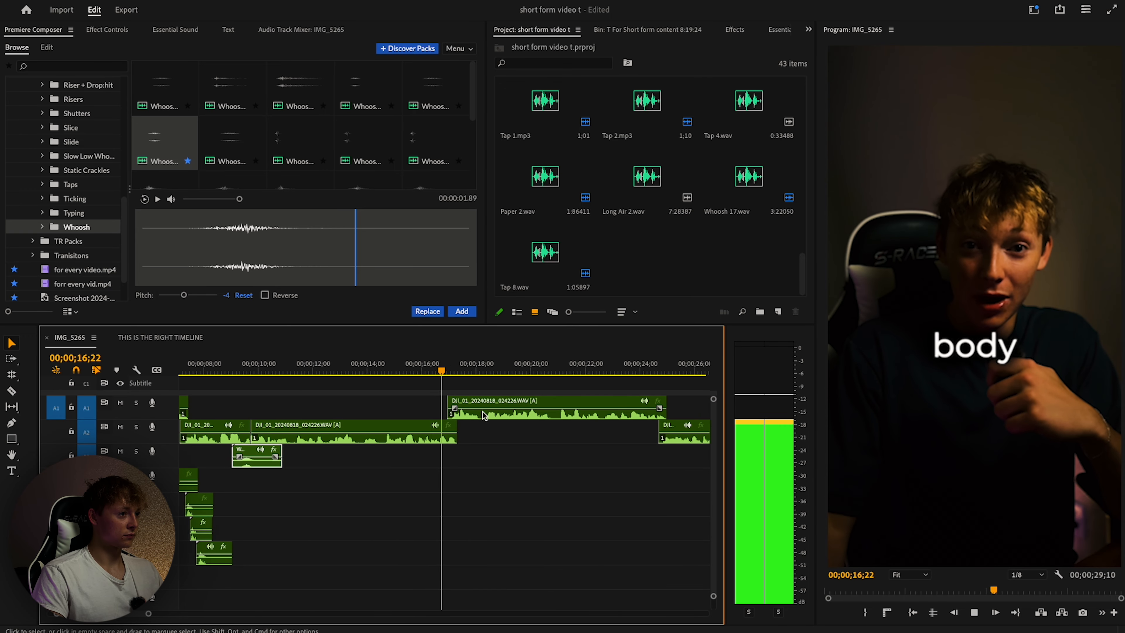
{"action": "key", "text": "space"}
Add Whoosh 3.wav at about 17 seconds, review it, and return to the sequence start.
{"action": "left_click", "coordinate": [244, 146]}
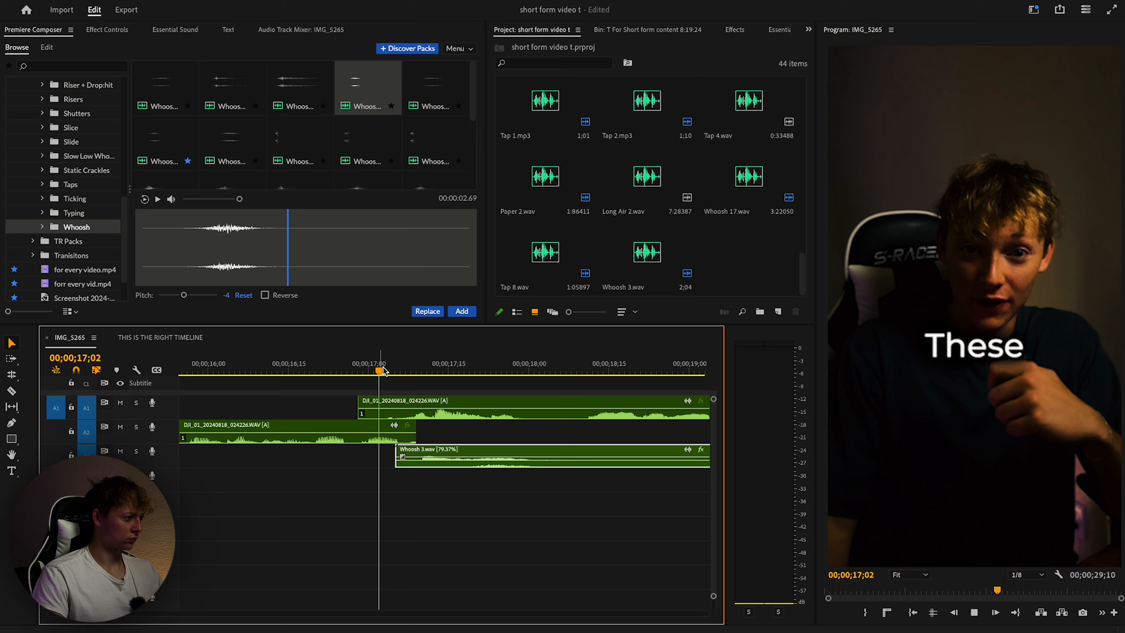
{"action": "key", "text": "space"}
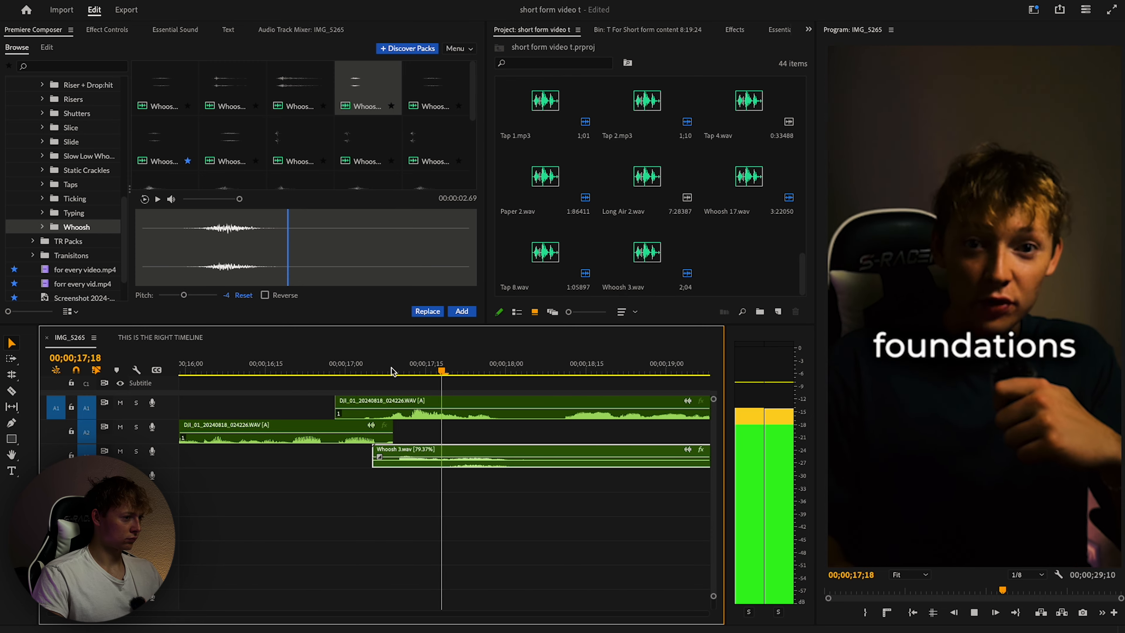
{"action": "key", "text": "space"}
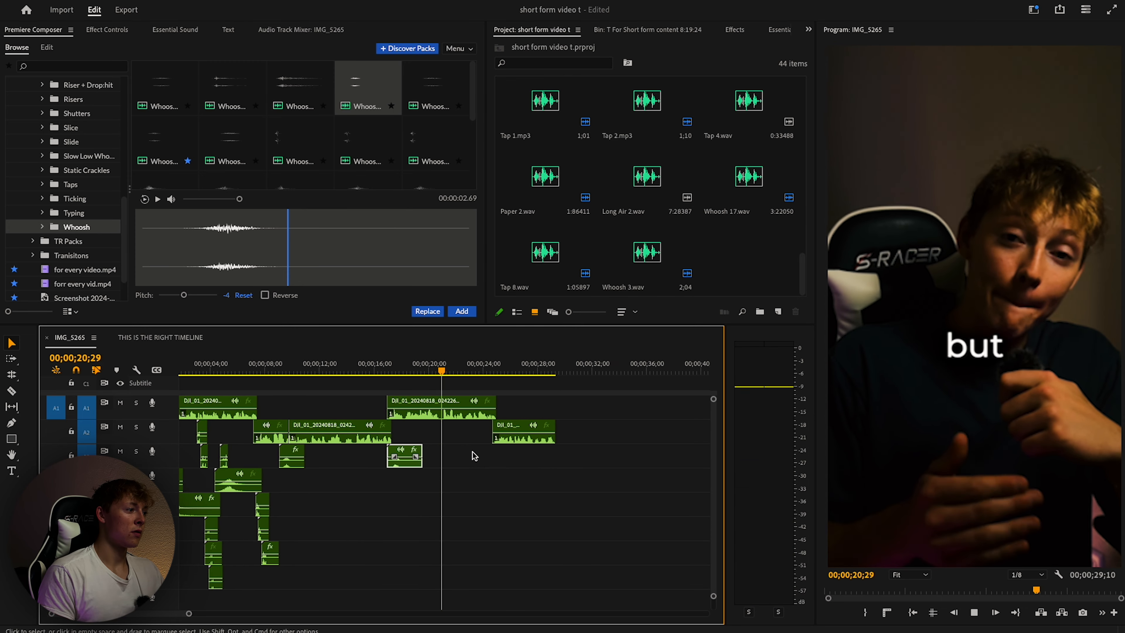
{"action": "key", "text": "minus"}
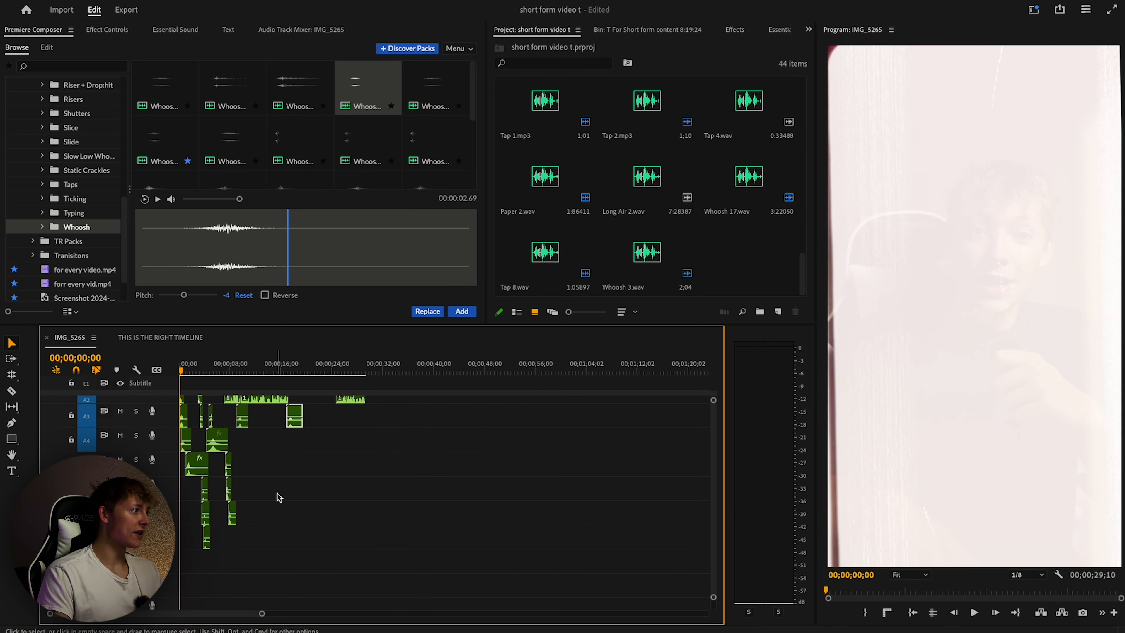
Add Riser 1.mp3 spanning roughly 1 to 5 seconds on a lower audio track.
{"action": "key", "text": "equal"}
{"action": "key", "text": "equal"}
{"action": "key", "text": "equal"}
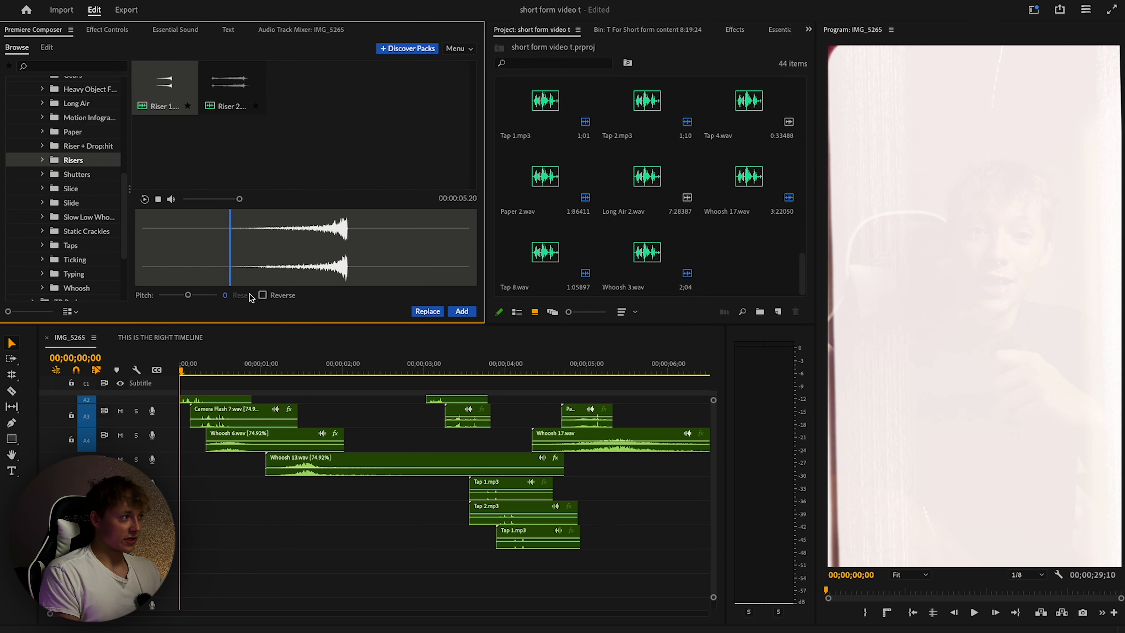
{"action": "left_click", "coordinate": [305, 367]}
{"action": "left_click_drag", "start_coordinate": [307, 368], "coordinate": [336, 369]}
{"action": "left_click", "coordinate": [80, 189]}
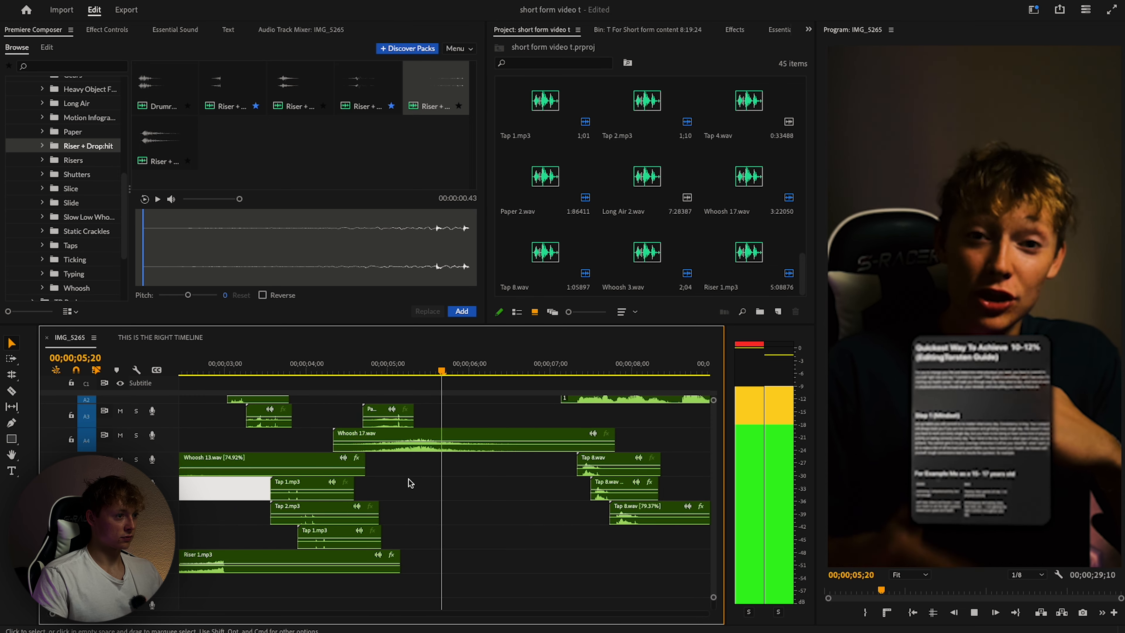
{"action": "scroll", "coordinate": [465, 492], "scroll_direction": "down", "scroll_amount": 10}
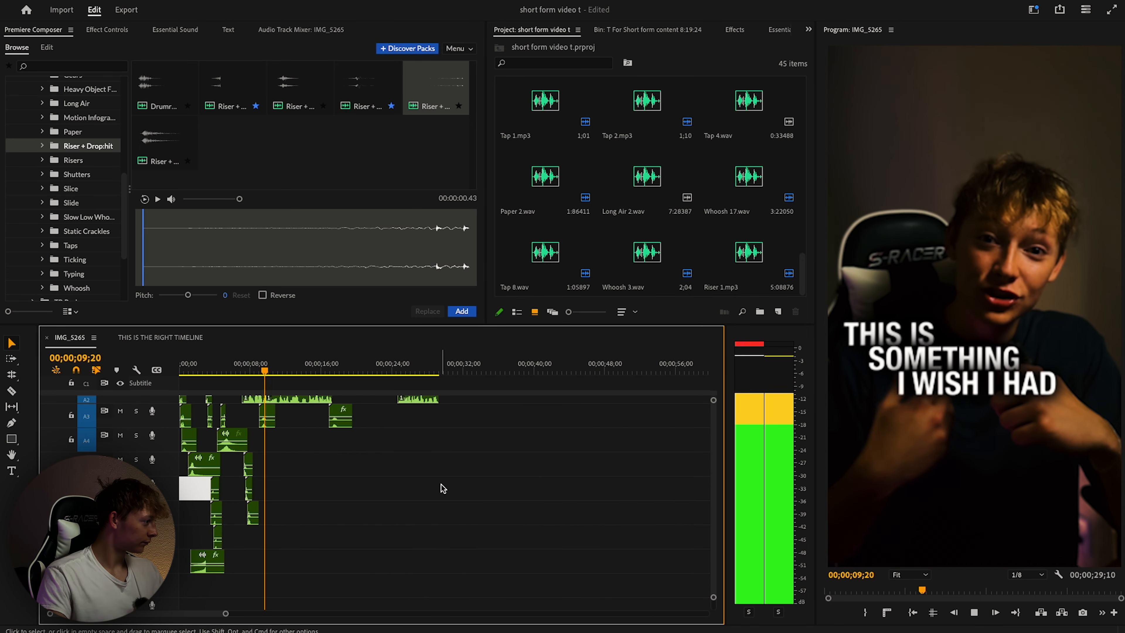
Bring up the Essential Sound panel and Audio Track Mixer, and lower Audio 3 to -4.1 dB.
{"action": "key", "text": "space"}
{"action": "scroll", "coordinate": [293, 457], "scroll_direction": "up", "scroll_amount": 3}
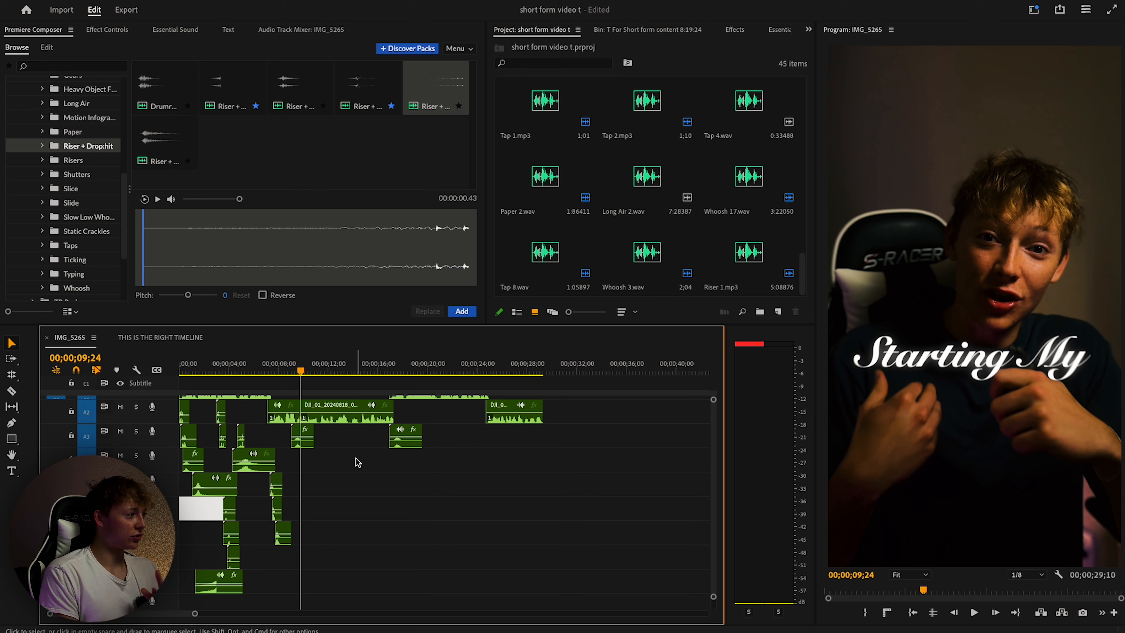
{"action": "left_click", "coordinate": [175, 30]}
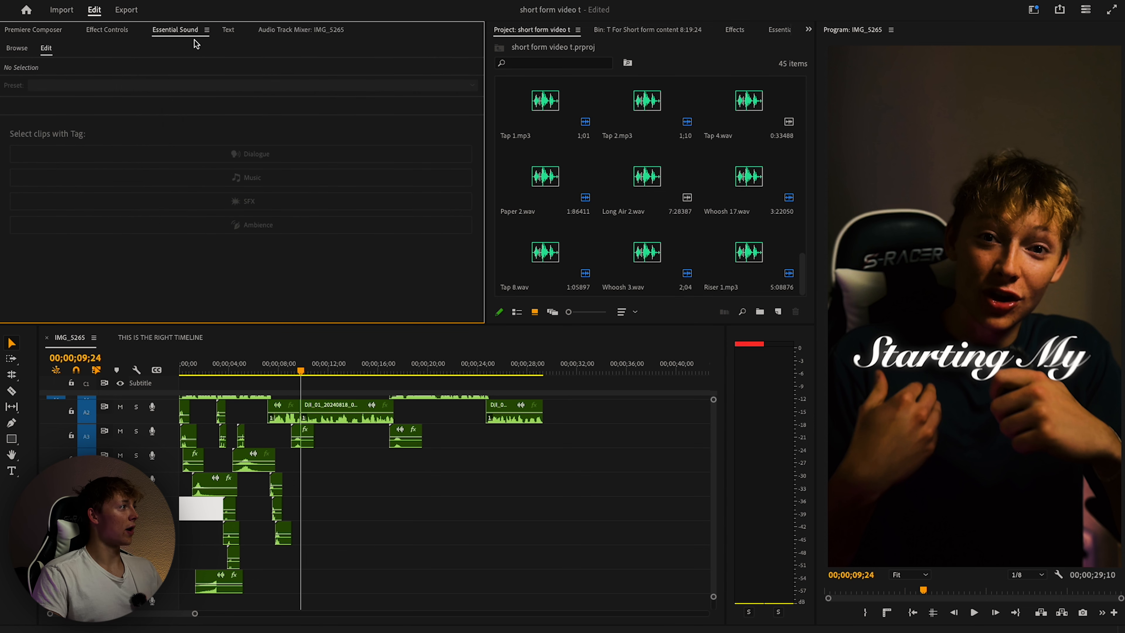
{"action": "left_click", "coordinate": [295, 30]}
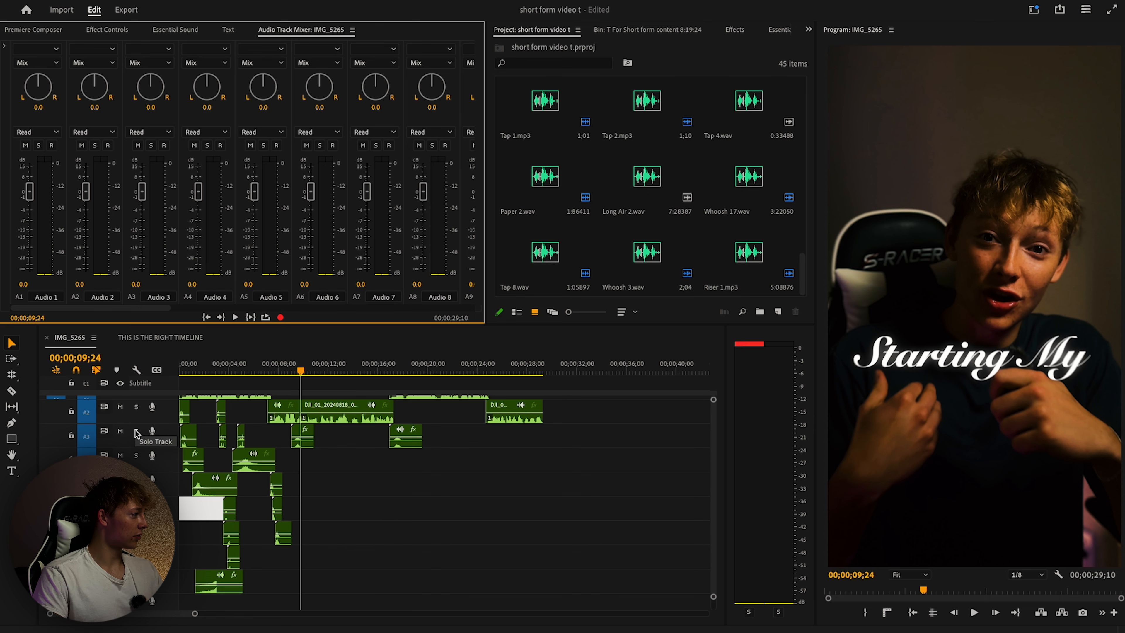
{"action": "left_click_drag", "start_coordinate": [142, 192], "coordinate": [141, 213]}
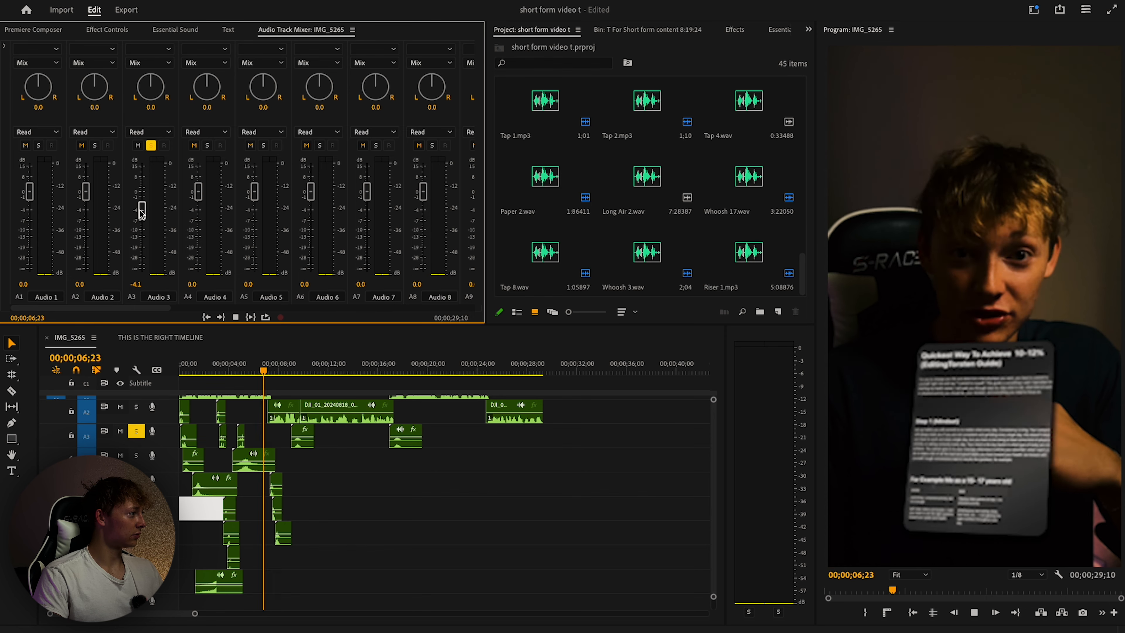
Play back the edit to check the audio balance and select the sound effect clip on A3.
{"action": "key", "text": "space"}
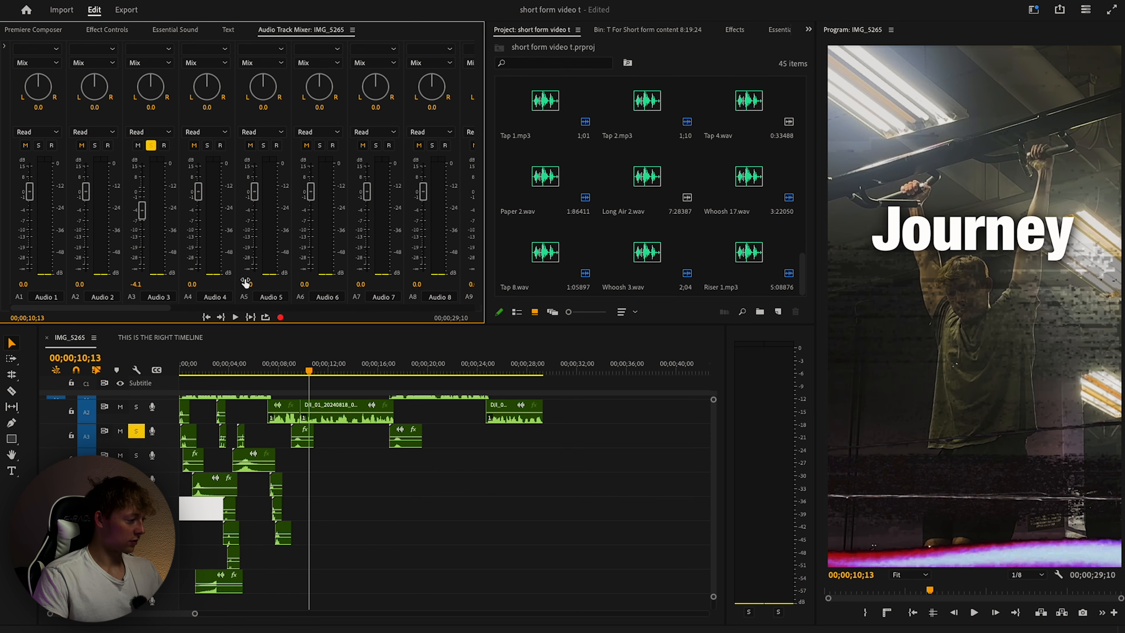
{"action": "scroll", "coordinate": [309, 462], "scroll_direction": "up", "scroll_amount": 2}
{"action": "scroll", "coordinate": [309, 463], "scroll_direction": "left", "scroll_amount": 3}
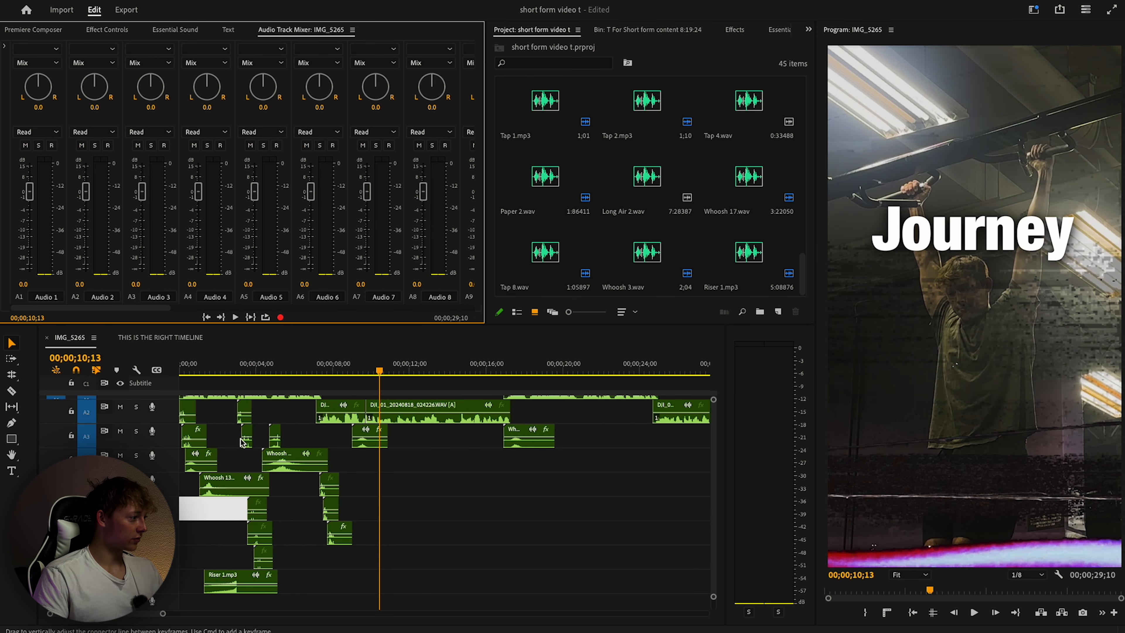
{"action": "scroll", "coordinate": [245, 444], "scroll_direction": "up", "scroll_amount": 5}
{"action": "key", "text": "space"}
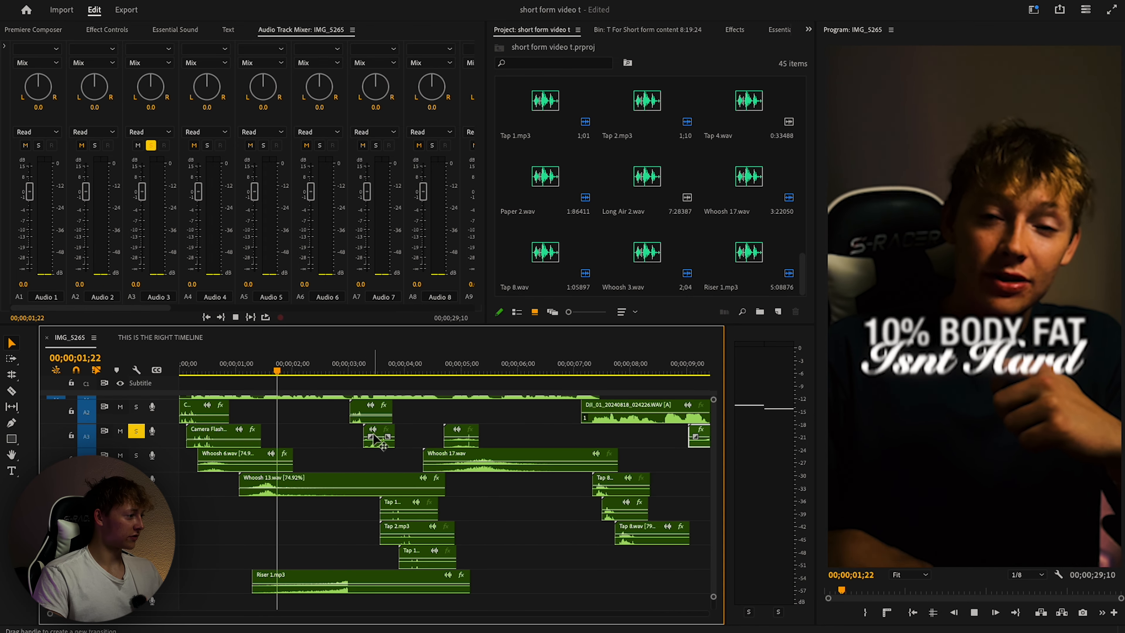
{"action": "key", "text": "space"}
{"action": "left_click", "coordinate": [379, 436]}
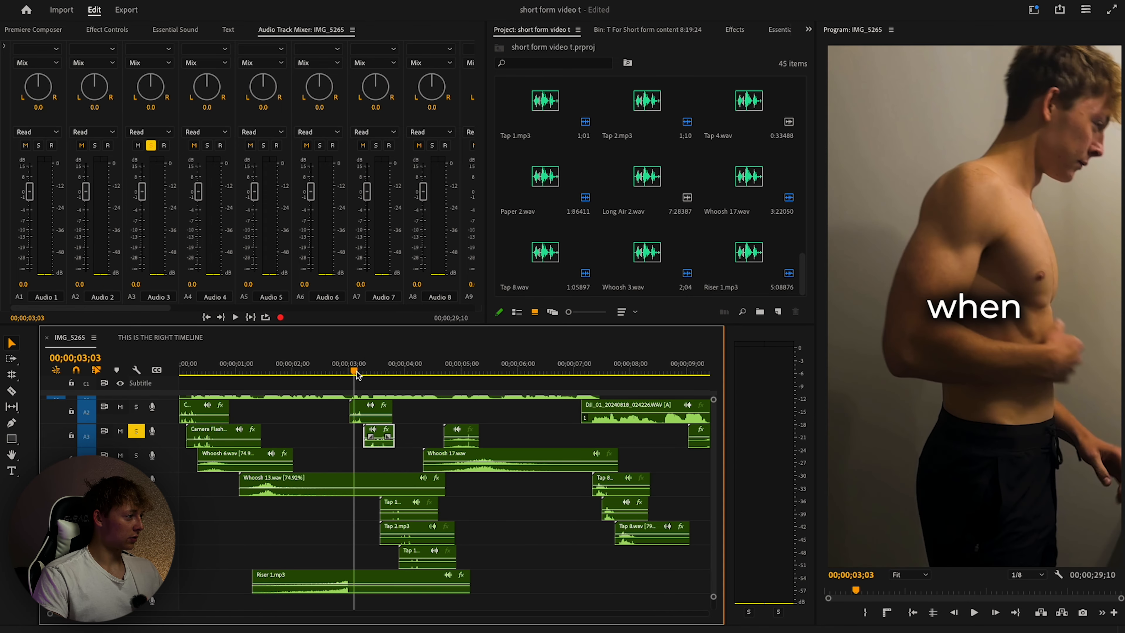
Replay the layered sound effects and select the Whoosh 6.wav clip to bring it to about -7.5 dB.
{"action": "key", "text": "space"}
{"action": "scroll", "coordinate": [211, 375], "scroll_direction": "down", "scroll_amount": 6}
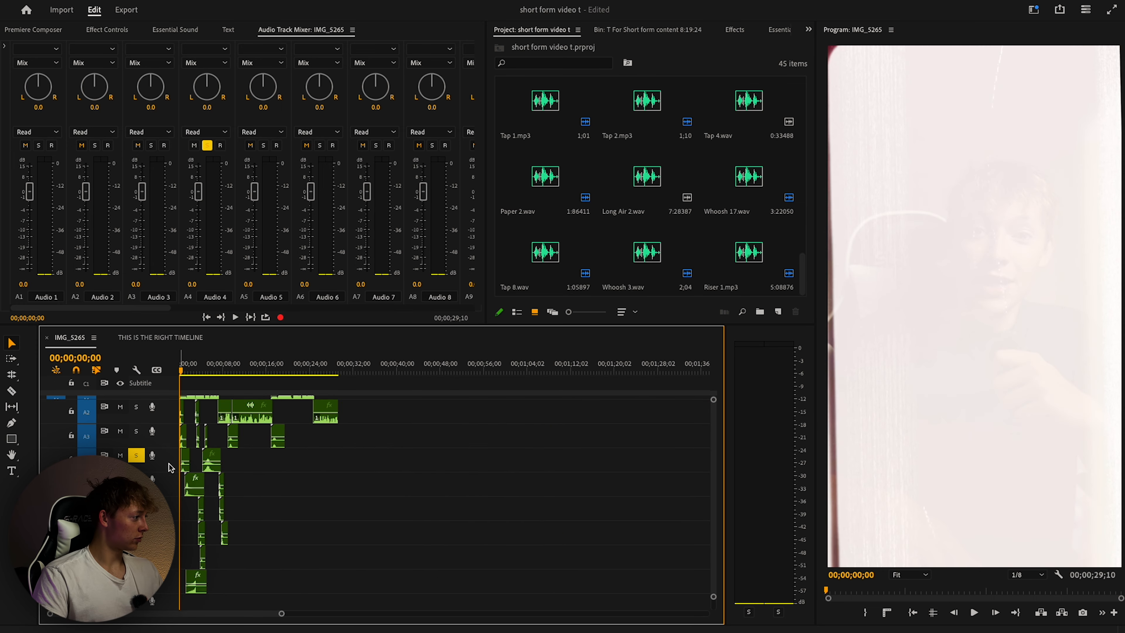
{"action": "scroll", "coordinate": [186, 376], "scroll_direction": "up", "scroll_amount": 5}
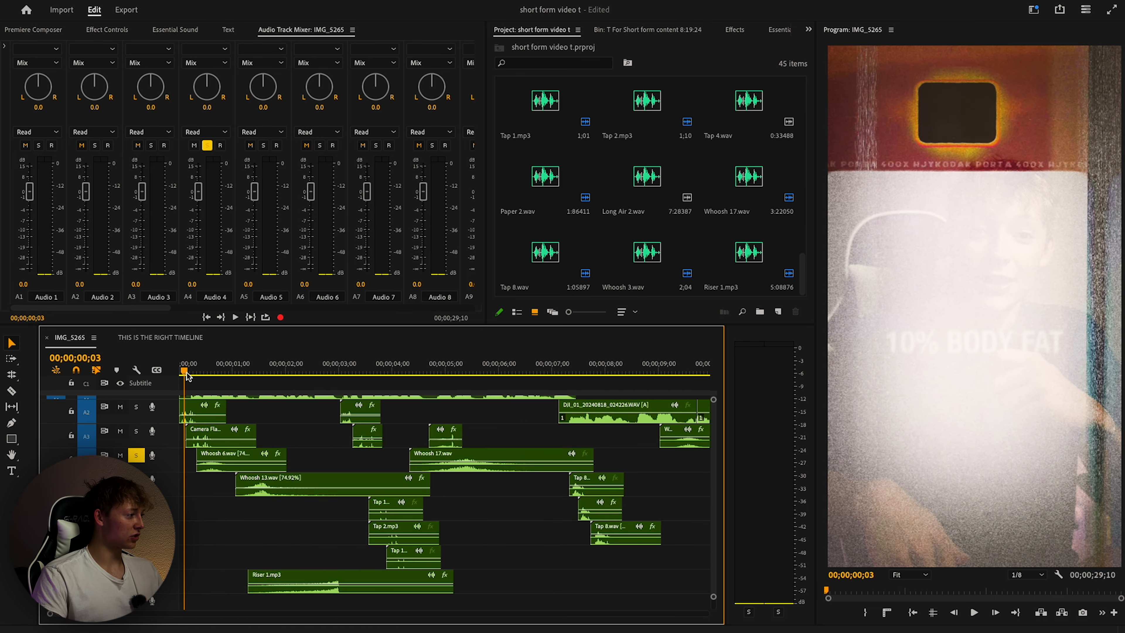
{"action": "key", "text": "space"}
{"action": "left_click", "coordinate": [234, 468]}
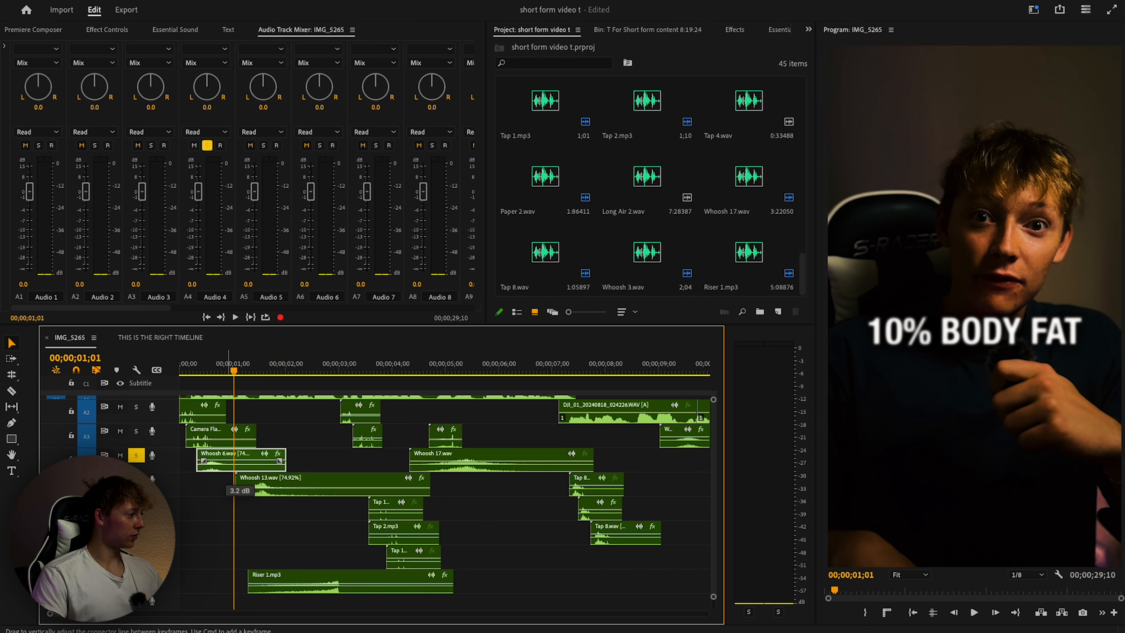
{"action": "key", "text": "space"}
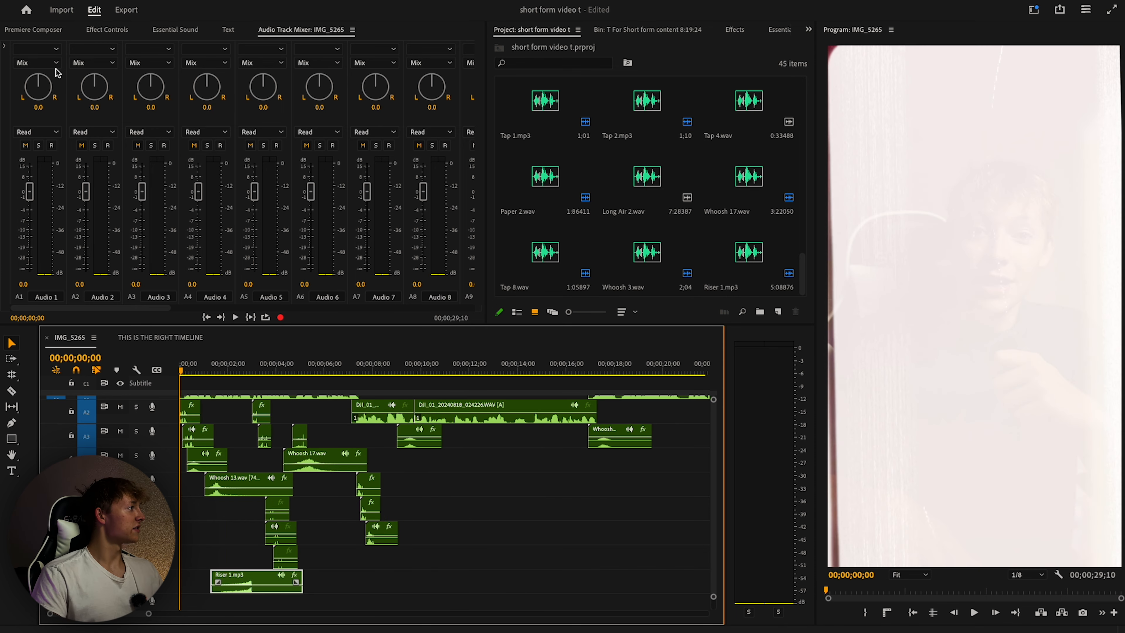
Preview the Lalinea track from the music library and place it on the timeline at the start.
{"action": "left_click", "coordinate": [48, 33]}
{"action": "scroll", "coordinate": [68, 140], "scroll_direction": "up", "scroll_amount": 3}
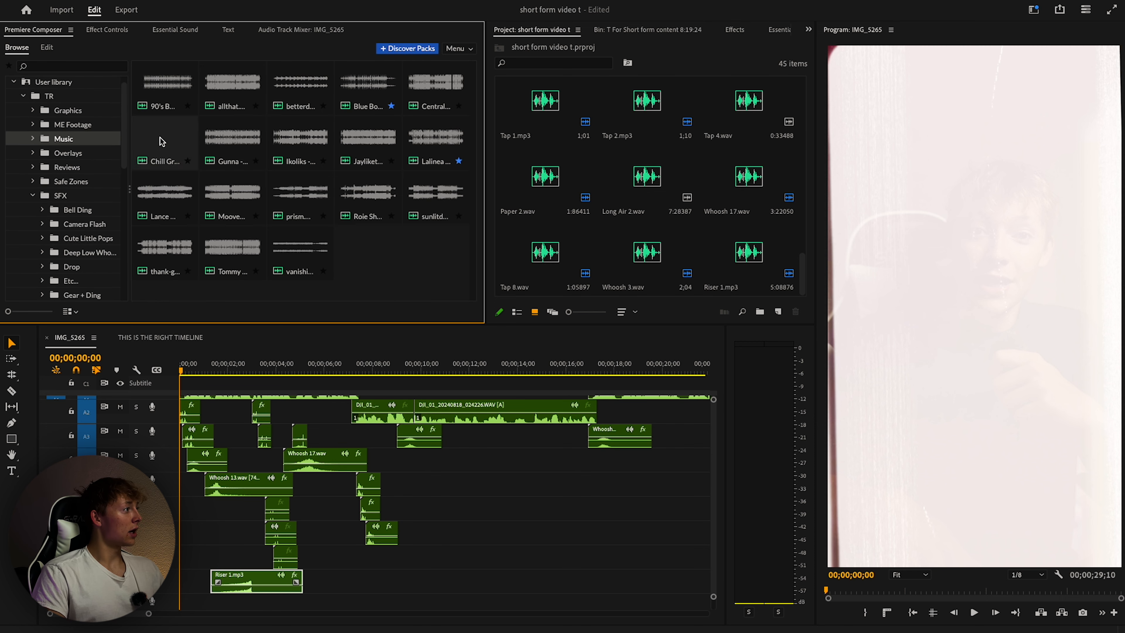
{"action": "left_click", "coordinate": [330, 90]}
{"action": "left_click", "coordinate": [429, 141]}
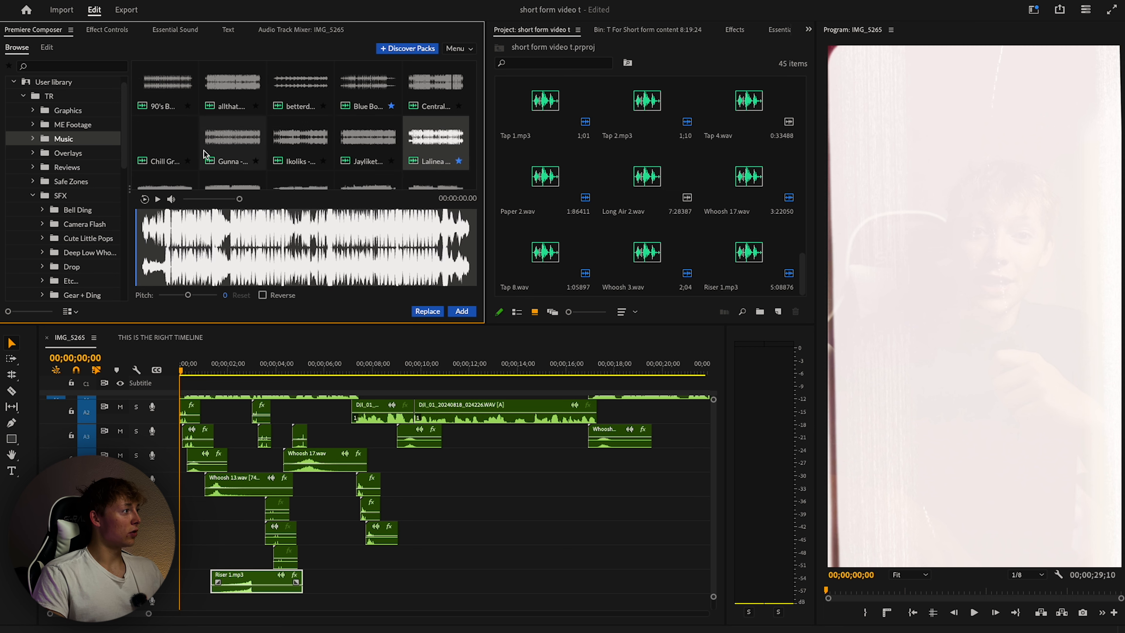
{"action": "left_click_drag", "start_coordinate": [429, 151], "coordinate": [451, 582]}
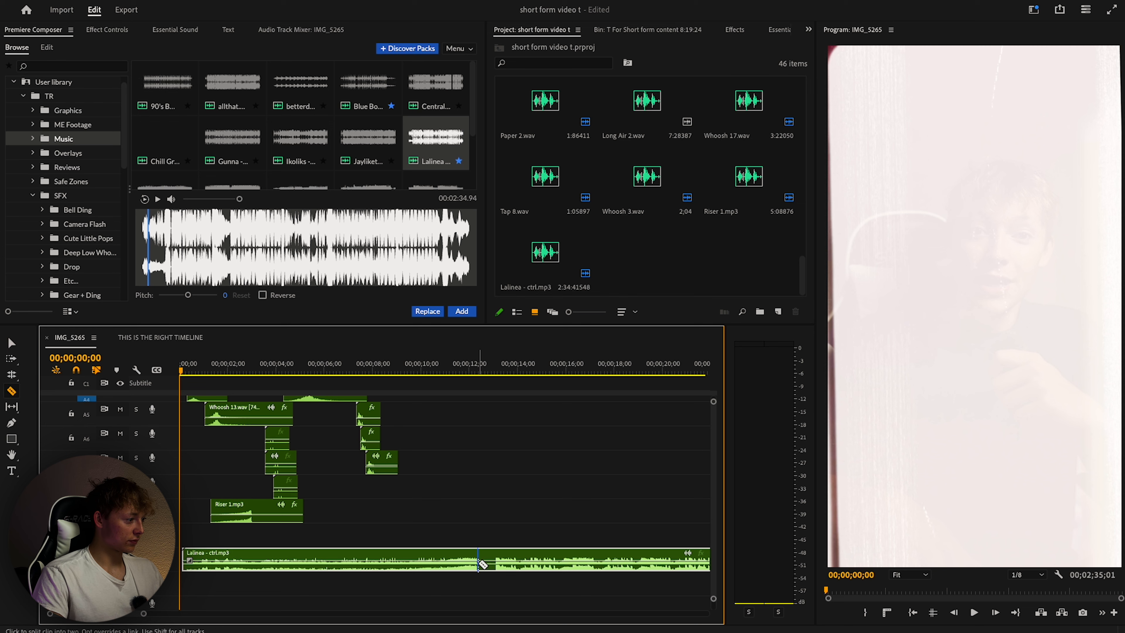
{"action": "left_click_drag", "start_coordinate": [509, 557], "coordinate": [261, 370]}
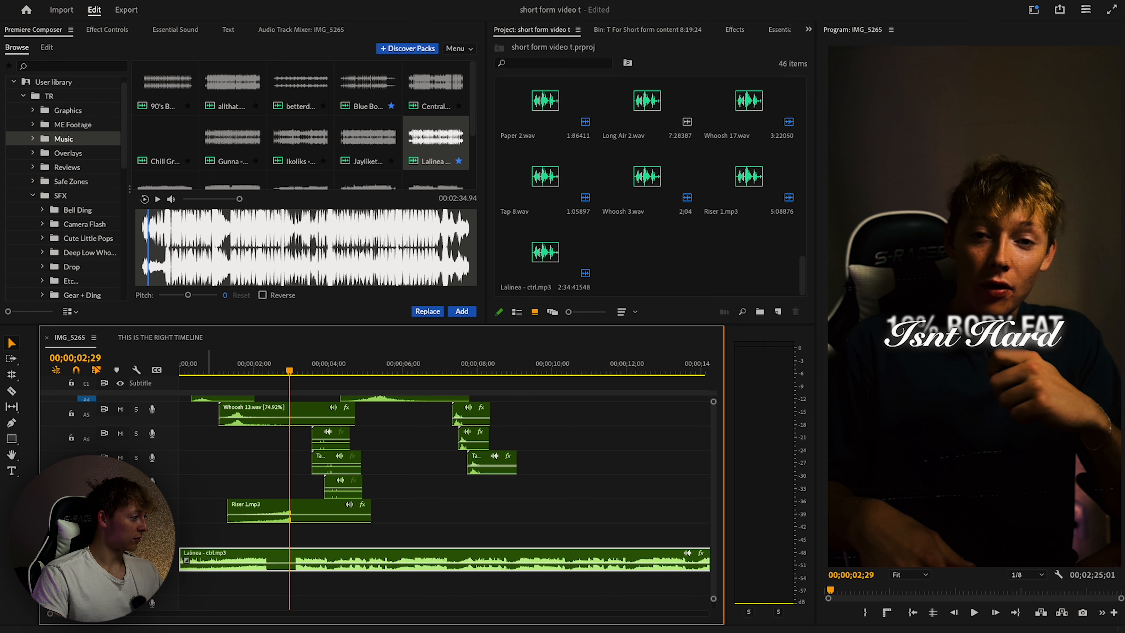
Lower the Lalinea music volume to about -23.8 dB while playing the edit back.
{"action": "left_click_drag", "start_coordinate": [289, 373], "coordinate": [245, 376]}
{"action": "key", "text": "space"}
{"action": "left_click_drag", "start_coordinate": [350, 564], "coordinate": [351, 565]}
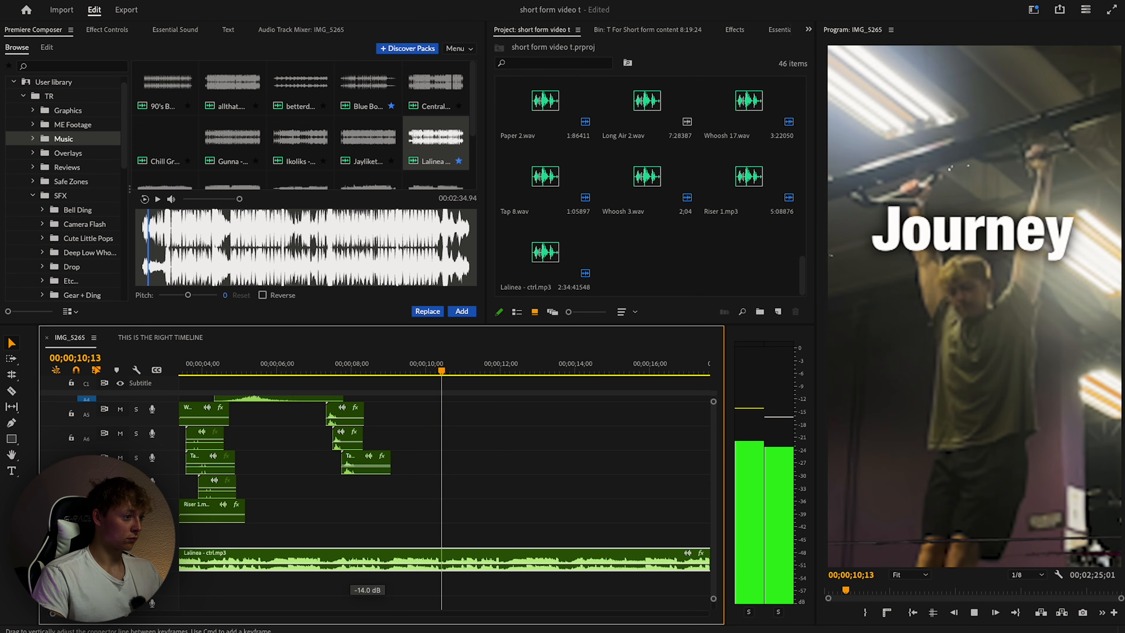
{"action": "left_click_drag", "start_coordinate": [351, 565], "coordinate": [351, 566]}
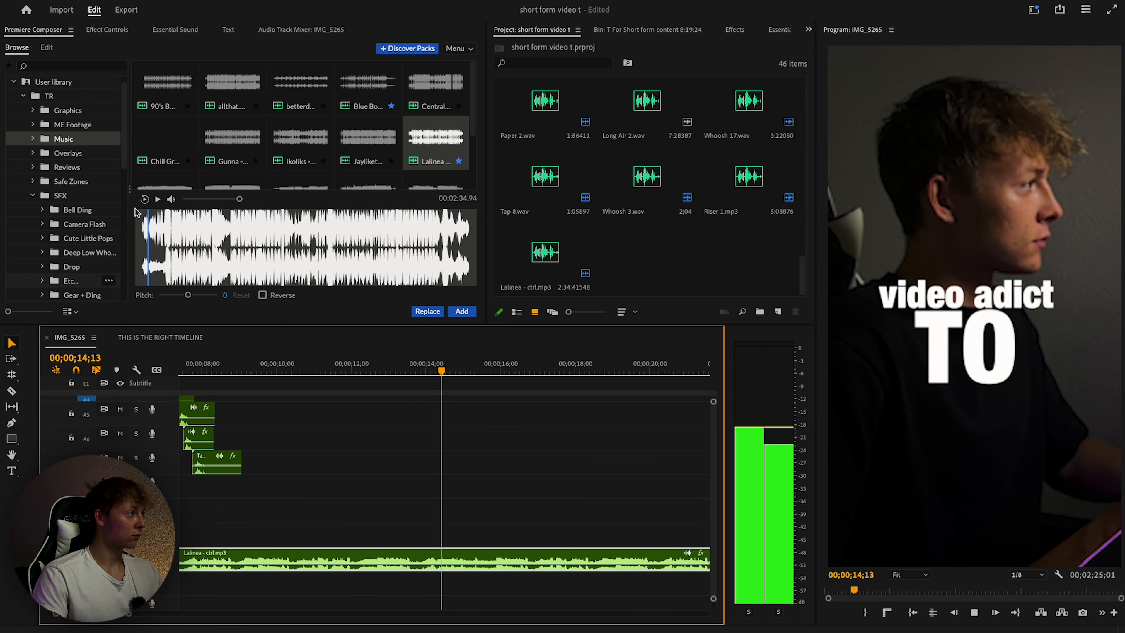
{"action": "left_click", "coordinate": [300, 29]}
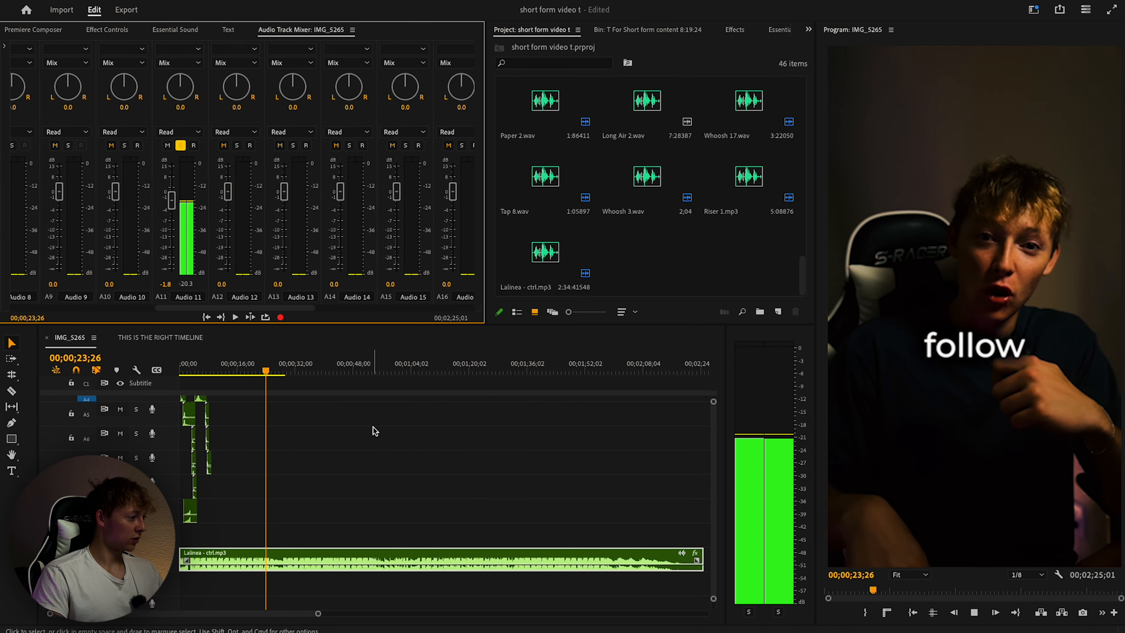
{"action": "left_click_drag", "start_coordinate": [277, 369], "coordinate": [170, 373]}
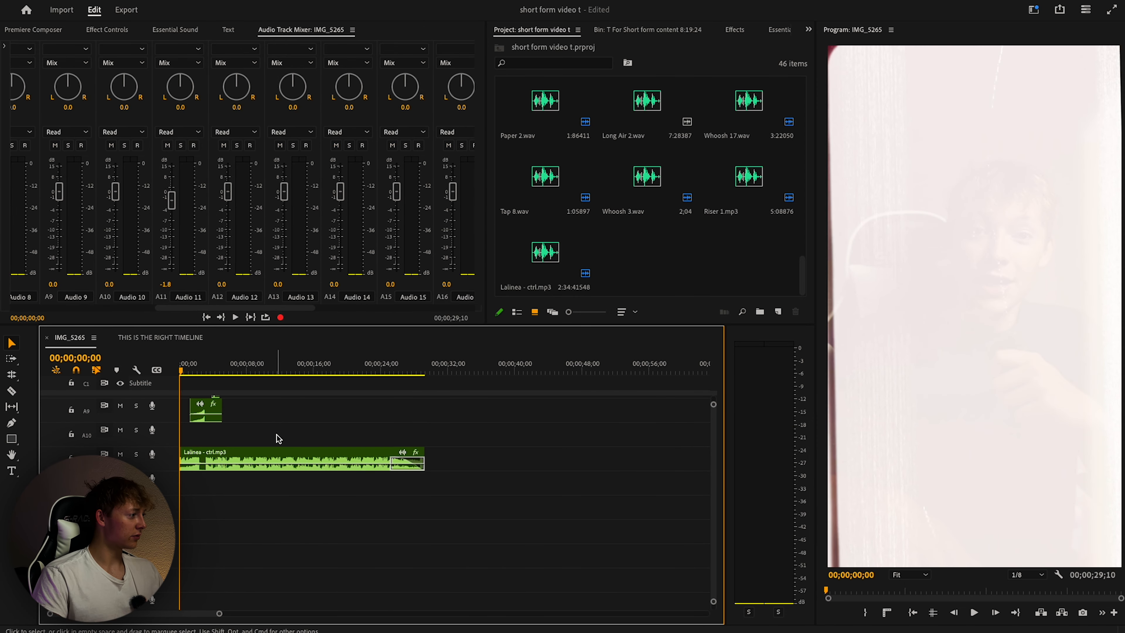
Play the edit and search the Effects panel for 'audio' to find the TR - Microphone Preset.
{"action": "key", "text": "space"}
{"action": "scroll", "coordinate": [364, 455], "scroll_direction": "up", "scroll_amount": 5}
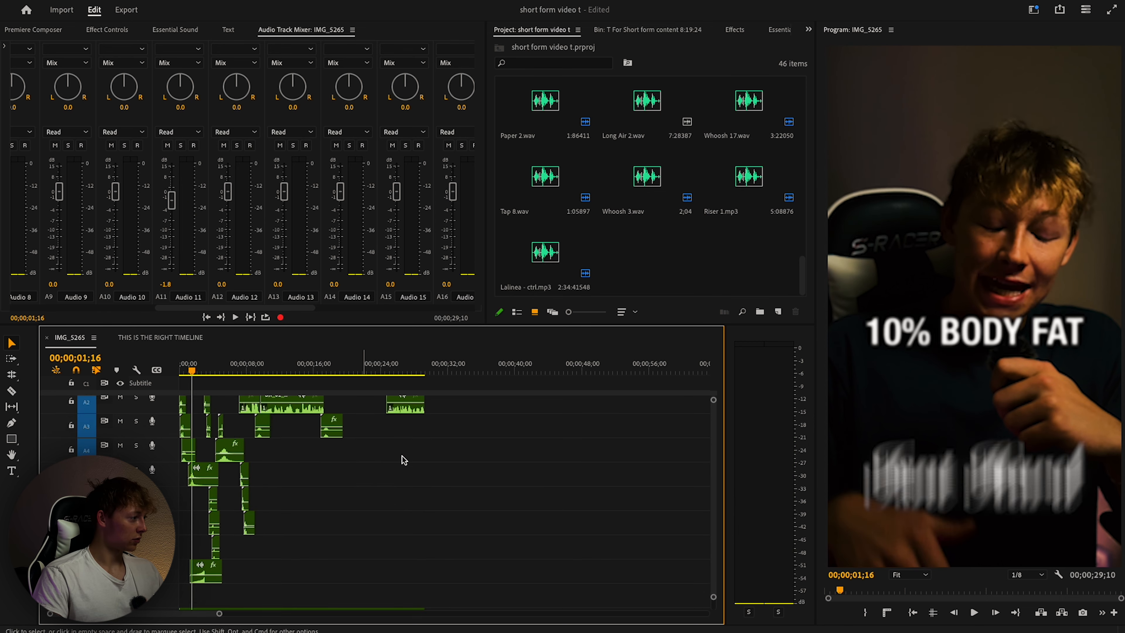
{"action": "scroll", "coordinate": [404, 460], "scroll_direction": "up", "scroll_amount": 1}
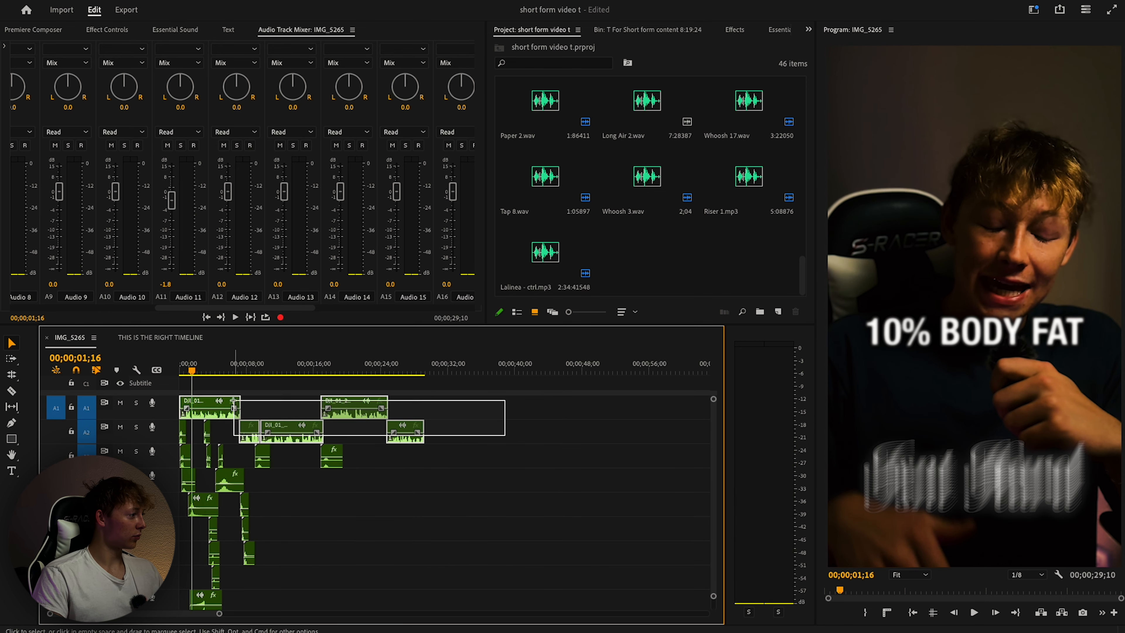
{"action": "left_click", "coordinate": [723, 31]}
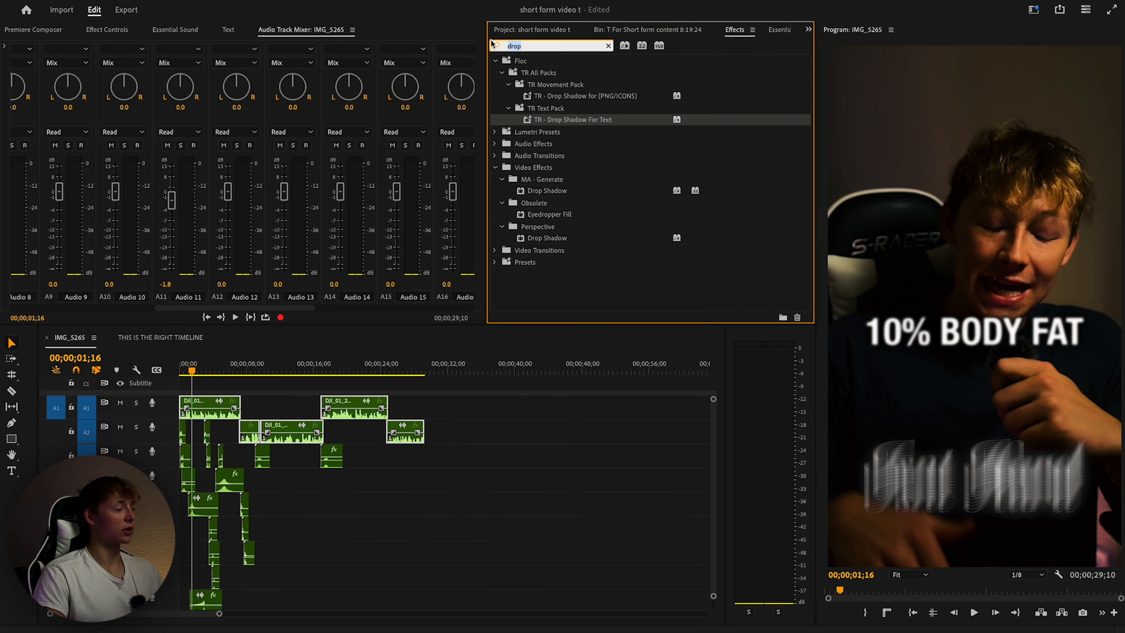
{"action": "type", "text": "audio"}
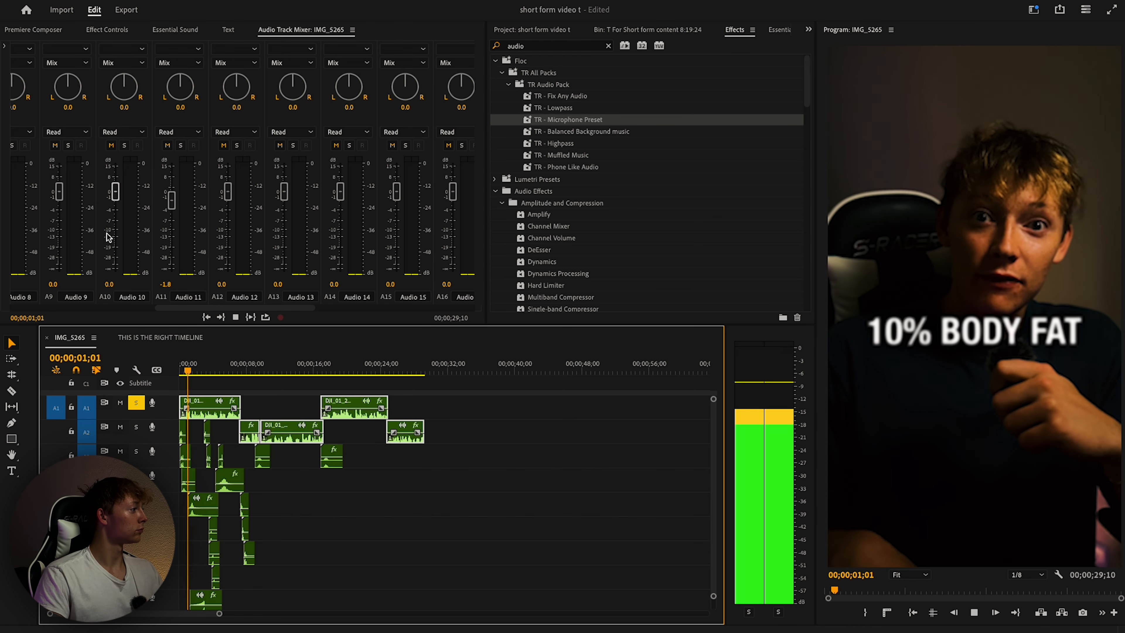
{"action": "scroll", "coordinate": [115, 240], "scroll_direction": "left", "scroll_amount": 10}
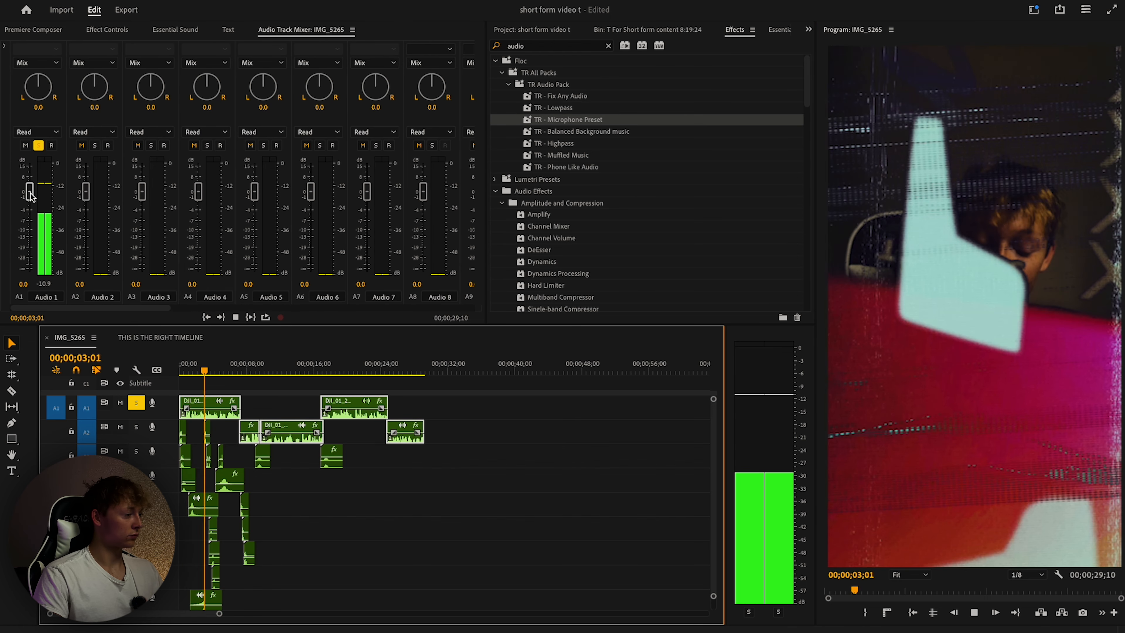
Raise the Audio 1 voice track to +5.0 dB and replay sections to check voice levels.
{"action": "left_click_drag", "start_coordinate": [30, 191], "coordinate": [30, 184]}
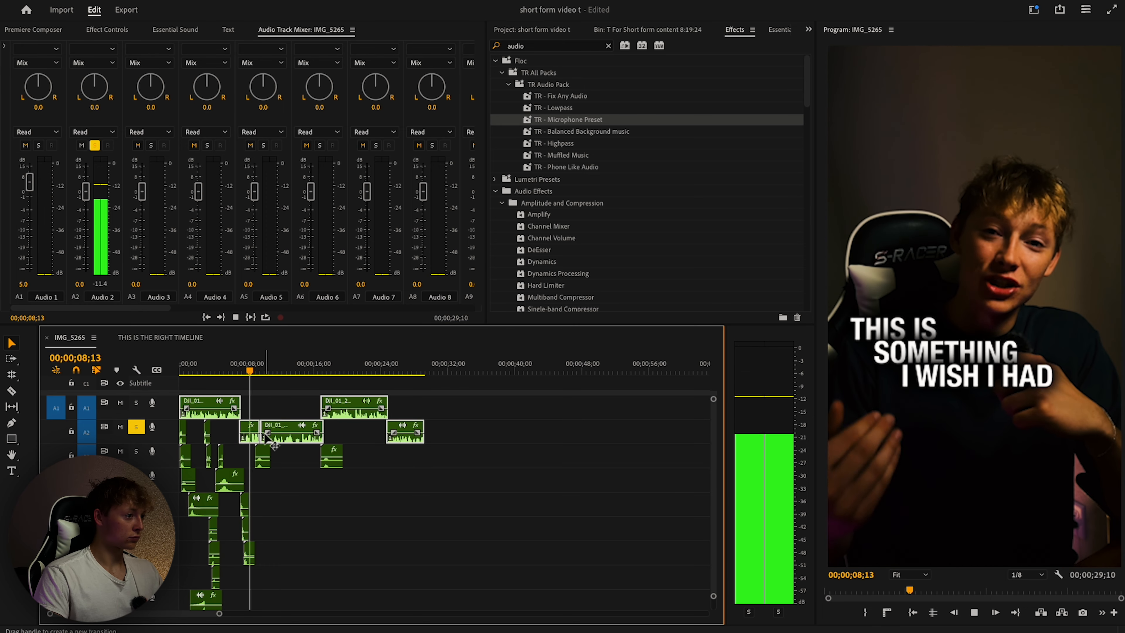
{"action": "scroll", "coordinate": [263, 432], "scroll_direction": "up", "scroll_amount": 5}
{"action": "key", "text": "space"}
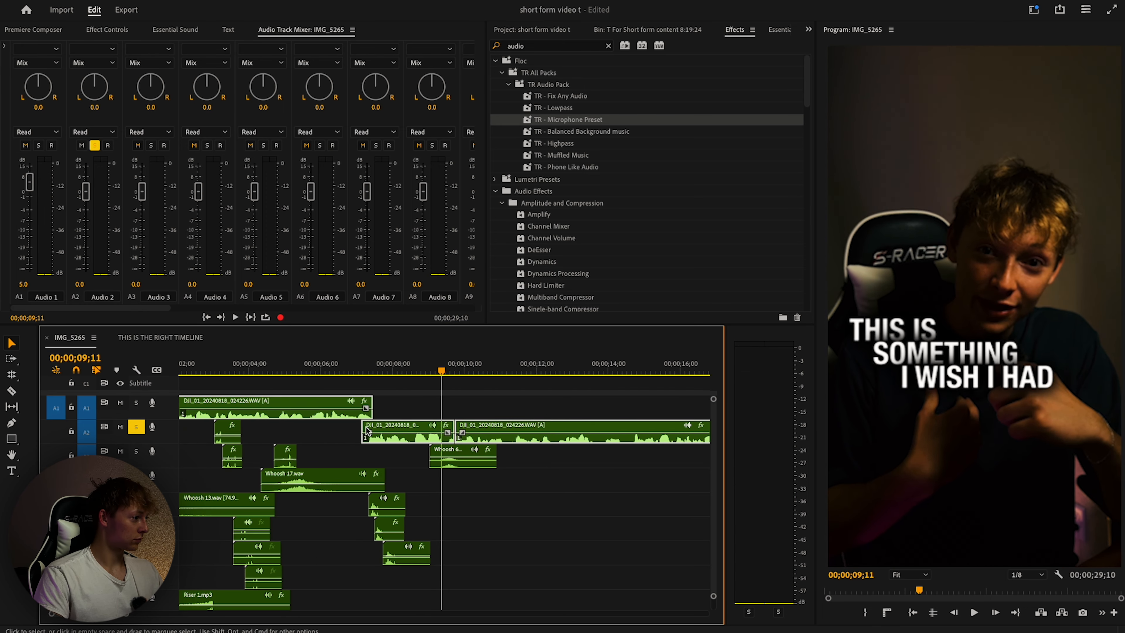
{"action": "key", "text": "space"}
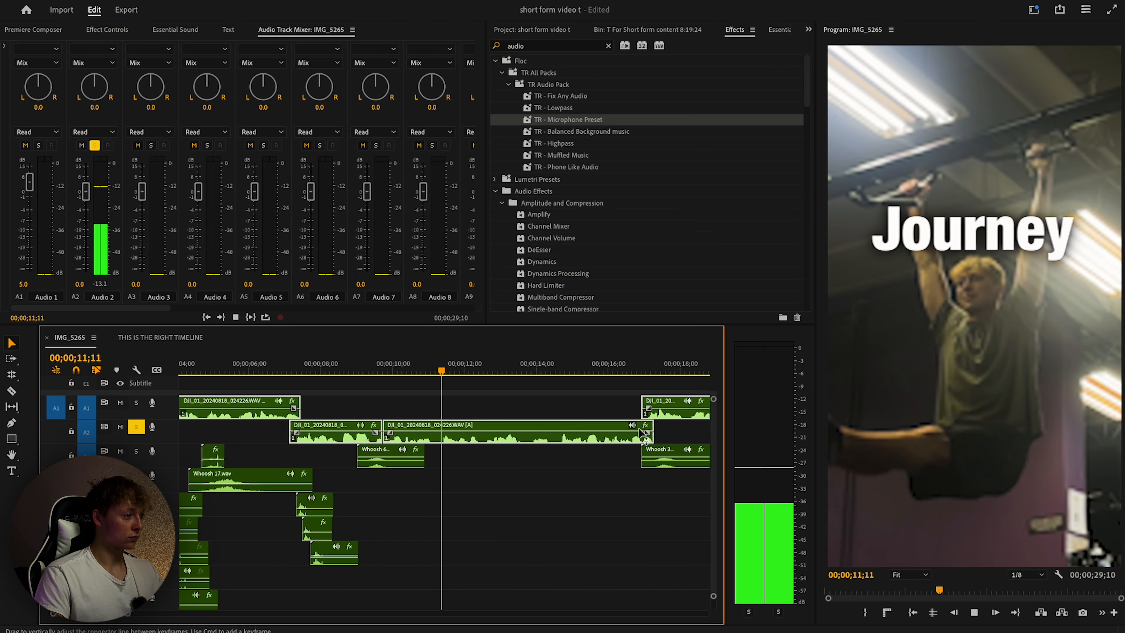
{"action": "scroll", "coordinate": [491, 441], "scroll_direction": "down", "scroll_amount": 4}
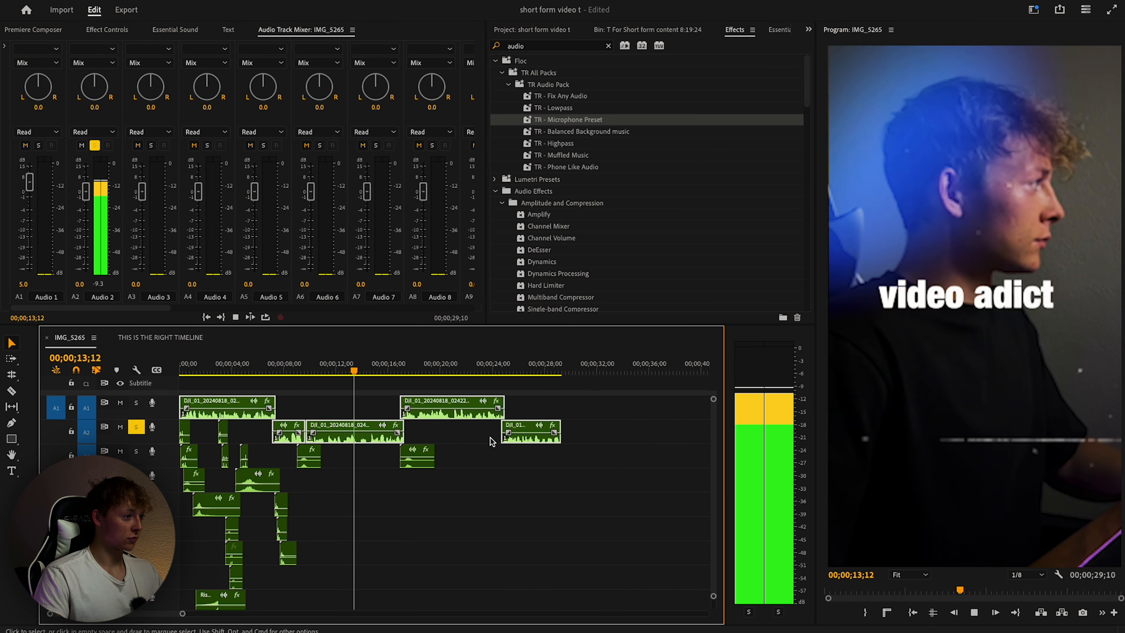
{"action": "left_click", "coordinate": [330, 367]}
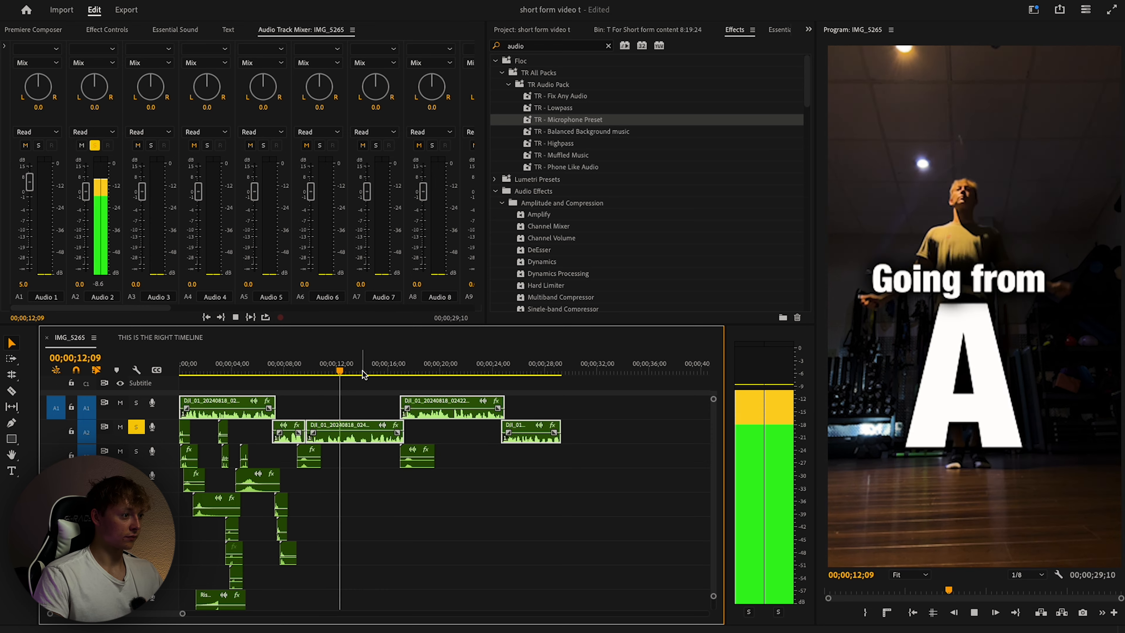
{"action": "left_click", "coordinate": [398, 373]}
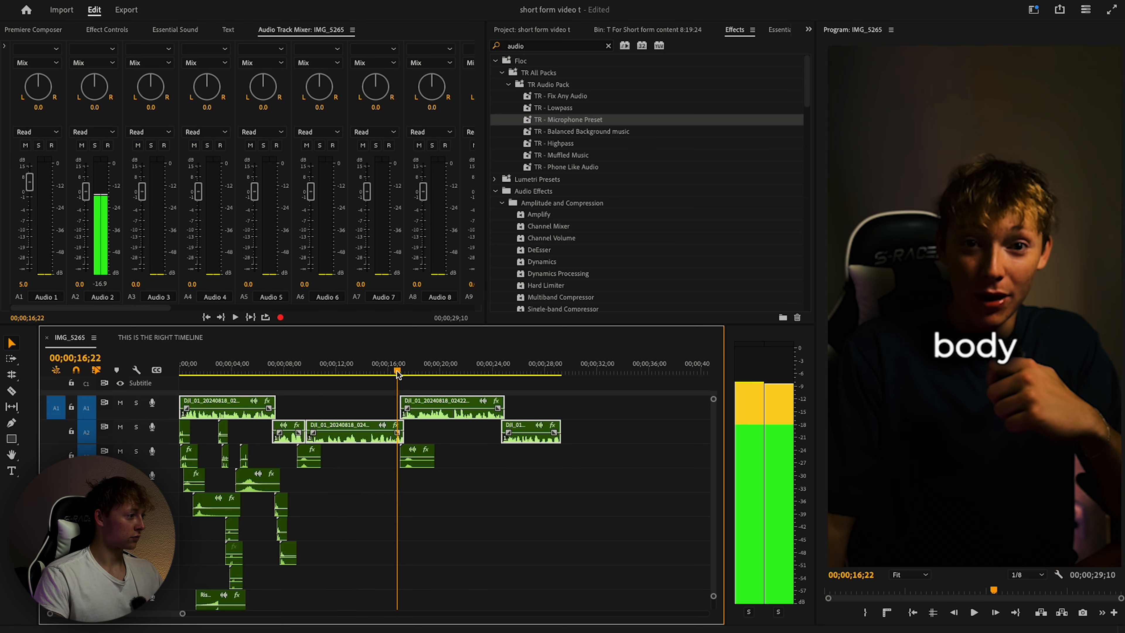